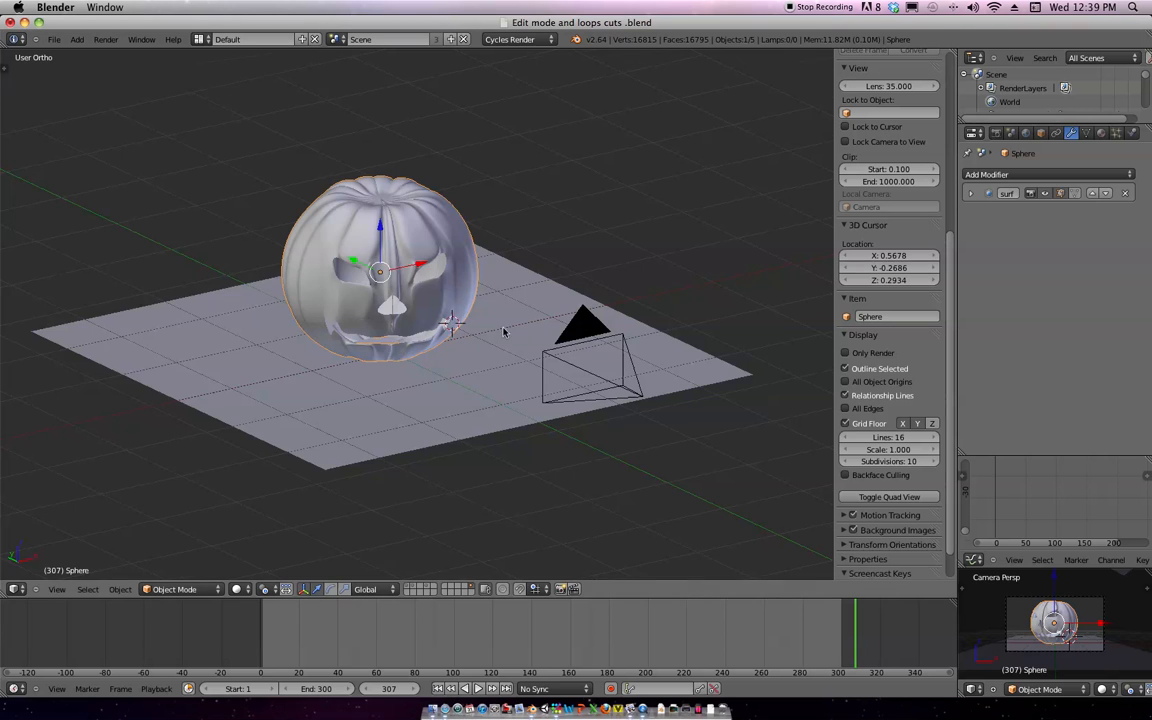
Inspect the finished pumpkin in rendered and wireframe shading, and return the viewport to solid shading
scroll(465, 380, up, 3)
scroll(480, 453, down, 2)
scroll(457, 428, up, 2)
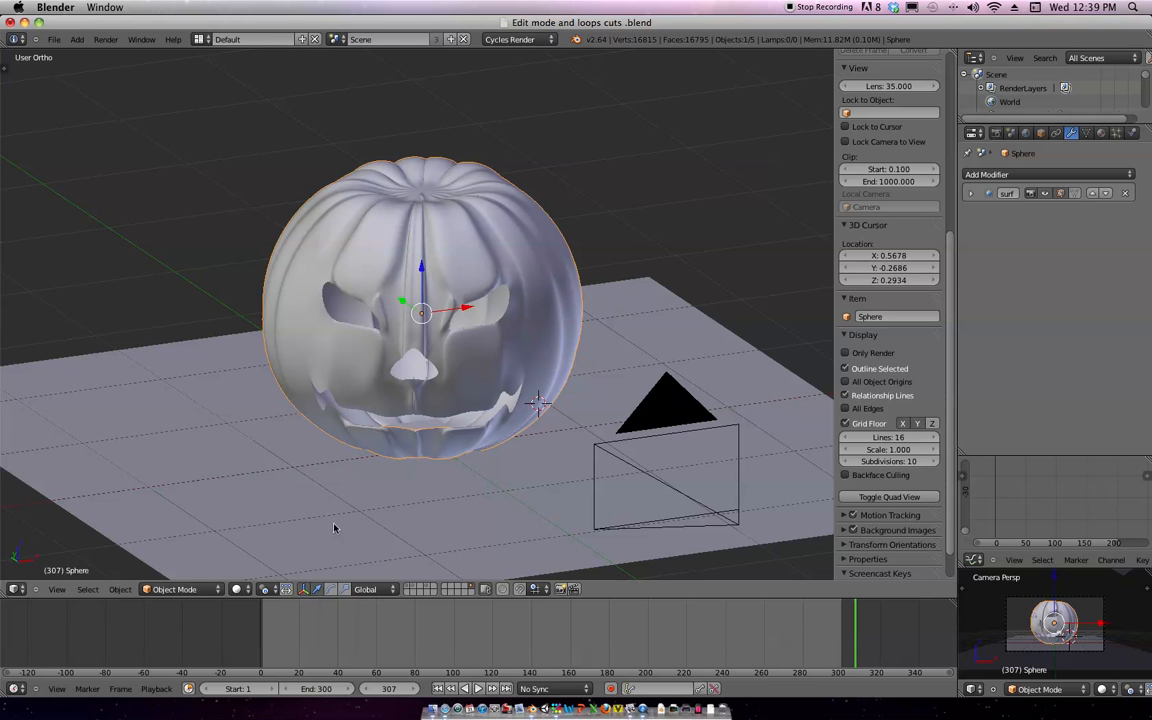
click(236, 589)
click(240, 458)
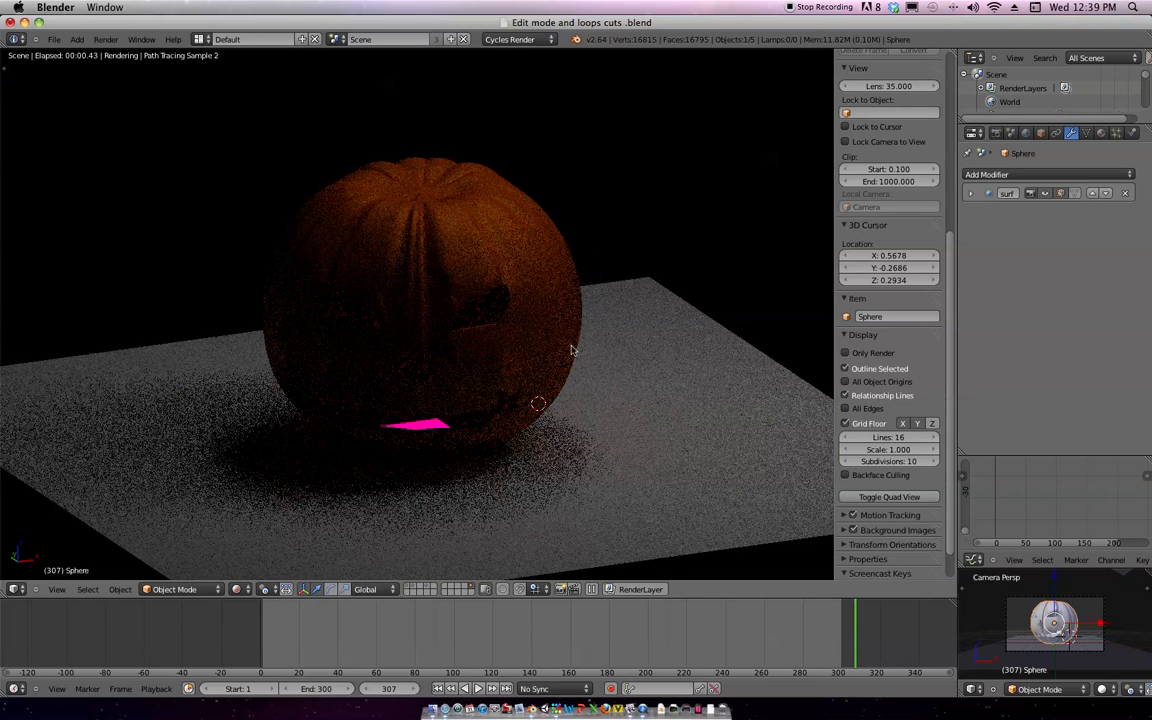
middle_drag(700, 407, 617, 380)
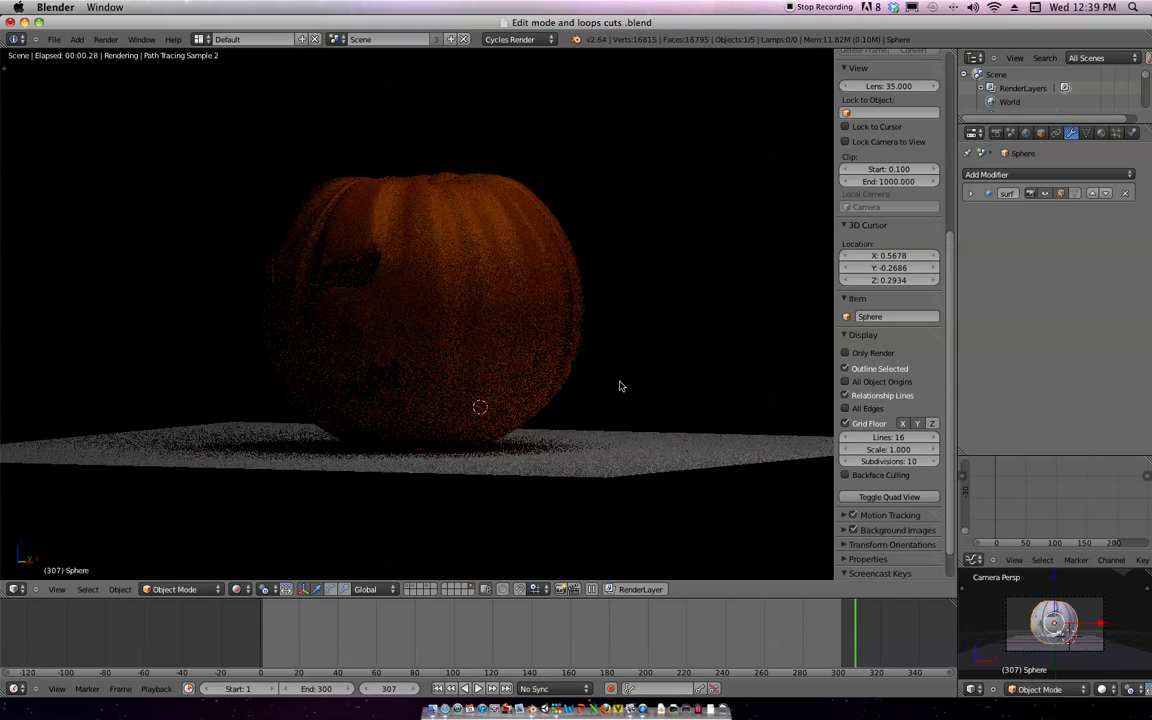
middle_drag(520, 362, 607, 370)
key(z)
key(KP_5)
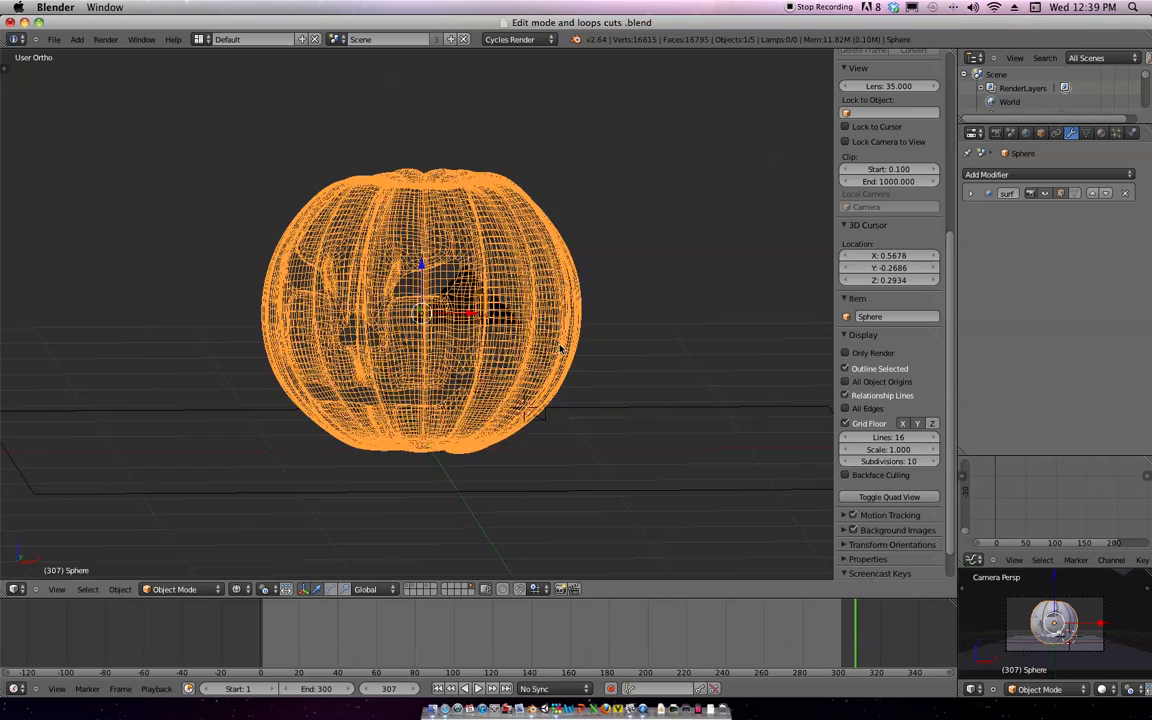
key(z)
Create a Grease Pencil sketch and draw a curved stem on top of the pumpkin
scroll(900, 290, up, 7)
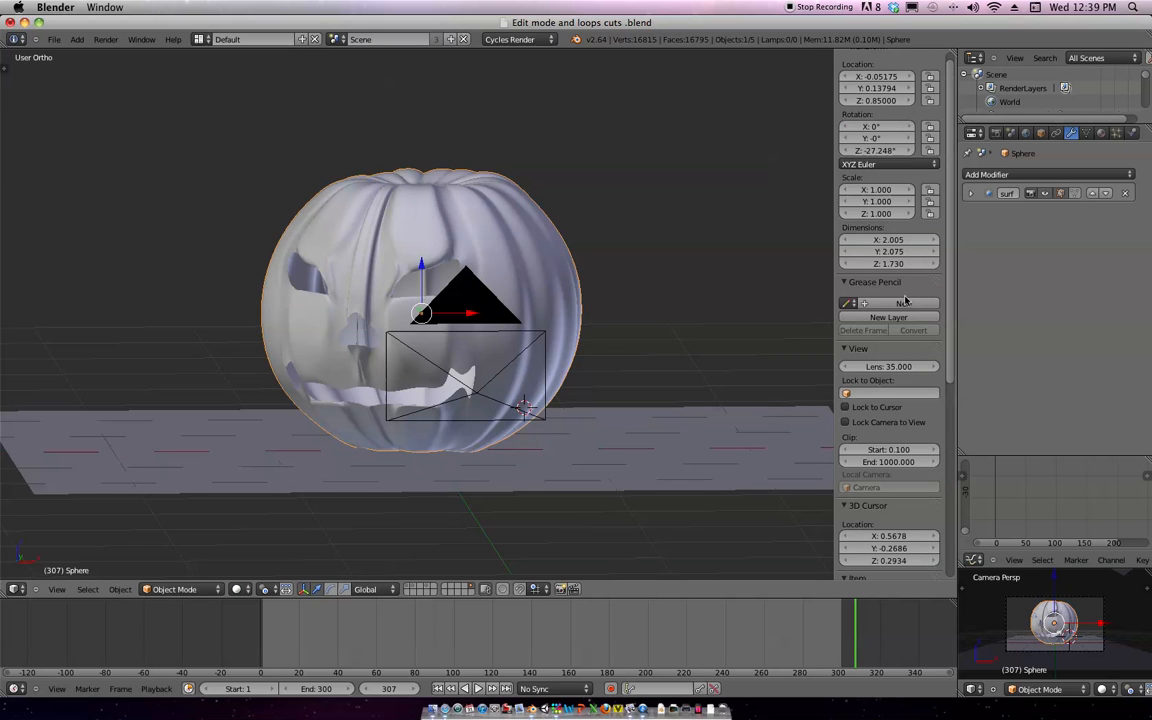
click(904, 303)
mouse_move(700, 290)
middle_down()
mouse_move(656, 296)
mouse_move(490, 252)
mouse_move(505, 191)
middle_up()
mouse_move(384, 178)
mouse_down()
mouse_move(407, 168)
mouse_move(440, 182)
mouse_up()
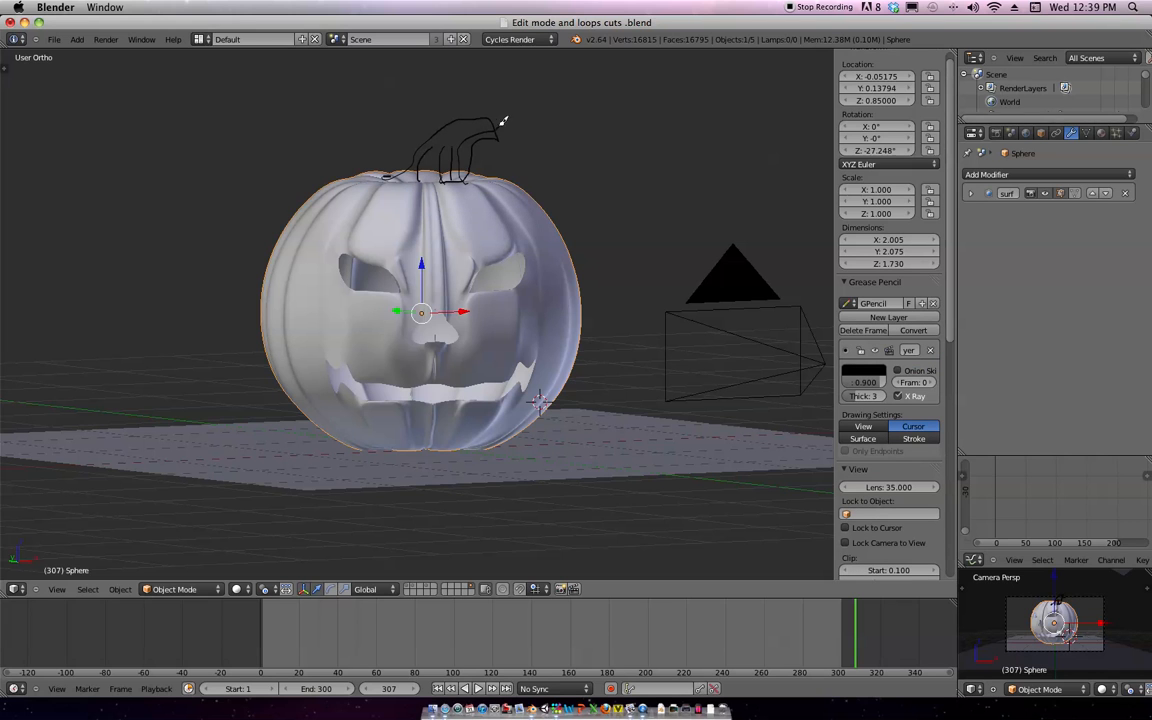
Sketch vines and leaves around the pumpkin's base with the Grease Pencil, and remove the whole sketch
mouse_move(424, 450)
mouse_down()
mouse_move(602, 375)
mouse_move(786, 358)
mouse_up()
mouse_move(470, 466)
mouse_down()
mouse_move(575, 433)
mouse_move(768, 408)
mouse_move(783, 348)
mouse_up()
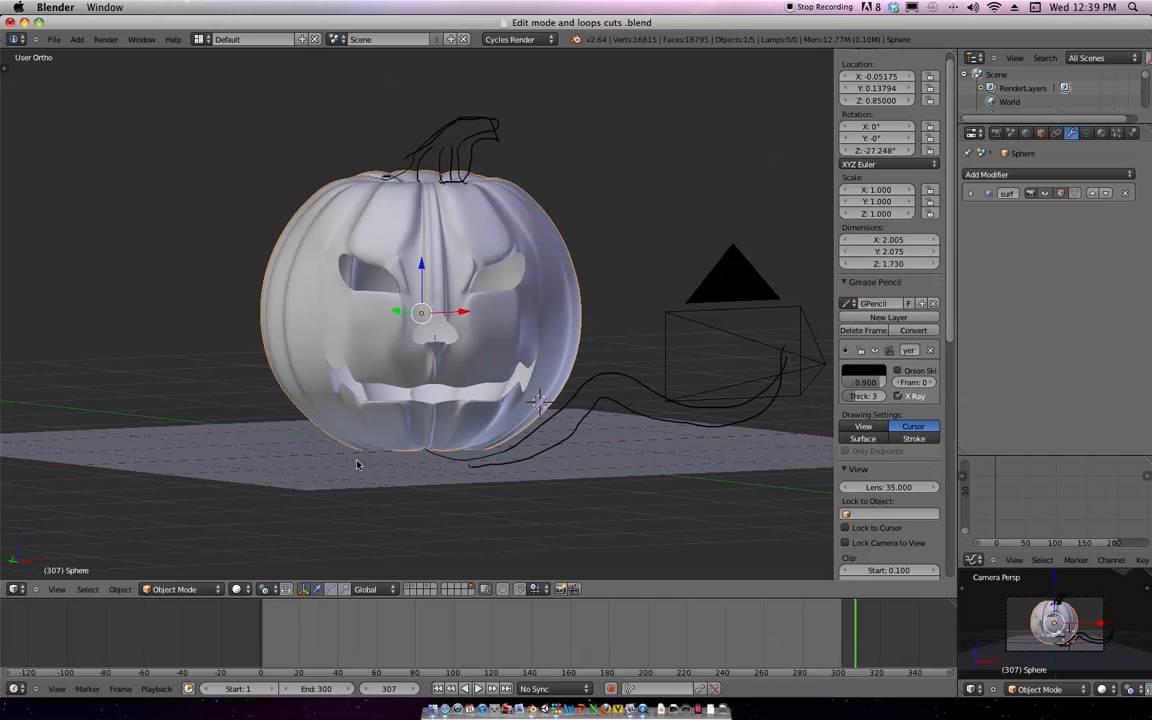
mouse_move(460, 434)
mouse_down()
mouse_move(645, 368)
mouse_move(819, 483)
mouse_up()
mouse_move(510, 434)
mouse_down()
mouse_move(609, 320)
mouse_move(655, 440)
mouse_up()
mouse_move(340, 446)
mouse_down()
mouse_move(105, 462)
mouse_move(205, 385)
mouse_move(68, 380)
mouse_move(133, 486)
mouse_up()
mouse_move(310, 438)
mouse_down()
mouse_move(180, 333)
mouse_move(204, 439)
mouse_up()
mouse_move(347, 448)
mouse_down()
mouse_move(150, 476)
mouse_move(285, 514)
mouse_move(358, 462)
mouse_move(404, 489)
mouse_move(406, 464)
mouse_move(448, 455)
mouse_up()
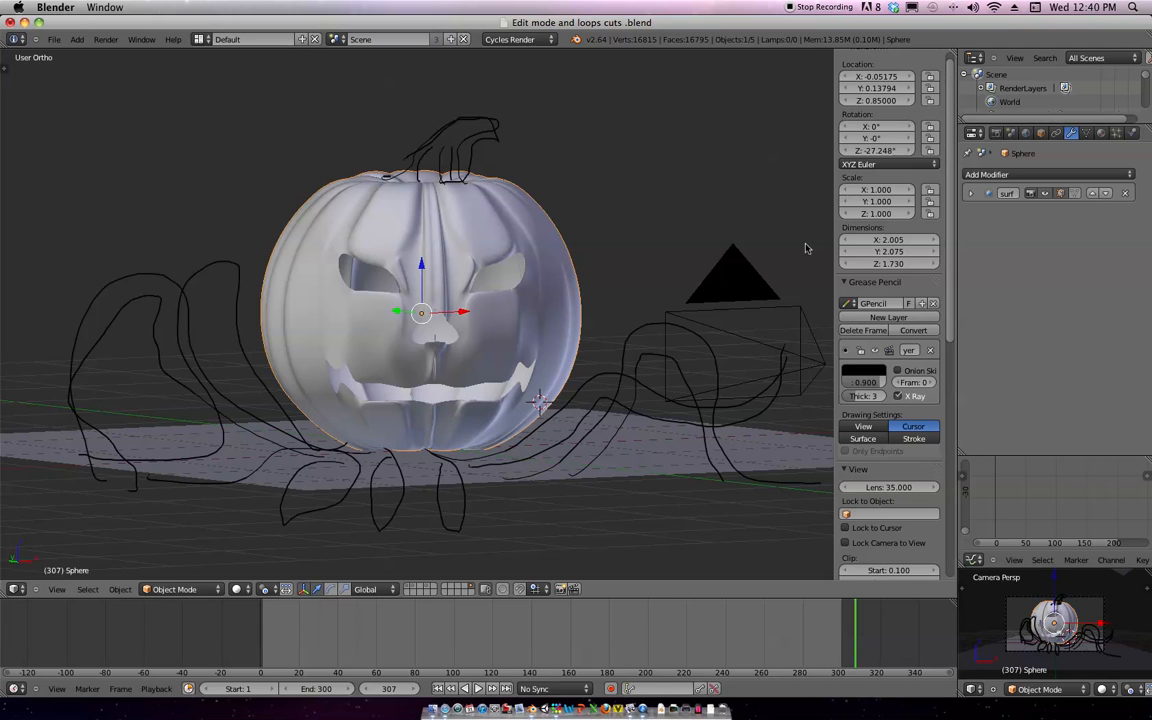
click(933, 303)
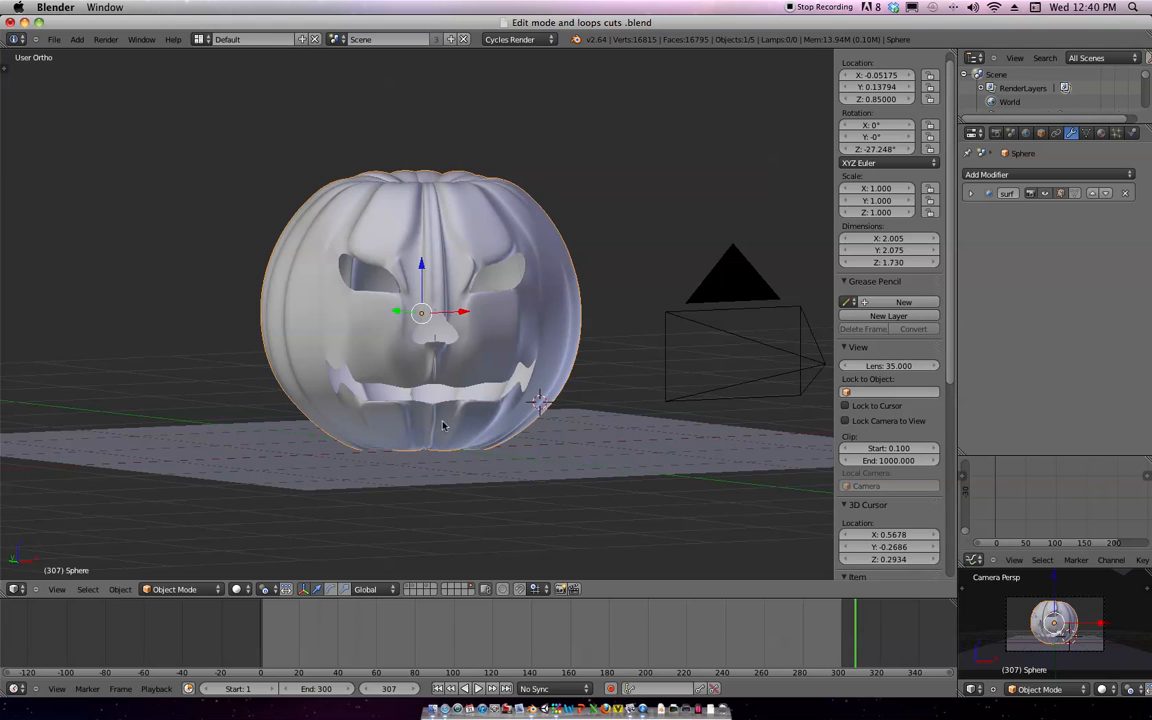
Show an empty layer, hide the view's properties region and set the timeline to frame 0
click(408, 592)
middle_drag(515, 408, 565, 492)
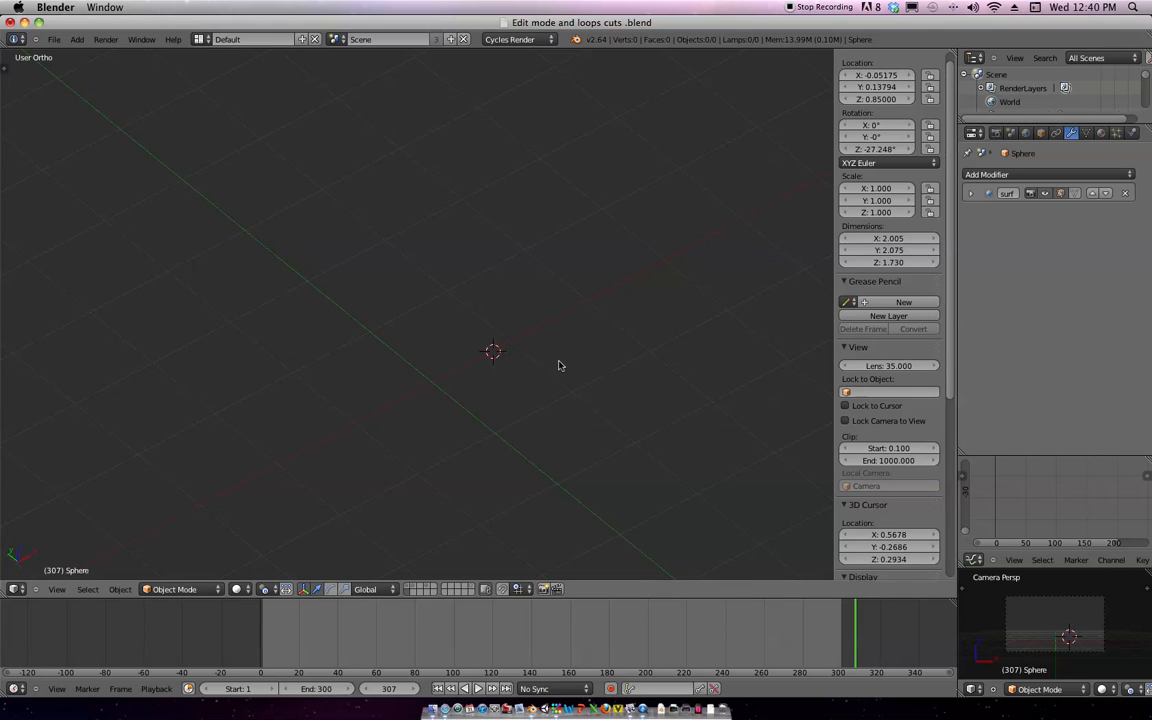
key(n)
middle_drag(603, 366, 594, 289)
key(shift+Left)
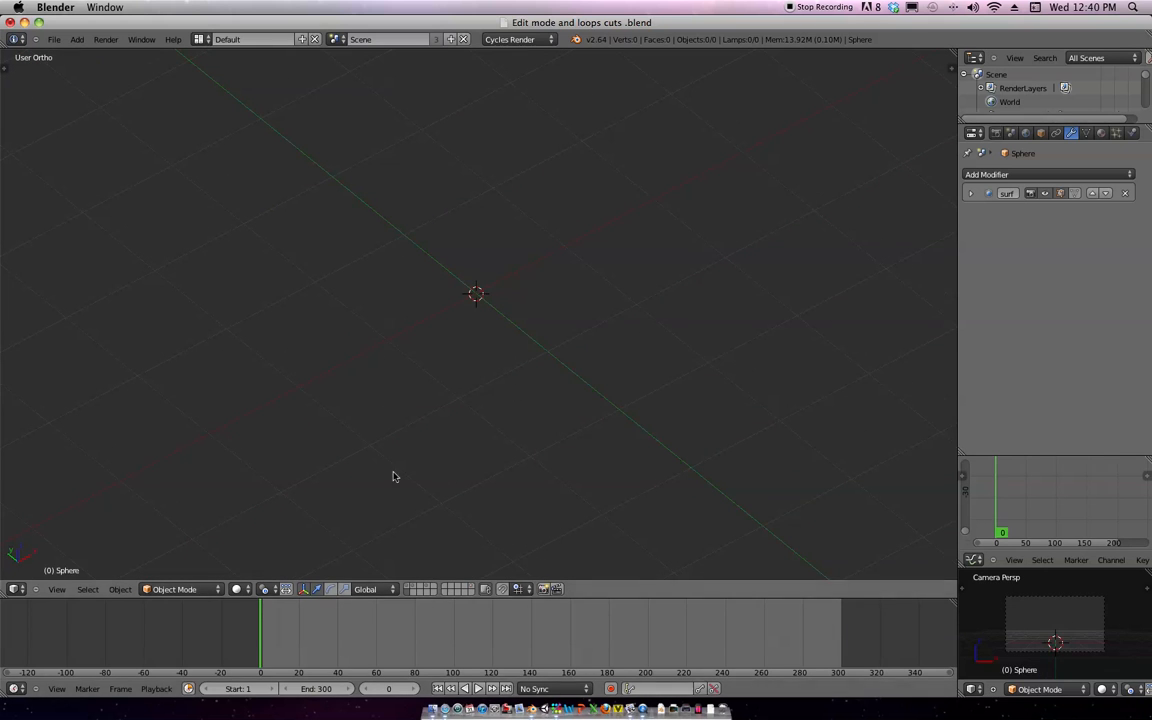
middle_drag(628, 344, 713, 308)
Add a UV sphere at the 3D cursor on the empty layer and view it from the front
click(475, 587)
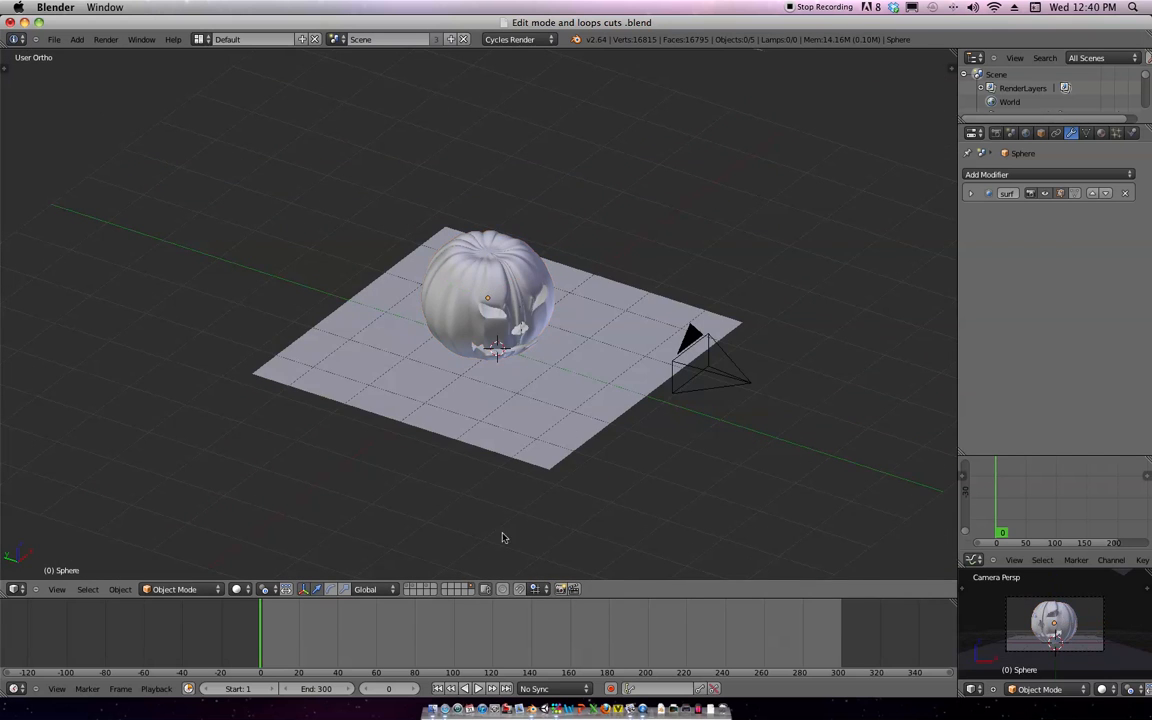
click(409, 593)
middle_drag(520, 470, 685, 368)
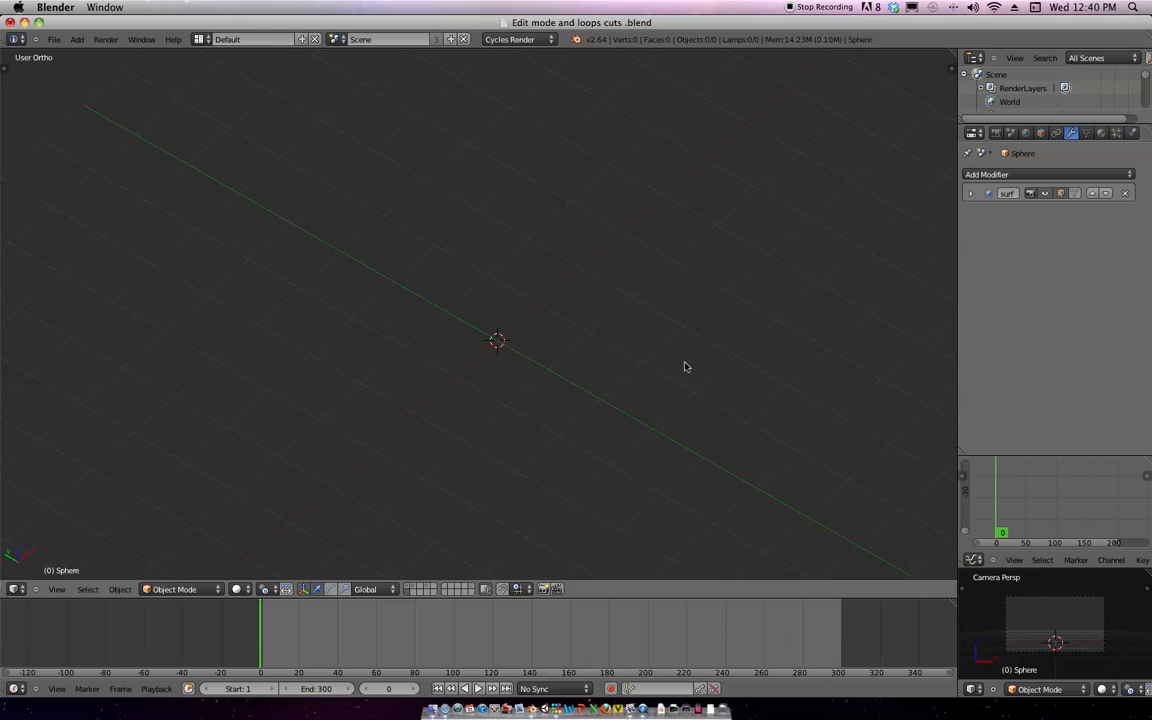
key(shift+a)
mouse_move(650, 370)
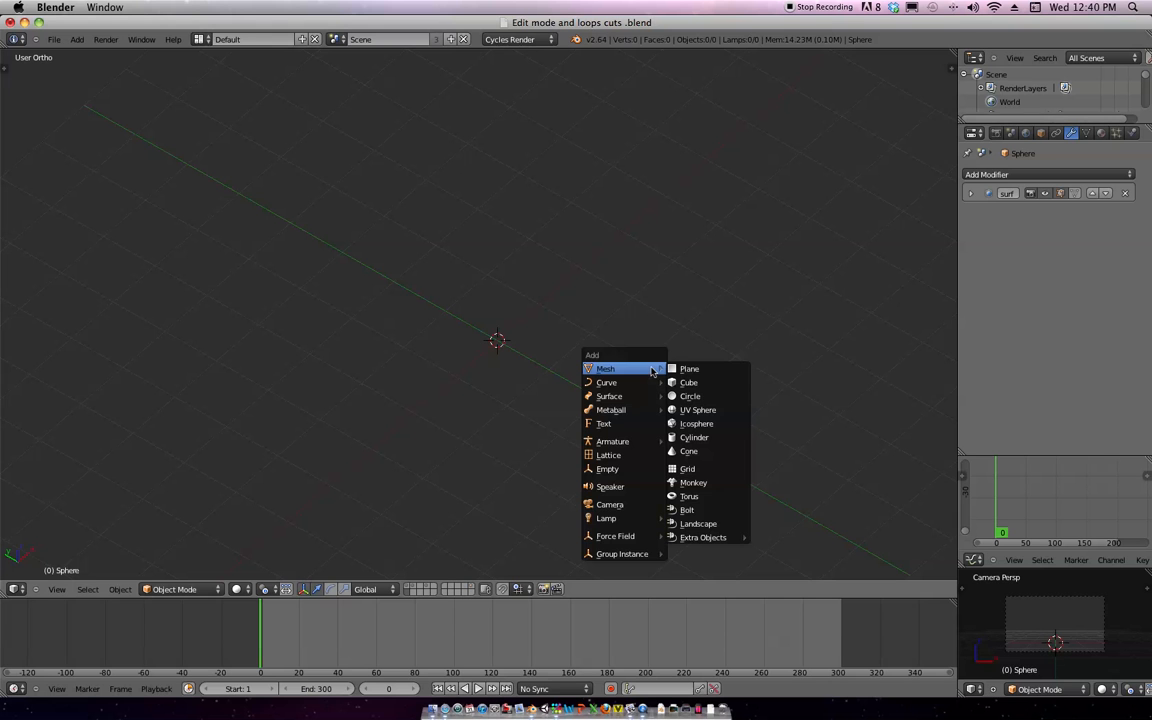
click(715, 410)
middle_drag(715, 411, 614, 385)
key(KP_1)
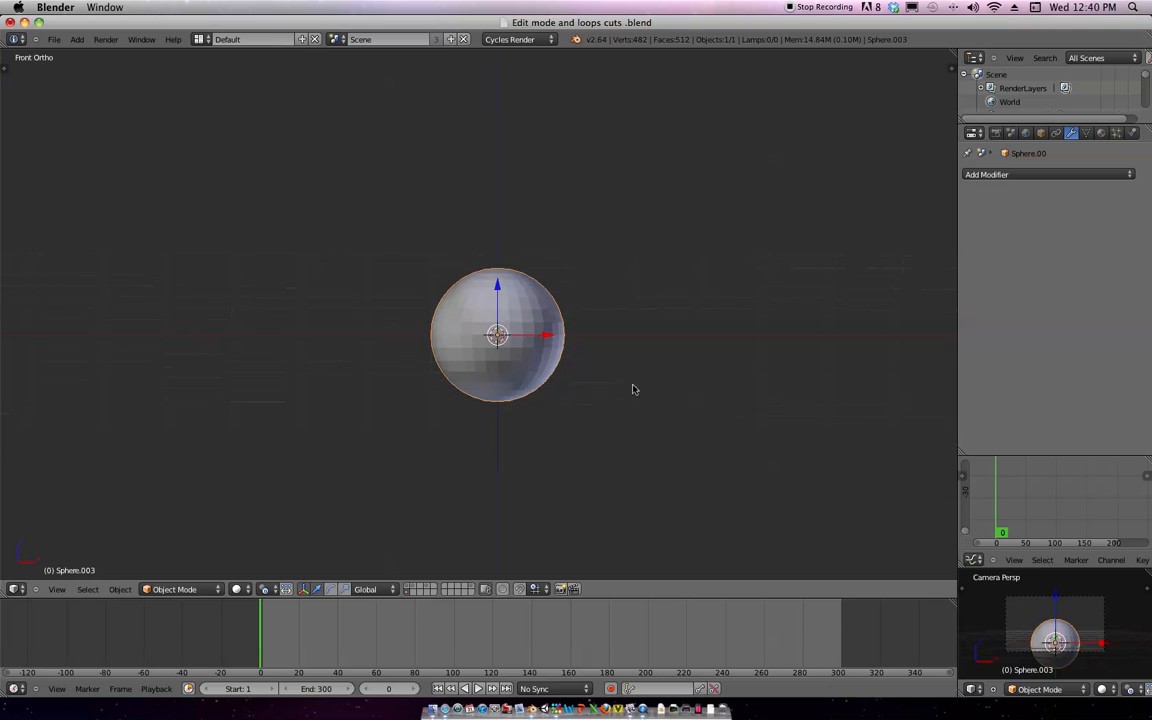
ctrl+middle_drag(710, 344, 648, 425)
shift+middle_drag(648, 425, 584, 415)
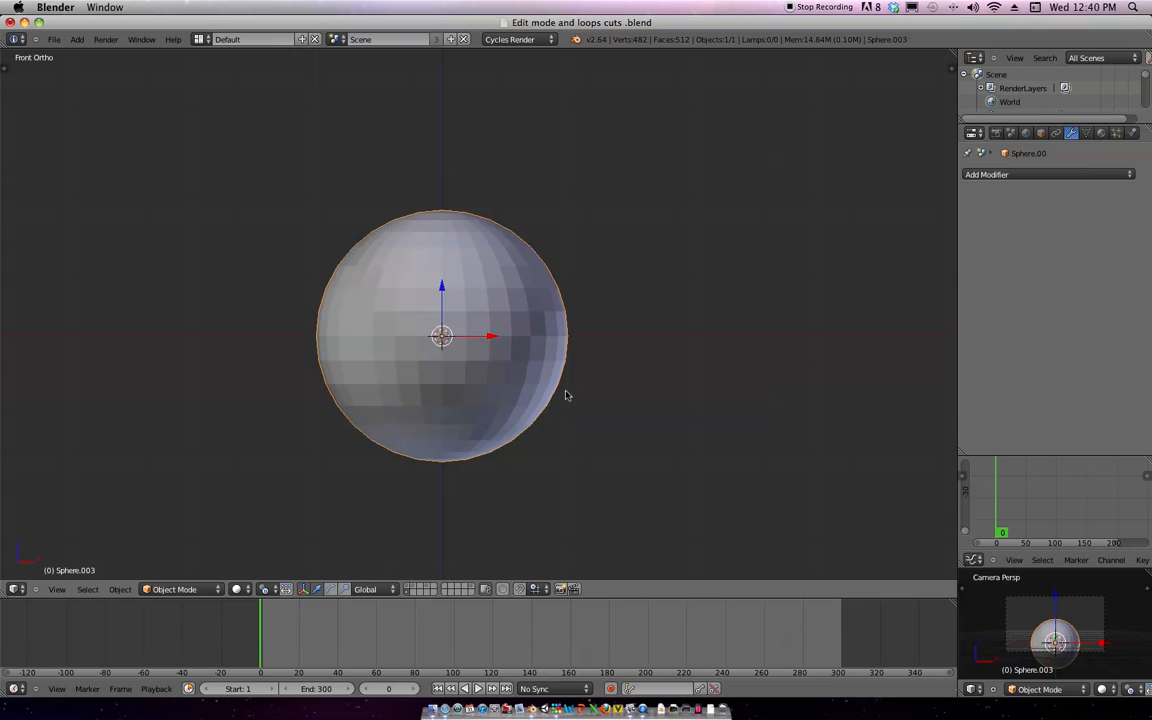
Delete the vertices of the sphere's left half in wireframe Edit Mode, keeping the centre line and right half
key(Tab)
key(z)
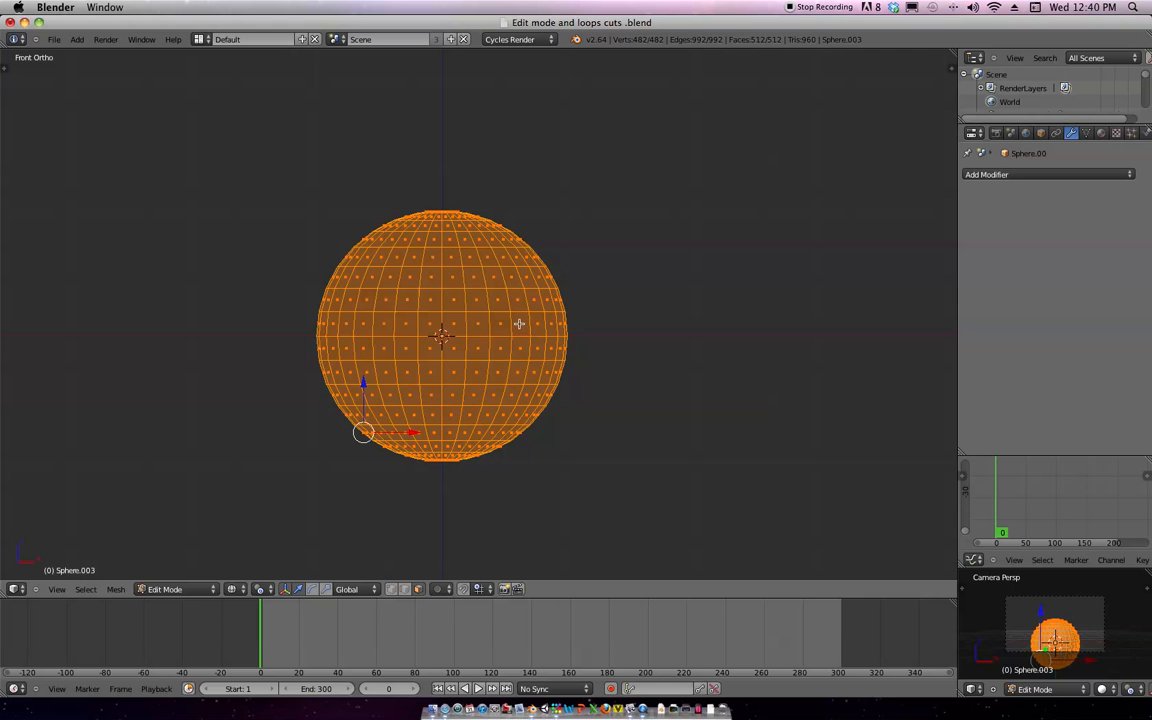
key(a)
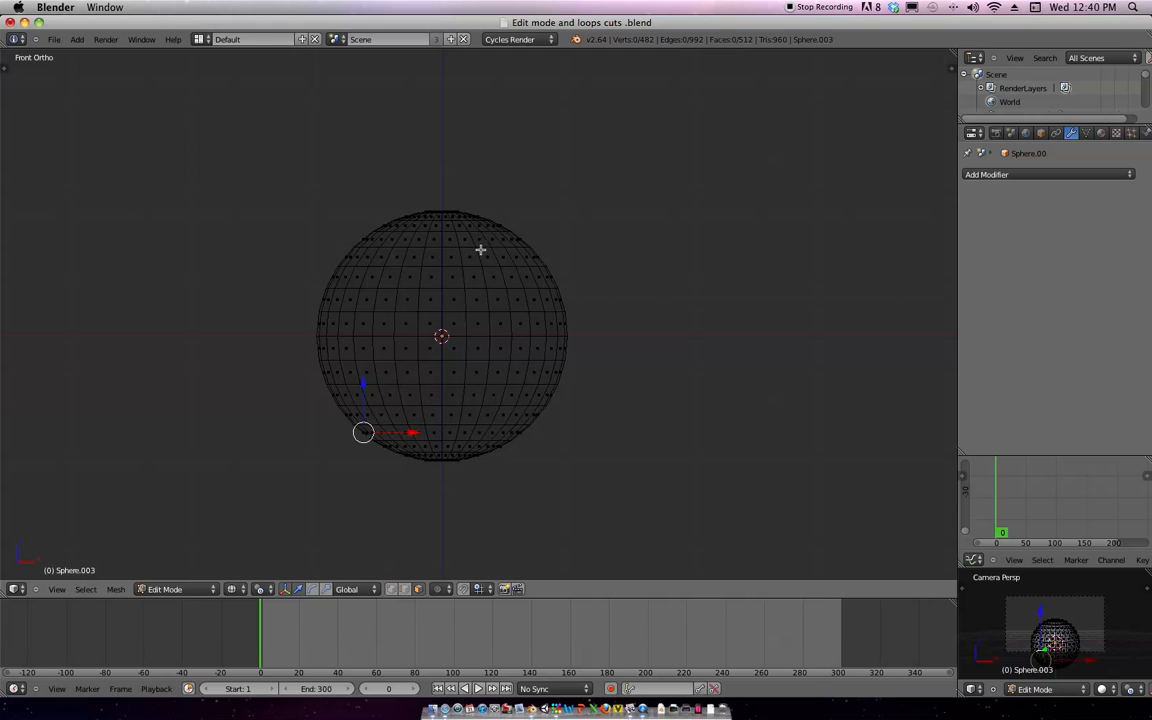
key(ctrl+Tab)
key(2)
key(b)
drag(277, 142, 434, 564)
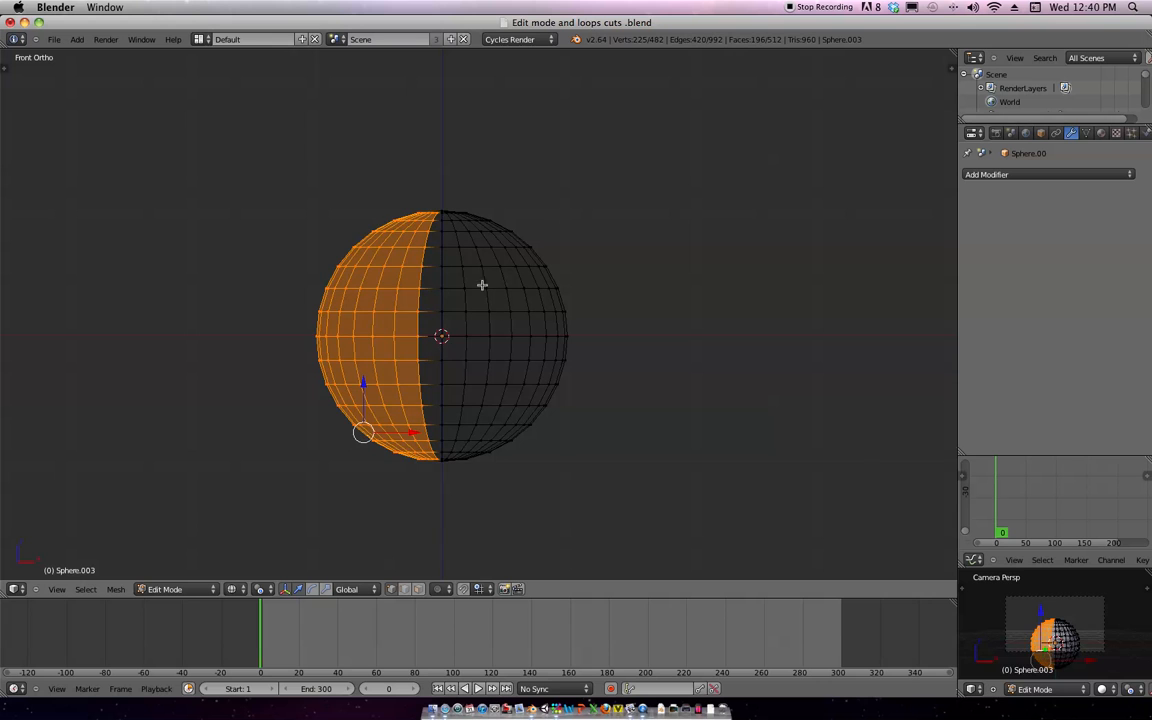
key(x)
click(478, 392)
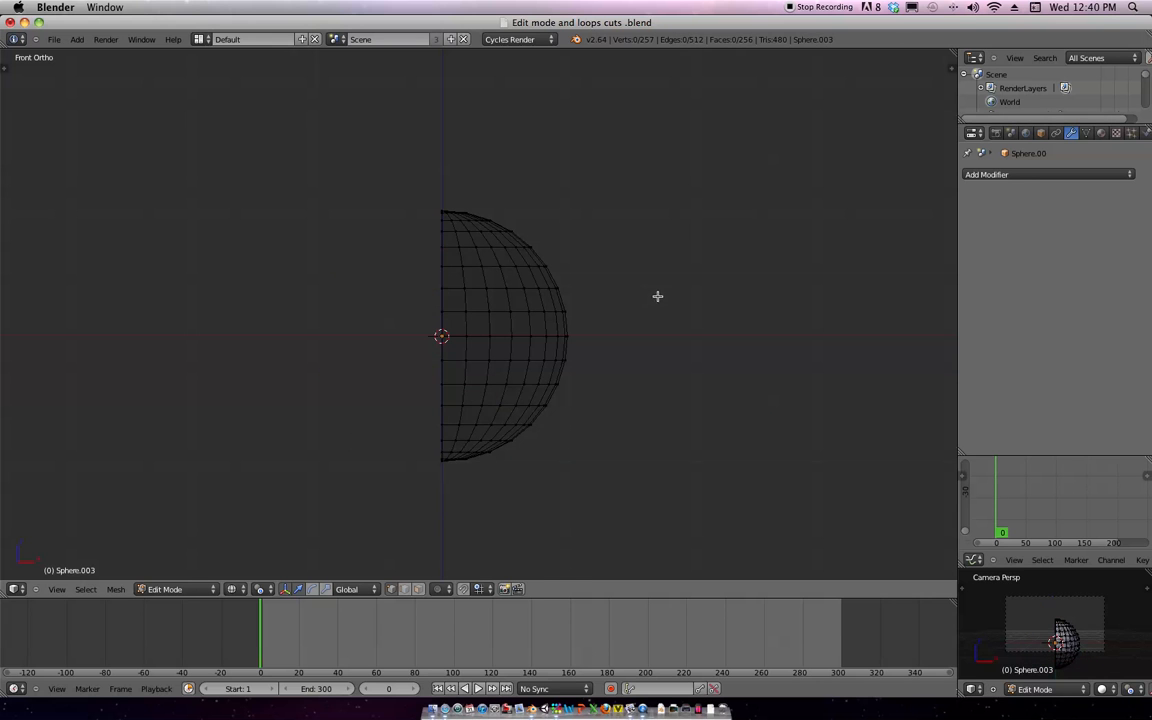
Add a Mirror modifier to the half sphere and return to Edit Mode
key(Tab)
click(1027, 134)
click(1071, 133)
click(1040, 175)
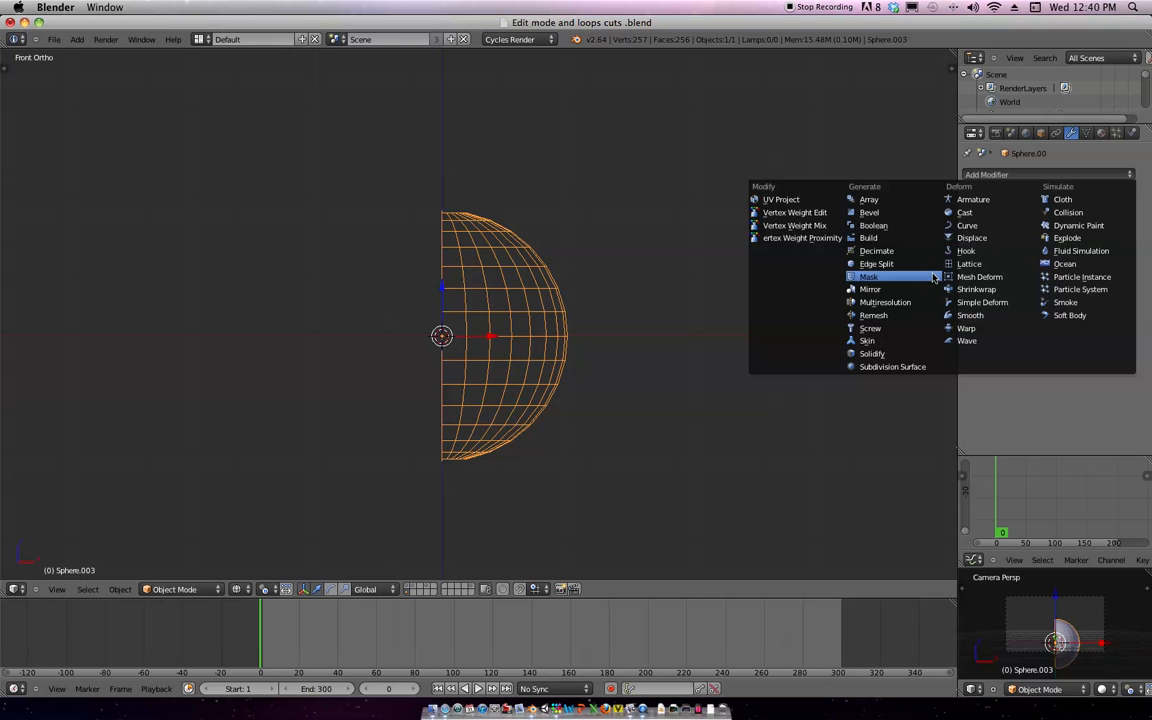
click(885, 290)
key(Tab)
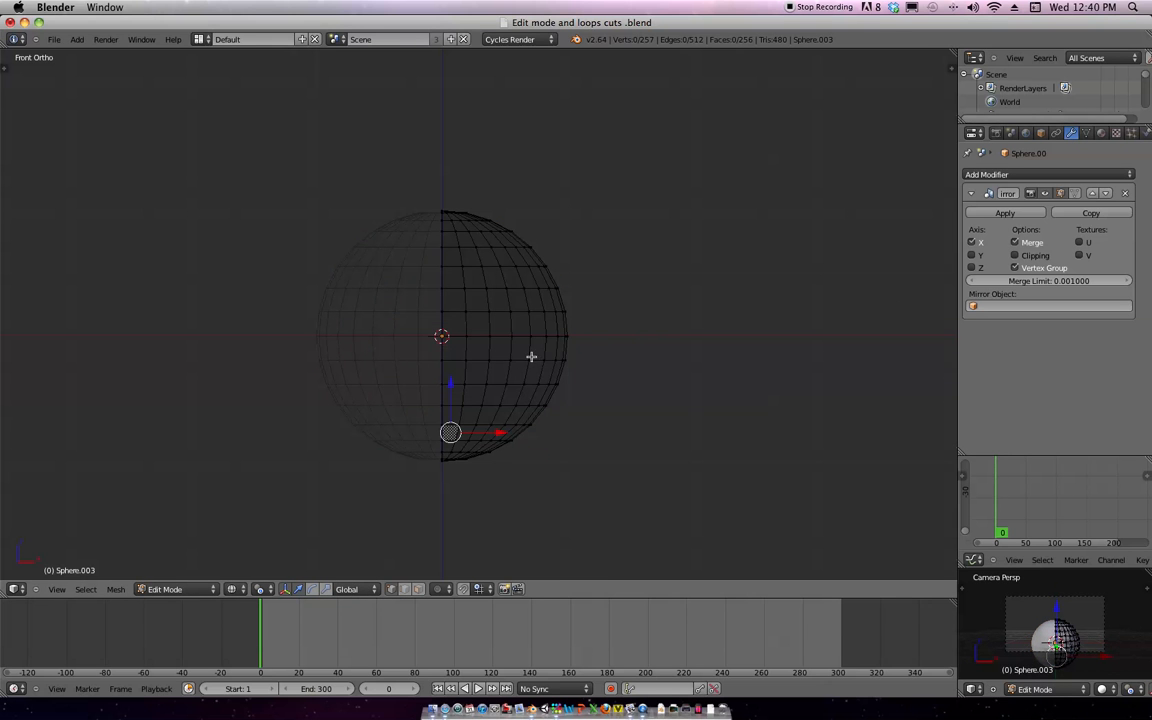
Clear the vertex selection and select the pole vertex at the bottom of the half sphere
shift+middle_drag(626, 391, 648, 291)
scroll(594, 383, up, 3)
scroll(594, 383, down, 2)
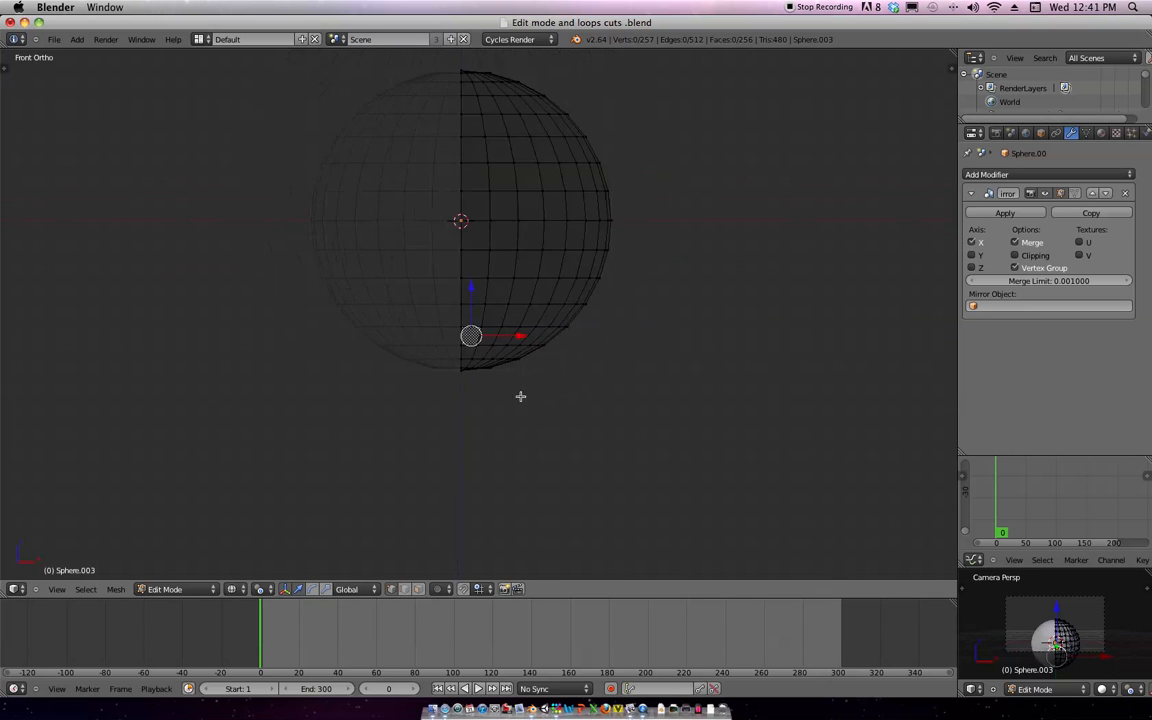
shift+middle_drag(630, 335, 568, 401)
scroll(559, 404, up, 1)
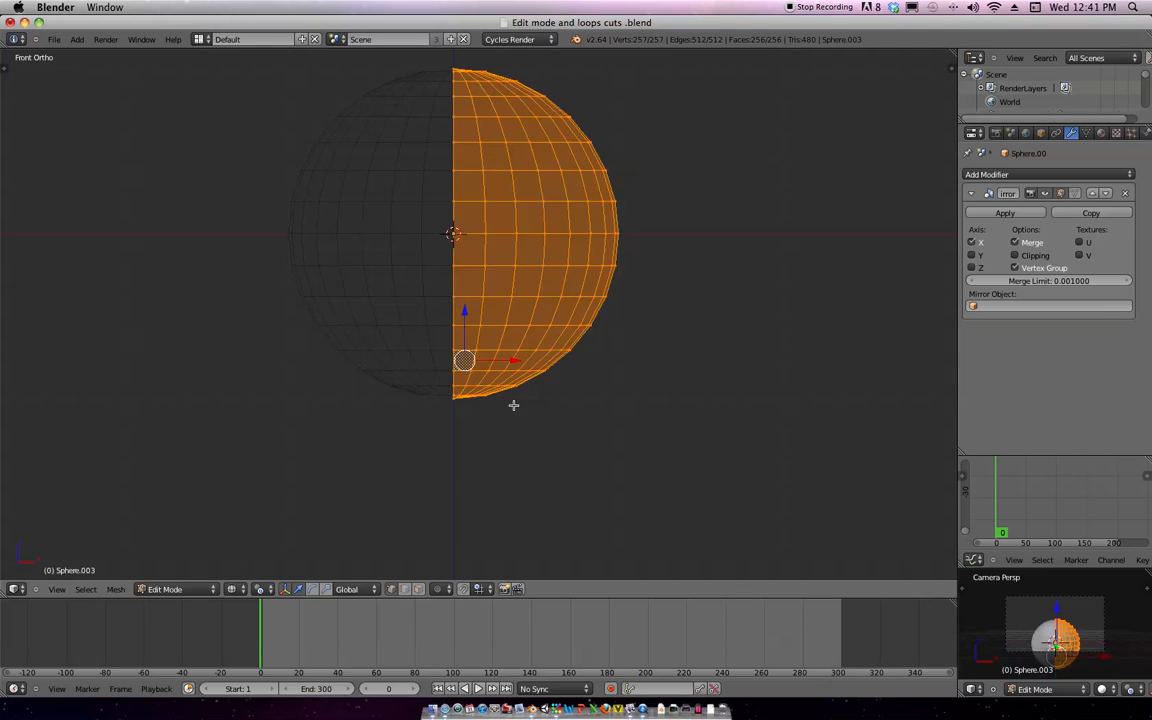
key(b)
drag(496, 429, 423, 399)
scroll(580, 436, up, 2)
scroll(620, 360, up, 4)
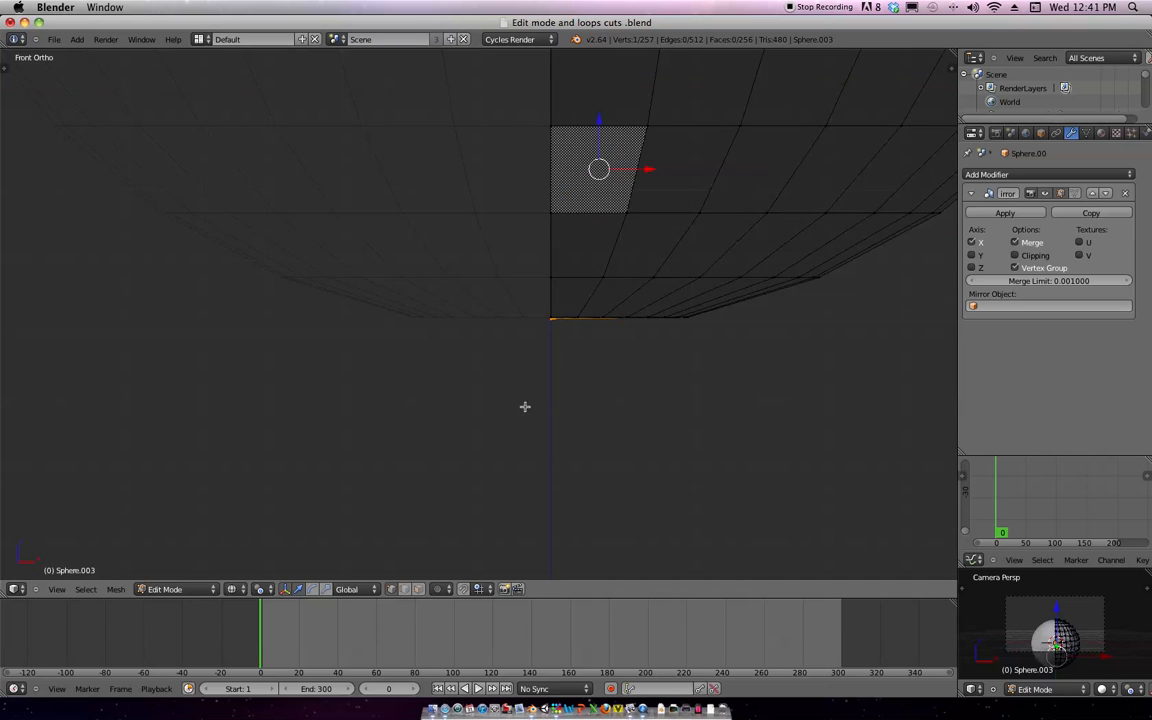
Add the lowest ring of vertices to the selection and move it up close to the ring above
shift+middle_drag(710, 344, 616, 420)
key(b)
drag(627, 437, 437, 391)
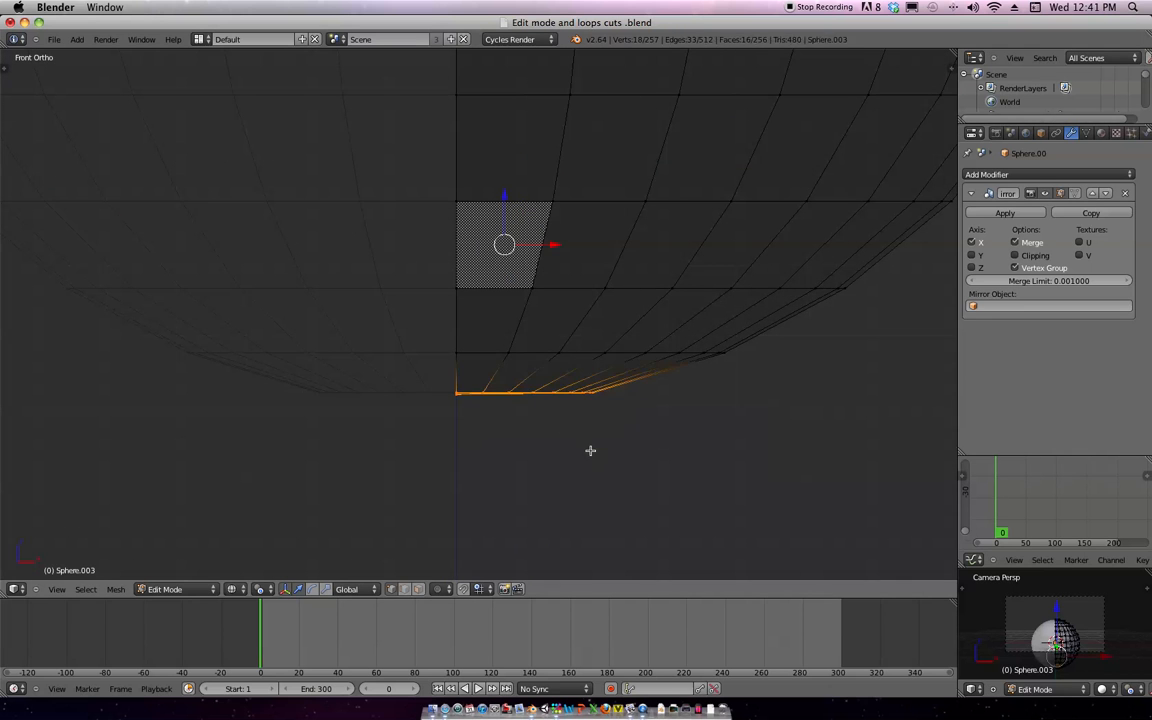
key(g)
click(595, 420)
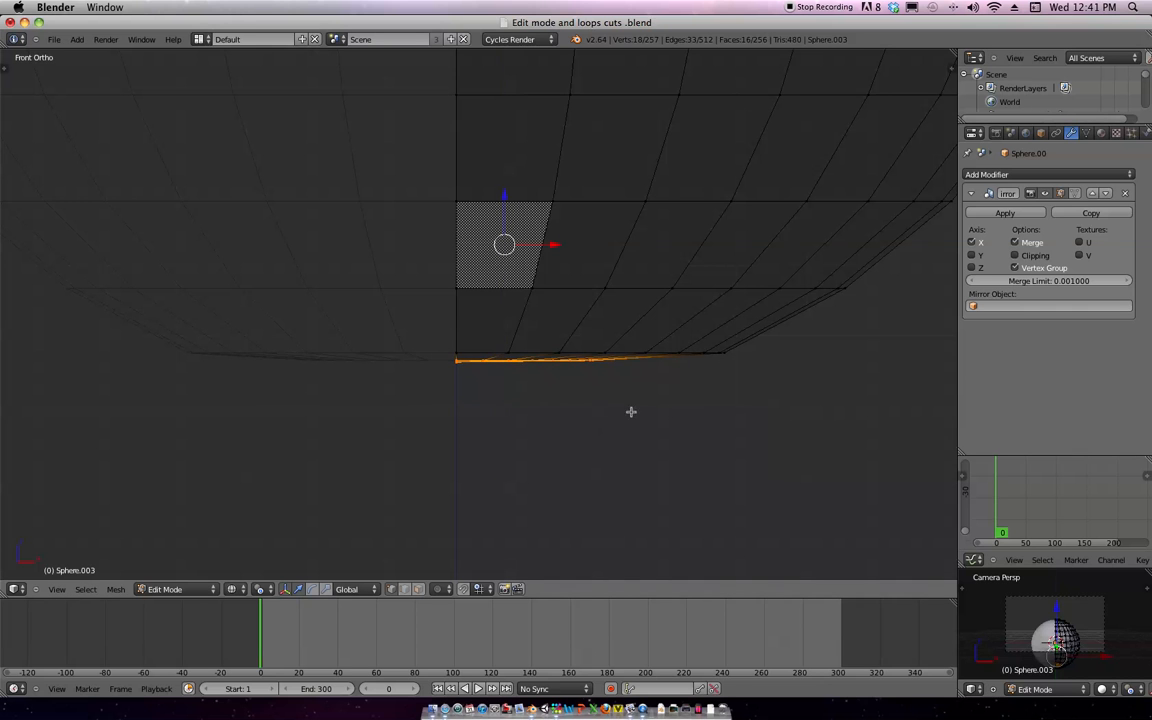
Expand the selection by one ring and raise it along Z to flatten the sphere's bottom
key(ctrl+KP_Add)
key(g)
key(z)
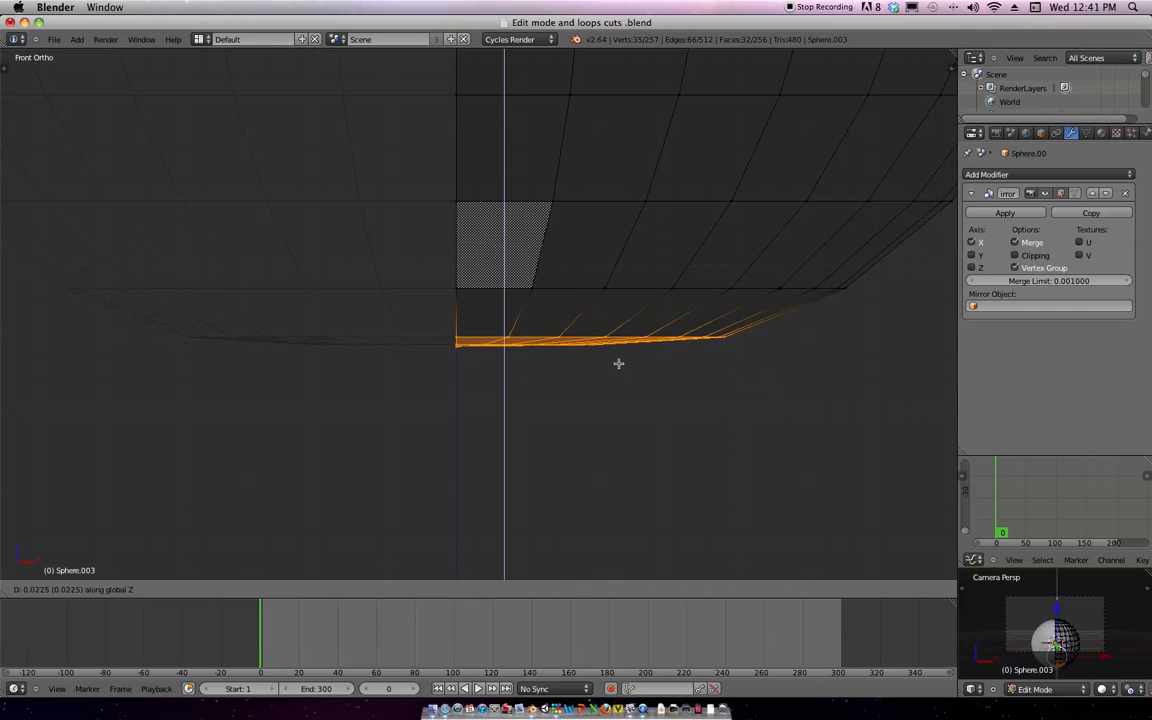
click(627, 334)
scroll(923, 188, down, 3)
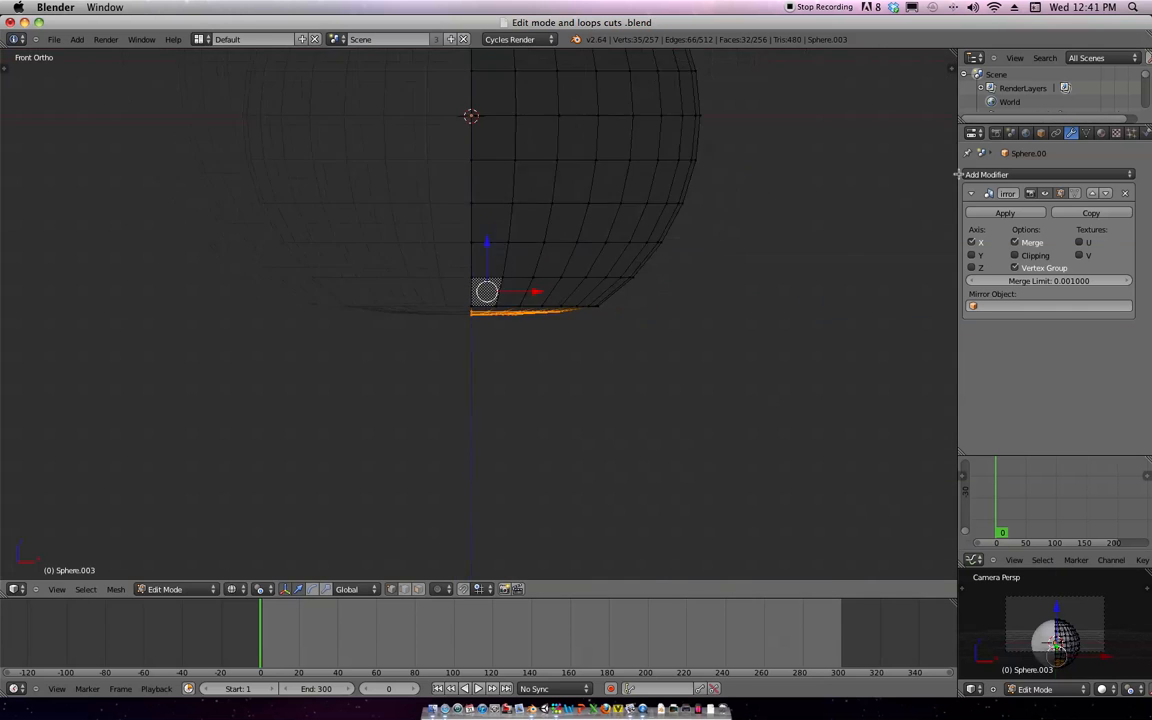
Select only the edge loop that bounds the flattened bottom
scroll(627, 331, up, 2)
alt+right_click(623, 334)
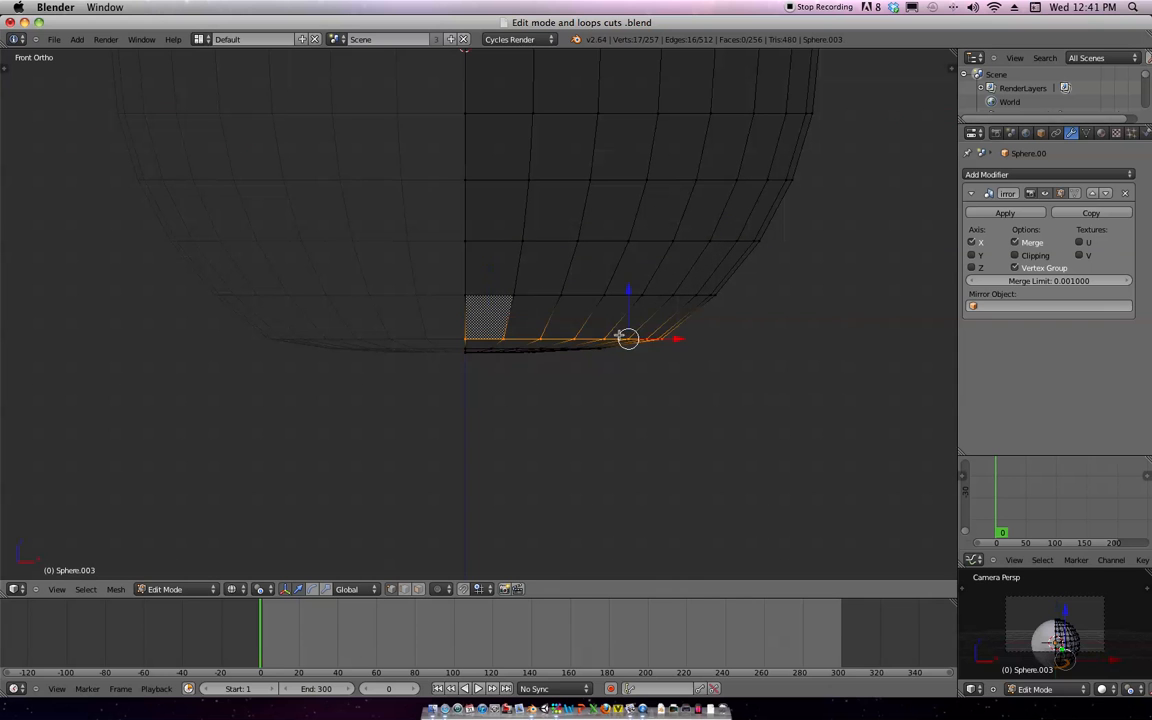
key(s)
click(724, 361)
key(ctrl+z)
Add a second loop to the bottom loop selection with circle select and try to scale both in top view
scroll(756, 260, down, 3)
scroll(702, 334, up, 4)
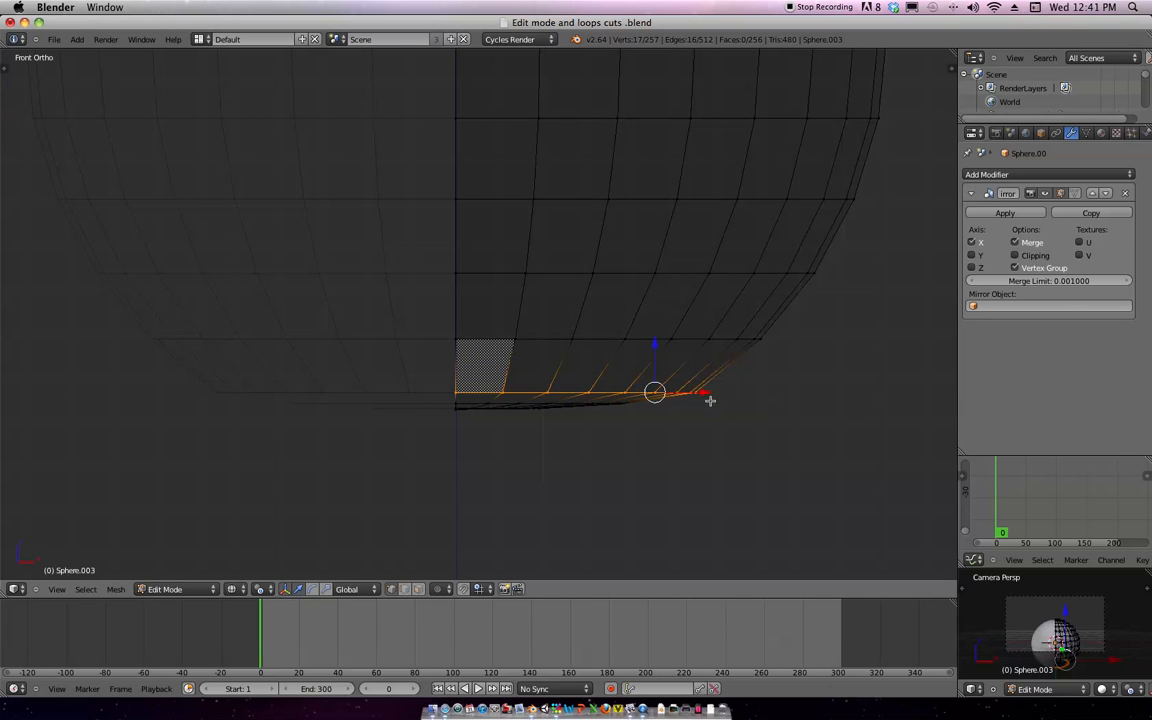
shift+middle_drag(766, 406, 662, 462)
scroll(740, 314, down, 4)
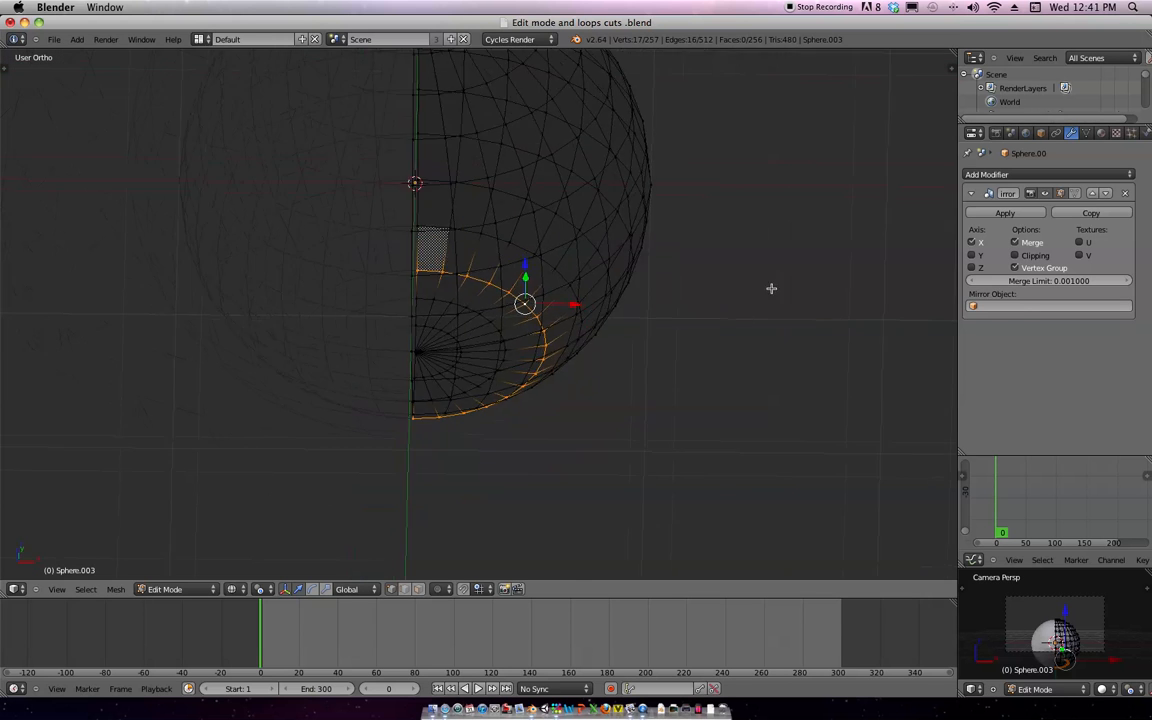
key(KP_7)
scroll(631, 414, down, 1)
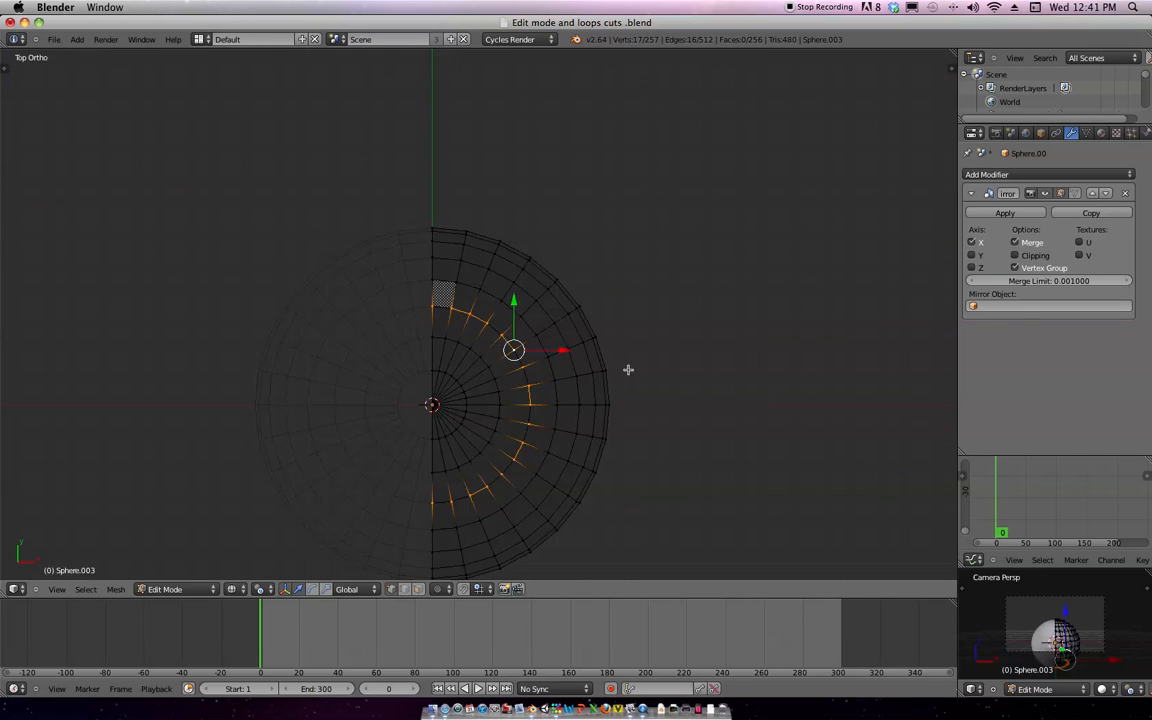
scroll(545, 454, down, 1)
key(c)
mouse_move(458, 499)
mouse_down()
mouse_move(445, 491)
mouse_move(504, 458)
mouse_move(537, 406)
mouse_move(504, 337)
mouse_move(445, 314)
mouse_move(490, 293)
mouse_up()
key(Escape)
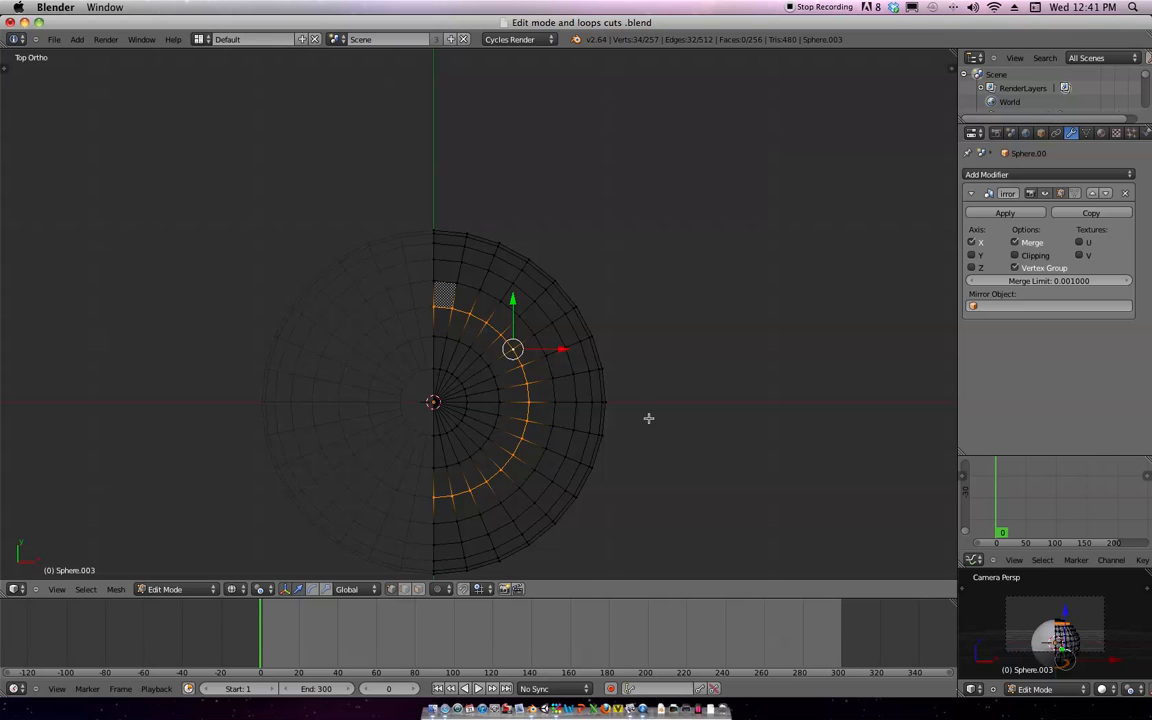
key(s)
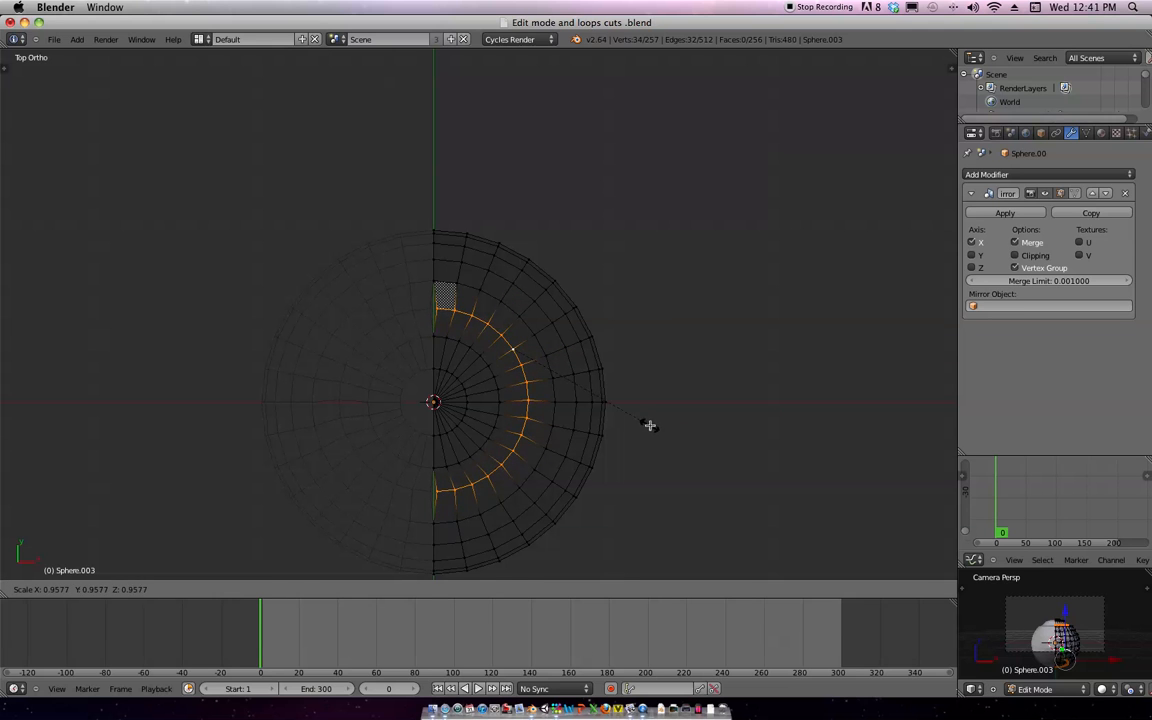
click(650, 420)
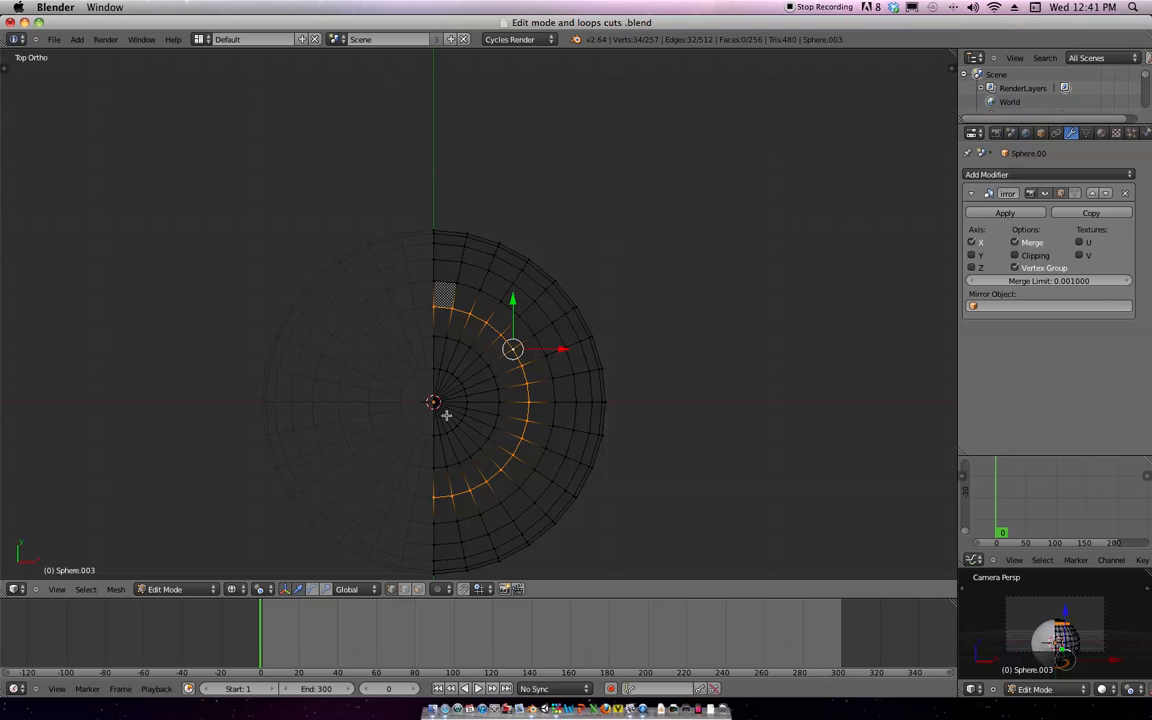
Snap the 3D cursor back to the sphere's origin in Object Mode and display the sphere in solid shading
key(shift+s)
click(439, 445)
middle_drag(498, 427, 516, 296)
middle_drag(530, 360, 540, 393)
key(Tab)
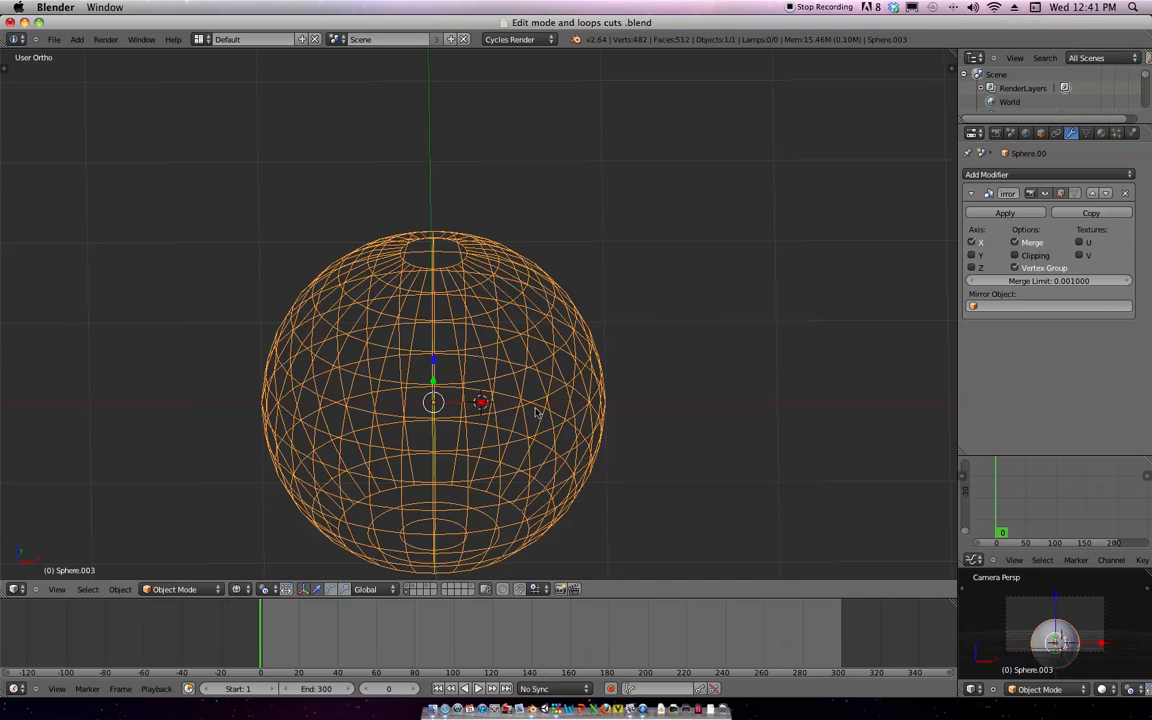
key(shift+s)
click(537, 405)
key(z)
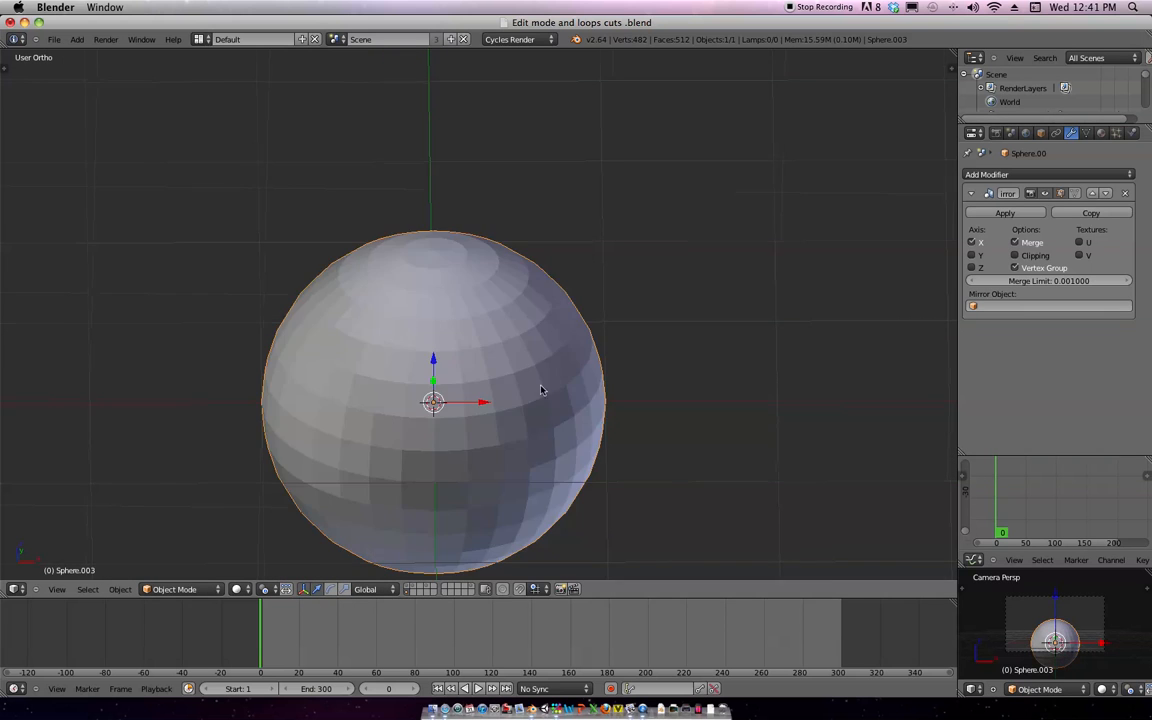
Return to Edit Mode and try to scale the loop around the flattened bottom inward
key(Tab)
mouse_move(531, 455)
middle_down()
mouse_move(576, 278)
mouse_move(560, 334)
mouse_move(561, 291)
mouse_move(391, 273)
middle_up()
key(Escape)
mouse_move(622, 267)
middle_down()
mouse_move(797, 208)
mouse_move(712, 254)
mouse_move(635, 267)
mouse_move(648, 200)
middle_up()
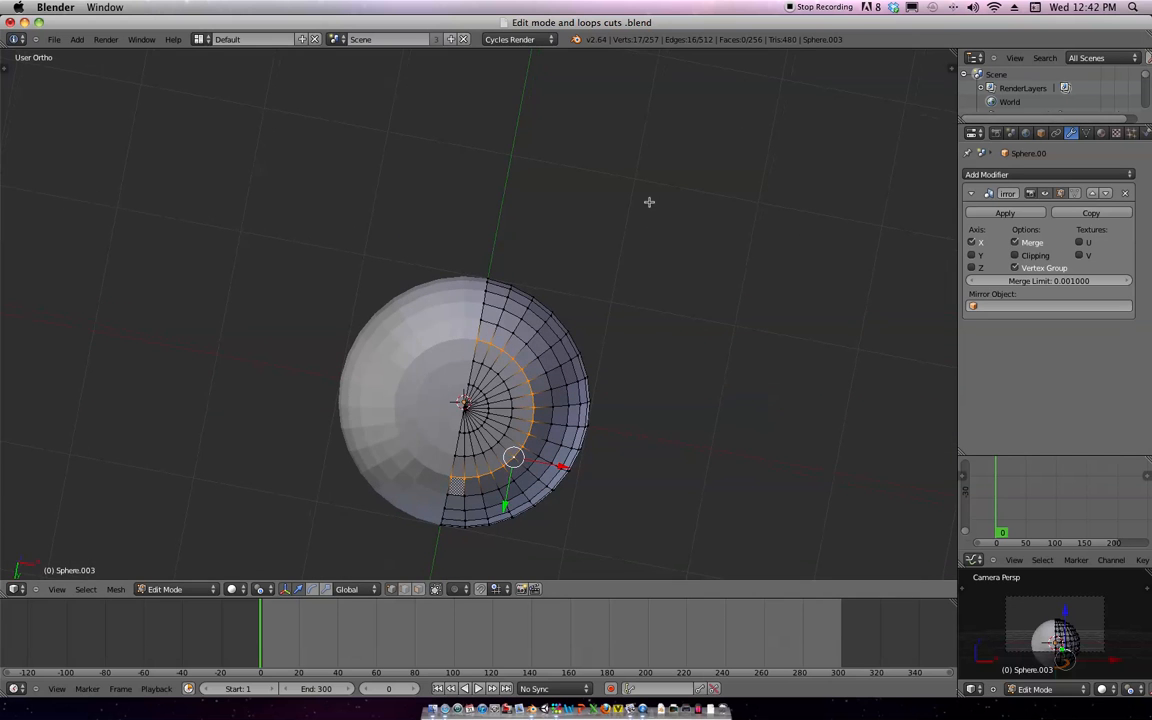
key(s)
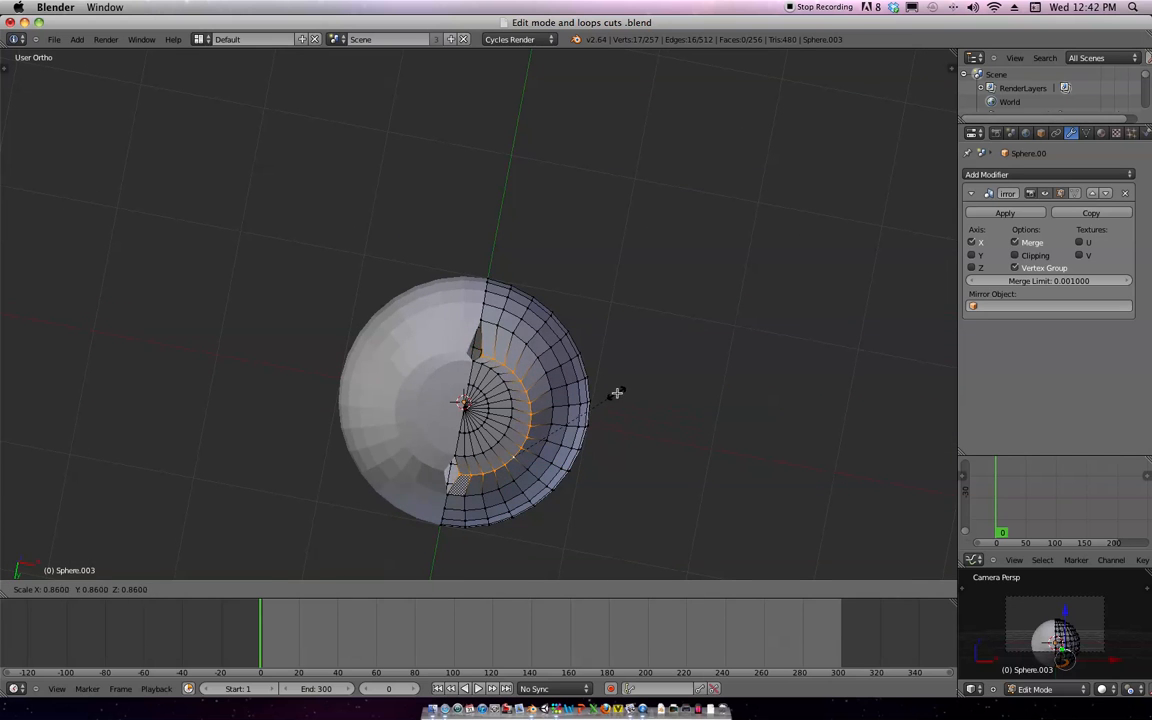
click(617, 391)
Select the pole vertex at the centre of the flattened bottom and snap the 3D cursor to it
middle_drag(661, 386, 500, 392)
scroll(632, 391, up, 2)
scroll(496, 392, up, 4)
right_click(490, 380)
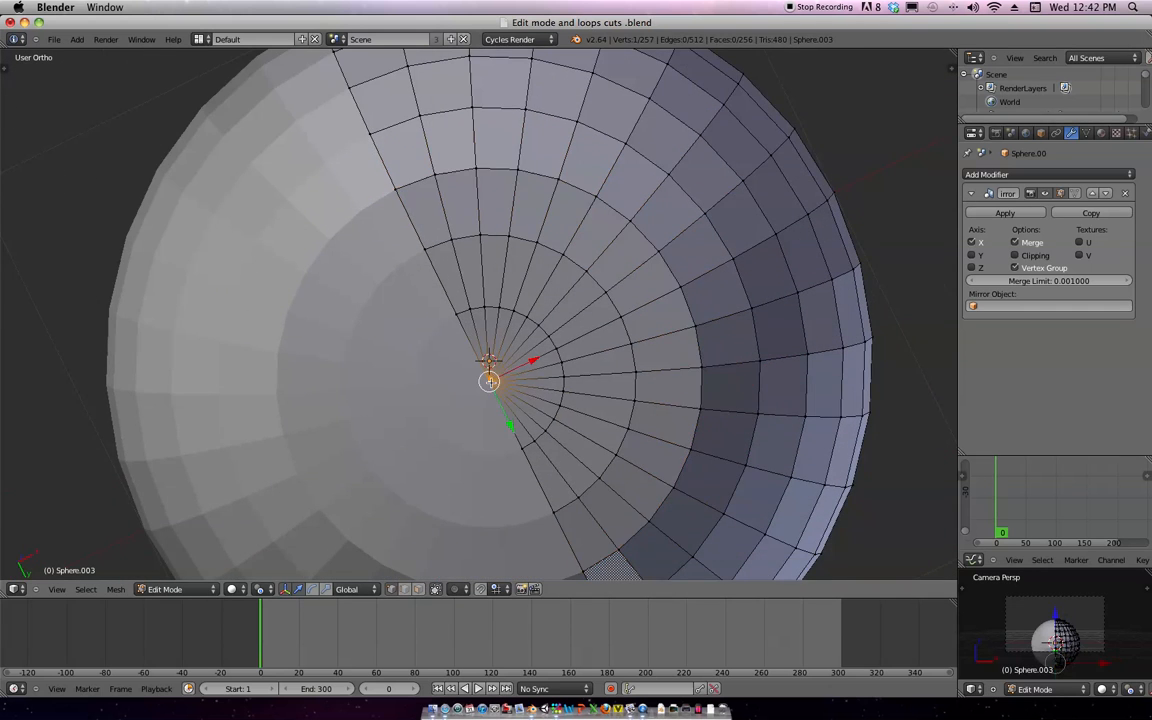
key(shift+s)
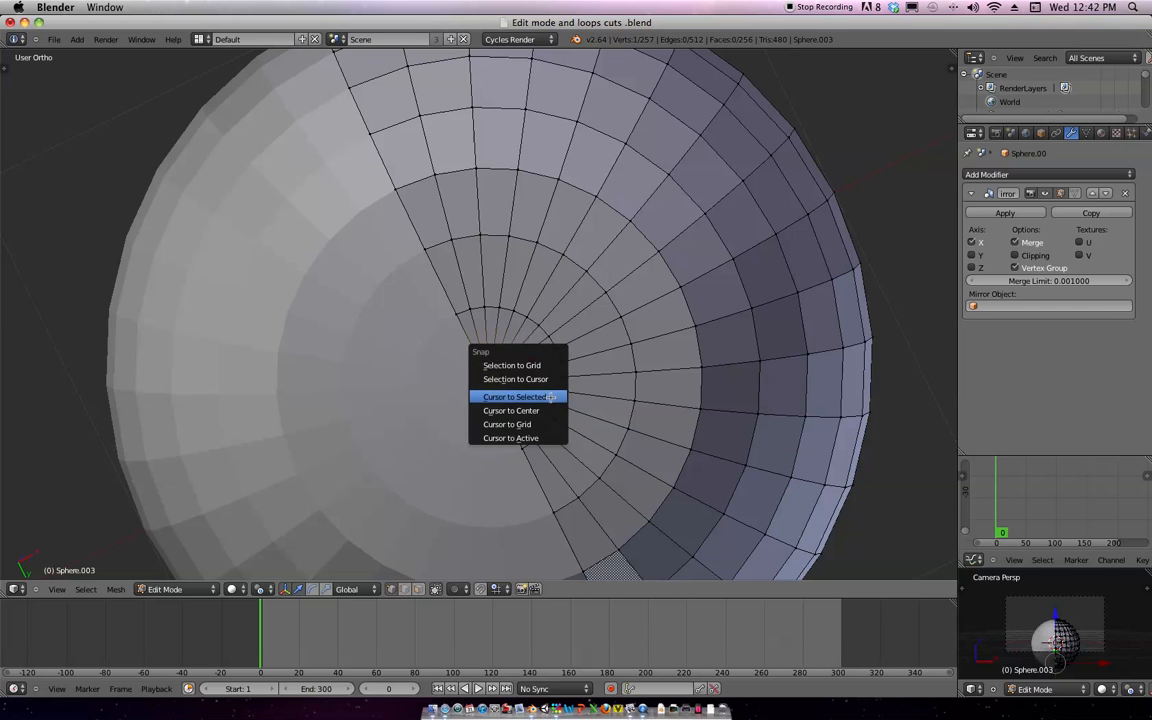
click(553, 397)
Undo back to the bottom loop selection and set the pivot point to 3D Cursor
scroll(571, 391, down, 3)
middle_drag(658, 324, 617, 319)
key(ctrl+z)
middle_drag(547, 297, 638, 361)
key(s)
right_click(555, 374)
click(271, 588)
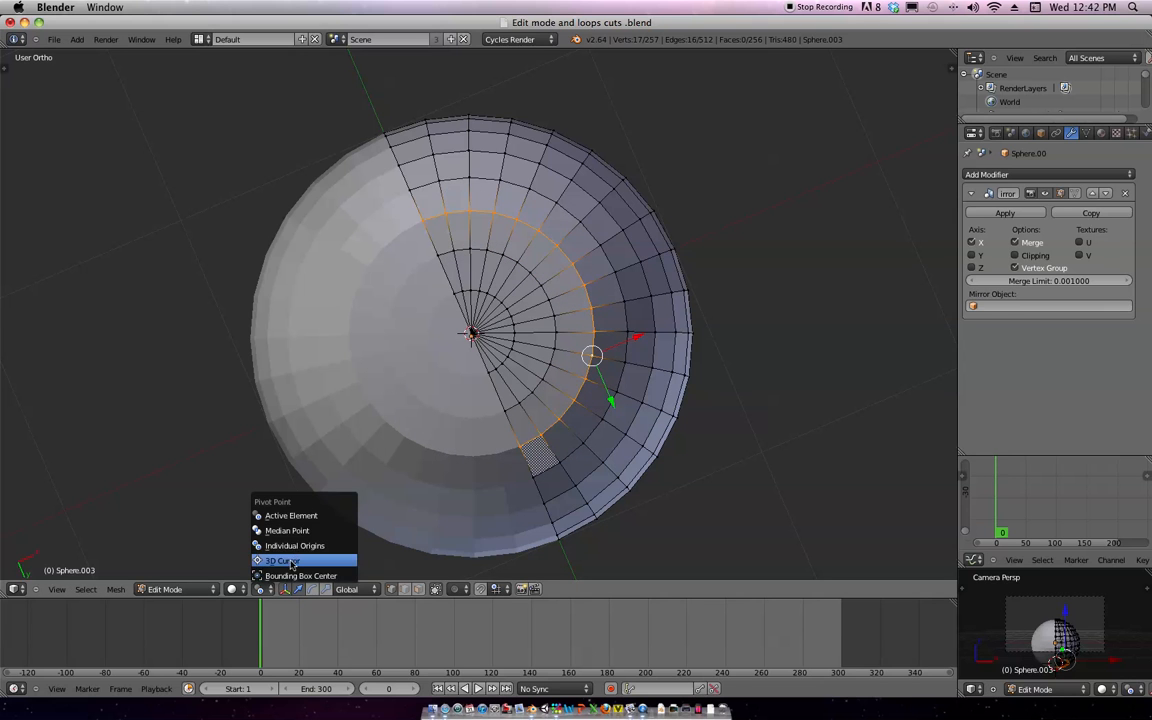
click(300, 562)
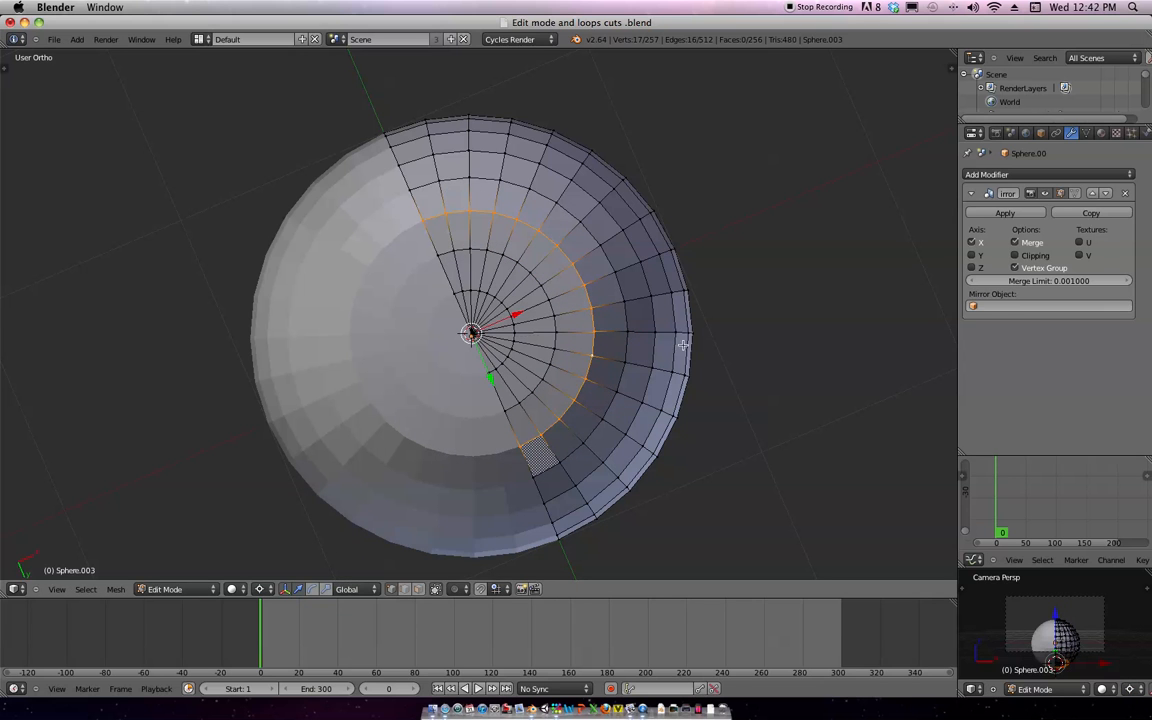
Scale the bottom loop slightly inward about the 3D cursor and adjust its height along Z
key(s)
right_click(663, 340)
middle_drag(663, 340, 679, 432)
key(g)
key(z)
right_click(679, 428)
key(s)
right_click(702, 419)
middle_drag(702, 419, 680, 288)
key(s)
right_click(694, 428)
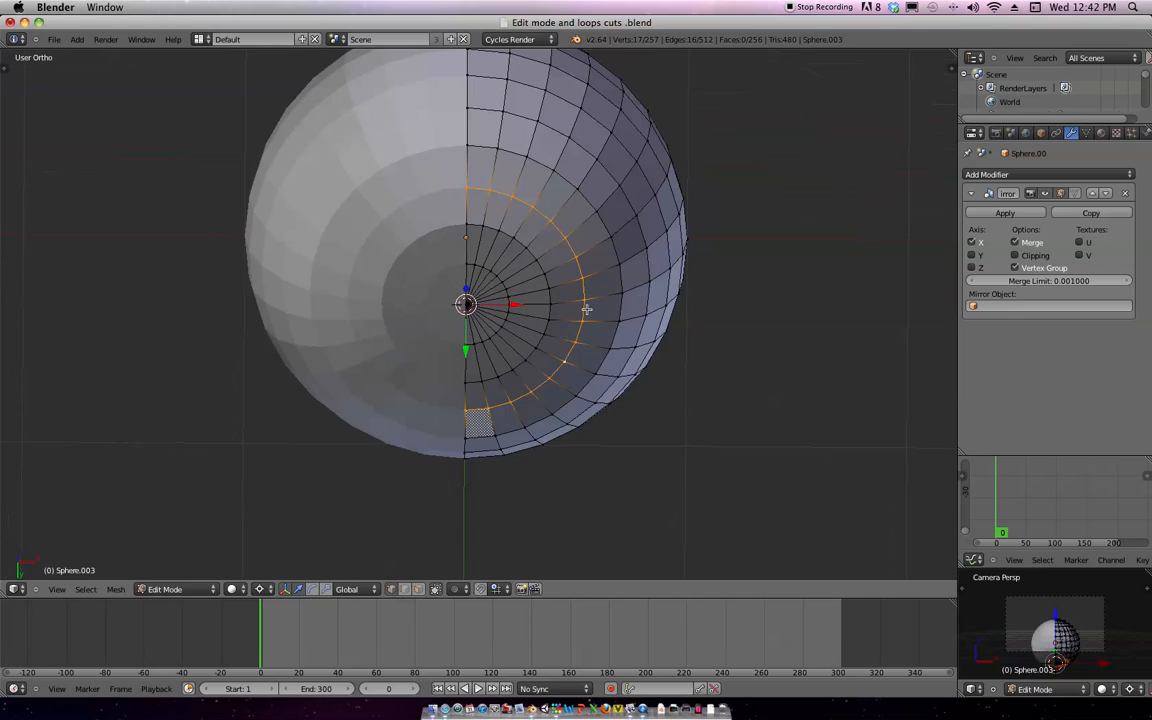
middle_drag(526, 277, 556, 288)
click(264, 590)
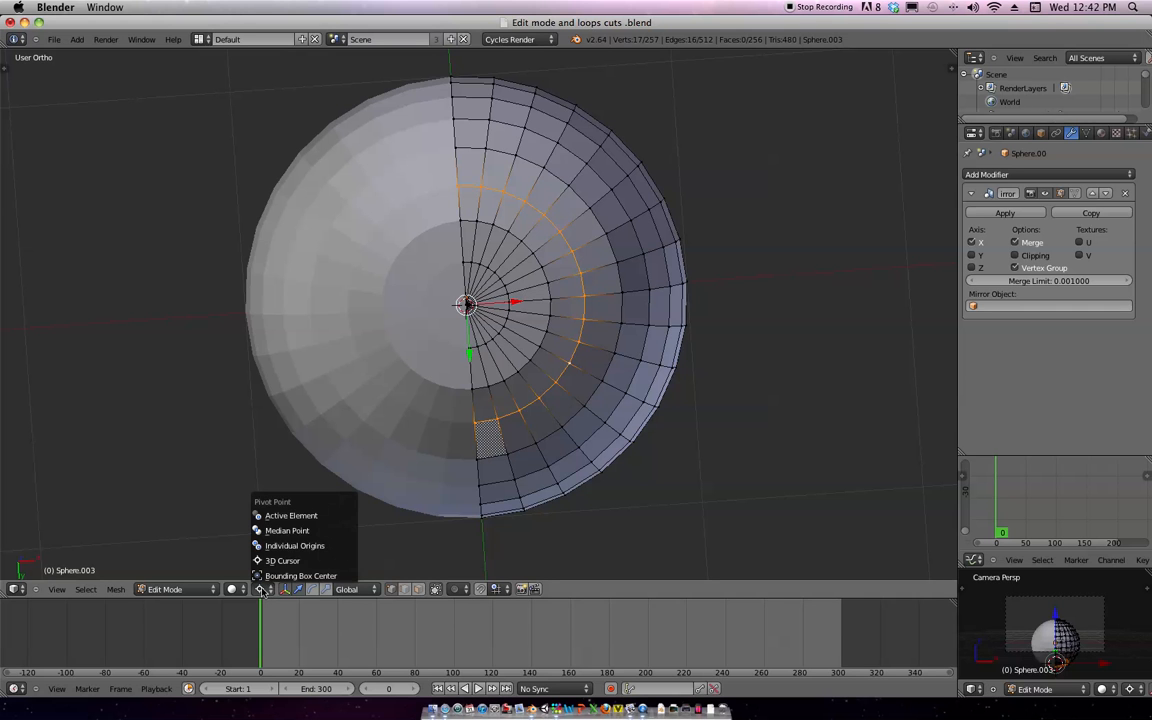
click(285, 576)
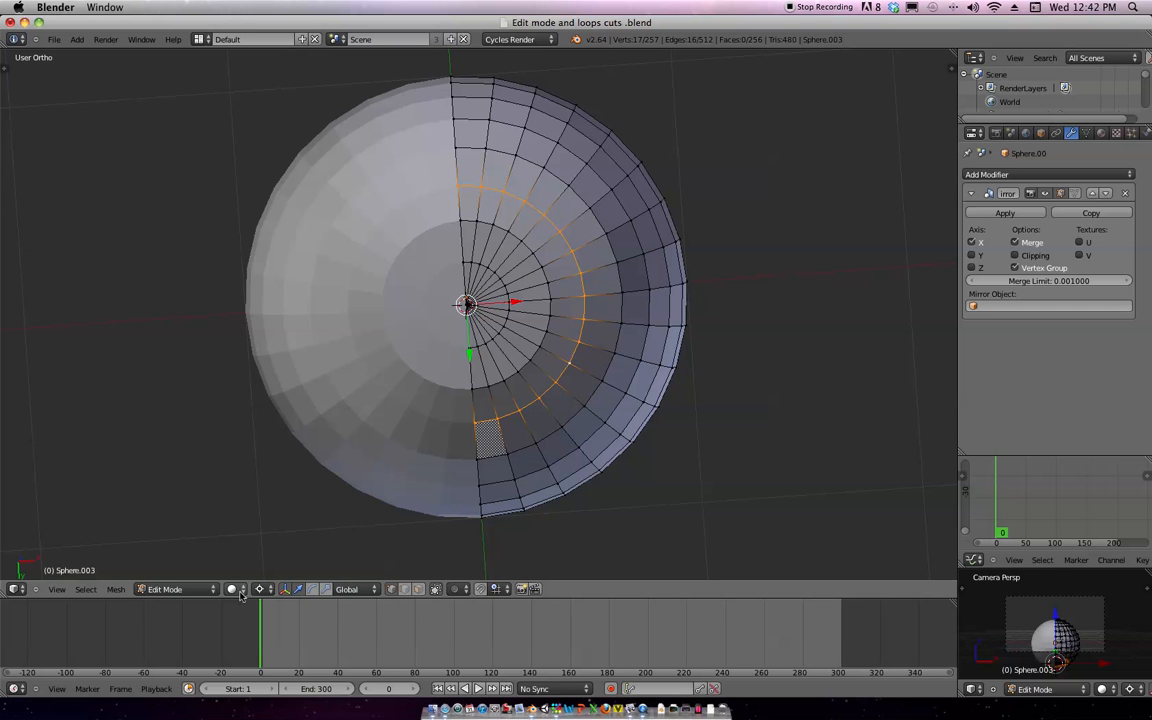
Set the pivot point to Active Element and clear the vertex selection in wireframe front view
middle_drag(479, 310, 581, 386)
scroll(643, 319, down, 2)
shift+middle_drag(645, 326, 627, 378)
shift+middle_drag(660, 299, 645, 443)
scroll(633, 328, up, 3)
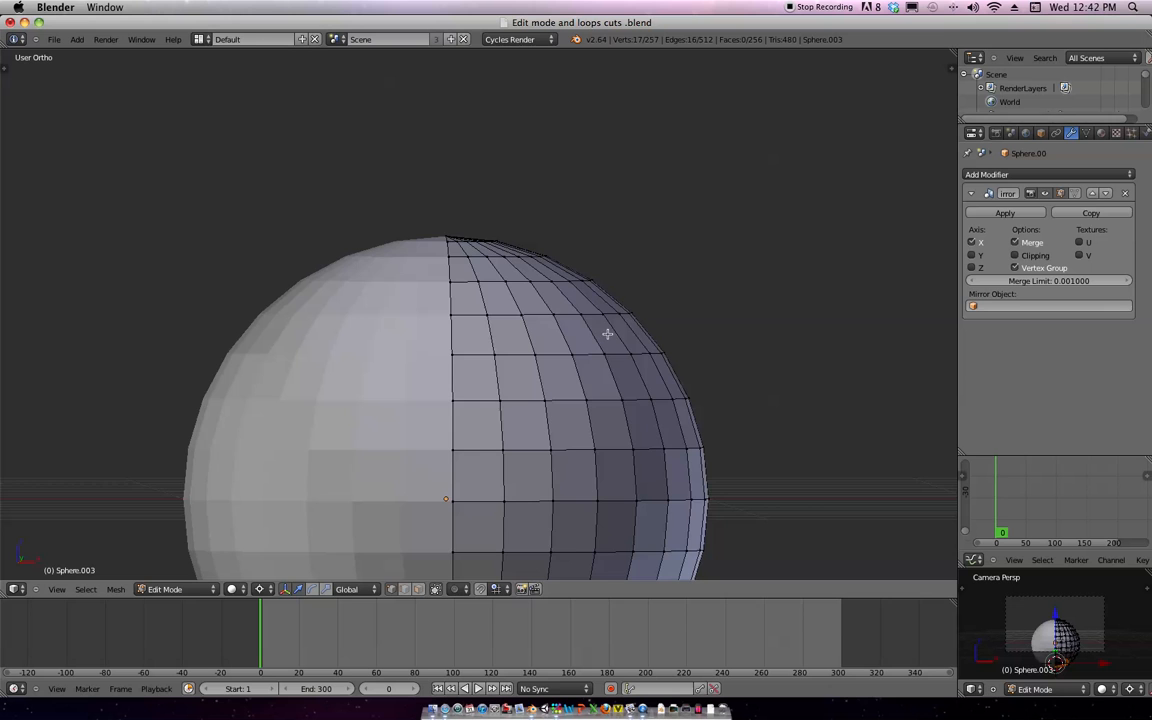
key(z)
key(KP_1)
key(period)
click(286, 515)
scroll(524, 316, up, 2)
key(a)
key(a)
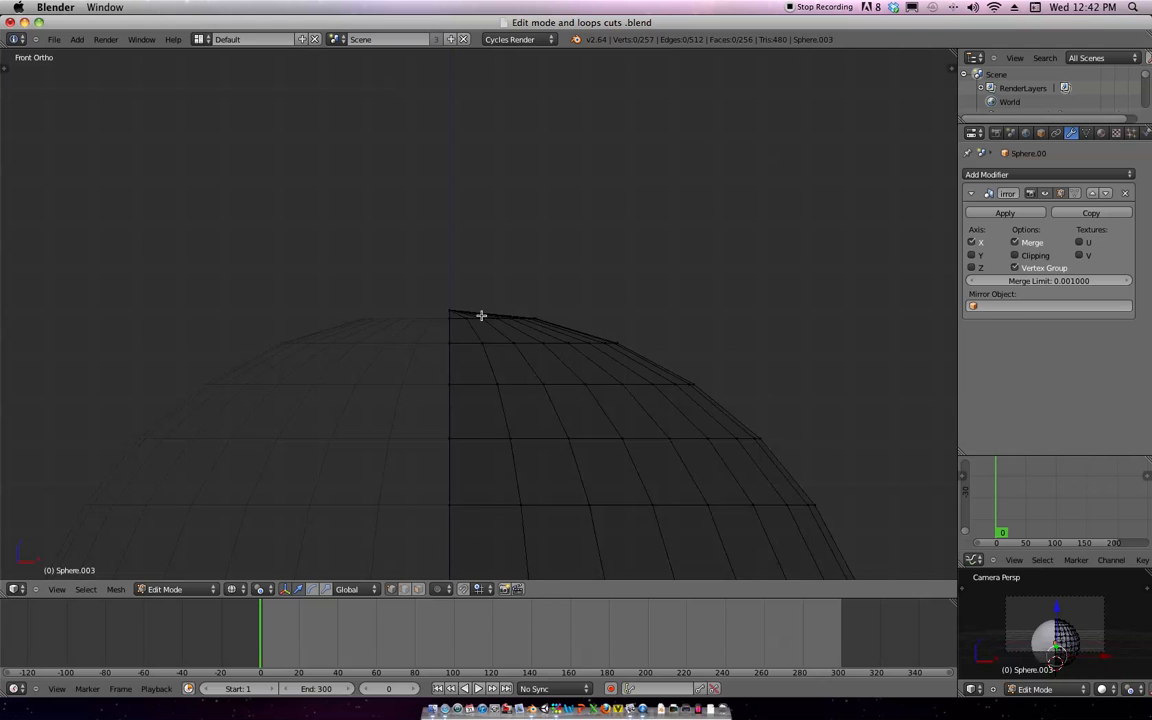
Select the pole vertex at the top of the half sphere and lower it about 0.0125 along Z
right_click(526, 311)
key(g)
key(z)
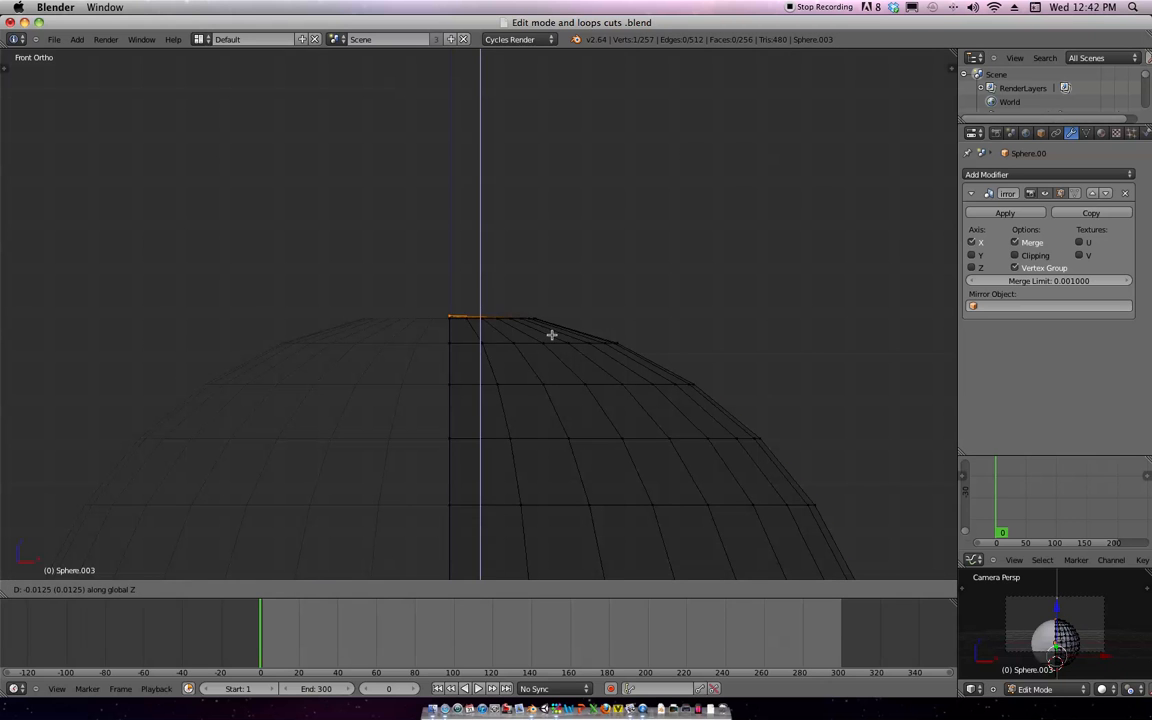
click(548, 338)
Expand the selection to the first ring around the top pole and lower it along Z
scroll(578, 335, up, 1)
key(ctrl+KP_Add)
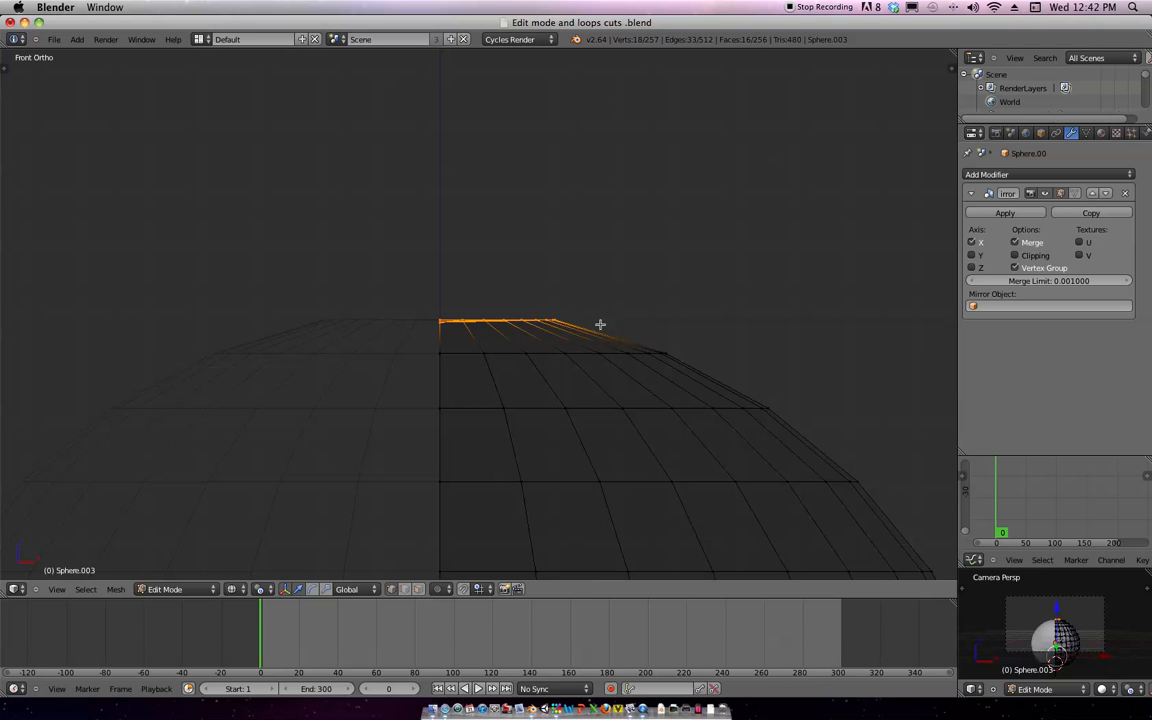
key(g)
key(z)
click(597, 342)
Add the next ring to the selection with box select and lower the top about 0.05 along Z
scroll(591, 378, down, 6)
scroll(603, 358, up, 6)
key(b)
drag(630, 365, 507, 309)
scroll(645, 329, down, 4)
key(g)
key(z)
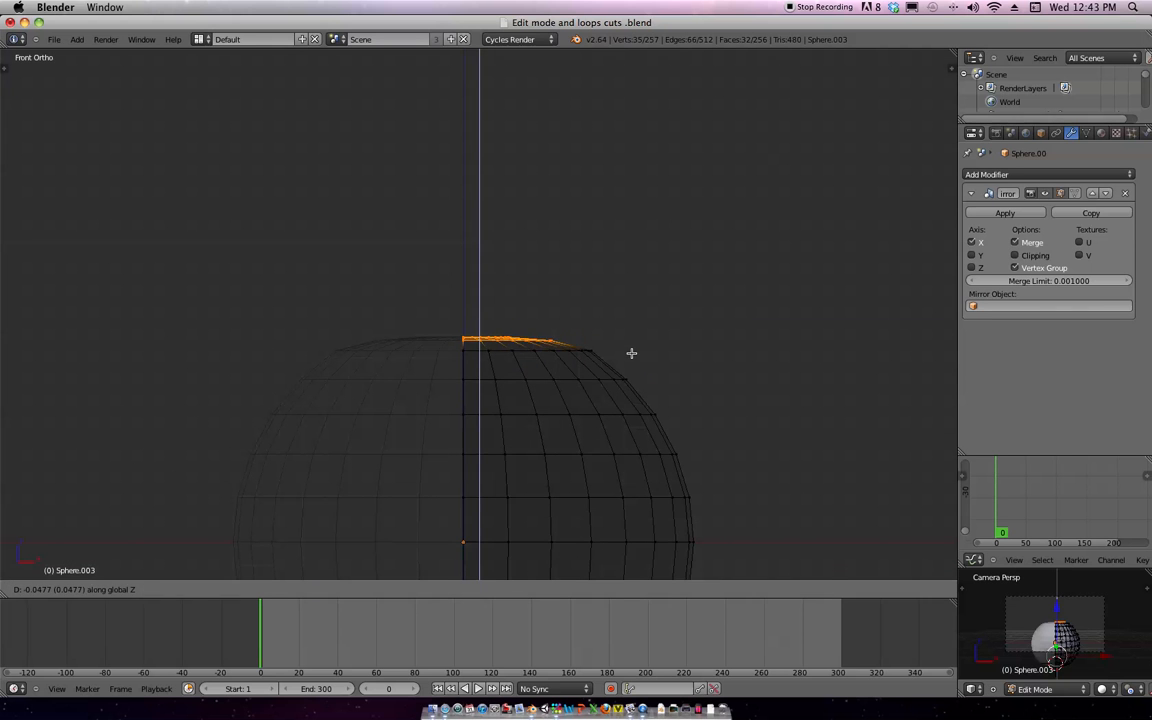
click(631, 353)
Select the pole vertex at the centre of the flattened top and snap the 3D cursor to it
scroll(630, 290, down, 2)
middle_drag(667, 254, 582, 382)
scroll(618, 429, up, 2)
scroll(582, 382, up, 1)
right_click(505, 357)
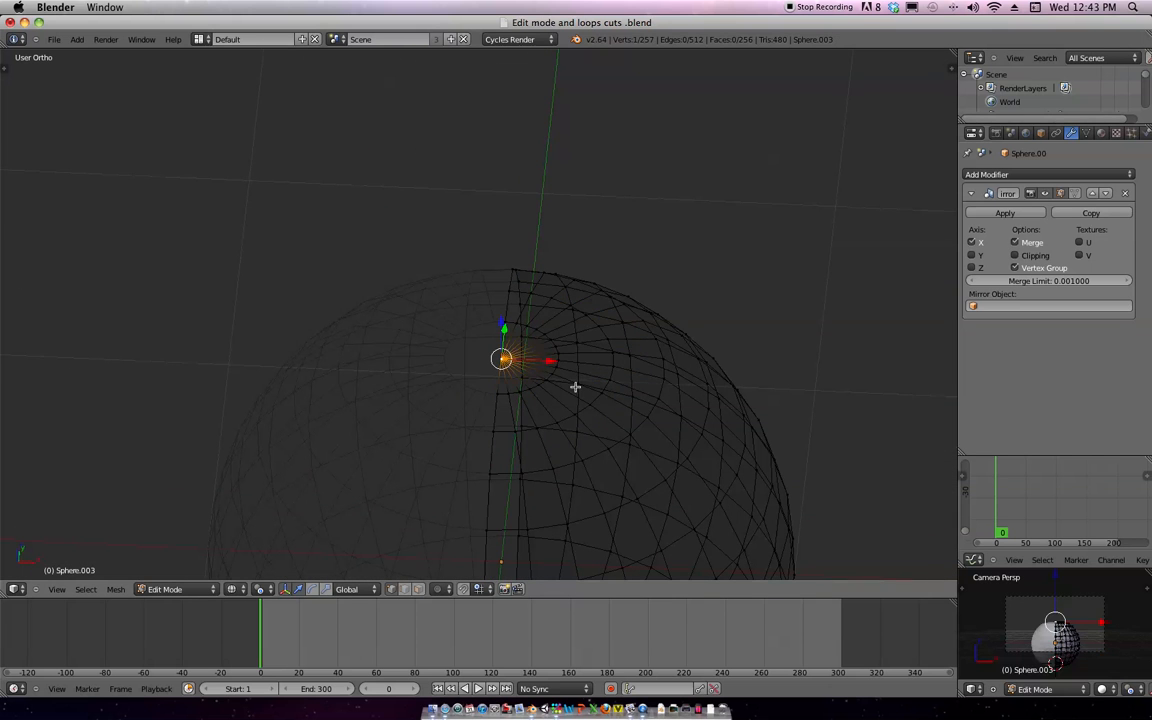
key(shift+s)
click(570, 389)
scroll(568, 380, down, 3)
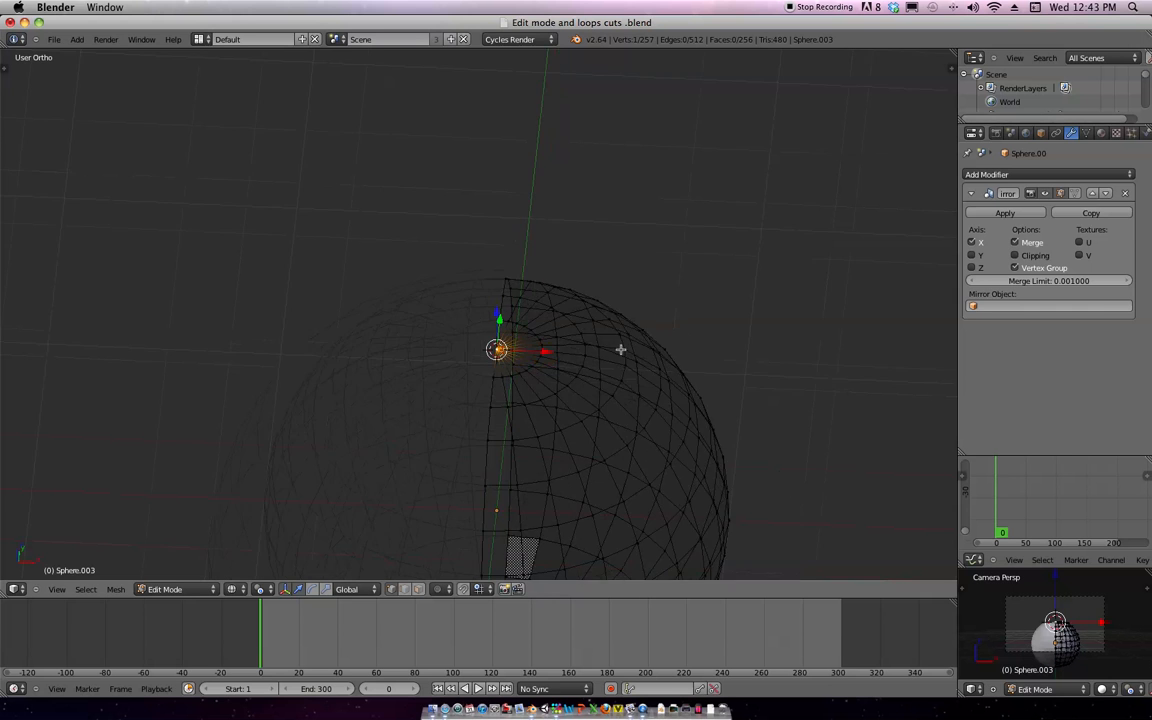
In solid shading, select the edge loop bounding the flattened top and set the pivot point to 3D Cursor
key(z)
middle_drag(550, 372, 620, 404)
alt+right_click(545, 360)
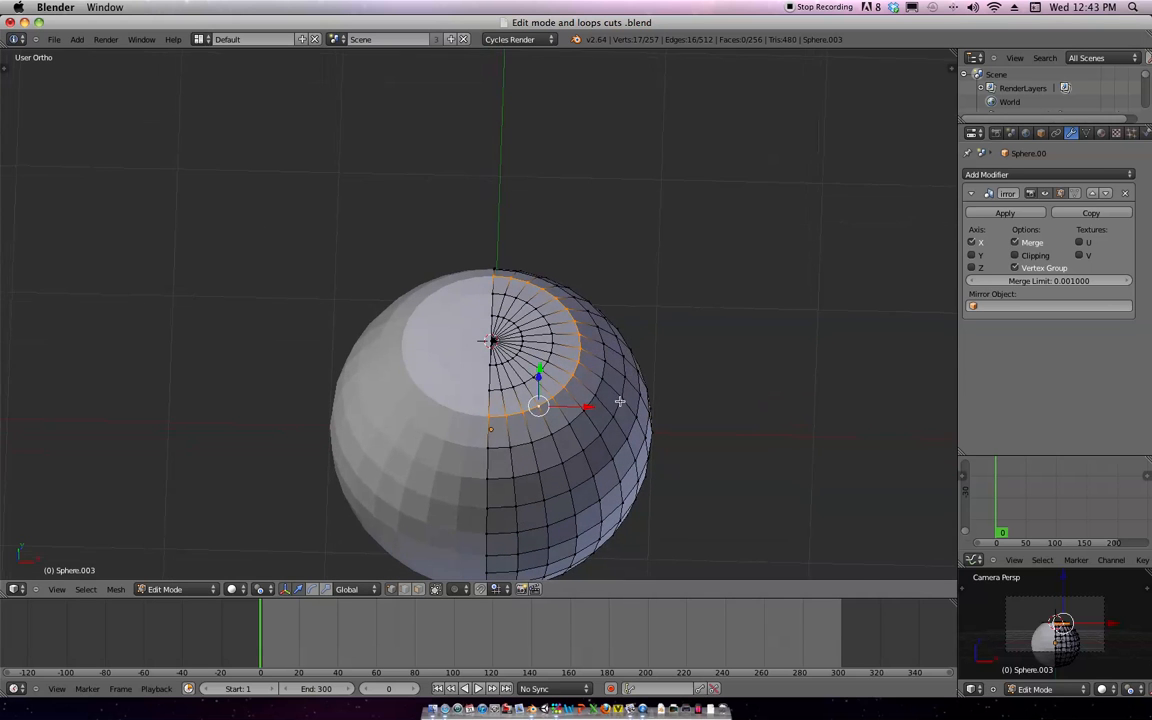
click(259, 589)
click(246, 533)
click(259, 589)
click(243, 532)
Scale the loop around the flattened top inward to about 0.87, refine it, and shrink the ring below slightly
key(s)
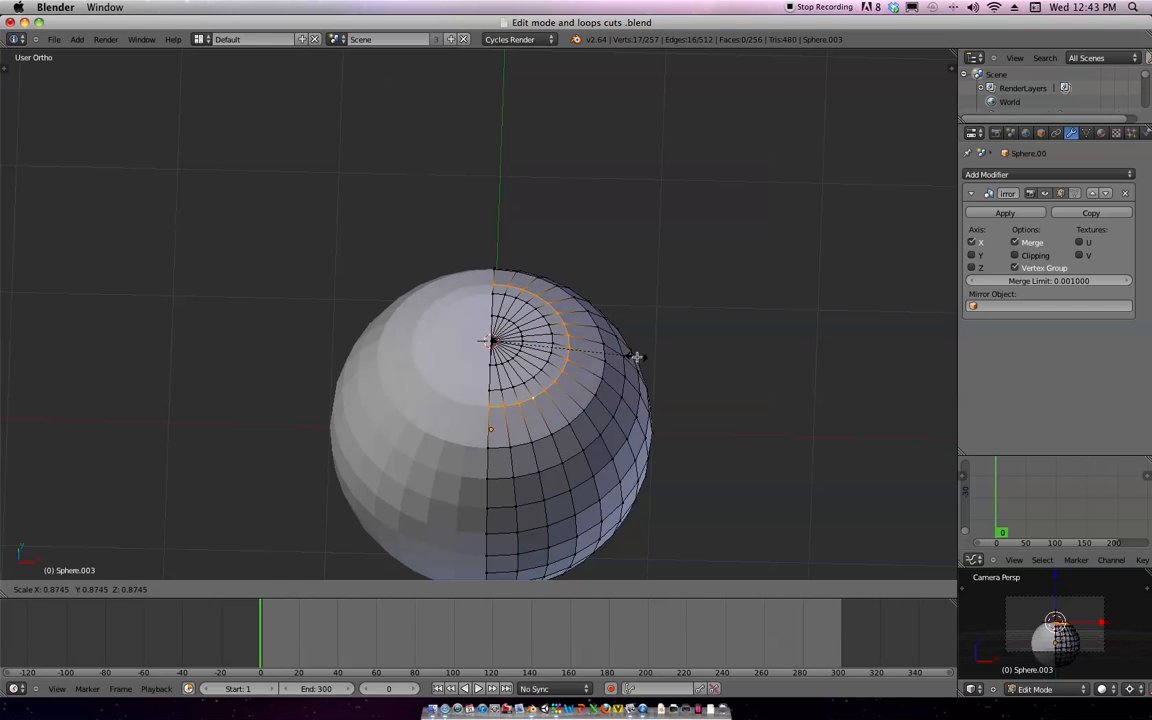
click(634, 356)
key(KP_1)
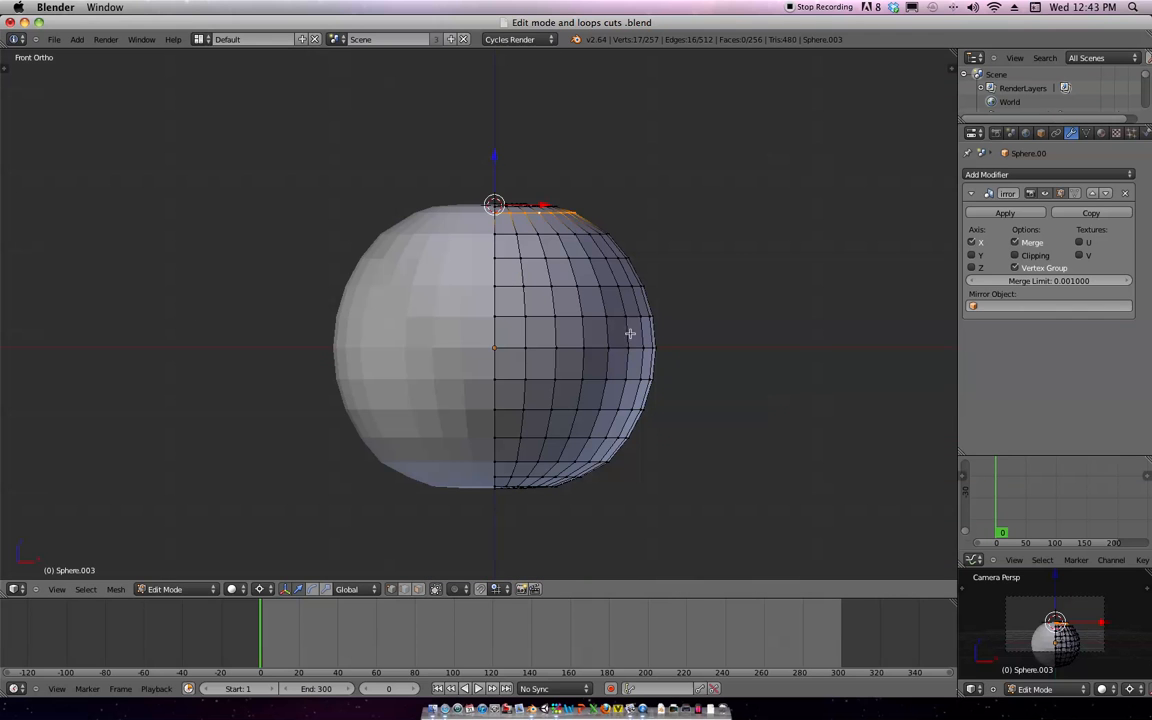
key(s)
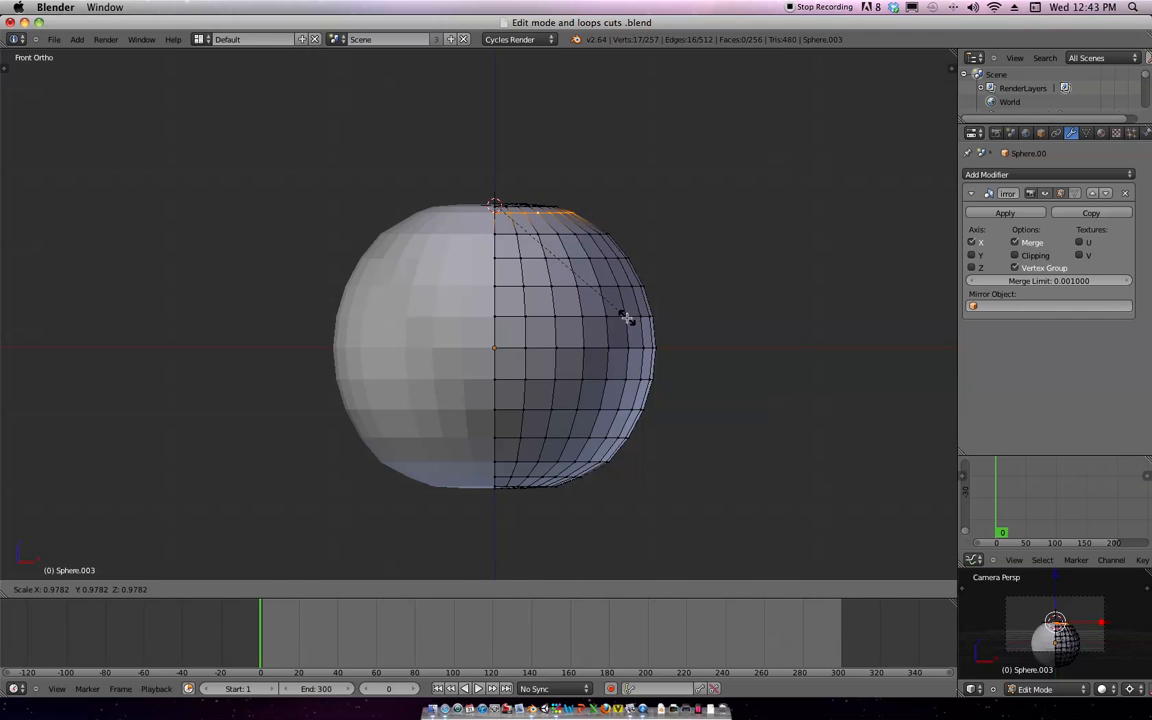
click(636, 314)
alt+right_click(576, 235)
click(703, 294)
alt+right_click(571, 257)
key(s)
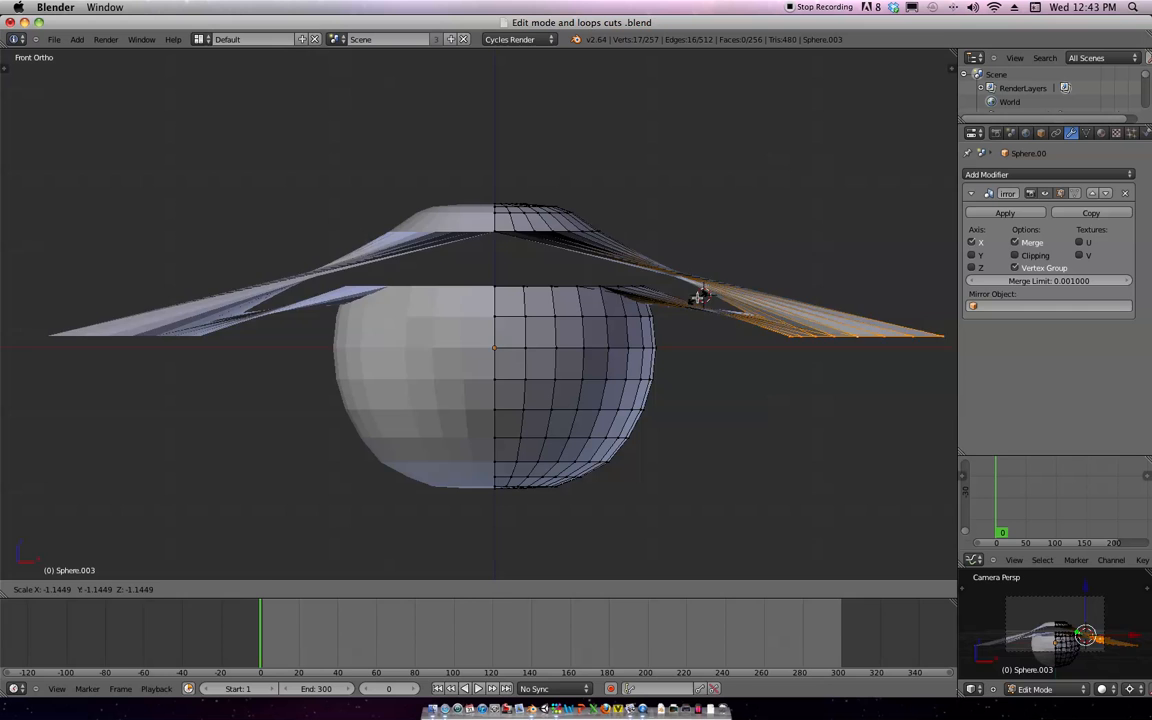
right_click(684, 297)
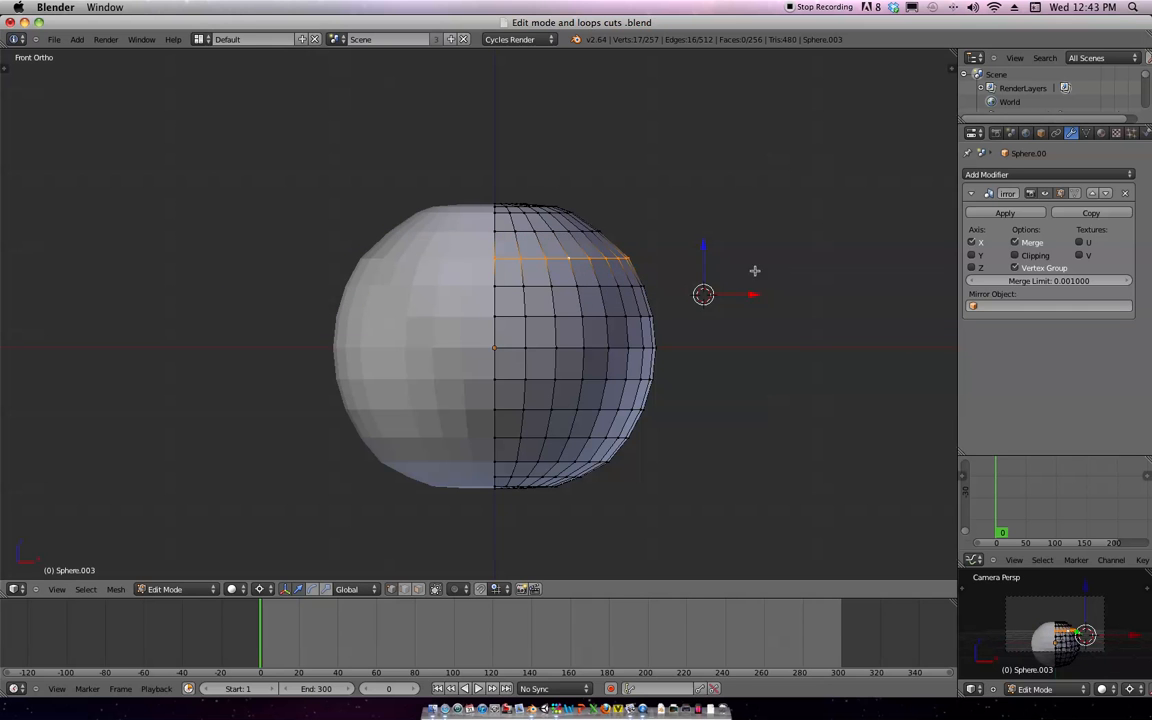
Snap the 3D cursor back to the pole vertex on the flattened top
middle_drag(630, 264, 585, 230)
right_click(502, 200)
key(shift+s)
click(533, 248)
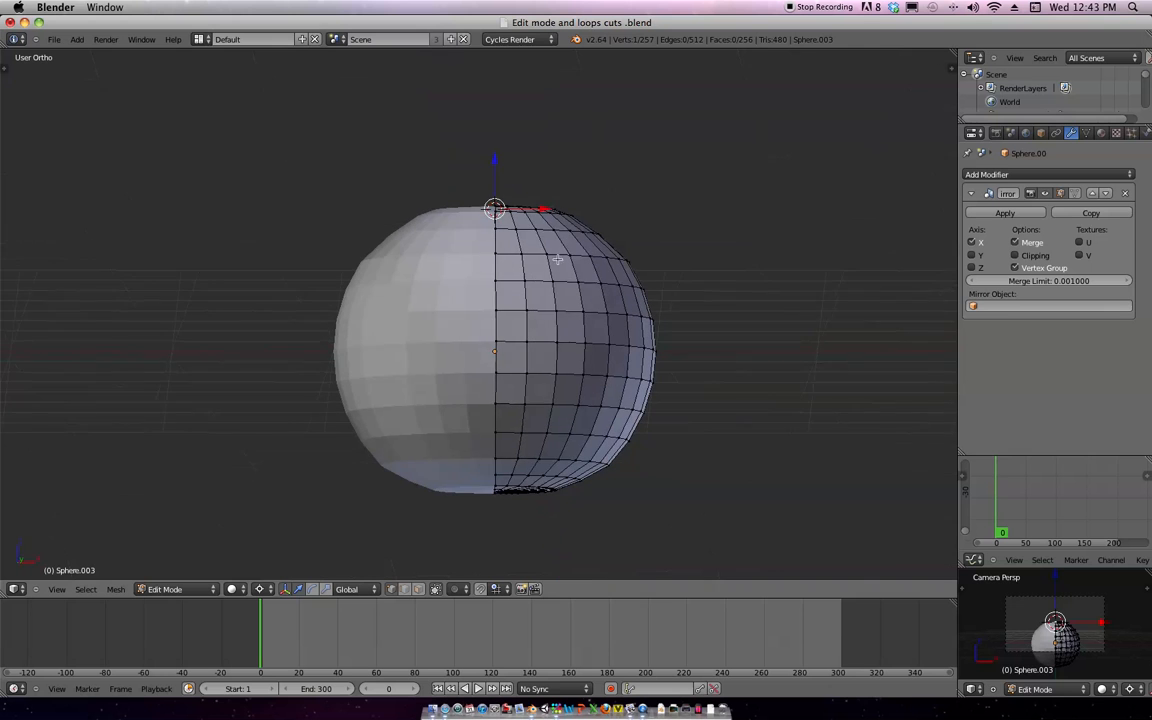
Select the third ring below the flattened top and scale it slightly inward twice, finishing at about 0.98
alt+right_click(503, 267)
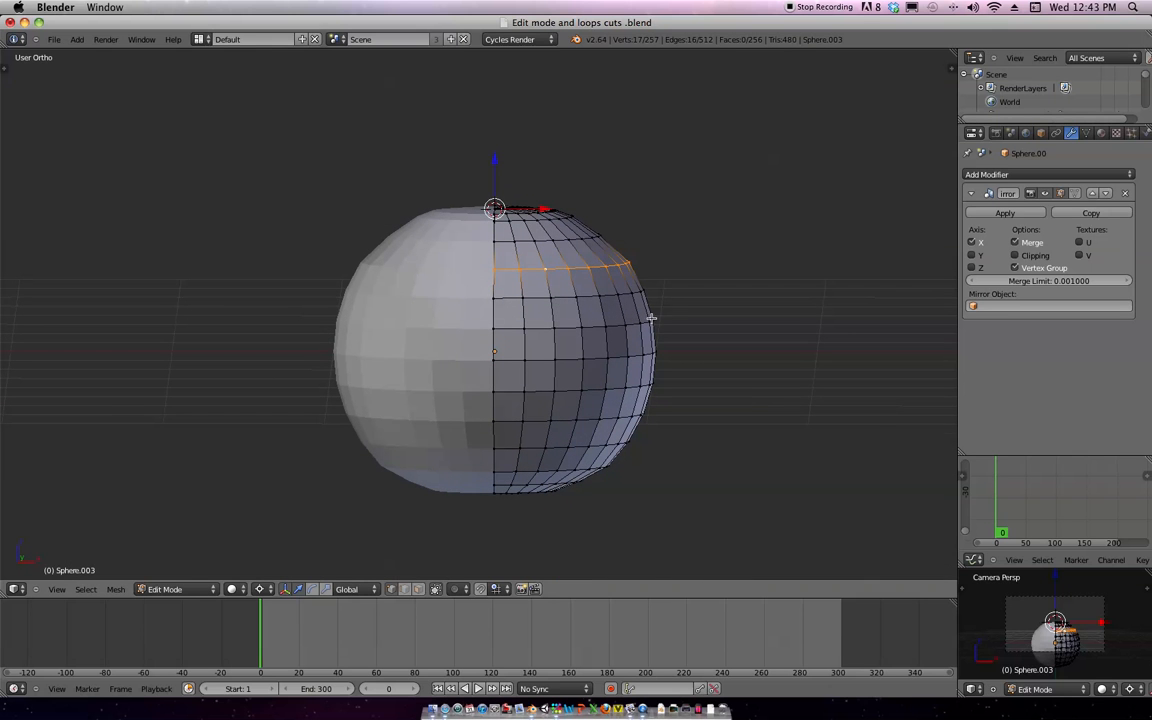
key(s)
click(673, 305)
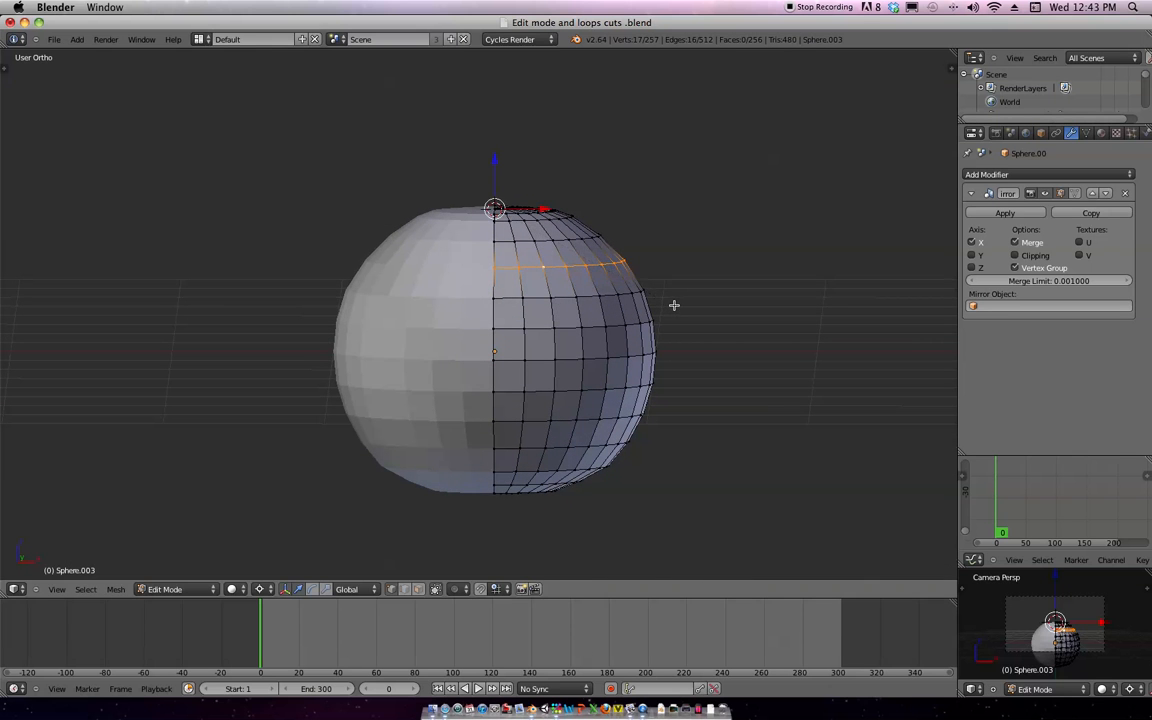
mouse_move(705, 271)
middle_down()
mouse_move(681, 260)
mouse_move(699, 288)
middle_up()
key(s)
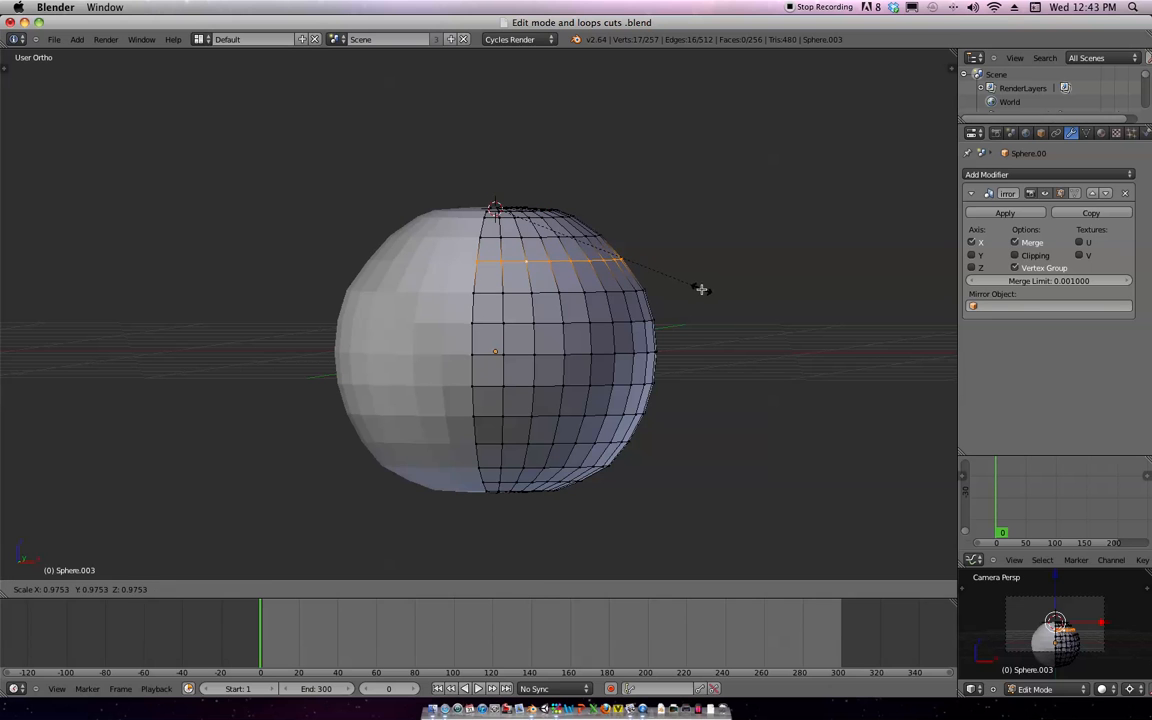
click(704, 289)
scroll(699, 275, down, 2)
mouse_move(699, 275)
middle_down()
mouse_move(689, 278)
mouse_move(736, 278)
mouse_move(702, 283)
middle_up()
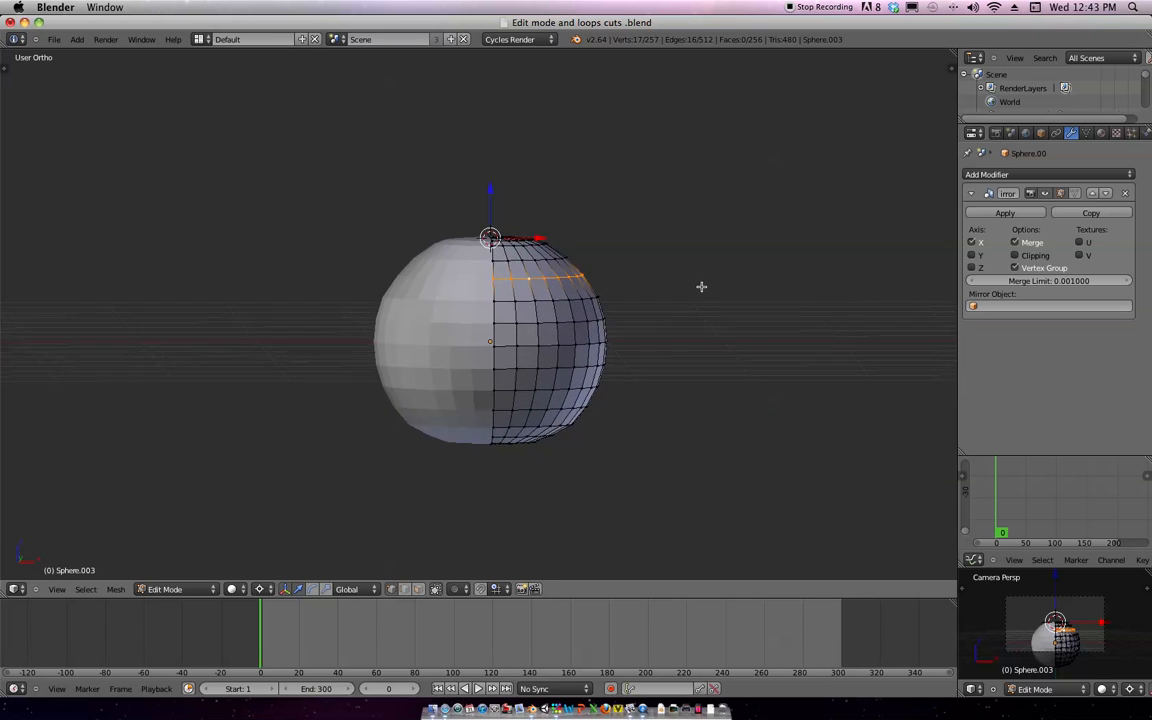
Examine the reshaped sphere inside and outside Edit Mode, then from the front with the ring deselected
scroll(679, 278, up, 2)
middle_drag(563, 318, 663, 347)
key(Tab)
scroll(682, 325, up, 2)
key(Tab)
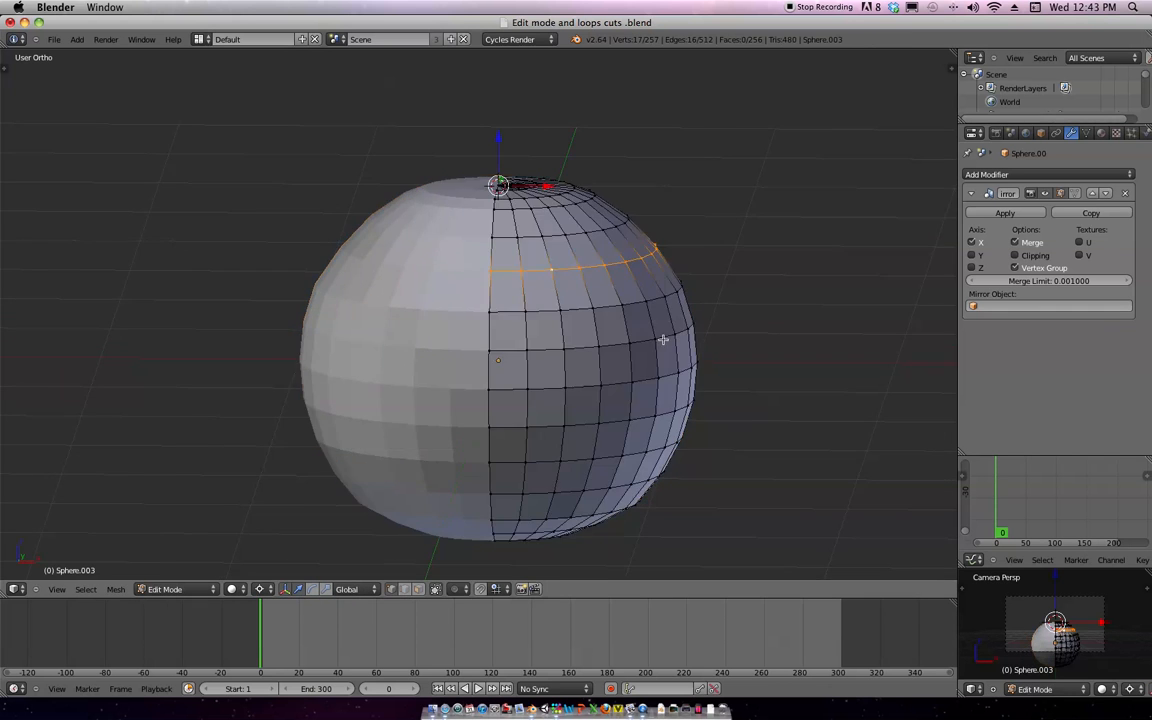
key(KP_1)
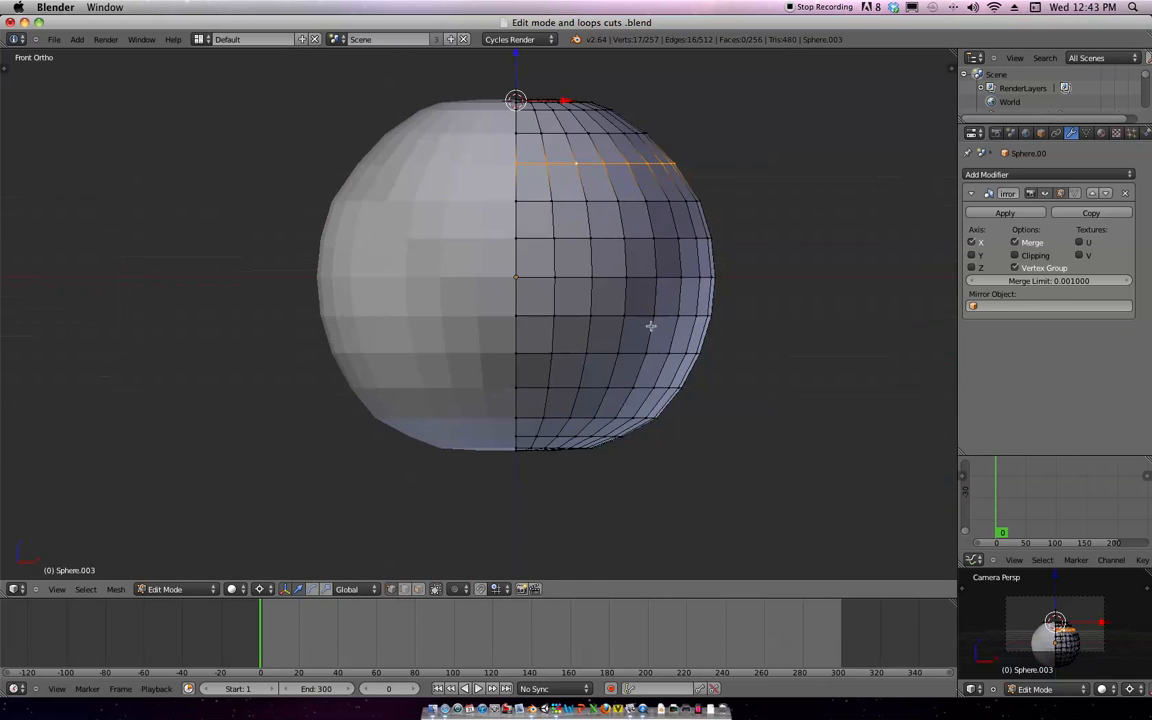
key(a)
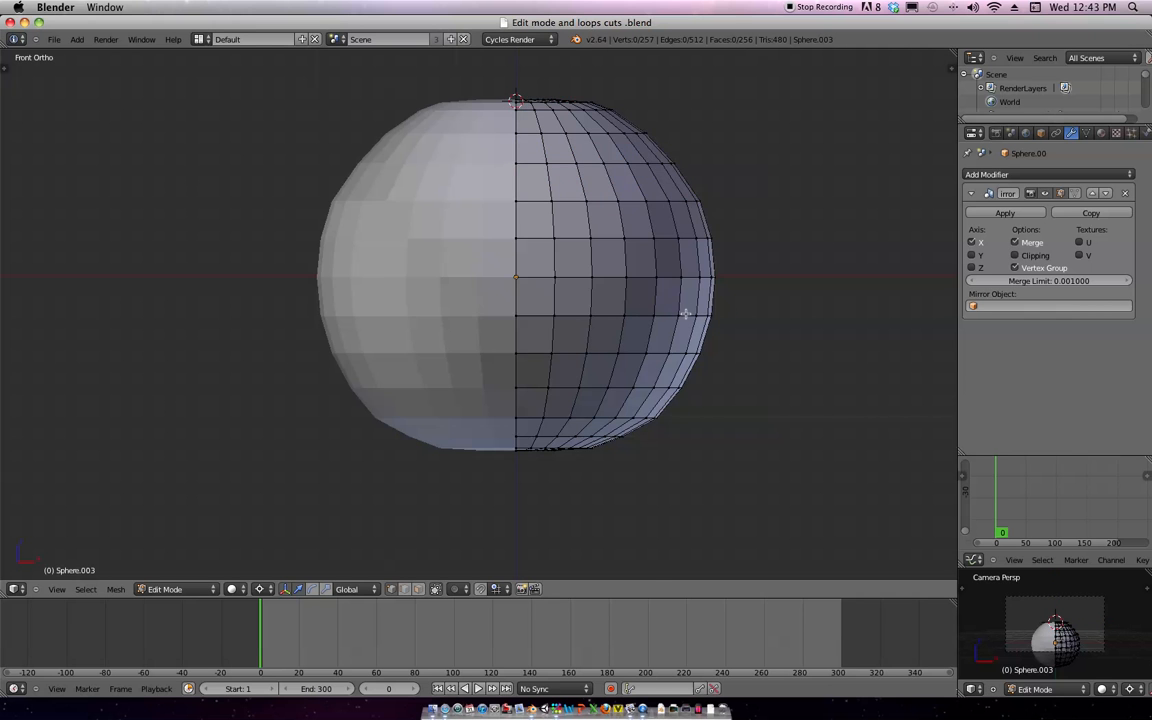
In edge select mode, select alternate vertical edge loops around the half sphere from the top view
key(KP_7)
shift+middle_drag(621, 424, 686, 265)
key(ctrl+Tab)
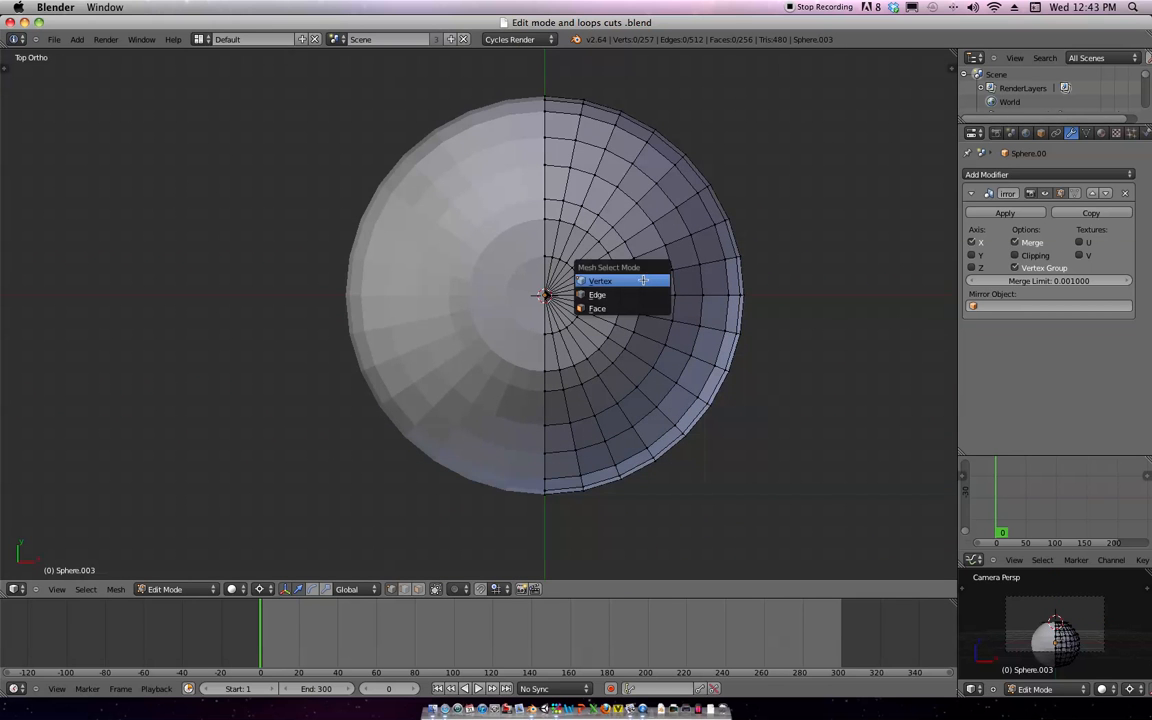
click(640, 293)
scroll(515, 314, up, 3)
alt+right_click(508, 300)
shift+middle_drag(539, 326, 526, 350)
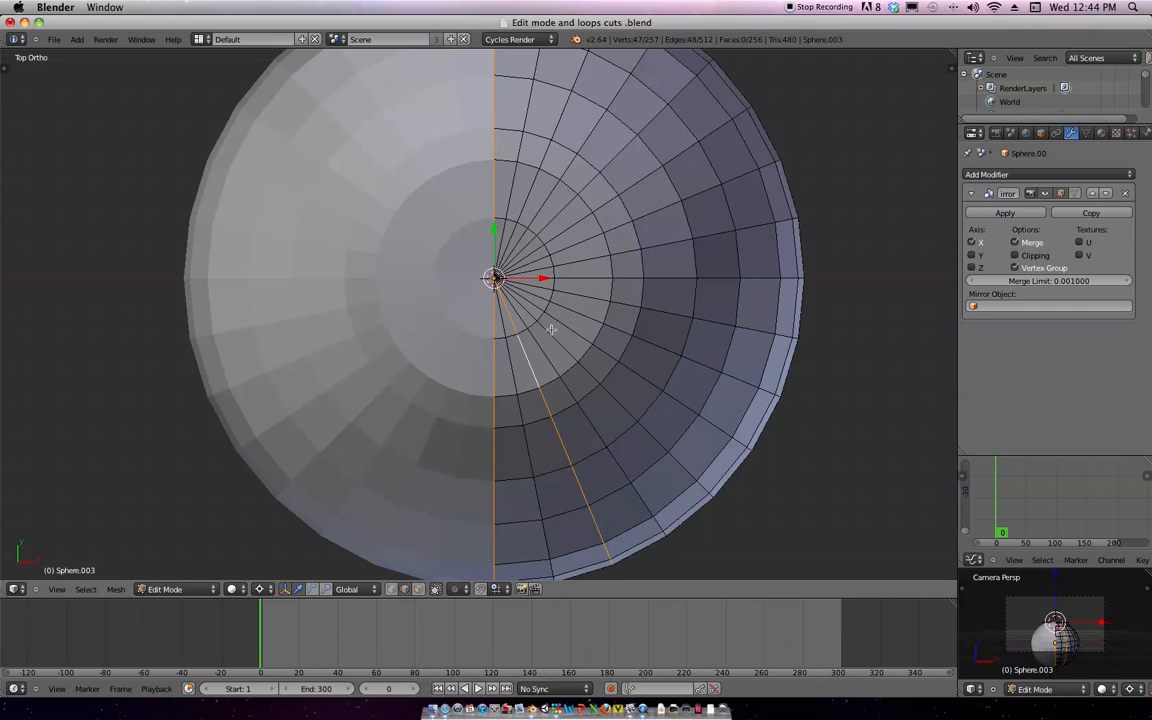
alt+shift+right_click(563, 224)
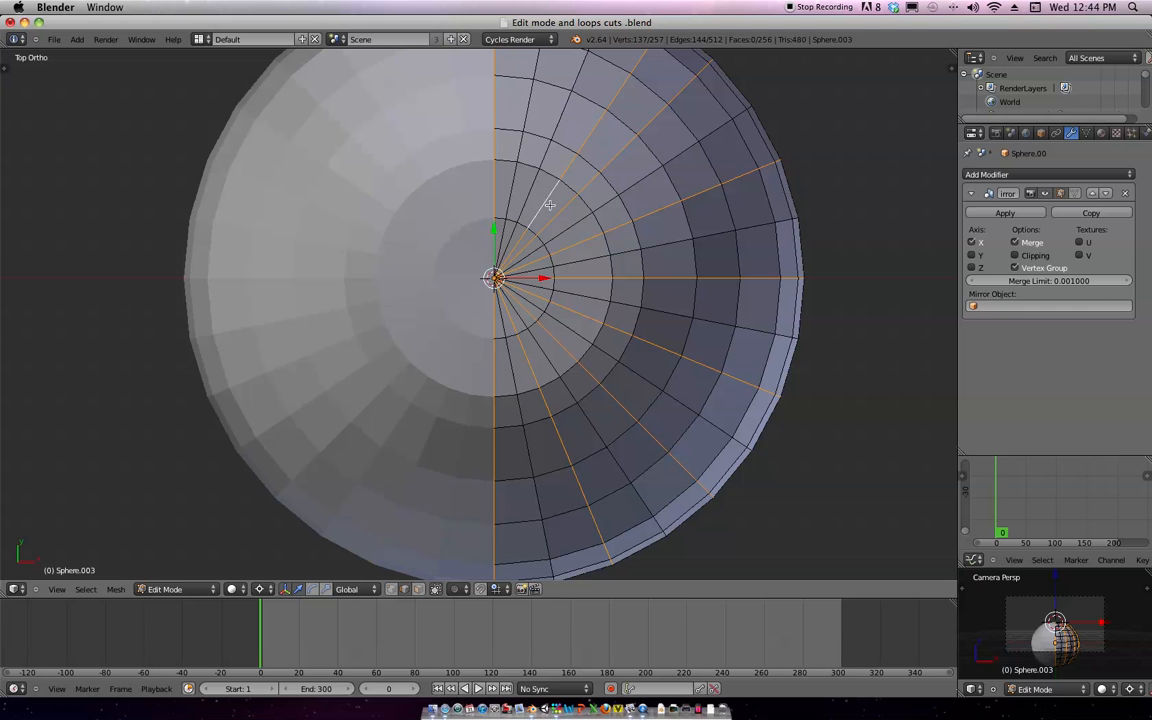
Set the pivot point to Active Element and scale the selected vertical loops outward to about 1.10 to form ribs
scroll(640, 193, down, 3)
middle_drag(640, 193, 630, 235)
click(263, 589)
click(325, 518)
middle_drag(340, 500, 507, 481)
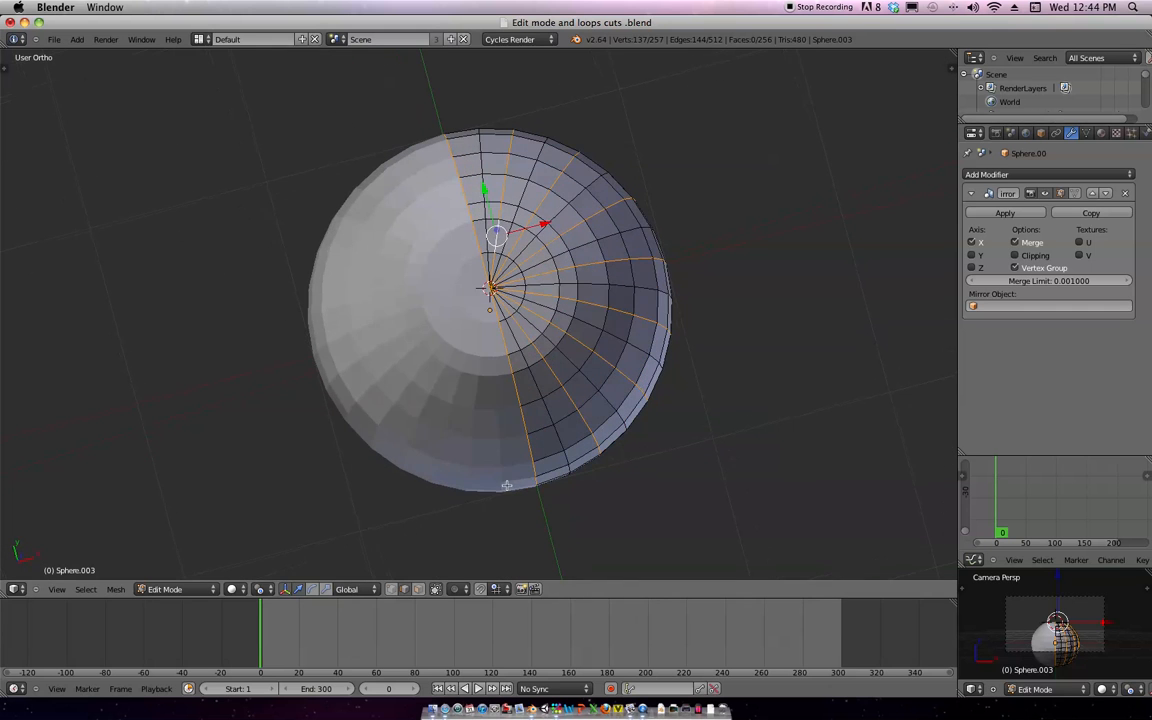
key(s)
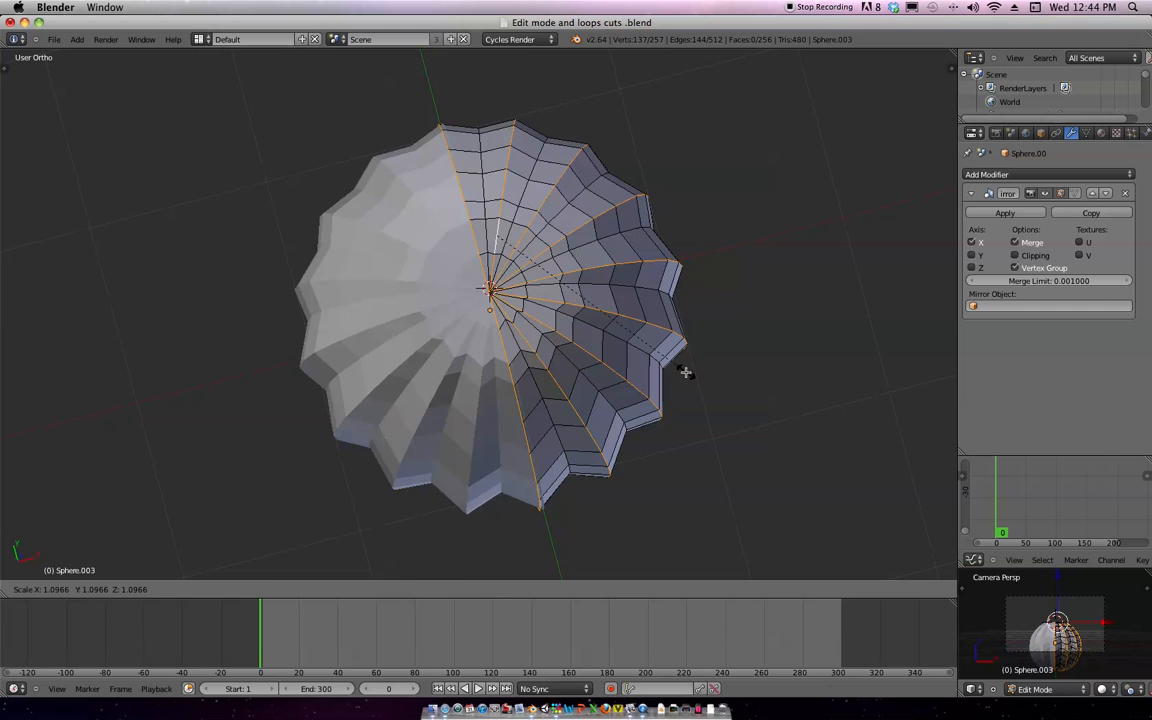
click(683, 373)
middle_drag(683, 373, 638, 374)
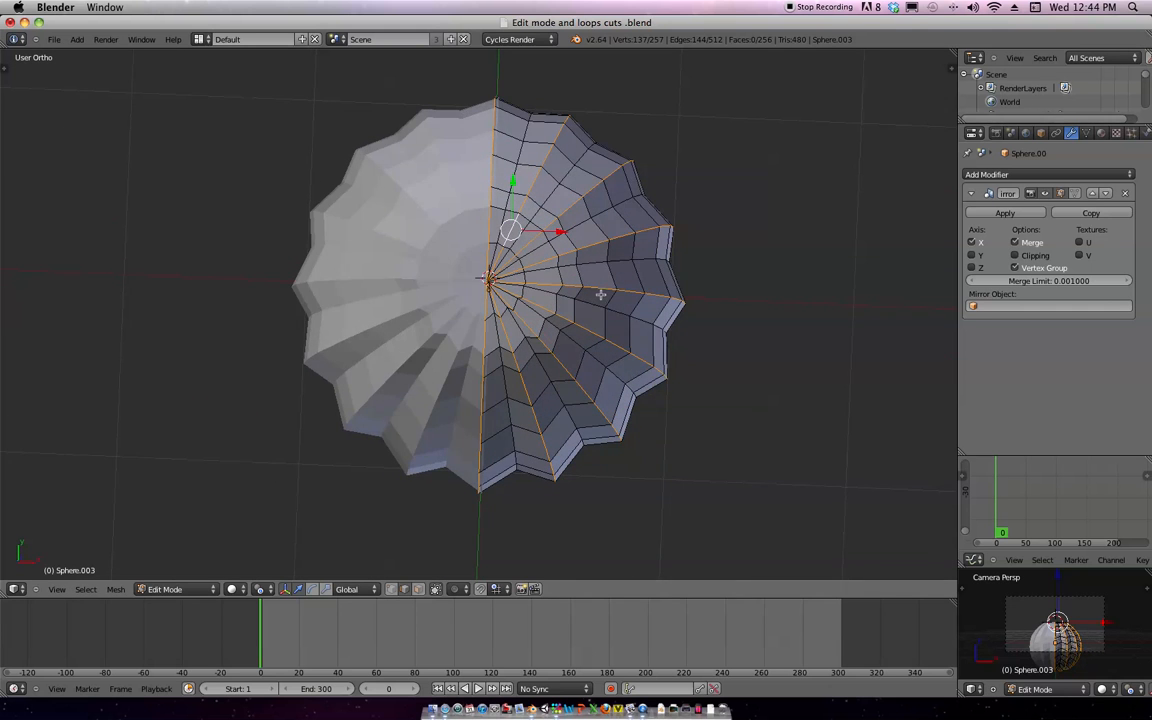
middle_drag(599, 300, 506, 216)
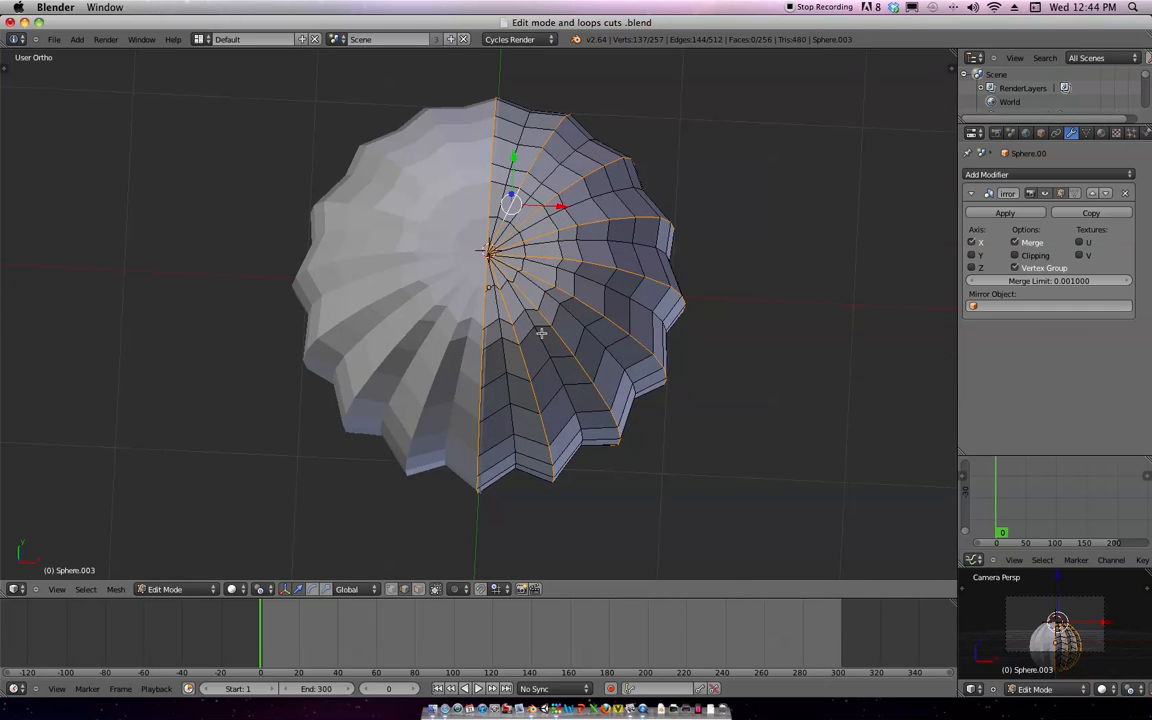
Try closing the mirror seam by enabling Clipping on the Mirror modifier and moving the whole half along X
key(a)
key(g)
key(x)
click(618, 379)
click(1016, 256)
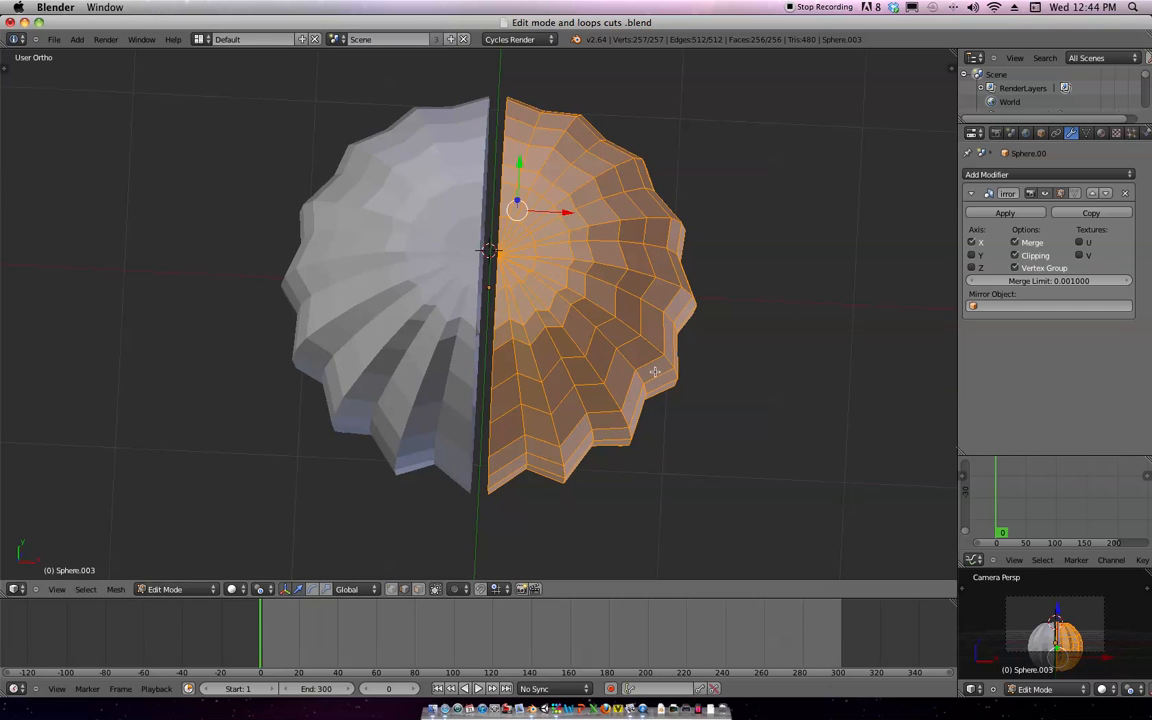
key(g)
key(x)
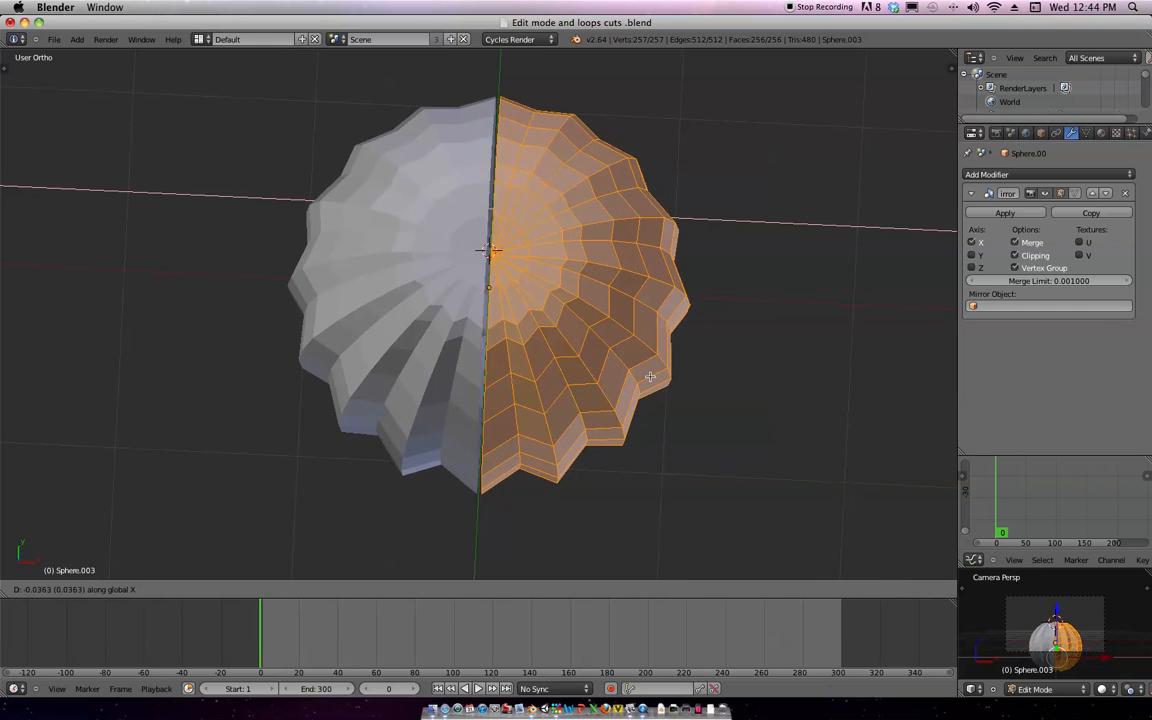
click(642, 379)
key(Tab)
middle_drag(642, 379, 612, 402)
key(Tab)
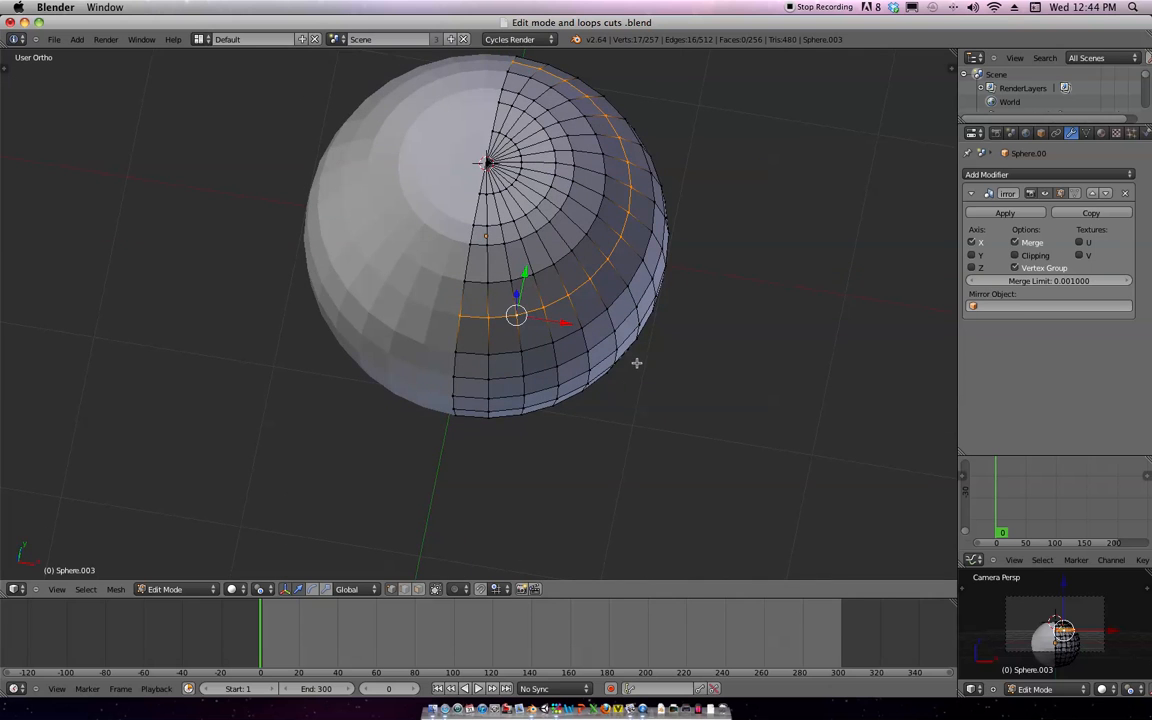
In edge select mode and wireframe front view, box-select the lowest rings of the sphere and hide them
middle_drag(650, 348, 548, 265)
key(a)
key(ctrl+Tab)
click(601, 264)
middle_drag(612, 245, 559, 416)
key(KP_1)
key(z)
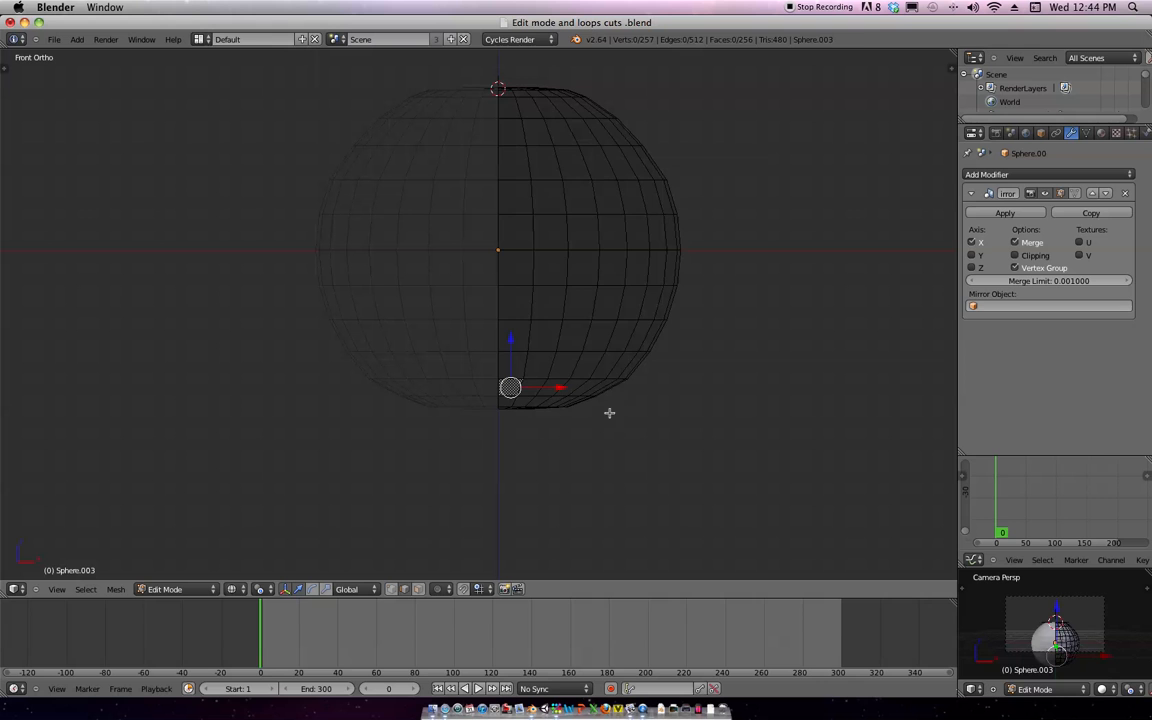
drag(615, 460, 490, 398)
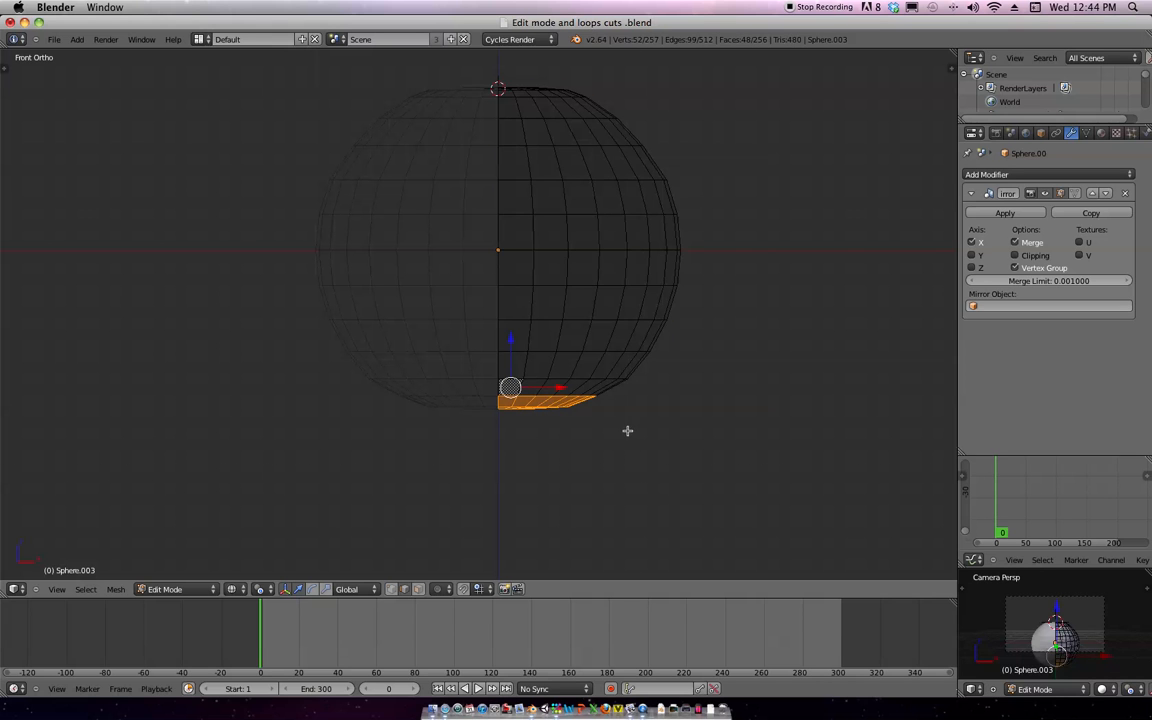
drag(641, 431, 504, 372)
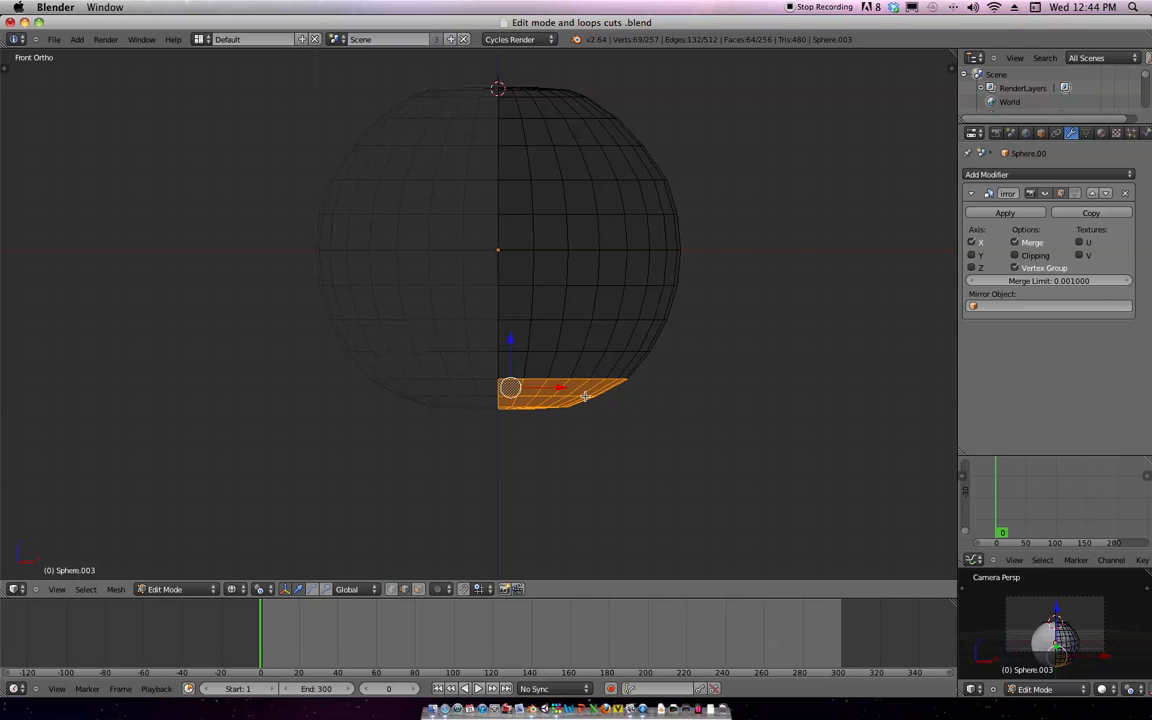
key(a)
Select the centre of the flattened top, hide it, and return to solid shading
middle_drag(581, 395, 582, 341)
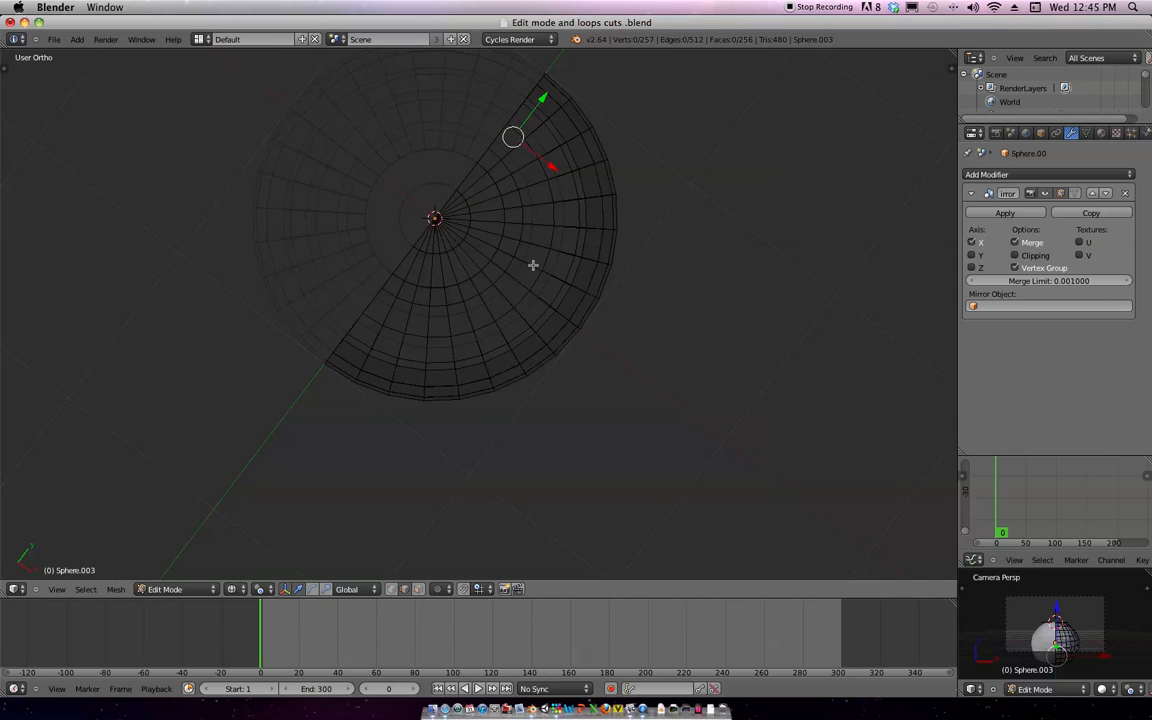
drag(456, 193, 464, 202)
middle_drag(443, 213, 533, 222)
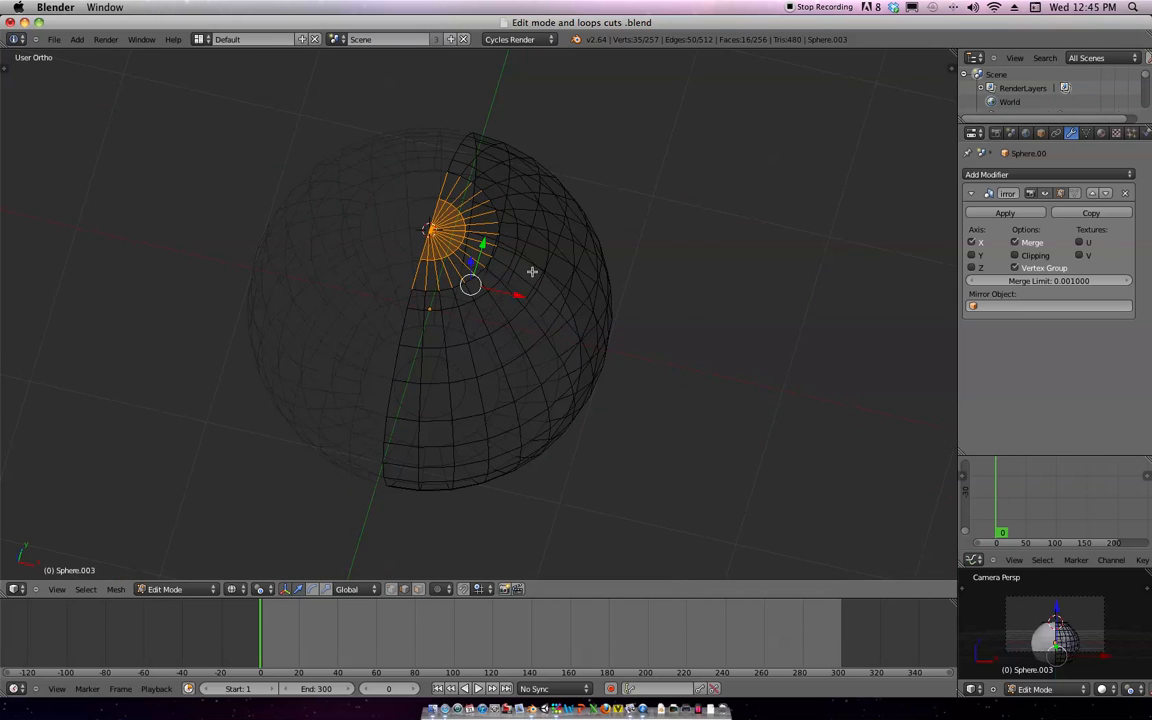
mouse_move(522, 272)
middle_down()
mouse_move(540, 213)
mouse_move(555, 306)
mouse_move(573, 193)
mouse_move(543, 283)
mouse_move(440, 381)
mouse_move(476, 342)
mouse_move(478, 361)
mouse_move(537, 406)
mouse_move(504, 319)
mouse_move(525, 383)
middle_up()
key(z)
shift+middle_drag(533, 319, 526, 325)
scroll(524, 337, up, 2)
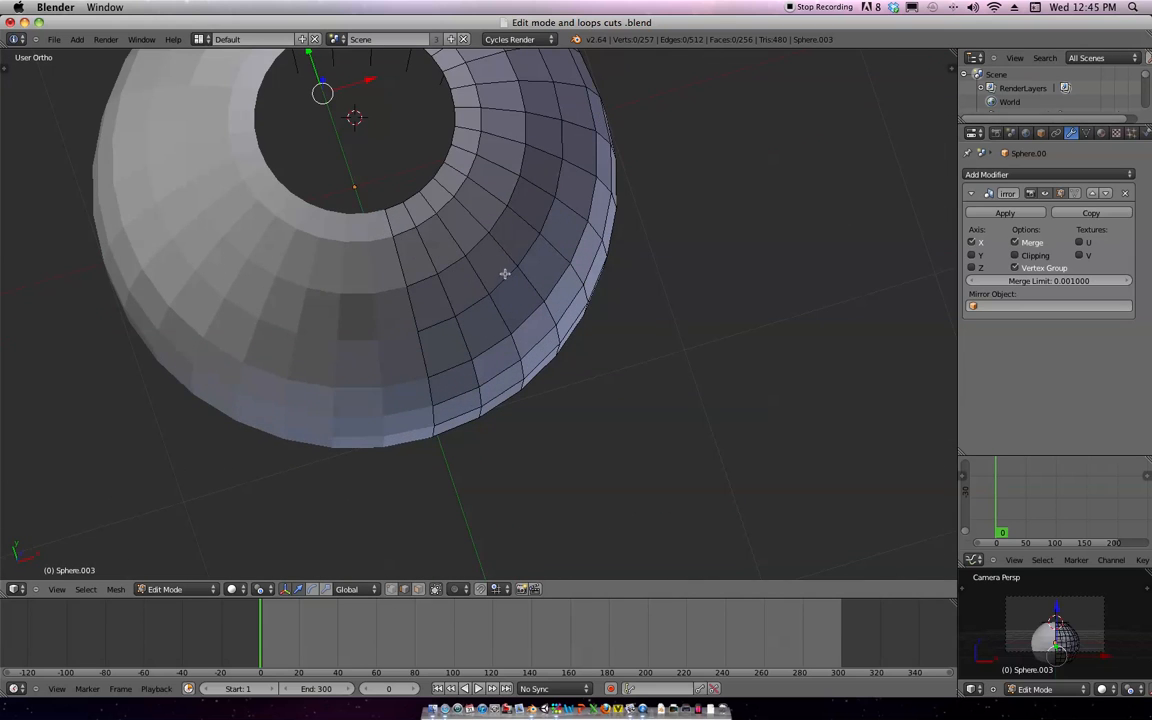
middle_drag(430, 257, 442, 260)
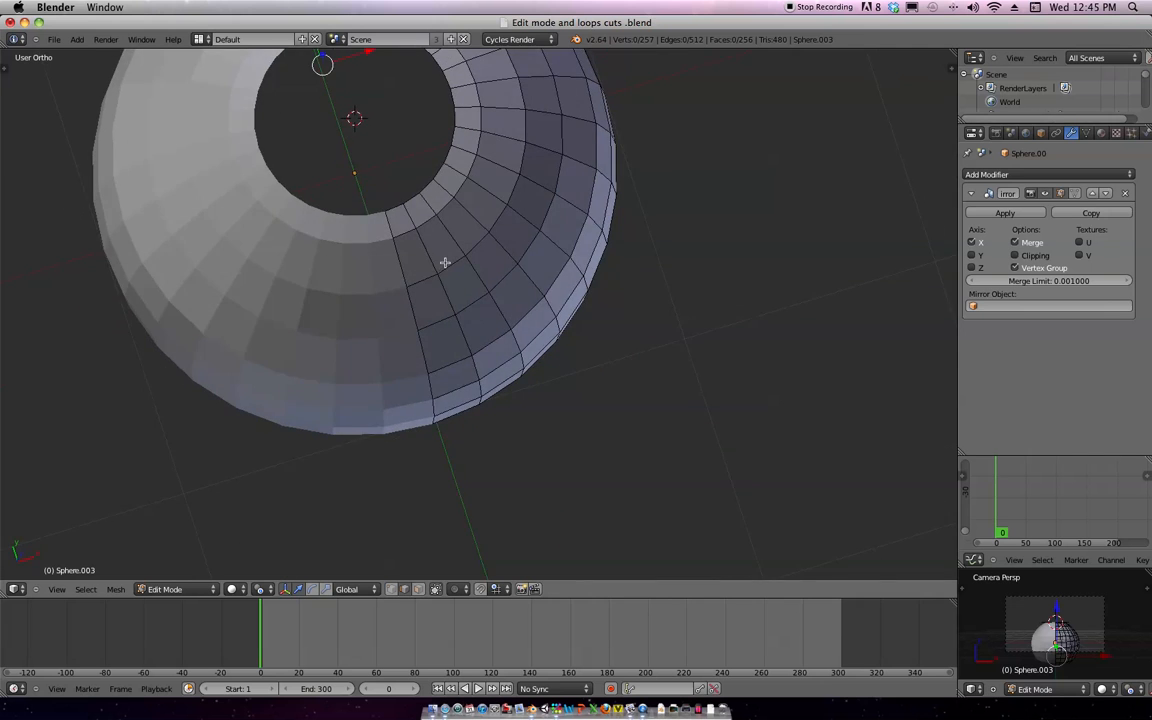
From the top view, select every second vertical edge loop from the front seam around to the side of the half
key(KP_7)
shift+middle_drag(508, 213, 465, 330)
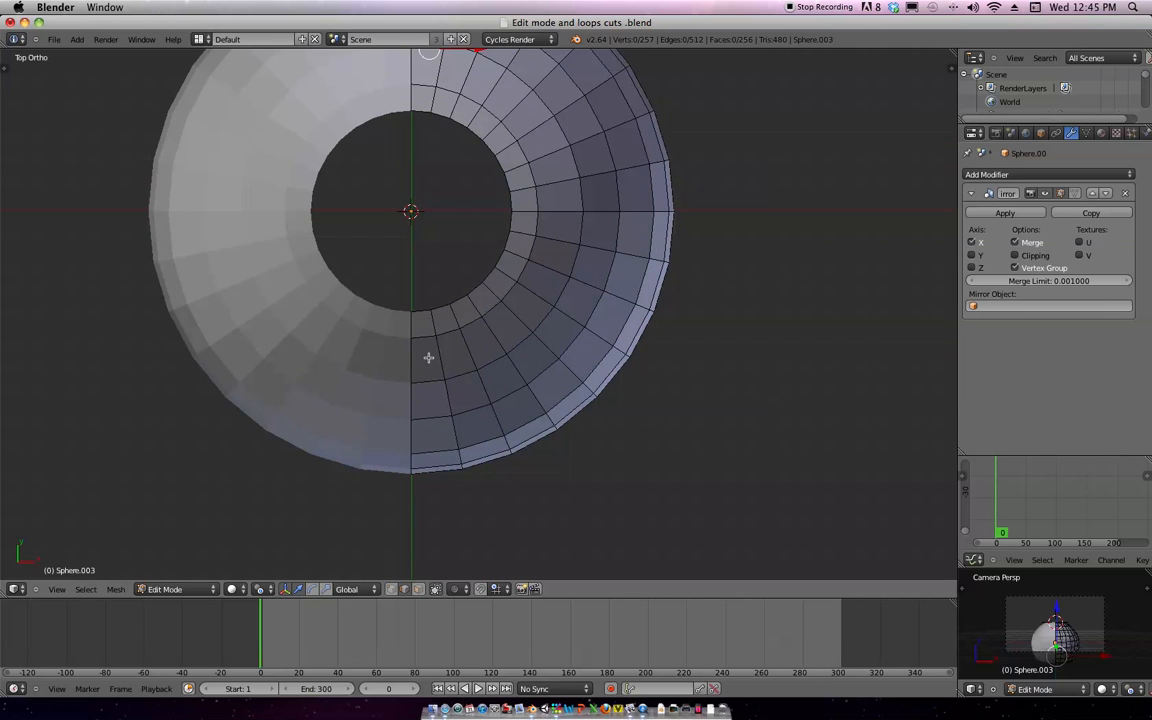
alt+right_click(410, 332)
alt+shift+right_click(462, 333)
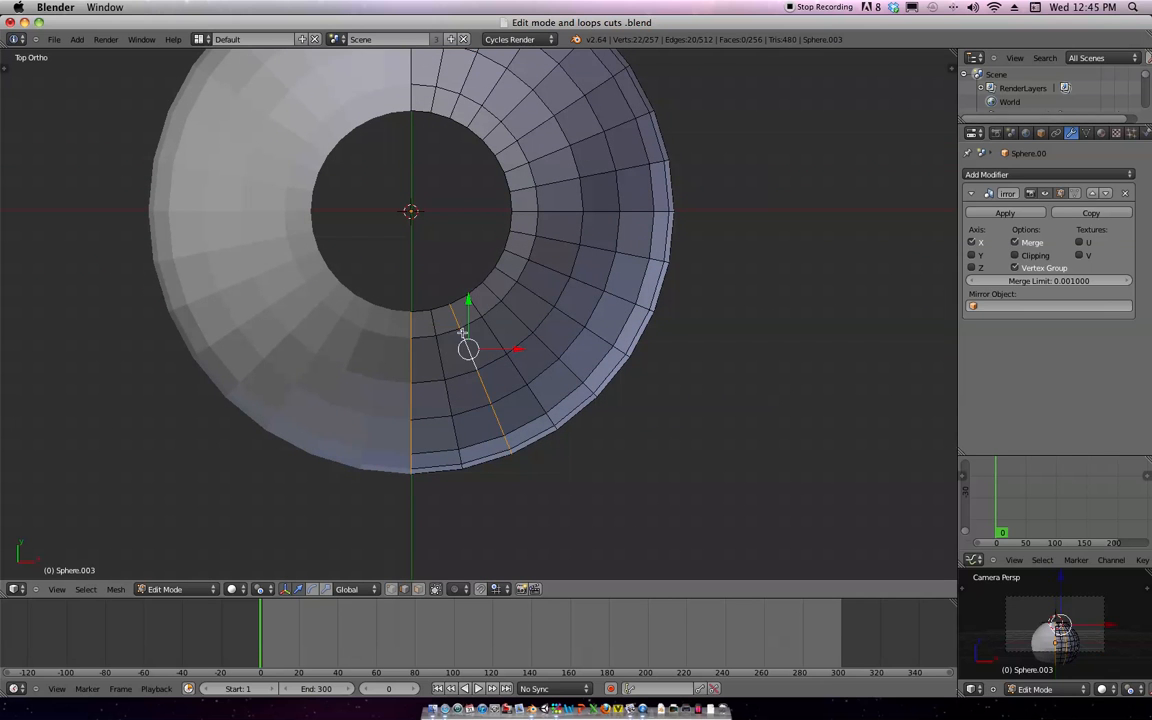
alt+shift+right_click(509, 314)
alt+shift+right_click(542, 267)
alt+shift+right_click(557, 214)
Add the remaining alternate vertical edge loops up to the rear seam, leaving the horizontal ring out of the selection
alt+shift+right_click(499, 155)
alt+shift+right_click(468, 110)
alt+shift+right_click(466, 93)
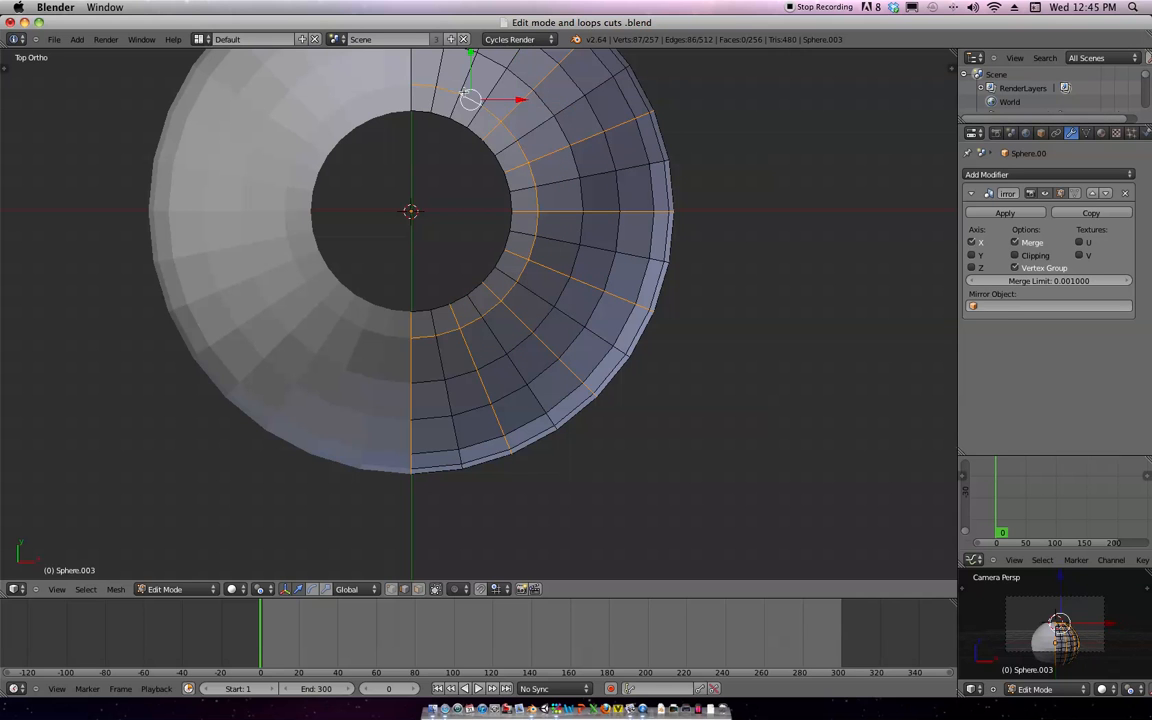
alt+shift+right_click(462, 99)
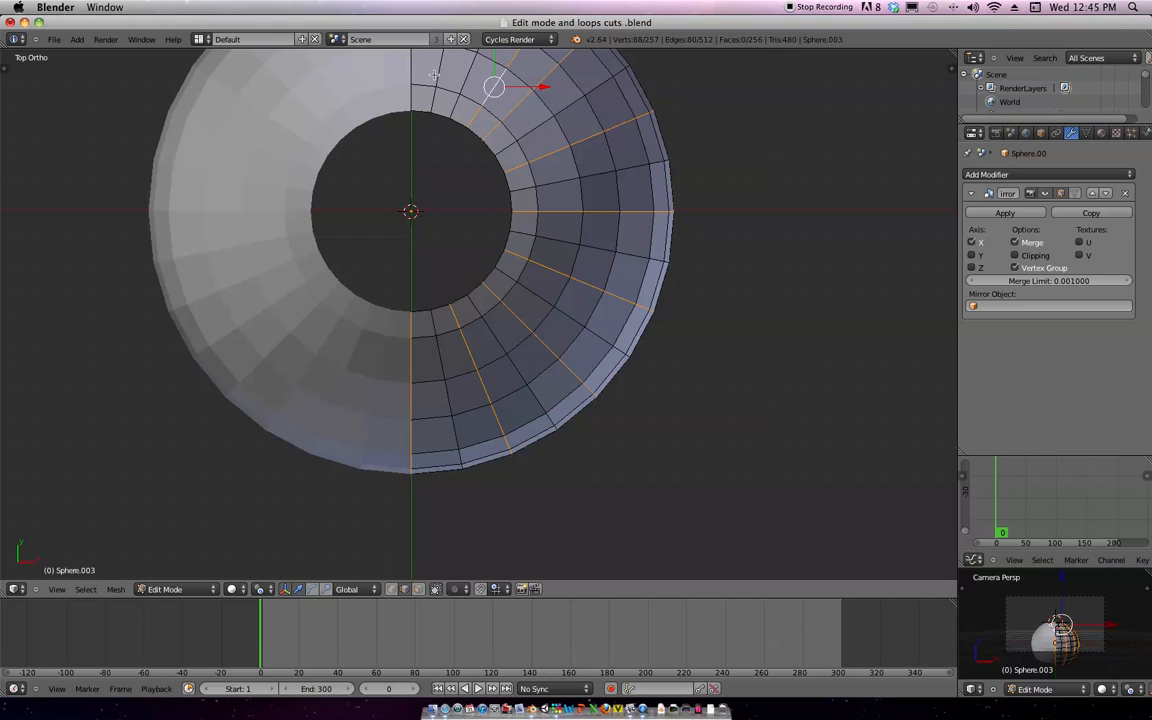
alt+shift+right_click(492, 93)
alt+shift+right_click(466, 82)
alt+shift+right_click(412, 80)
Set the pivot point to Active Element and scale the alternate vertical loops slightly outward to form pumpkin ribs
scroll(548, 186, down, 1)
middle_drag(548, 186, 493, 246)
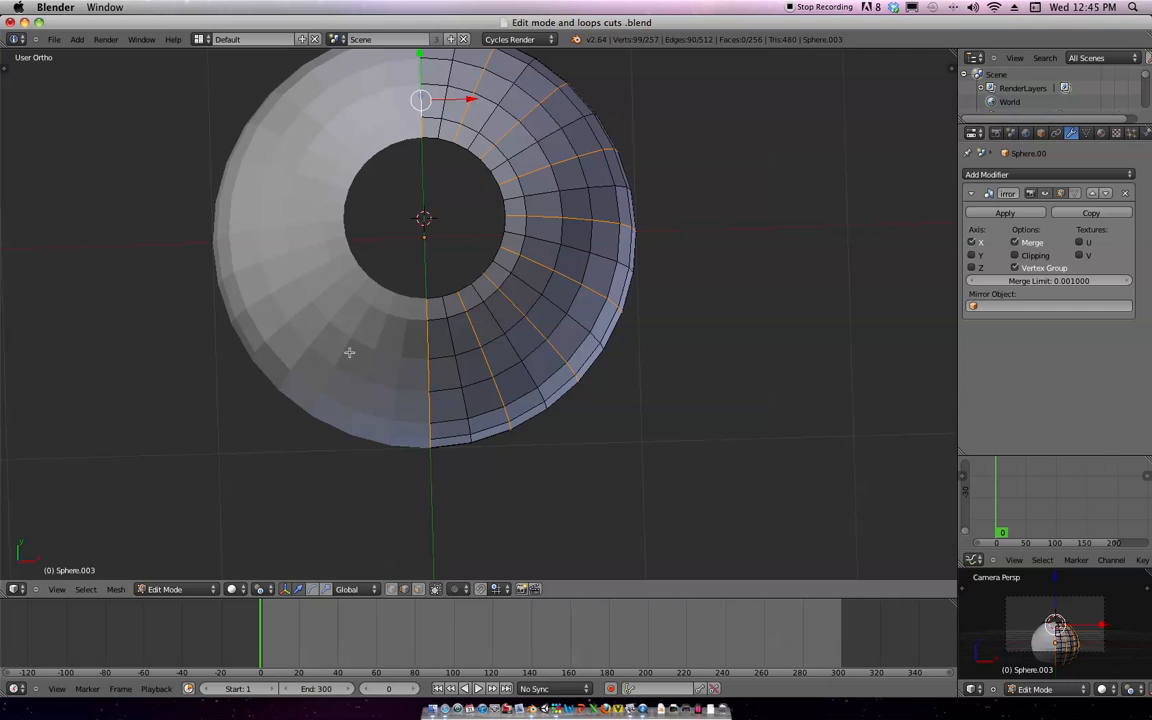
click(269, 590)
click(275, 467)
key(KP_7)
key(s)
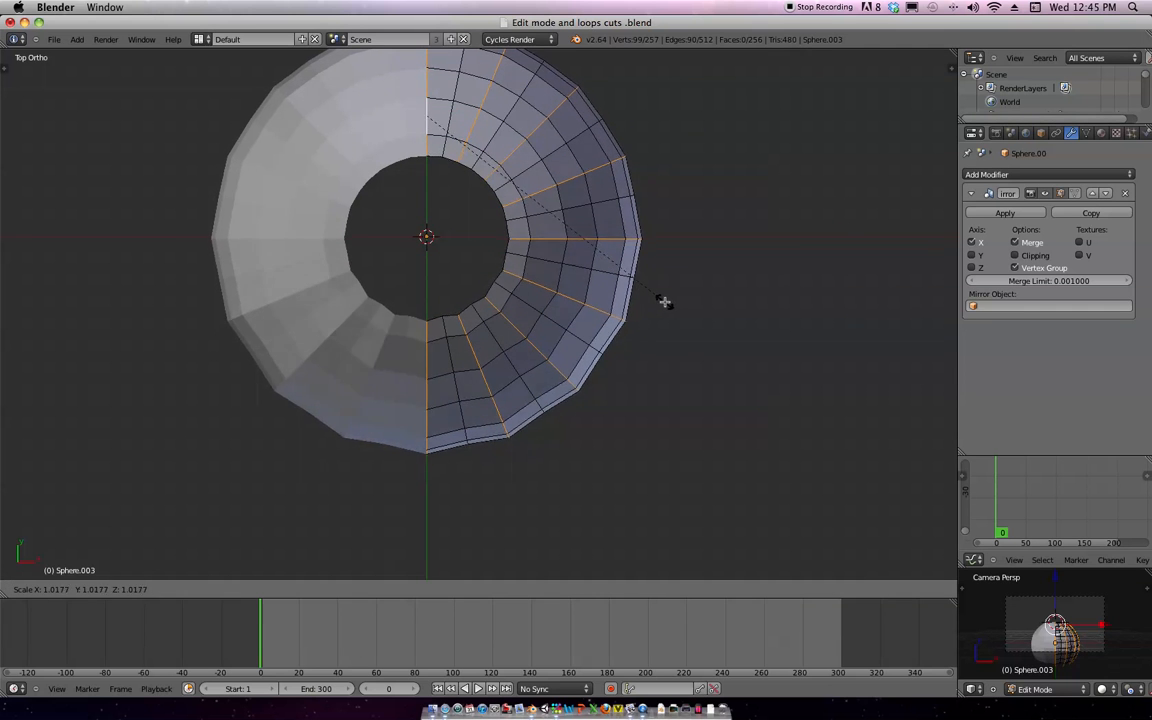
click(678, 302)
Move the selected rib loops up about 0.023 along the Z axis
key(KP_1)
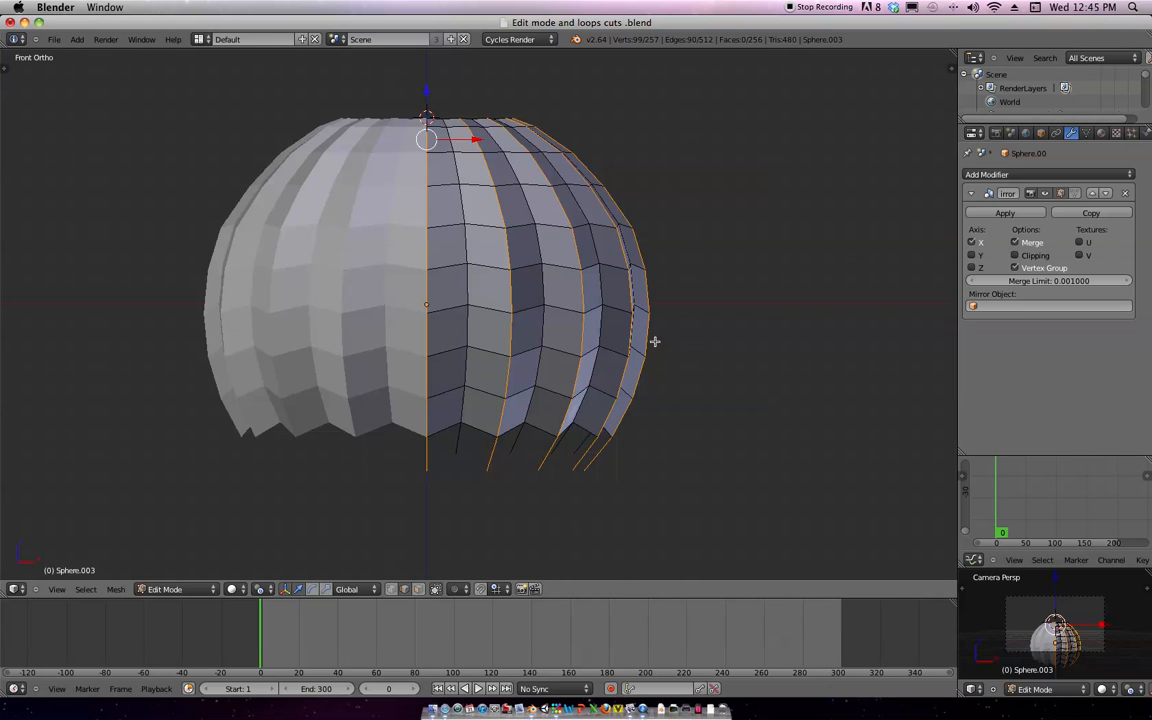
key(g)
key(z)
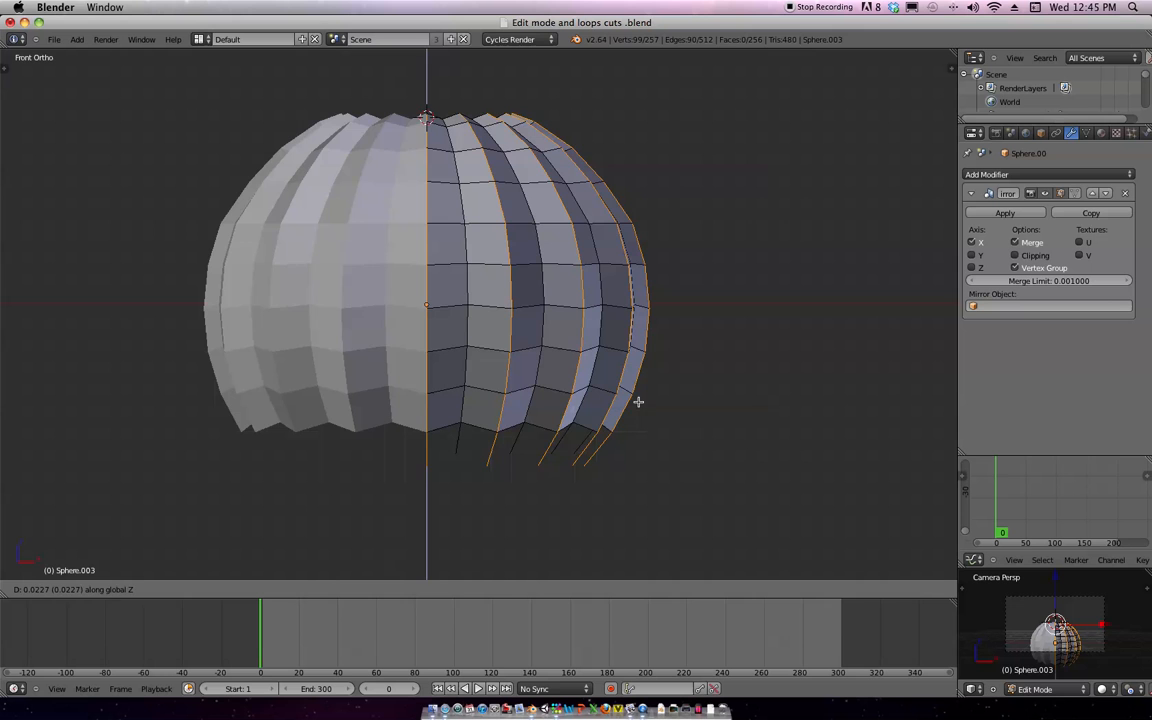
click(638, 401)
middle_drag(655, 378, 689, 360)
Try smooth shading on the ribbed pumpkin in Object Mode, then set it back to flat shading
key(Tab)
key(t)
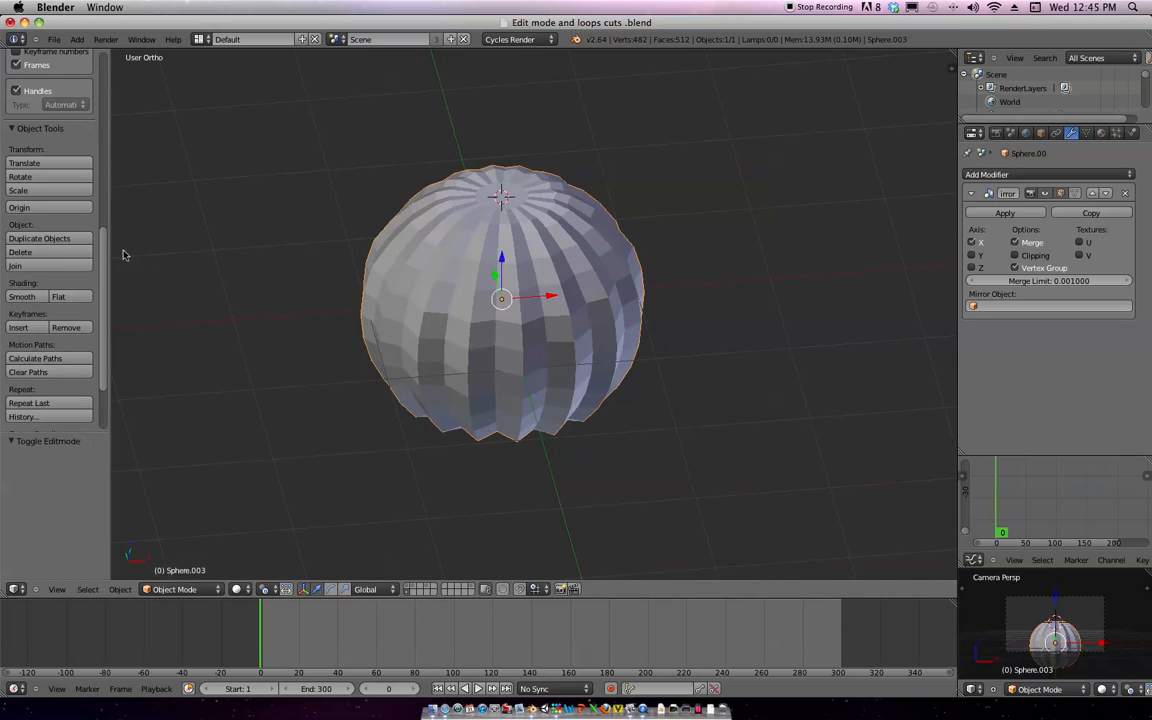
click(22, 297)
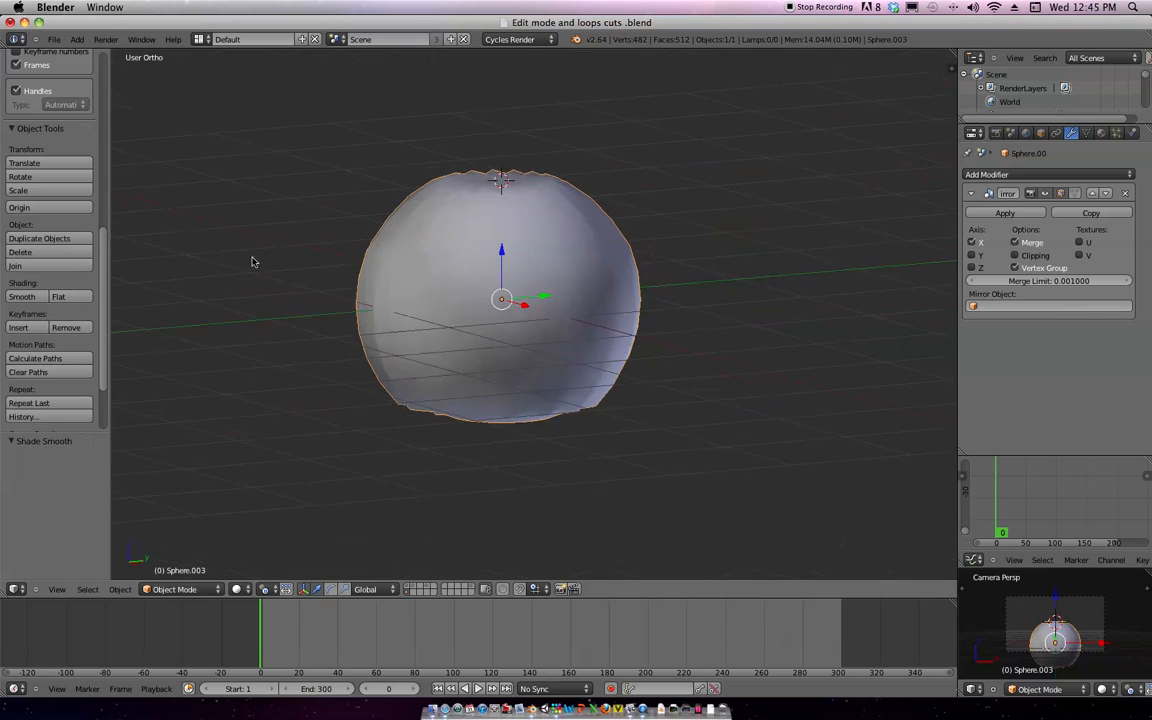
middle_drag(366, 286, 355, 278)
key(t)
key(t)
key(t)
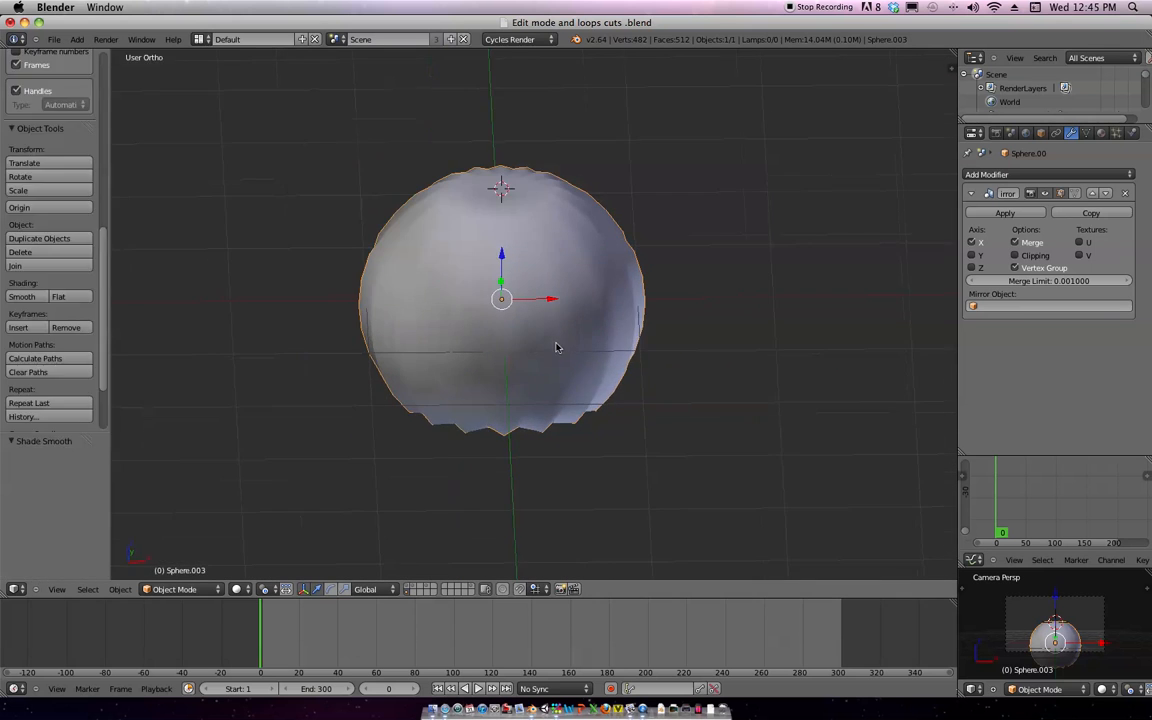
key(t)
click(66, 298)
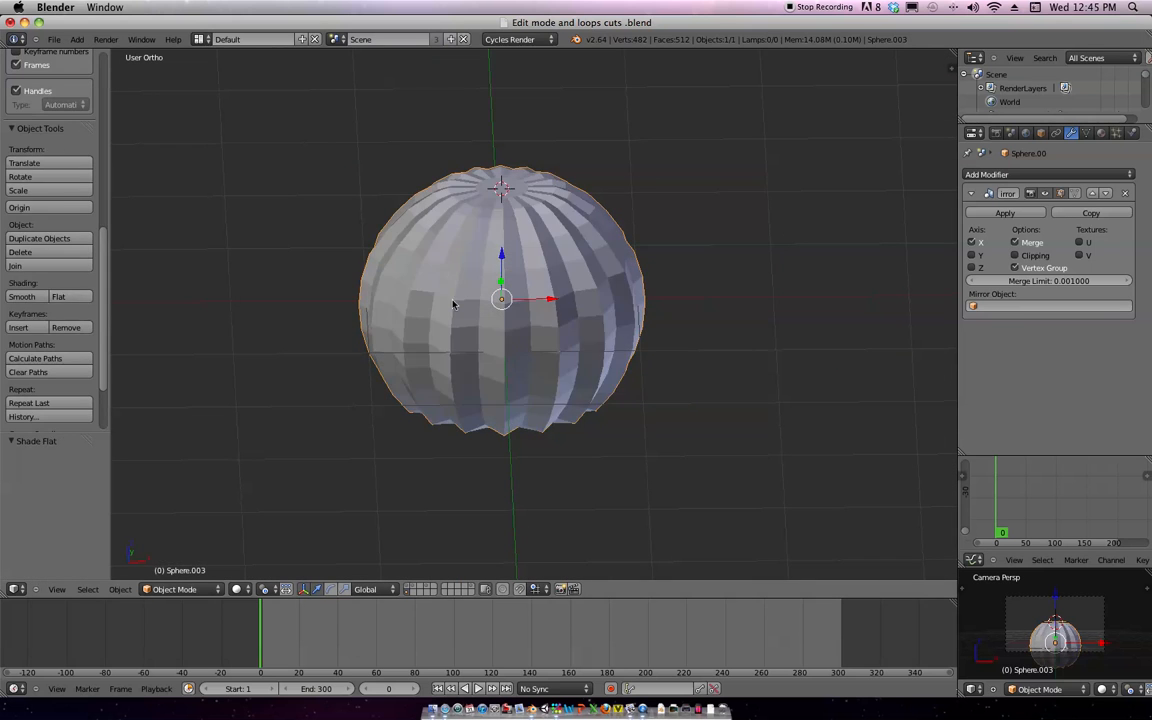
In Edit Mode with face selection, select the vertical strip of faces beside the front mirror seam
key(Tab)
scroll(589, 329, up, 6)
key(ctrl+Tab)
click(530, 352)
middle_drag(530, 352, 492, 237)
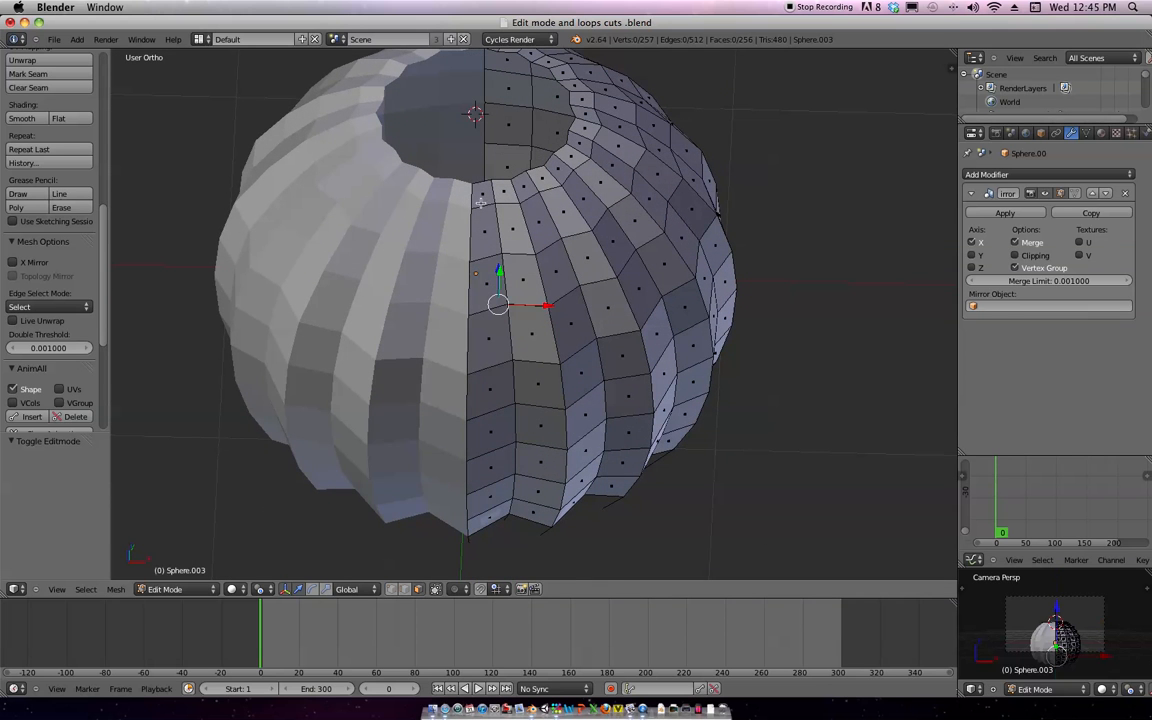
alt+right_click(481, 203)
Extrude the selected face strip and nudge it about -0.015 along X and -0.003 along Y
middle_drag(520, 350, 530, 446)
key(e)
click(587, 356)
scroll(555, 371, up, 2)
key(g)
click(553, 399)
Try scaling the extruded face strip to about 1.06 and rotating it about 0.3 degrees around the Z axis
key(s)
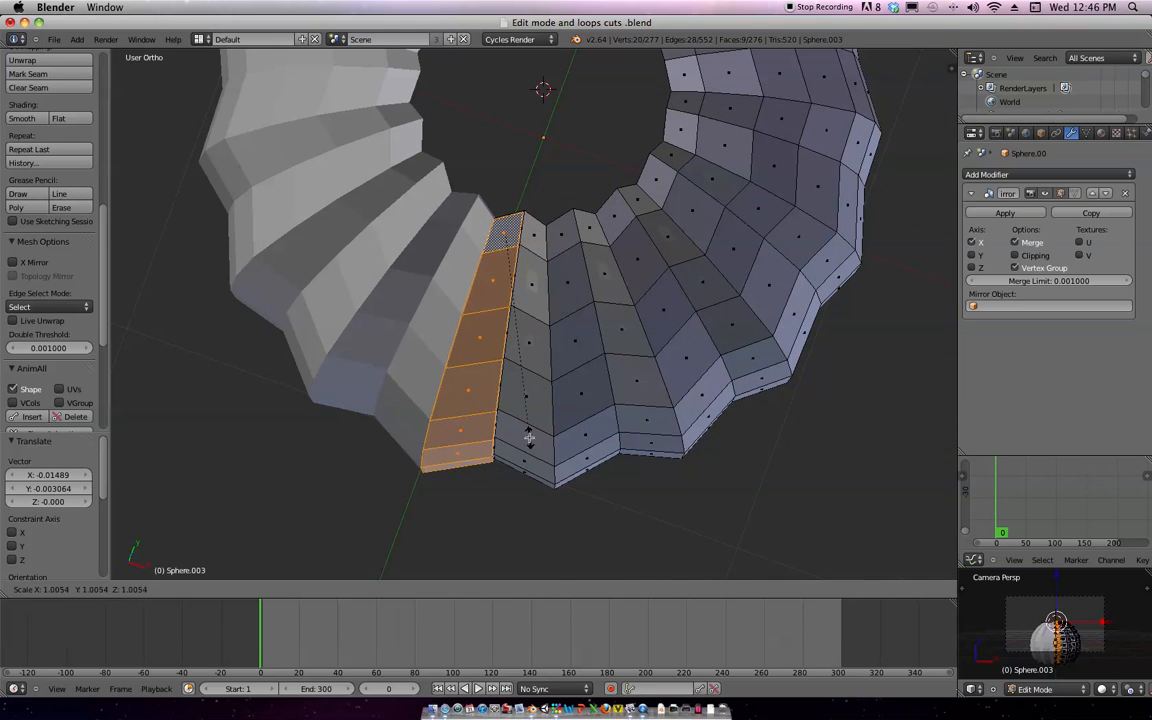
click(494, 450)
middle_drag(494, 450, 585, 330)
key(r)
key(z)
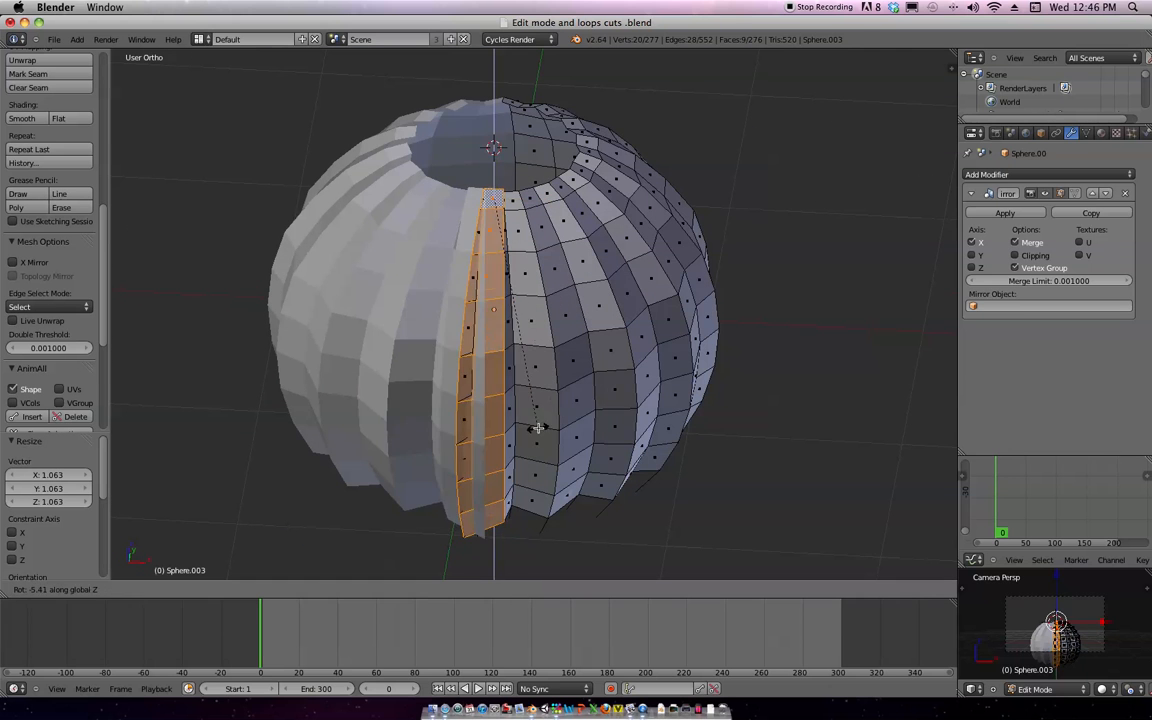
click(557, 415)
middle_drag(557, 415, 571, 261)
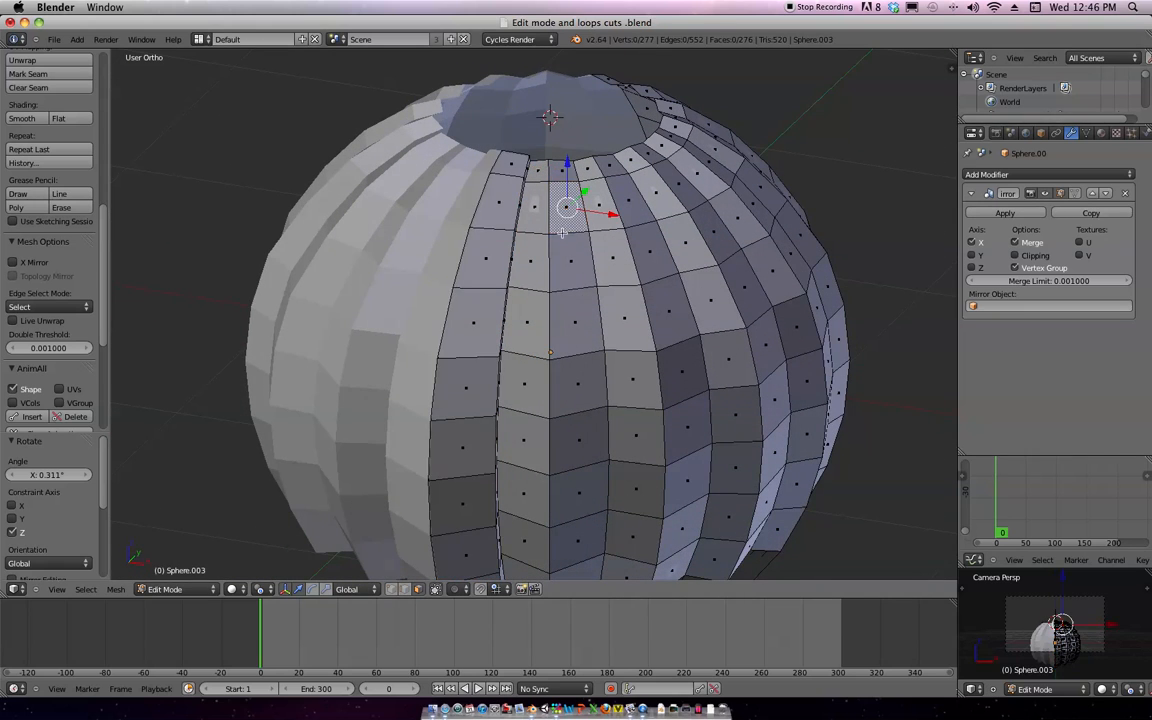
Try extruding the next vertical face strips, offsetting them about 0.016 along X, 0.004 along Y and 0.002 along Z
alt+right_click(562, 233)
middle_drag(535, 231, 600, 380)
key(e)
click(697, 394)
Try moving the outer vertical edge loop of the first extruded strip about 0.019 along X towards the mirror seam
right_click(481, 357)
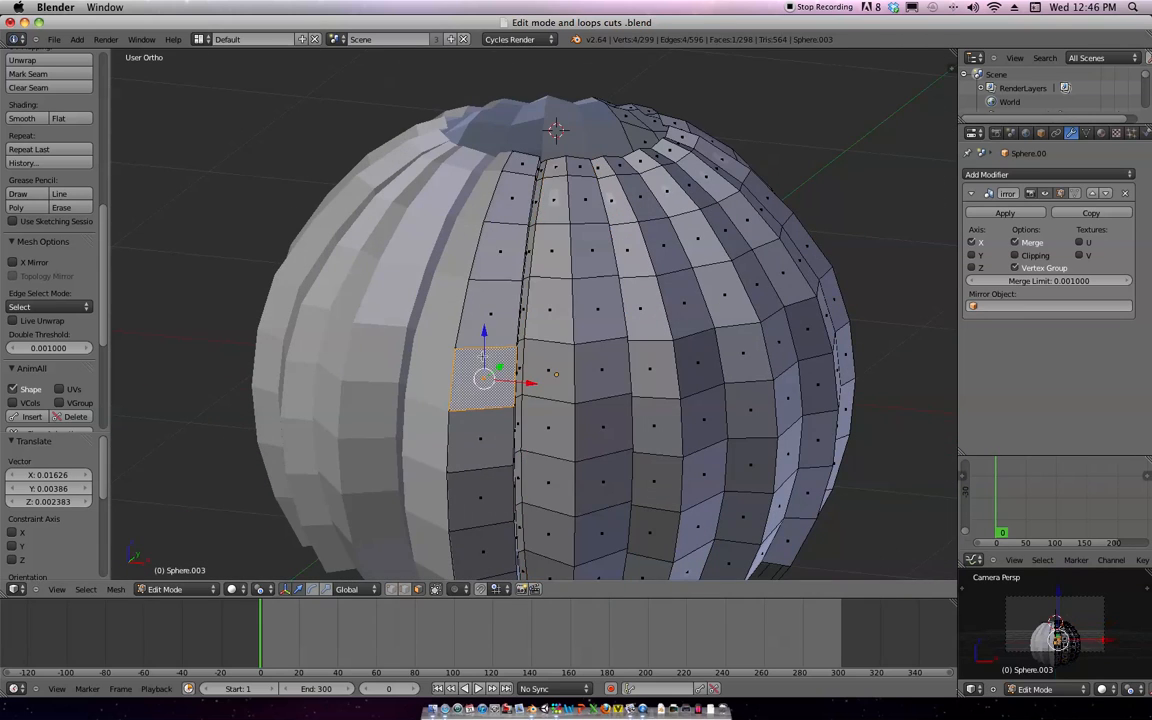
alt+right_click(498, 342)
key(g)
middle_drag(498, 342, 573, 414)
click(554, 395)
key(ctrl+Tab)
key(g)
key(x)
click(568, 344)
scroll(573, 414, down, 3)
middle_drag(669, 303, 638, 291)
scroll(642, 263, down, 2)
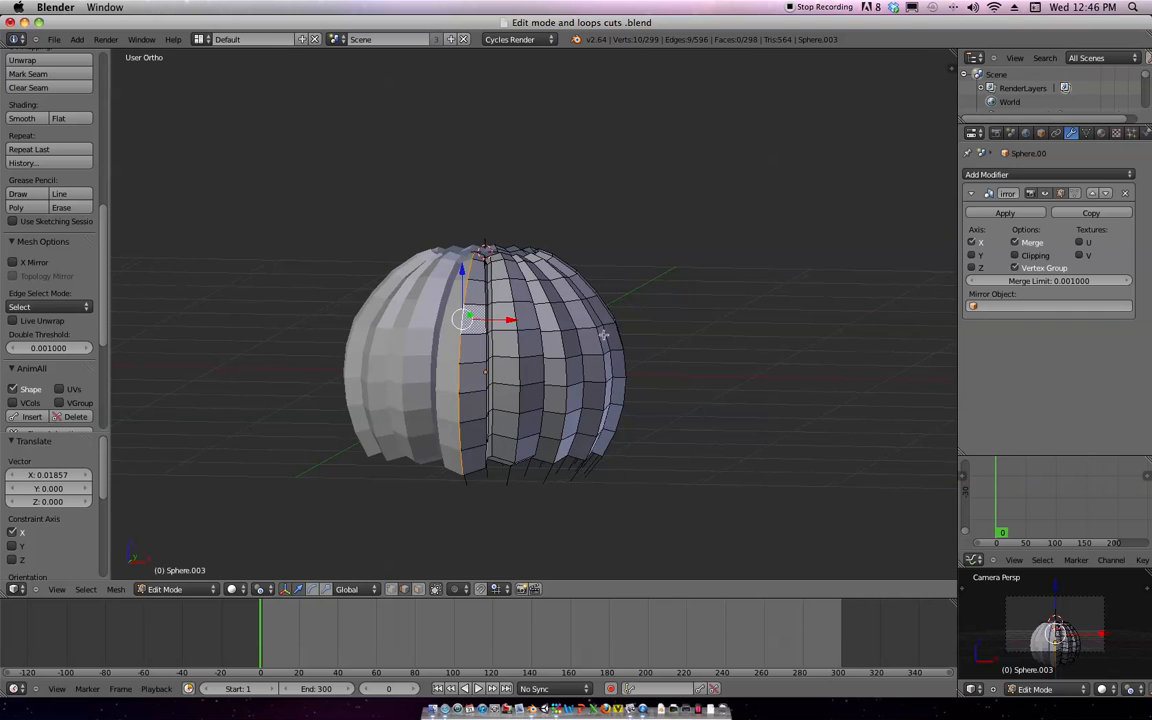
Undo back to the first extruded strip and reveal the hidden cap faces
key(alt+h)
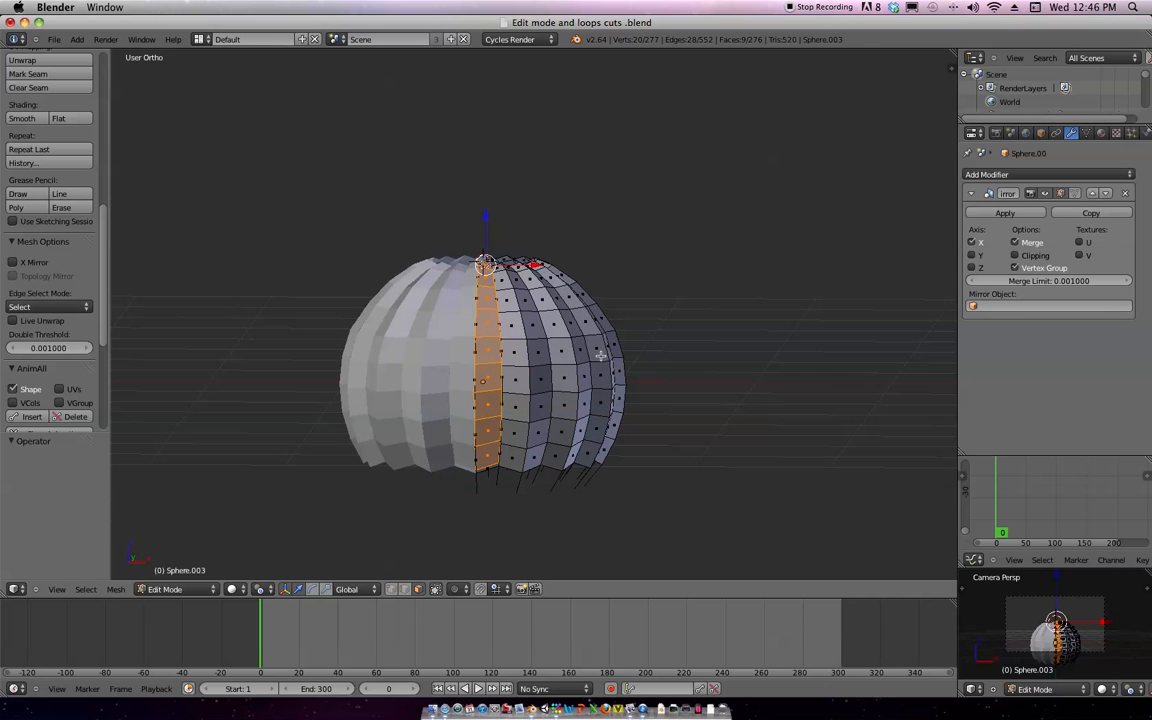
shift+middle_drag(594, 392, 614, 335)
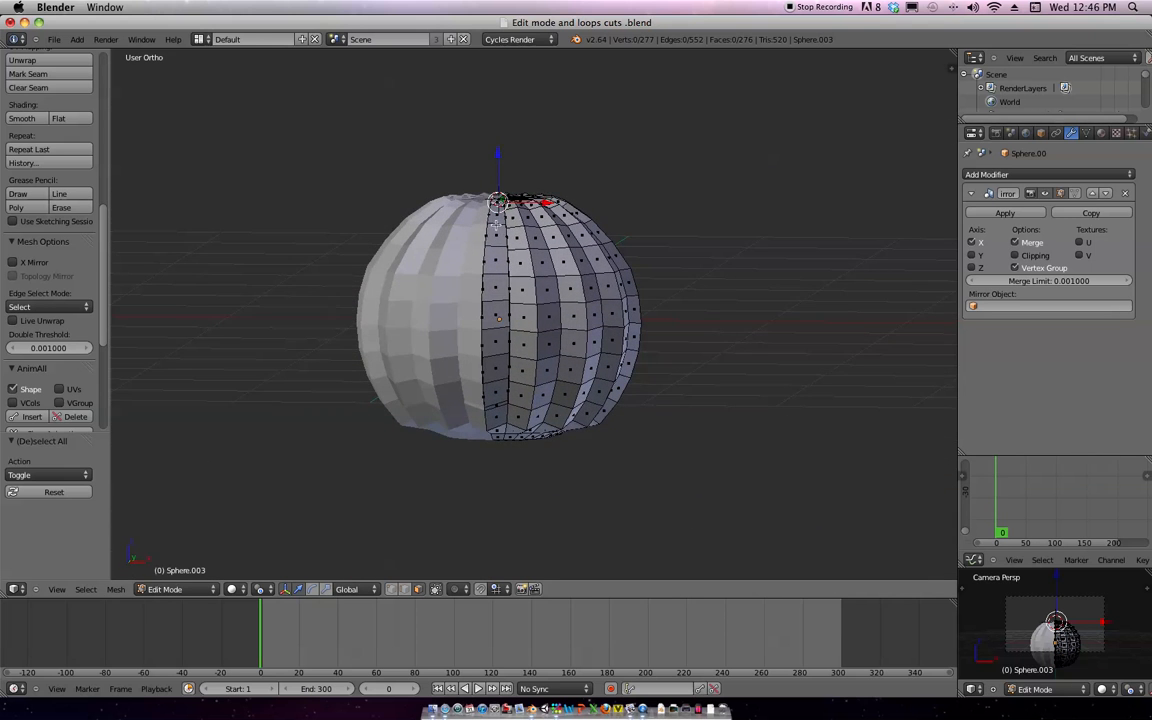
Try extruding the vertical face strip at the mirror seam with the cap faces visible
middle_drag(566, 262, 579, 311)
key(e)
click(614, 400)
Select and hide the circular groups of faces around the pumpkin's bottom and top poles
middle_drag(584, 356, 582, 261)
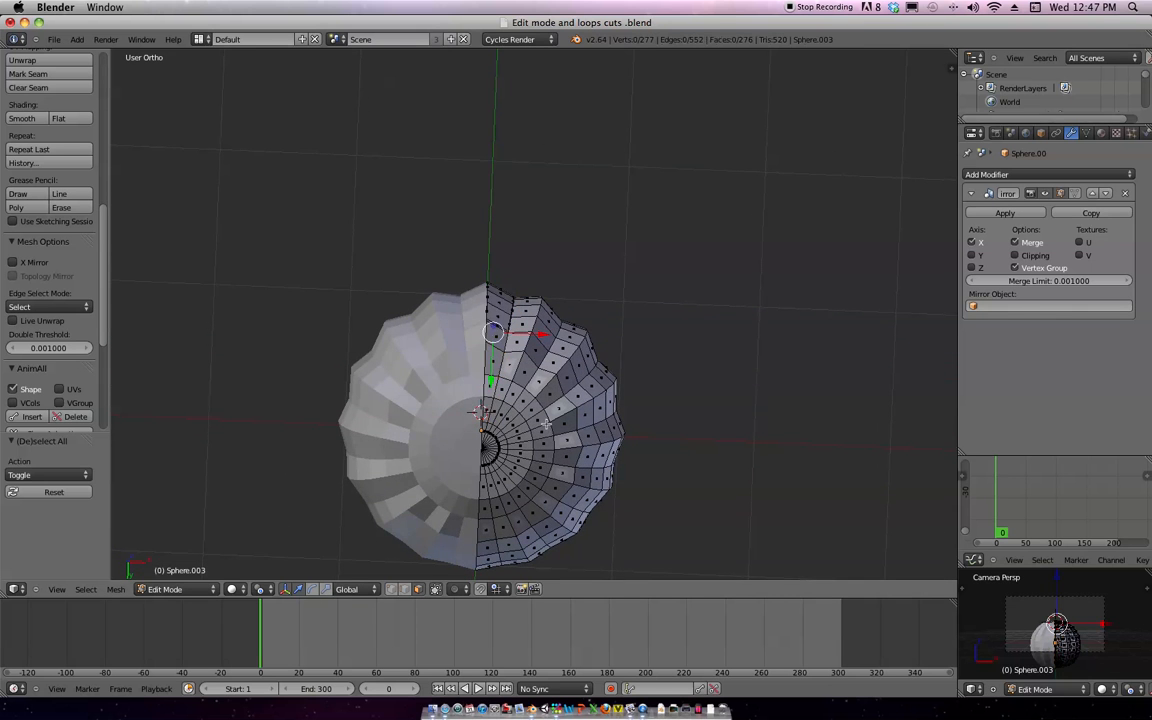
middle_drag(543, 435, 551, 399)
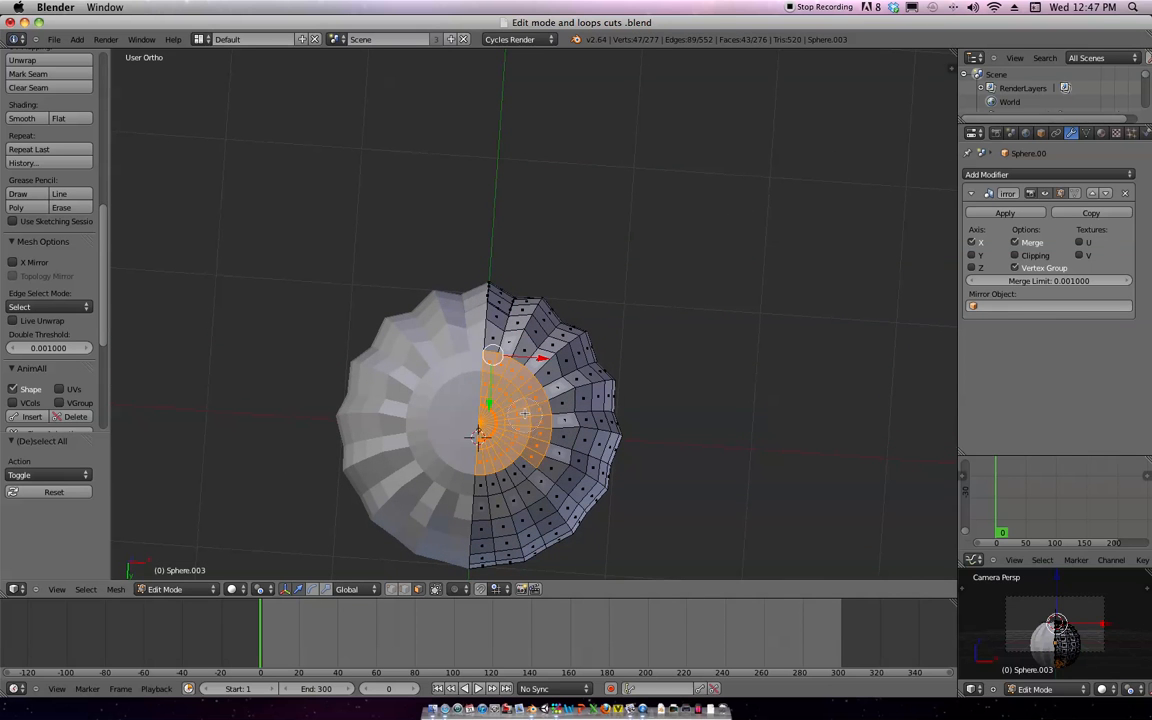
middle_drag(702, 339, 572, 427)
key(h)
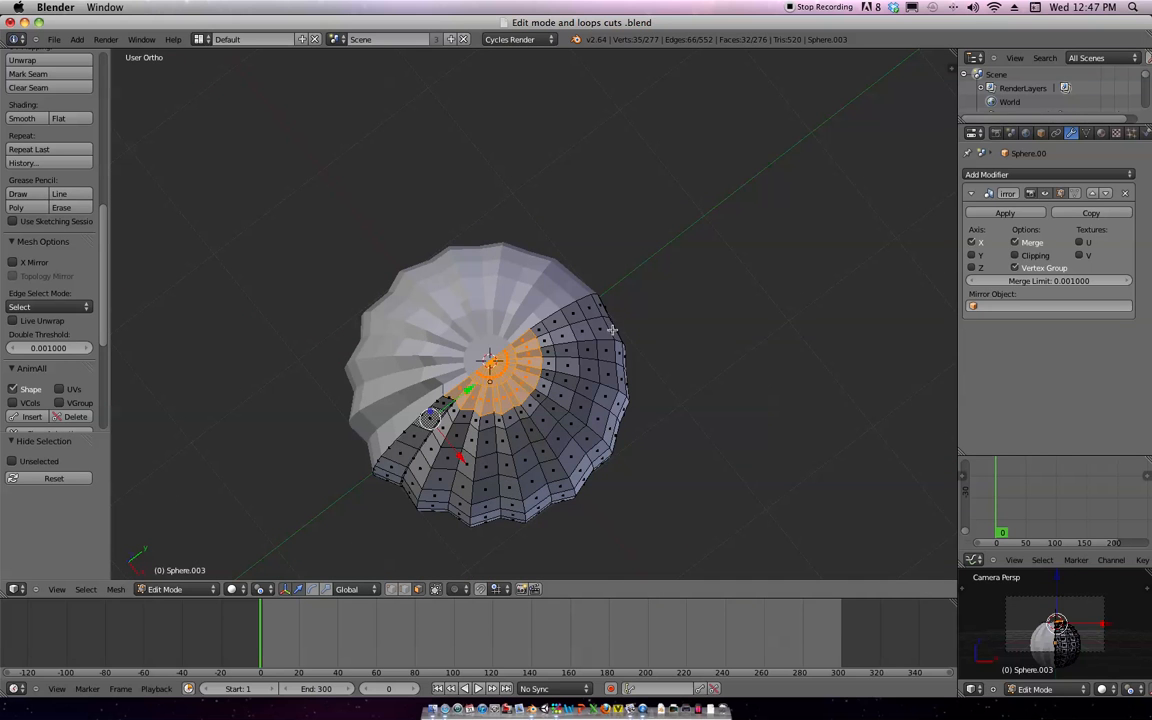
Select the two vertical face strips of the next rib, extrude them and nudge them about 0.003 along X
scroll(604, 371, up, 3)
middle_drag(604, 371, 589, 323)
alt+right_click(441, 270)
middle_drag(483, 284, 568, 358)
key(e)
click(630, 391)
key(g)
click(630, 332)
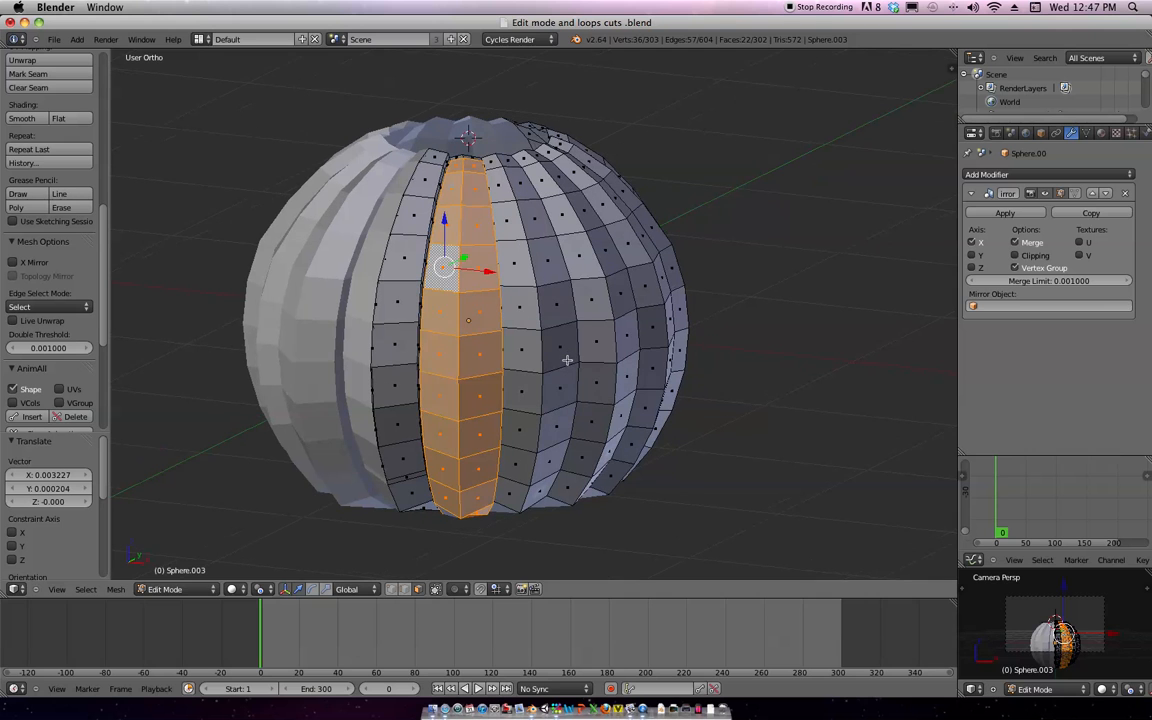
Scale the extruded rib to about 0.99 overall and to about 0.80 along X
key(s)
key(y)
click(565, 360)
key(s)
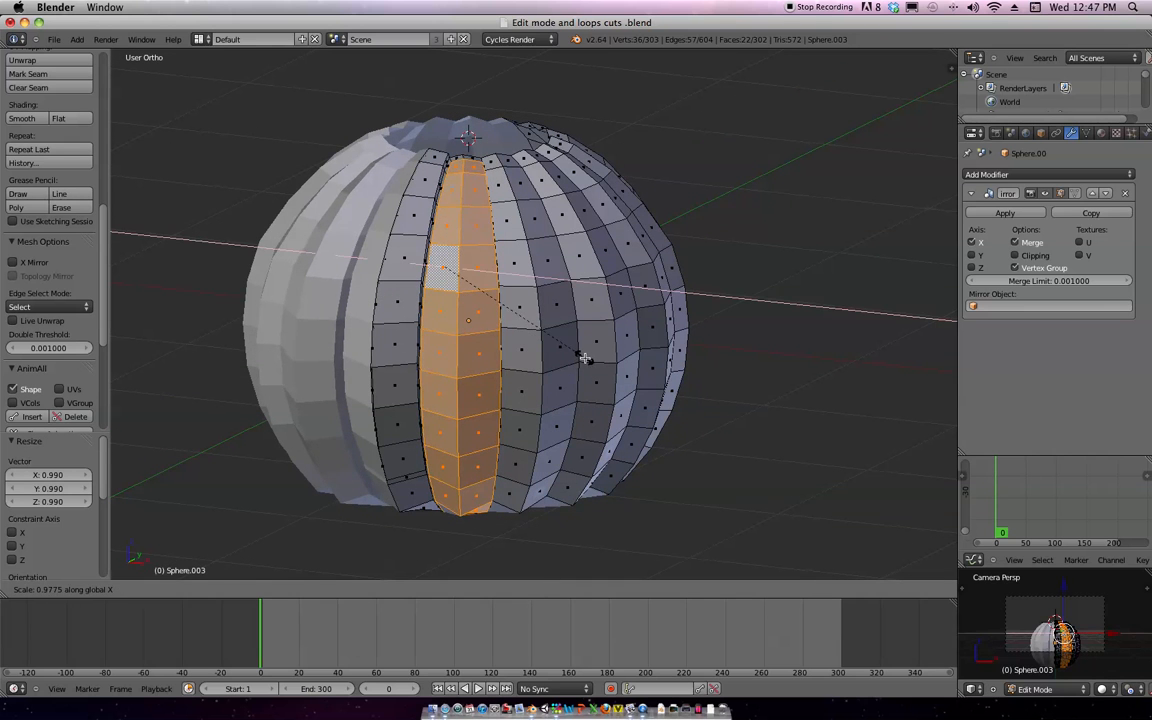
click(552, 355)
Rotate the extruded rib about 3 degrees around the Z axis
middle_drag(552, 355, 473, 422)
scroll(473, 422, up, 6)
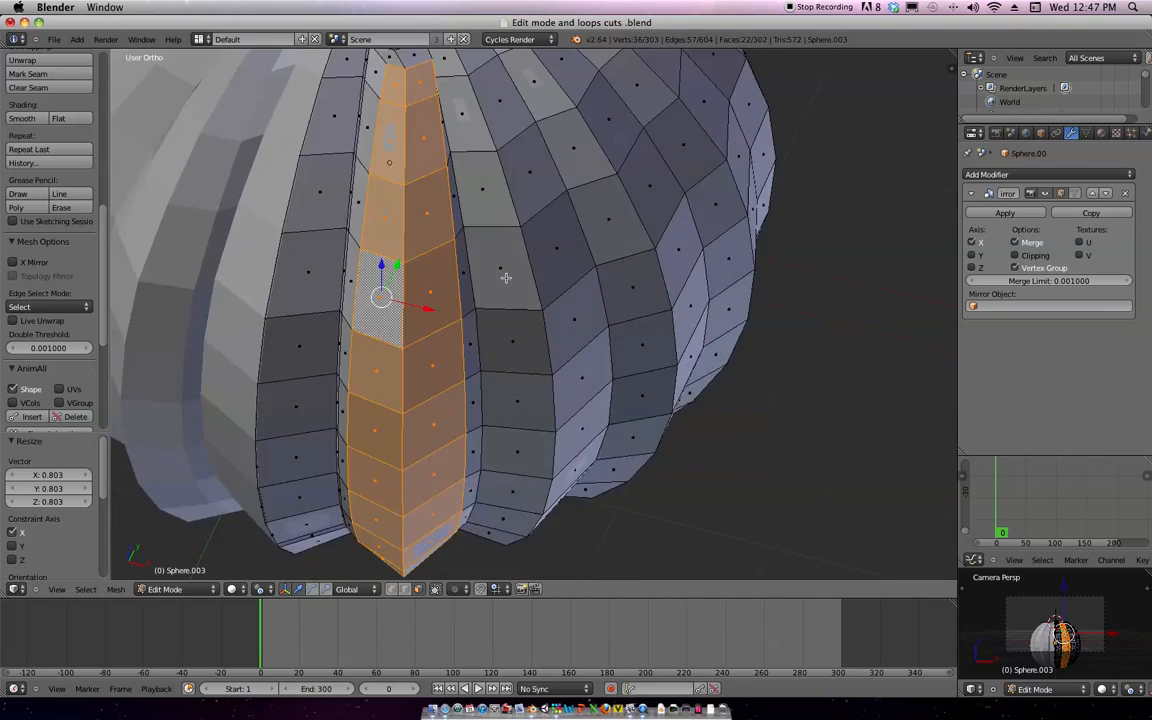
key(r)
key(z)
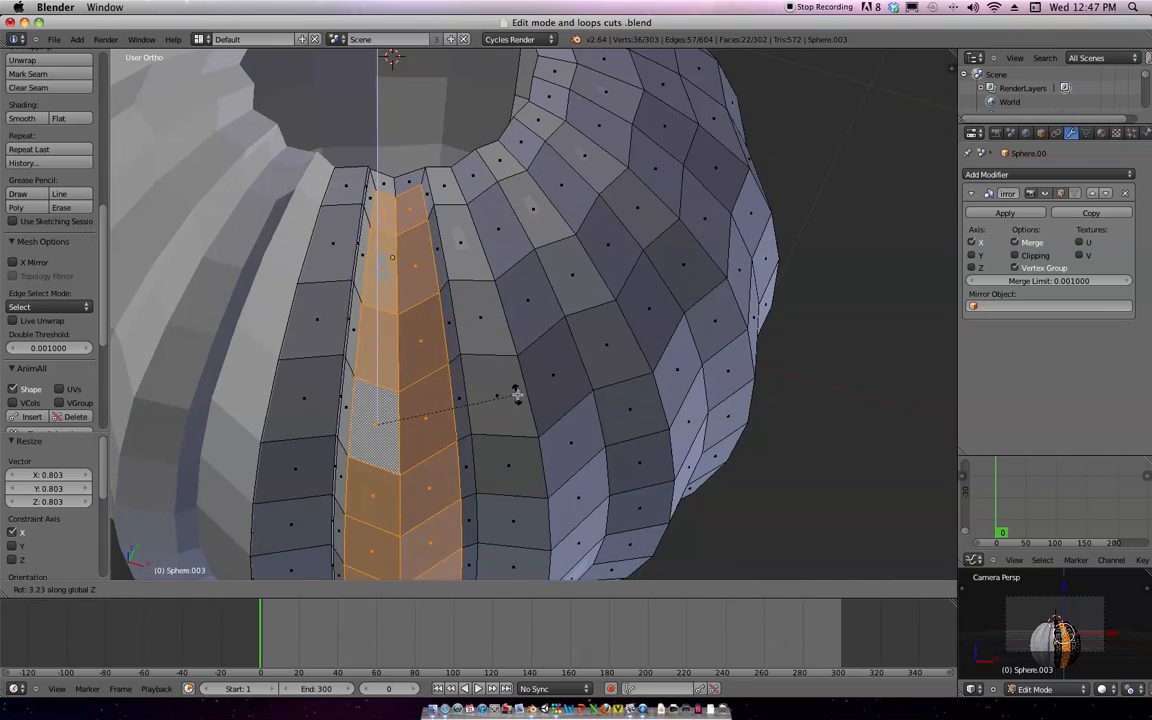
click(517, 391)
Try setting the pumpkin's origin to its geometry in Object Mode, undo it and return to Edit Mode
scroll(589, 316, down, 5)
key(Tab)
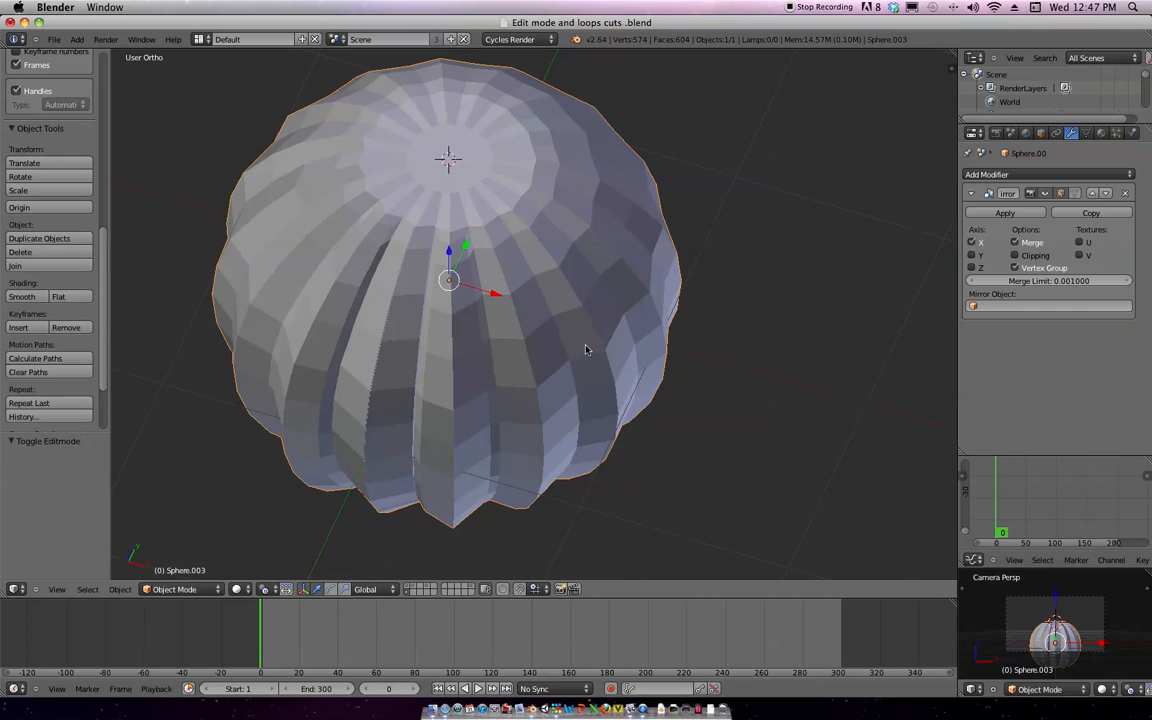
key(ctrl+shift+alt+c)
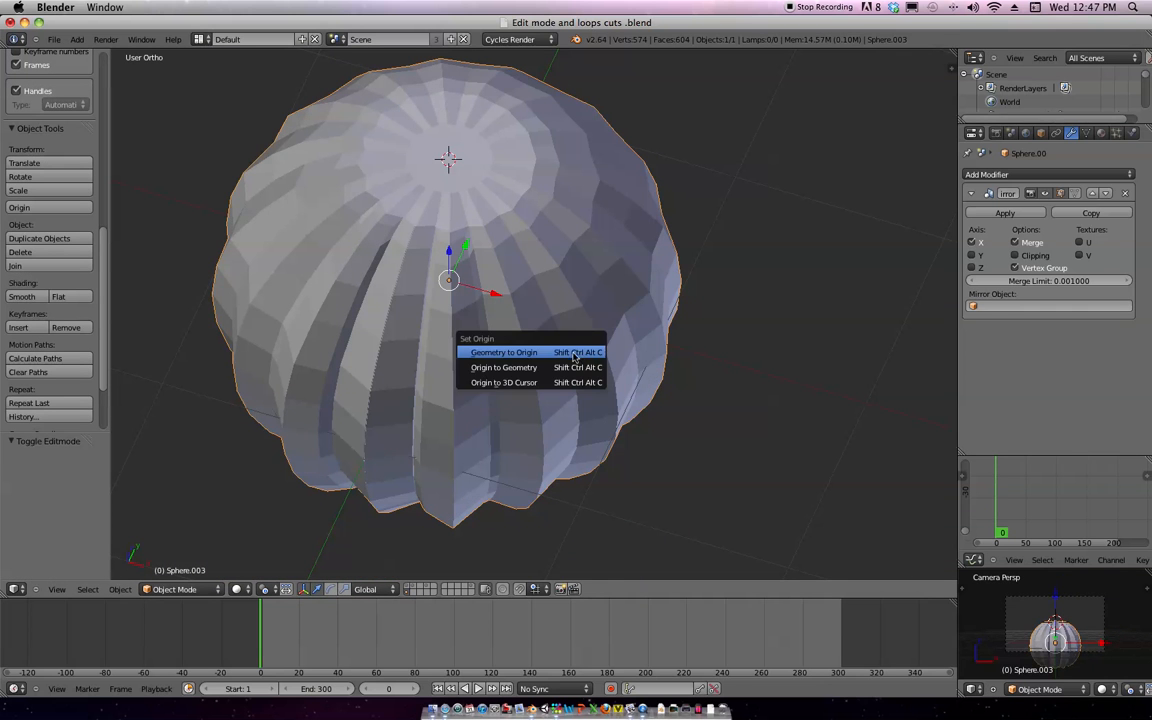
click(568, 365)
key(ctrl+z)
middle_drag(587, 360, 599, 221)
key(Tab)
Replace the selection with the two vertical face strips of the next unextruded rib
alt+shift+right_click(598, 190)
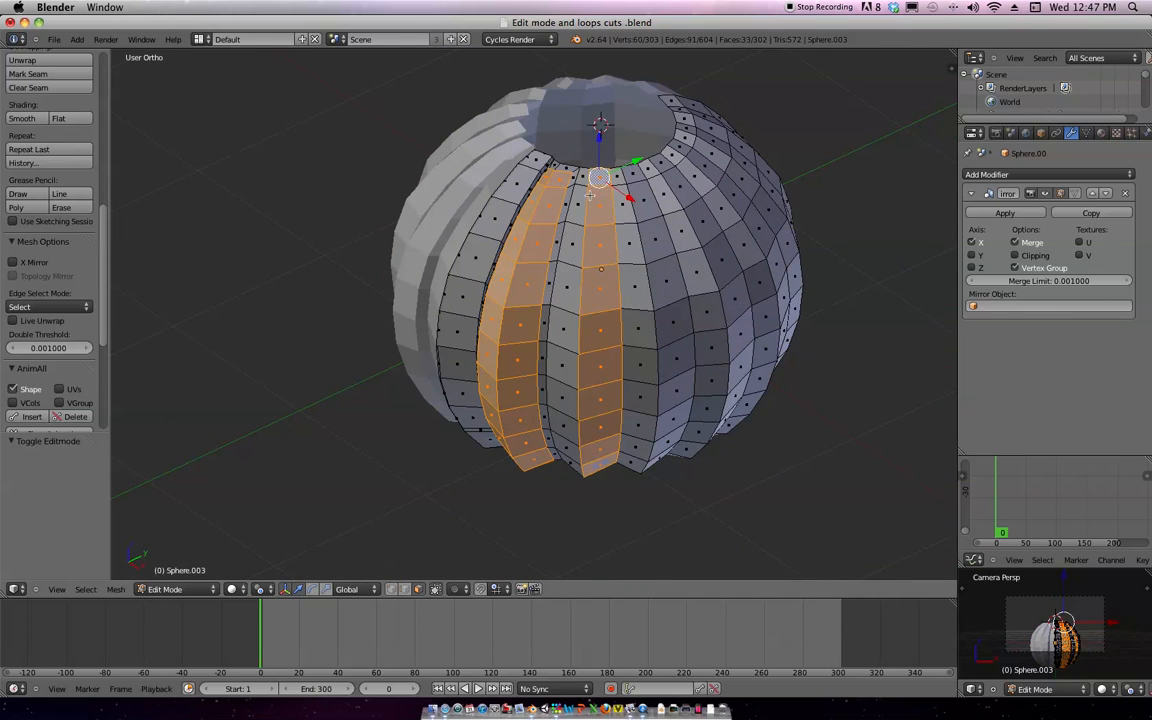
right_click(590, 200)
alt+right_click(600, 182)
right_click(600, 178)
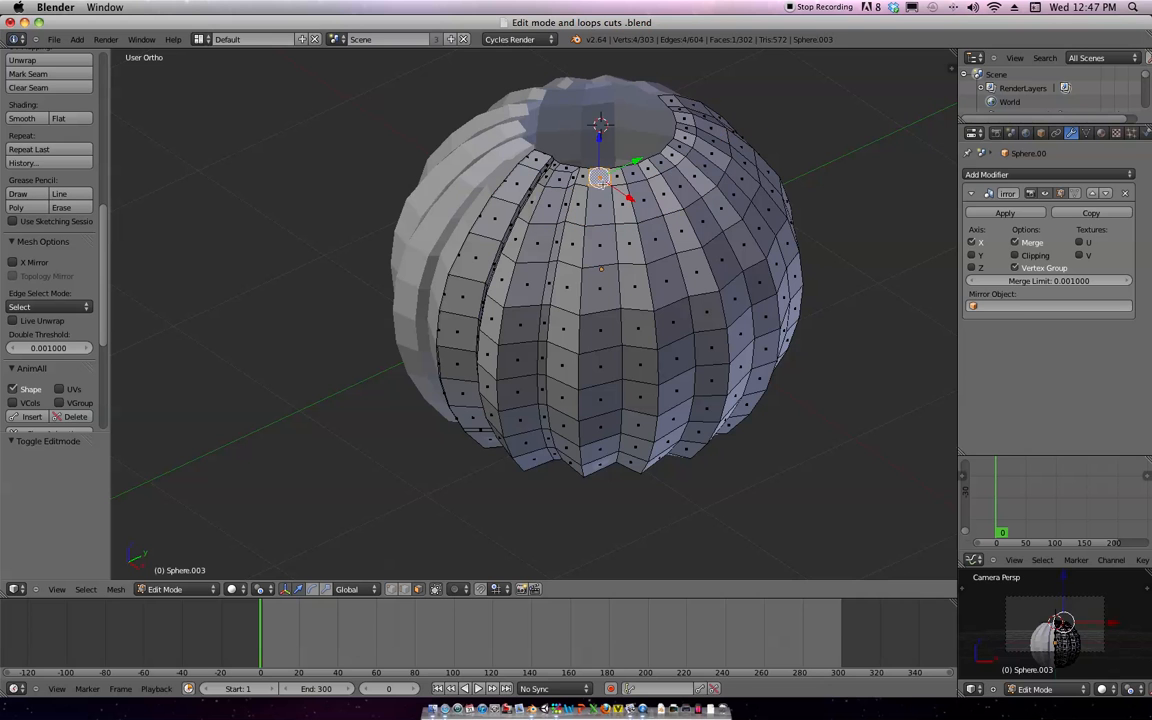
alt+right_click(599, 182)
alt+shift+right_click(583, 185)
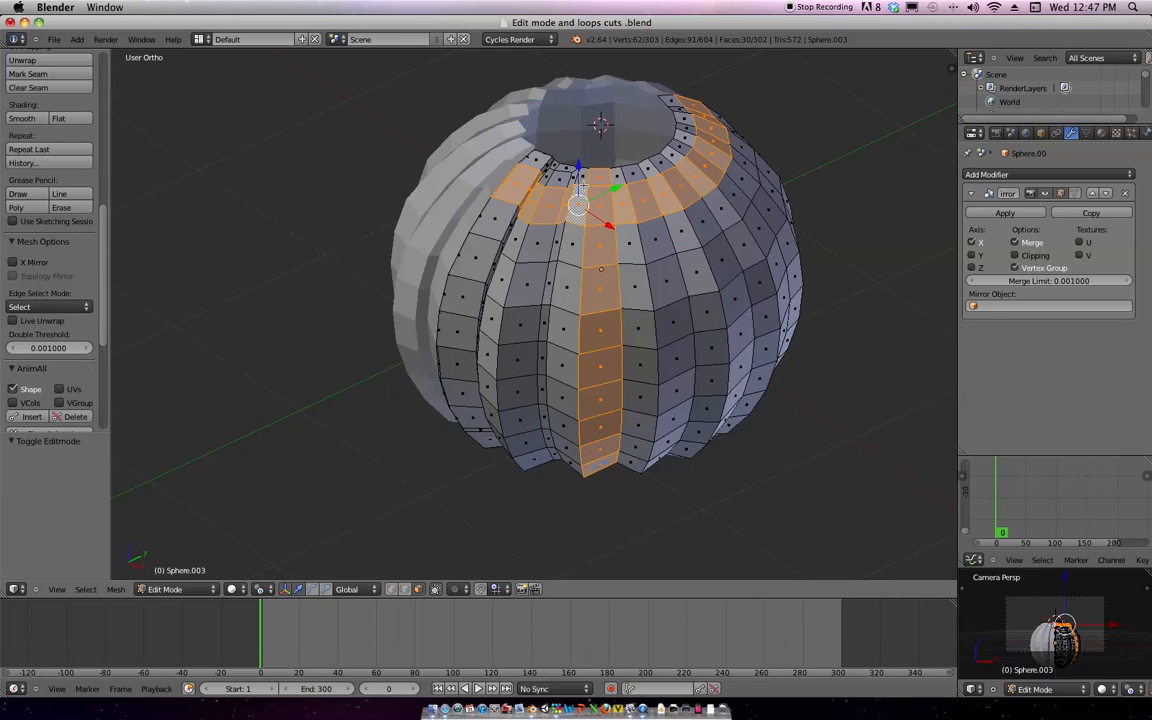
right_click(600, 178)
alt+right_click(597, 182)
Extrude the selected two-strip rib and move the new faces outward from the pumpkin
middle_drag(597, 182, 705, 329)
key(e)
click(680, 353)
key(g)
click(730, 345)
Reposition the extruded rib between its neighbours, ending with a nudge of about -0.016 along Y
key(g)
click(560, 365)
key(g)
click(722, 337)
key(g)
click(567, 385)
scroll(627, 396, up, 2)
key(g)
click(612, 404)
Switch the transform orientation to Local and try moving the extruded rib
scroll(705, 329, down, 3)
mouse_move(590, 285)
middle_down()
mouse_move(686, 219)
mouse_move(601, 277)
middle_up()
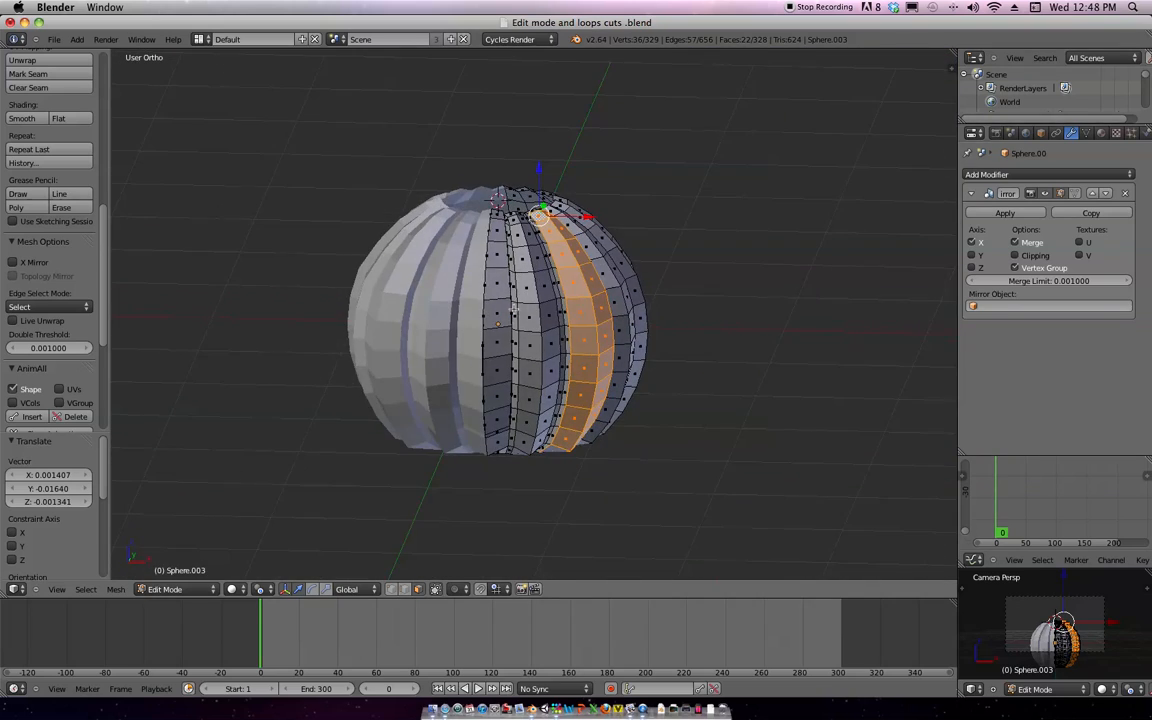
scroll(588, 275, up, 2)
middle_drag(588, 275, 399, 459)
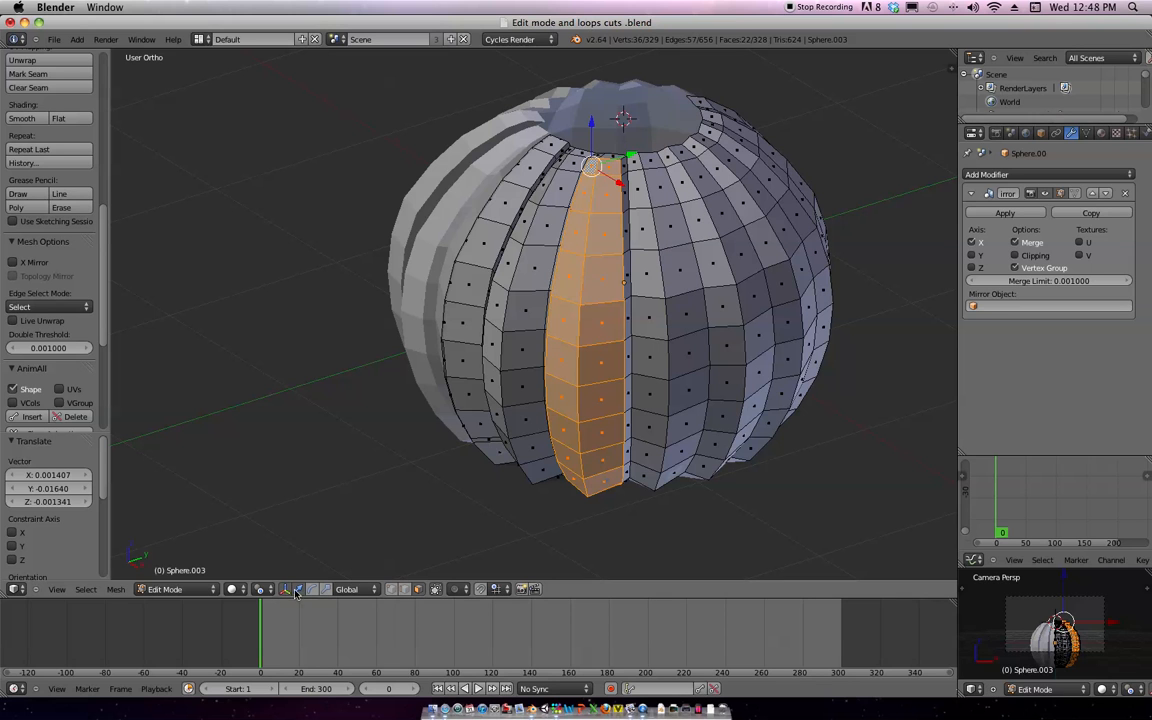
click(352, 589)
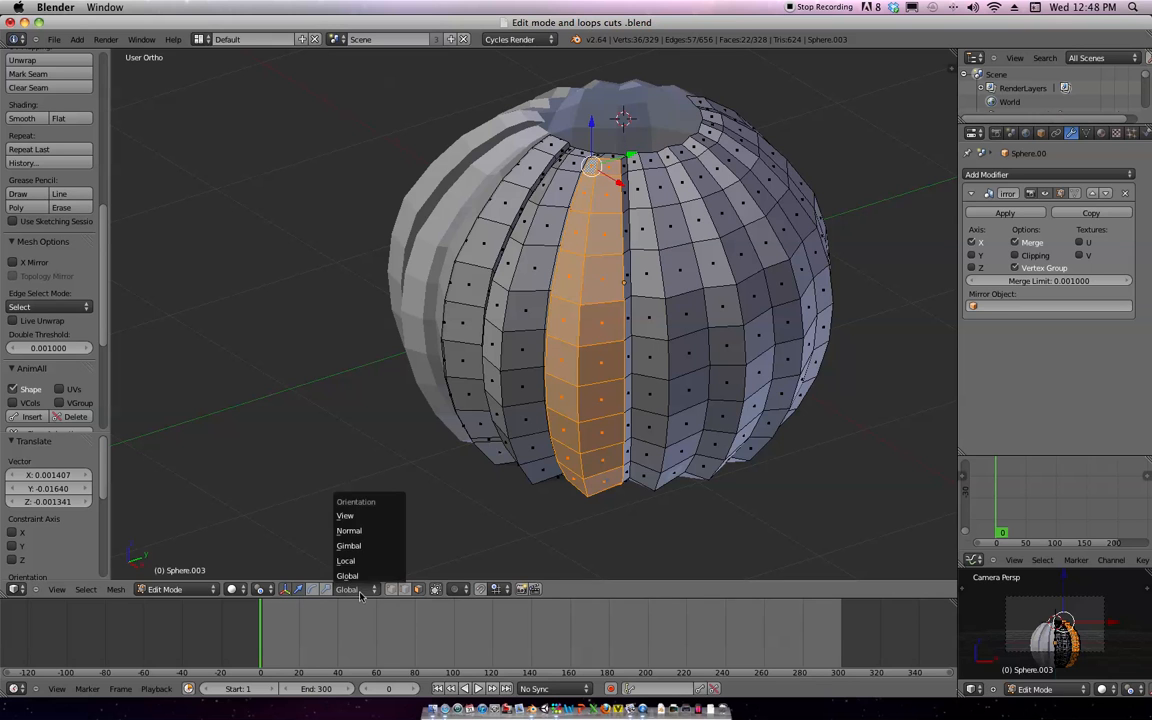
click(376, 558)
scroll(658, 375, up, 5)
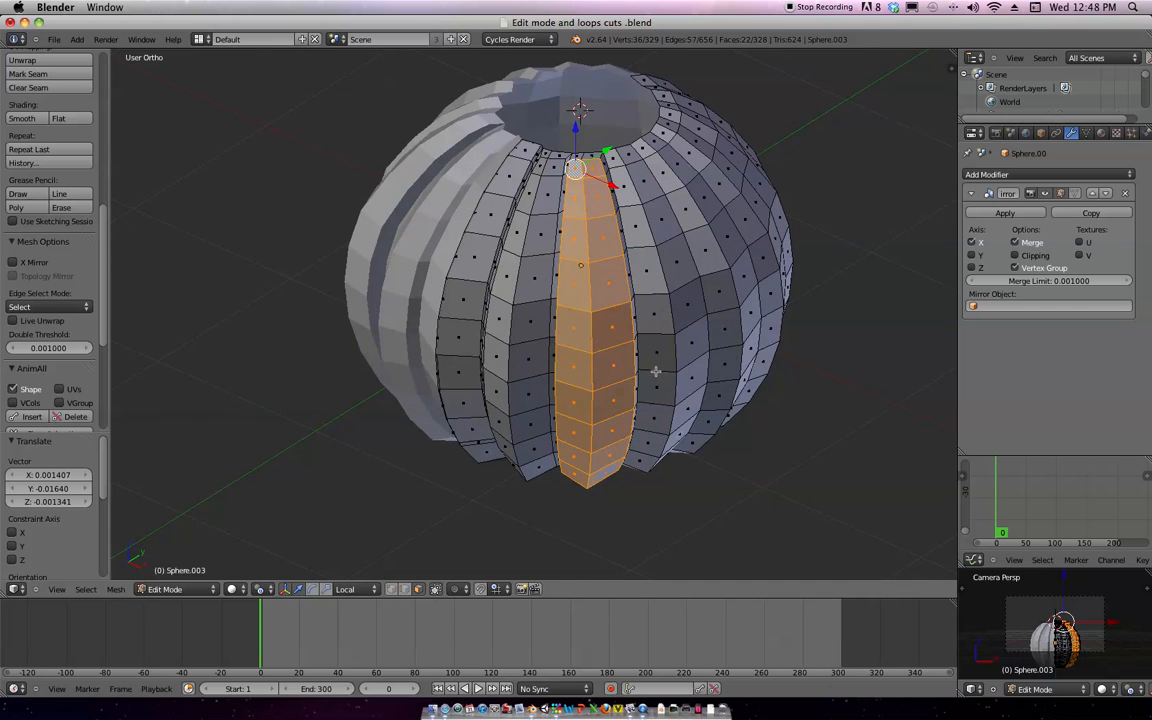
key(g)
right_click(672, 407)
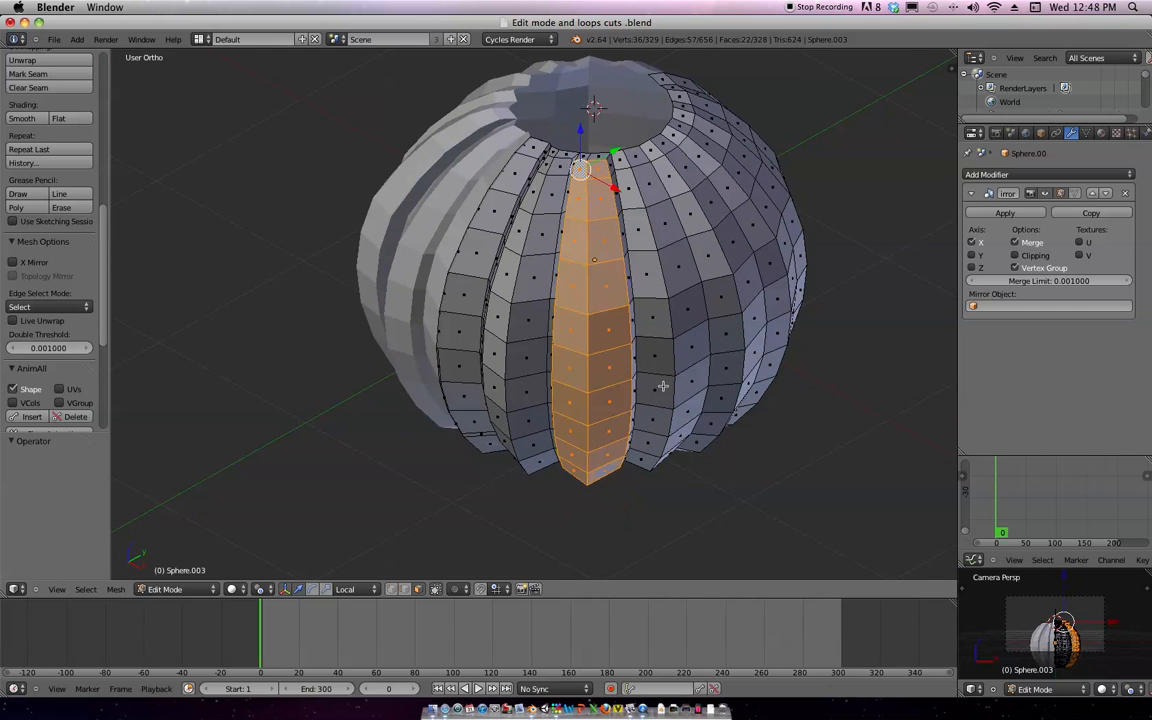
Rotate the rib about -1.8 degrees around Z and move it about 0.010 along X, 0.004 along Y and -0.006 along Z
key(r)
key(z)
click(669, 388)
key(g)
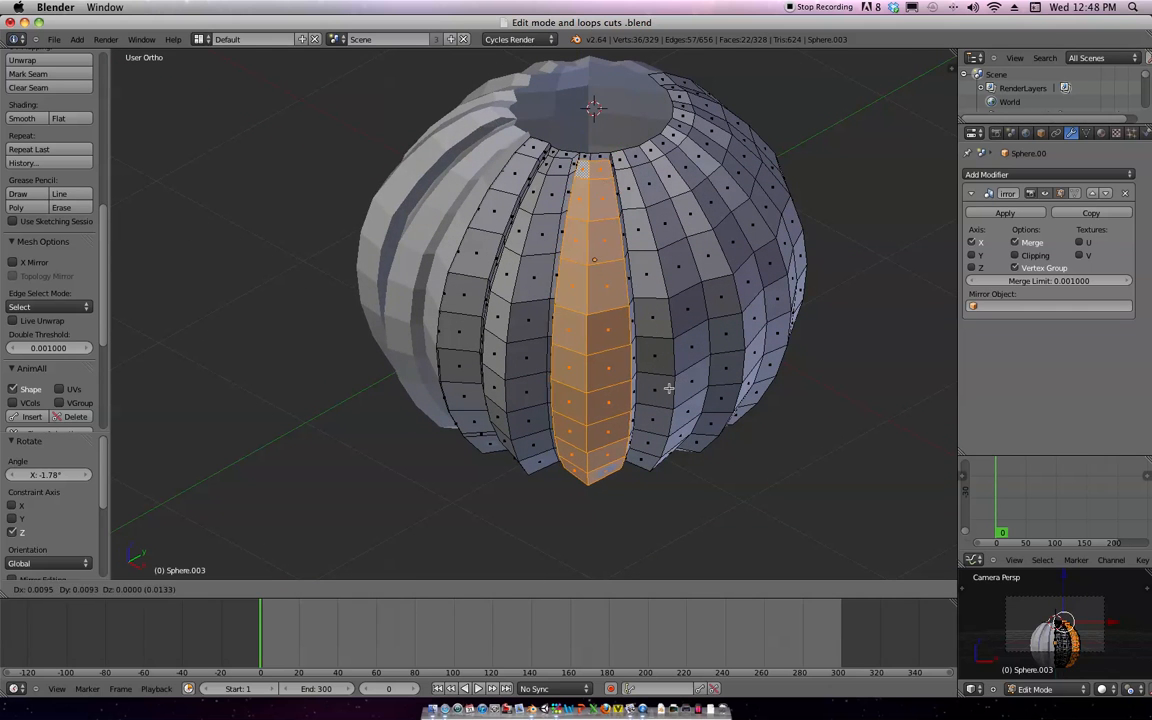
click(668, 388)
key(g)
click(668, 388)
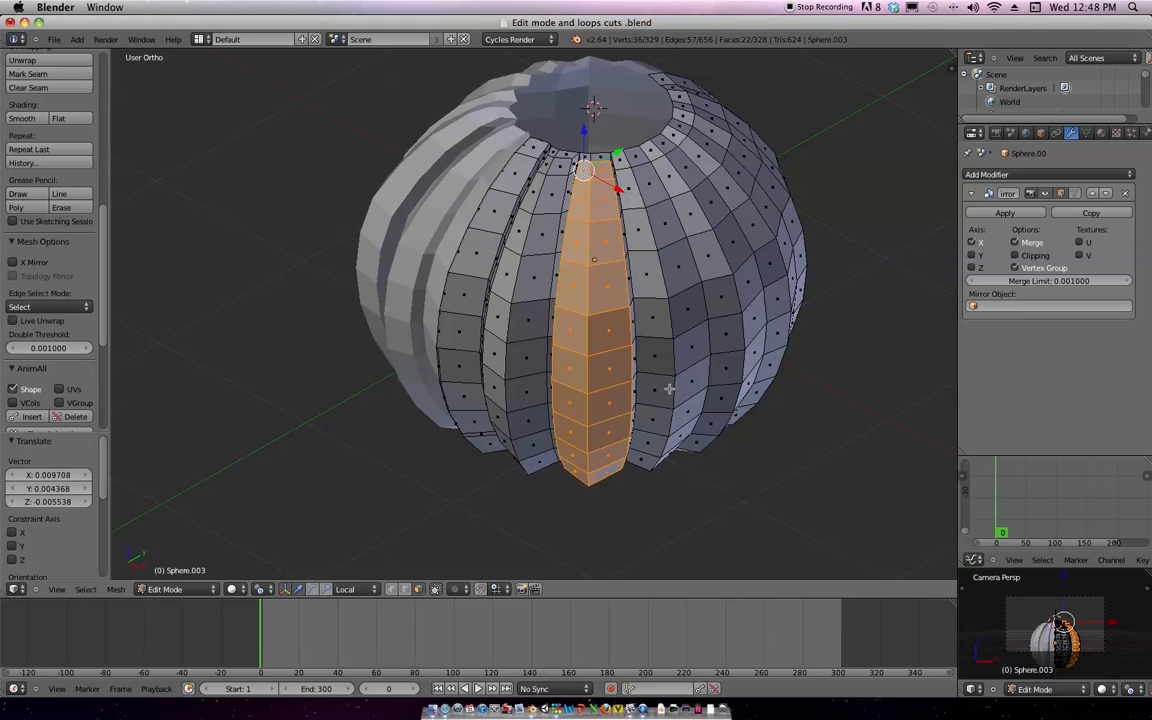
Try the Normal transform orientation, then set the orientation back to Global
click(349, 591)
click(388, 532)
click(357, 591)
click(334, 524)
Select the next rib's two face strips, extrude them and move them about -0.011 along X, -0.013 along Y and 0.003 along Z
middle_drag(620, 360, 625, 280)
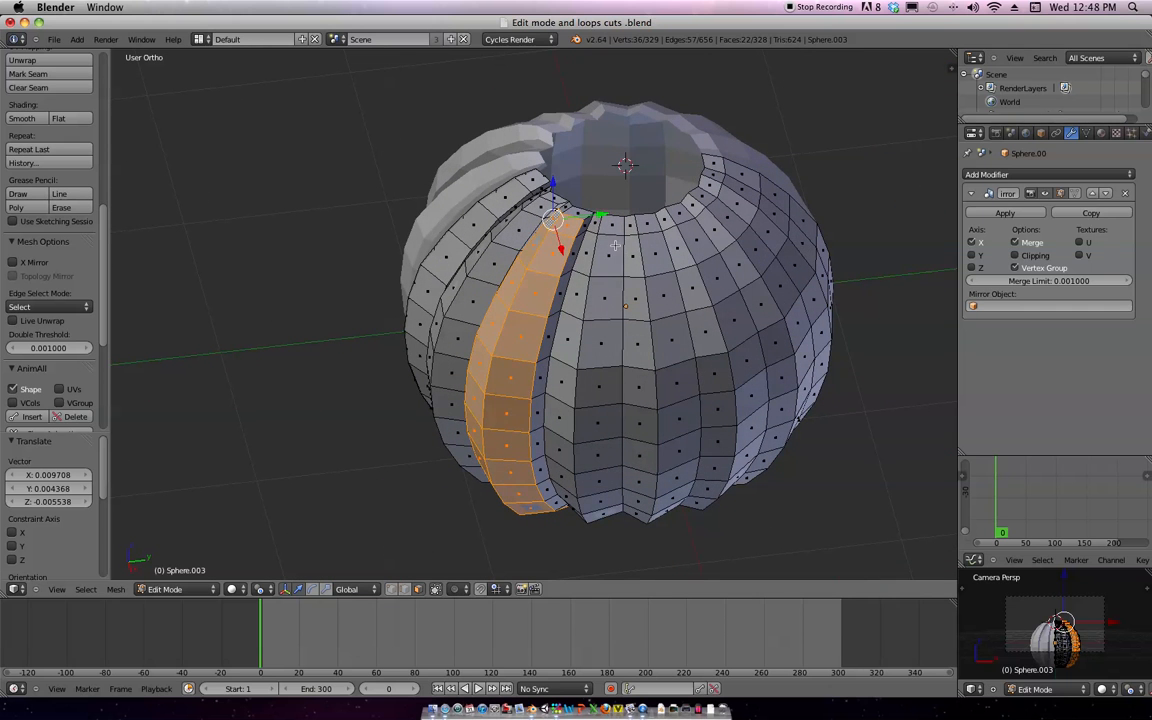
right_click(616, 235)
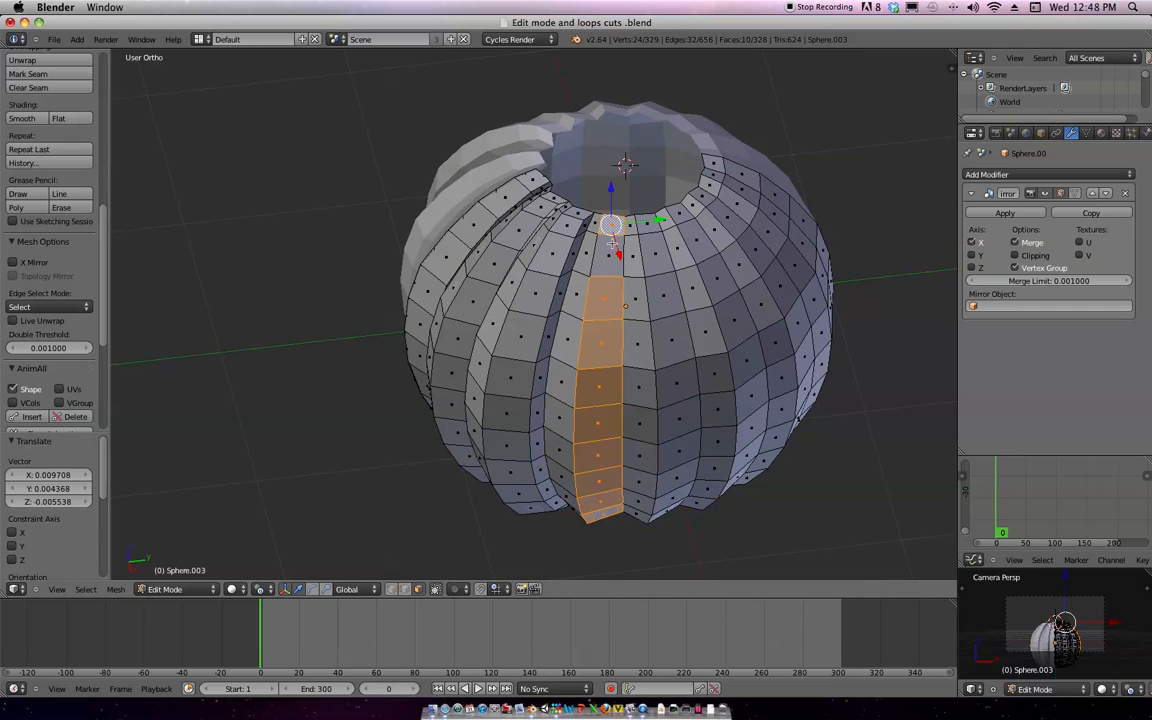
middle_drag(590, 237, 659, 365)
key(e)
click(697, 379)
key(g)
click(745, 375)
key(g)
right_click(771, 335)
key(s)
key(x)
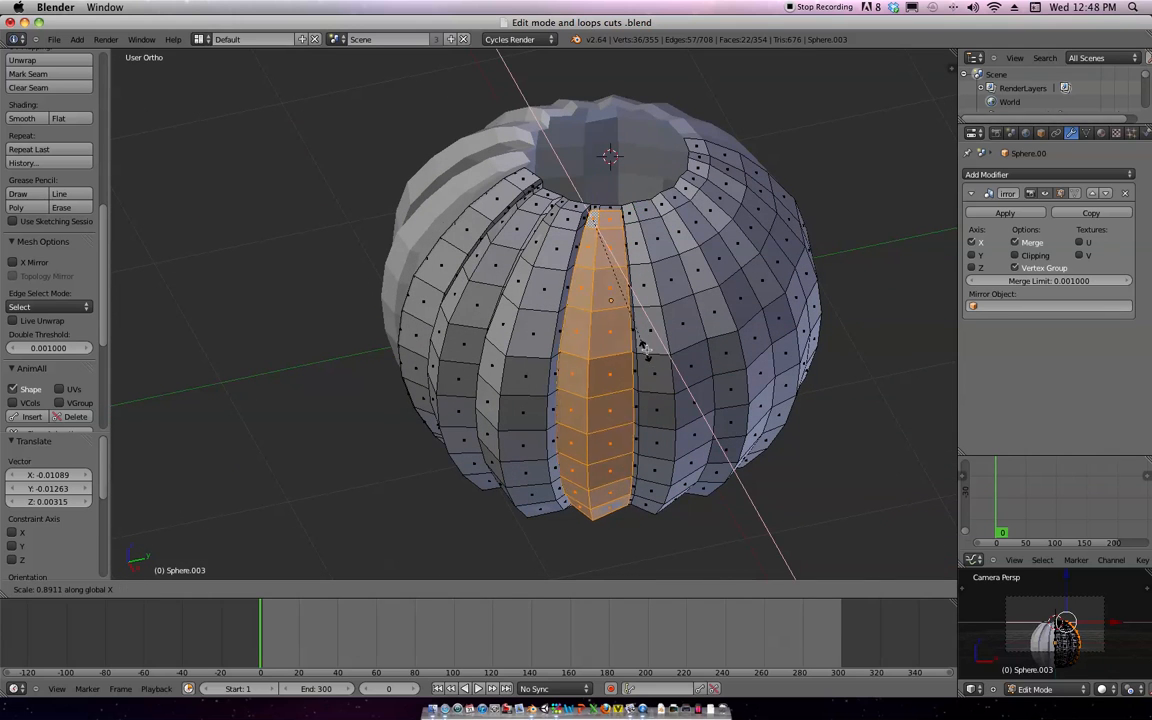
right_click(647, 343)
Rotate the newly extruded rib around the Z axis and adjust its position between the neighbouring ribs
key(r)
key(z)
click(625, 404)
middle_drag(625, 404, 619, 373)
key(g)
click(602, 429)
key(g)
click(724, 426)
Rotate the same rib around Z once more, shift it into place and check the shape in Object Mode
key(r)
key(z)
click(663, 414)
key(g)
click(622, 449)
key(Tab)
key(Tab)
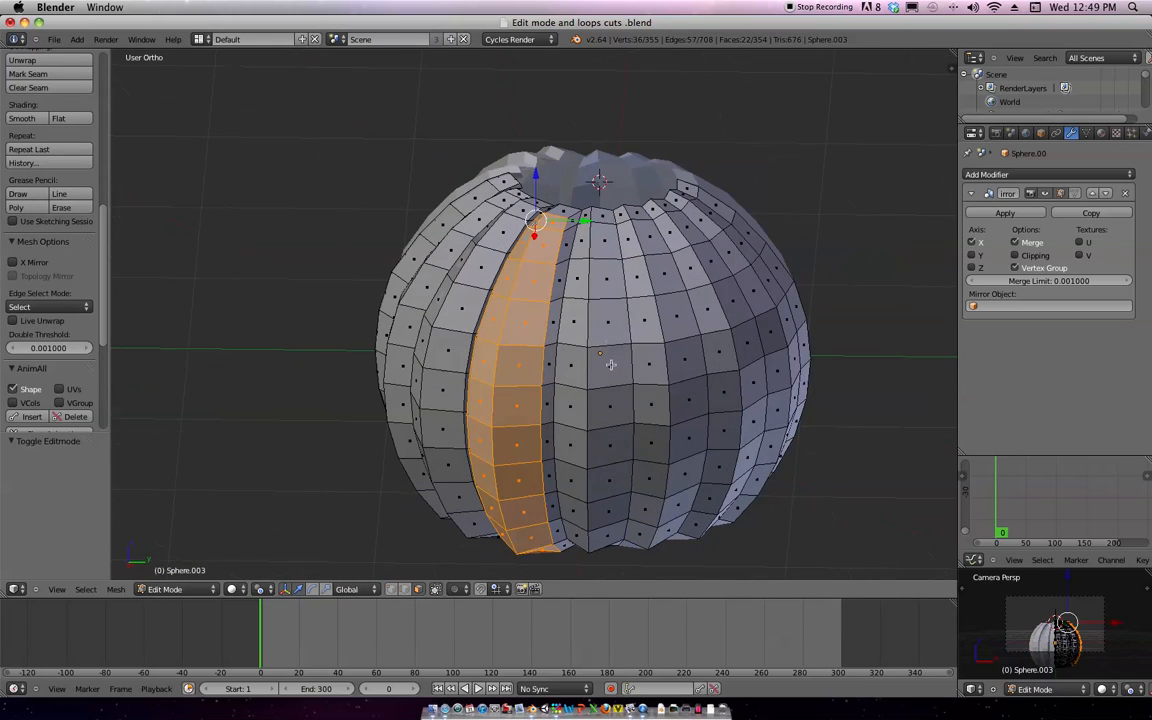
Extrude the two face strips of the following rib and move them along the Z axis
middle_drag(588, 285, 685, 305)
key(e)
click(688, 412)
key(g)
key(z)
click(700, 395)
Rotate this rib twice around Z and move it about 0.010 along X, 0.013 along Y and -0.006 along Z
key(r)
key(z)
click(667, 447)
key(r)
key(z)
click(704, 432)
key(g)
click(735, 403)
Extrude the next vertical face strips of the pumpkin and move the new rib outward from the surface
alt+right_click(693, 303)
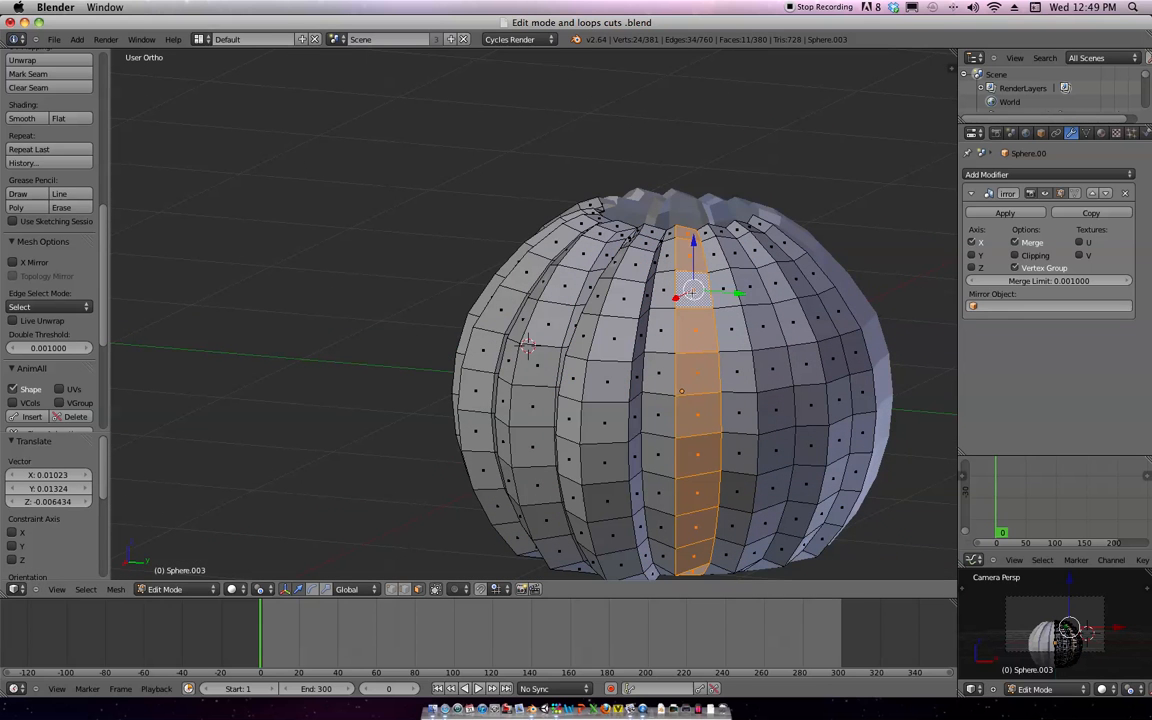
middle_drag(714, 358, 792, 383)
key(e)
click(795, 427)
key(g)
middle_drag(680, 400, 748, 378)
Rotate the new rib around the Z axis and reposition it against the neighbouring rib
key(ctrl+r)
click(805, 410)
click(818, 423)
middle_drag(818, 423, 771, 380)
key(r)
key(z)
click(768, 432)
key(g)
middle_drag(769, 432, 774, 326)
click(785, 416)
Refine the rib's placement with further moves and two more rotations around the Z axis
key(g)
click(789, 351)
key(g)
click(750, 382)
key(r)
key(z)
click(797, 411)
key(r)
key(z)
click(832, 391)
key(g)
click(851, 404)
Extrude the following two vertical face strips, shift the new rib and undo the last change
right_click(848, 300)
alt+right_click(852, 336)
right_click(833, 270)
key(e)
click(863, 330)
key(g)
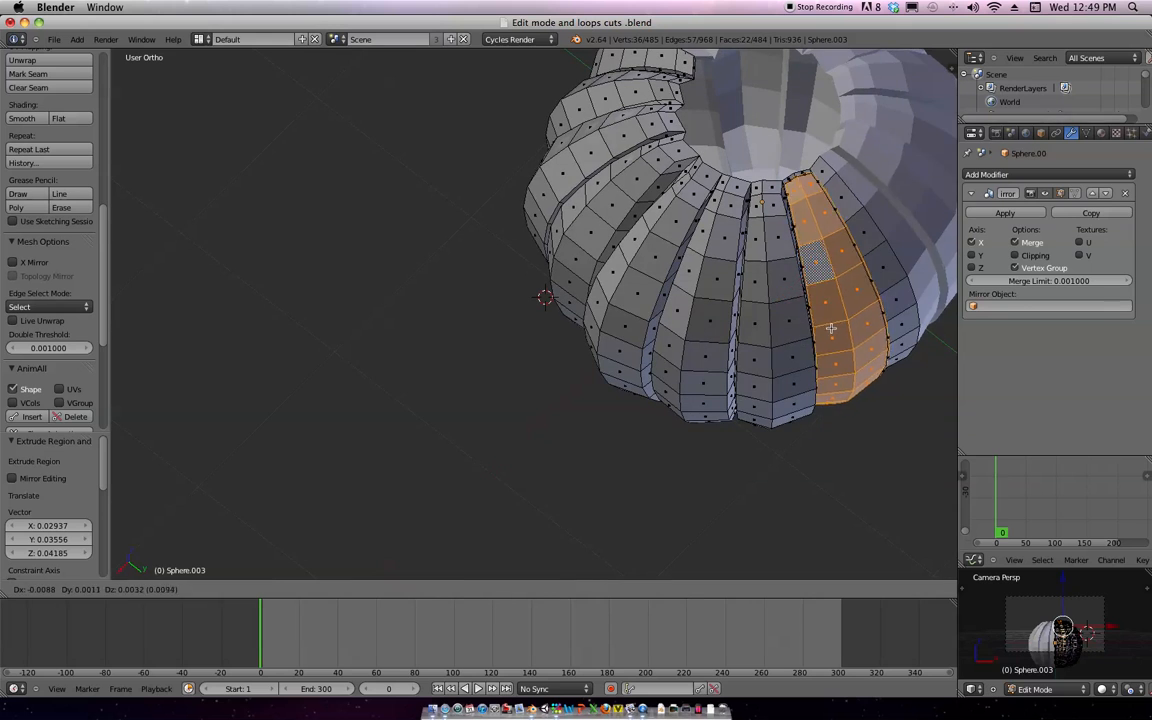
click(847, 337)
key(ctrl+z)
Rotate this rib twice around Z and shift it into place between its neighbours
middle_drag(847, 337, 845, 366)
key(r)
key(z)
click(838, 379)
key(g)
click(852, 364)
key(g)
click(845, 366)
key(r)
key(z)
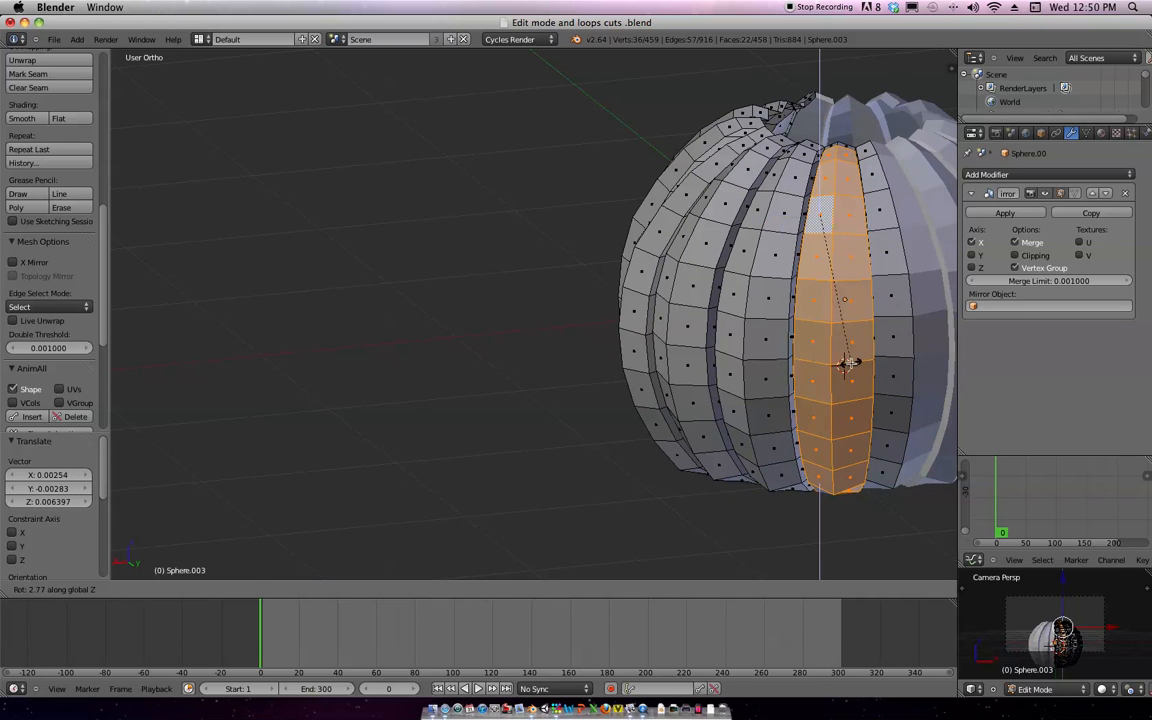
click(848, 360)
middle_drag(848, 360, 618, 359)
key(g)
click(820, 390)
Extrude the last single face strip beside the mirror seam, move it into place and return to Object Mode
right_click(687, 211)
alt+right_click(687, 210)
key(e)
click(756, 390)
key(g)
click(718, 318)
key(g)
click(644, 368)
key(Tab)
Add a plane under the pumpkin, moved -0.621 along Z, and scale it by 2.554 as the floor
key(shift+a)
mouse_move(600, 373)
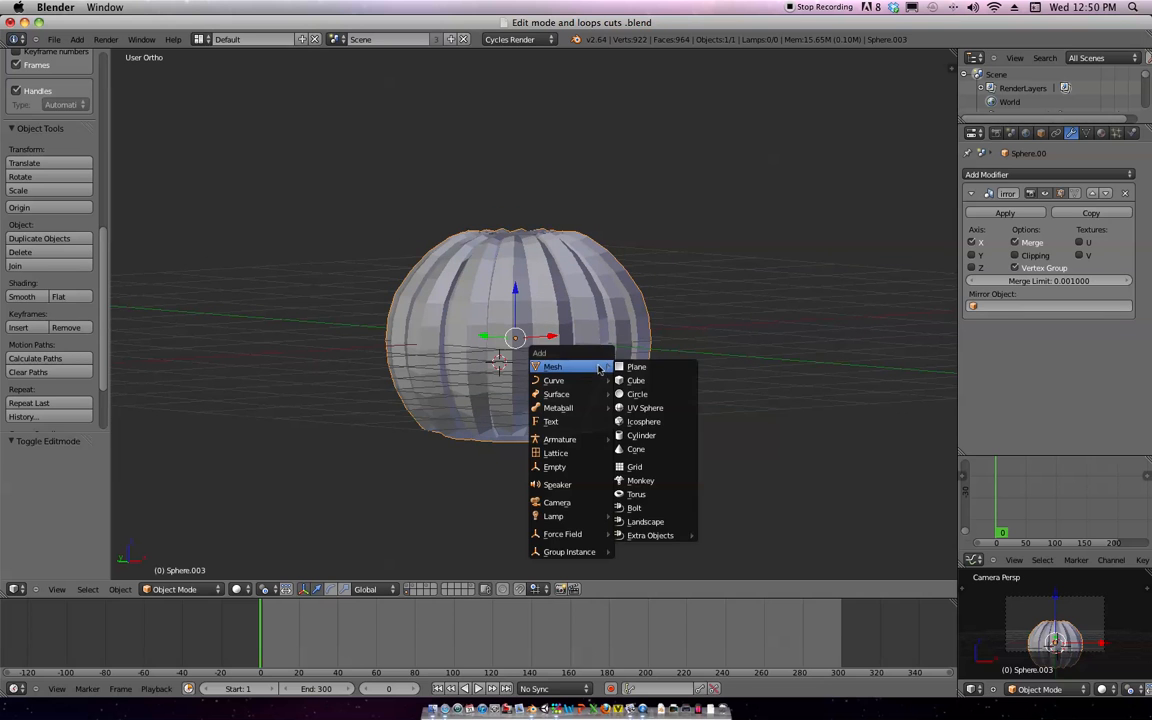
click(636, 369)
key(g)
key(z)
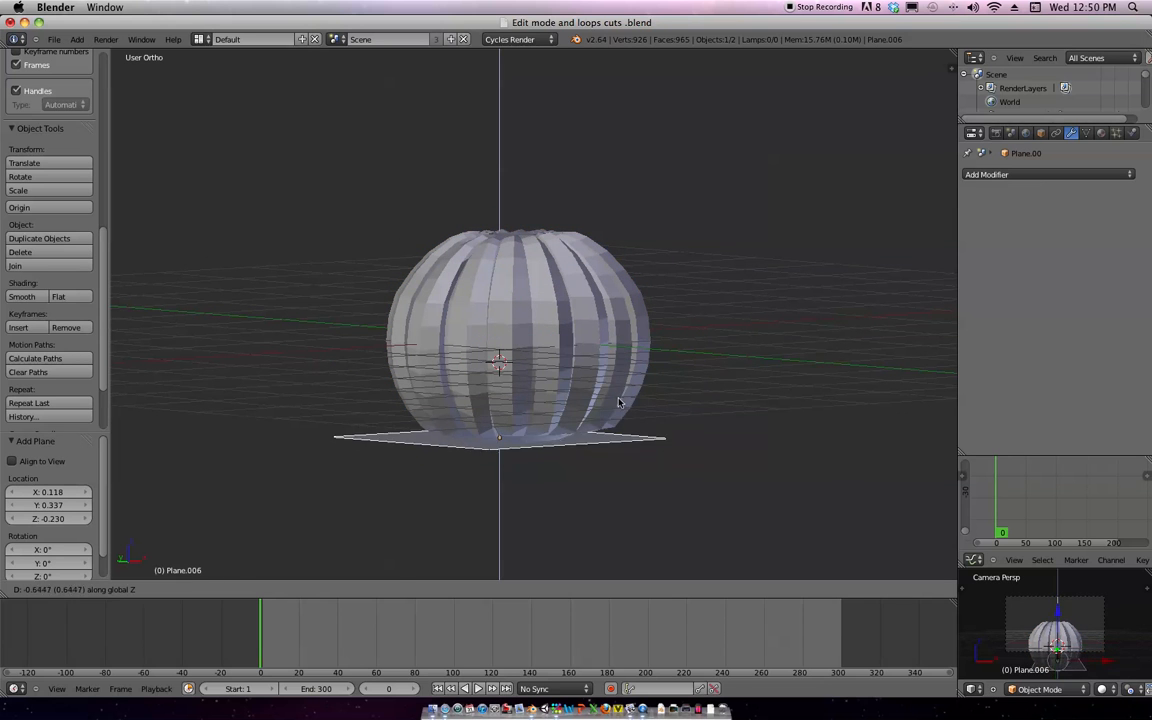
click(640, 374)
key(KP_1)
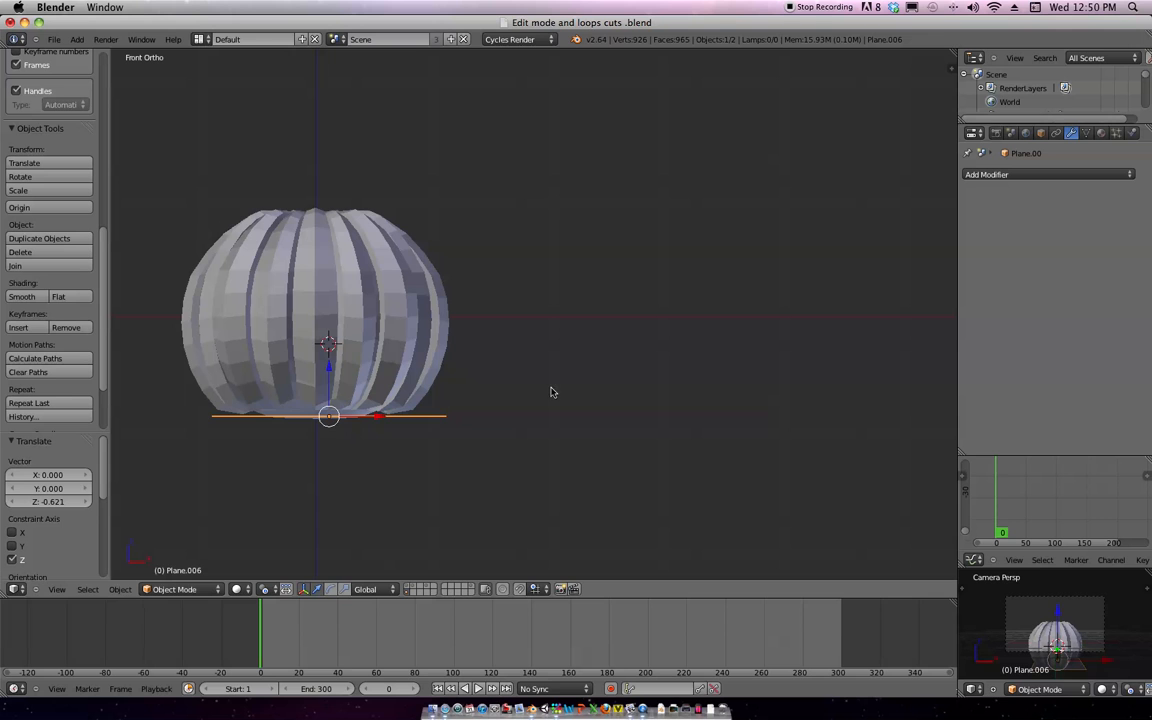
key(s)
click(837, 344)
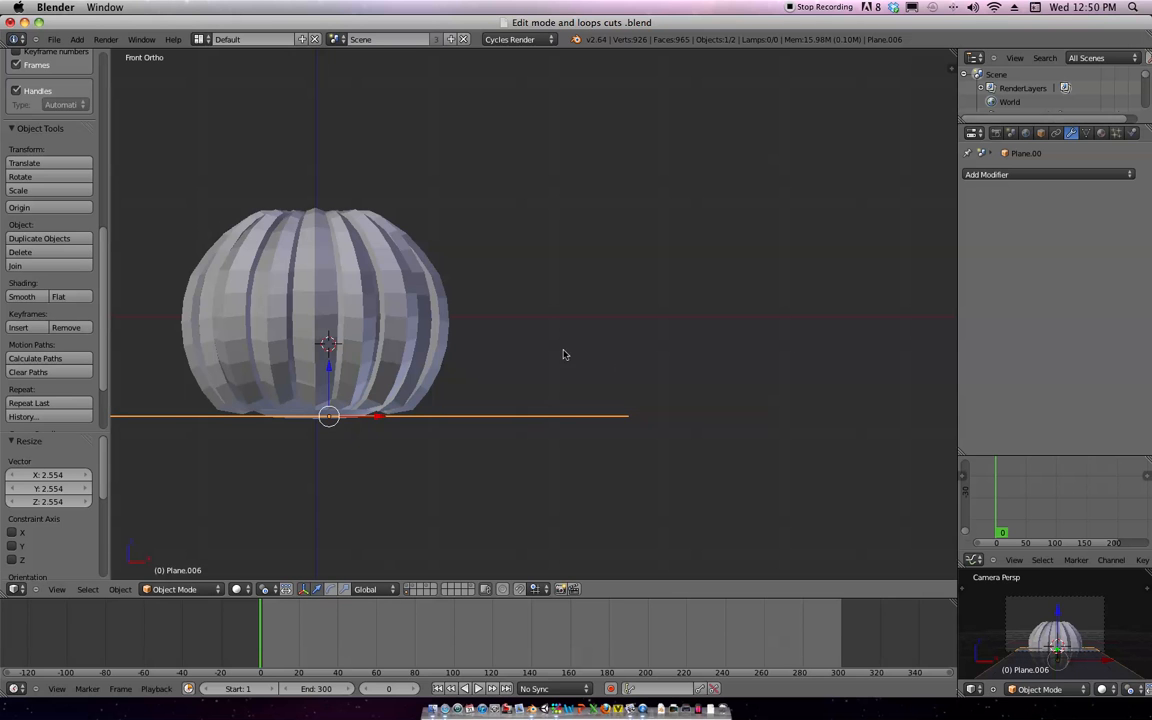
Centre the floor plane by snapping it to the 3D cursor at the world origin and move it -0.904 along Z
key(Home)
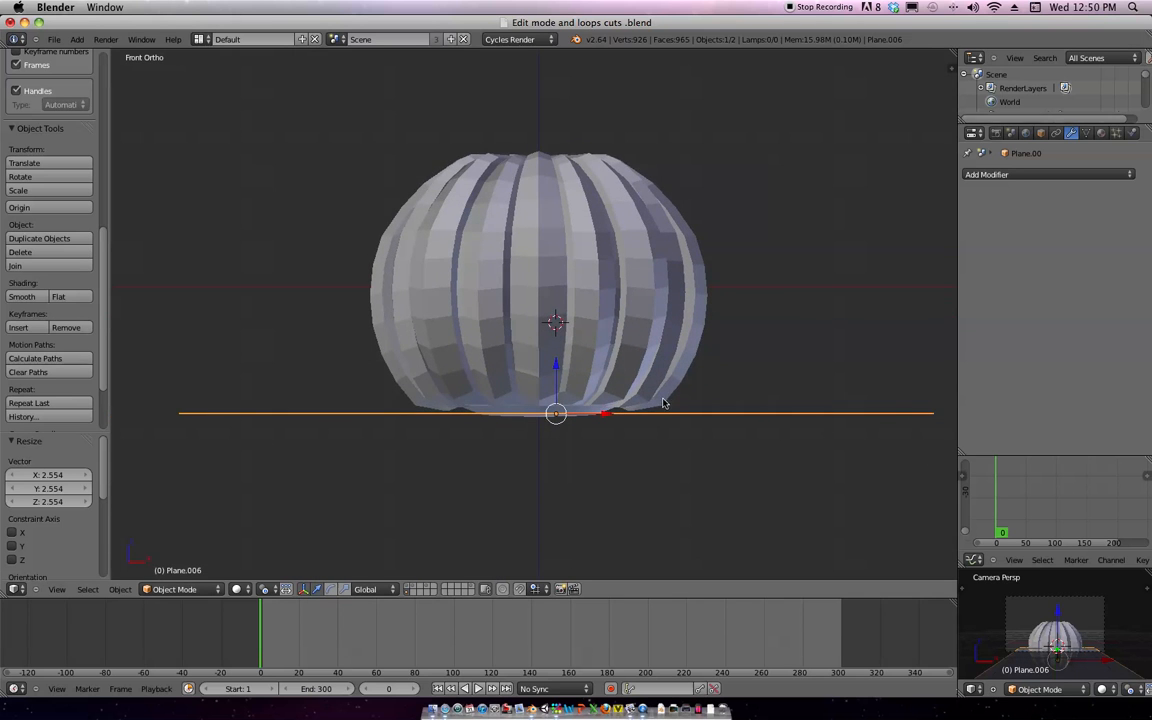
scroll(669, 402, down, 4)
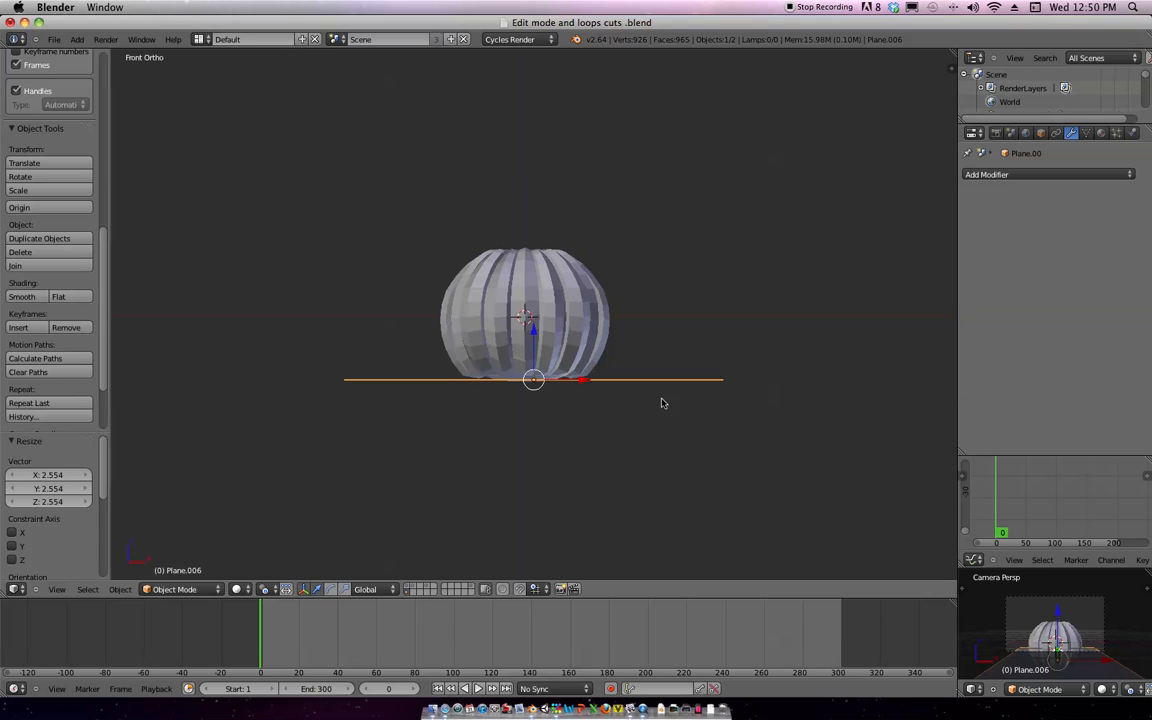
key(shift+a)
key(Escape)
key(shift+s)
click(563, 412)
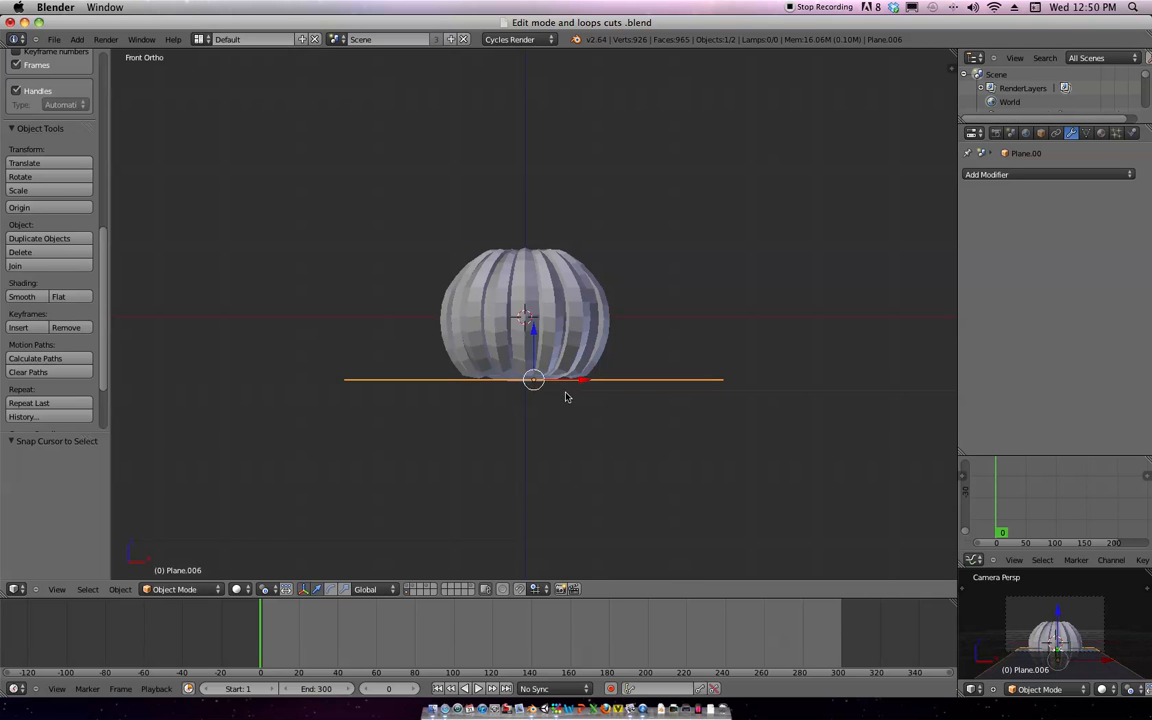
key(shift+s)
click(573, 373)
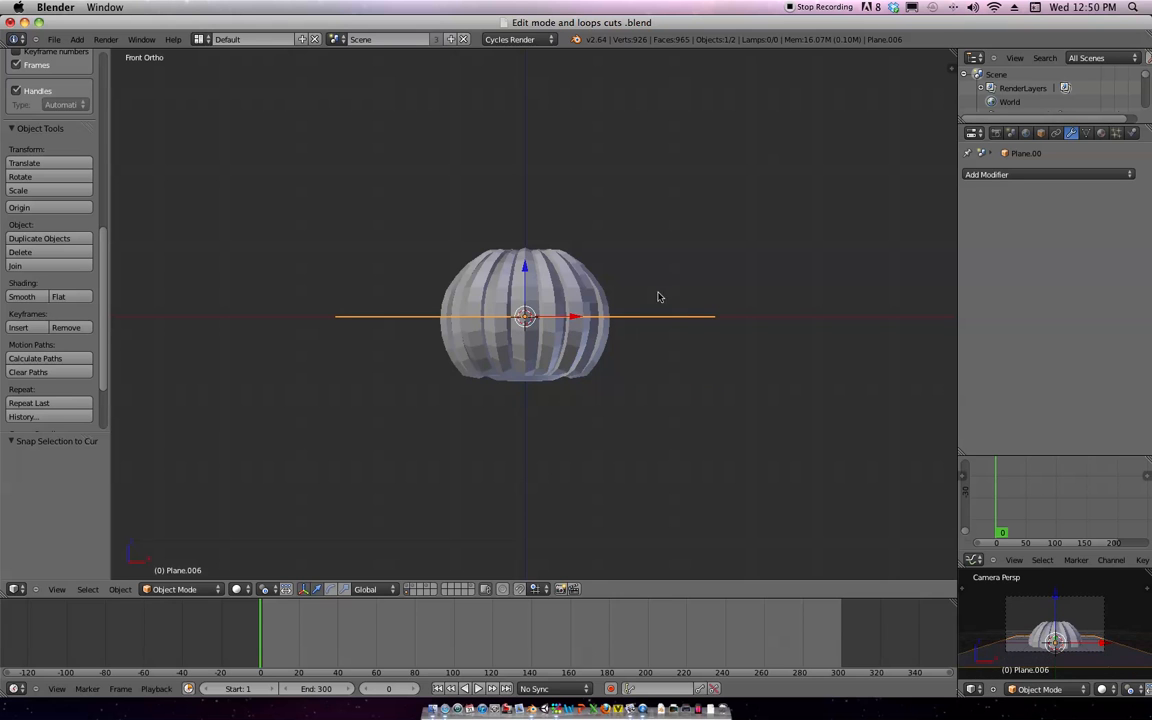
key(g)
key(z)
click(647, 355)
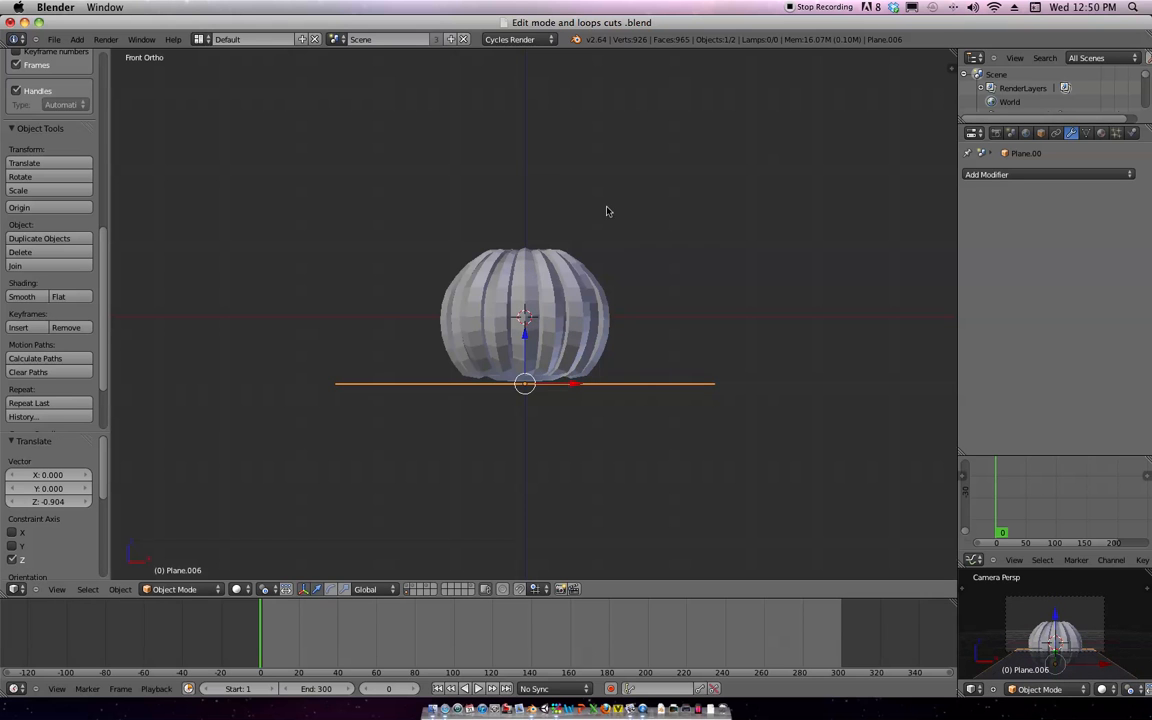
Duplicate the floor plane straight up along Z above the pumpkin and scale the copy by 0.744
key(shift+d)
key(z)
click(650, 103)
middle_drag(650, 103, 862, 215)
key(s)
click(738, 207)
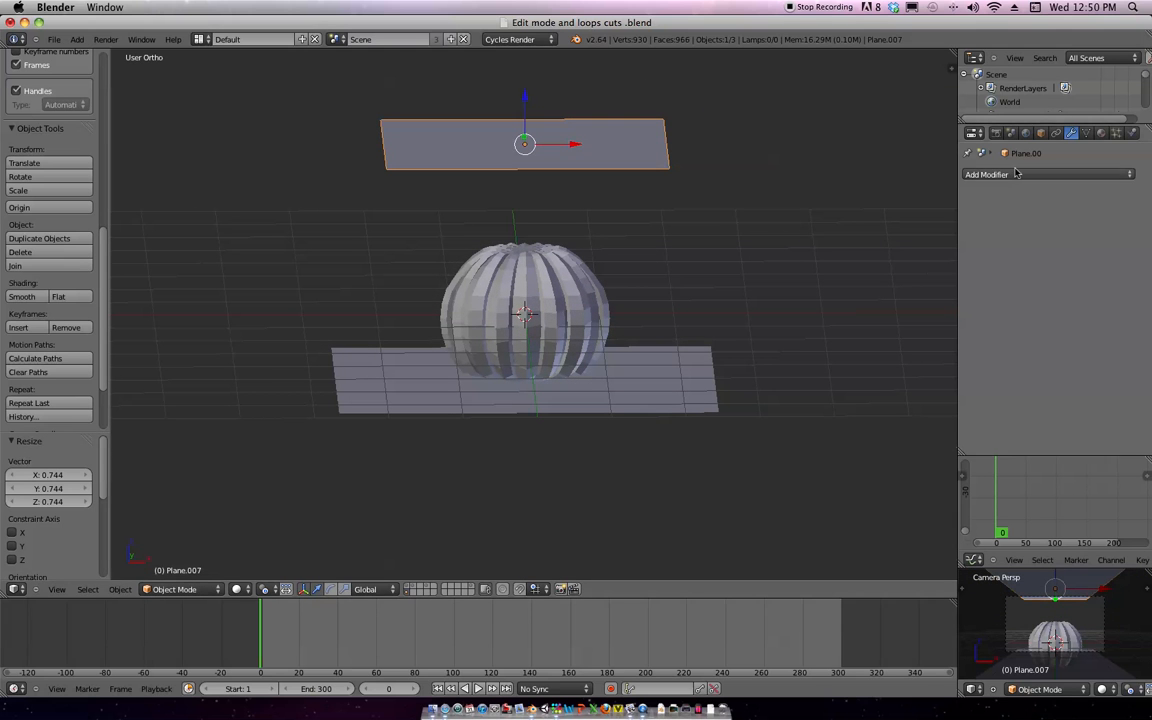
Give the upper plane a new material with an Emission surface and display the viewport in rendered shading
click(1102, 133)
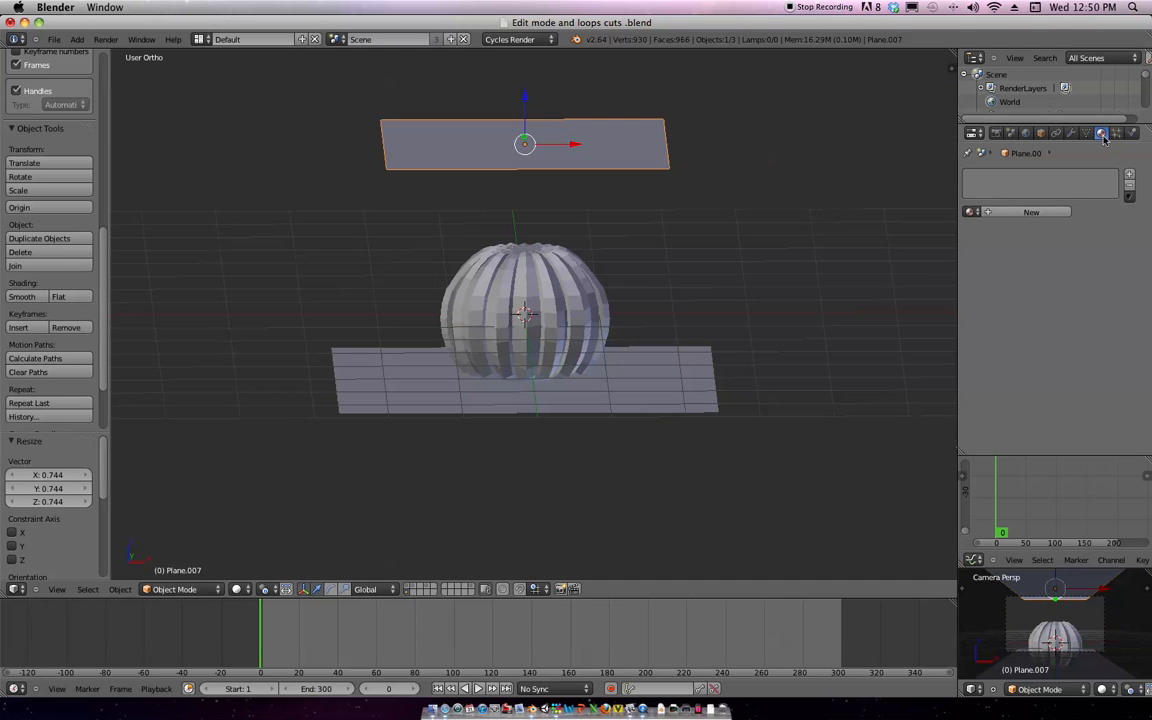
click(1053, 213)
click(1060, 248)
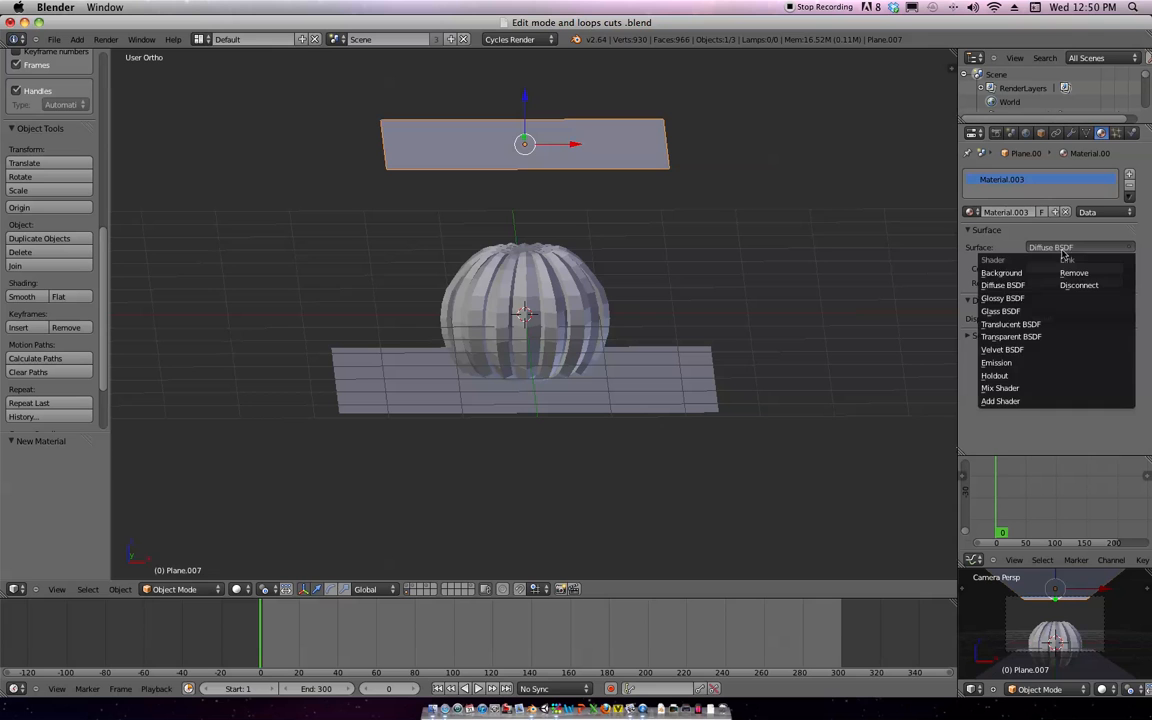
click(1005, 363)
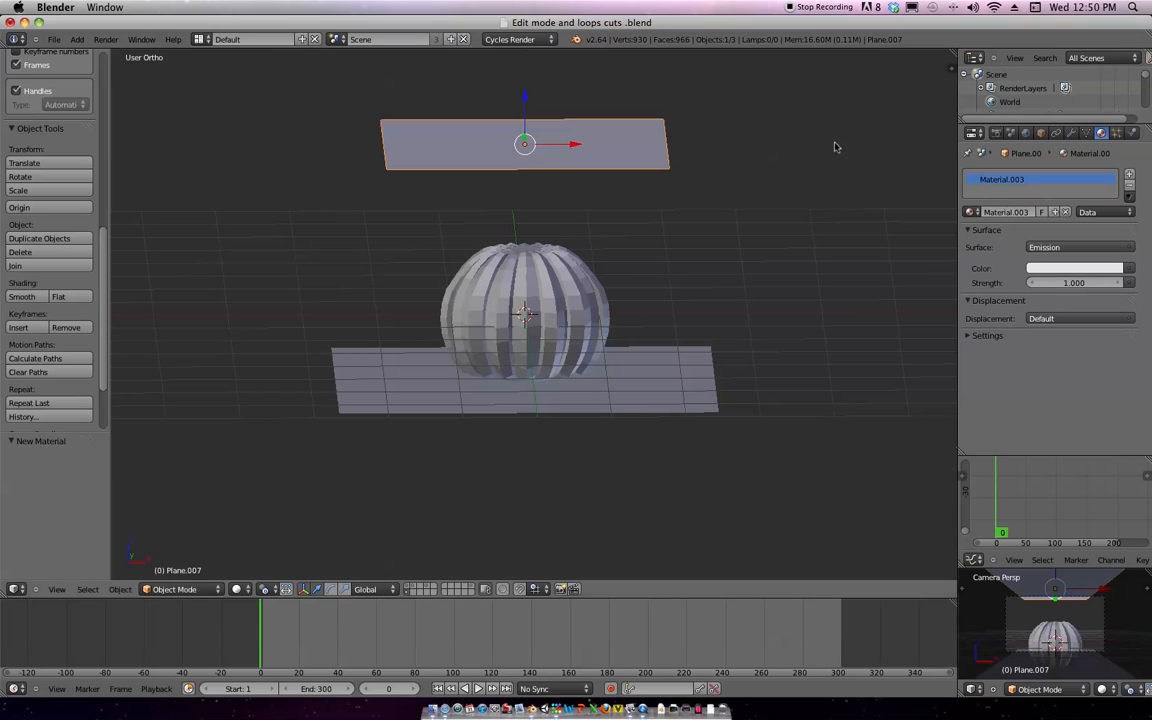
click(238, 589)
click(283, 503)
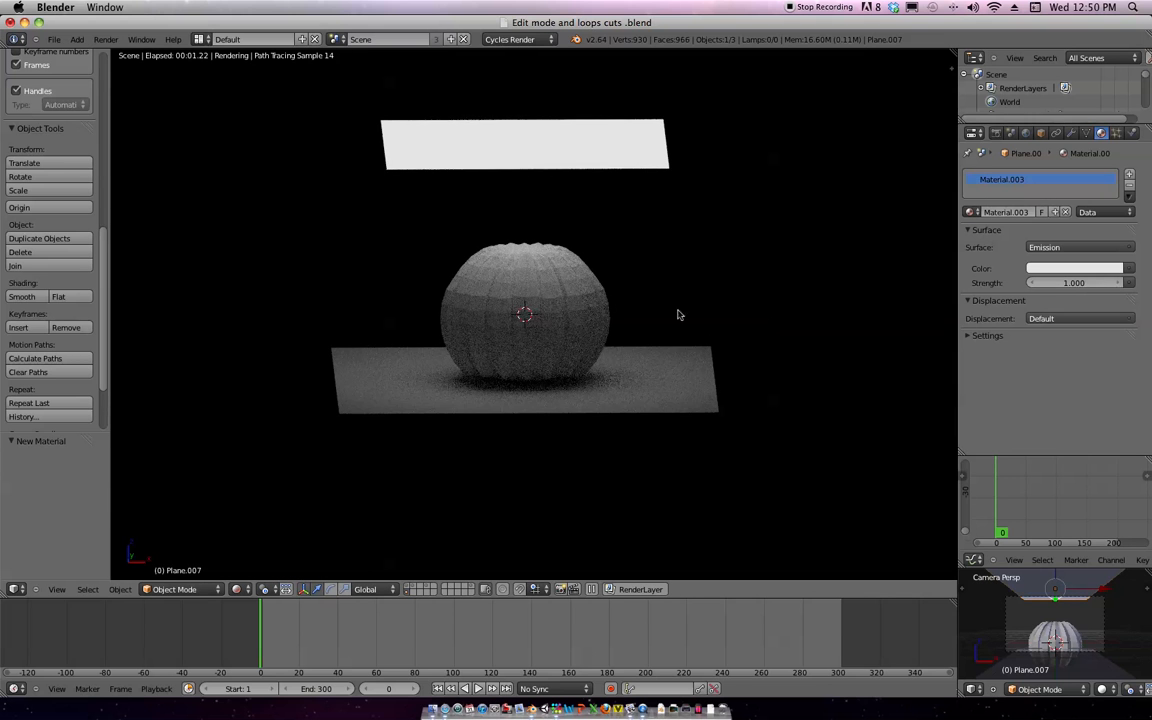
Shade the pumpkin smooth and inspect its ribs from several angles in the rendered view
right_click(558, 313)
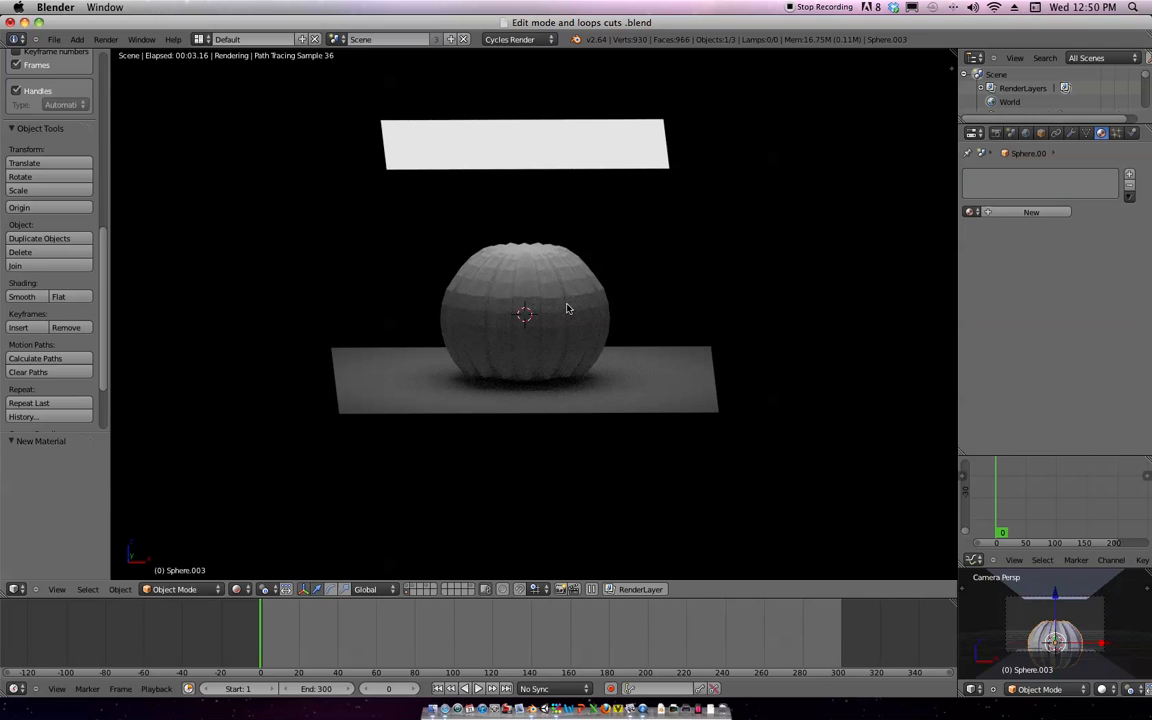
click(35, 300)
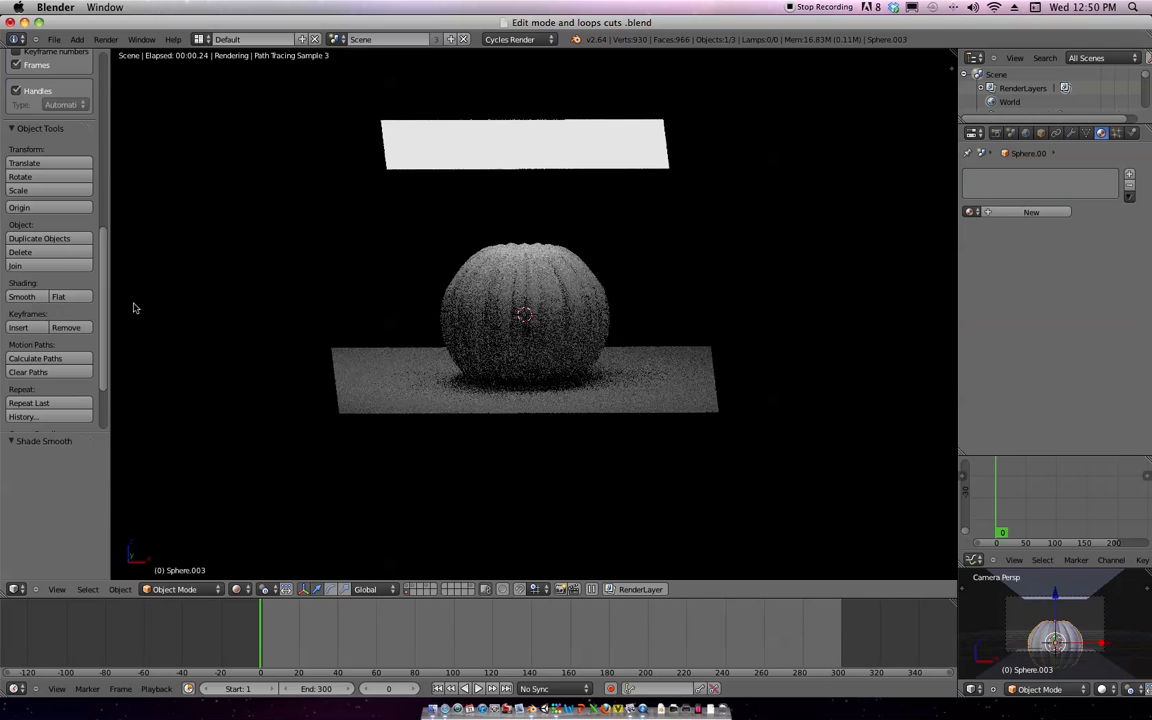
scroll(761, 352, up, 3)
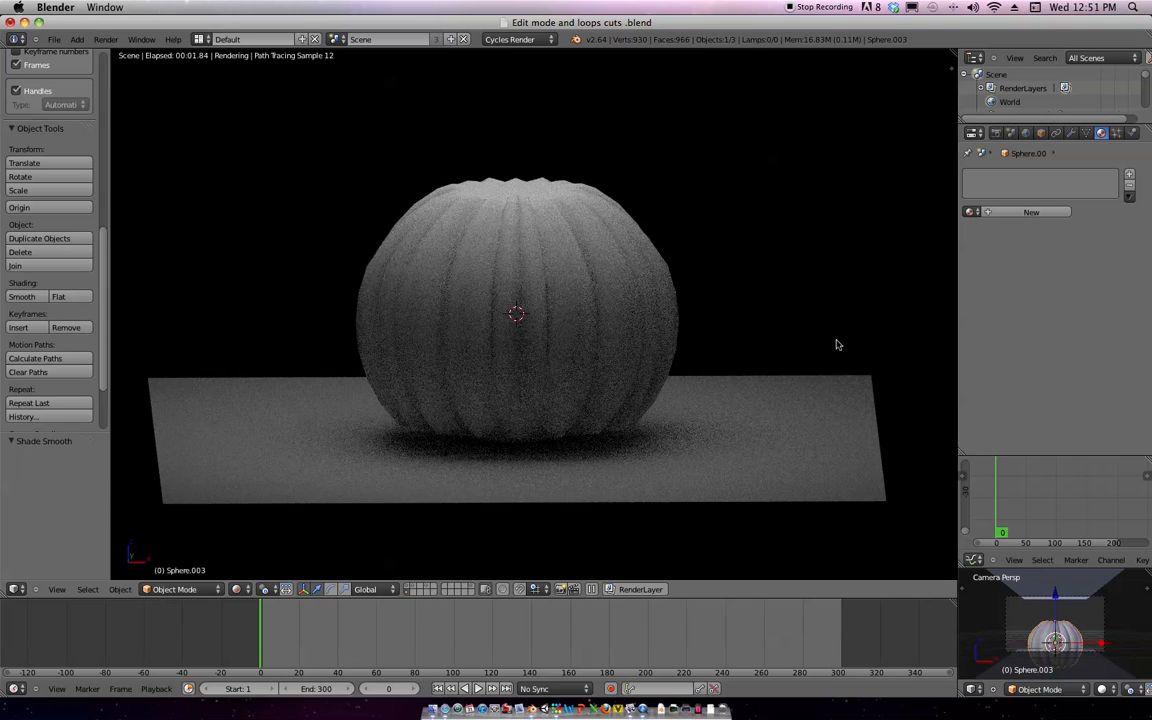
middle_drag(628, 329, 620, 458)
middle_drag(488, 381, 619, 406)
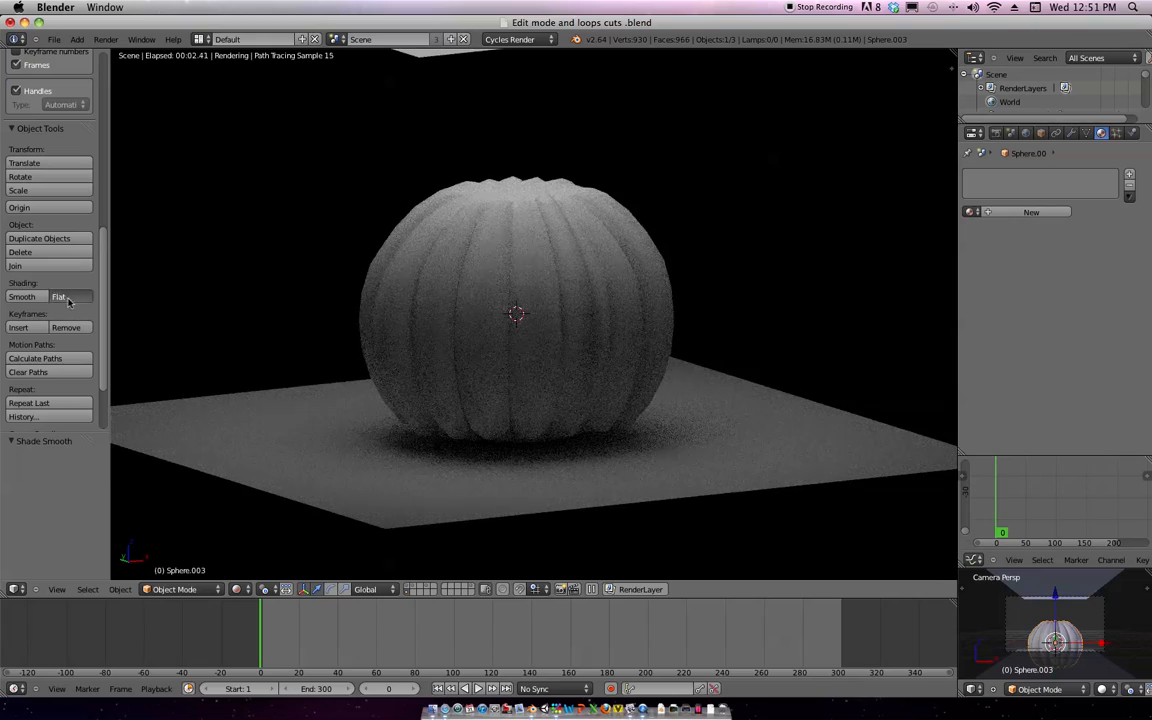
Set the pumpkin to flat shading and show it in solid display from the front
click(62, 298)
key(z)
key(z)
key(KP_5)
middle_drag(714, 350, 617, 368)
scroll(666, 360, up, 3)
key(KP_1)
scroll(660, 366, down, 1)
Switch the pumpkin's mesh selection to vertices in Edit Mode and examine its bottom edge
key(Tab)
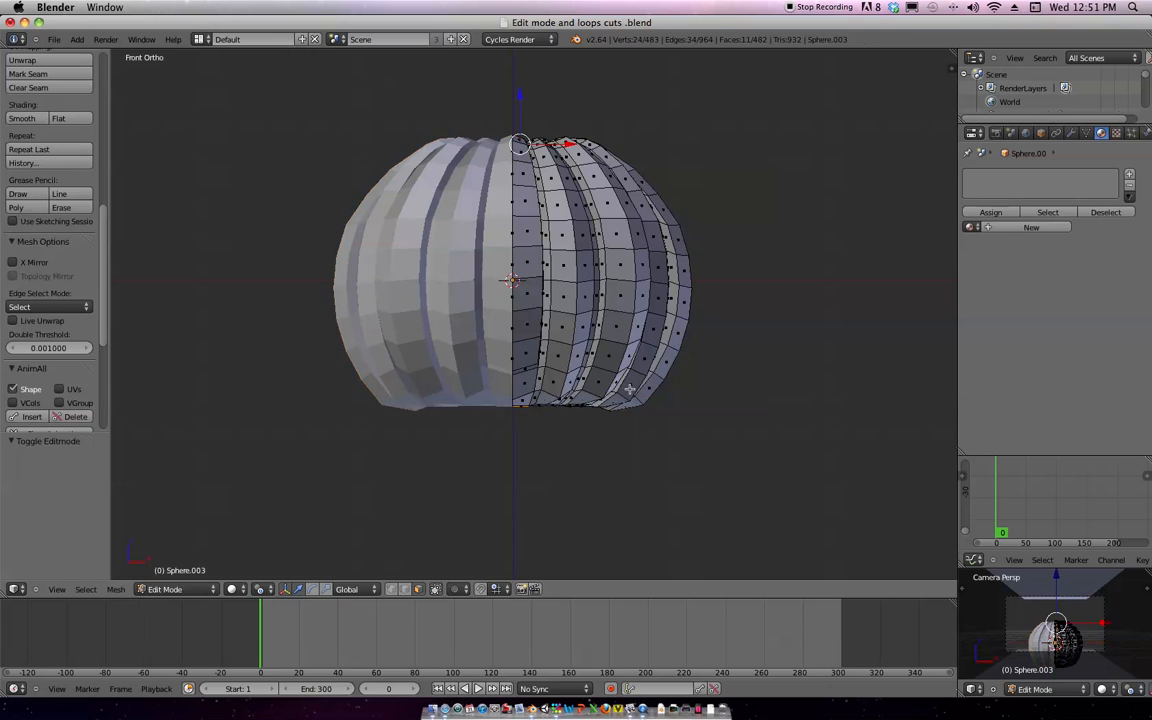
scroll(628, 408, up, 3)
key(ctrl+Tab)
click(645, 383)
scroll(685, 381, up, 3)
middle_drag(481, 460, 595, 384)
key(Tab)
scroll(600, 390, down, 4)
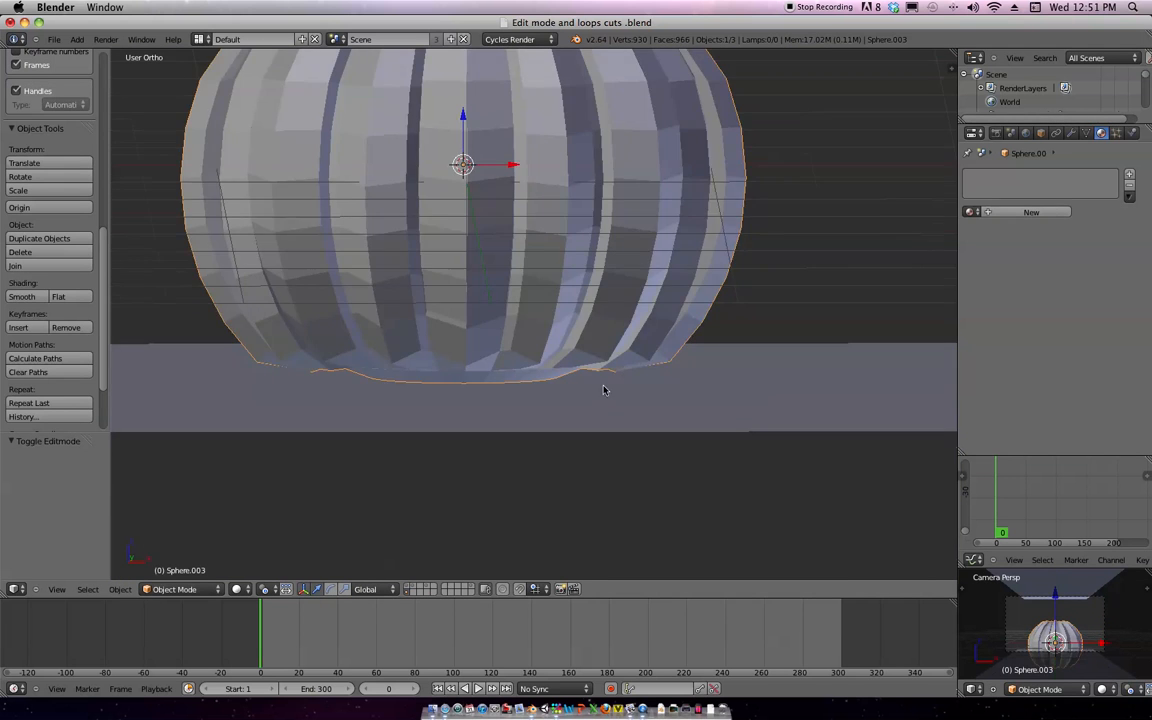
Hide the floor plane and the emissive plane above the pumpkin
right_click(643, 363)
key(h)
scroll(700, 330, down, 5)
shift+middle_drag(599, 170, 589, 252)
right_click(590, 242)
key(h)
scroll(663, 296, up, 5)
Select the pumpkin and examine the bottom of its mesh in Edit Mode
right_click(586, 391)
key(Tab)
scroll(647, 380, up, 3)
middle_drag(647, 380, 697, 292)
key(Tab)
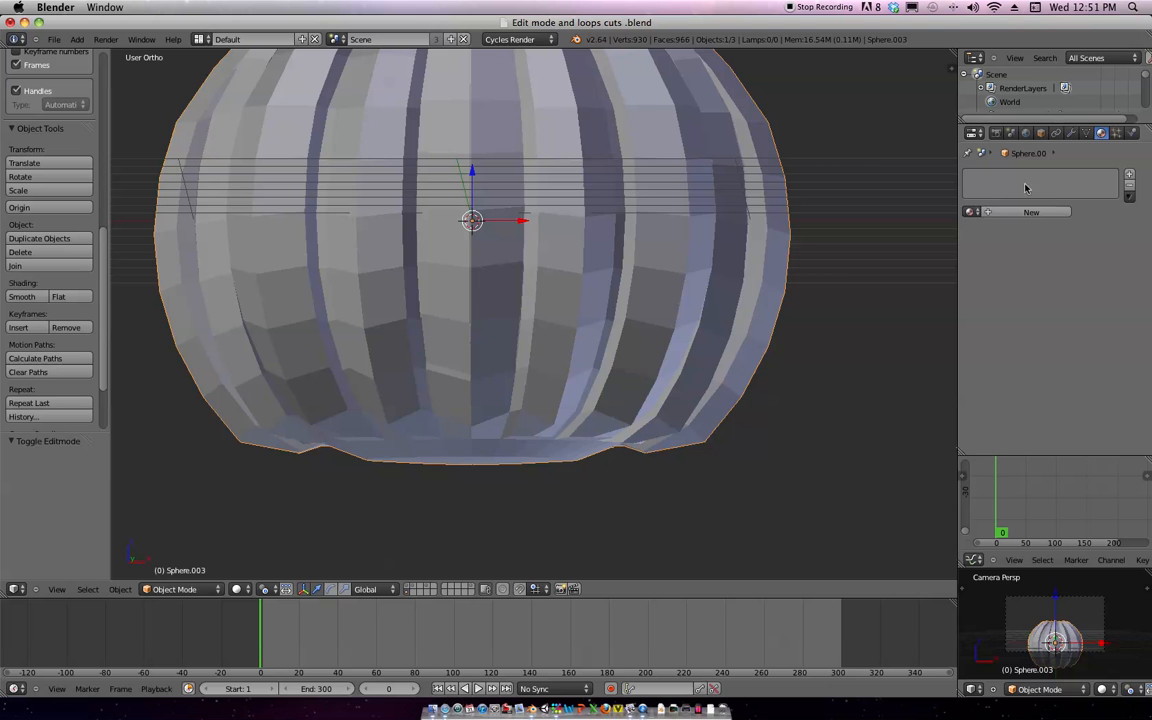
Add a Subdivision Surface modifier to the pumpkin and inspect the ribs up close
click(1071, 134)
click(1043, 175)
click(881, 366)
scroll(735, 360, down, 5)
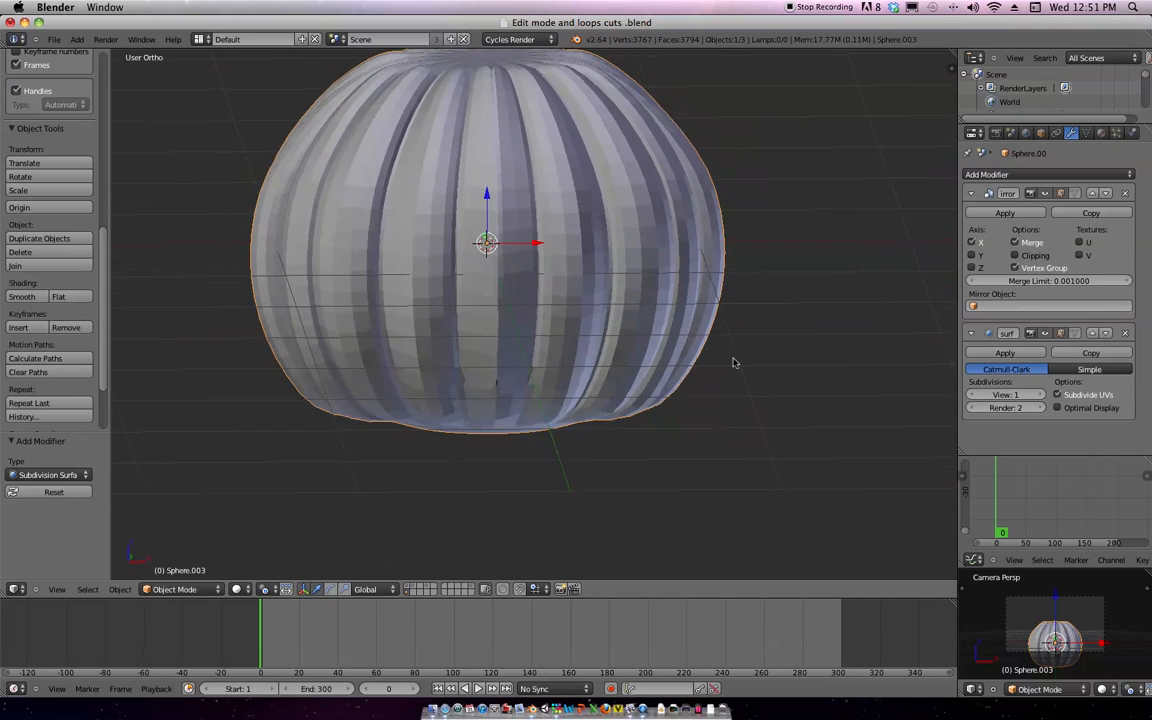
middle_drag(732, 325, 741, 353)
scroll(741, 353, up, 6)
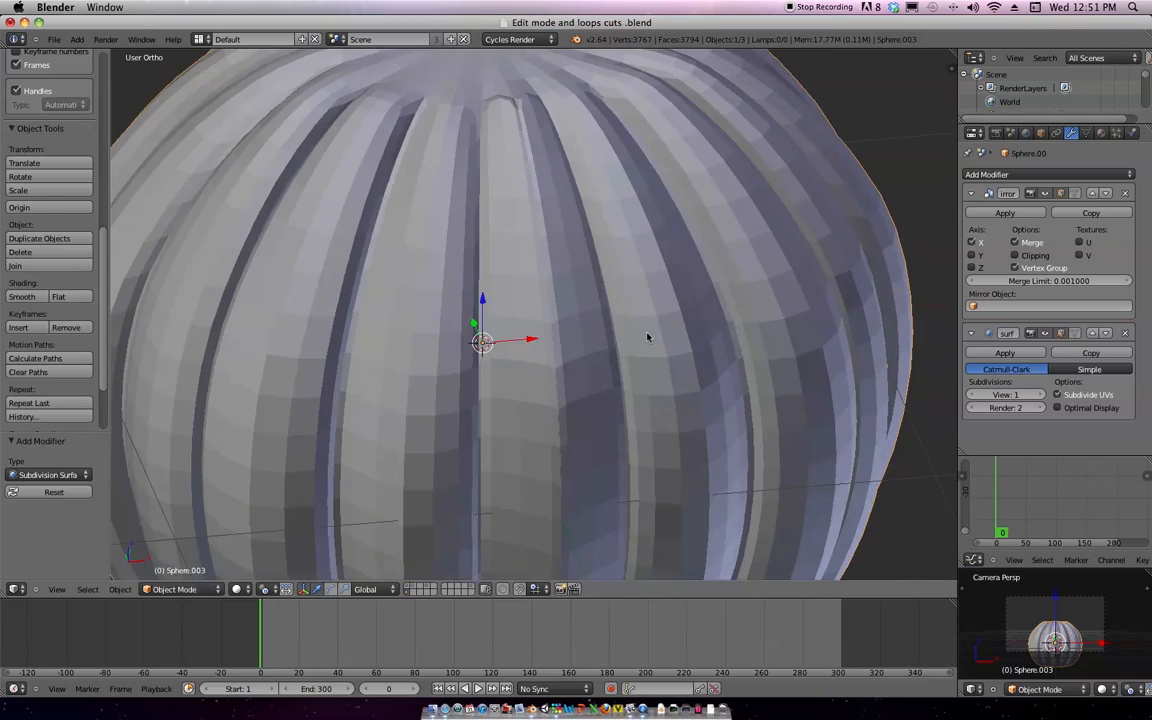
Show the pumpkin's mesh as wireframe in Edit Mode, clear the selection and select the face loop near the mirror seam
key(Tab)
mouse_move(481, 342)
middle_down()
mouse_move(729, 262)
mouse_move(692, 272)
middle_up()
key(z)
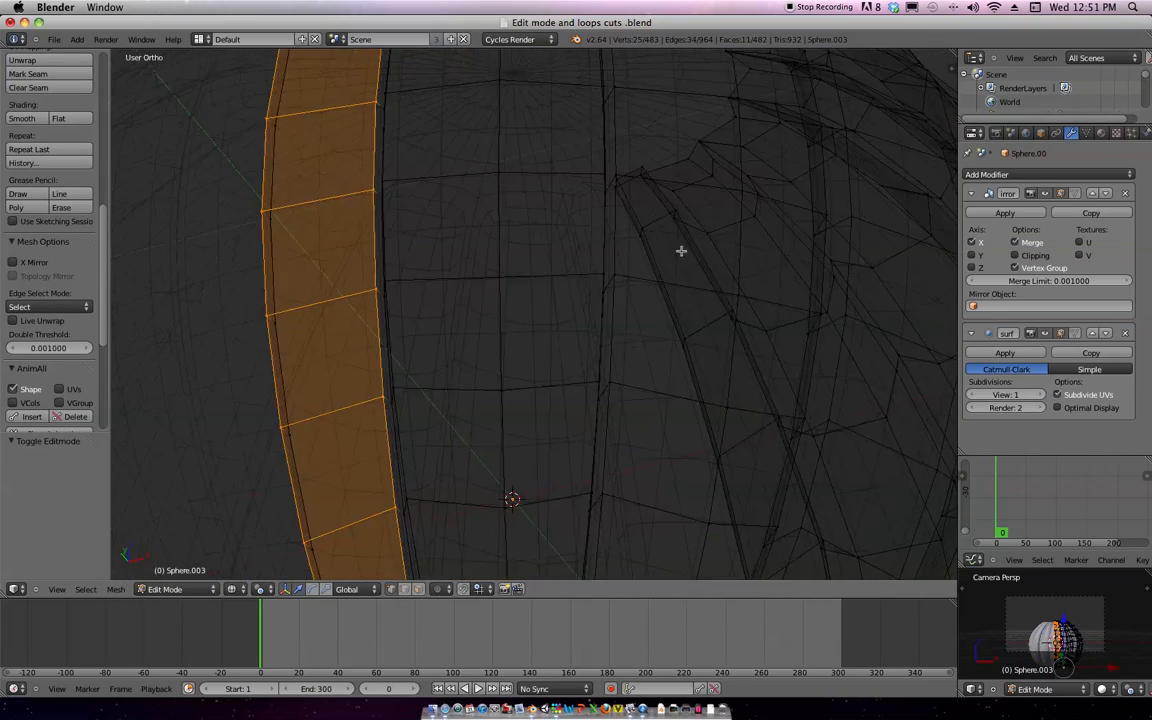
key(a)
alt+right_click(639, 232)
middle_drag(640, 234, 679, 267)
scroll(805, 217, down, 3)
middle_drag(805, 217, 674, 267)
scroll(784, 231, down, 3)
middle_drag(784, 231, 634, 457)
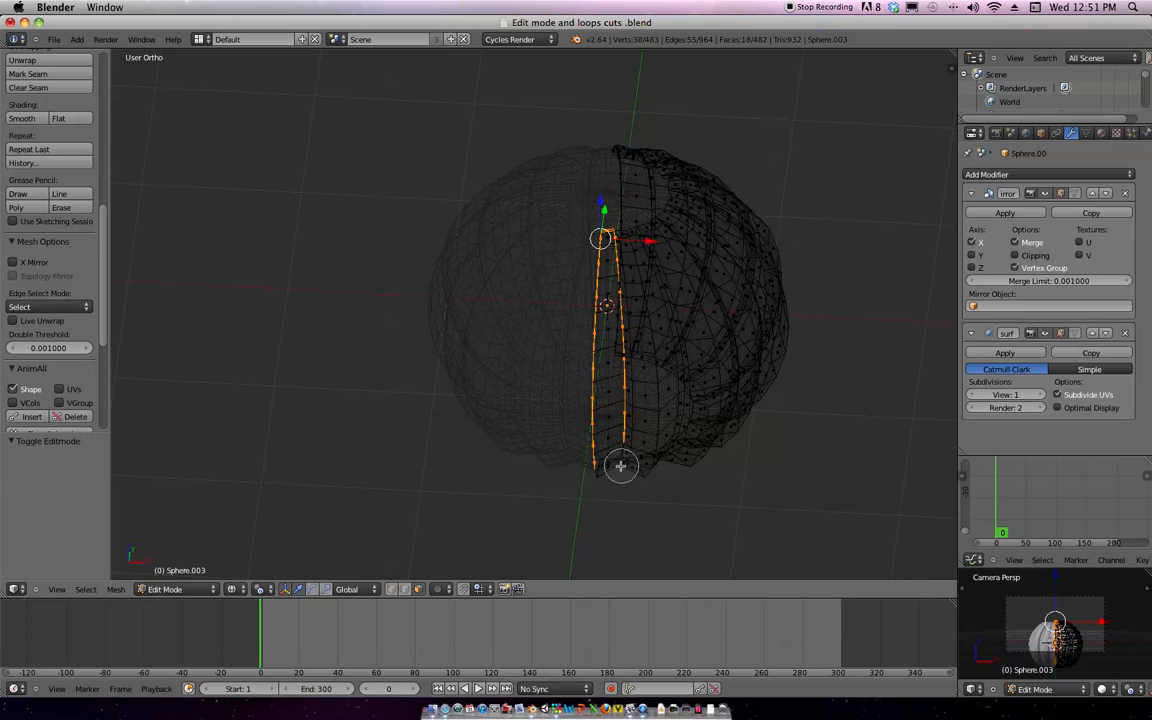
middle_drag(656, 263, 787, 265)
Dissolve the selected face loop near the mirror seam and delete the merged face
key(x)
click(668, 427)
key(x)
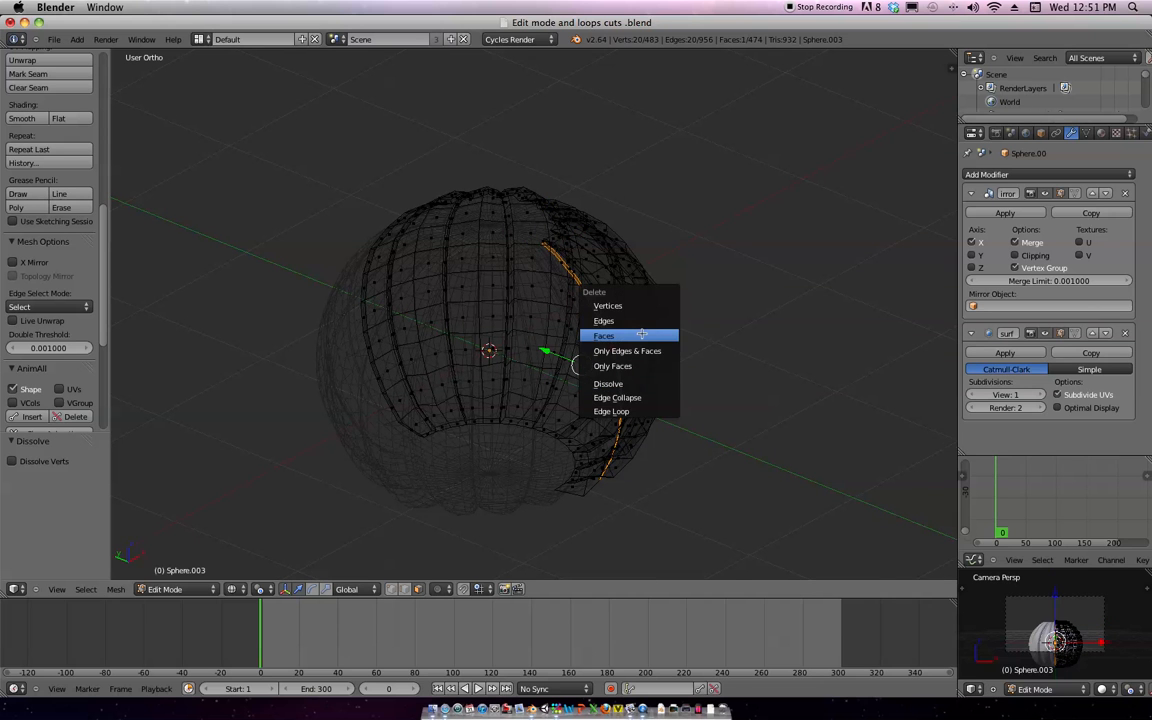
click(641, 334)
mouse_move(661, 329)
middle_down()
mouse_move(648, 345)
mouse_move(627, 321)
mouse_move(621, 364)
mouse_move(589, 336)
middle_up()
Restore solid shading, switch to edge select mode in Edit Mode and select the edge loop along the pumpkin's mirror seam
key(z)
key(Tab)
scroll(575, 385, up, 7)
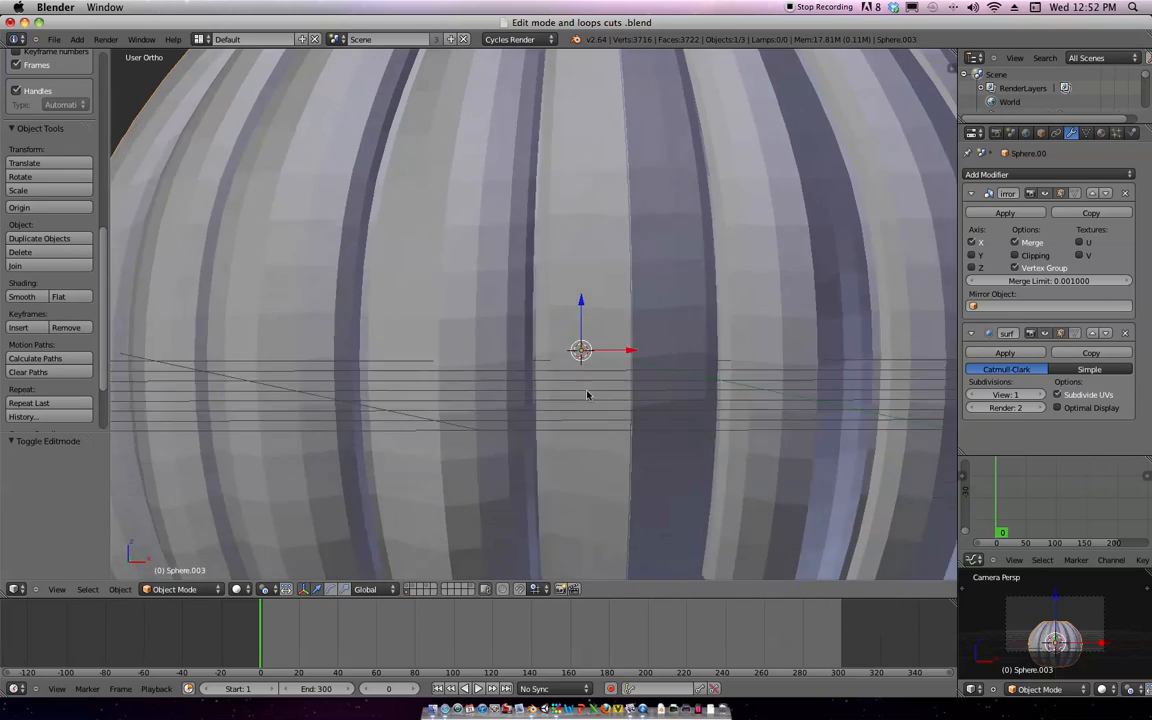
middle_drag(587, 394, 565, 360)
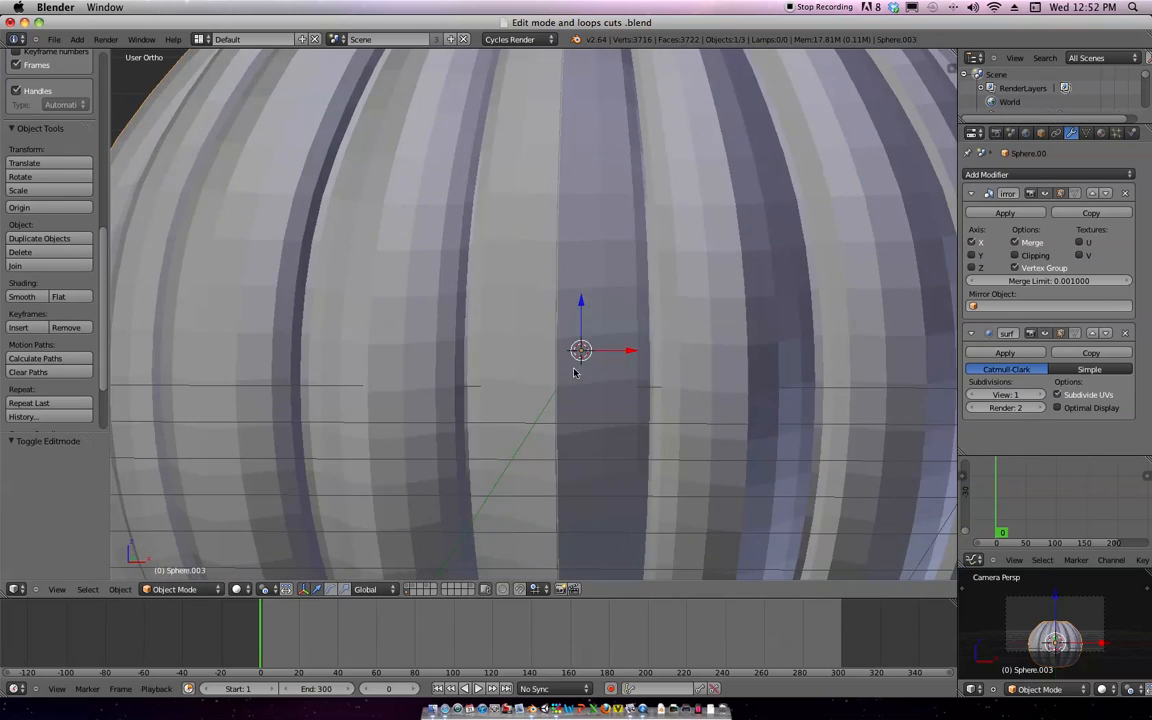
key(Tab)
key(ctrl+Tab)
click(560, 355)
alt+right_click(560, 334)
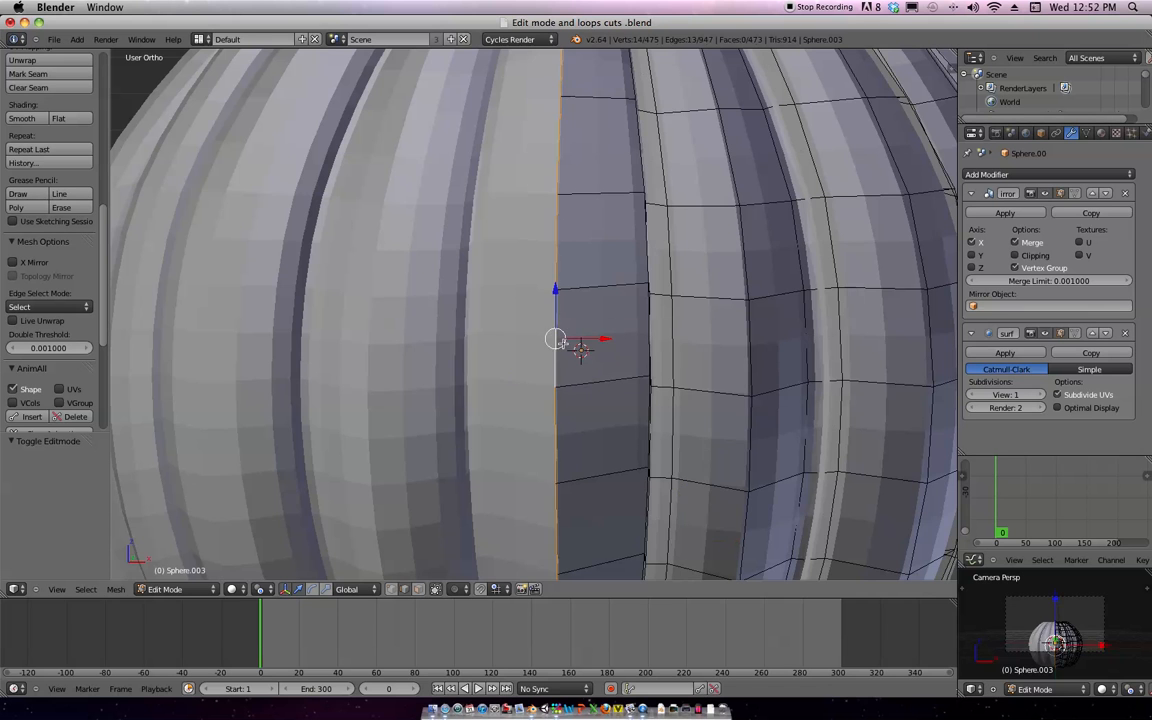
Enable Clipping on the Mirror modifier and move the seam edge loop along X to close the gap at the mirror plane
scroll(657, 305, down, 5)
key(g)
key(x)
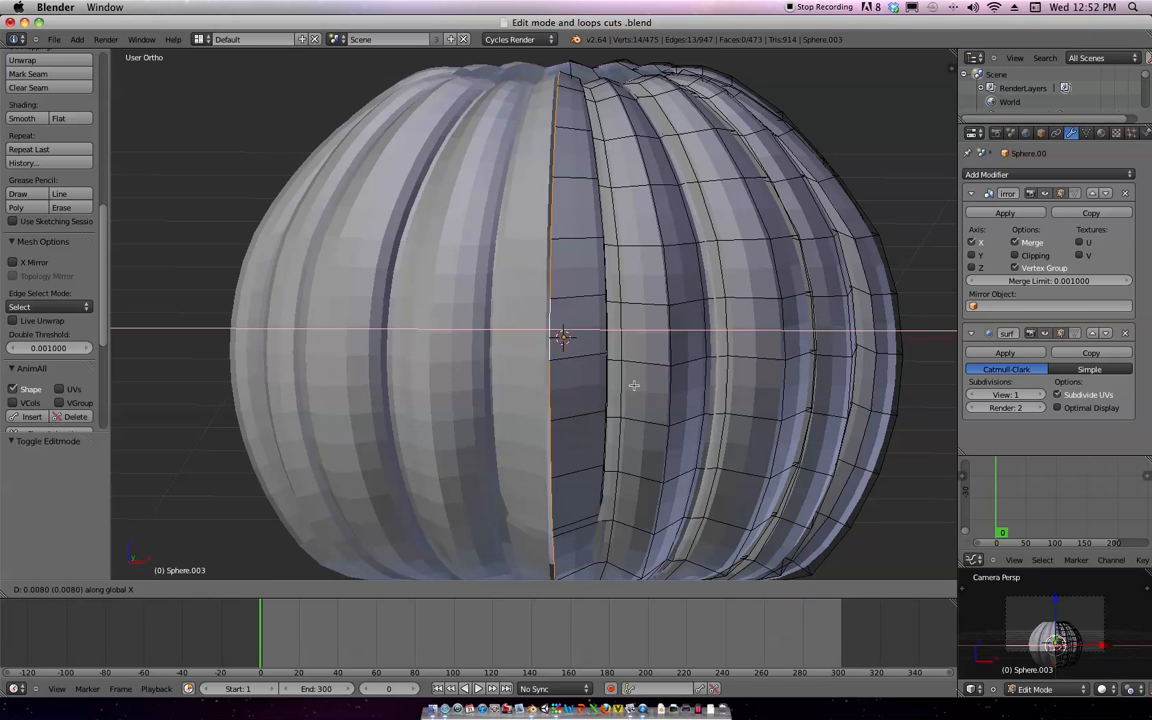
click(633, 386)
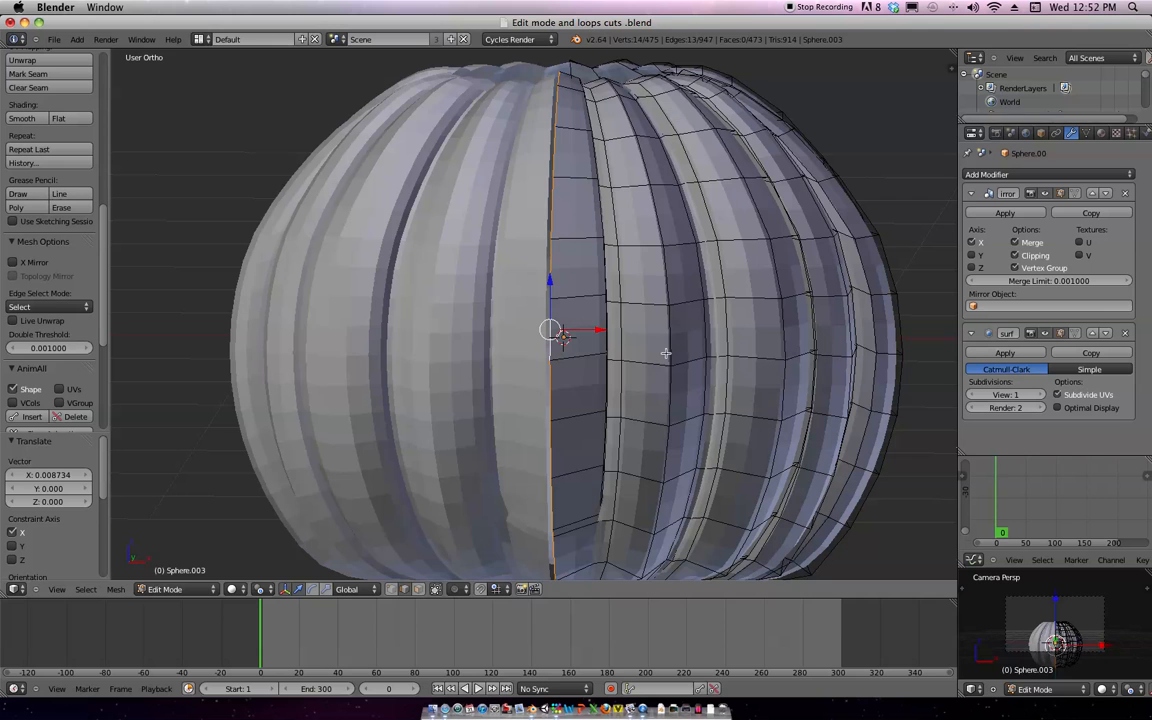
key(g)
key(x)
click(656, 355)
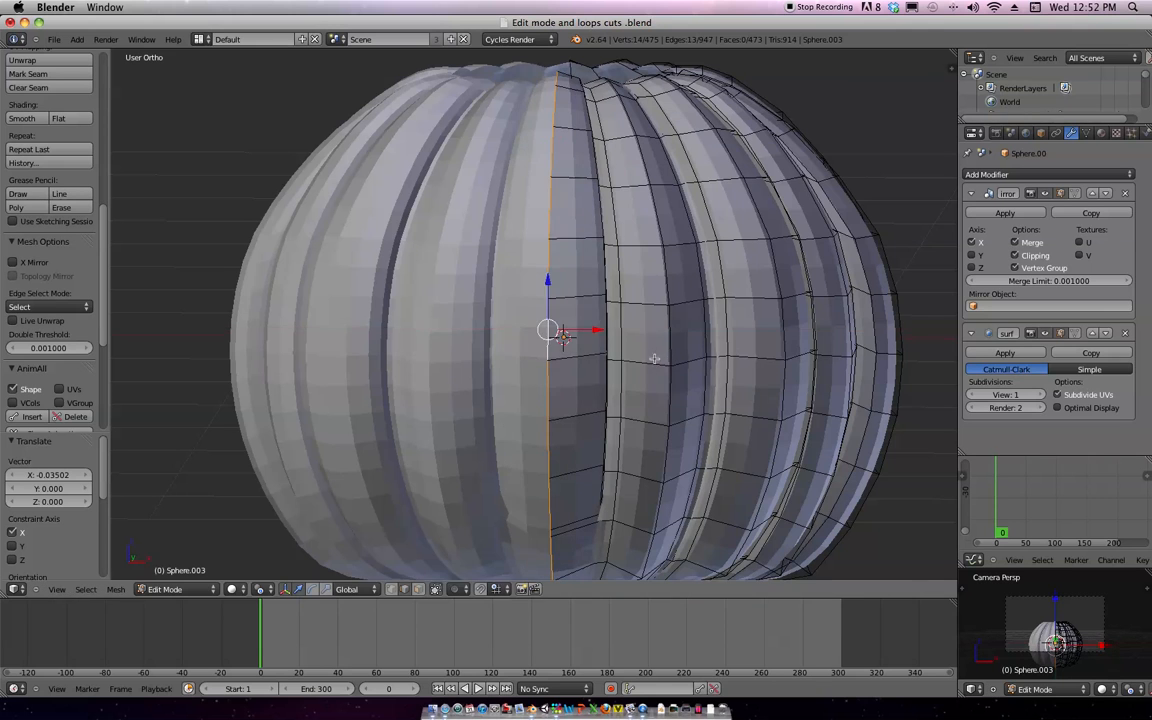
Turn off the Subdivision Surface display in Edit Mode and view the pumpkin straight from the front
middle_drag(656, 355, 661, 381)
scroll(661, 381, down, 5)
mouse_move(717, 303)
middle_down()
mouse_move(769, 327)
mouse_move(761, 278)
mouse_move(777, 280)
mouse_move(728, 315)
mouse_move(697, 298)
middle_up()
scroll(697, 298, up, 1)
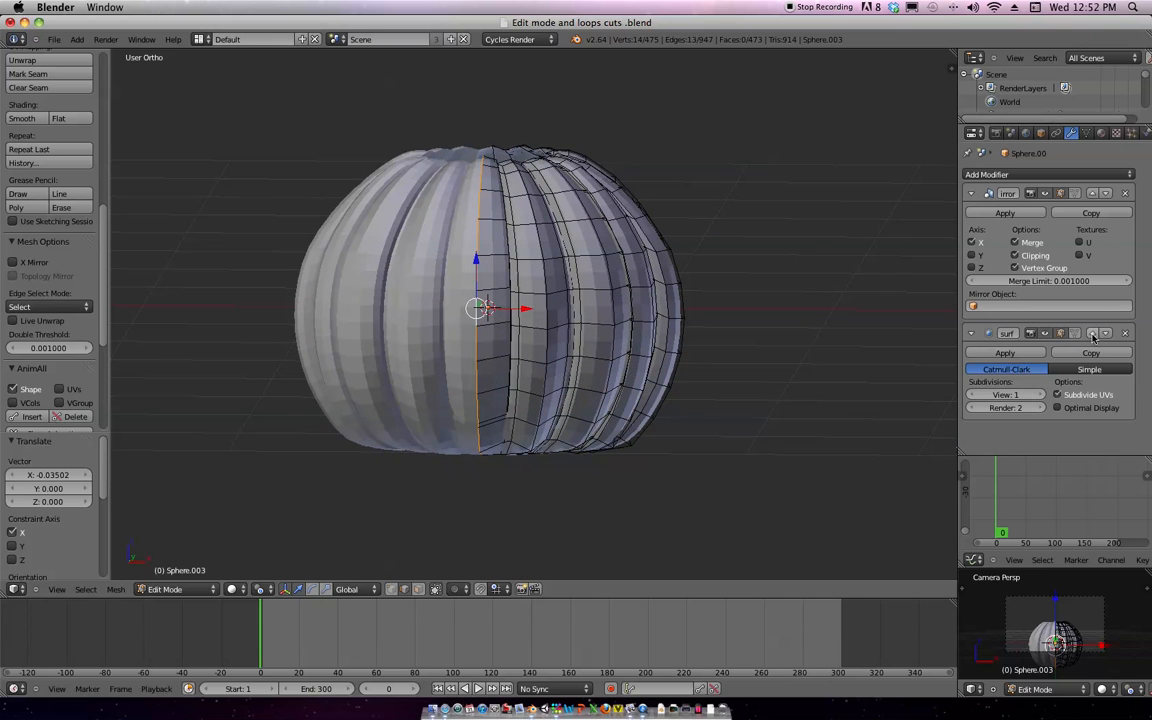
click(1057, 335)
scroll(761, 309, up, 3)
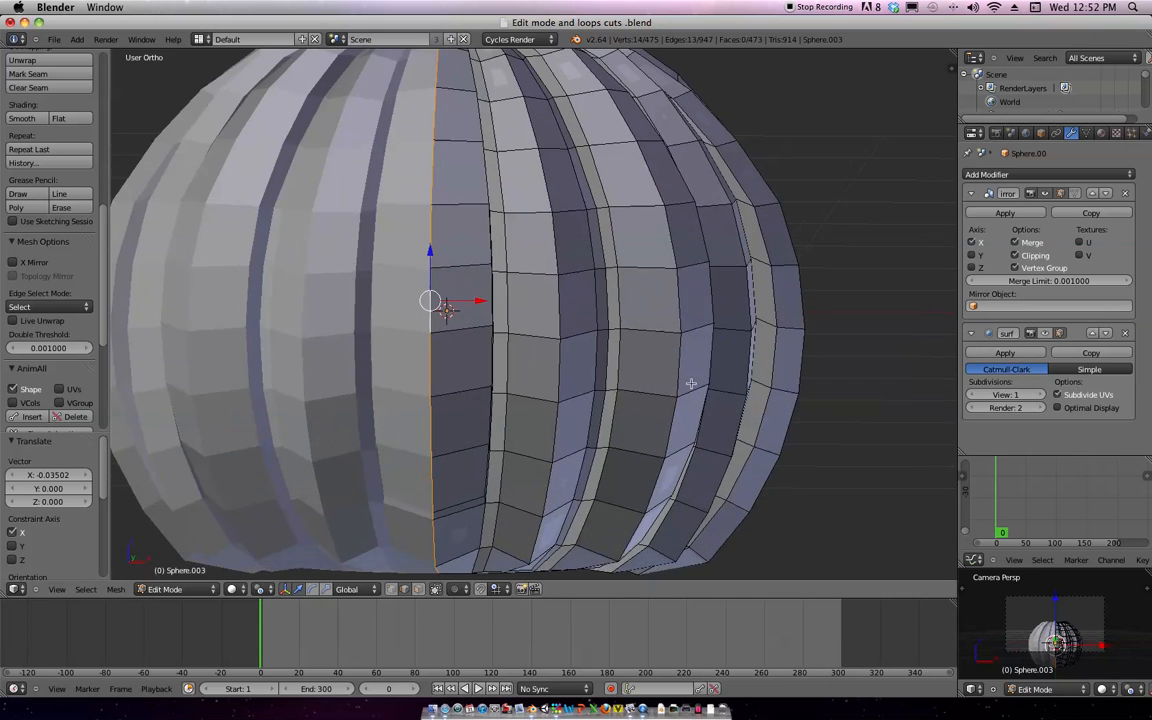
scroll(818, 301, down, 3)
middle_drag(818, 301, 676, 352)
scroll(663, 367, up, 2)
key(KP_1)
scroll(680, 300, down, 2)
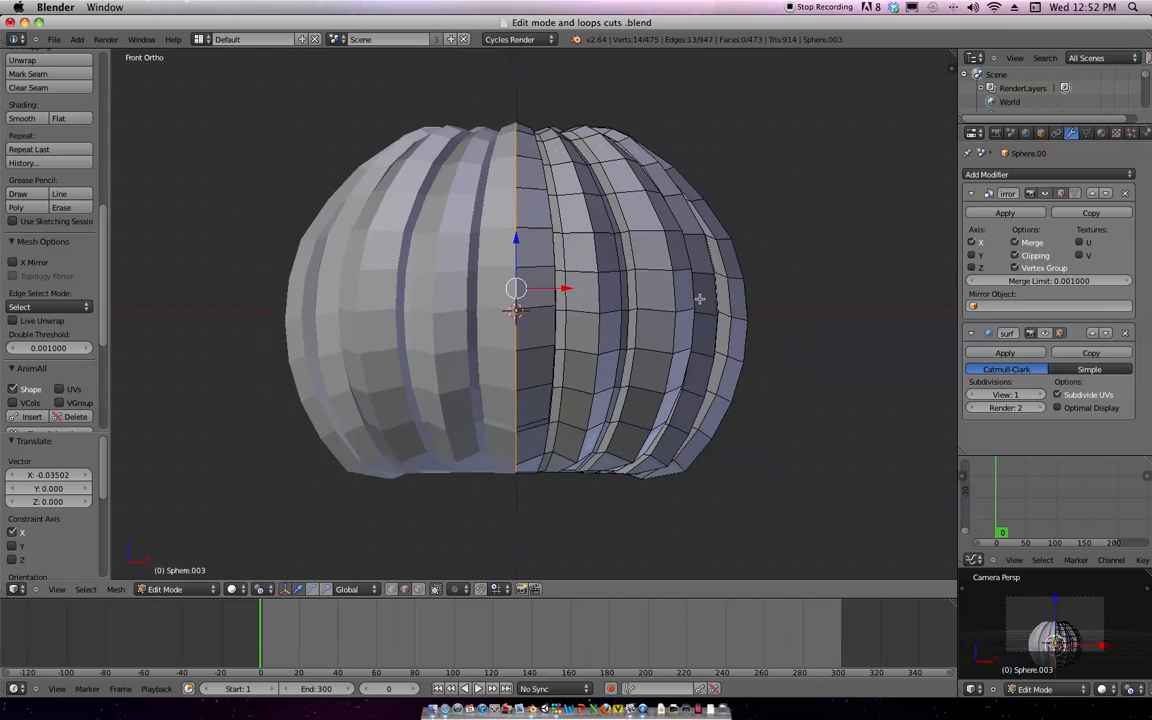
scroll(669, 334, up, 1)
scroll(669, 334, up, 2)
Switch to face select mode and add a new Grease Pencil data block for the view
key(ctrl+Tab)
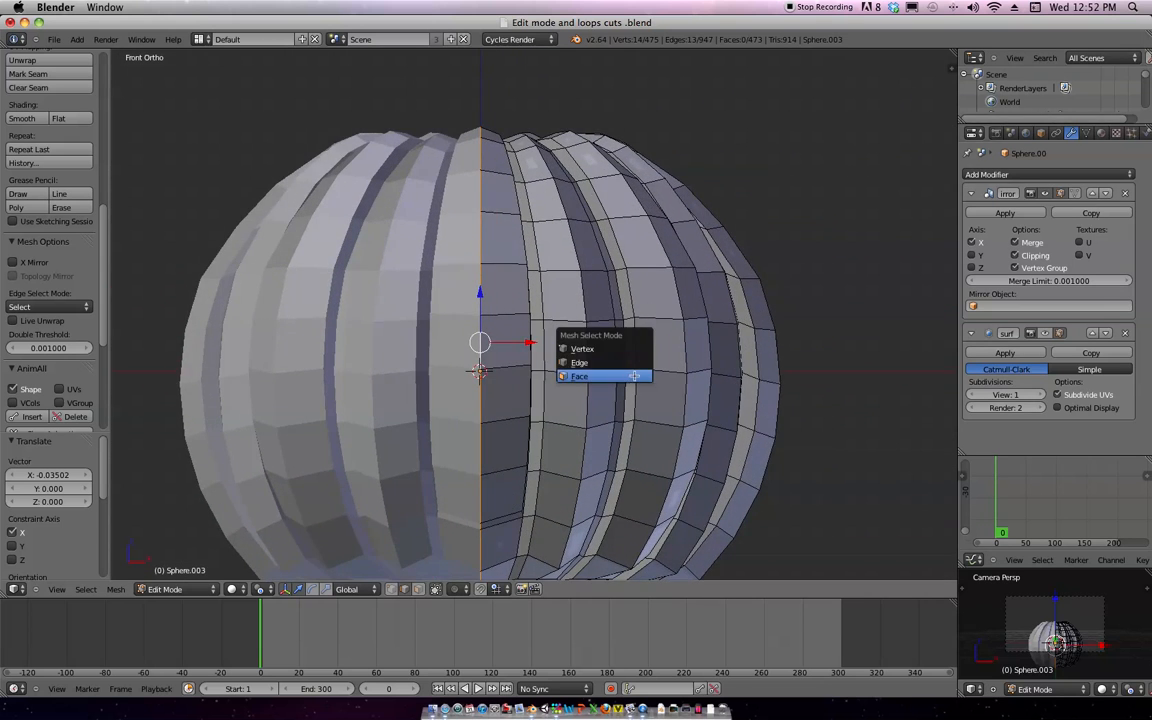
click(638, 372)
scroll(631, 361, down, 1)
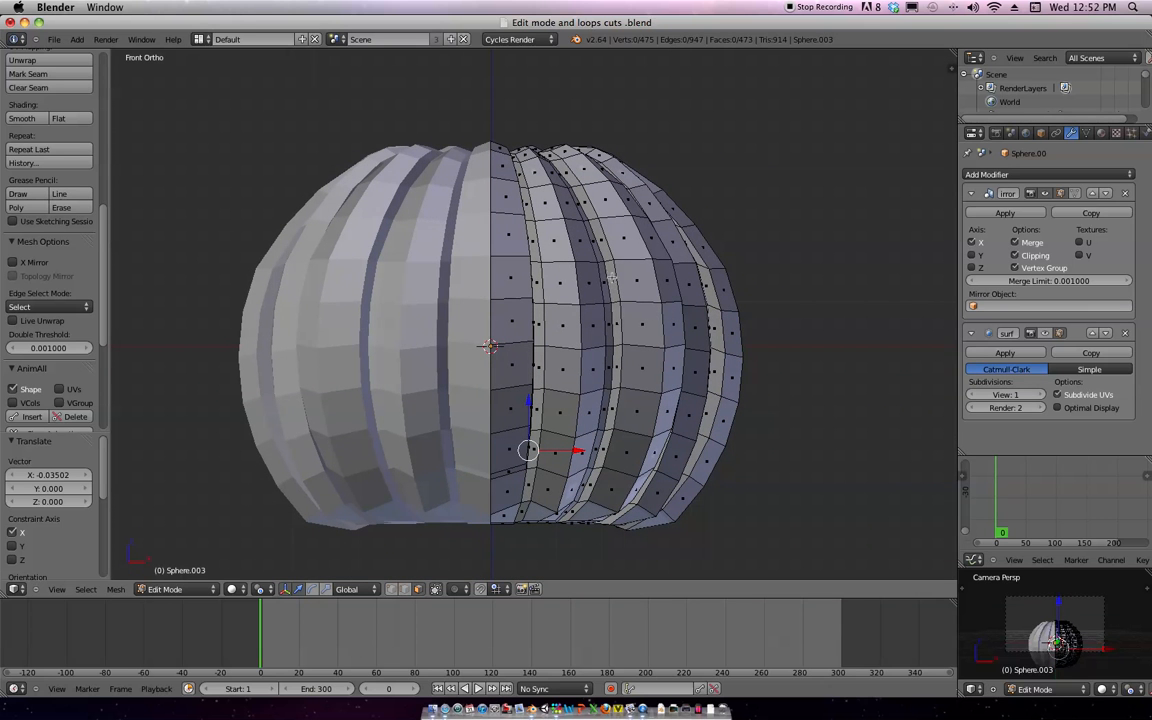
key(n)
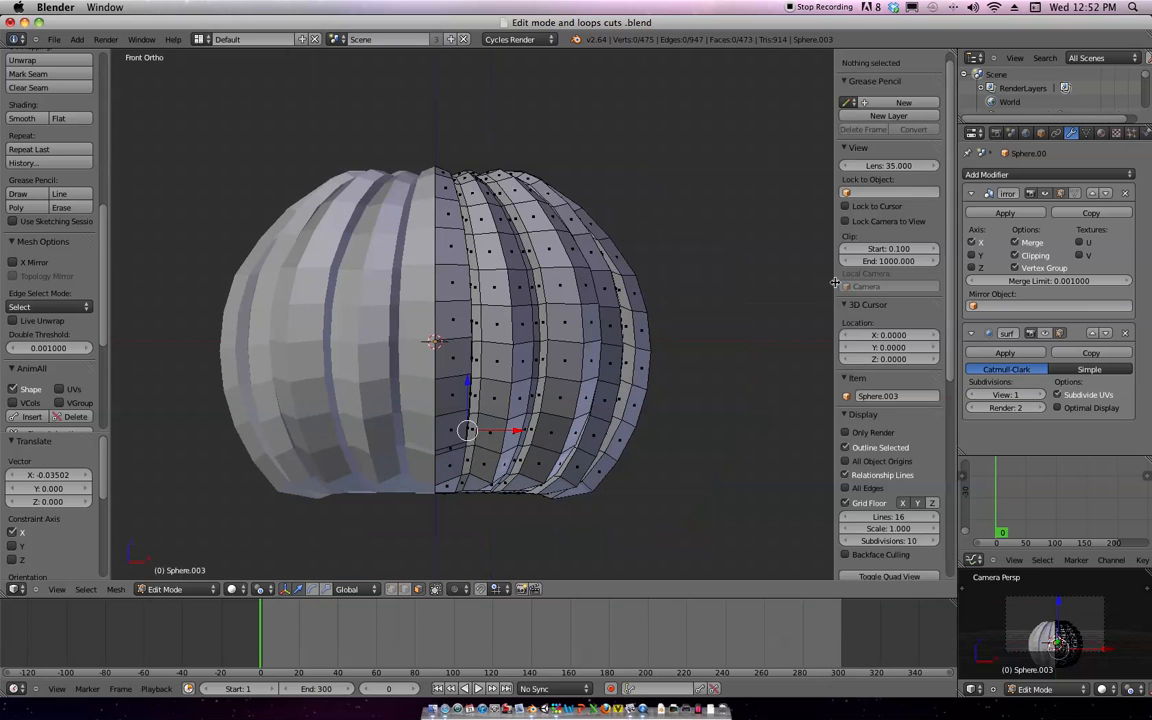
scroll(913, 178, up, 1)
click(903, 115)
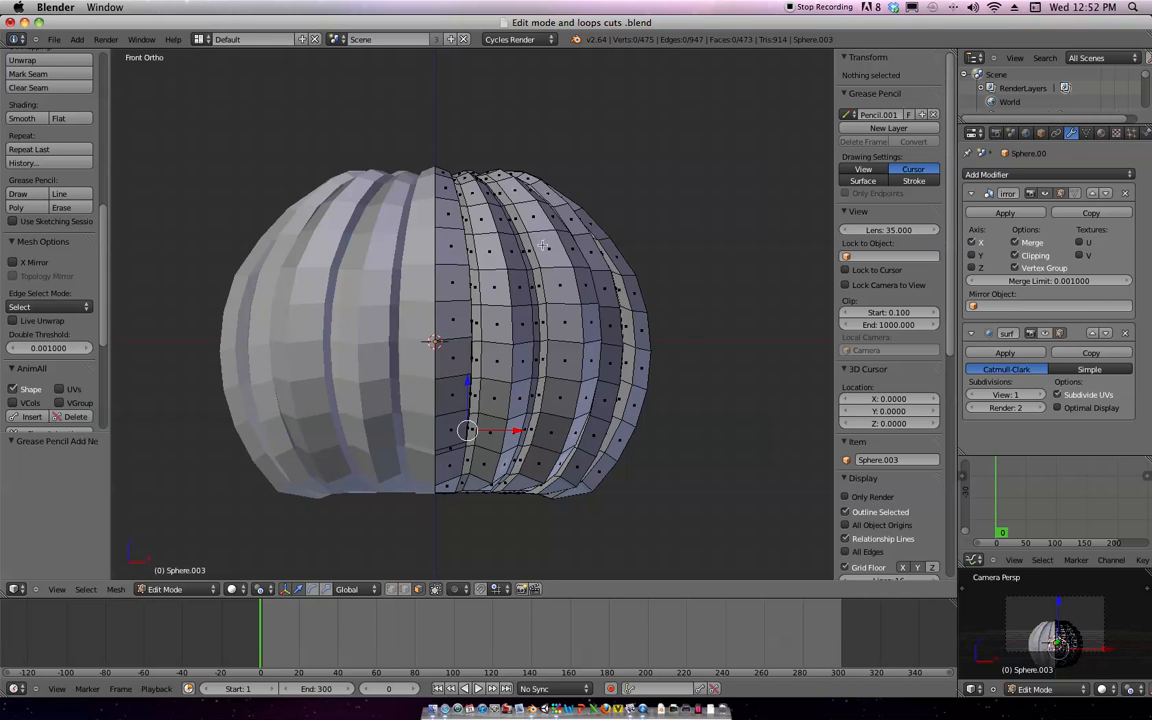
Sketch half a jack-o'-lantern face with the Grease Pencil on the editable half: a triangular eye, half a nose and half a mouth
key(d)
drag(551, 271, 556, 281)
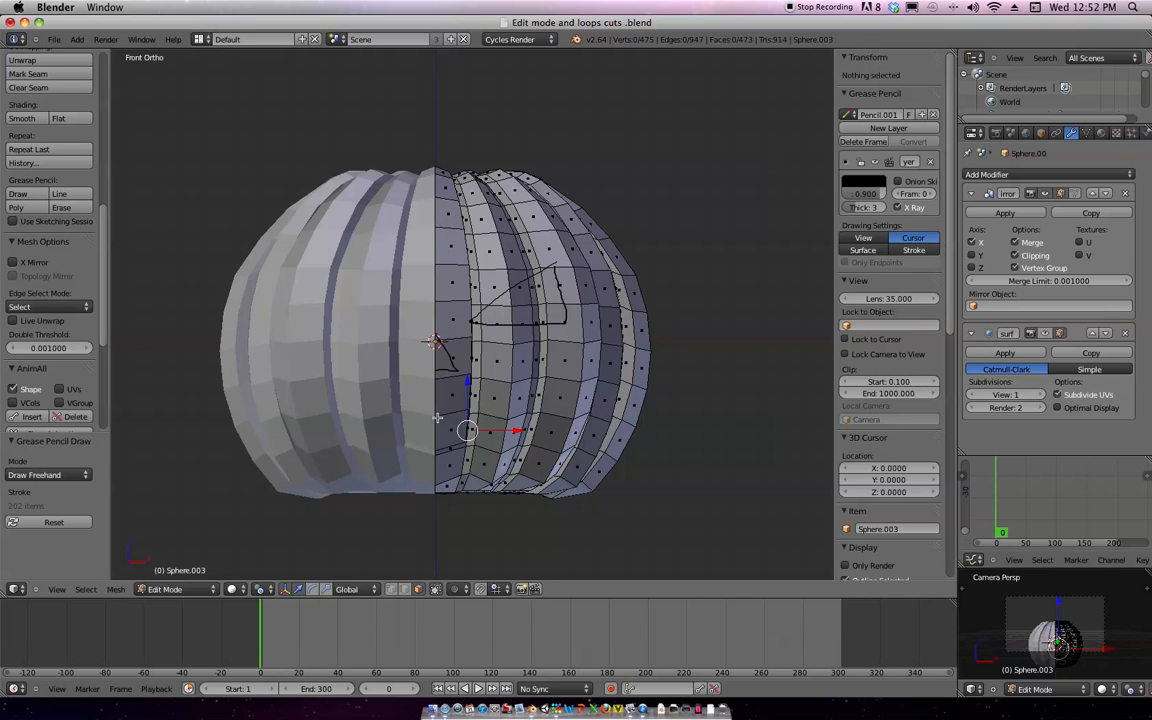
drag(449, 416, 451, 414)
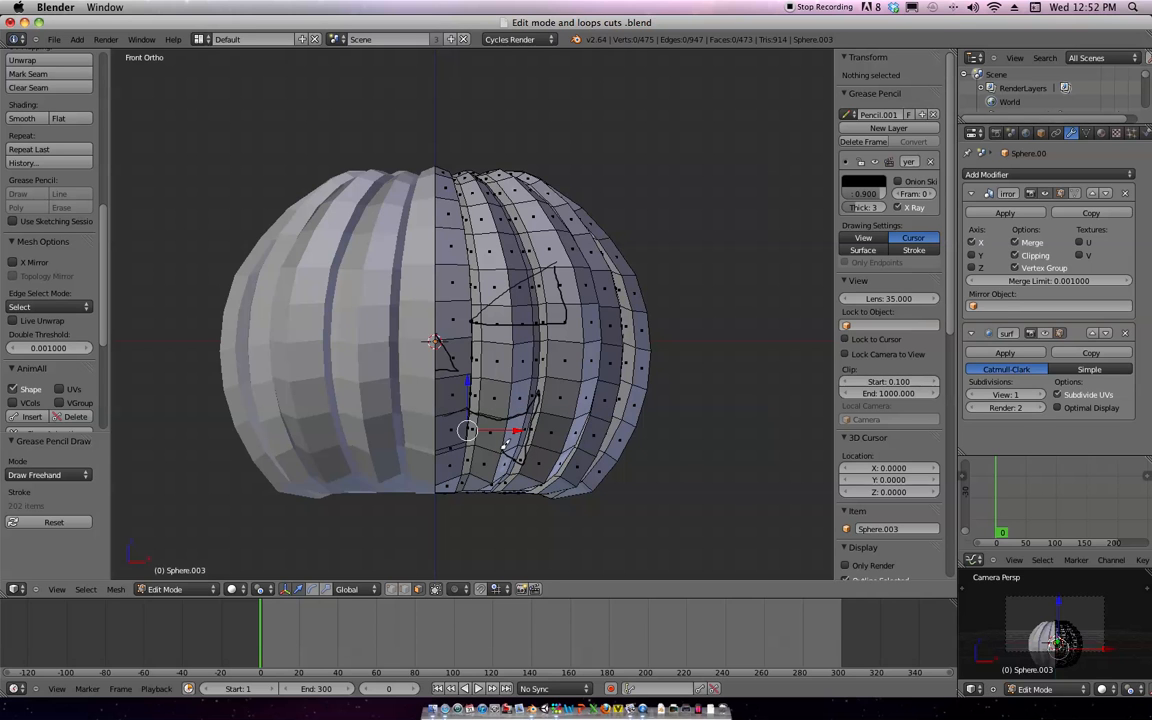
Change the Grease Pencil layer's stroke color to red and its thickness to 1
shift+middle_drag(653, 334, 684, 290)
click(865, 182)
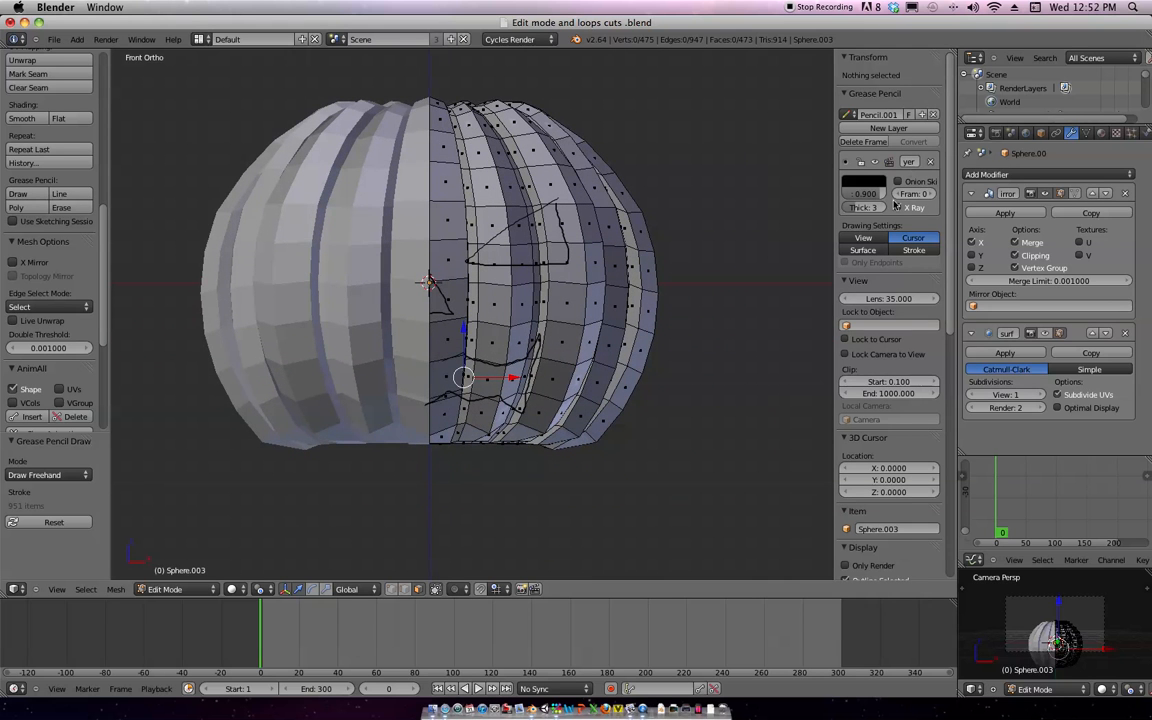
mouse_move(950, 223)
mouse_down()
mouse_move(939, 285)
mouse_move(937, 275)
mouse_up()
mouse_move(891, 240)
mouse_down()
mouse_move(859, 221)
mouse_move(828, 264)
mouse_up()
click(878, 186)
drag(946, 257, 951, 197)
click(698, 354)
scroll(747, 304, up, 4)
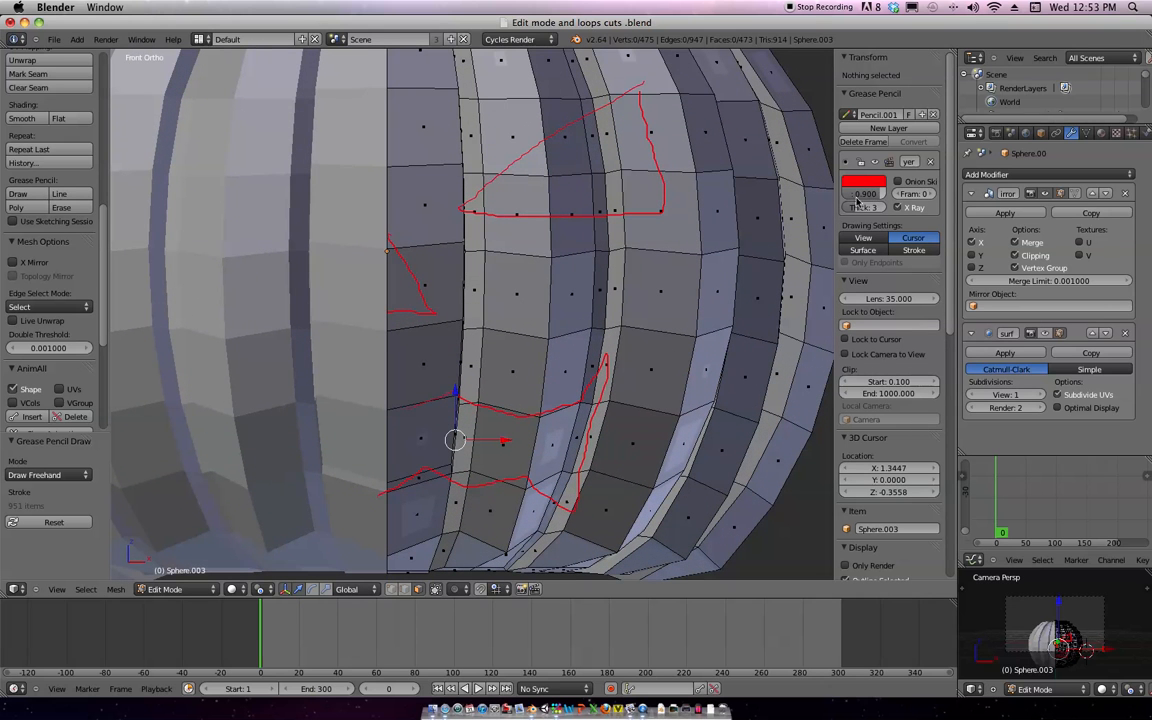
drag(860, 207, 847, 210)
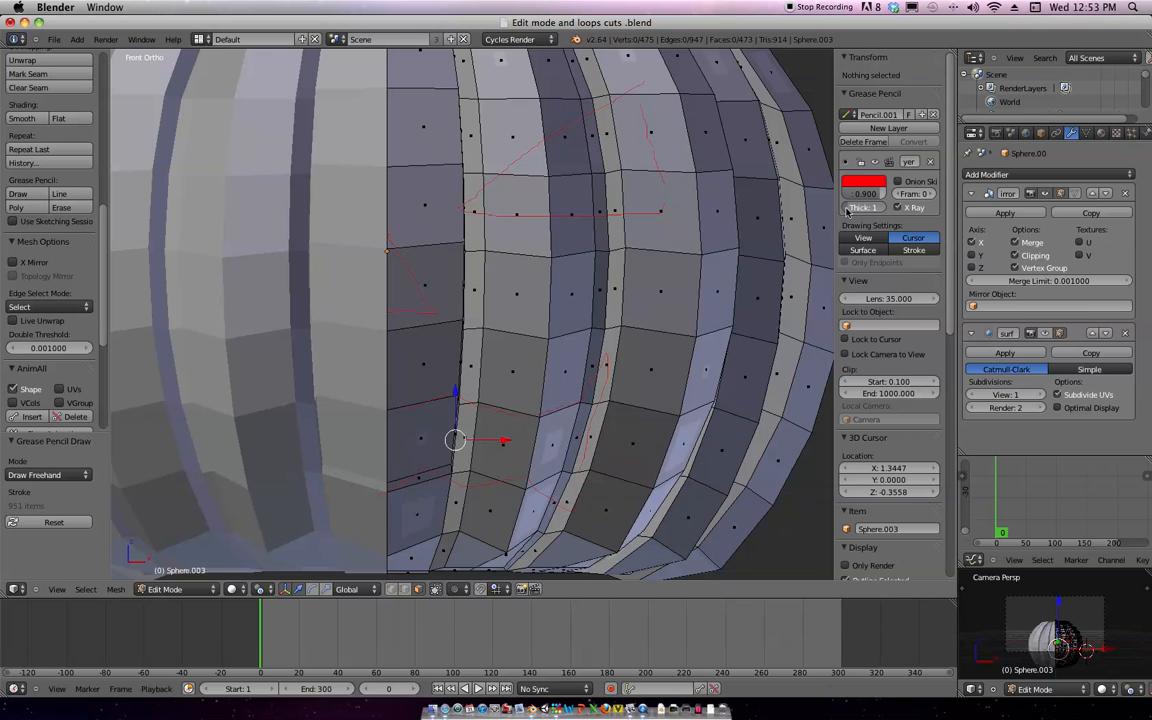
Hide both side panels of the 3D view and knife-cut the half-nose outline beside the mirror seam along the sketch
ctrl+middle_drag(579, 330, 727, 263)
key(n)
key(t)
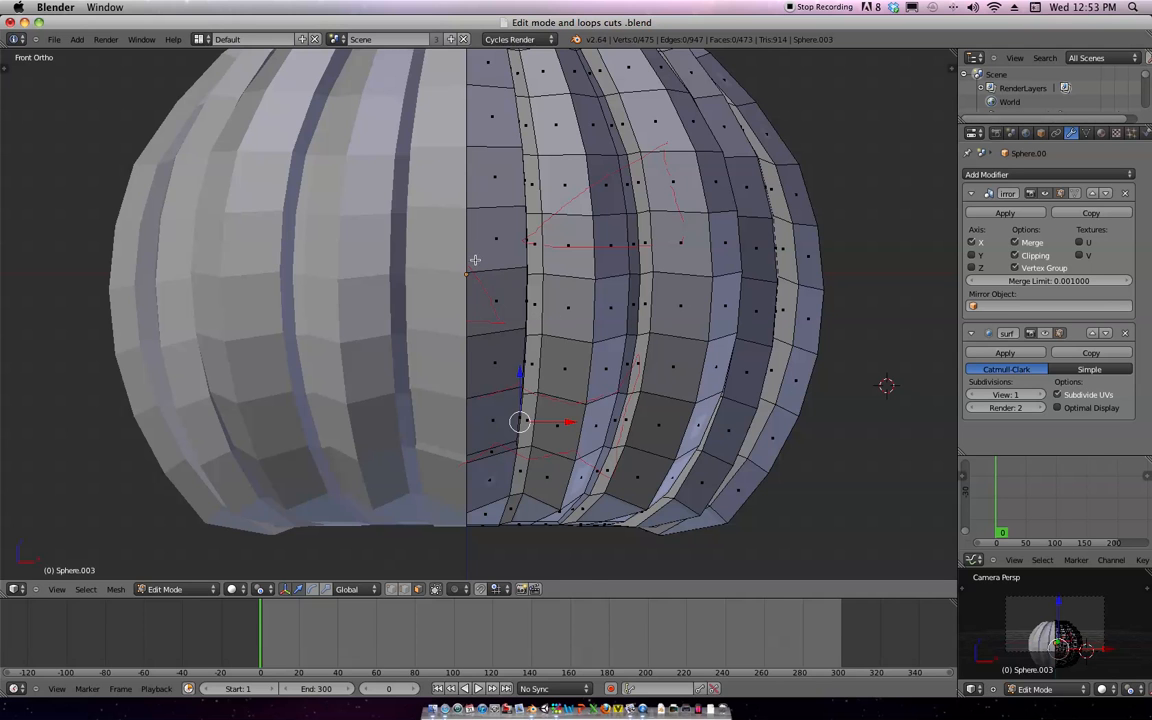
key(k)
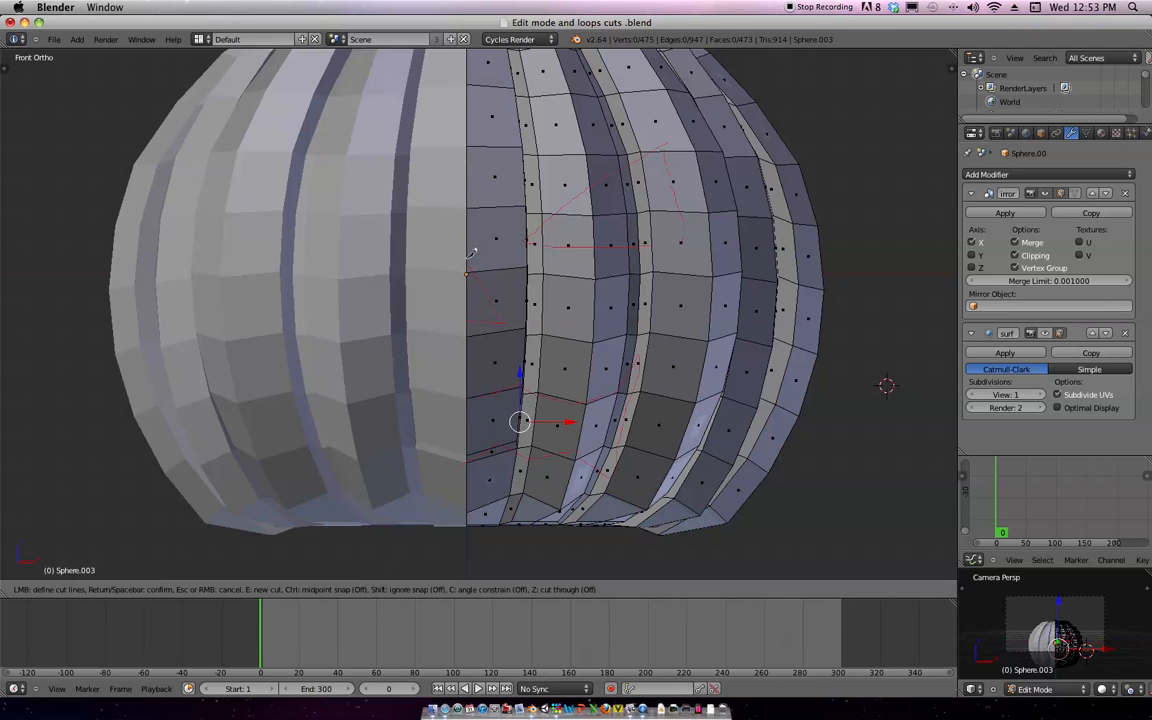
click(506, 330)
key(Return)
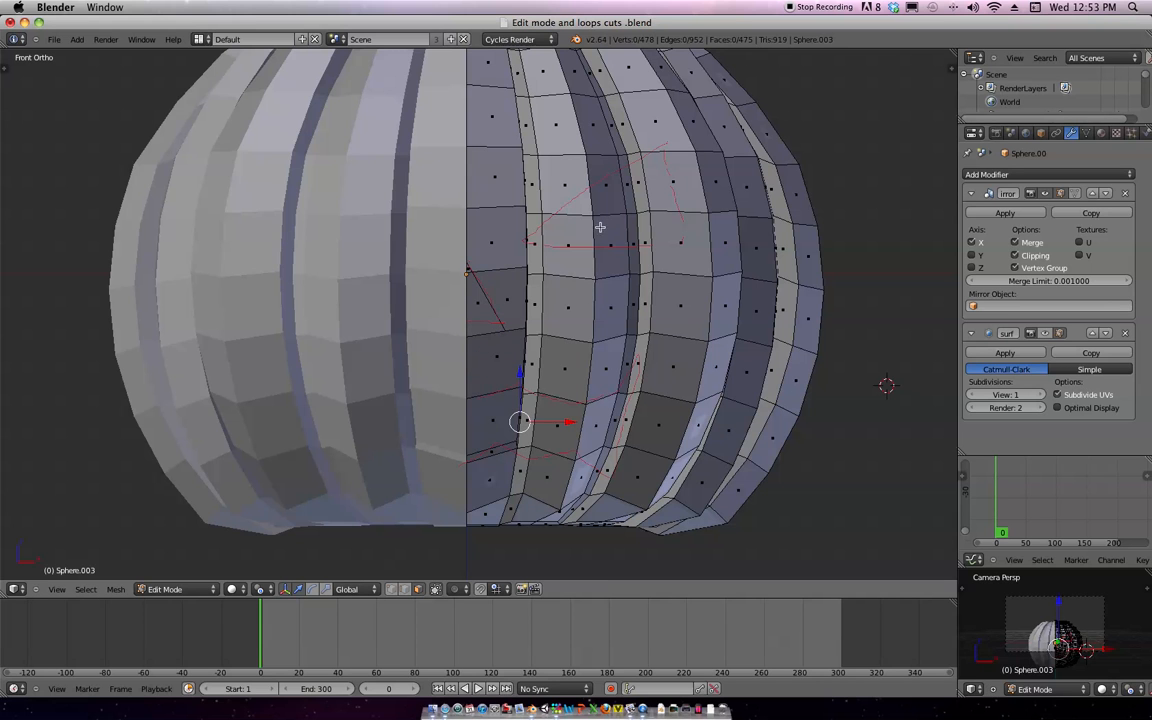
Knife-cut the triangular eye into the front faces, following the sketched outline
key(k)
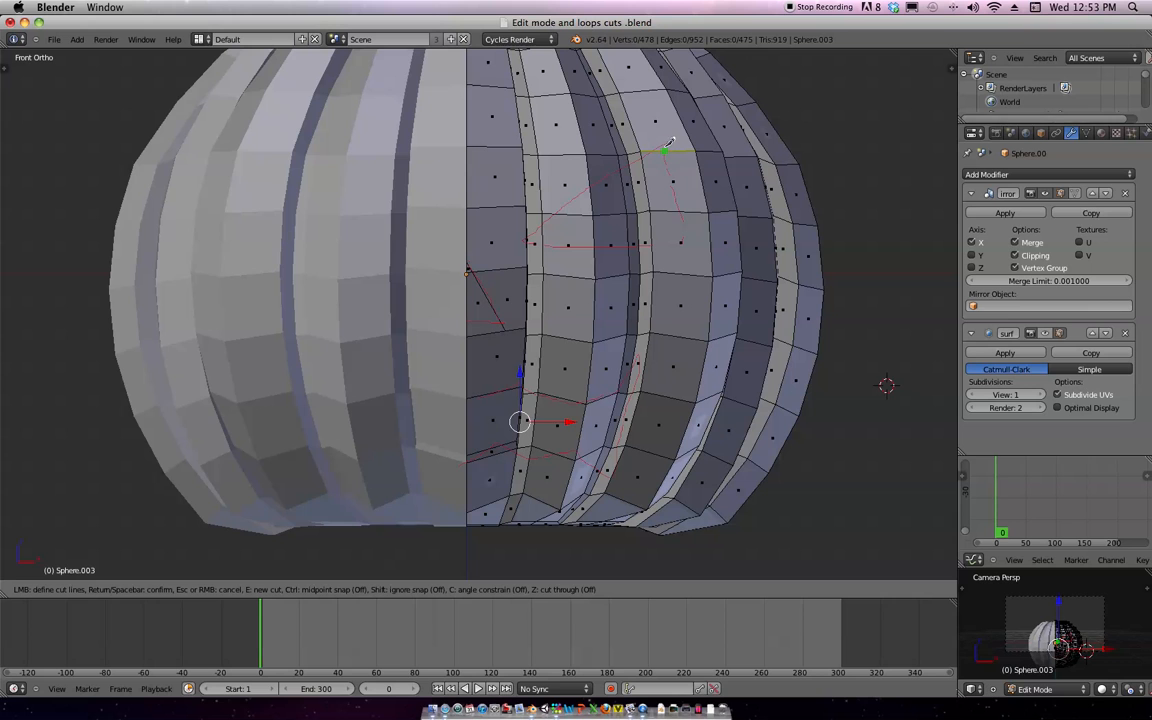
click(667, 149)
click(548, 231)
click(659, 238)
key(Return)
scroll(687, 217, up, 2)
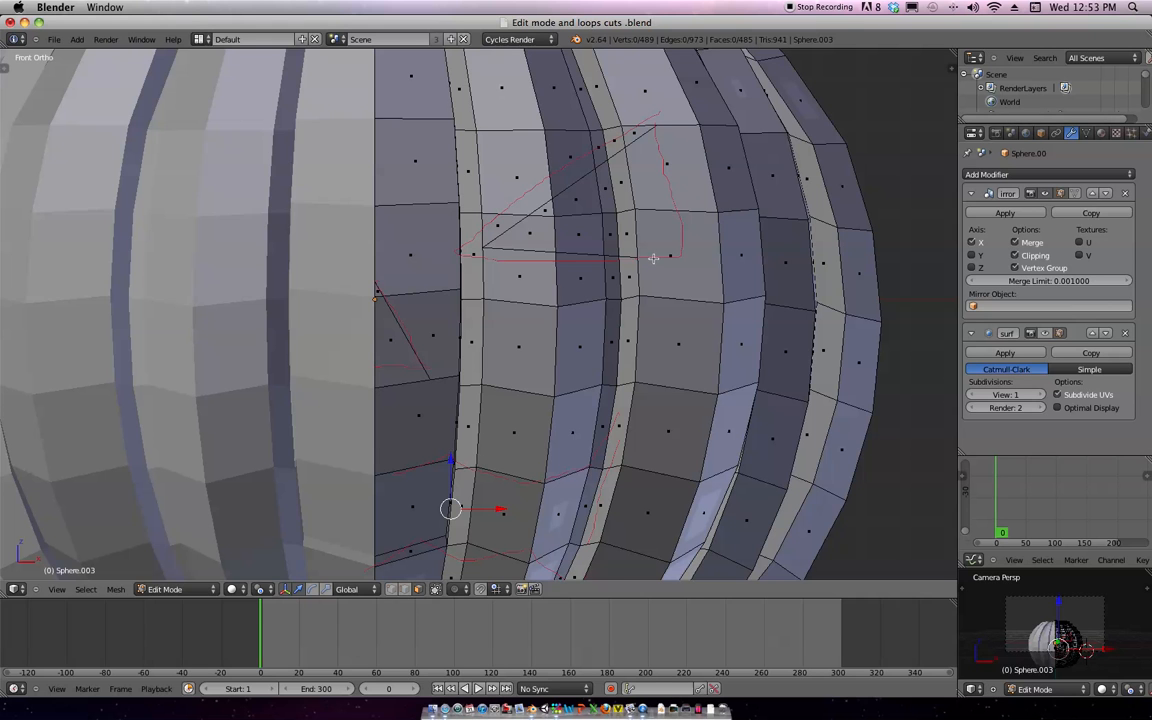
key(k)
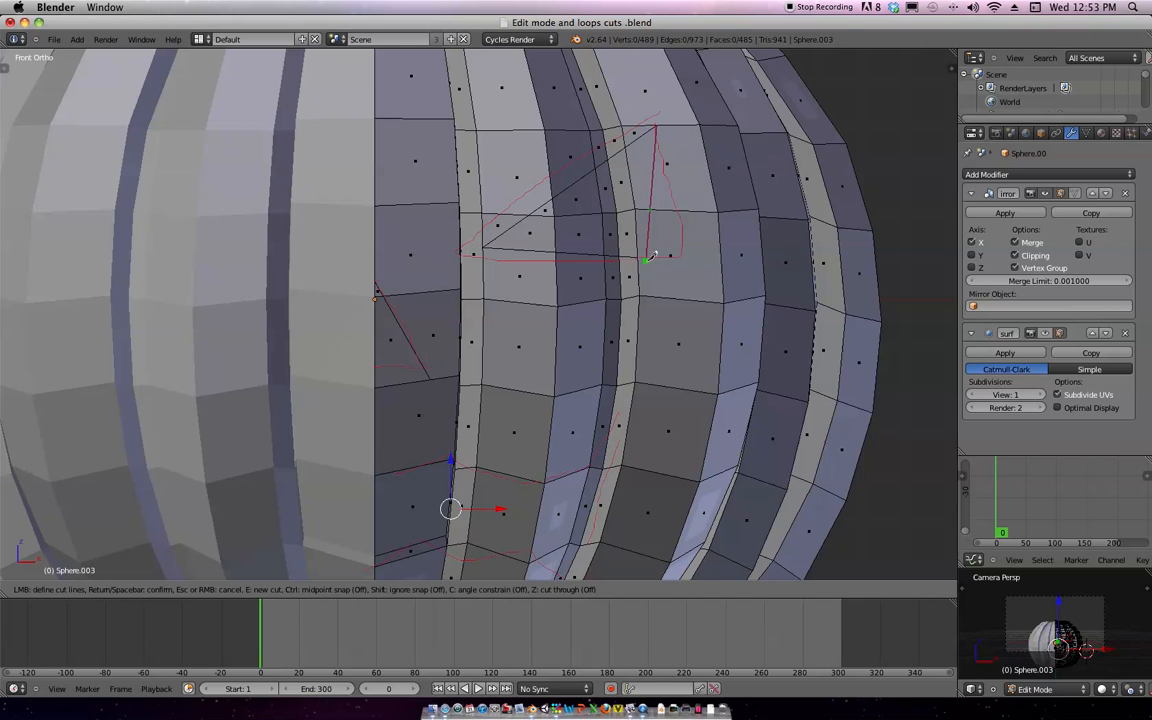
key(Return)
Delete the row of faces forming the mouth, plus the narrow face at its upper outer corner
scroll(690, 230, down, 3)
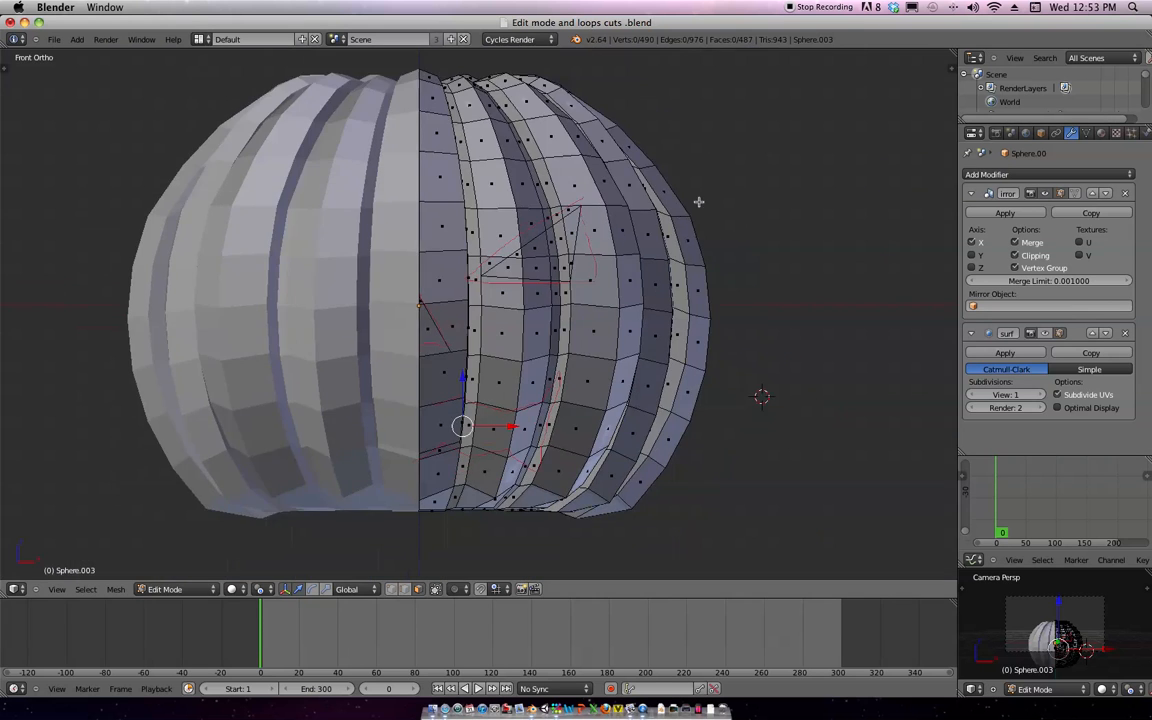
scroll(628, 267, up, 3)
scroll(628, 267, down, 3)
scroll(538, 310, up, 3)
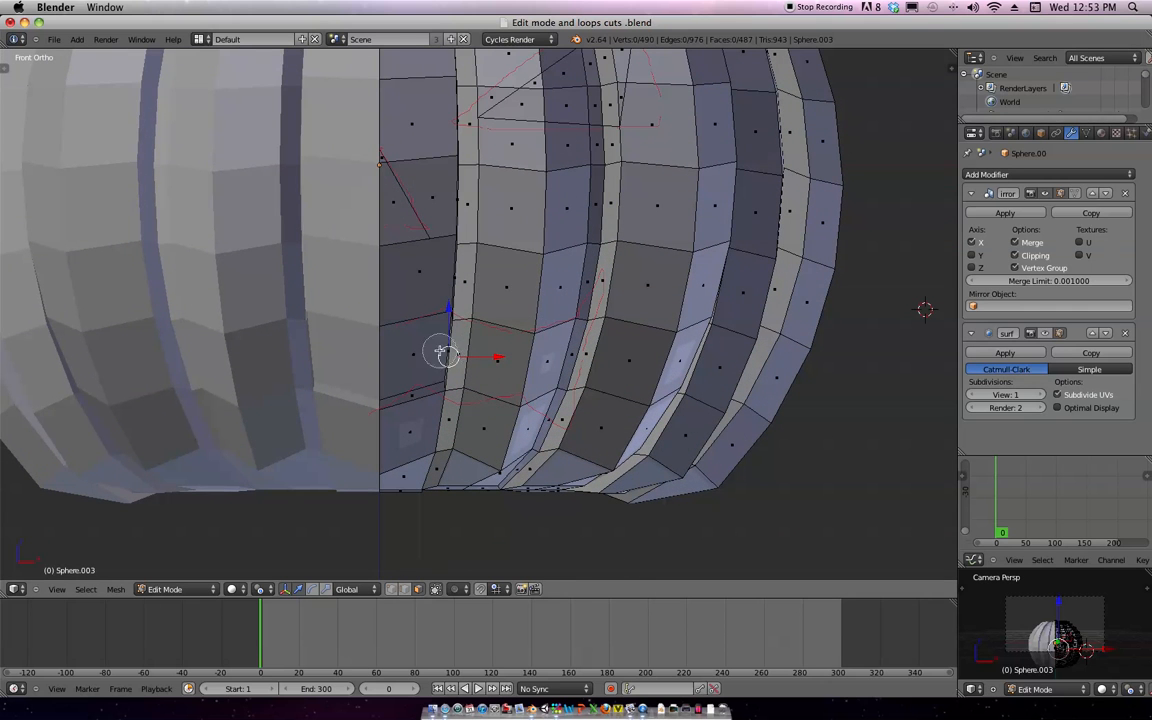
right_click(415, 354)
shift+right_click(490, 356)
shift+right_click(535, 357)
shift+right_click(560, 358)
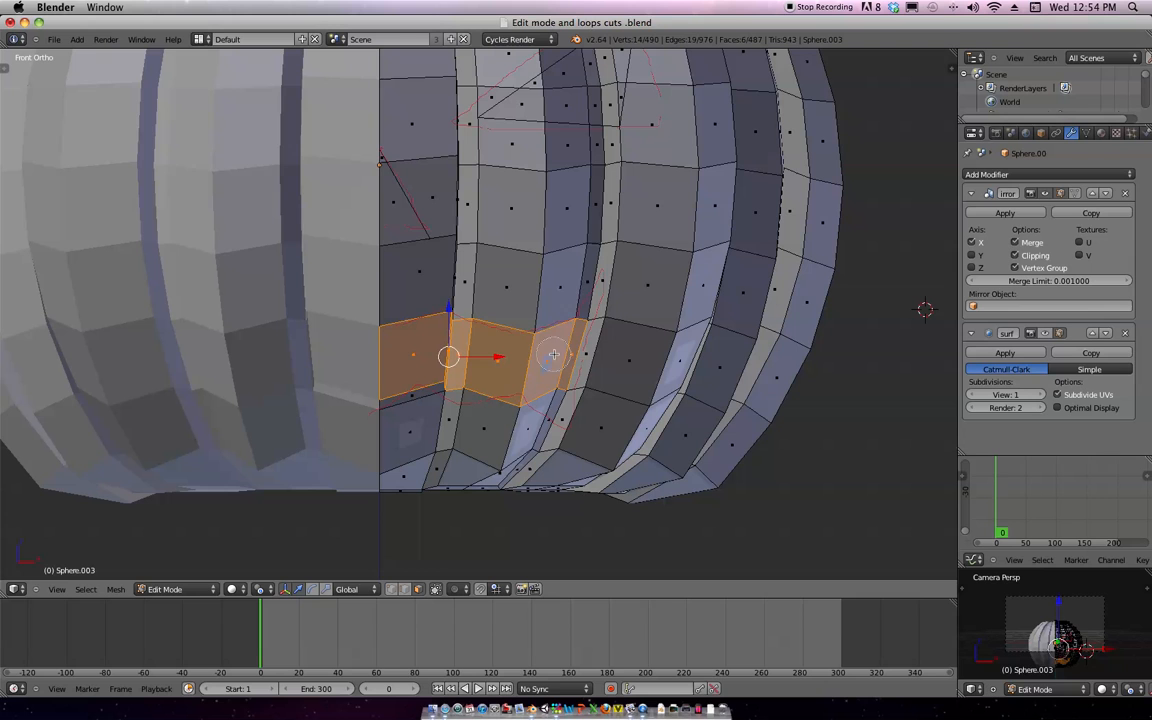
click(594, 264)
key(x)
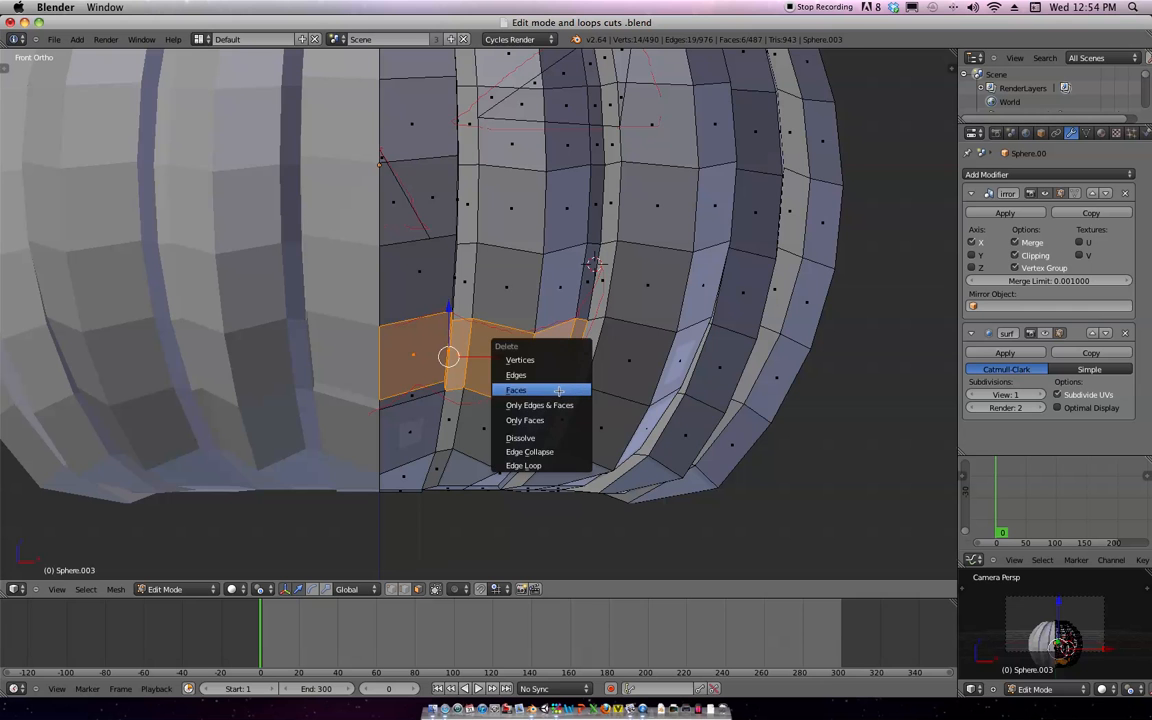
click(561, 390)
right_click(594, 302)
key(x)
click(600, 318)
Delete the triangular nose face beside the mirror seam
middle_drag(650, 316, 646, 298)
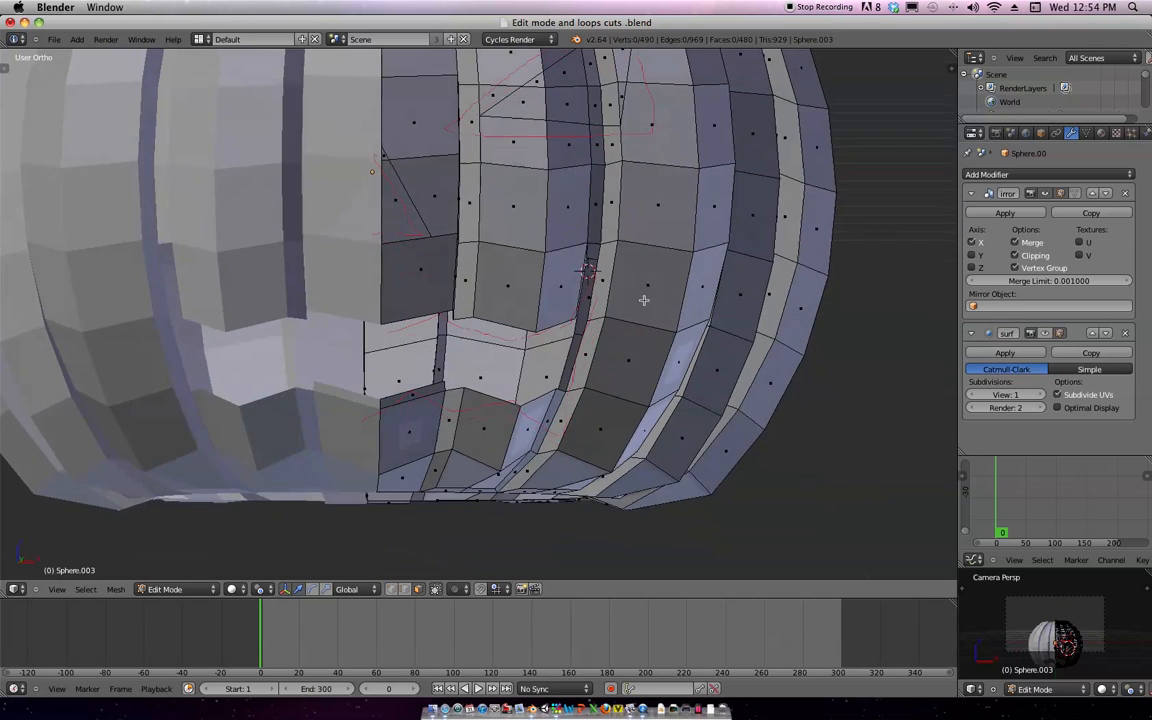
scroll(646, 298, down, 4)
middle_drag(668, 257, 690, 290)
right_click(455, 282)
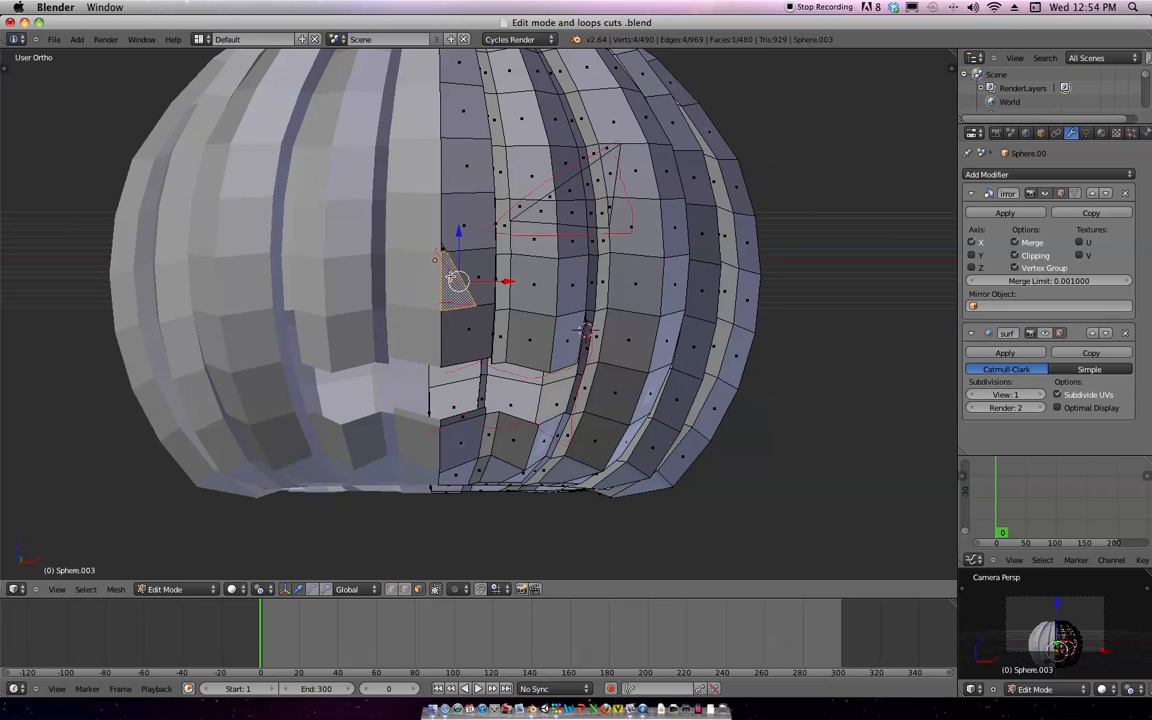
scroll(443, 255, up, 3)
key(x)
click(415, 292)
Delete all faces inside the triangular eye cut and return to Object Mode to view the carved pumpkin
middle_drag(553, 258, 546, 250)
right_click(546, 250)
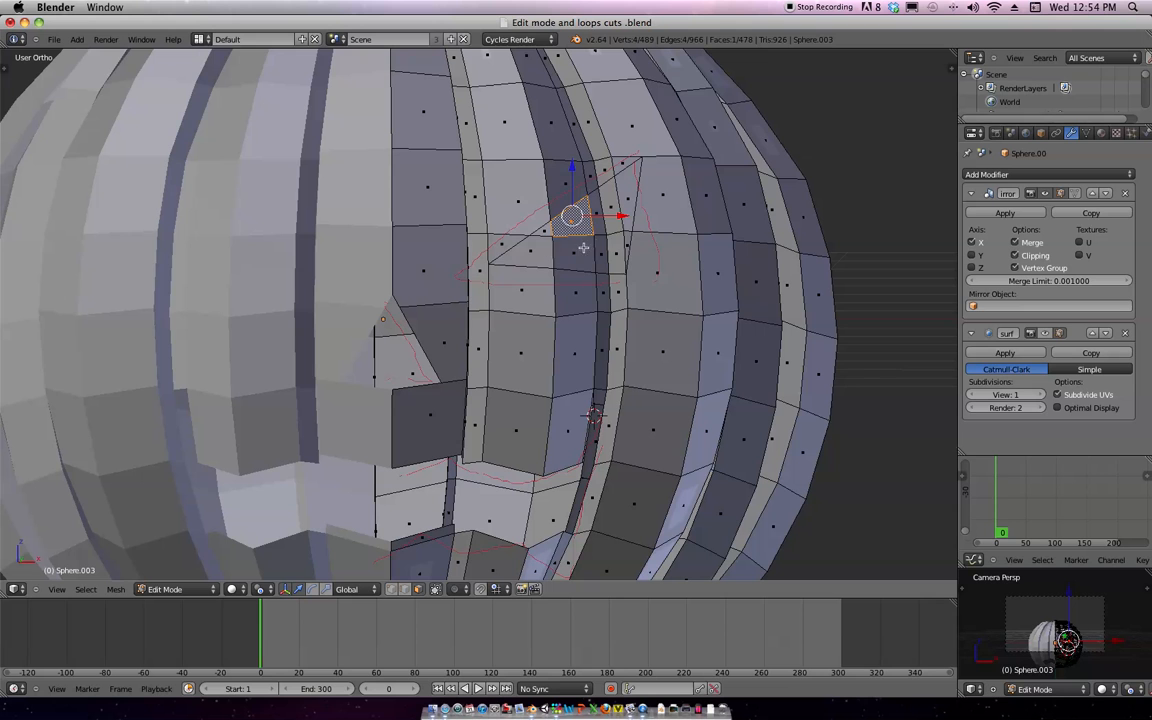
key(ctrl+KP_Add)
shift+right_click(608, 228)
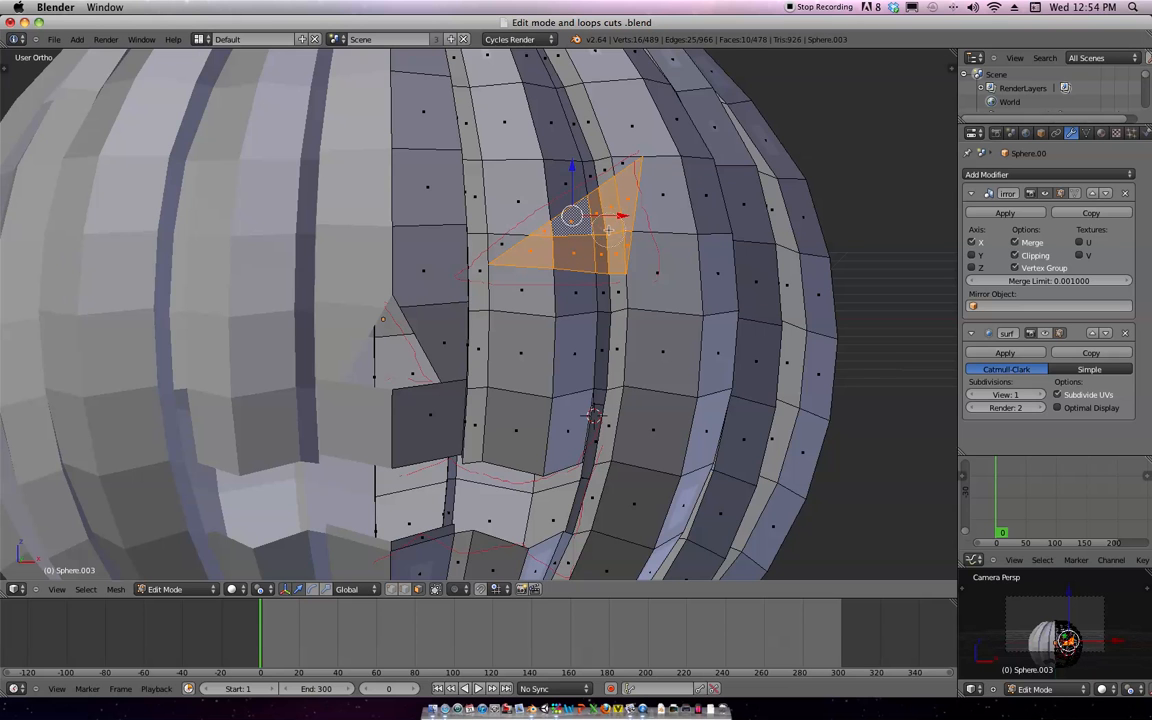
key(x)
click(601, 247)
scroll(640, 240, down, 5)
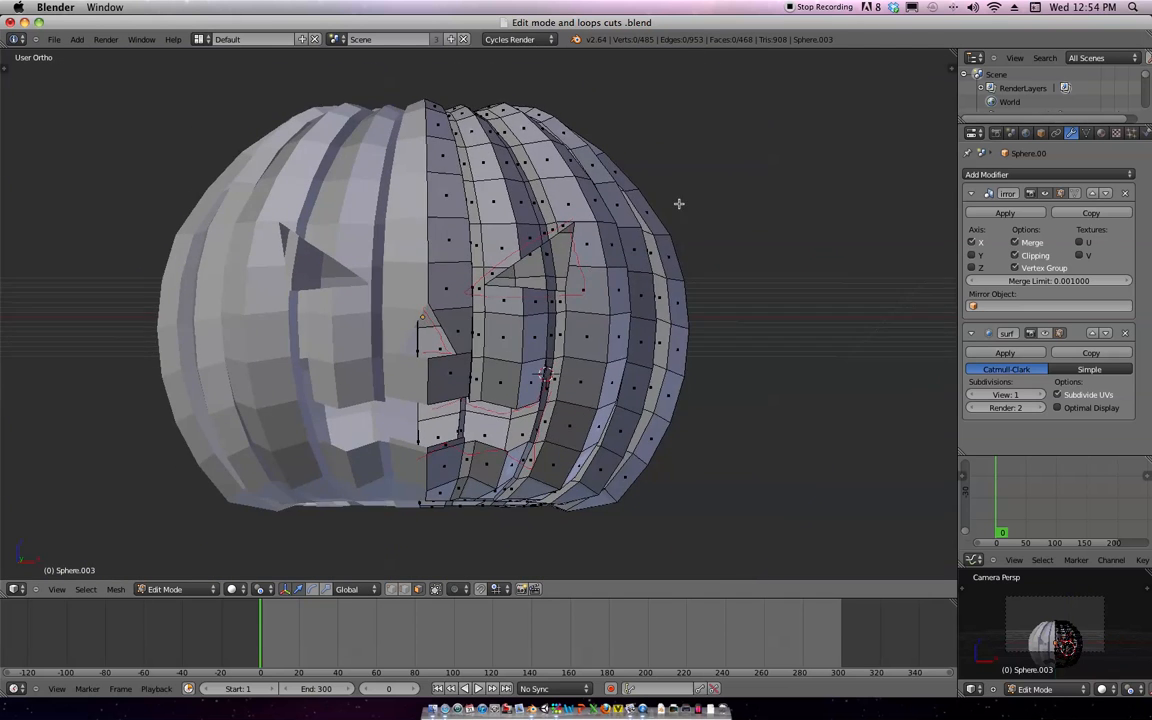
key(Tab)
middle_drag(645, 281, 932, 277)
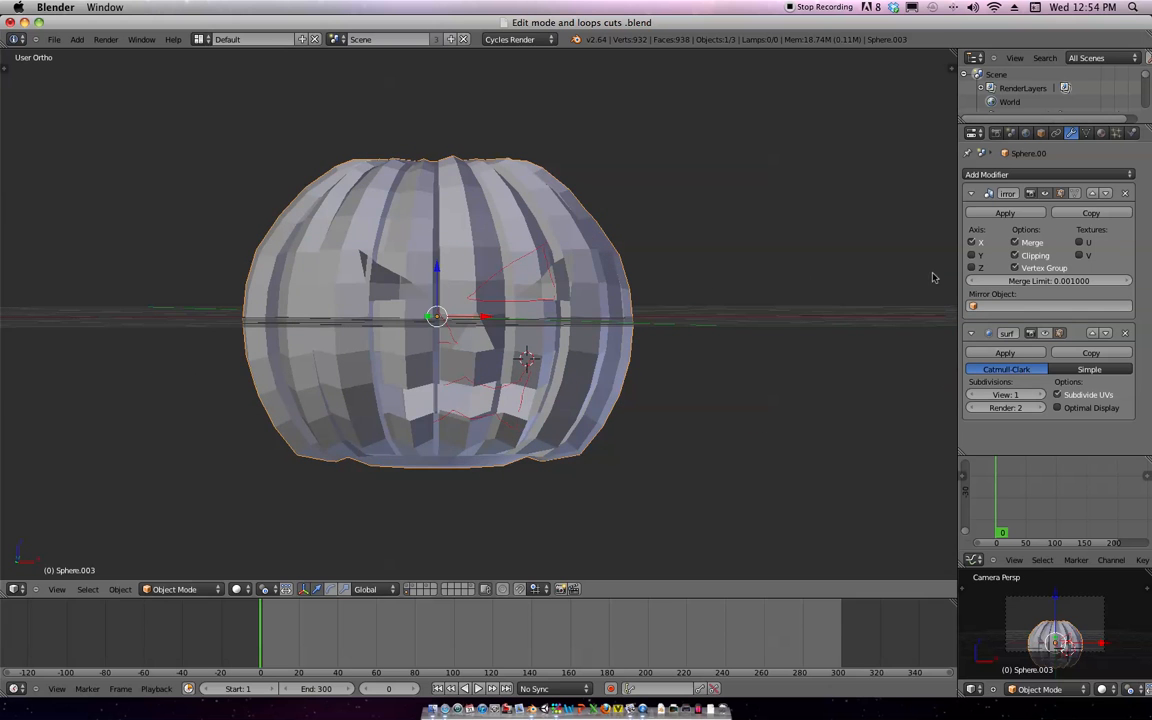
Show the Subdivision Surface modifier in the viewport and set the pumpkin's shading to smooth
click(1044, 333)
middle_drag(765, 282, 876, 261)
key(t)
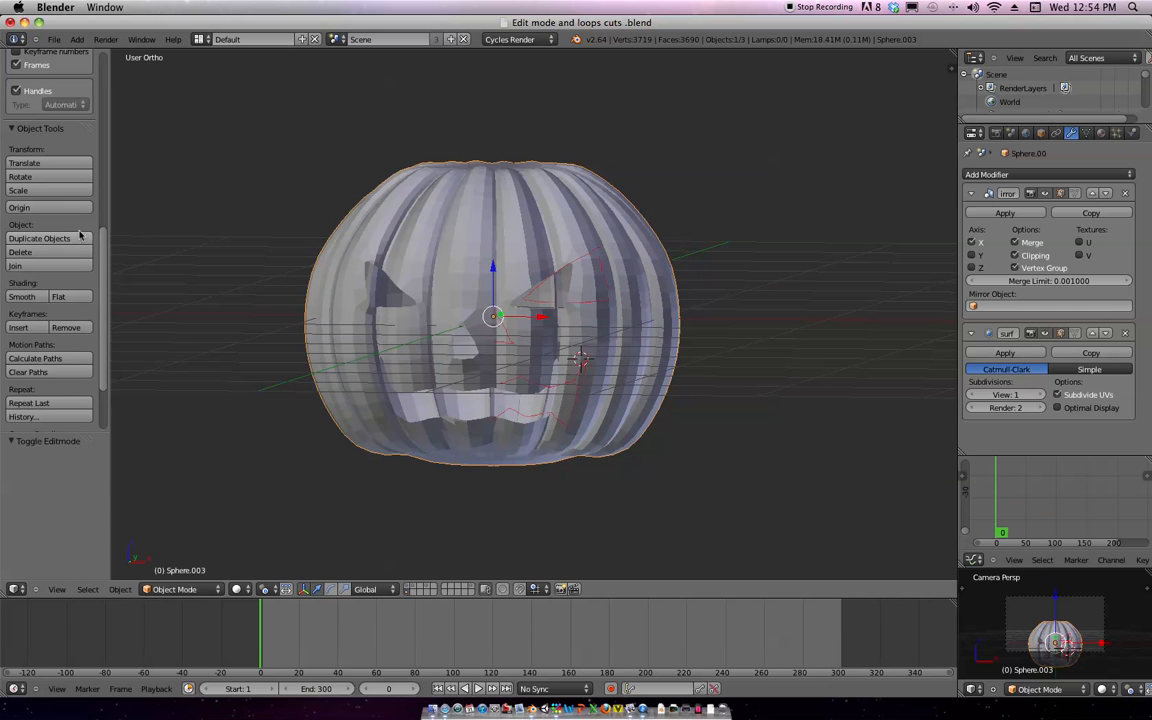
click(22, 266)
middle_drag(260, 288, 784, 347)
Lower the two neighbouring vertices on the mouth's upper edge, at the first rib groove beside the seam, along Z
key(Tab)
scroll(720, 370, up, 2)
scroll(690, 346, up, 4)
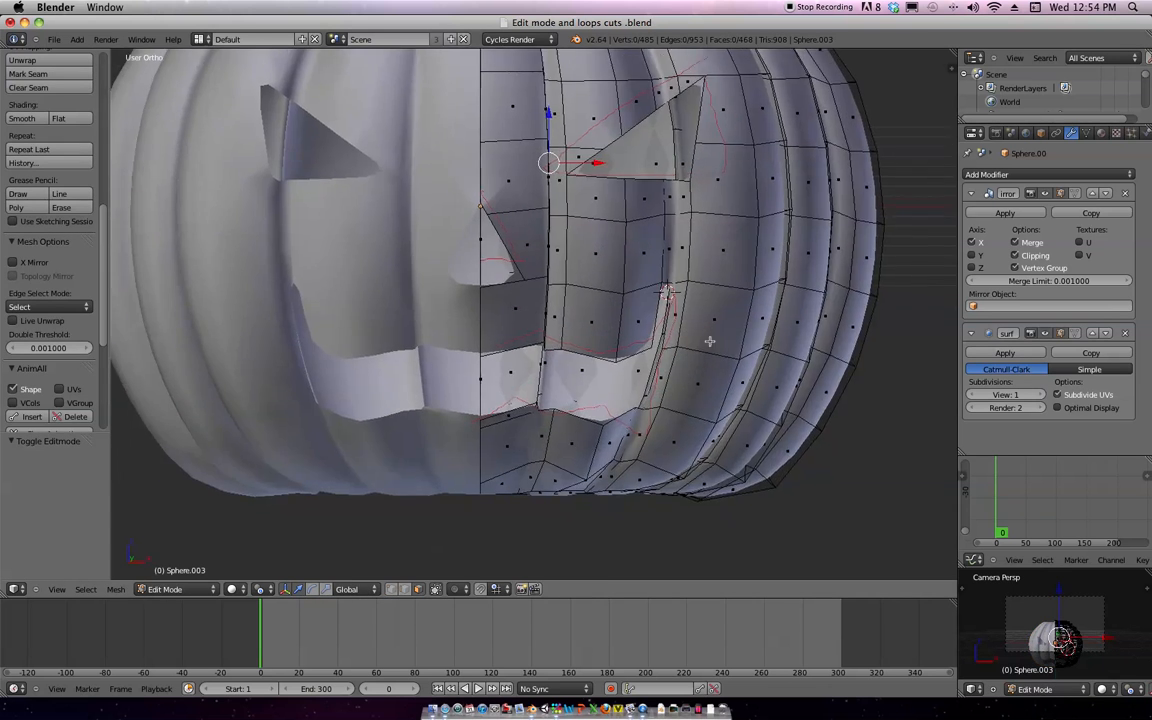
key(ctrl+Tab)
click(640, 381)
middle_drag(587, 368, 602, 351)
right_click(606, 371)
shift+right_click(589, 365)
key(g)
key(z)
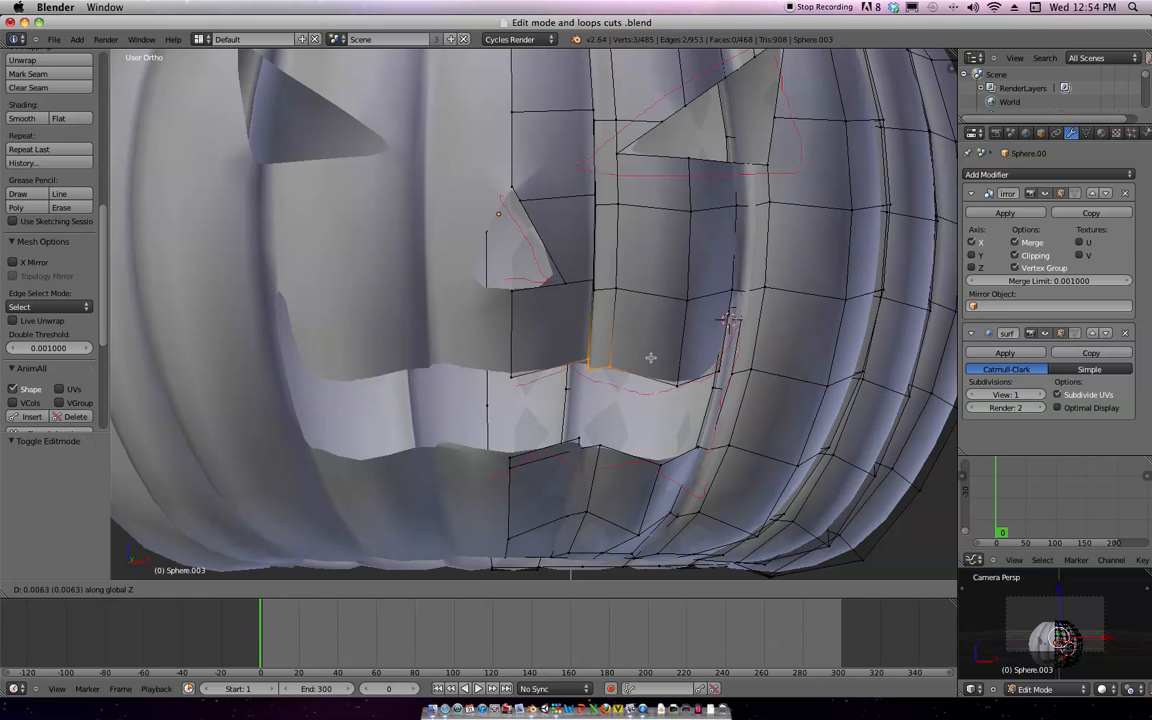
click(637, 393)
middle_drag(588, 392, 592, 395)
key(a)
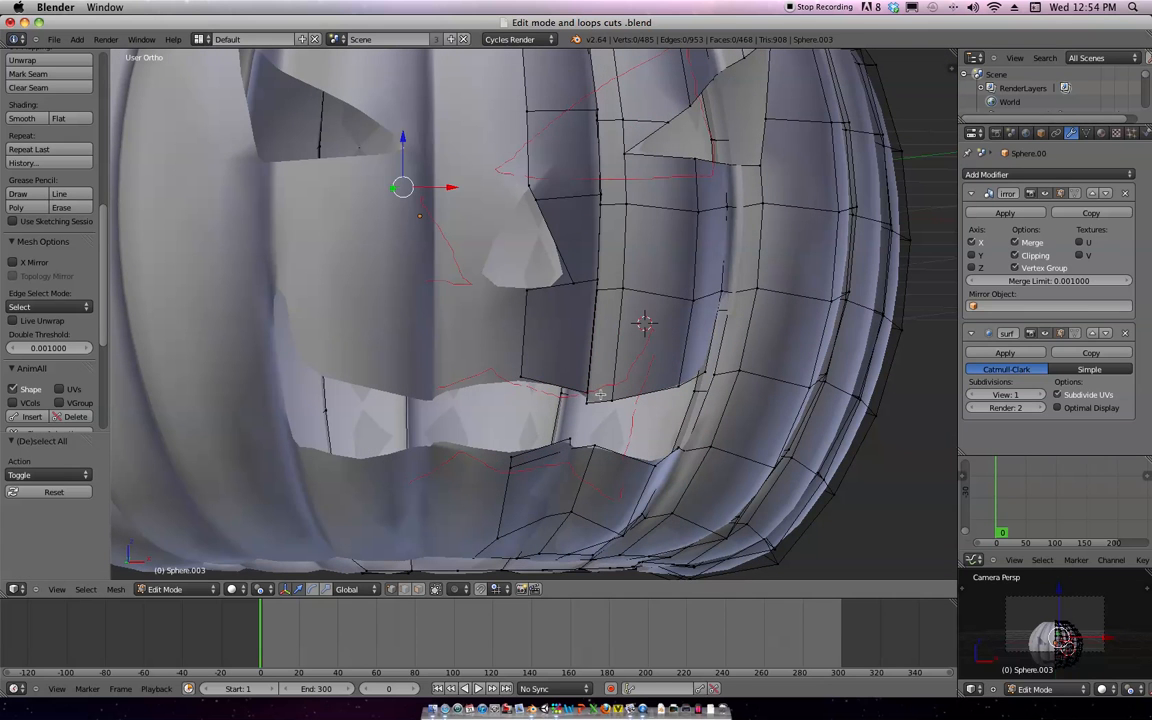
Lower the seam vertex of the mouth's upper edge by about 0.088 along Z
right_click(521, 379)
key(g)
key(z)
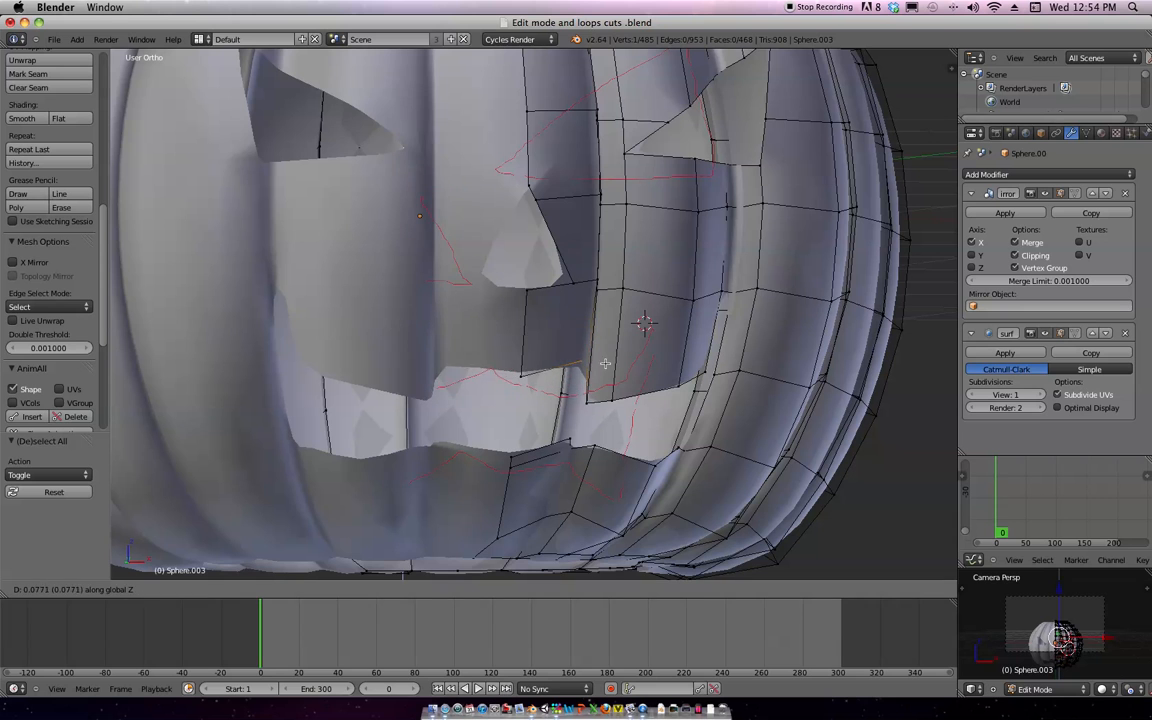
click(521, 377)
key(g)
key(z)
click(533, 422)
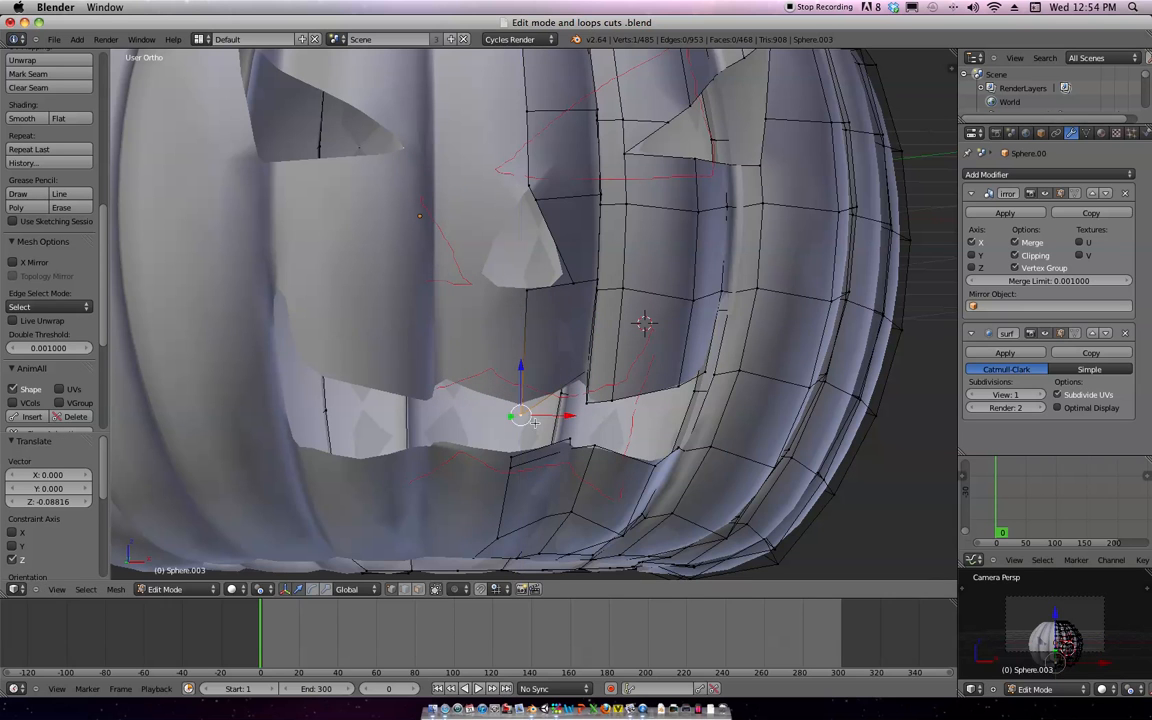
Raise the upper mouth vertex just outside the first groove and lower the next one outward about 0.09 along Z, shaping a tooth
right_click(618, 400)
key(g)
key(z)
click(640, 387)
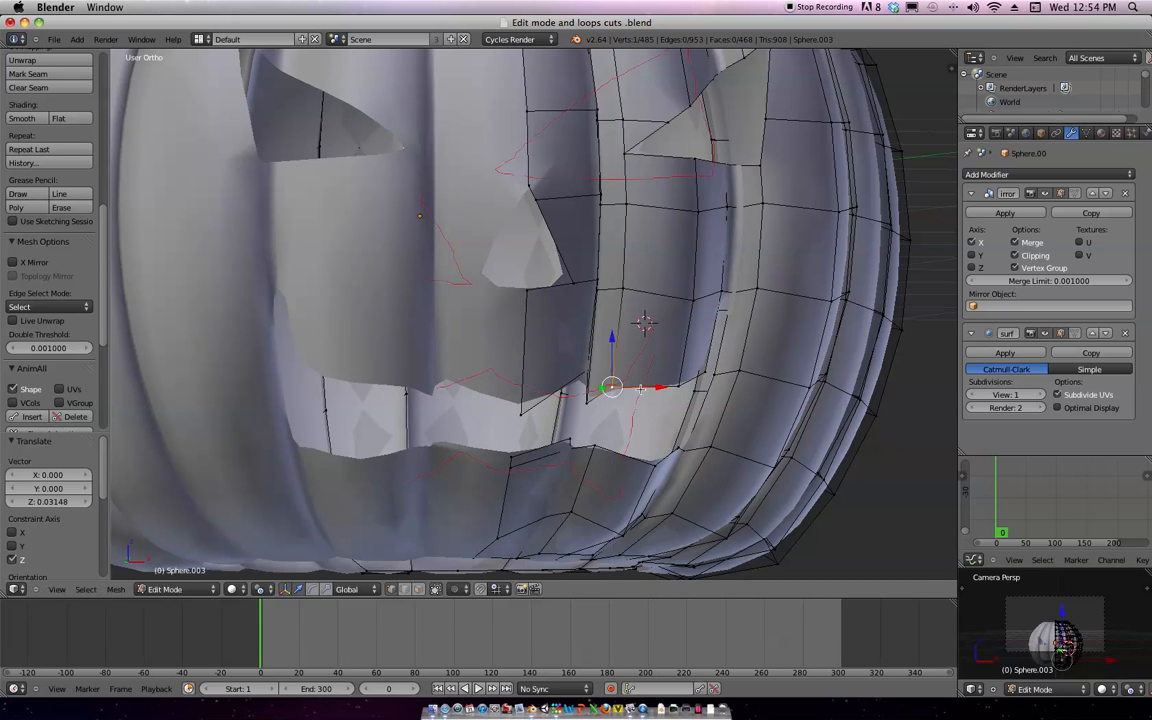
key(g)
key(z)
click(572, 440)
middle_drag(572, 440, 722, 382)
right_click(680, 390)
key(g)
key(z)
click(676, 428)
shift+middle_drag(605, 446, 652, 419)
On the mouth's lower edge, raise the vertex outside the first groove about 0.055 and lower the seam vertex about 0.009 along Z
right_click(614, 399)
key(g)
key(z)
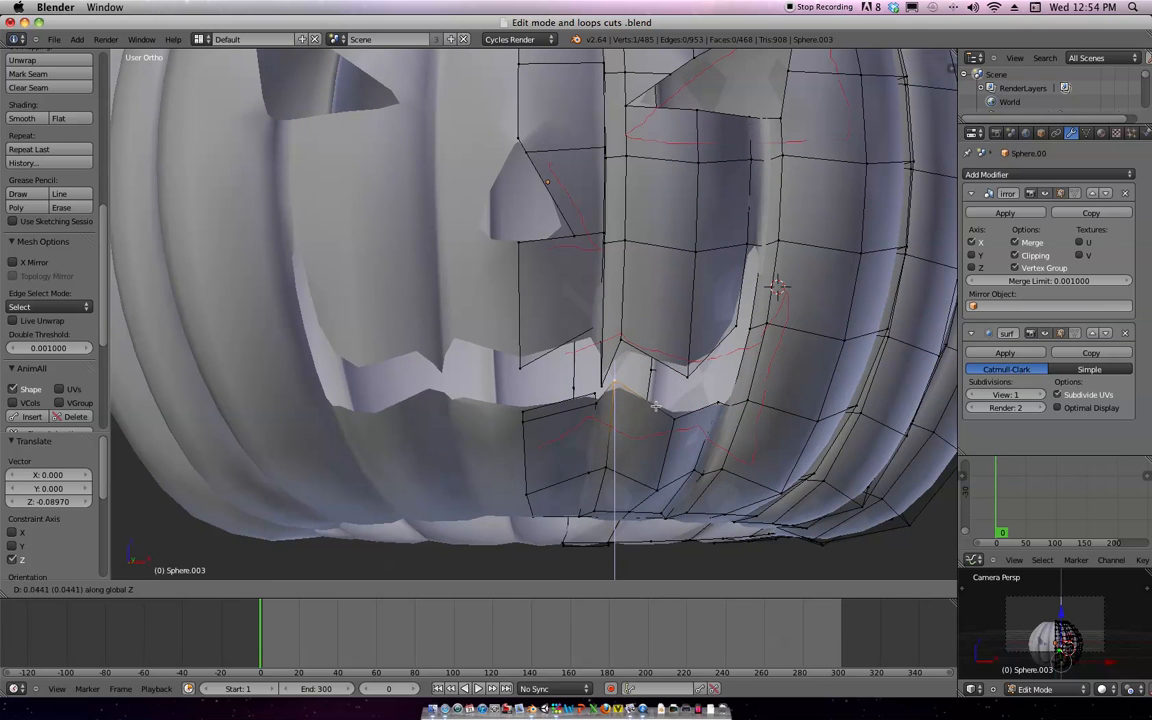
click(659, 402)
right_click(514, 411)
key(g)
key(z)
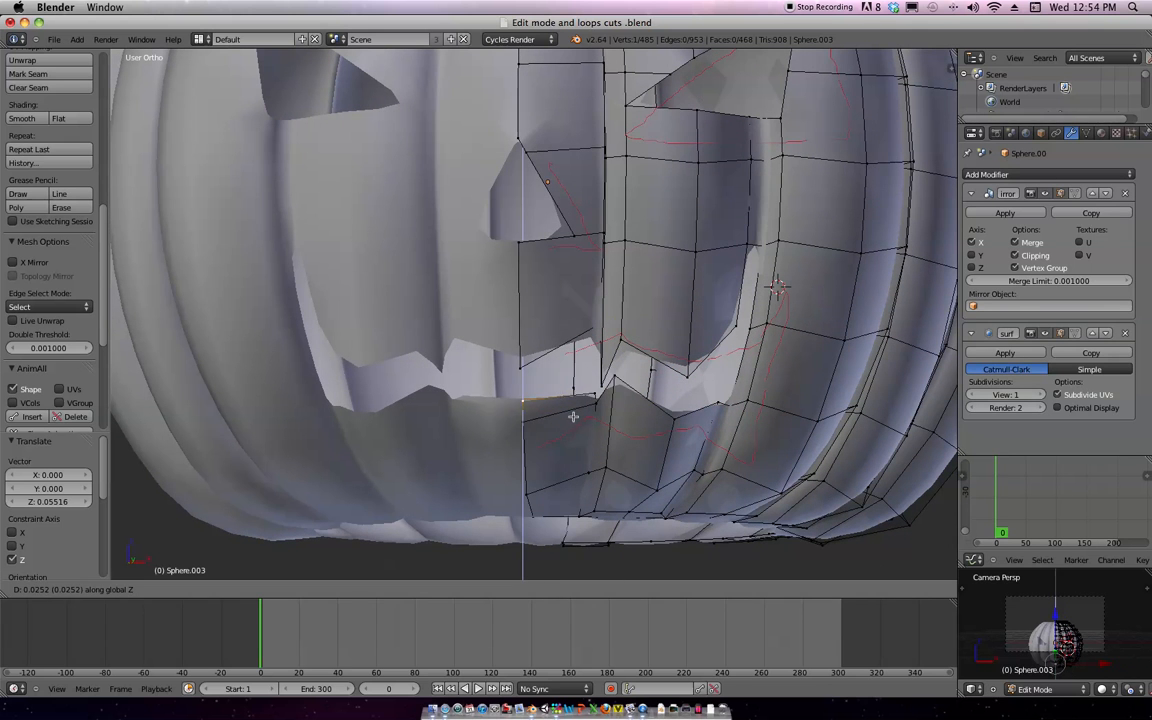
click(568, 435)
middle_drag(568, 432, 617, 428)
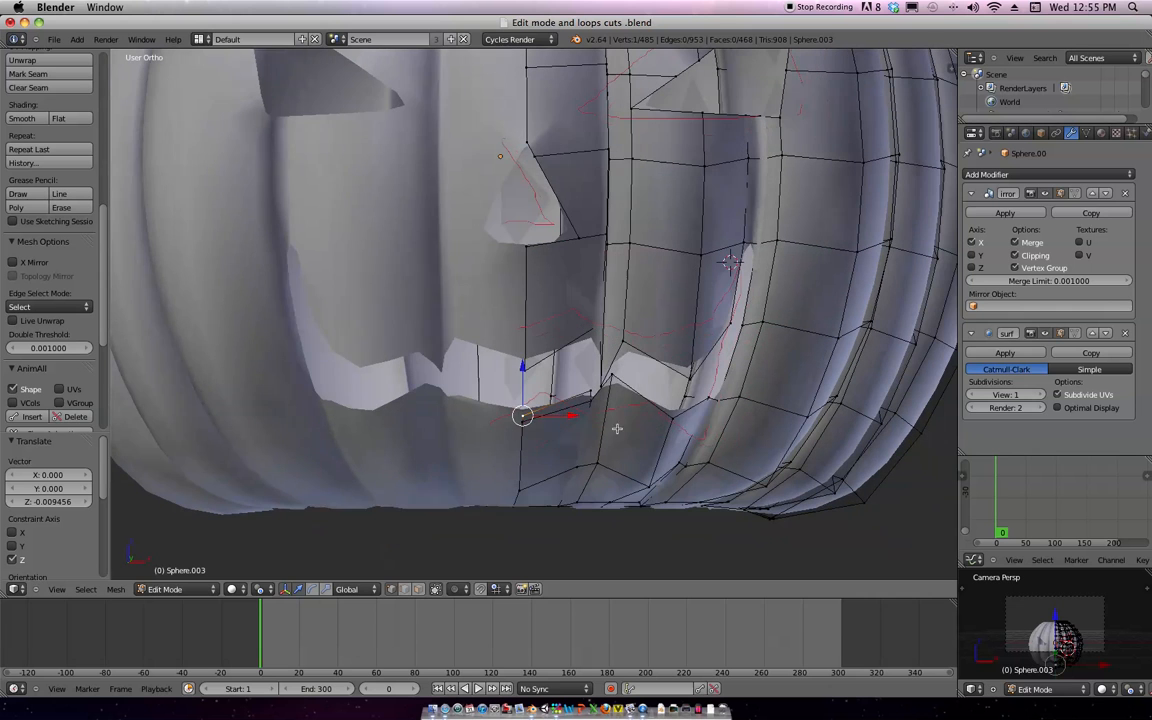
Lower the next outward vertex of the mouth's lower edge and raise the mouth corner vertex about 0.046 along Z
right_click(672, 418)
key(g)
key(z)
click(676, 430)
right_click(710, 400)
key(g)
key(z)
click(704, 390)
middle_drag(751, 347, 725, 333)
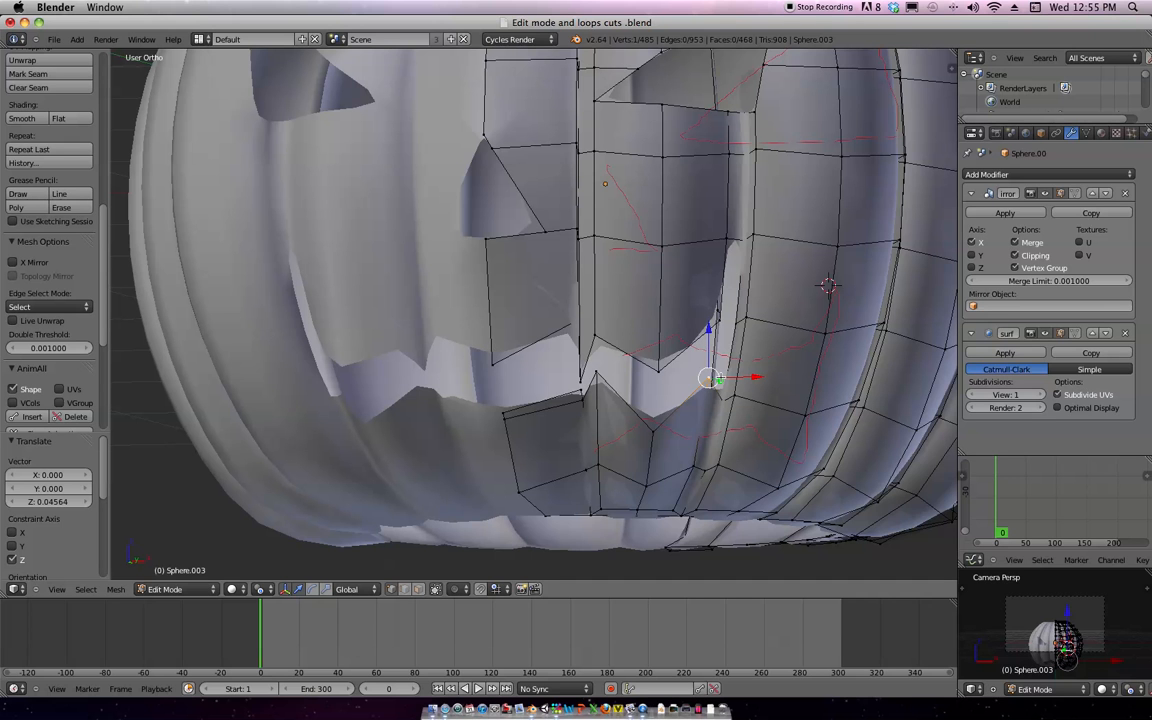
Raise the pointed vertex on the mouth's lower edge about 0.006 along Z and return to Object Mode to inspect the face
middle_drag(549, 316, 548, 300)
right_click(609, 380)
key(g)
key(z)
click(643, 410)
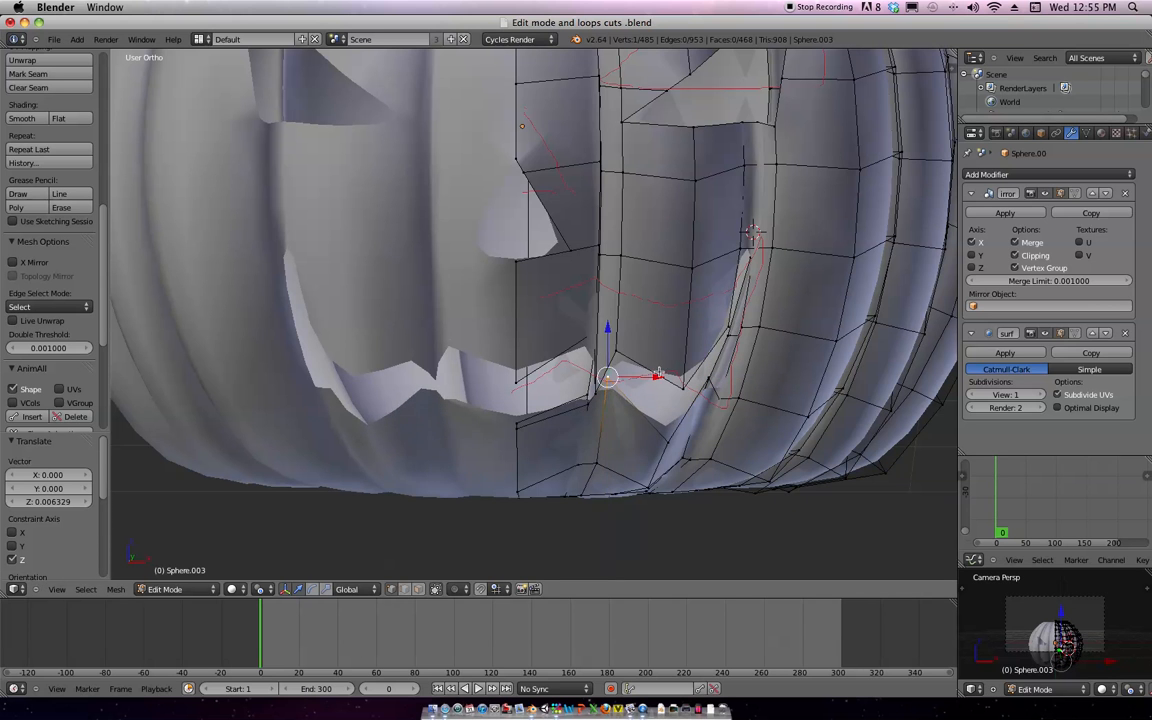
scroll(735, 298, down, 5)
mouse_move(735, 298)
middle_down()
mouse_move(656, 307)
mouse_move(733, 311)
middle_up()
key(Tab)
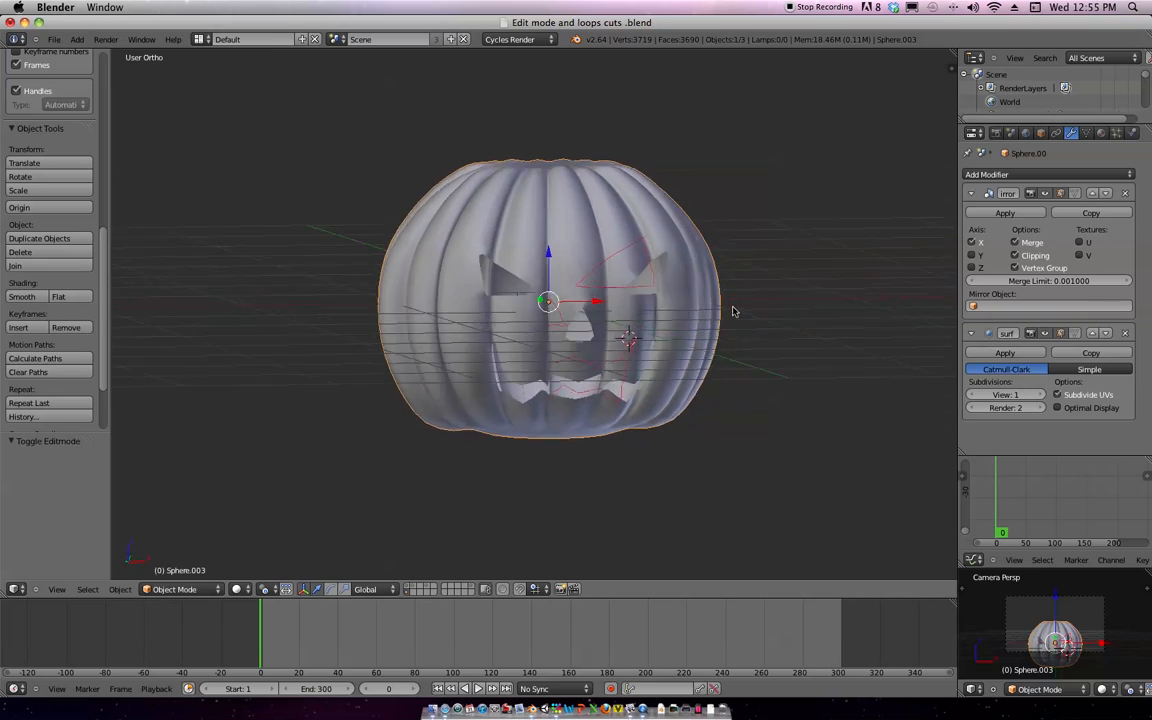
scroll(658, 328, up, 3)
scroll(658, 330, up, 4)
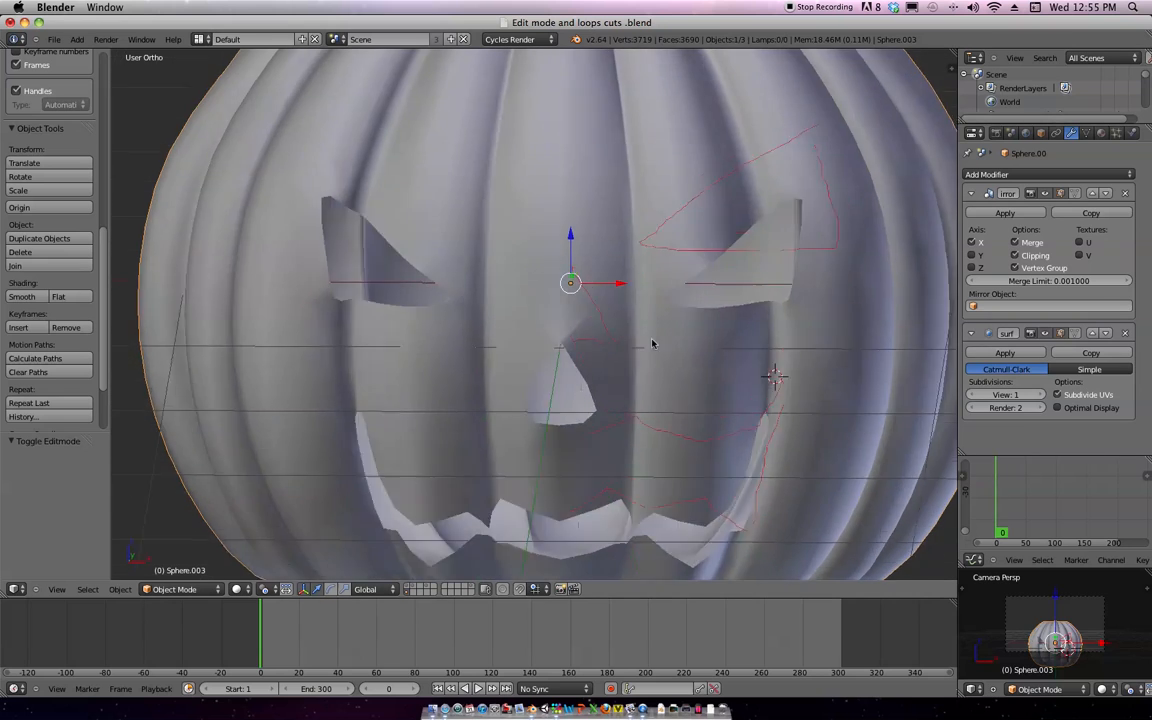
Extrude the six faces bordering the eye's upper edge outward as a brow ridge, and view it in Object Mode
key(Tab)
scroll(661, 322, down, 5)
middle_drag(661, 322, 614, 331)
scroll(606, 325, up, 5)
shift+middle_drag(614, 331, 692, 319)
ctrl+middle_drag(700, 410, 695, 266)
scroll(656, 266, down, 5)
scroll(697, 260, up, 5)
scroll(697, 260, down, 5)
scroll(695, 266, up, 5)
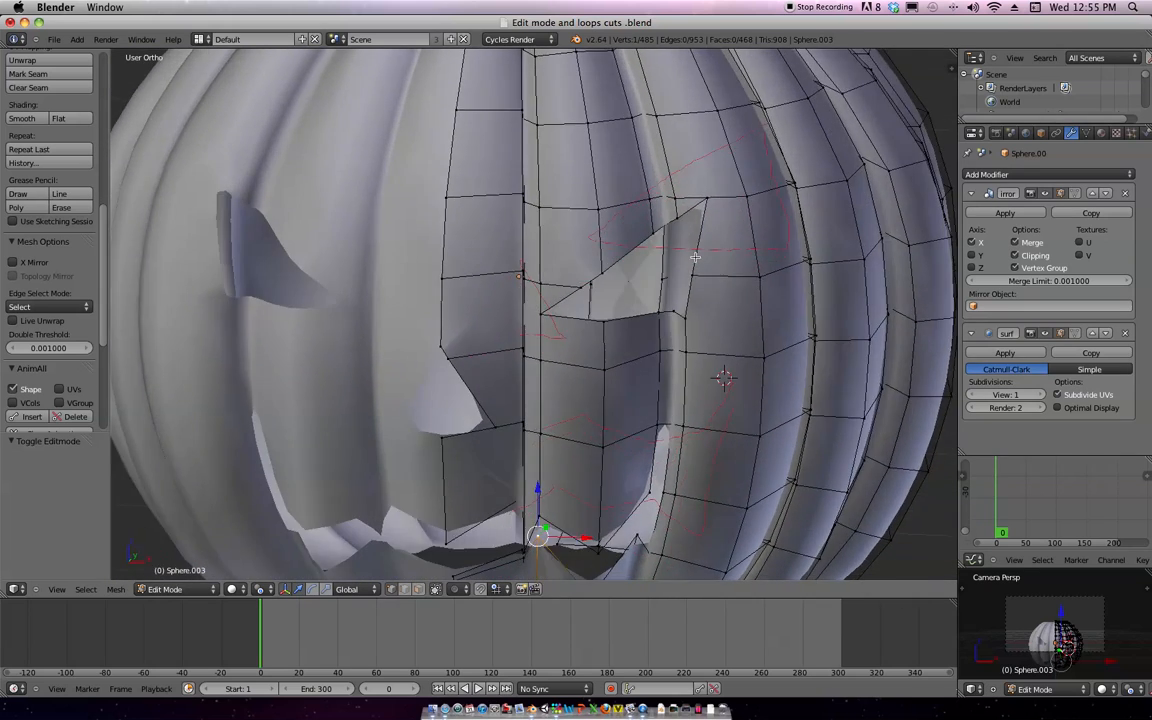
key(ctrl+Tab)
click(630, 289)
right_click(662, 168)
right_click(625, 237)
middle_drag(578, 246, 572, 208)
shift+right_click(602, 242)
shift+right_click(663, 213)
shift+right_click(628, 175)
middle_drag(628, 175, 670, 282)
shift+right_click(626, 165)
key(e)
click(688, 322)
key(Tab)
scroll(725, 224, down, 3)
key(Tab)
scroll(673, 280, up, 3)
scroll(670, 282, up, 2)
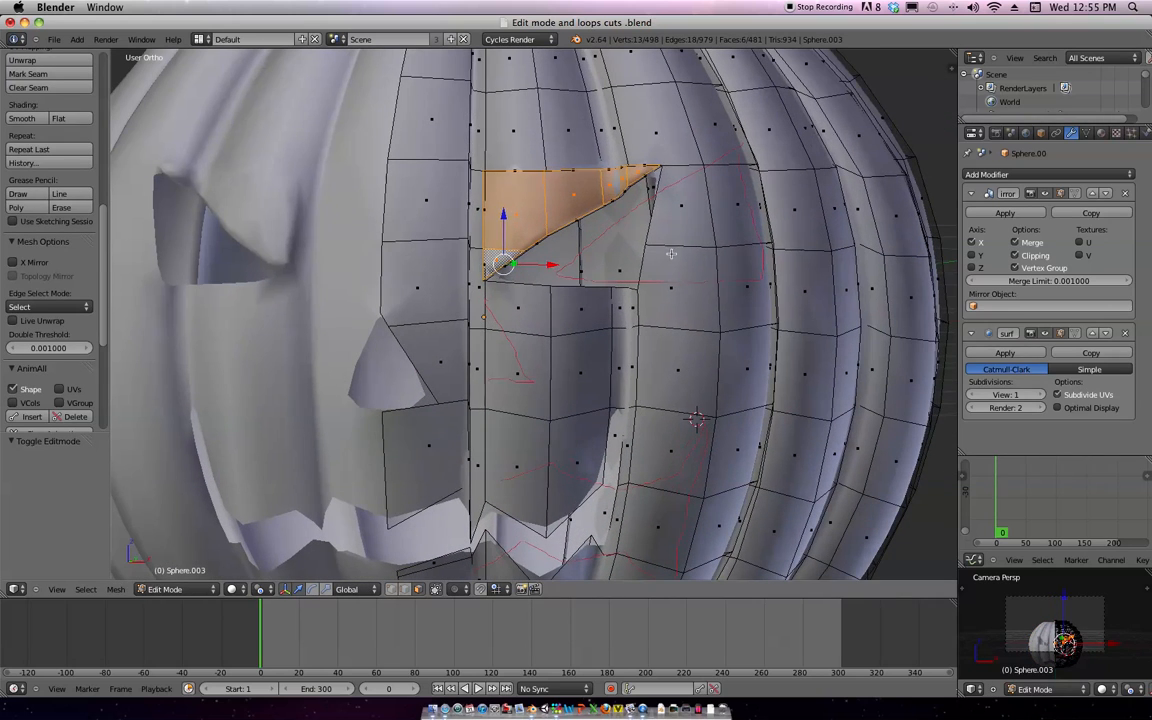
right_click(678, 205)
shift+right_click(679, 290)
shift+right_click(678, 370)
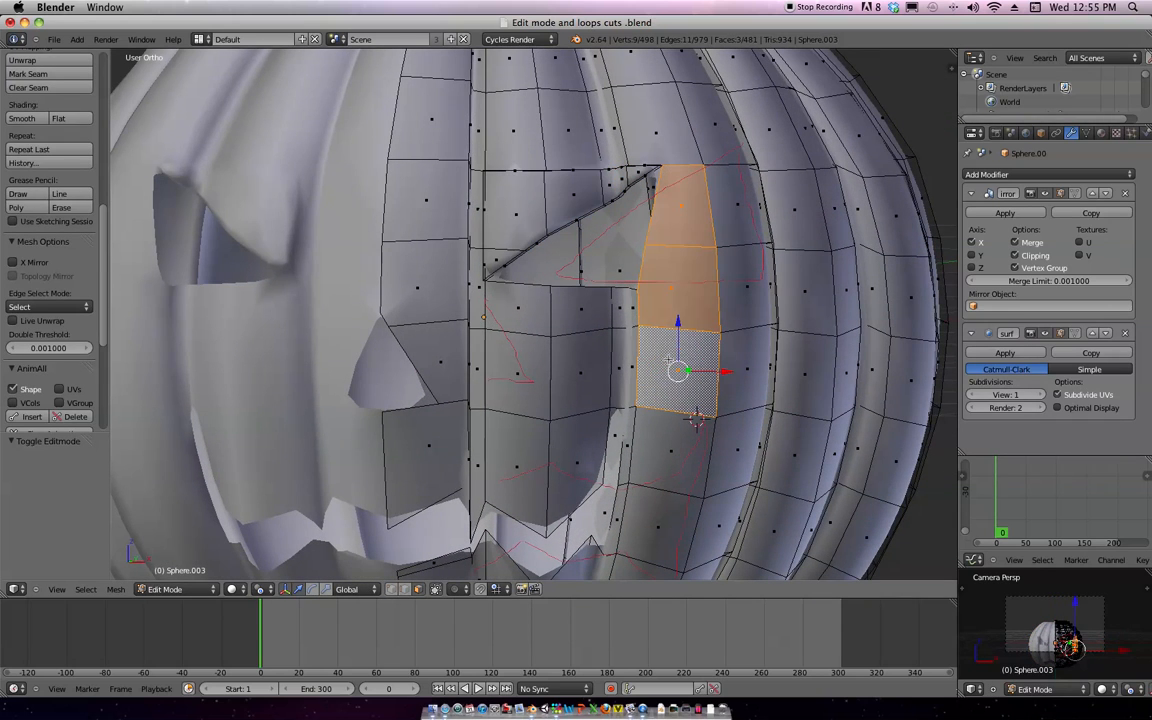
scroll(697, 420, down, 4)
middle_drag(697, 420, 523, 331)
key(e)
right_click(690, 345)
key(ctrl+z)
Knife-cut a narrow strip around the nose opening, from the seam above it past its outer corner to the seam below
scroll(745, 360, down, 2)
scroll(730, 328, up, 4)
key(a)
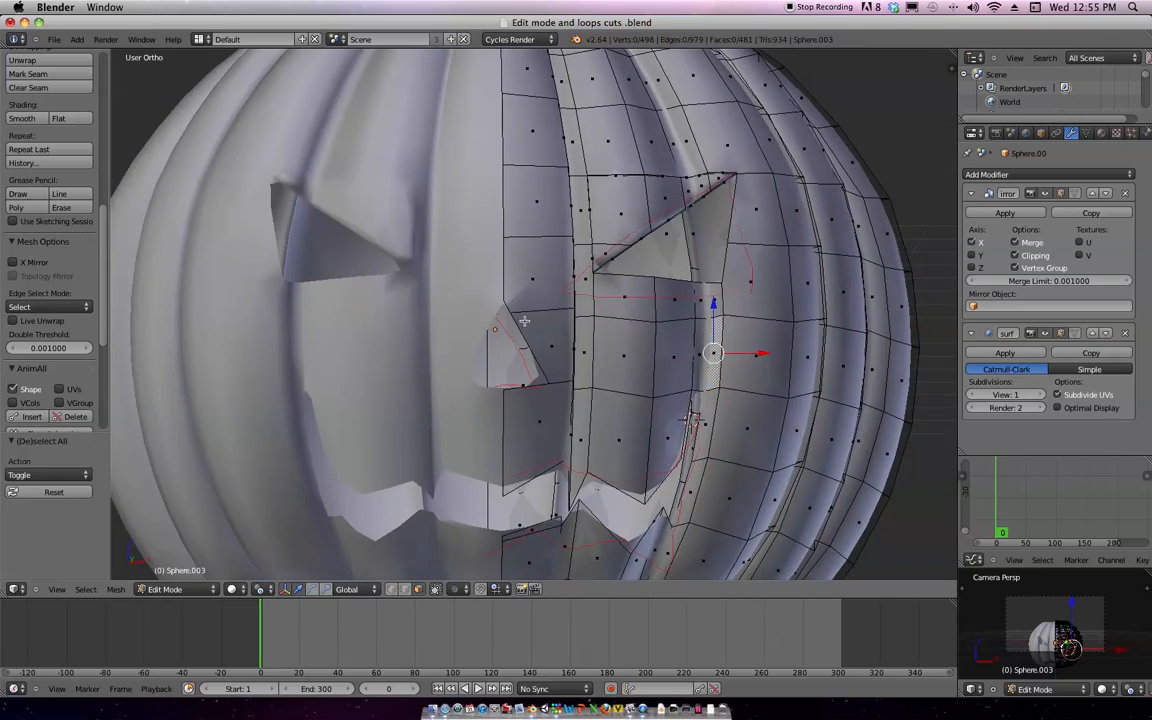
key(k)
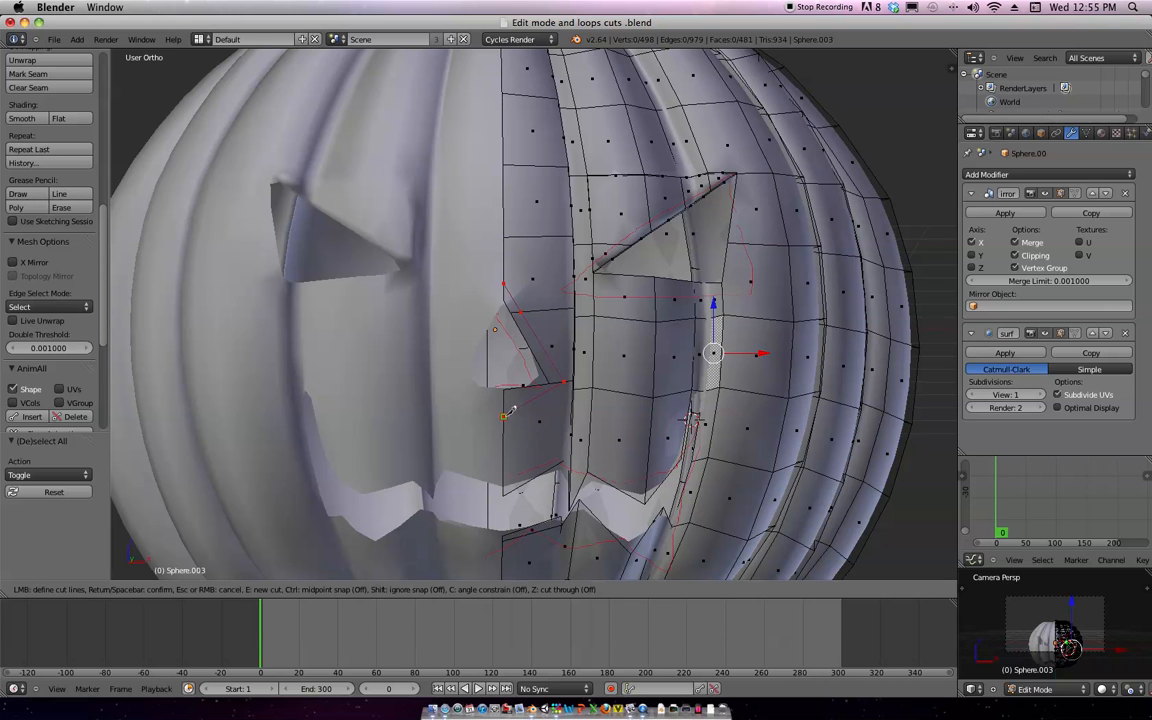
key(Return)
Extrude the narrow strip face along the nose's sloped outer edge and check it in Object Mode
key(l)
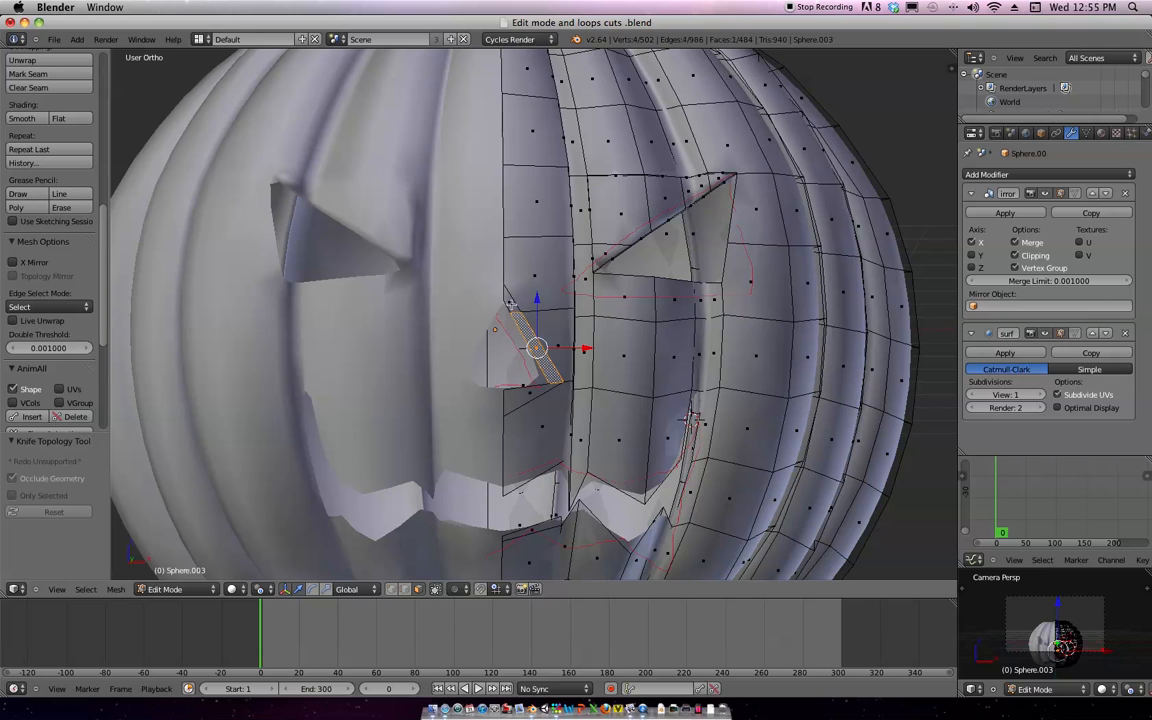
scroll(592, 374, down, 3)
middle_drag(592, 375, 538, 372)
key(e)
click(586, 404)
key(Tab)
key(Tab)
Adjust the position of the extruded nose strip and return to Object Mode to view the pumpkin
scroll(653, 389, up, 4)
key(g)
click(603, 459)
key(g)
click(637, 430)
key(Tab)
middle_drag(532, 336, 543, 381)
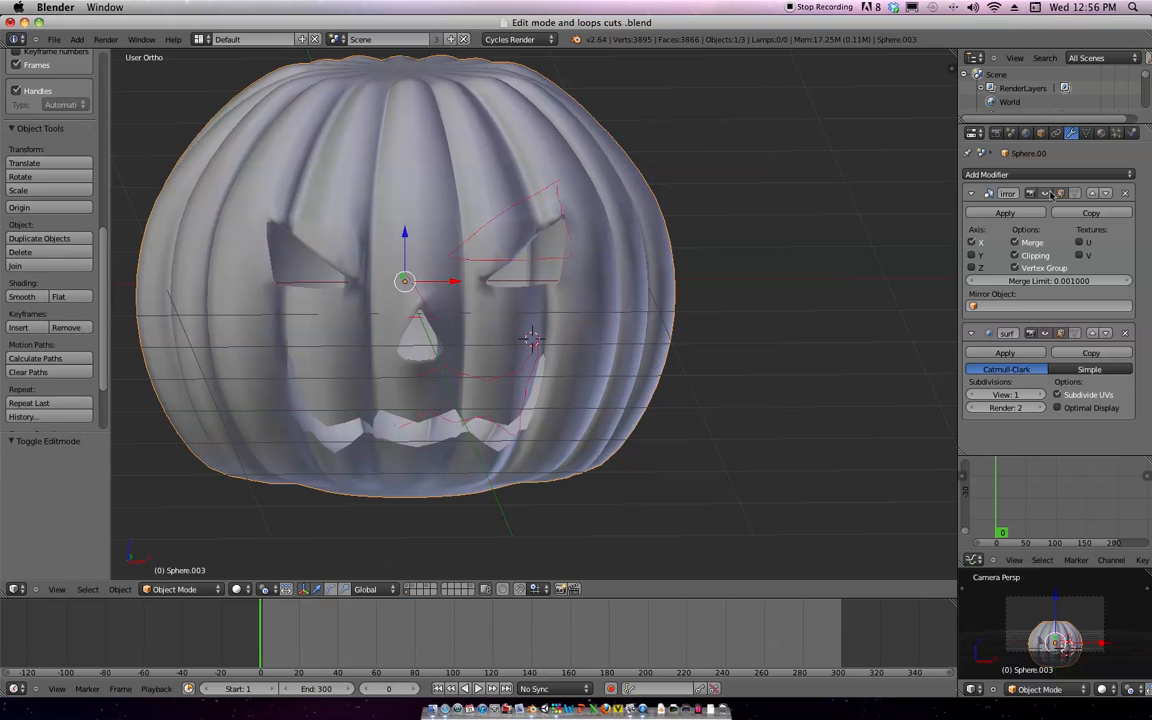
Add a Solidify modifier to the pumpkin with a thickness of 0.0130 and inspect the openings
click(1000, 174)
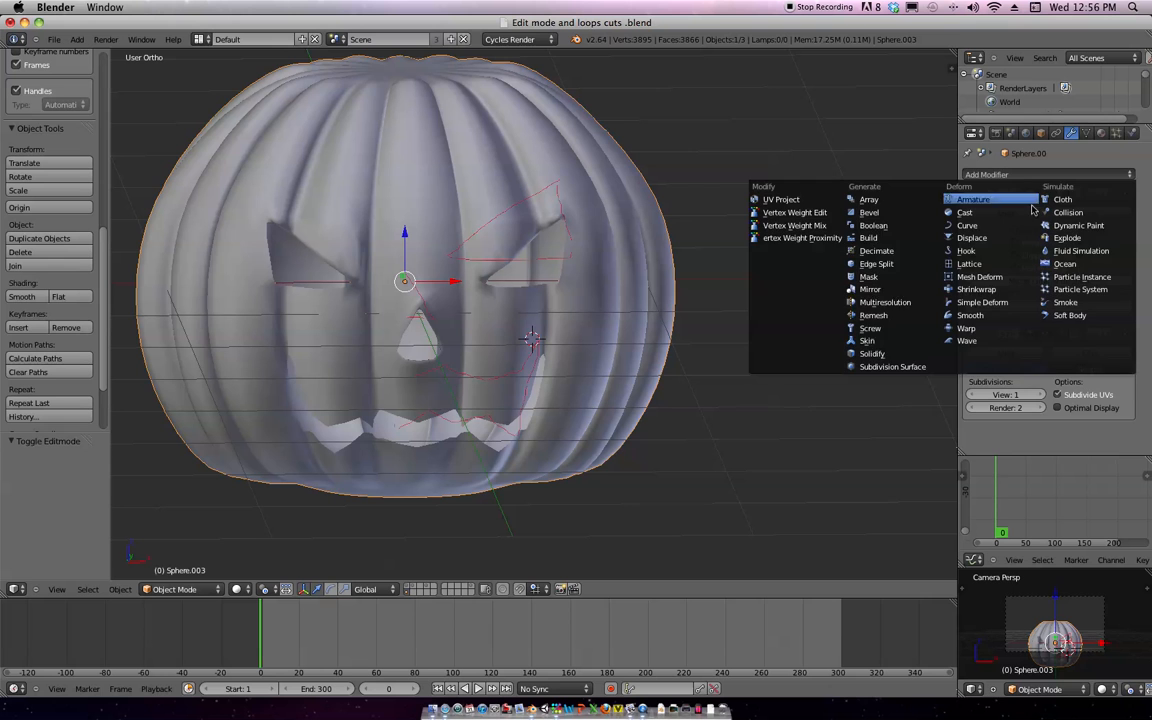
click(872, 353)
middle_drag(681, 378, 720, 350)
scroll(1020, 416, down, 5)
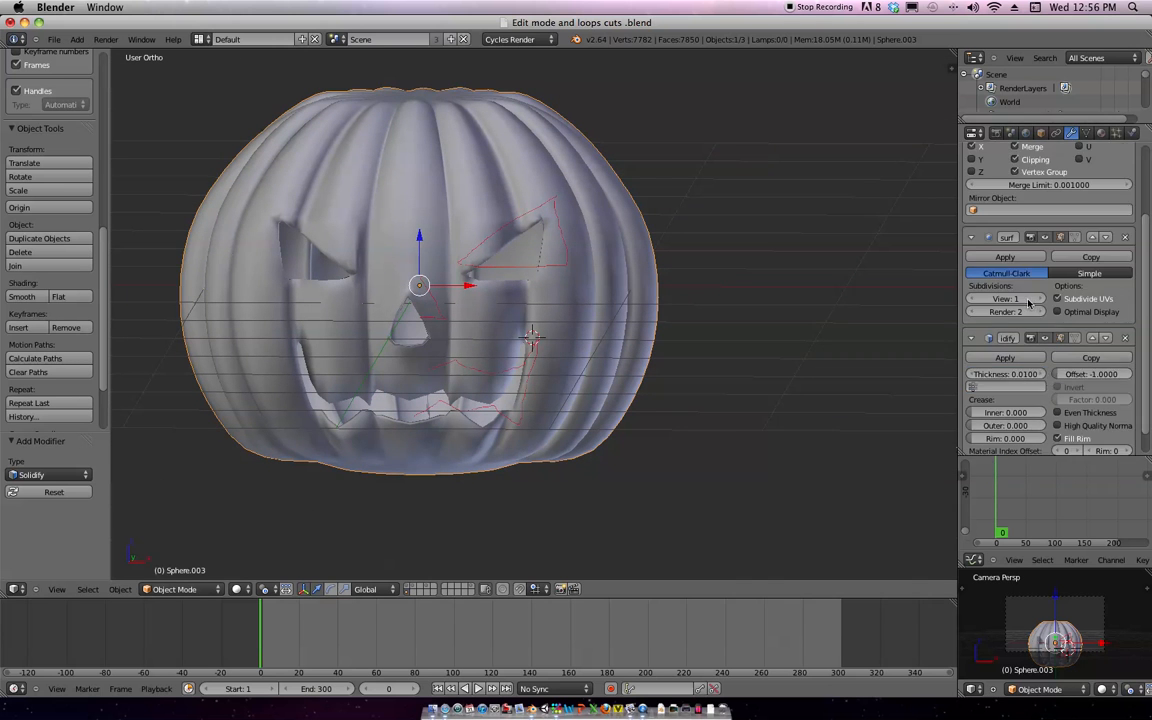
click(1042, 349)
click(1042, 349)
click(1042, 349)
middle_drag(851, 381, 748, 386)
key(Tab)
key(Tab)
middle_drag(656, 334, 630, 324)
scroll(527, 342, down, 2)
Give the pumpkin a new material whose surface is a Mix Shader of Diffuse BSDF and Glossy BSDF
key(KP_1)
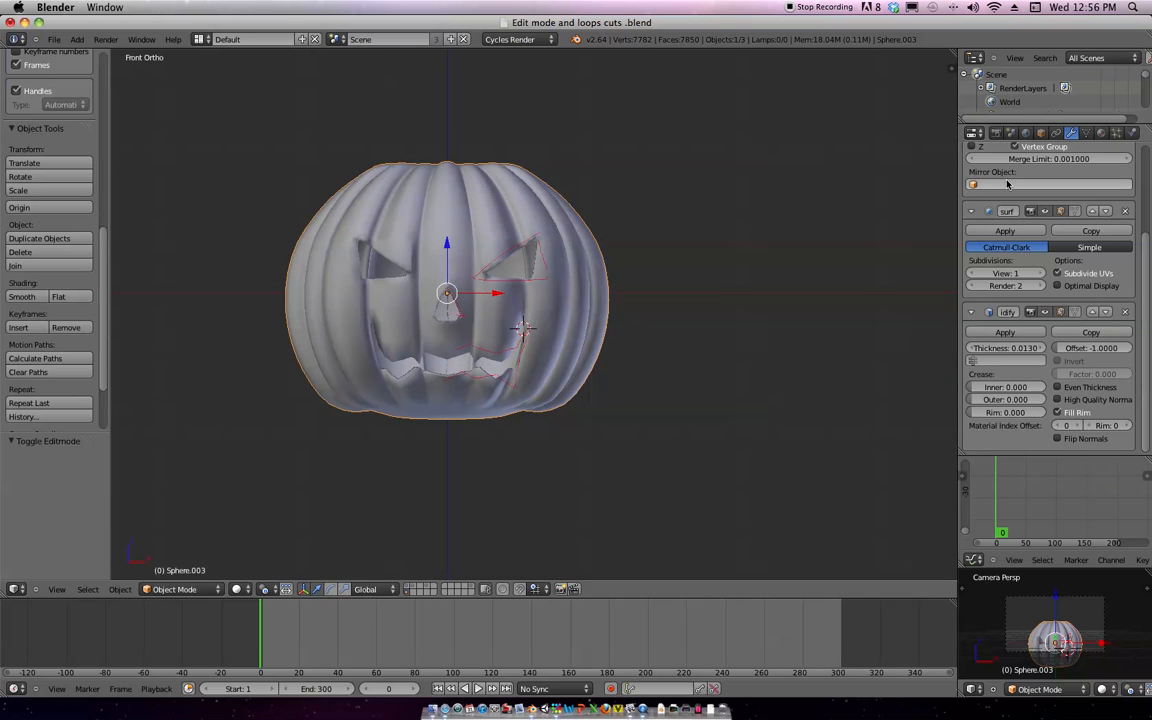
click(1101, 132)
click(1040, 212)
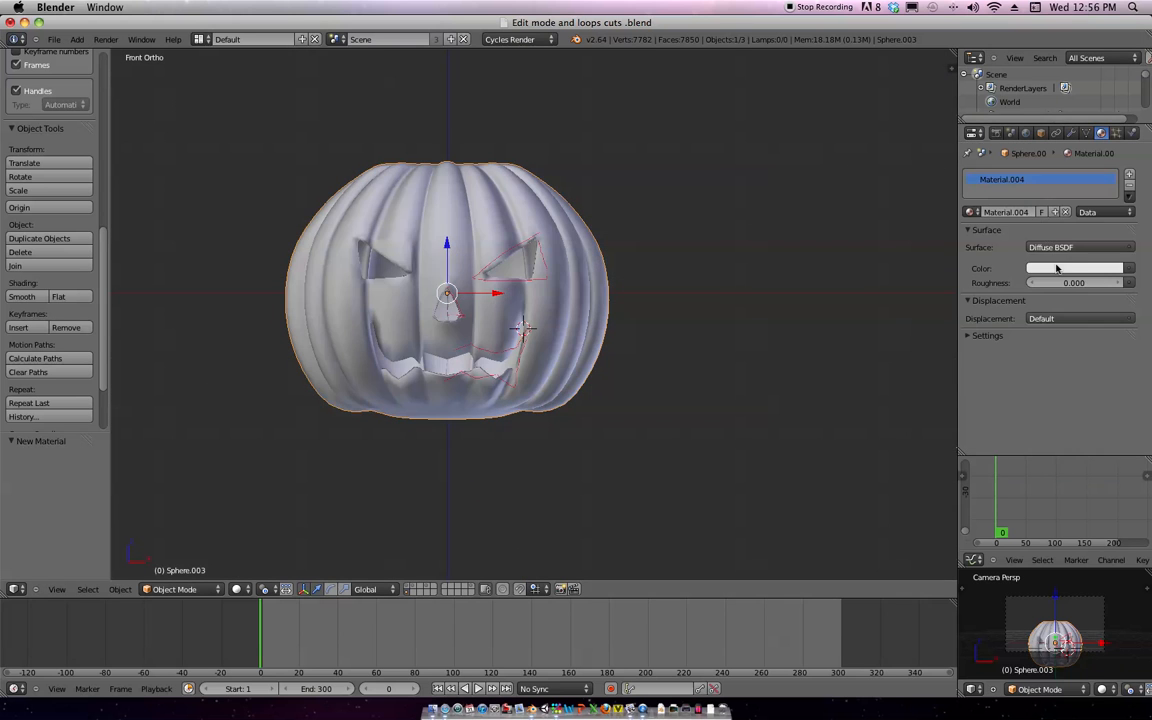
click(1055, 247)
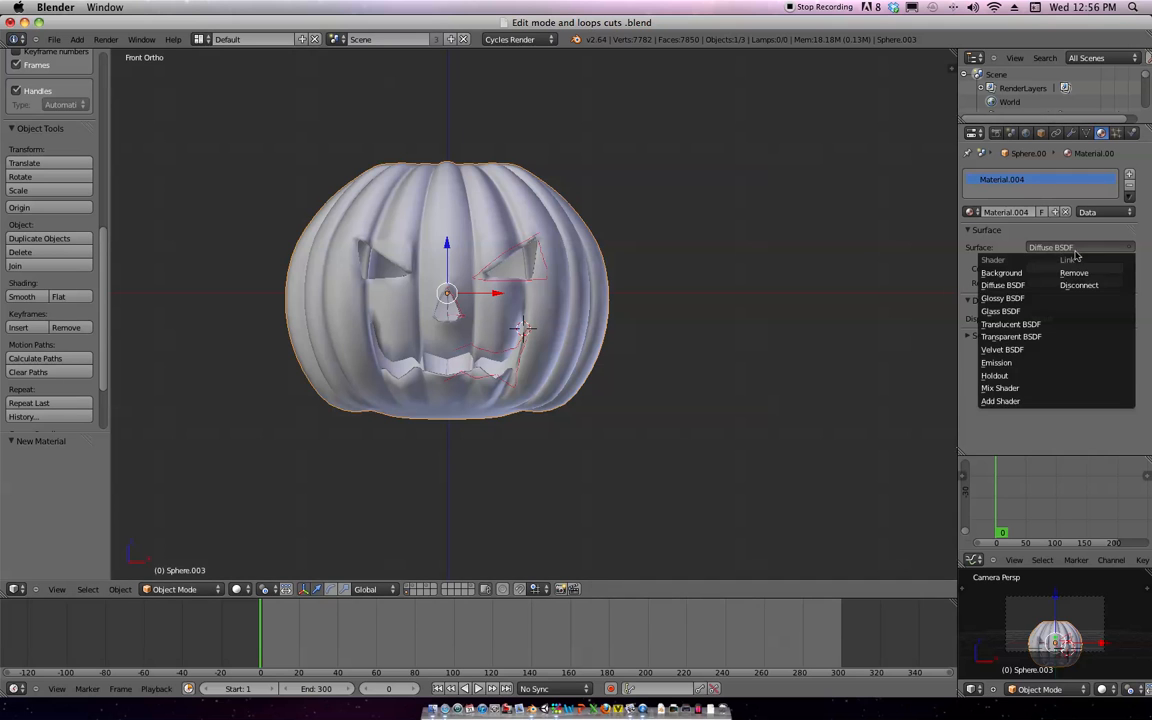
click(1000, 388)
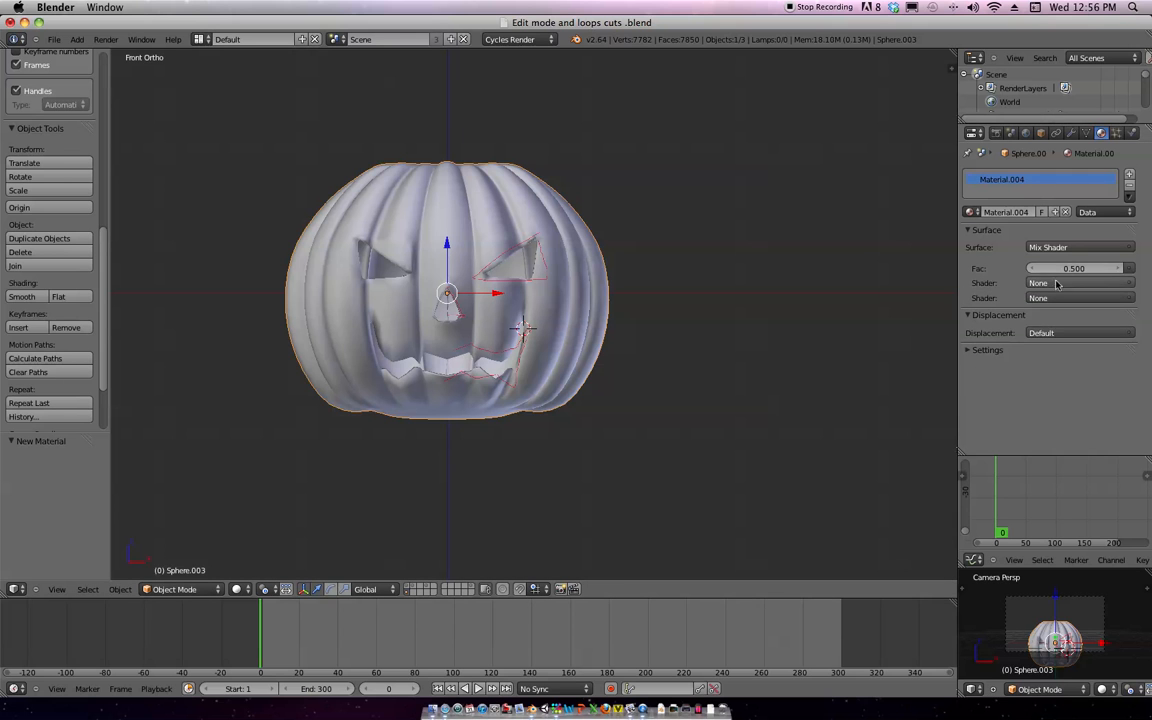
click(1070, 283)
click(1063, 321)
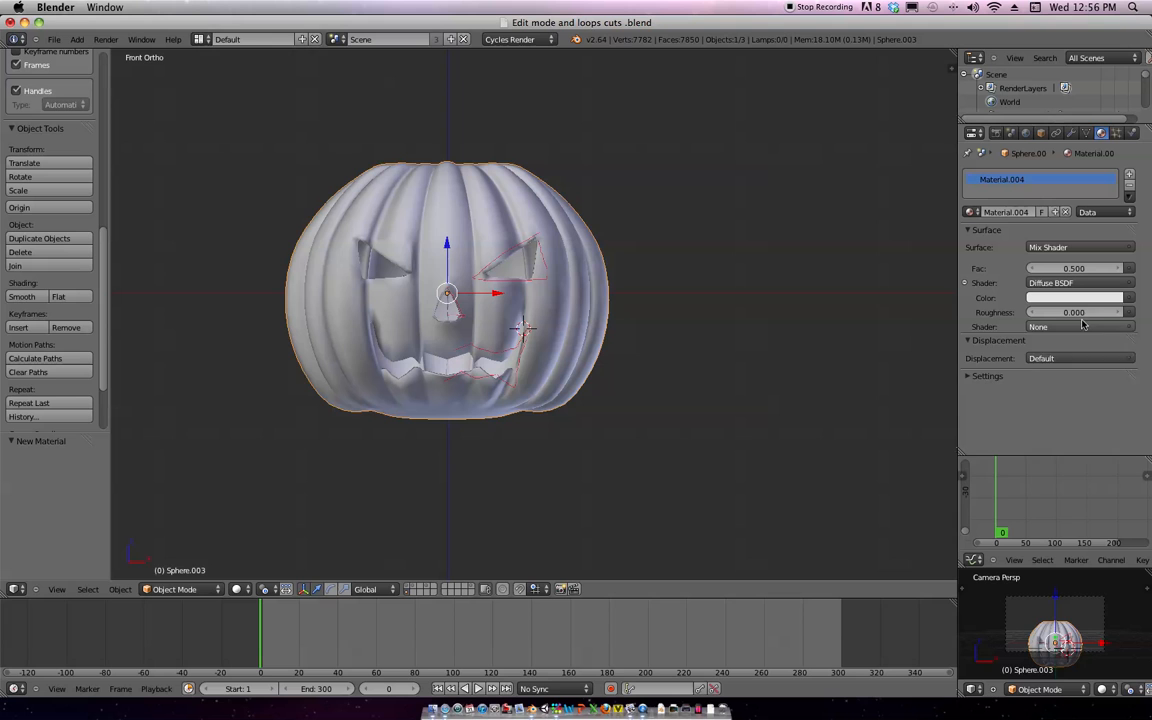
click(1075, 328)
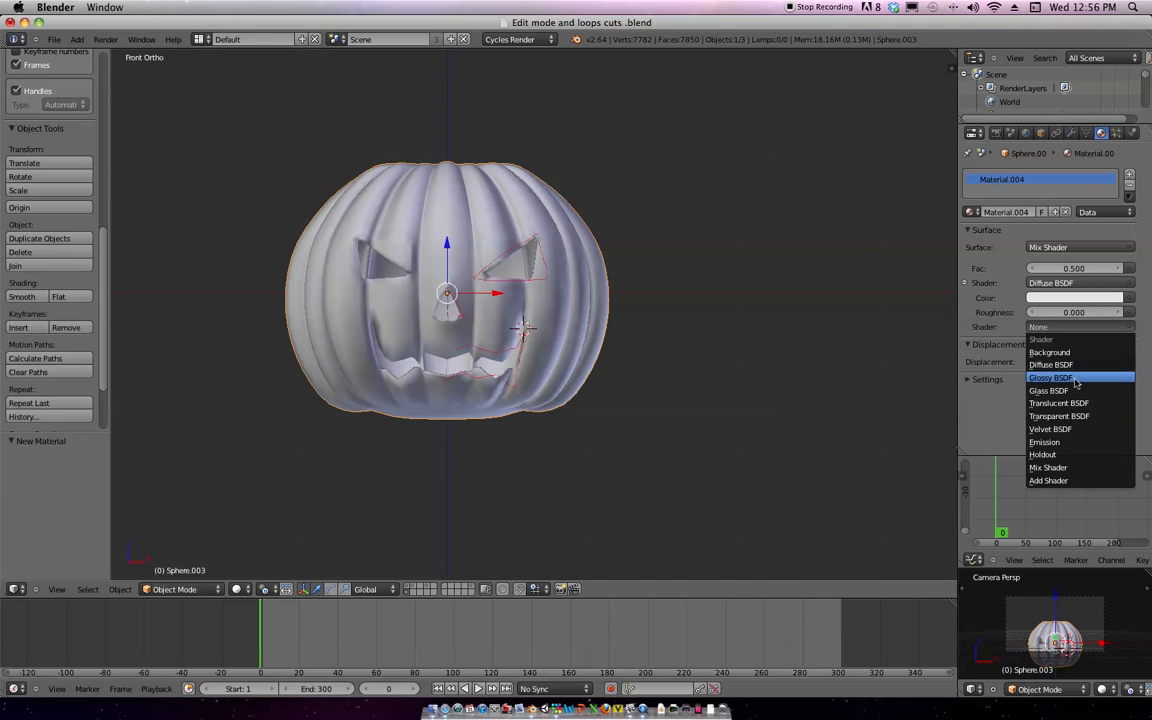
click(1076, 383)
Set the diffuse color to red-orange and the glossy color to yellow-orange
click(1080, 297)
drag(1049, 197, 1057, 255)
click(1041, 355)
click(1049, 255)
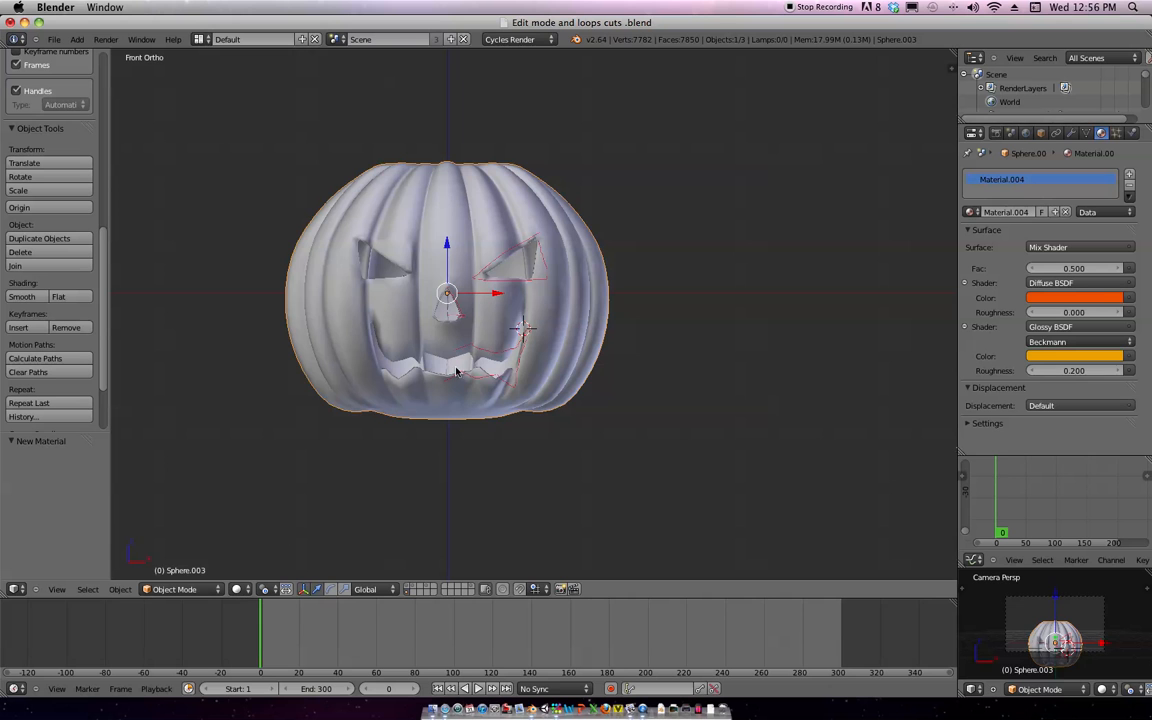
Unhide the hidden objects and display the scene in Rendered viewport shading
key(alt+h)
middle_drag(478, 405, 460, 429)
scroll(462, 428, down, 4)
mouse_move(560, 309)
middle_down()
mouse_move(573, 293)
mouse_move(572, 314)
middle_up()
click(242, 589)
click(250, 456)
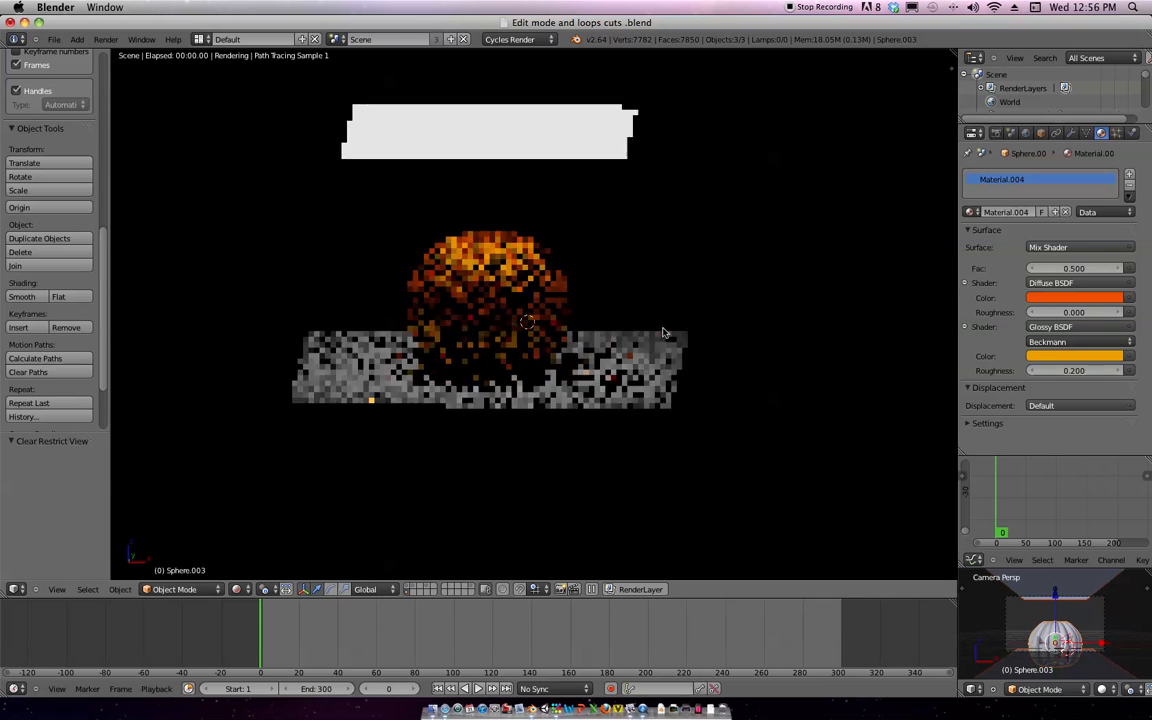
middle_drag(723, 331, 708, 321)
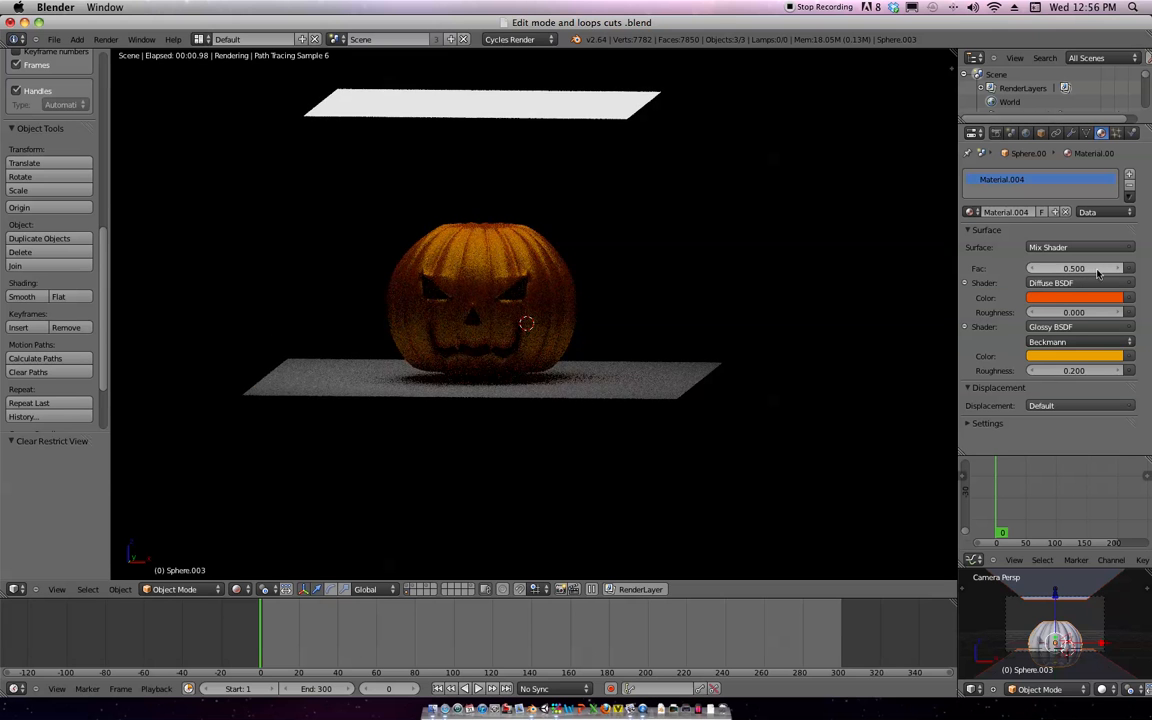
Set the Mix Shader's factor to 0.082 and view the rendered pumpkin from the front
drag(1094, 268, 886, 289)
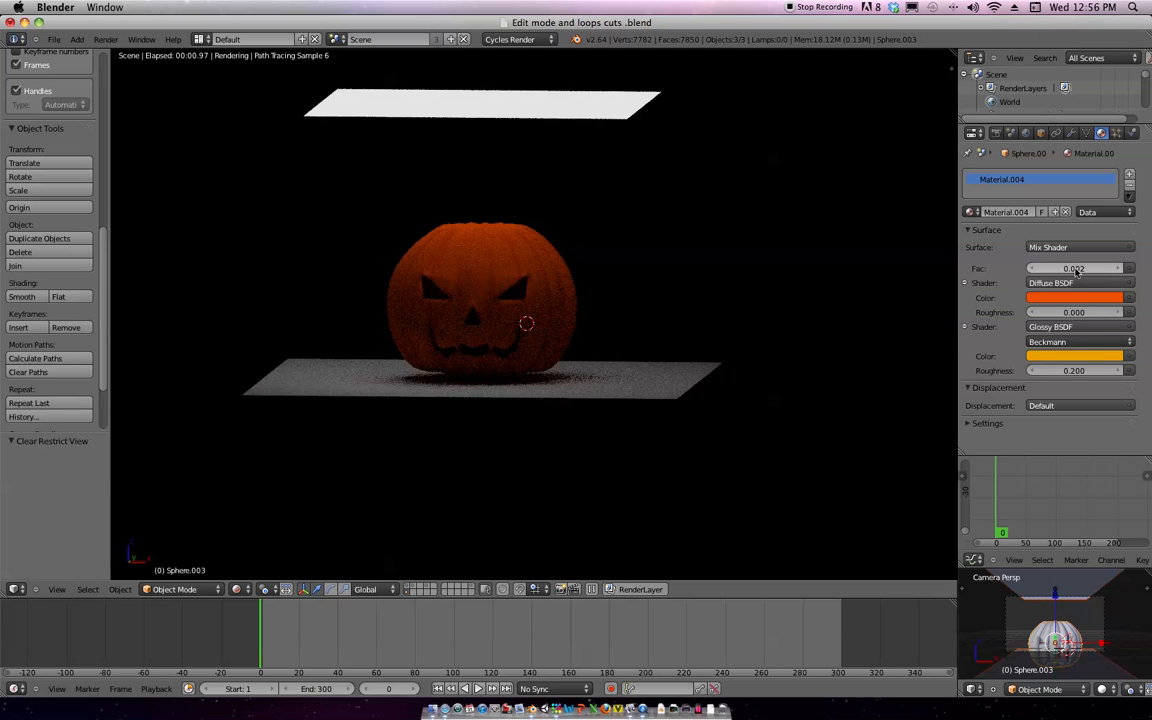
drag(1094, 268, 1075, 270)
middle_drag(665, 287, 646, 288)
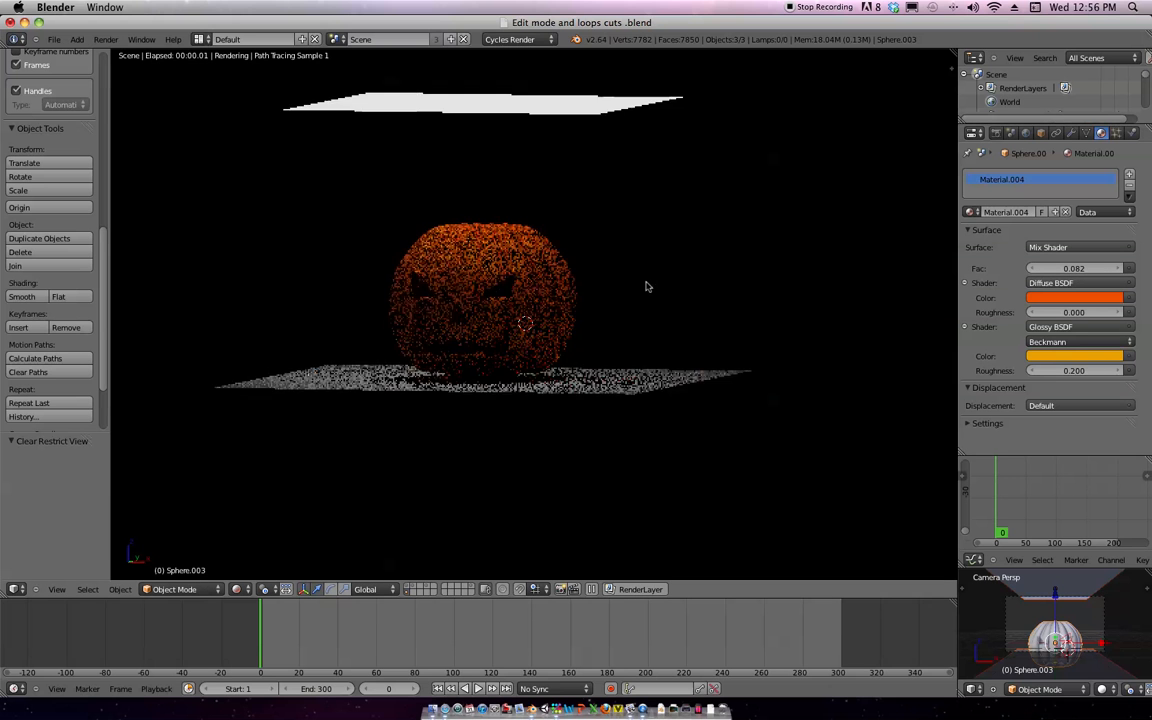
key(KP_1)
scroll(684, 329, up, 4)
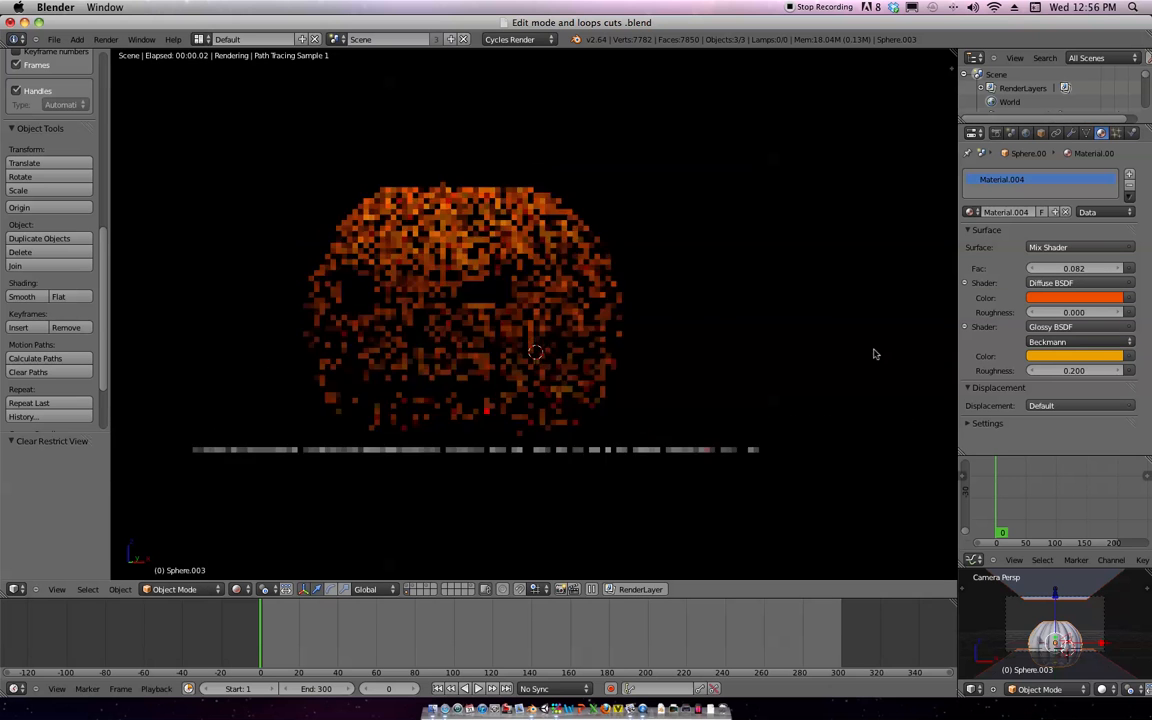
Set the Glossy BSDF roughness to 0.520, check the rendered pumpkin, and return the viewport to Solid shading
drag(1072, 370, 1083, 377)
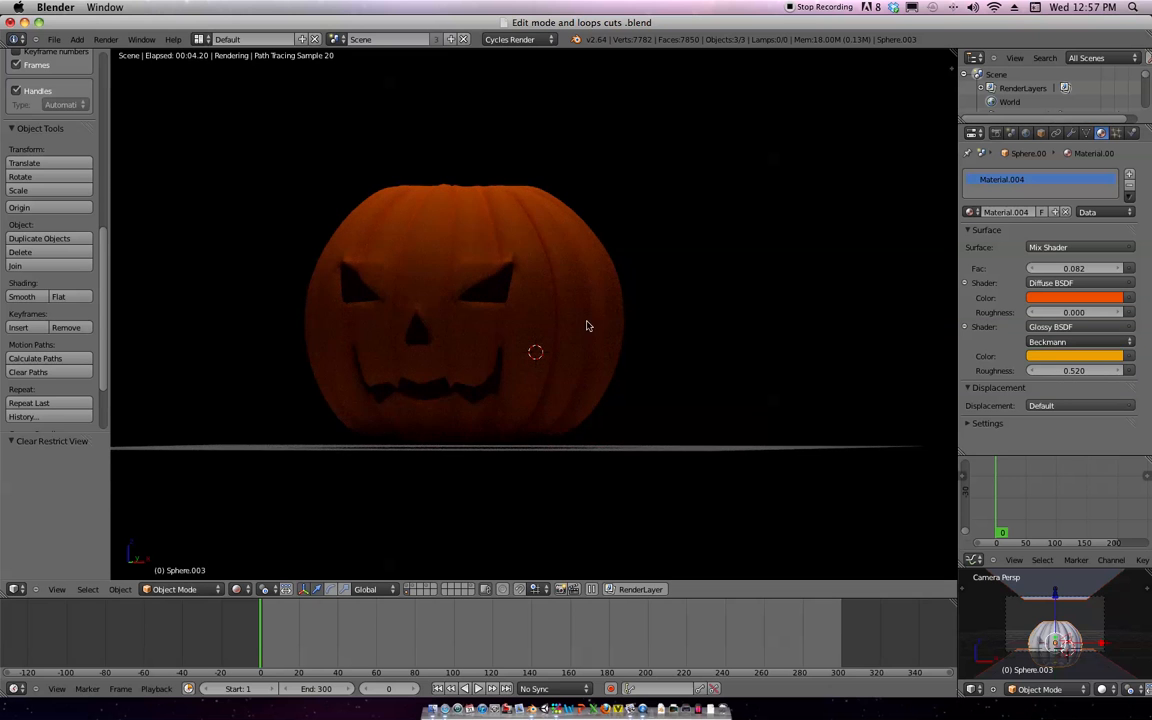
middle_drag(597, 329, 636, 311)
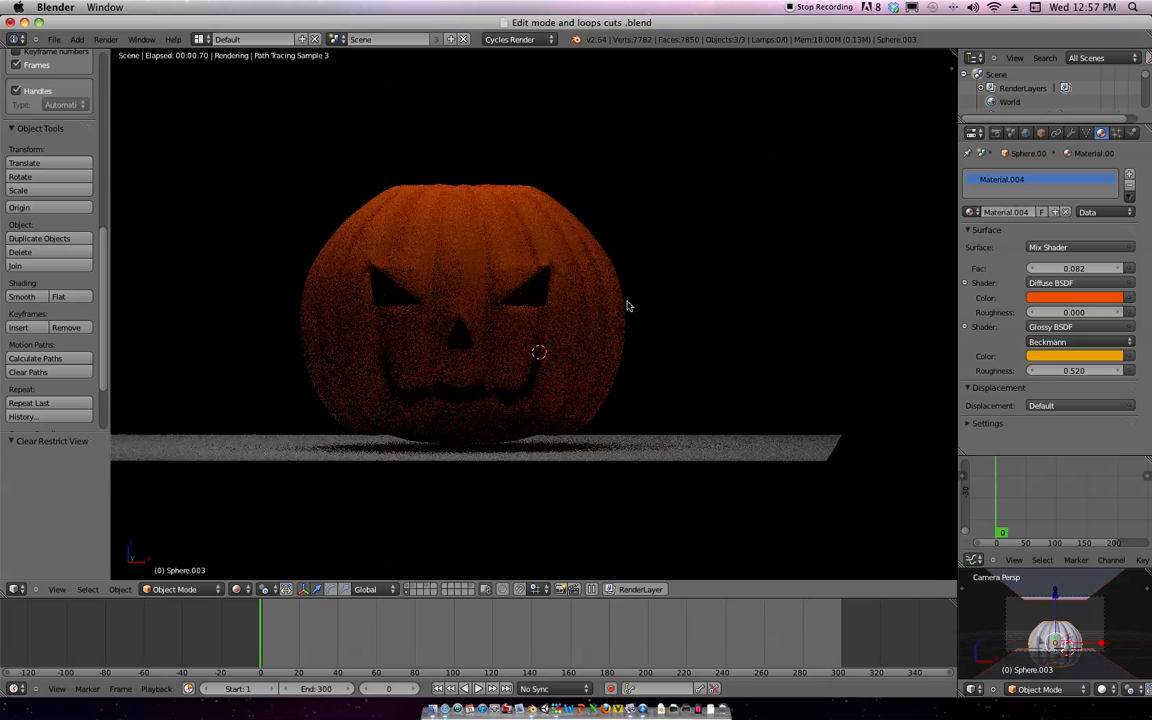
key(shift+z)
Snap the 3D cursor to the selected pumpkin and add a plane mesh at that point
middle_drag(492, 358, 521, 335)
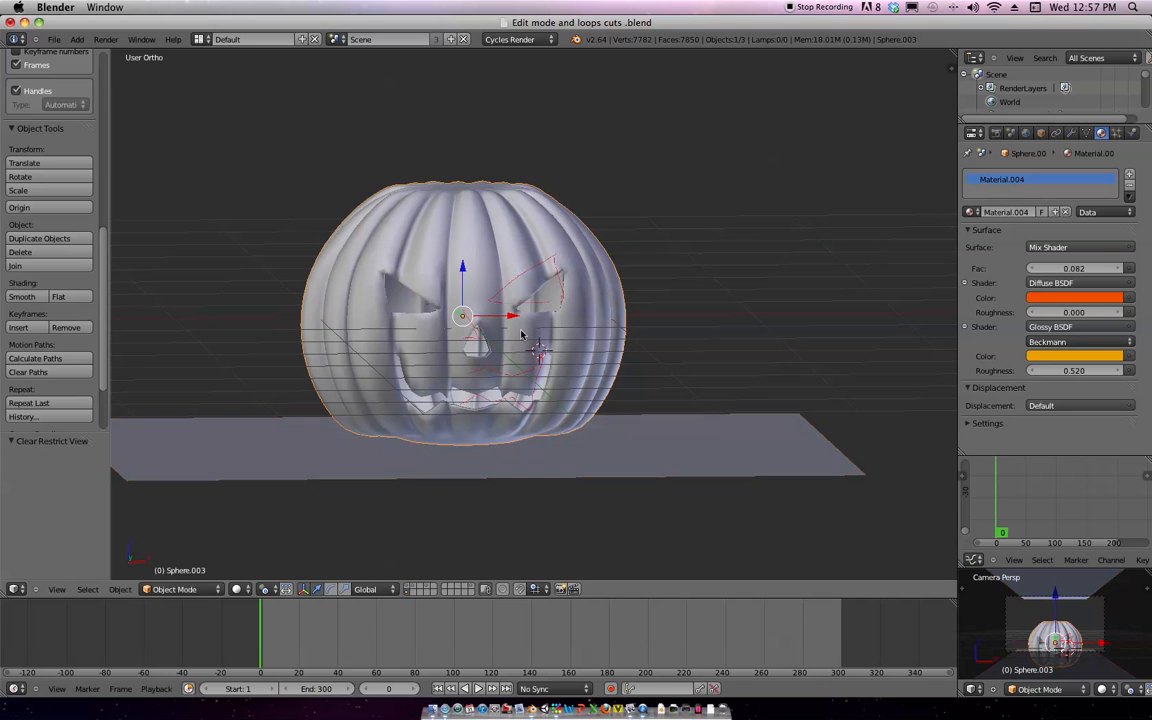
key(shift+s)
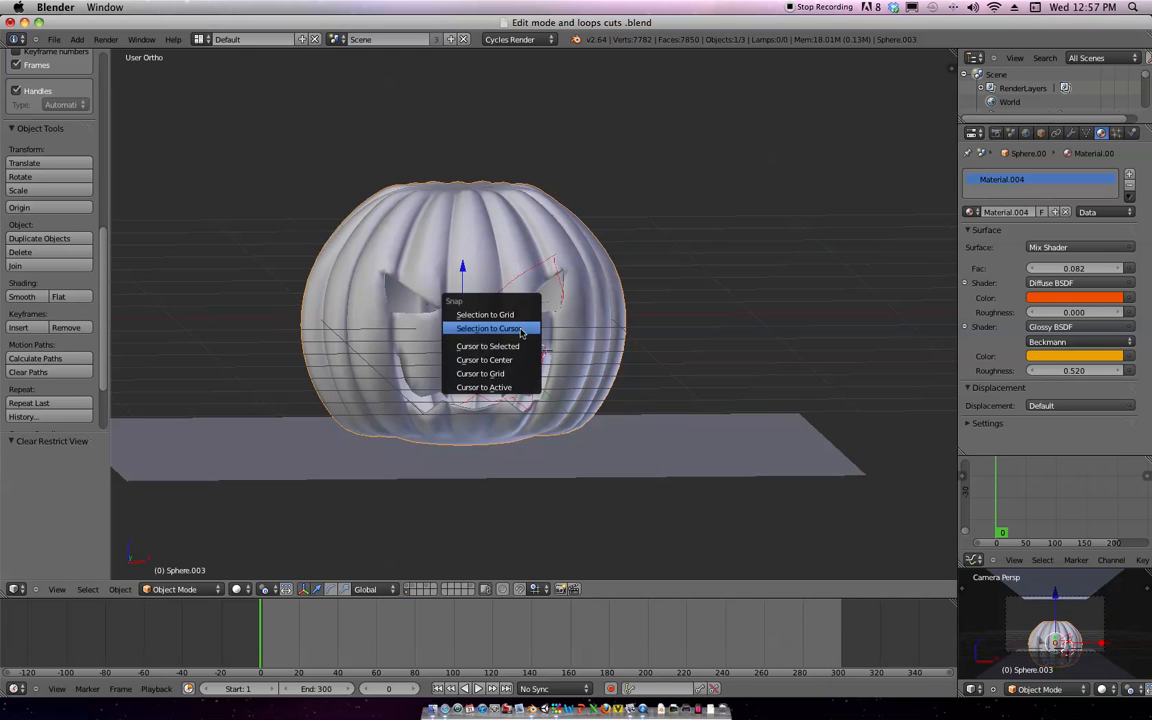
click(488, 346)
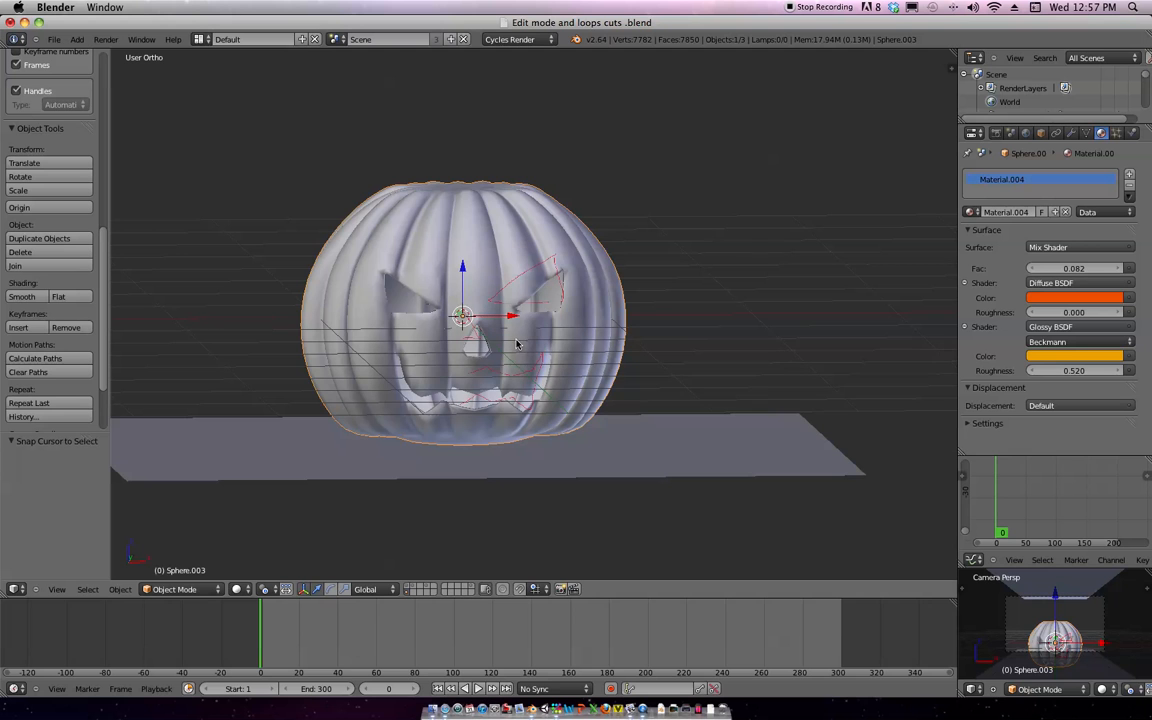
key(z)
key(z)
key(shift+a)
mouse_move(490, 330)
click(545, 331)
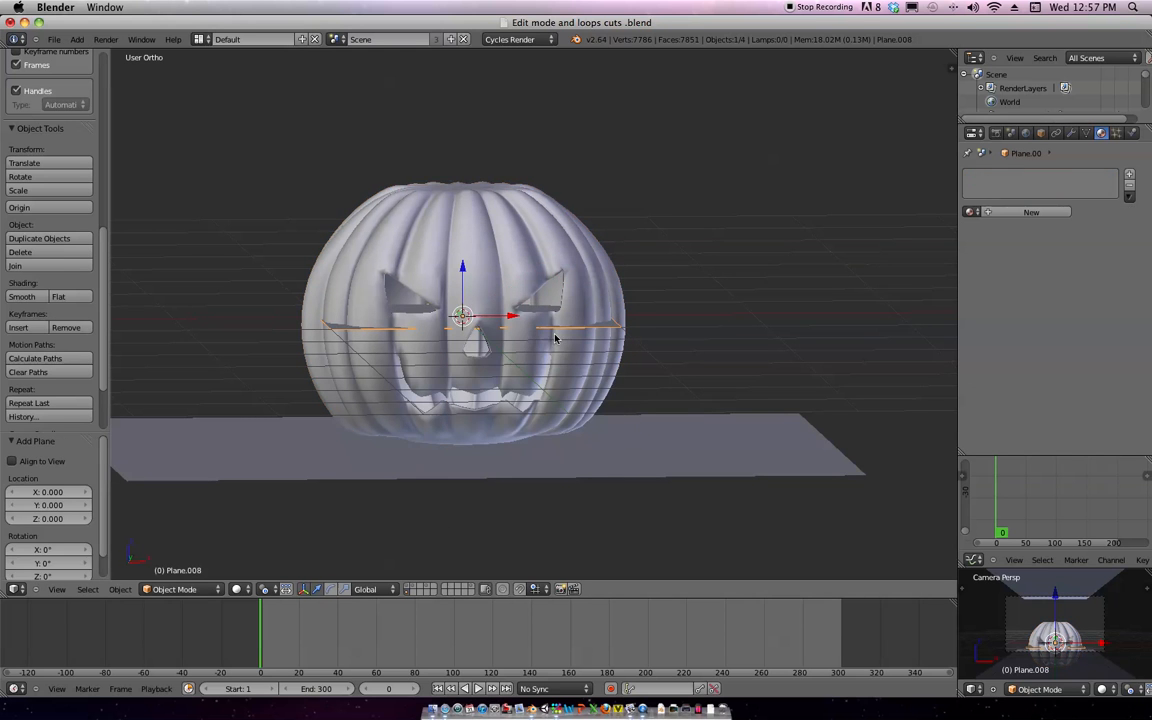
Display the scene in wireframe and scale the new plane down to about 0.22 inside the pumpkin
key(z)
mouse_move(725, 349)
middle_down()
mouse_move(717, 375)
mouse_move(745, 381)
middle_up()
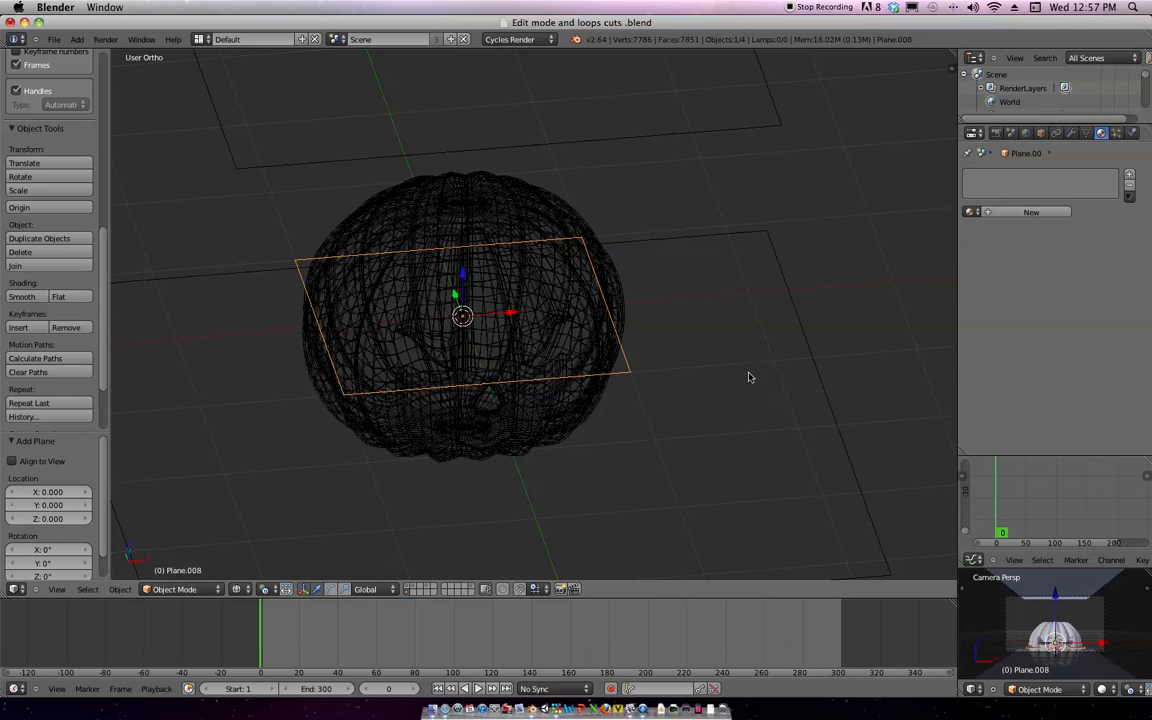
middle_drag(463, 317, 559, 347)
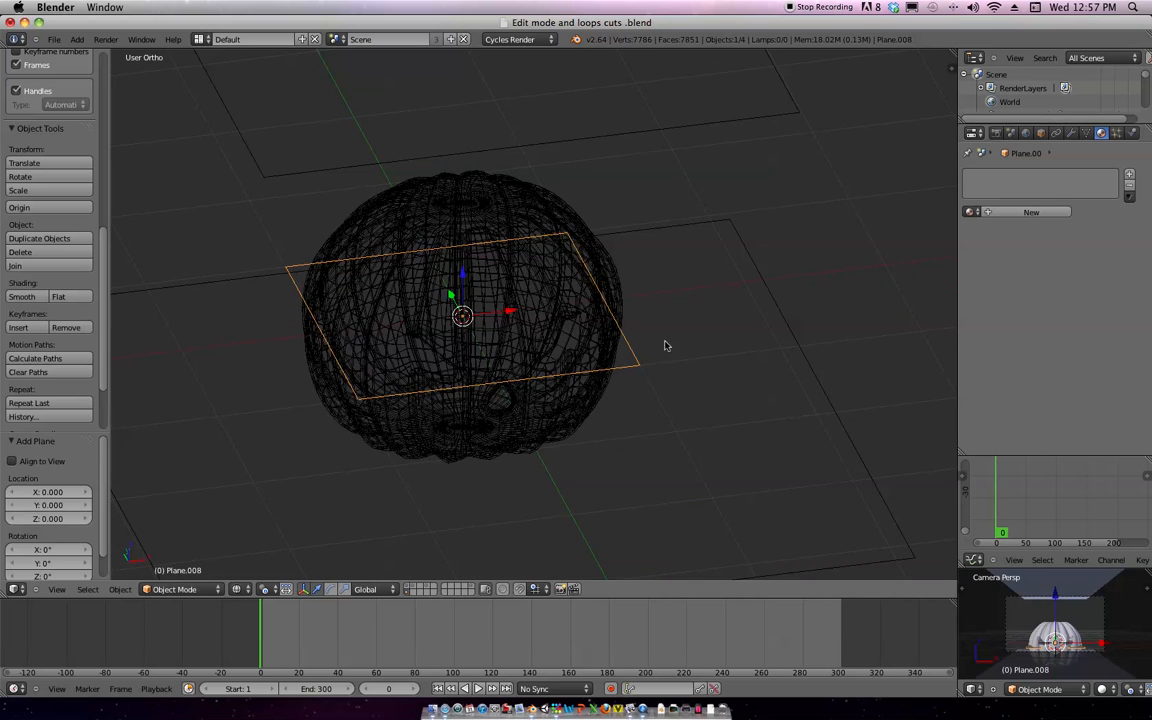
key(s)
click(522, 322)
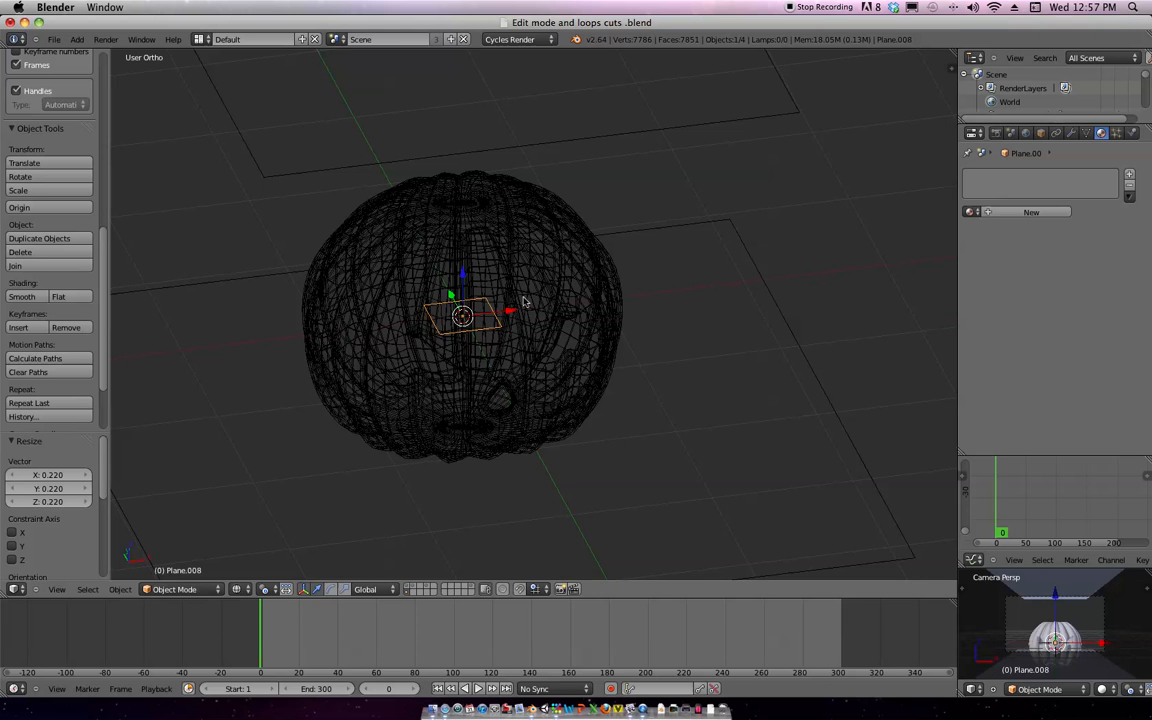
Lower the small plane along the Z axis until it sits just above the inside base of the pumpkin
key(g)
key(z)
click(560, 347)
mouse_move(560, 347)
middle_down()
mouse_move(558, 303)
mouse_move(569, 368)
mouse_move(586, 347)
mouse_move(545, 386)
mouse_move(617, 350)
middle_up()
key(g)
key(z)
click(566, 338)
key(g)
key(z)
click(568, 380)
key(z)
key(z)
scroll(545, 386, up, 2)
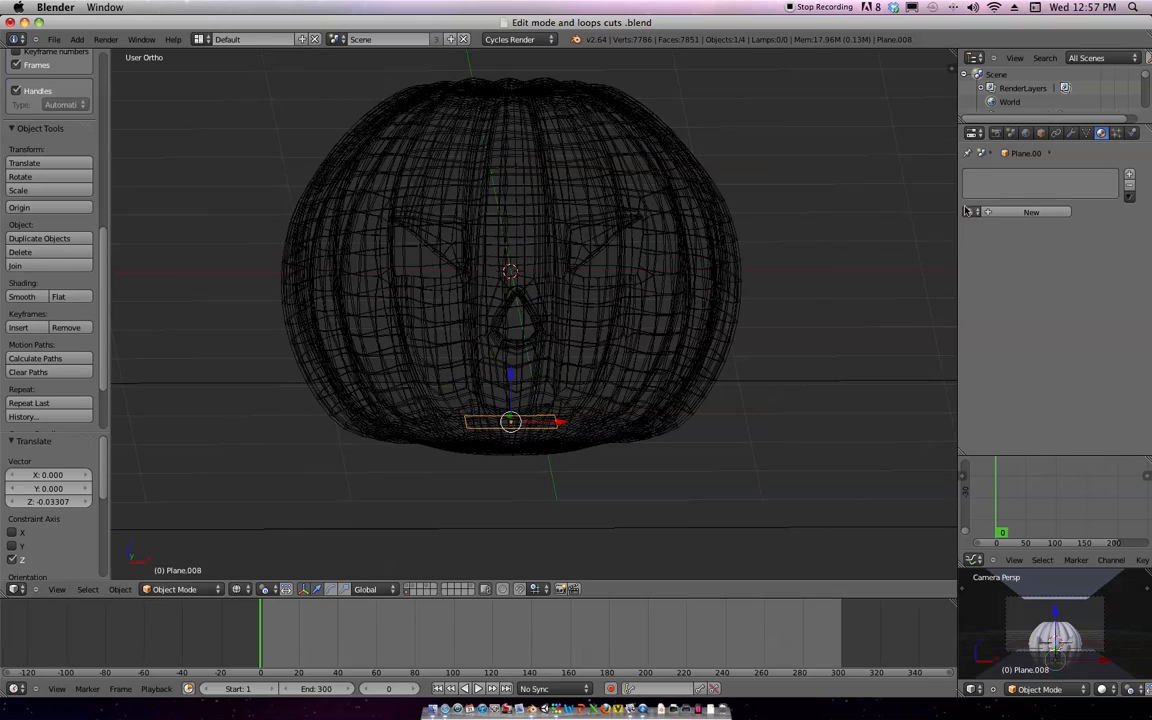
Give the small plane a new material with an Emission surface
click(1031, 212)
click(1068, 248)
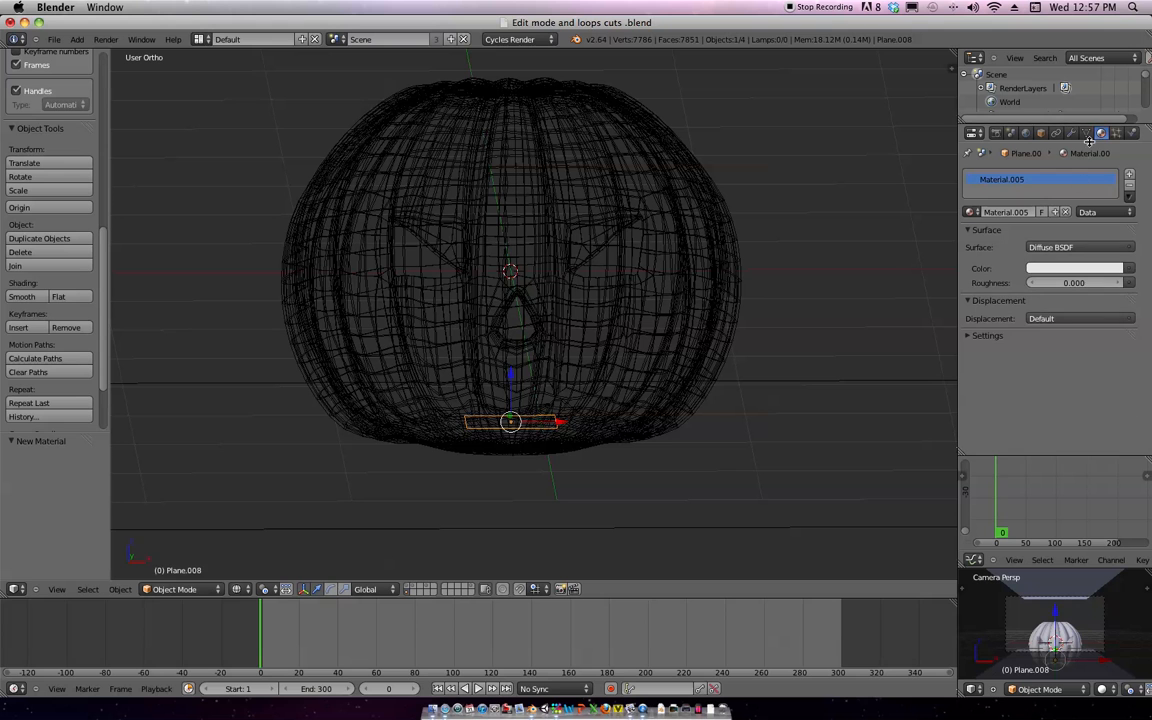
click(1087, 245)
click(1000, 363)
Switch the main viewport to Rendered shading and frame the whole pumpkin with its floor
middle_drag(810, 360, 680, 325)
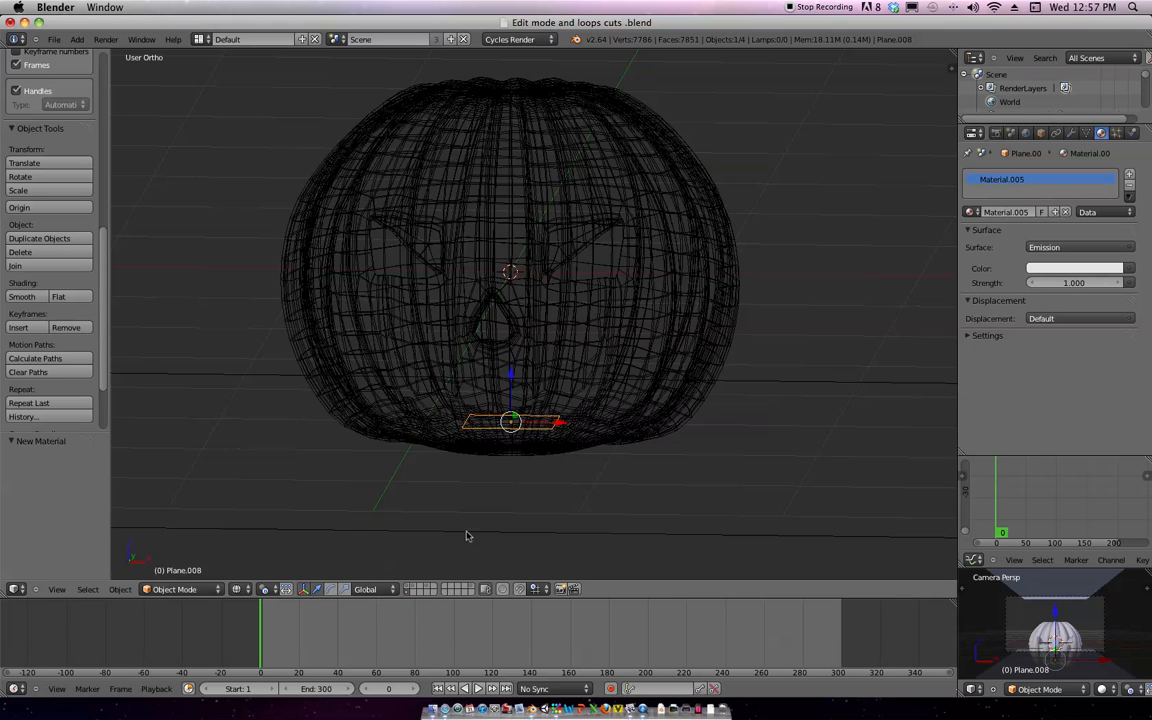
click(236, 589)
click(245, 455)
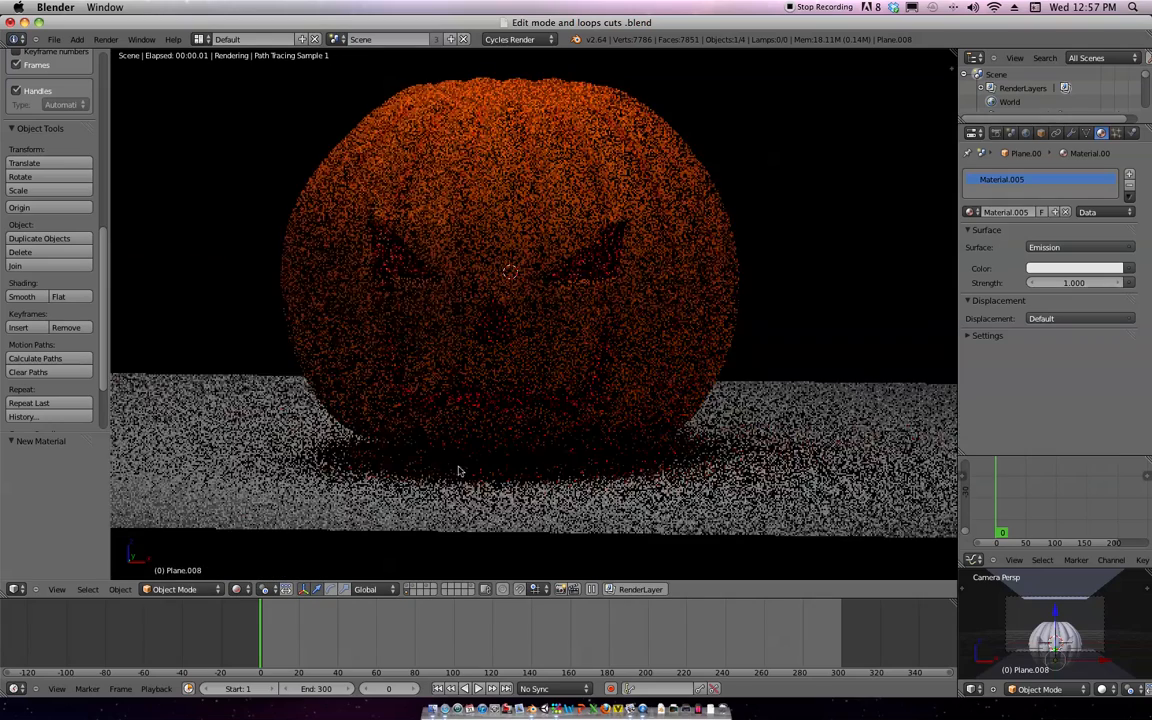
middle_drag(751, 375, 764, 345)
scroll(859, 283, down, 4)
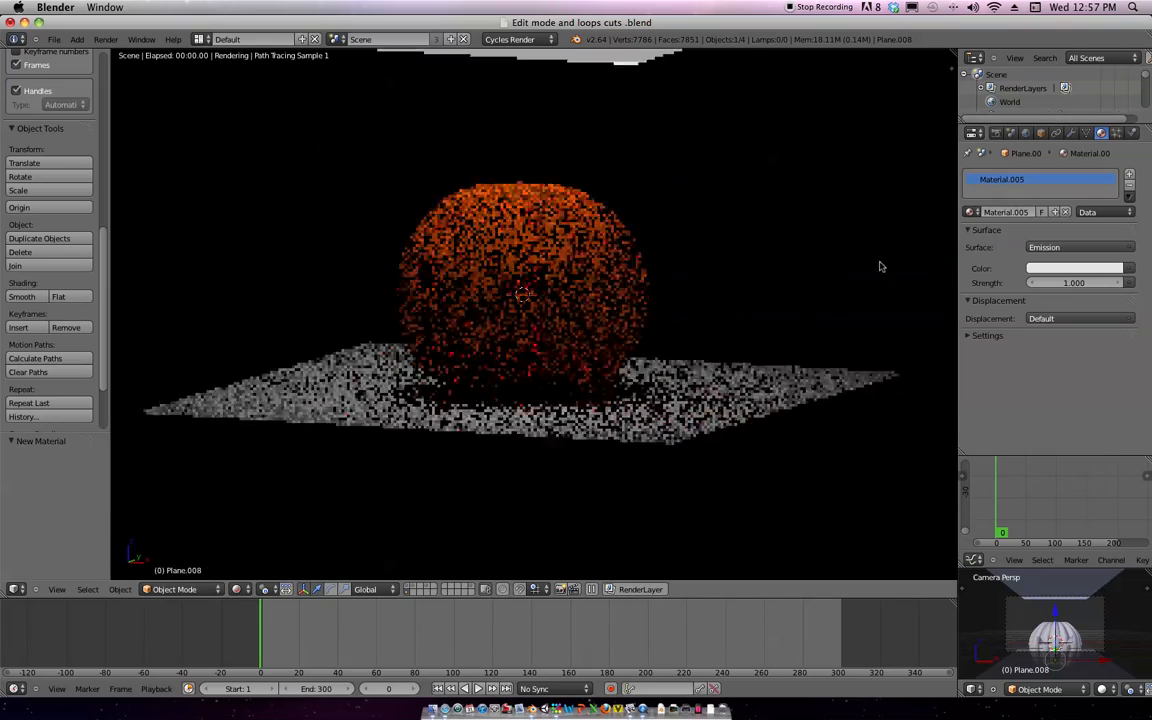
Delete the large light-emitting plane above the pumpkin
right_click(548, 103)
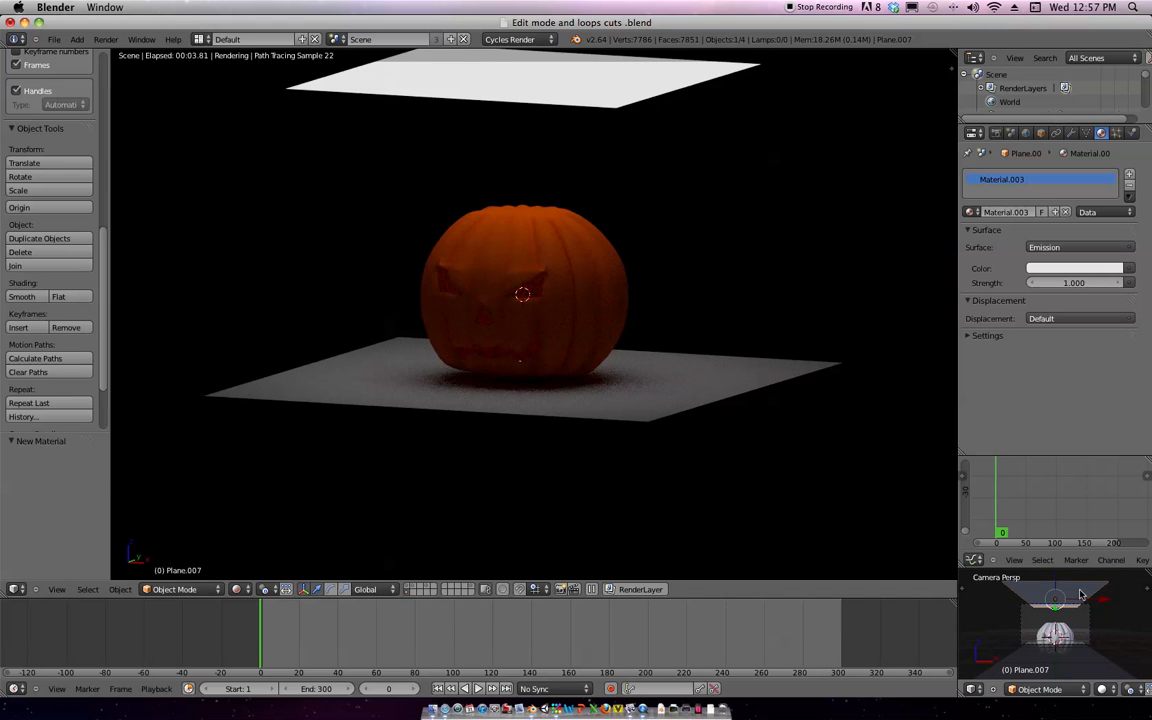
key(x)
click(600, 161)
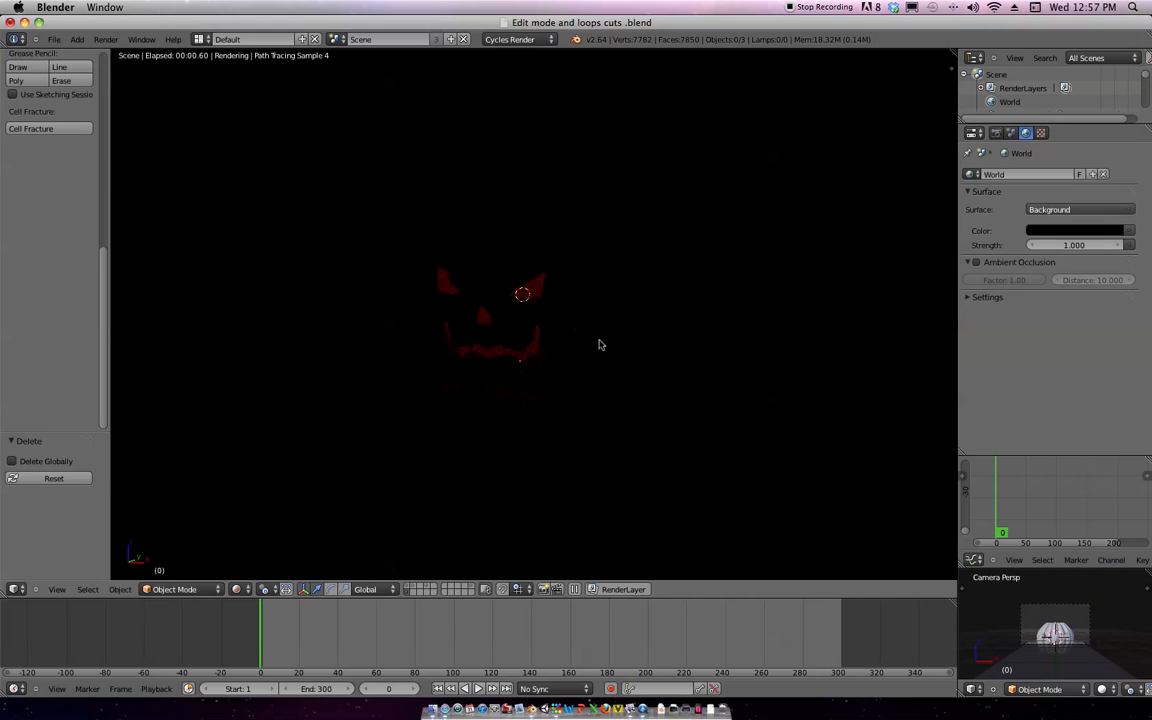
Select the small emissive plane inside the pumpkin and rename the object Candle
right_click(521, 365)
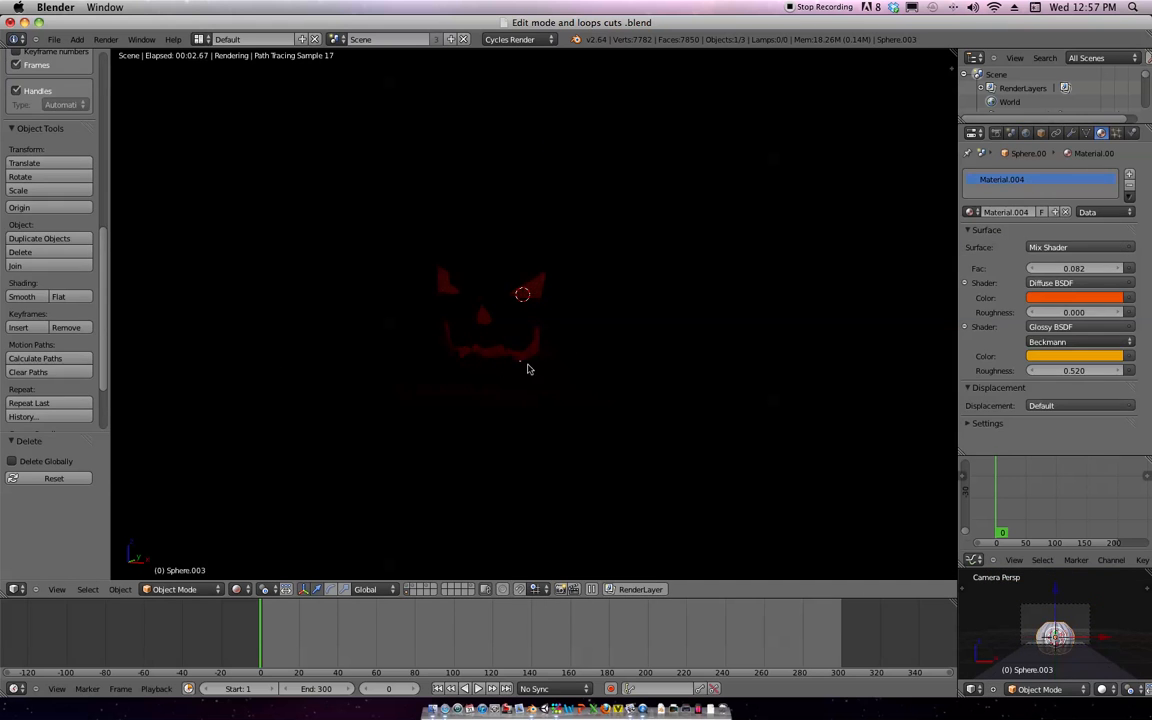
right_click(524, 367)
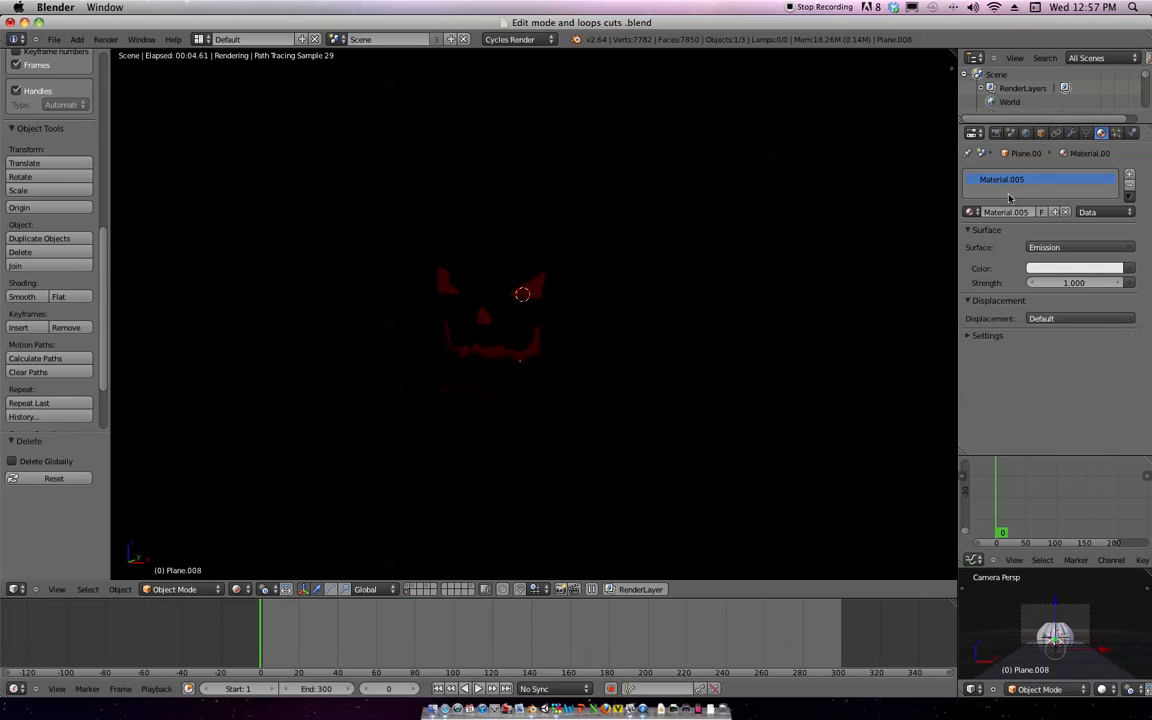
click(1040, 132)
text(Candle)
key(Return)
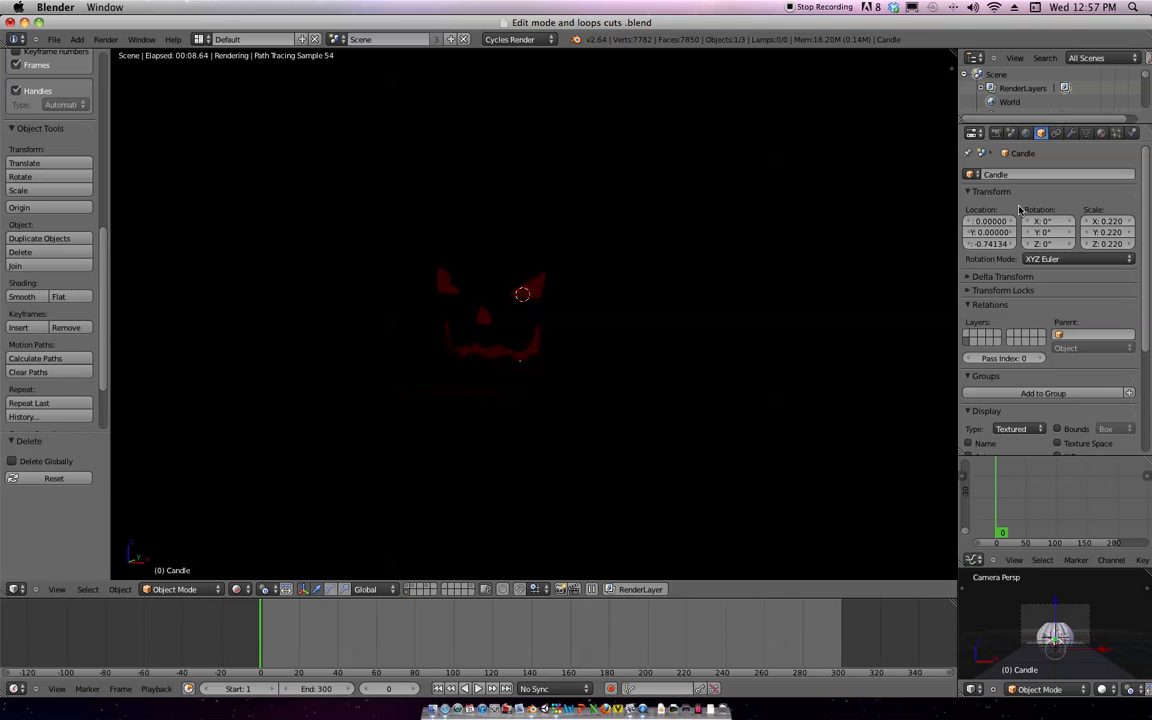
Select the pumpkin mesh and rename the object Pumpkin
right_click(1047, 622)
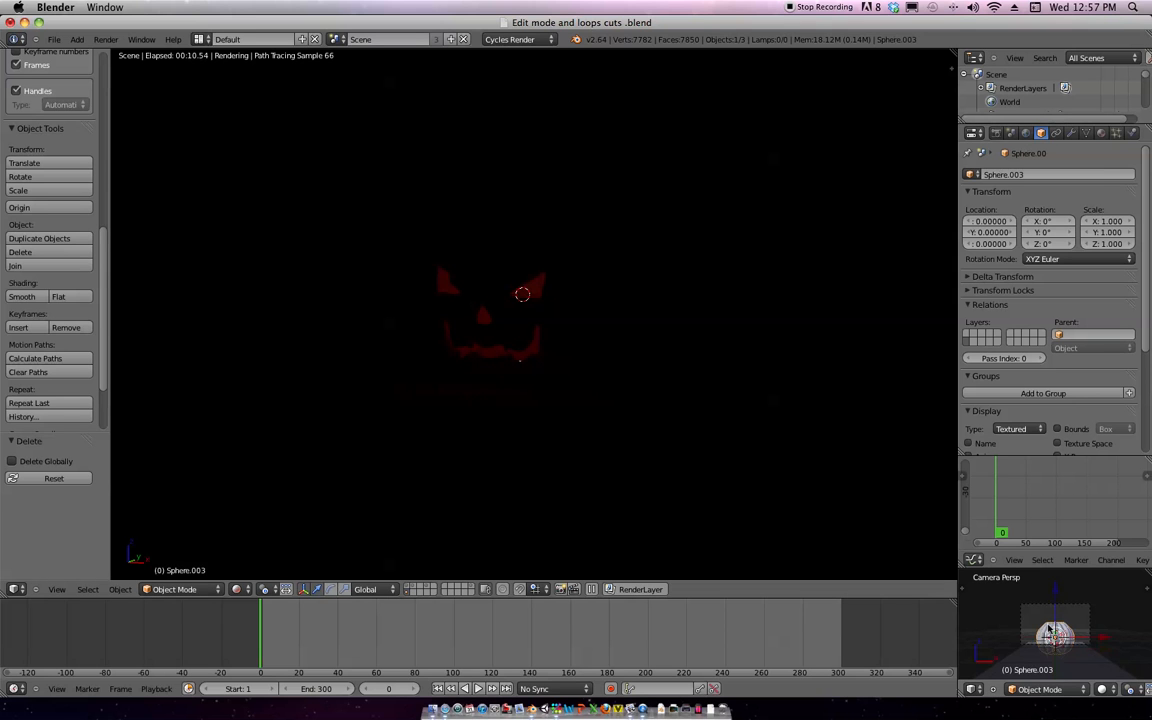
click(1049, 176)
key(BackSpace)
text(Pumpkin)
key(Return)
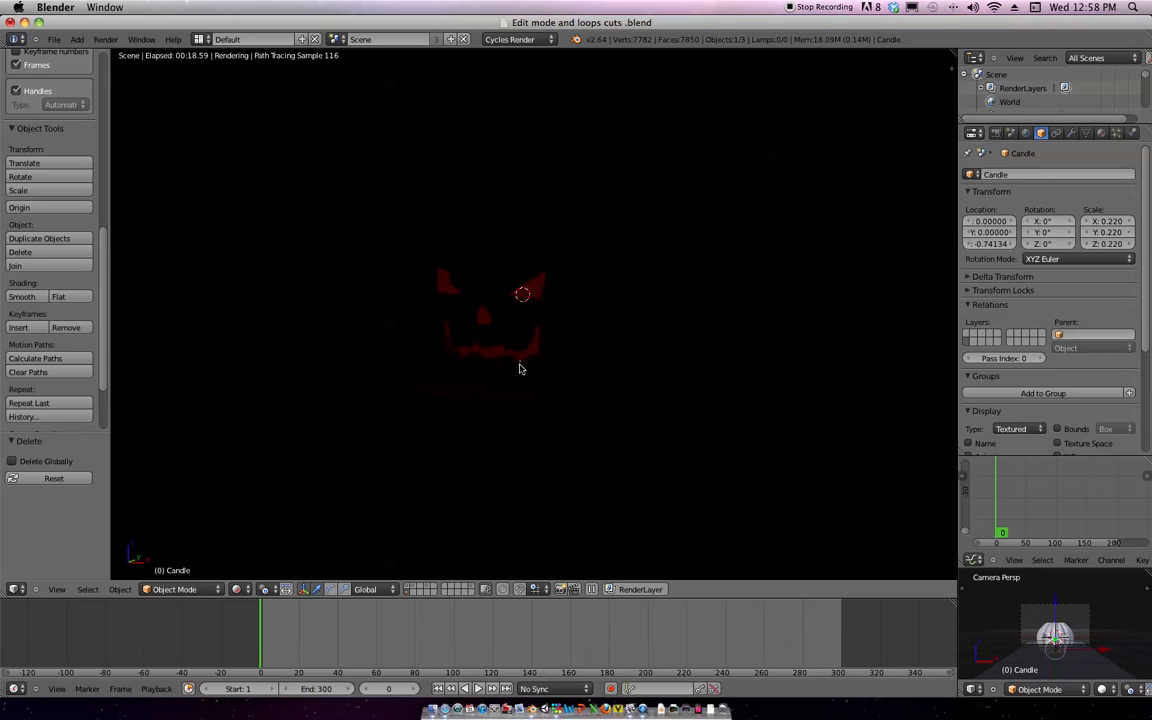
Set the emission strength of the Candle material to 5
click(1101, 133)
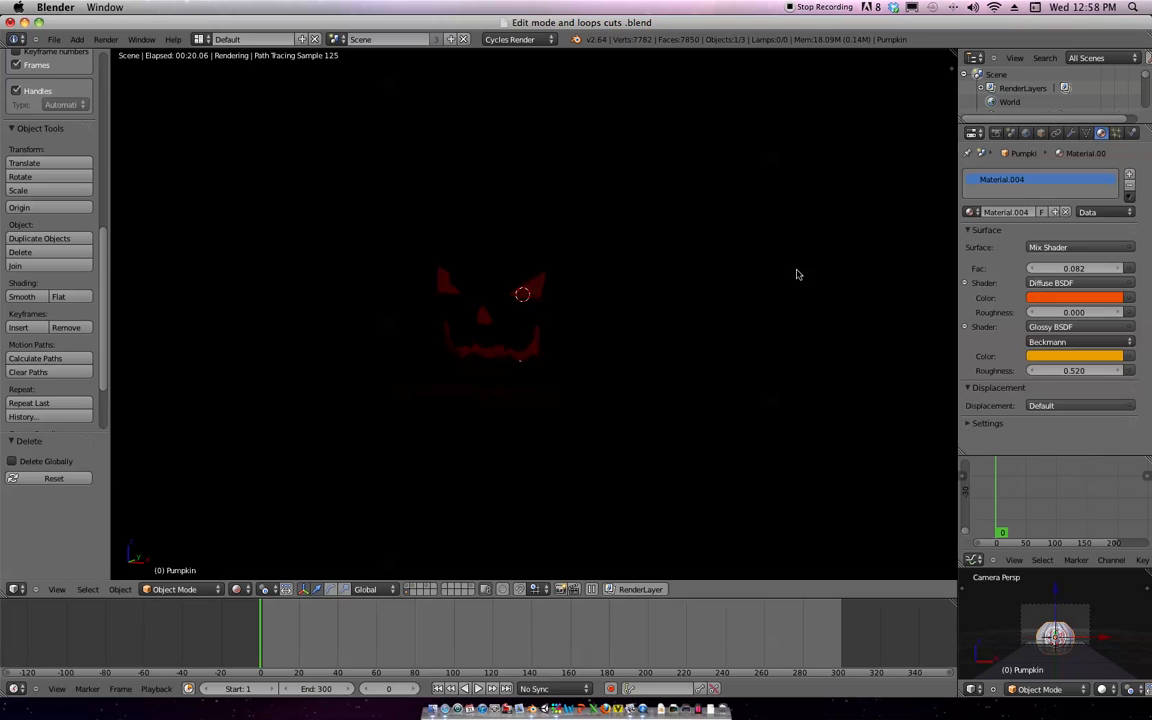
right_click(528, 368)
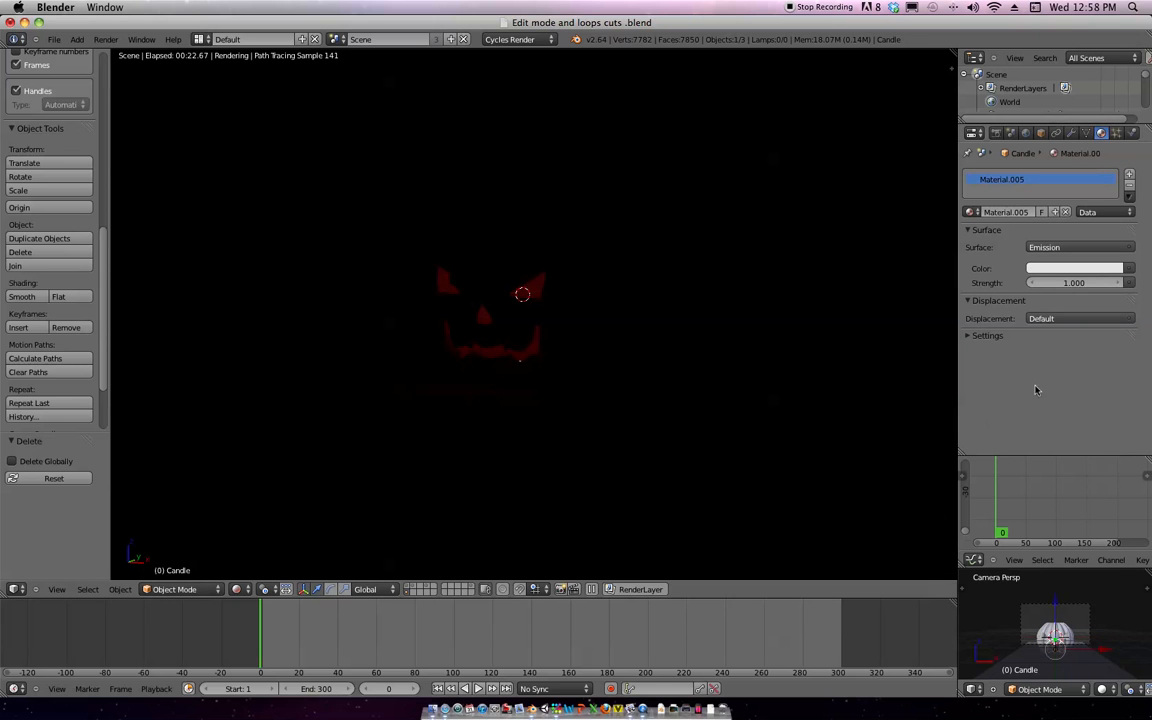
click(1076, 286)
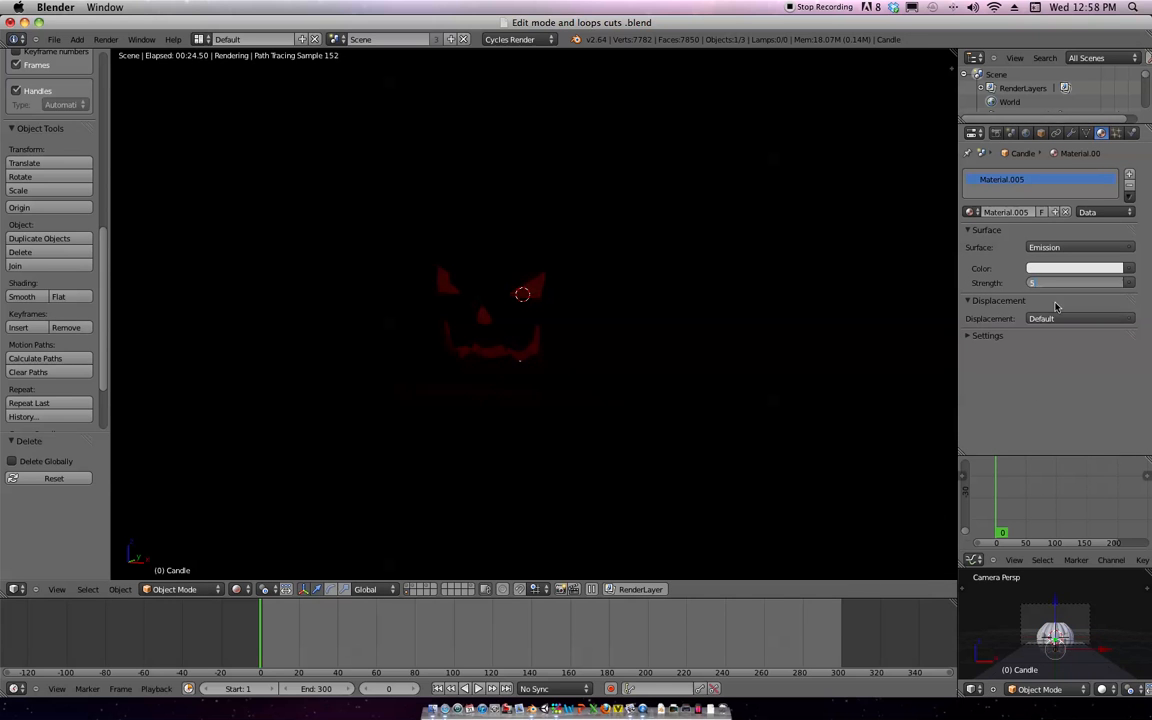
text(5)
key(Return)
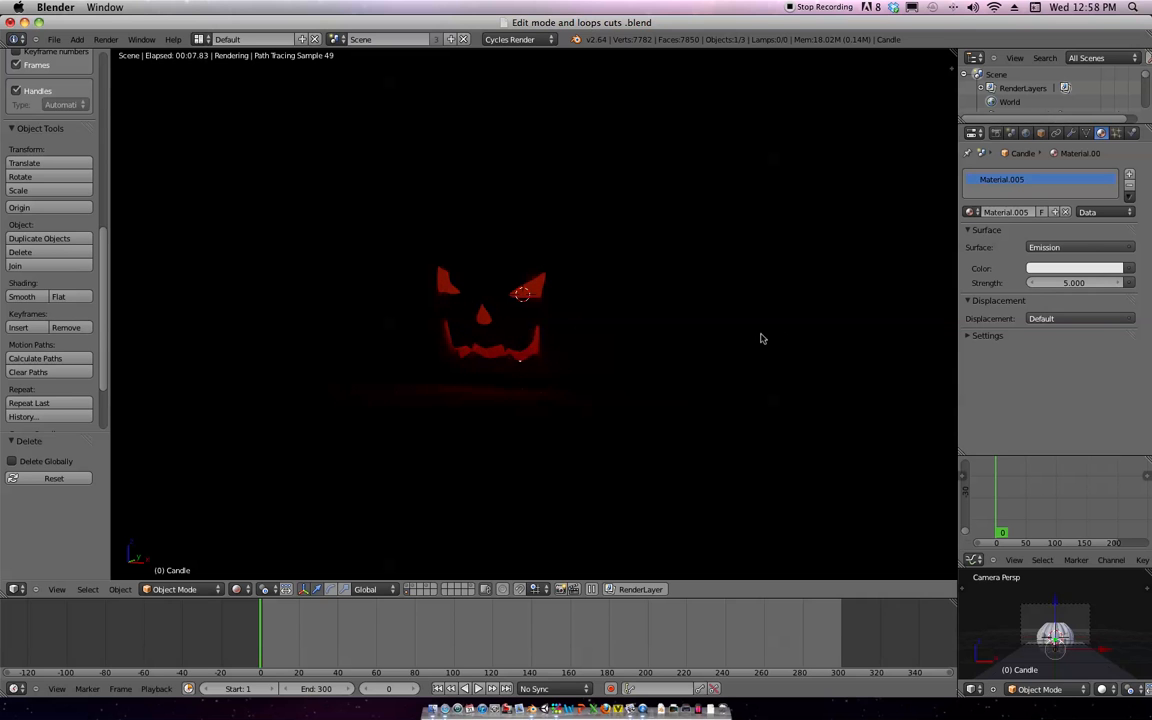
Lower the Candle plane by about 0.03 along the Z axis
key(g)
key(z)
click(768, 358)
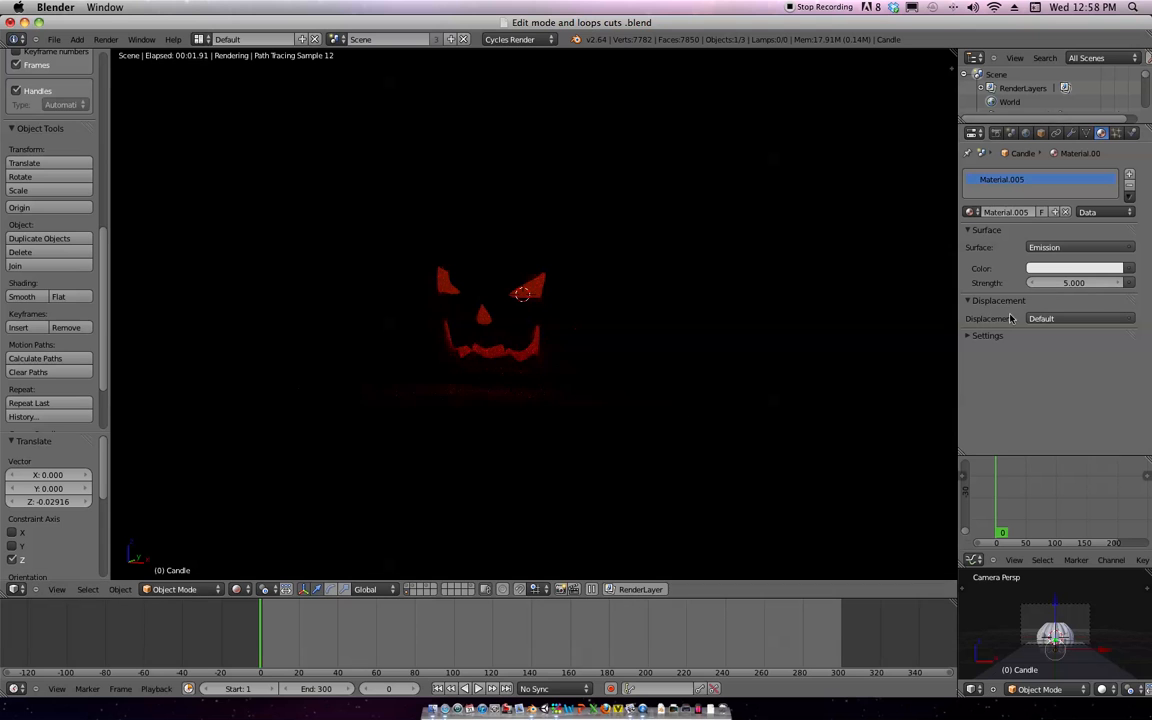
Keyframe the candle's emission strength at frame 0 and set the strength to 0.5 at frame 10
key(i)
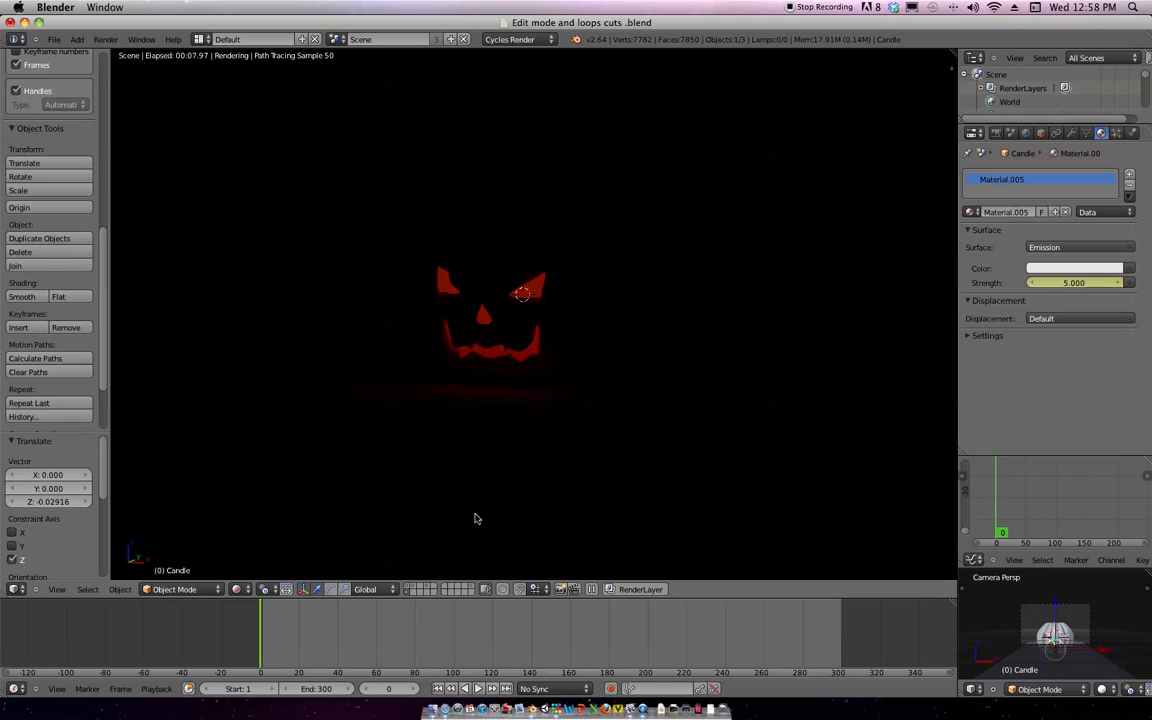
key(alt+a)
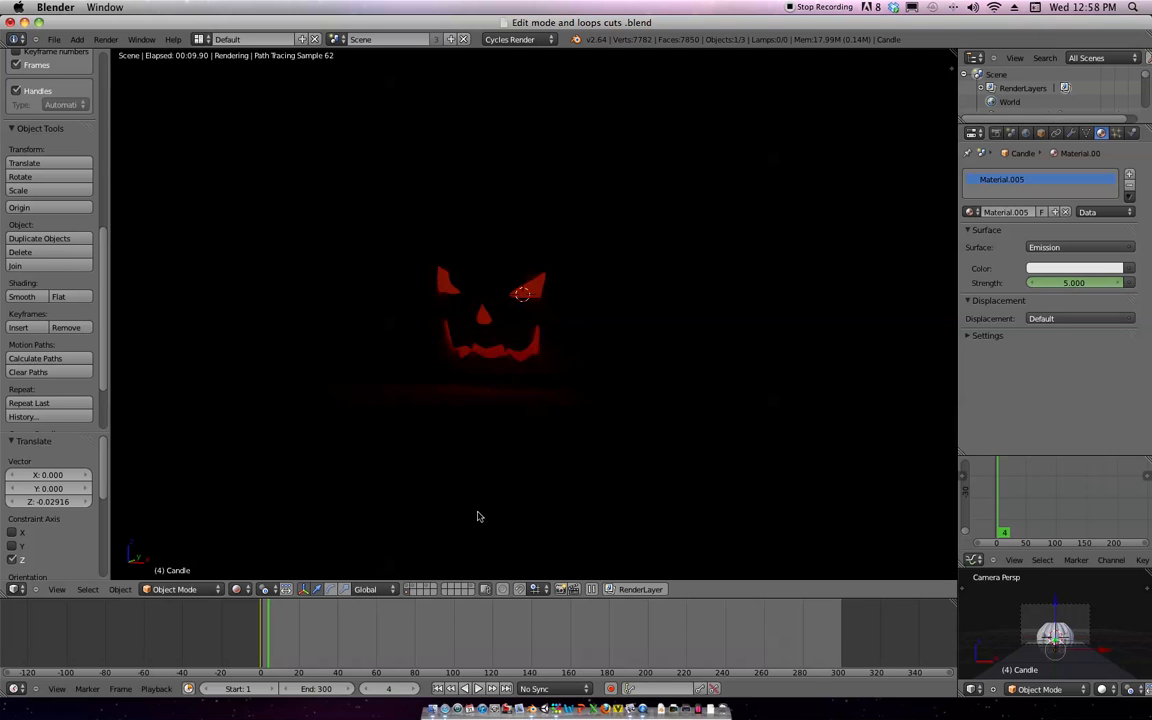
click(1070, 283)
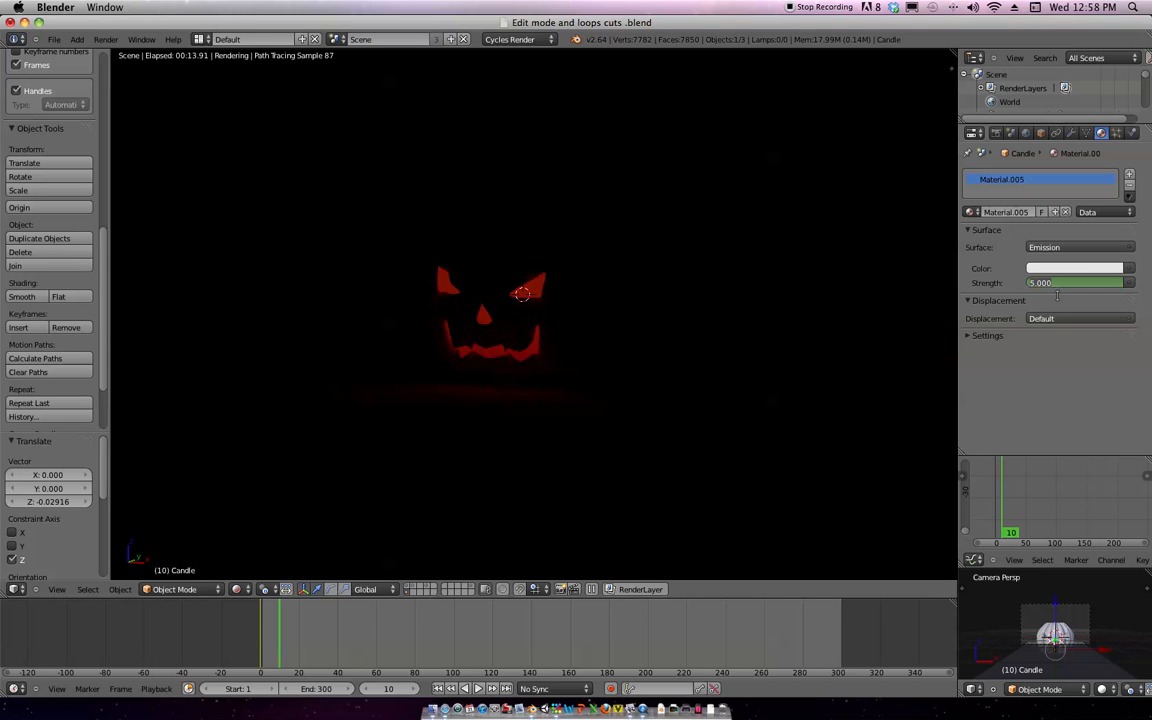
text(.5)
key(Return)
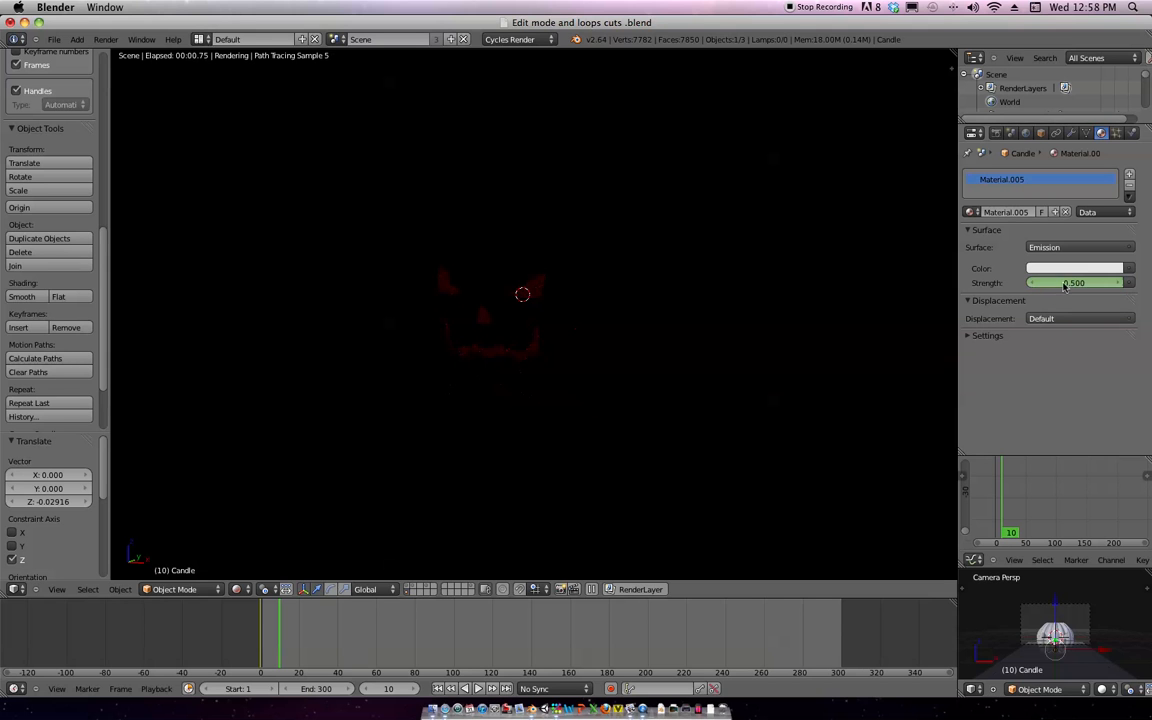
Keyframe an emission strength of 5 at frame 20 and scrub through the first 20 frames to check the flicker
key(Up)
click(1066, 283)
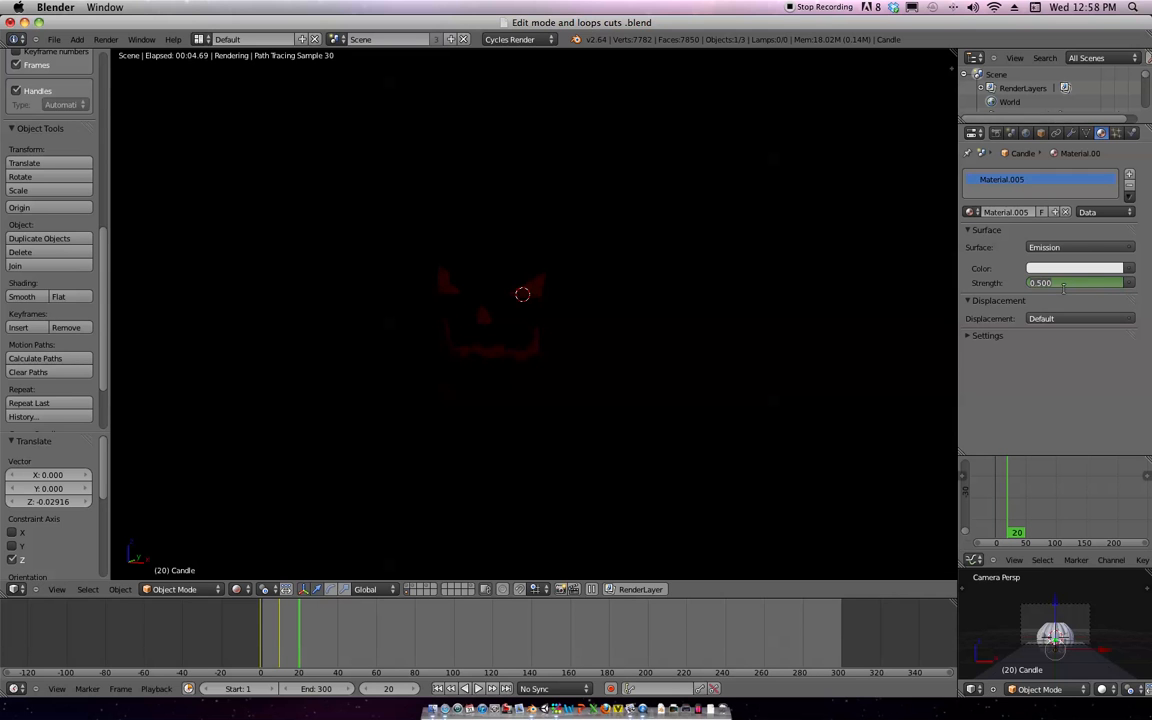
text(5)
key(Return)
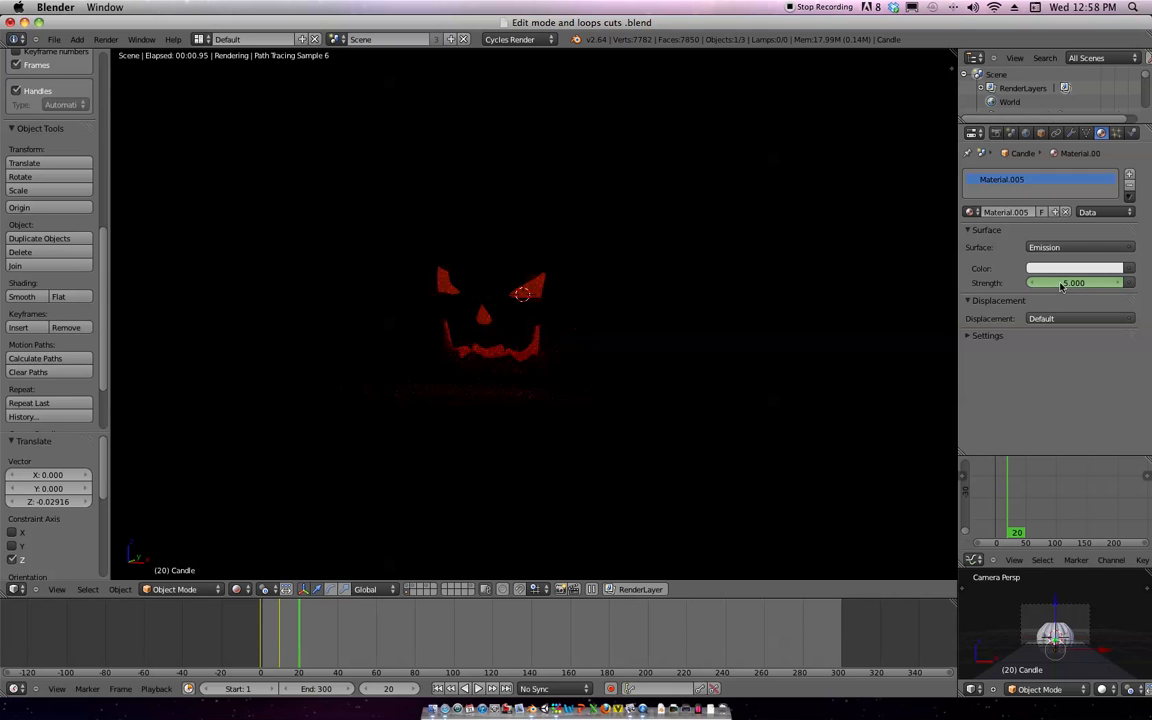
click(265, 637)
drag(264, 633, 298, 630)
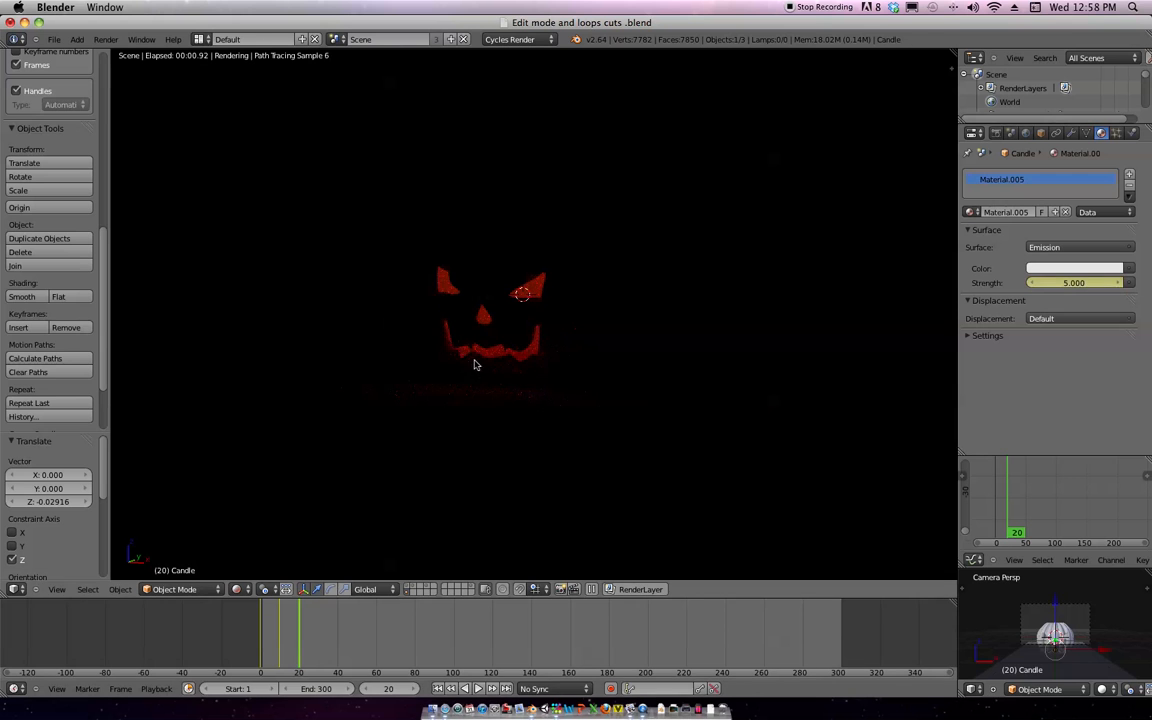
Switch to the Animation screen layout and enlarge the candle's strength curve in the F-Curve Editor
key(ctrl+Left)
key(ctrl+Left)
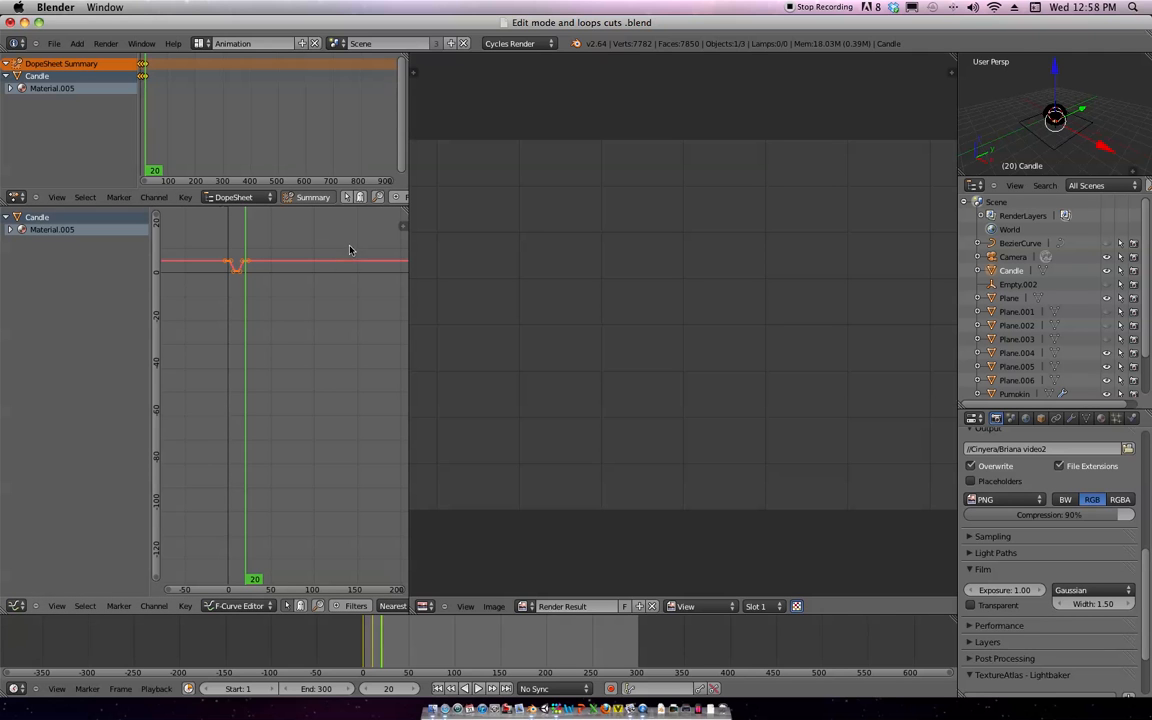
ctrl+middle_drag(316, 293, 323, 326)
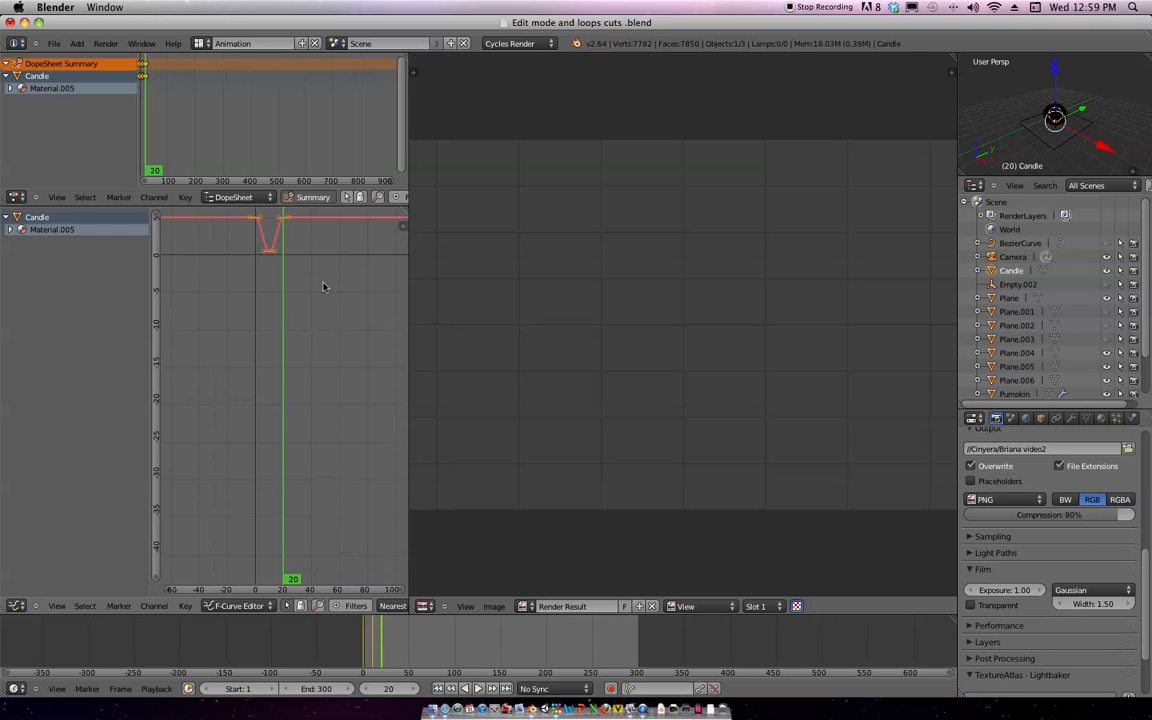
Change the DopeSheet to the Action Editor and create a new action for the Candle
click(216, 198)
click(245, 170)
scroll(255, 197, right, 3)
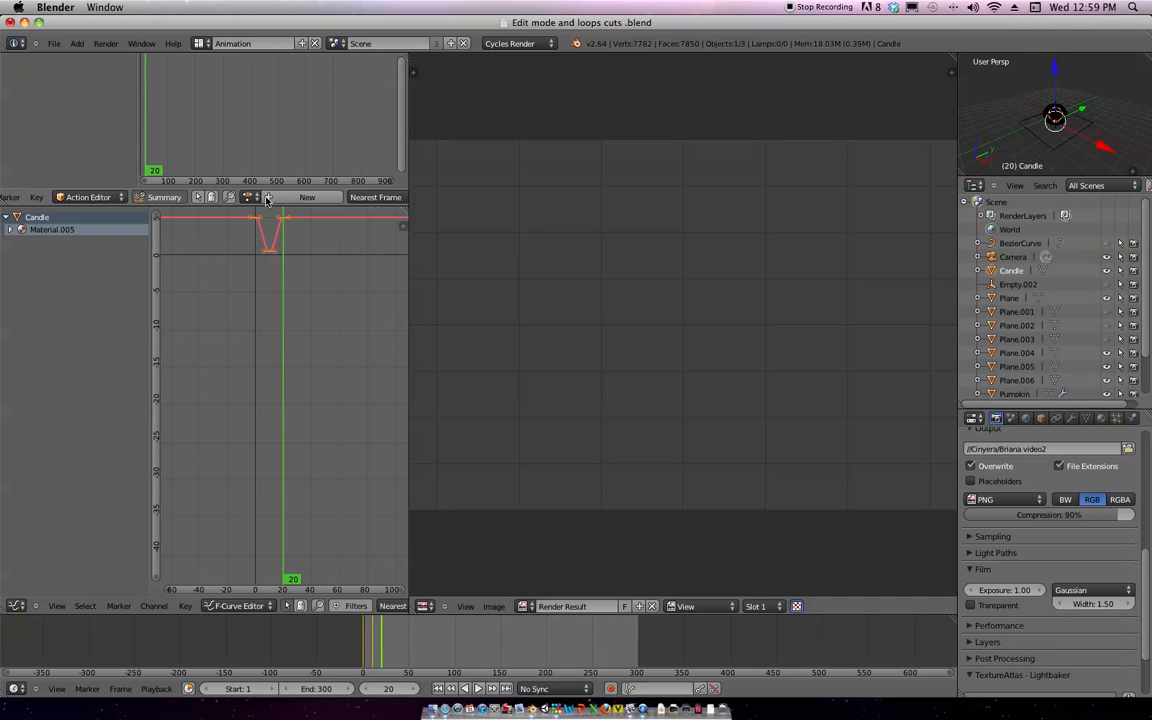
click(310, 197)
drag(240, 255, 255, 288)
key(shift+d)
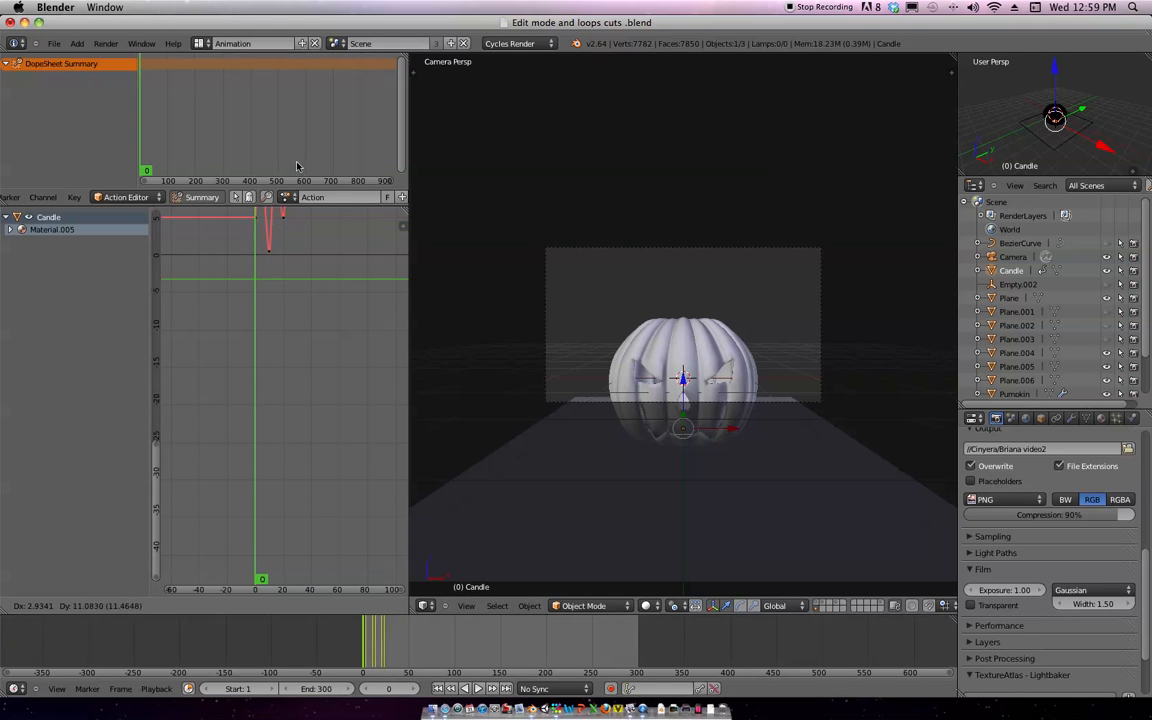
click(342, 285)
key(ctrl+z)
scroll(238, 116, down, 14)
mouse_move(264, 104)
middle_down()
mouse_move(262, 131)
mouse_move(258, 103)
mouse_move(251, 118)
middle_up()
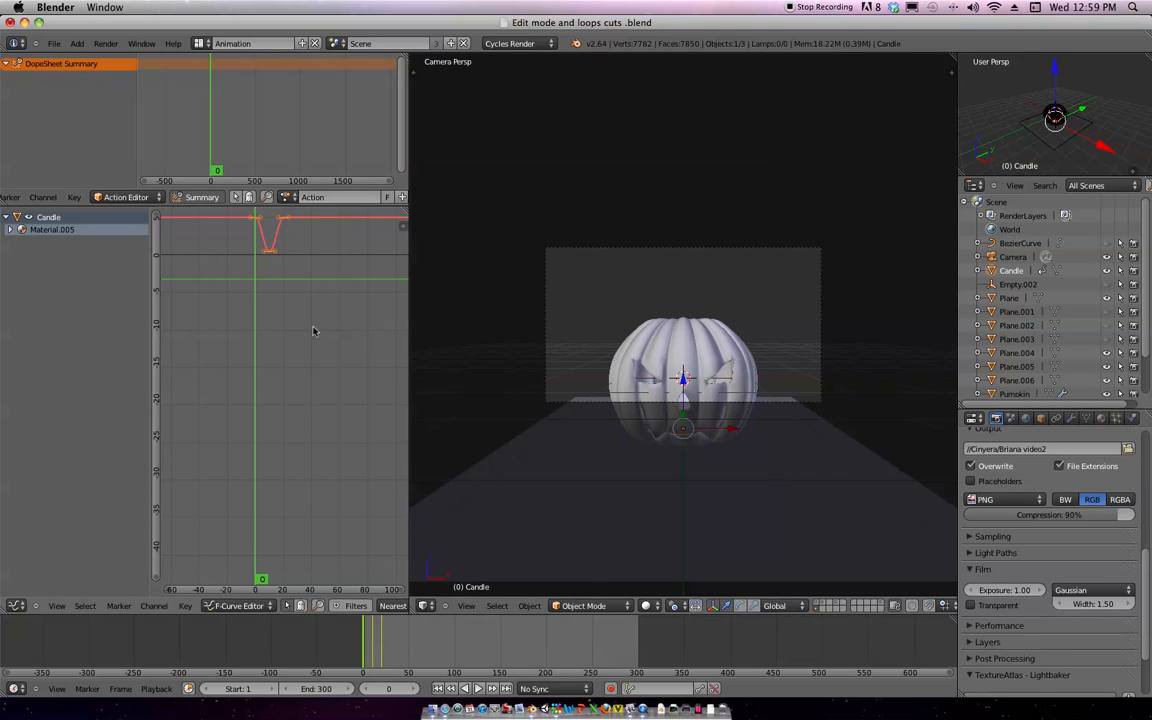
click(289, 198)
click(298, 217)
Show the Candle's material settings and preview how the emission strength changes across the keyframed frames
click(1087, 418)
click(1101, 418)
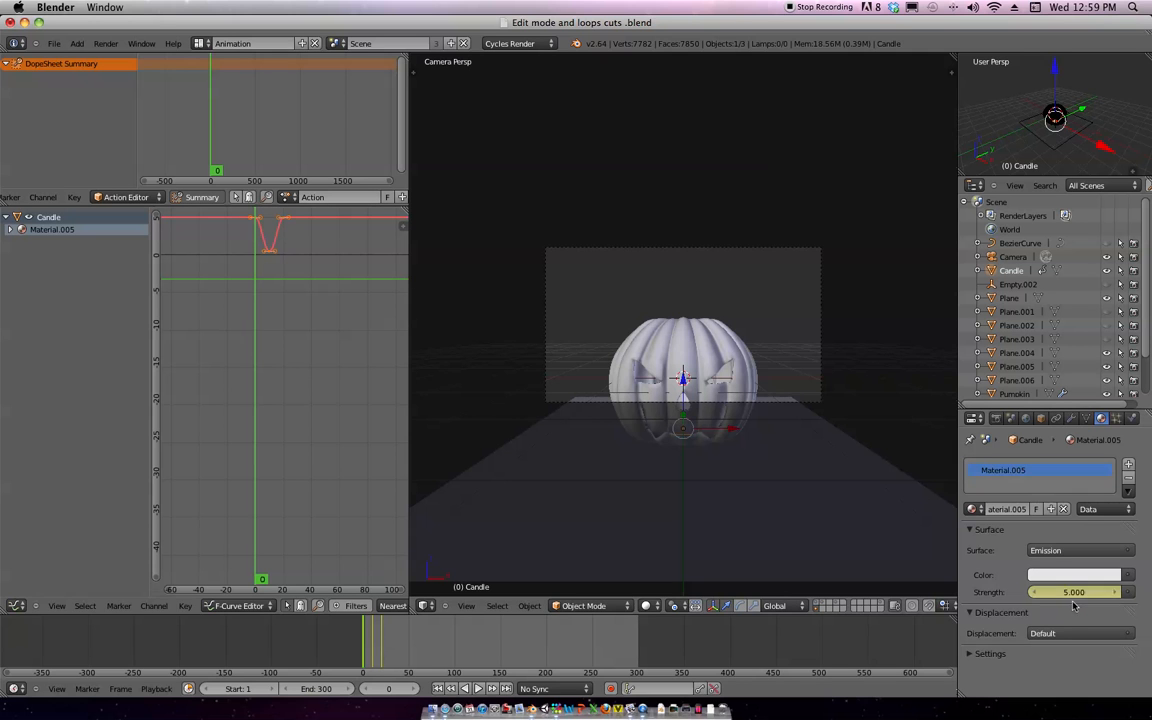
drag(366, 648, 379, 648)
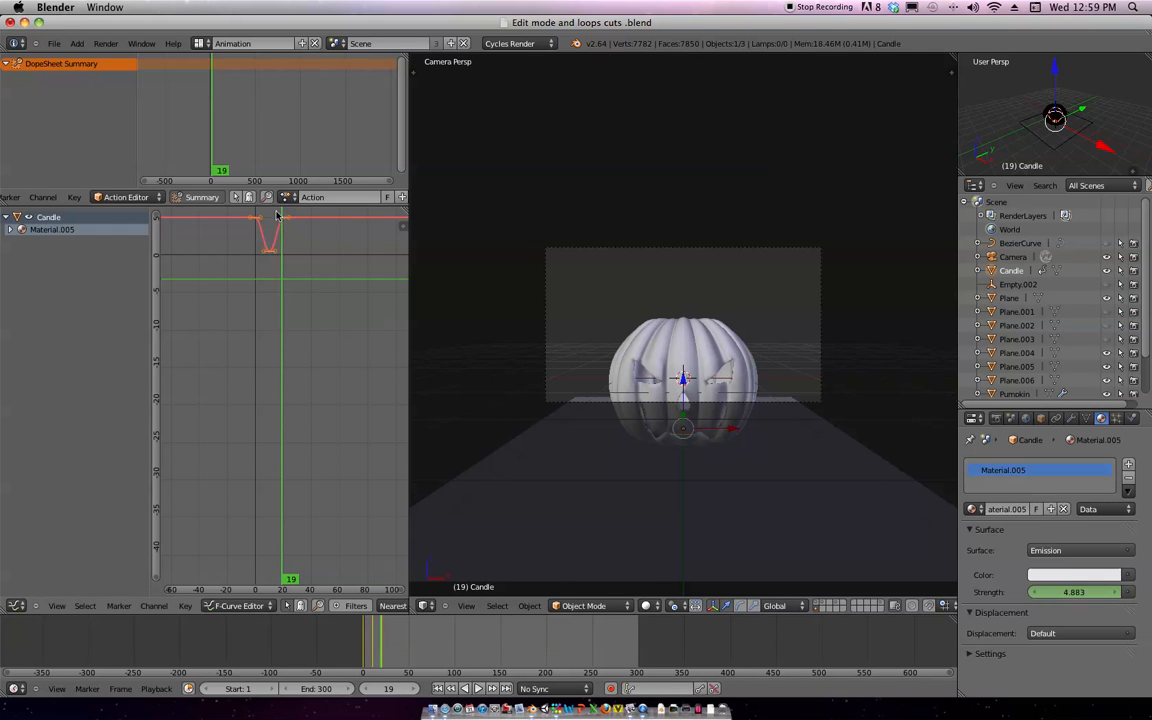
key(alt+a)
Duplicate all strength keyframes along the X axis so the copies span about frames 20 to 40, and return to frame 0
key(a)
key(shift+d)
key(x)
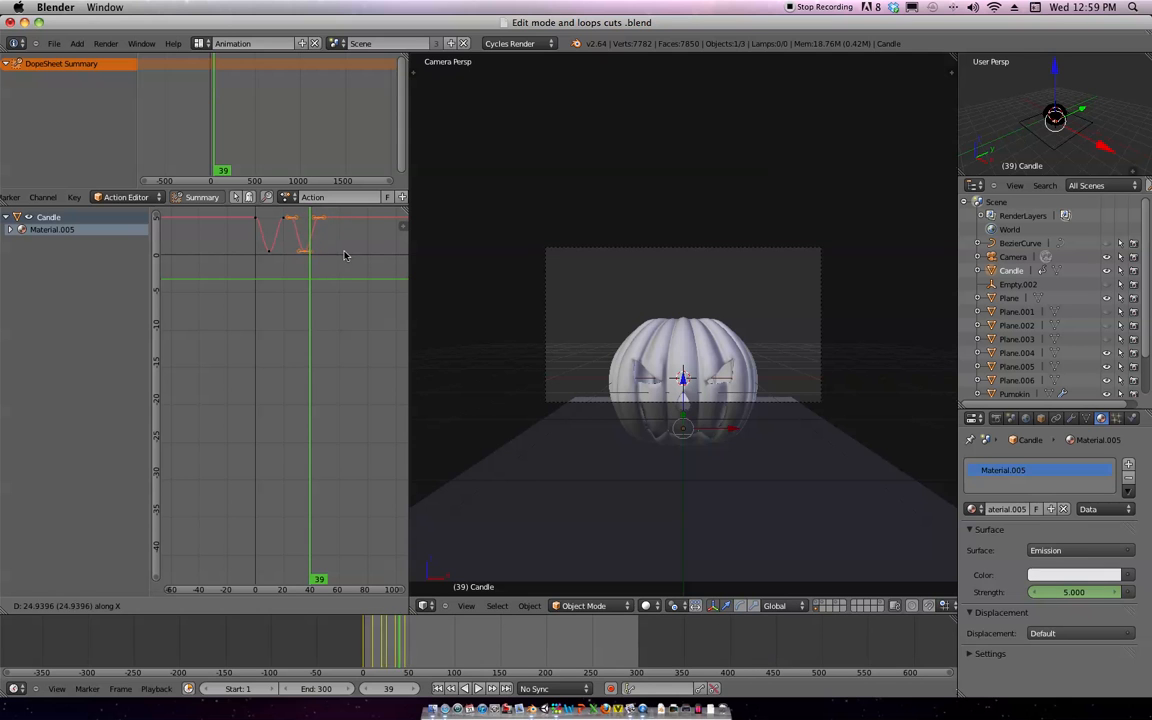
click(283, 263)
key(shift+Left)
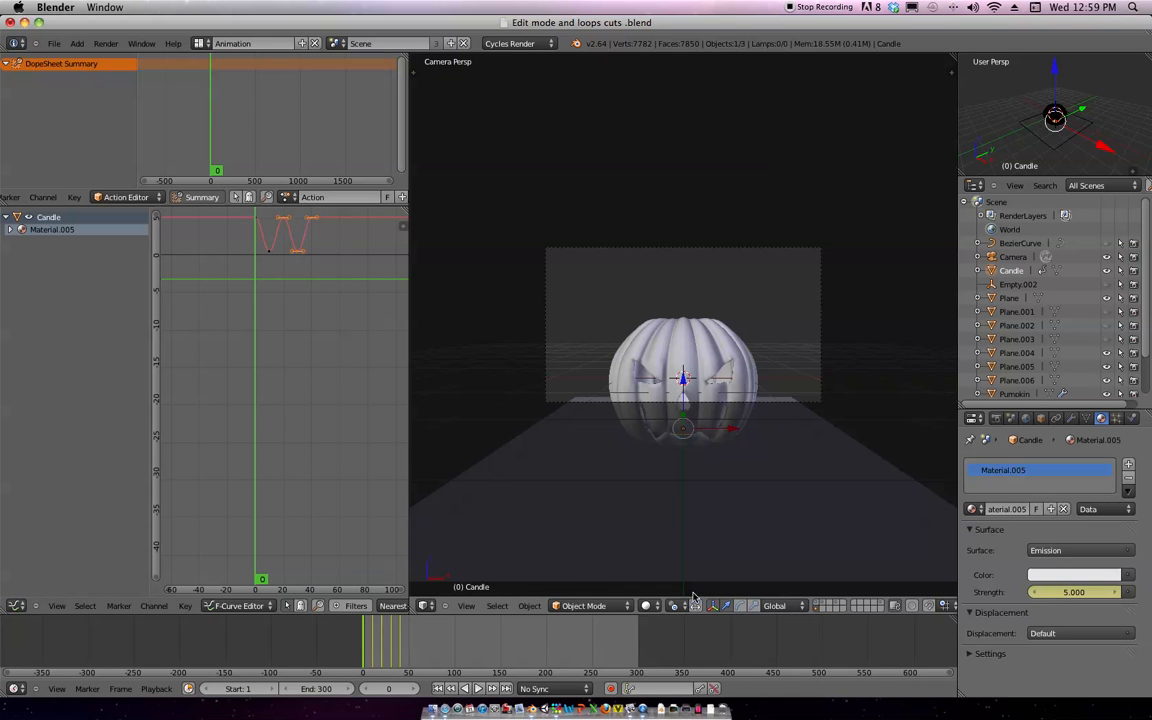
Set the camera viewport to Rendered shading and scrub the first frames to preview the flickering light
click(645, 605)
click(665, 512)
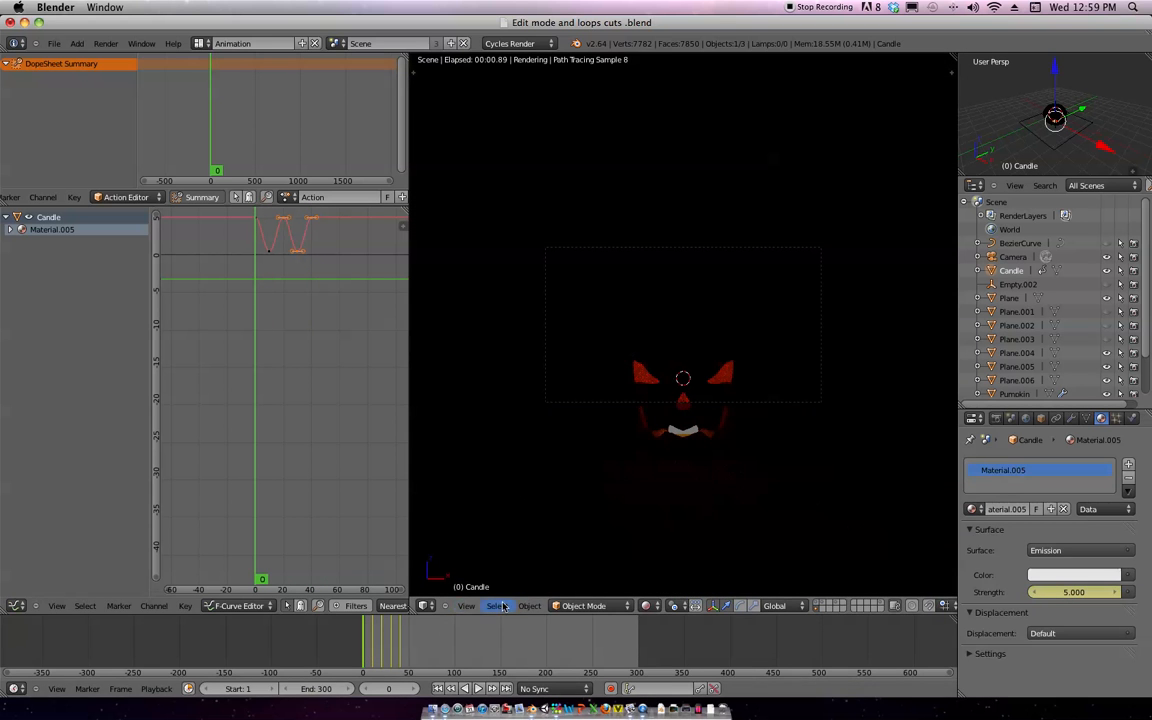
mouse_move(371, 648)
mouse_down()
mouse_move(404, 653)
mouse_move(363, 652)
mouse_up()
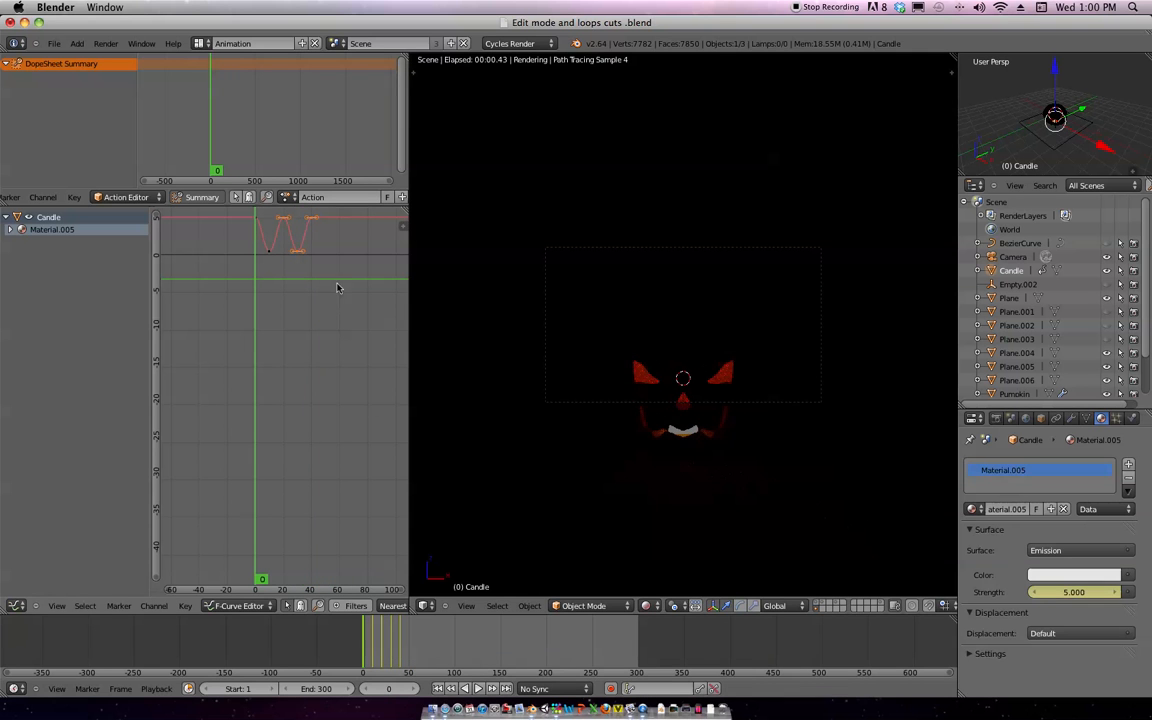
Stretch and shift the strength keyframes in time to span about frames 12 to 107, and play back the slower flicker
key(s)
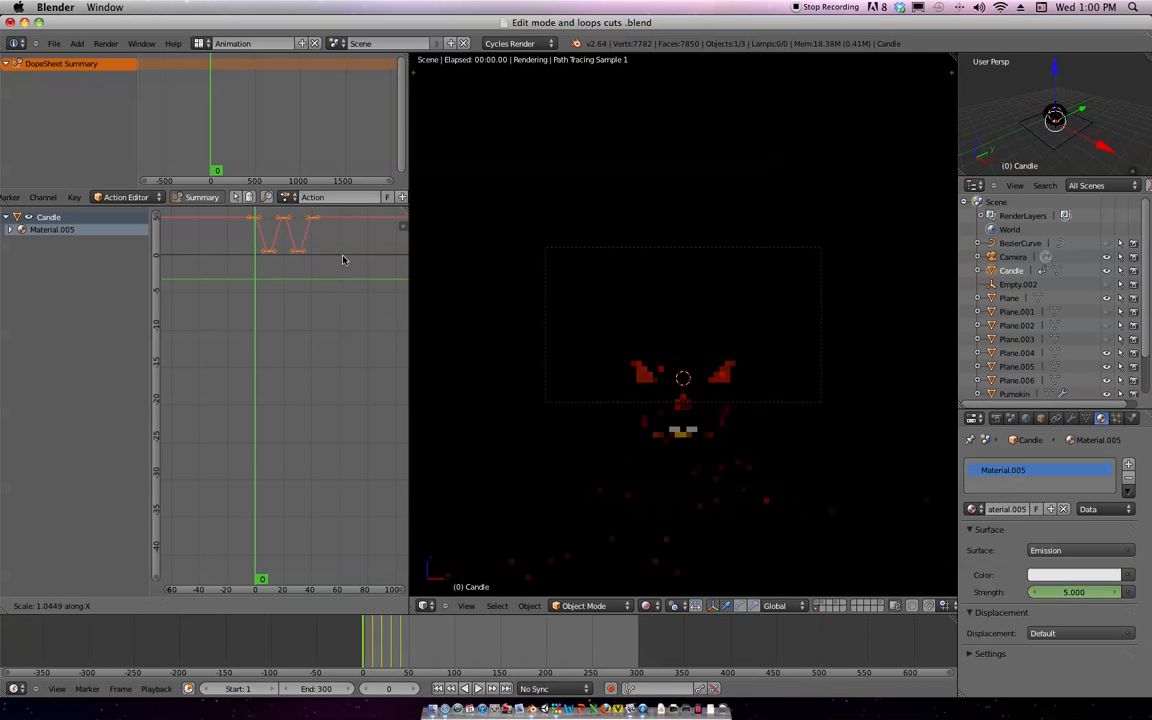
click(392, 255)
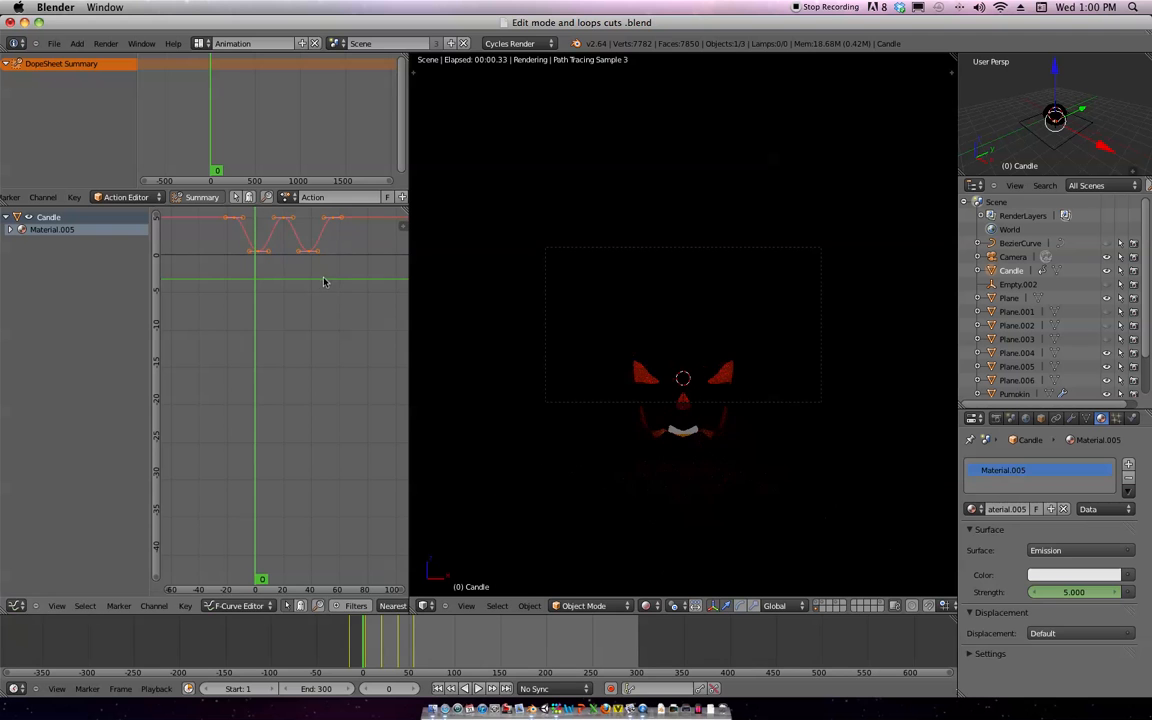
key(g)
click(340, 276)
key(s)
click(354, 279)
key(g)
click(334, 285)
key(alt+a)
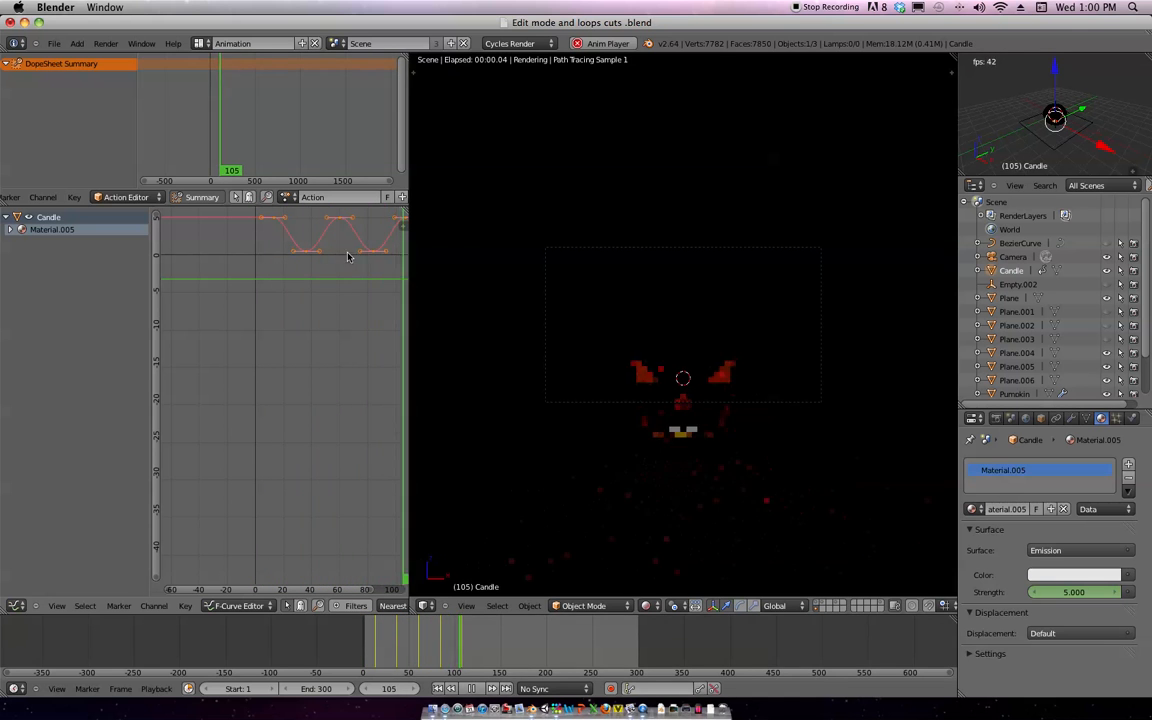
key(alt+a)
Duplicate the strength keyframes twice along the X axis so the flicker pattern repeats up to about frame 300
scroll(360, 280, down, 5)
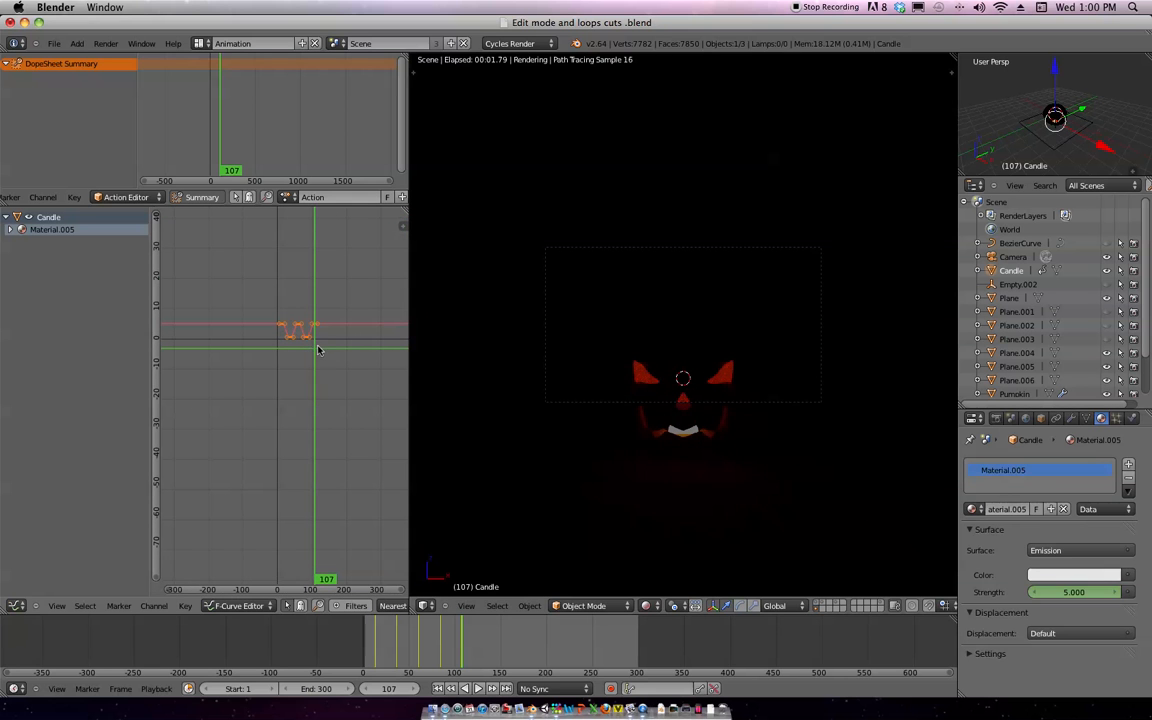
key(shift+d)
key(x)
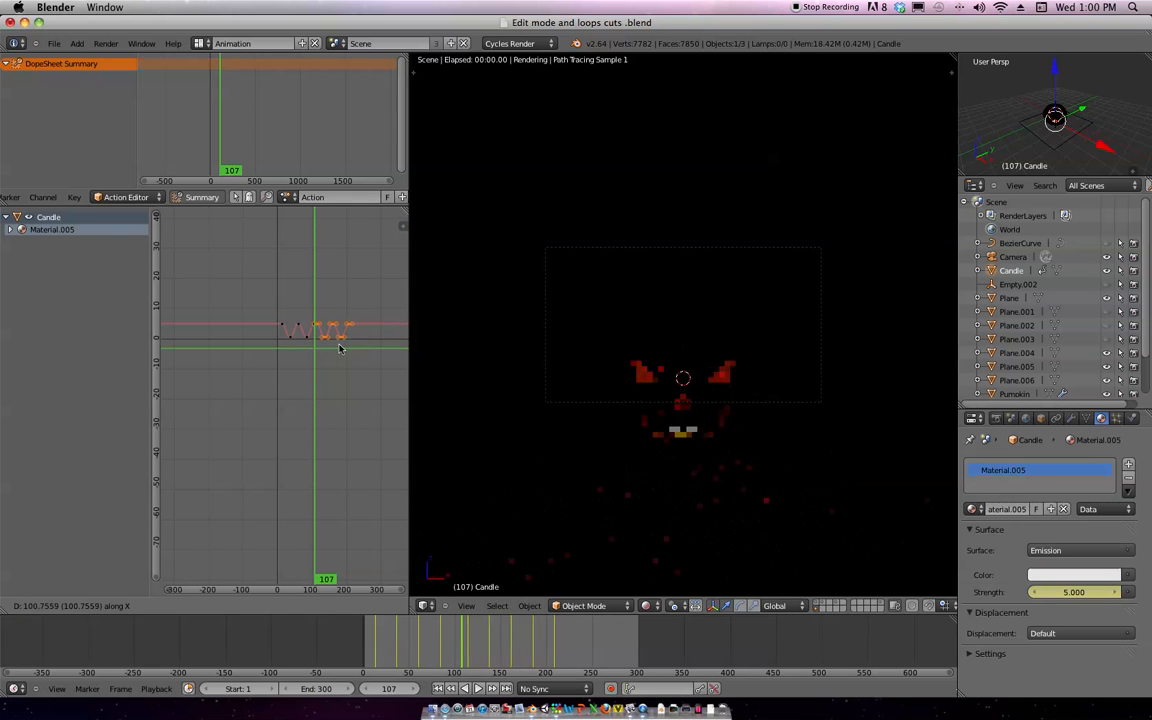
click(318, 349)
key(shift+d)
key(x)
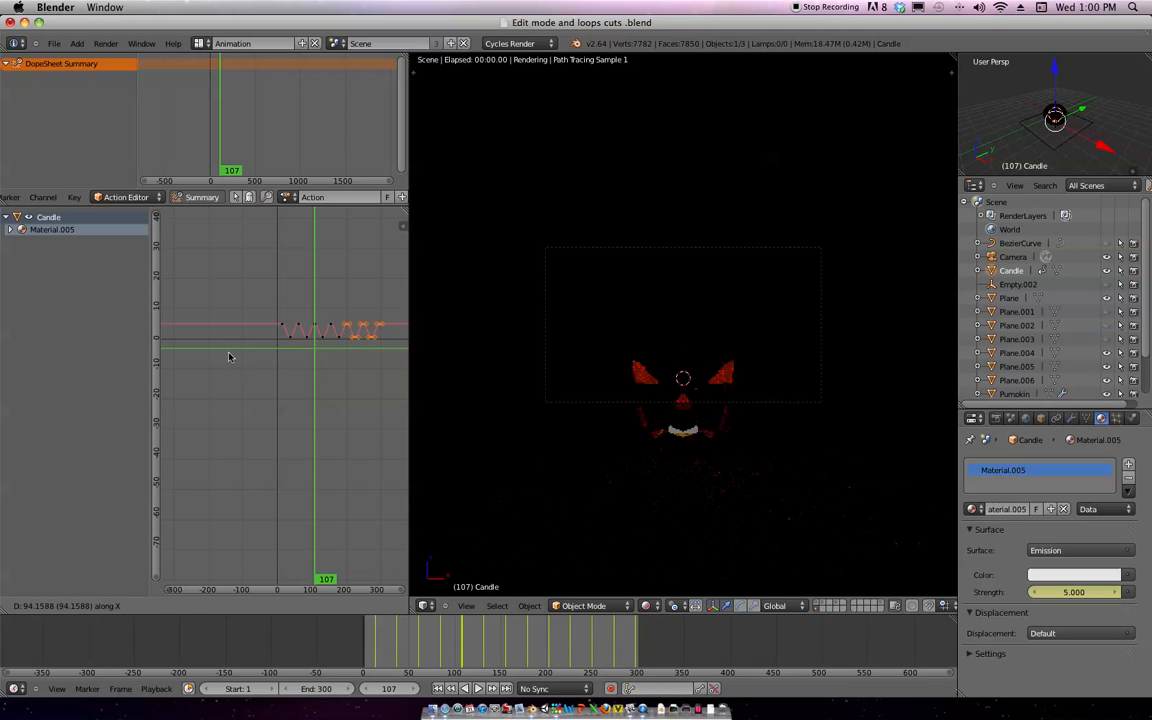
click(240, 353)
Play the animation to preview the extended flicker in the rendered viewport
click(262, 384)
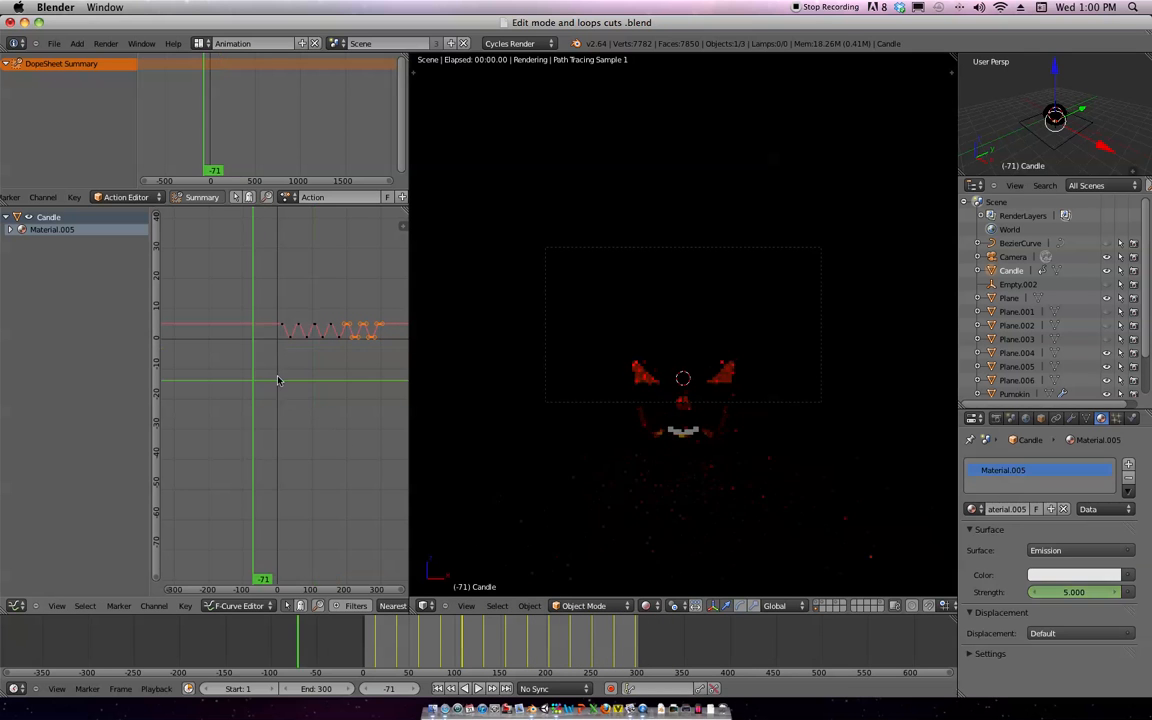
key(alt+a)
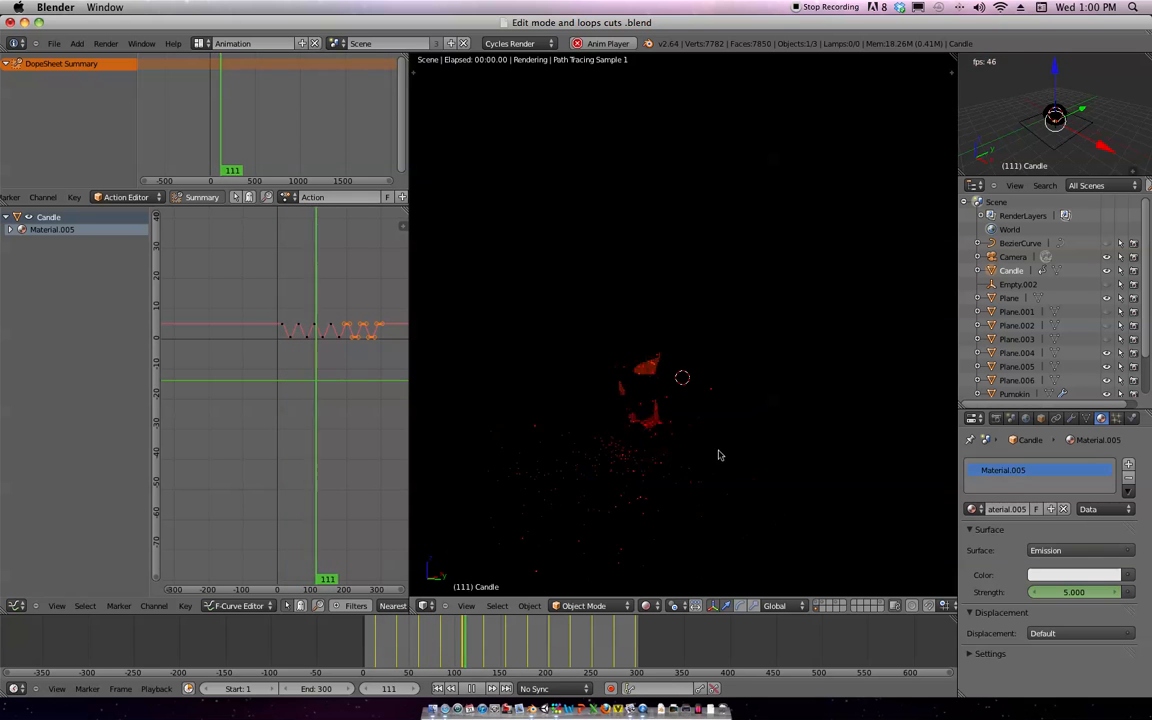
key(alt+a)
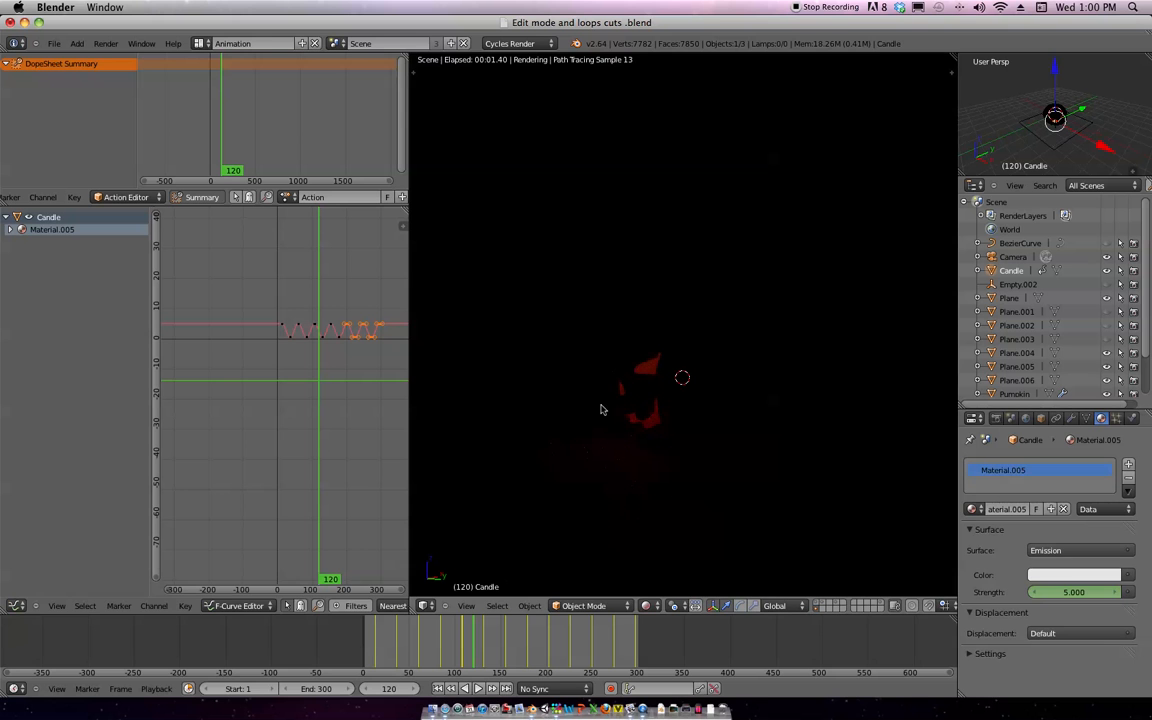
Switch to the Default layout, set the main viewport to Rendered shading and return to frame 0
key(ctrl+Right)
key(ctrl+Right)
key(z)
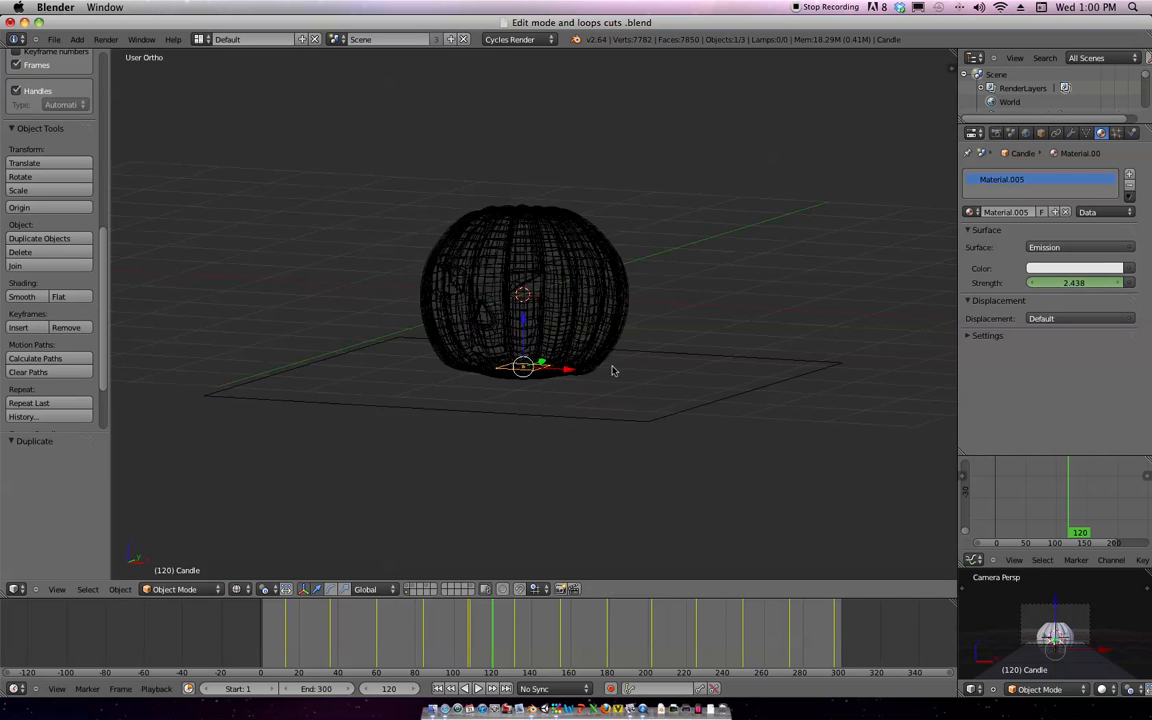
key(z)
key(z)
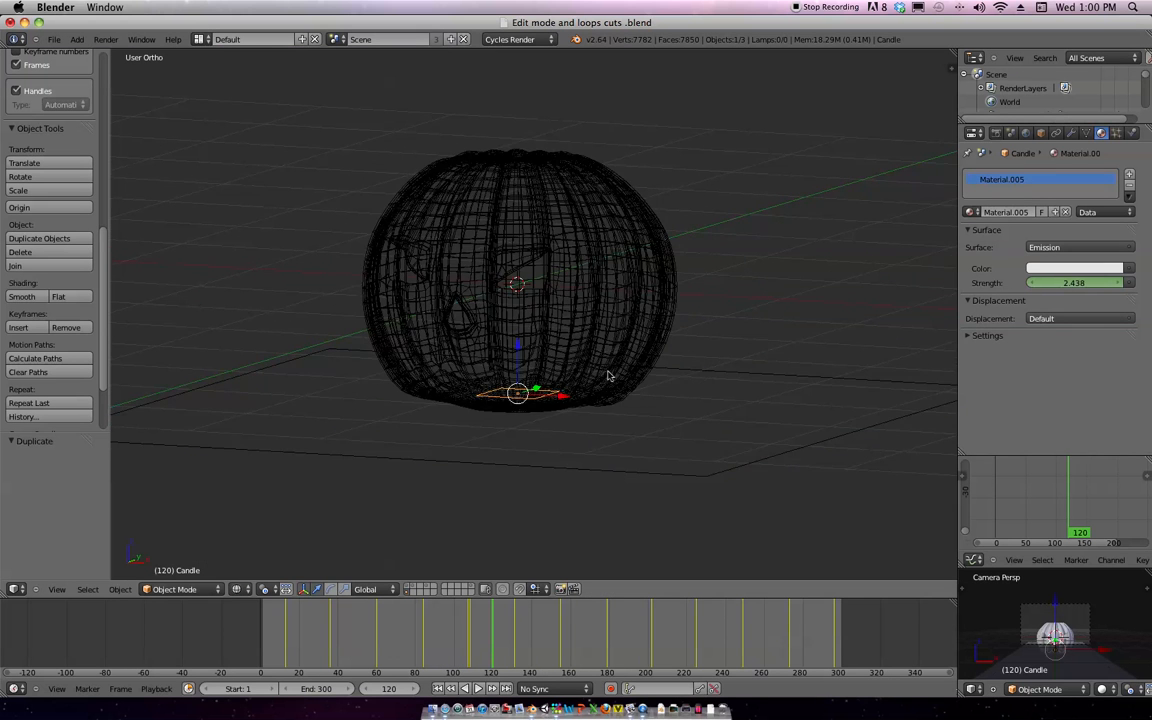
click(286, 589)
click(285, 503)
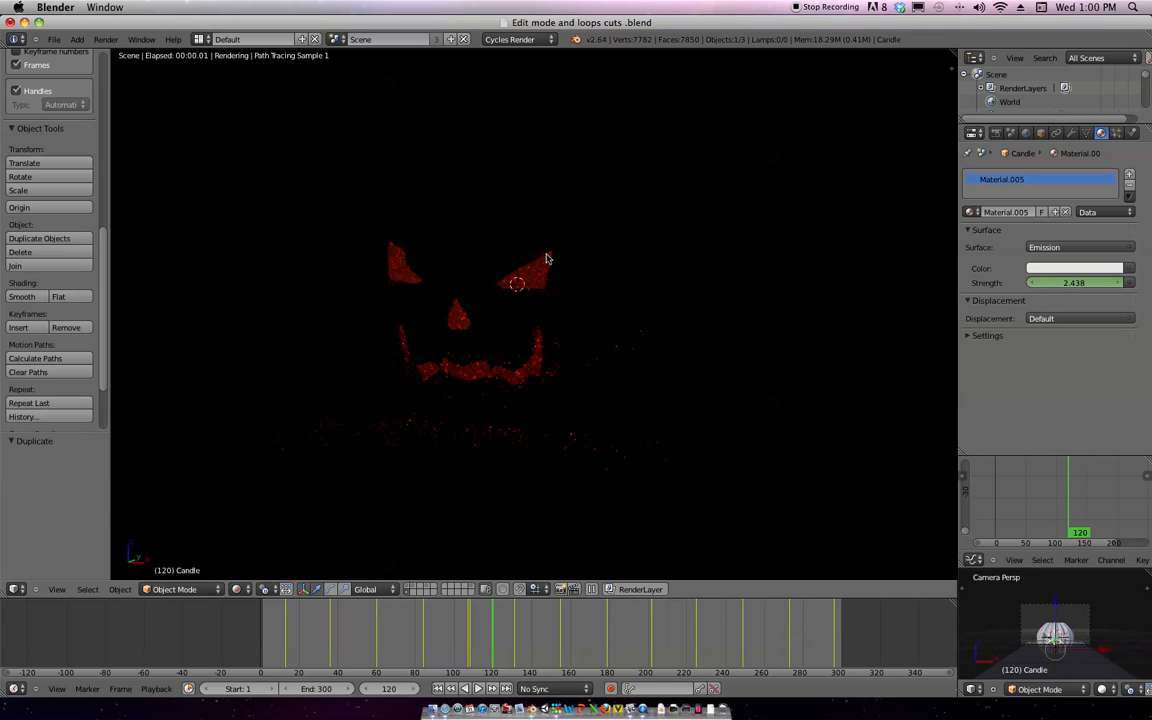
click(260, 643)
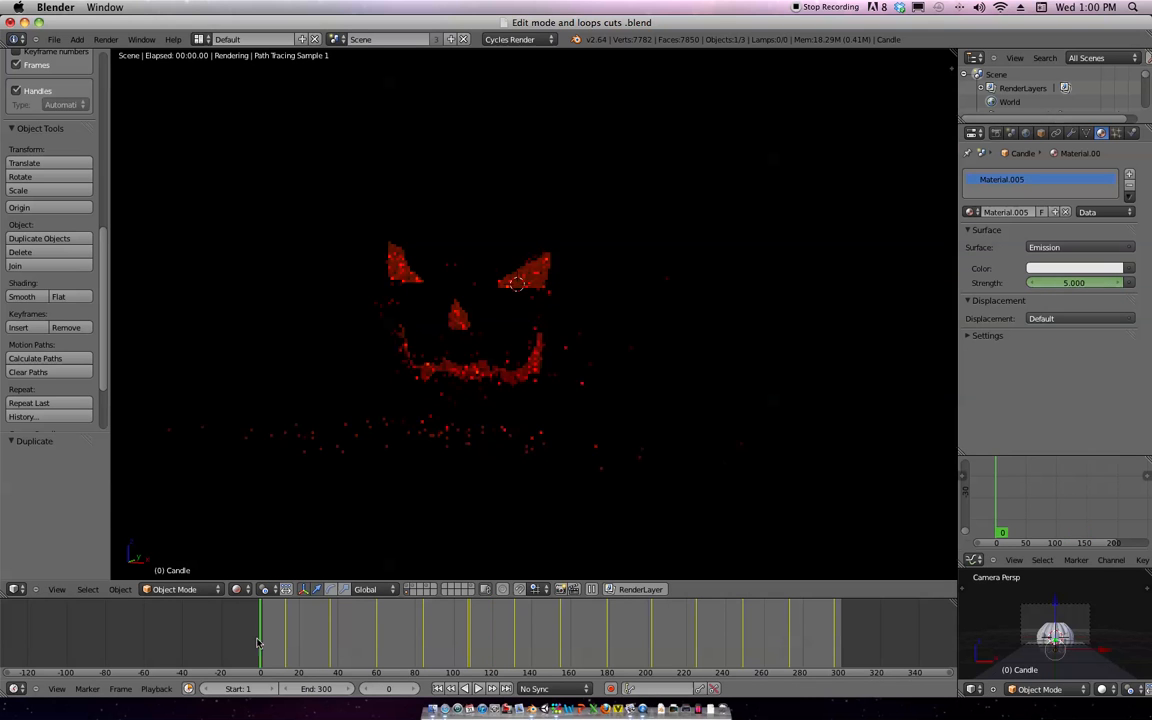
Open the Compositing layout and clear the existing Glare, Viewer and Composite nodes, leaving only the Render Layers node
key(ctrl+Left)
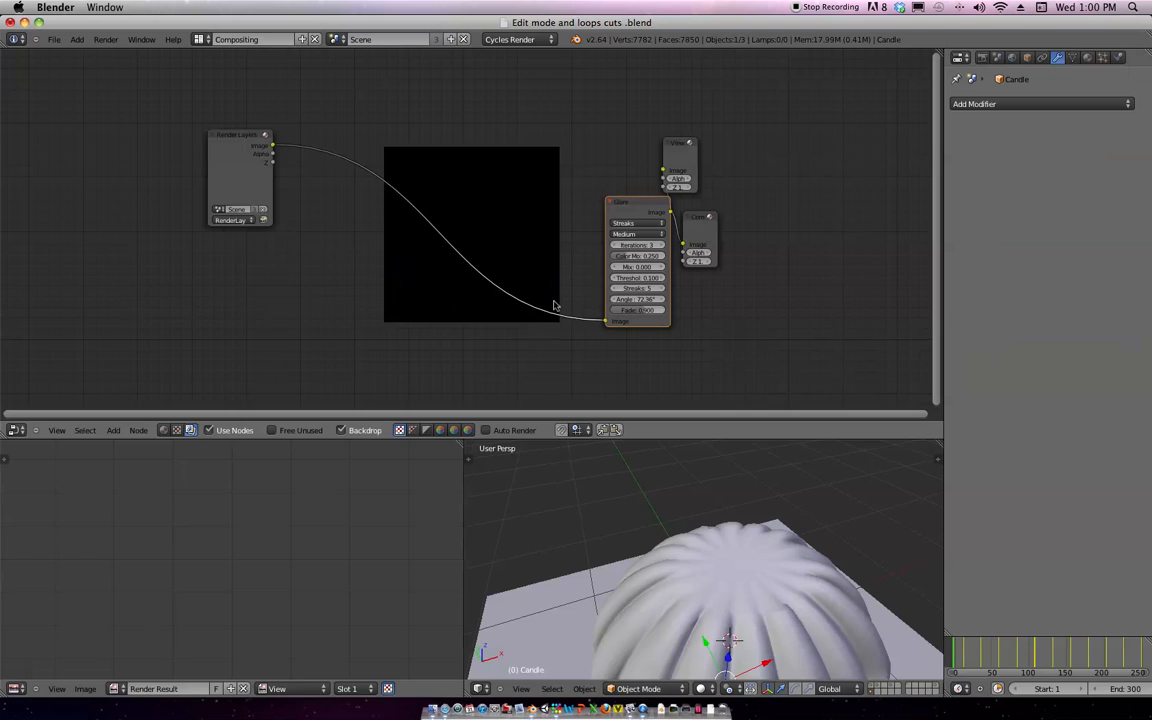
drag(228, 210, 143, 185)
drag(633, 220, 442, 164)
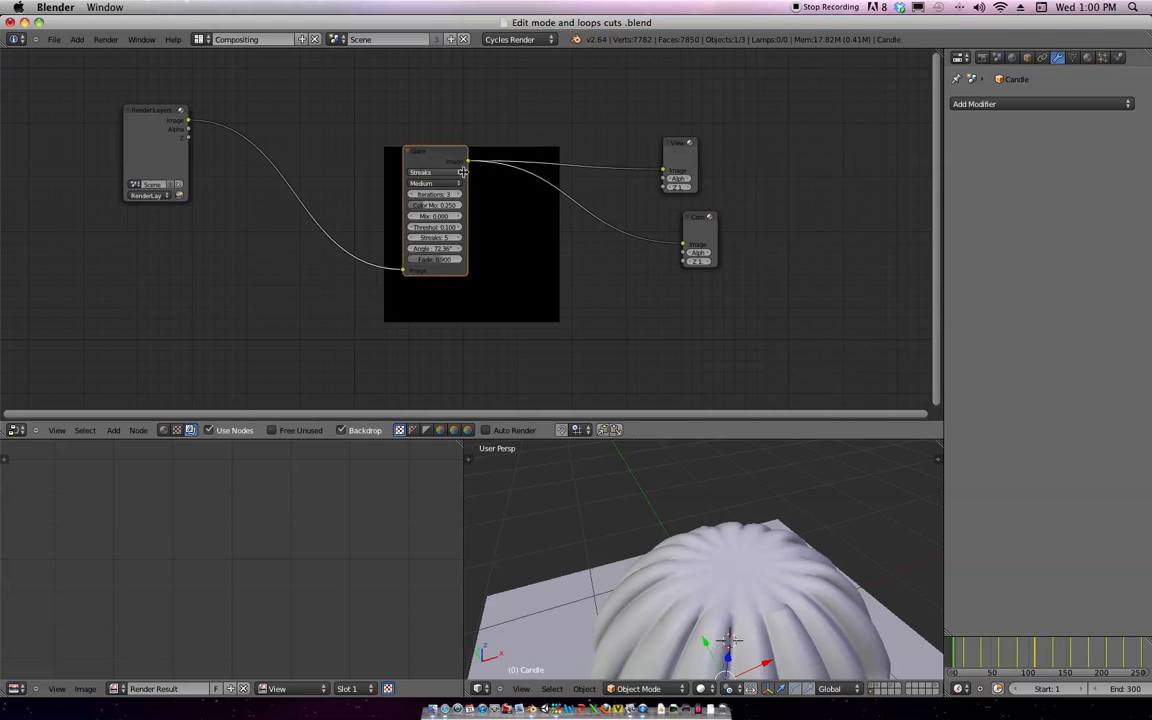
key(ctrl+z)
key(ctrl+z)
key(ctrl+z)
key(ctrl+z)
key(ctrl+z)
key(ctrl+z)
click(148, 166)
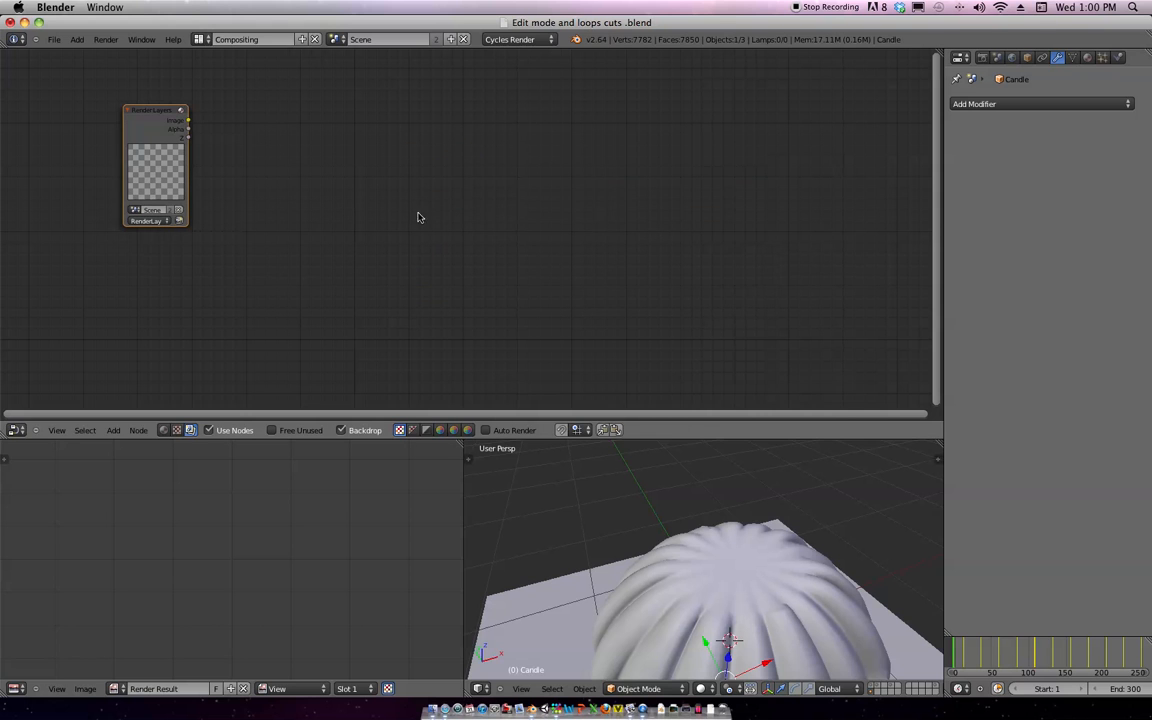
Add Composite and Viewer output nodes and place them apart, one above the other, well away from the Render Layers node
key(shift+a)
mouse_move(398, 243)
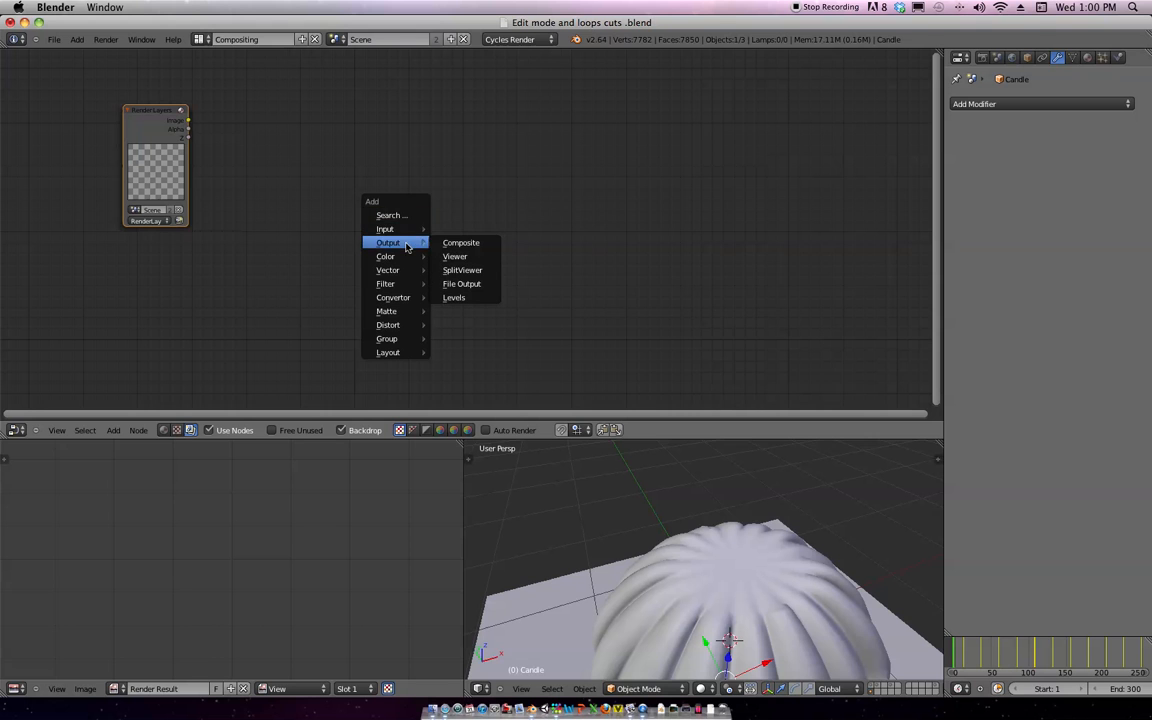
click(476, 250)
click(480, 245)
key(shift+a)
mouse_move(489, 245)
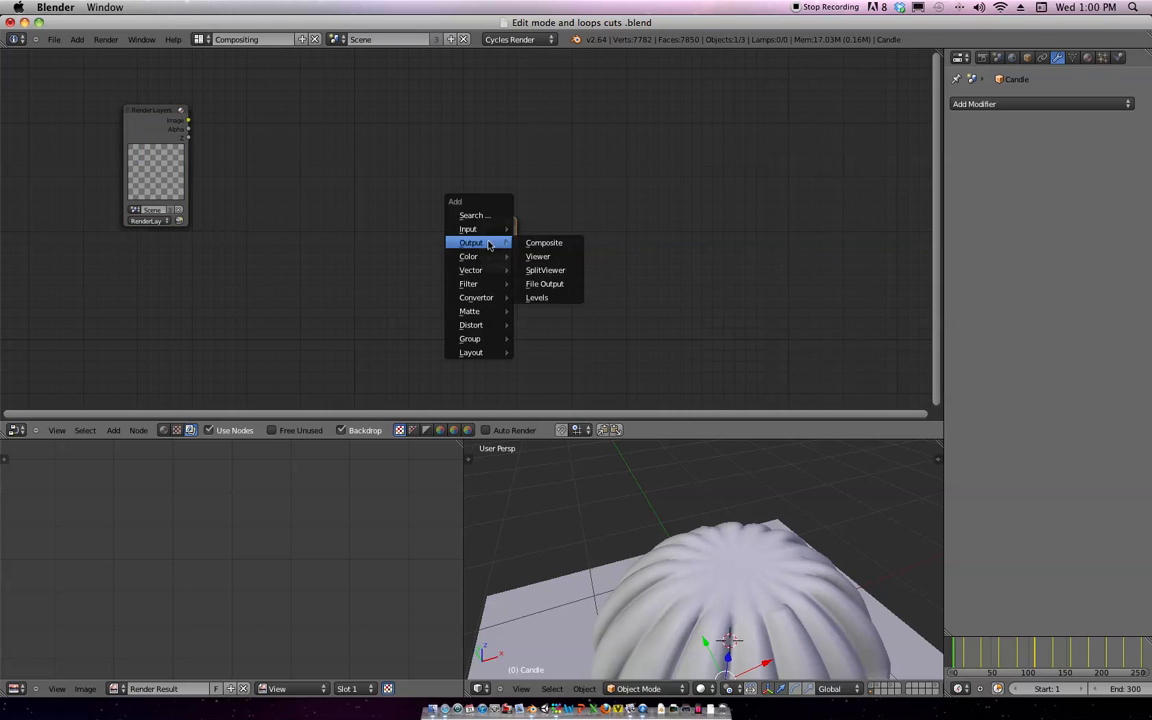
click(540, 257)
drag(497, 230, 638, 146)
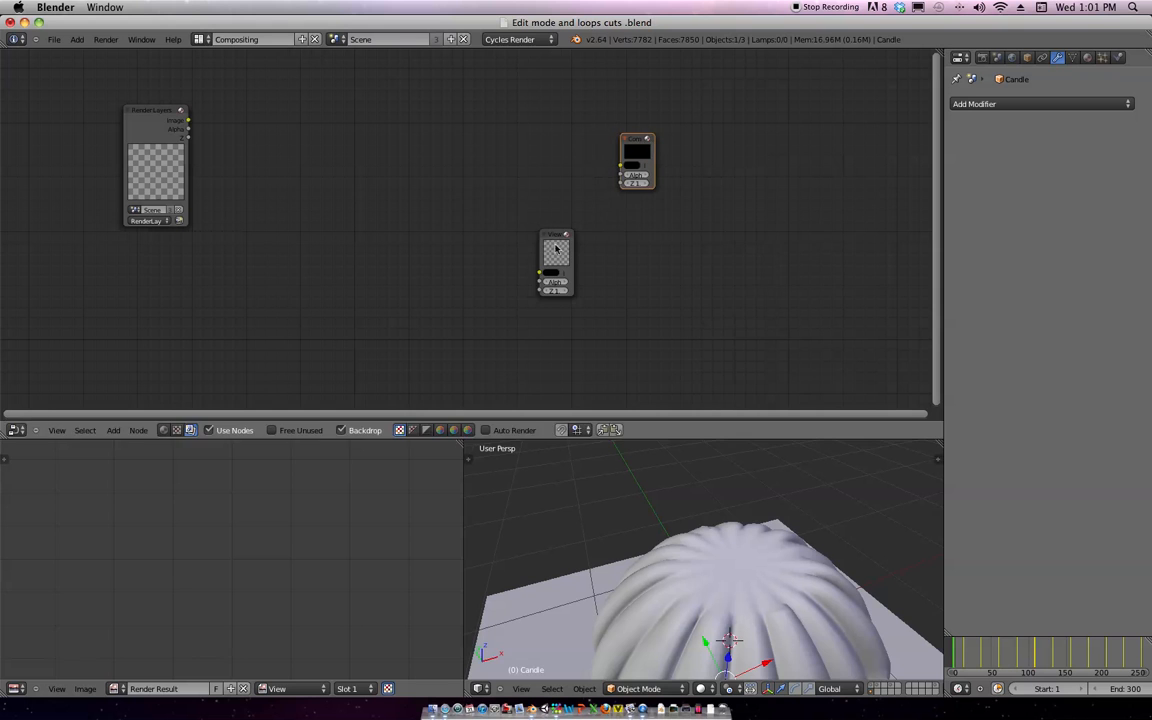
drag(551, 241, 663, 261)
drag(636, 145, 671, 123)
Add a Glare filter node and link the Render Layers image through it to the Composite and Viewer nodes
key(shift+a)
mouse_move(387, 225)
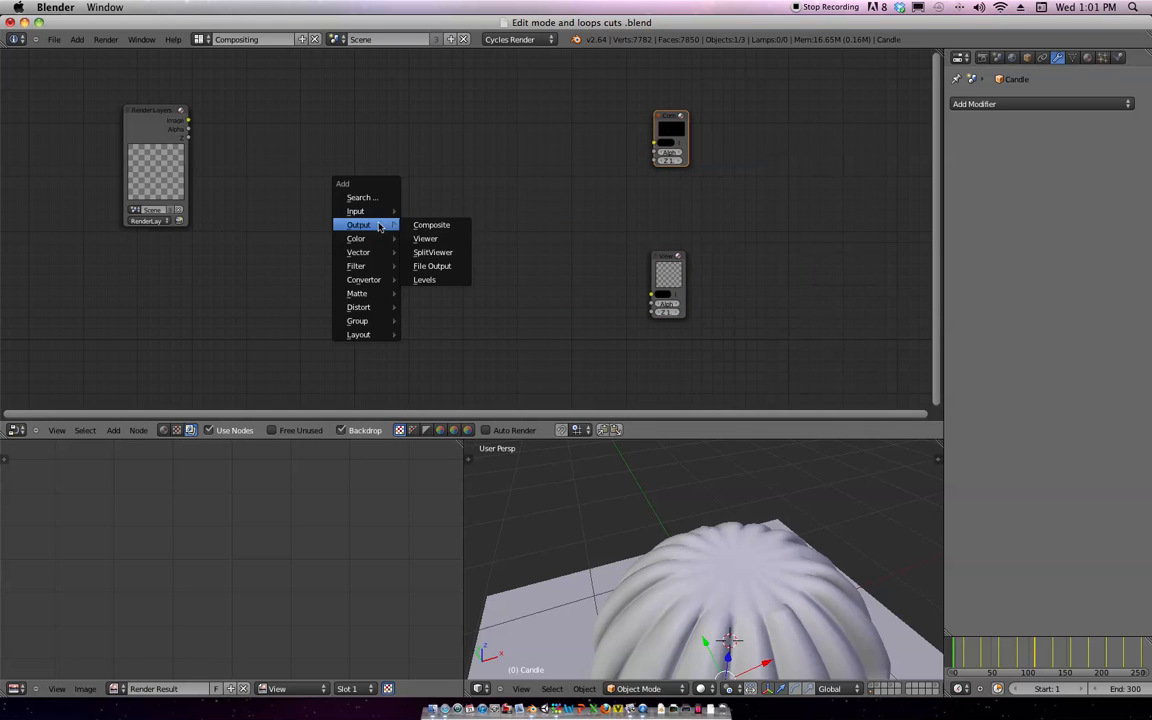
mouse_move(380, 266)
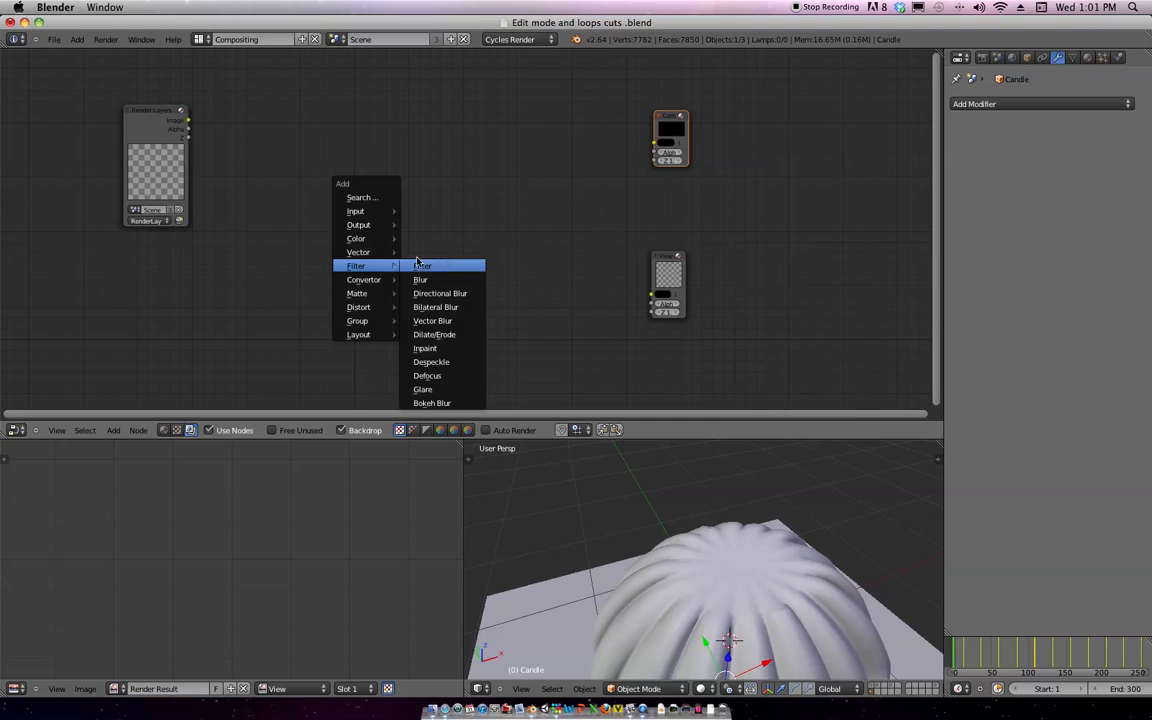
click(455, 390)
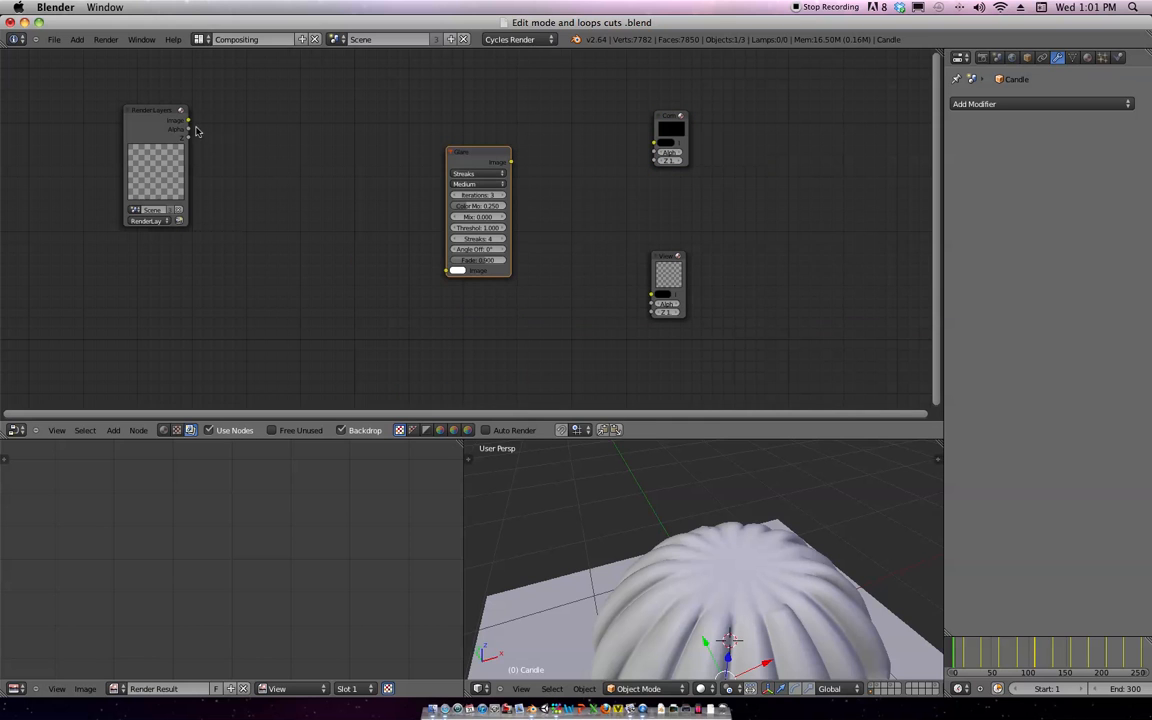
drag(242, 180, 447, 270)
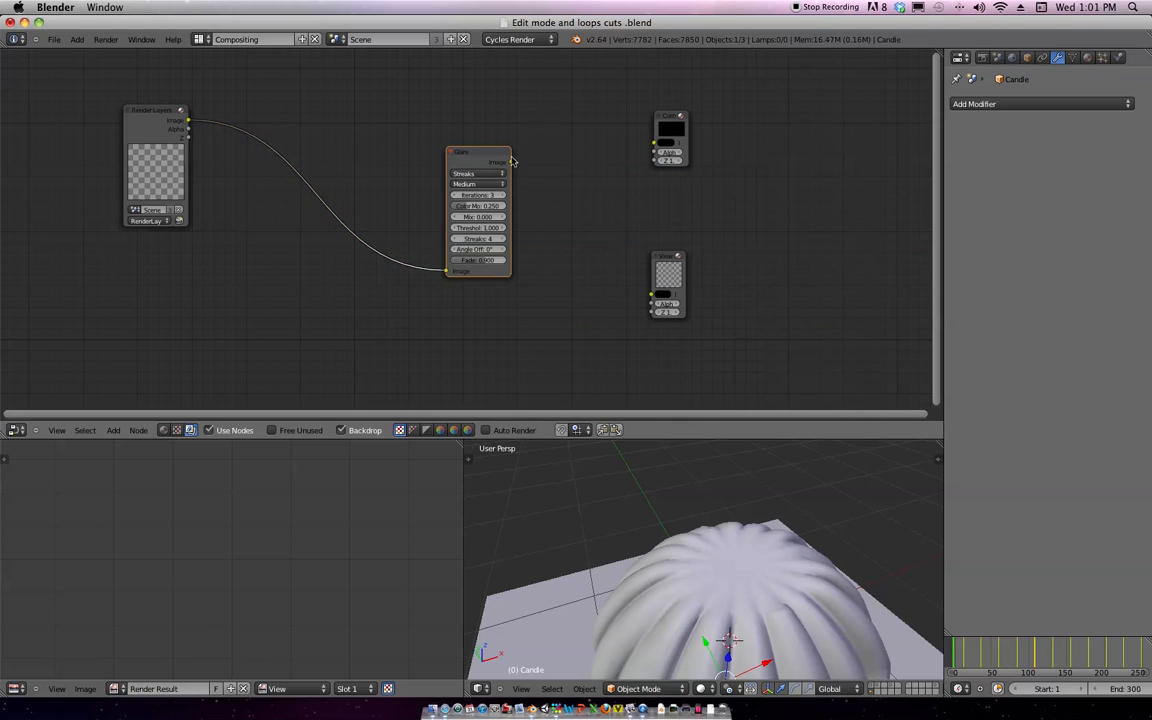
drag(595, 161, 653, 143)
drag(510, 161, 640, 283)
Render frame 0 and inspect the composited glare result behind the nodes in a maximized view
key(F12)
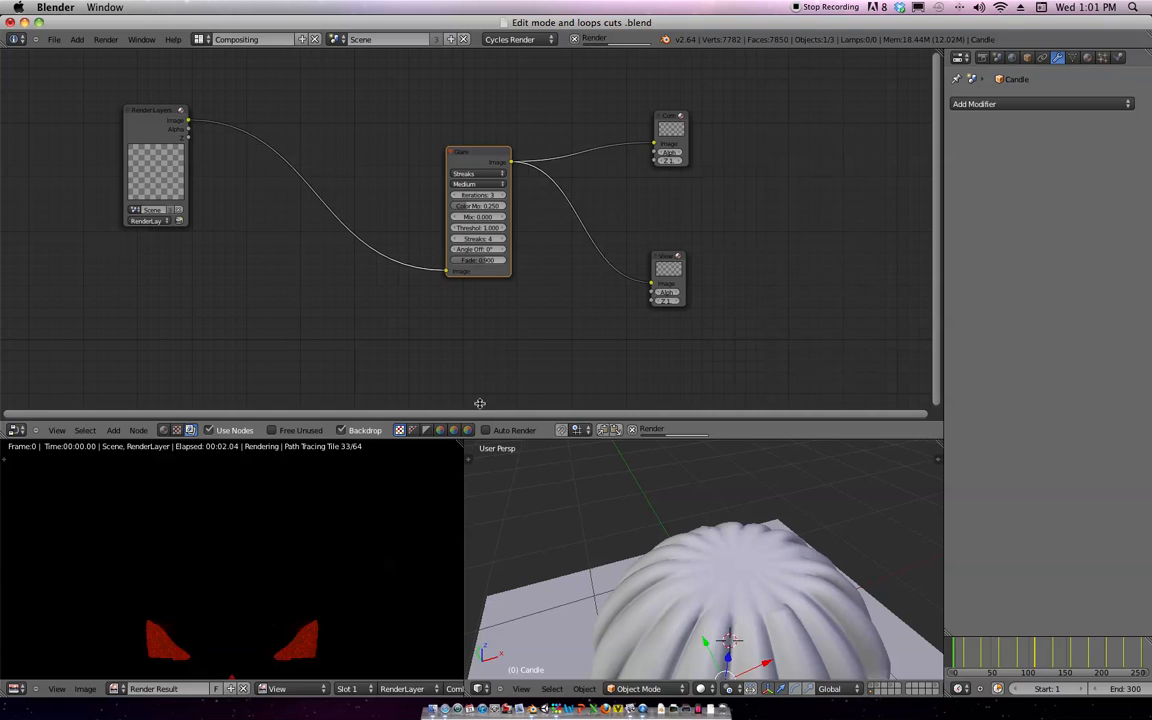
scroll(327, 571, down, 3)
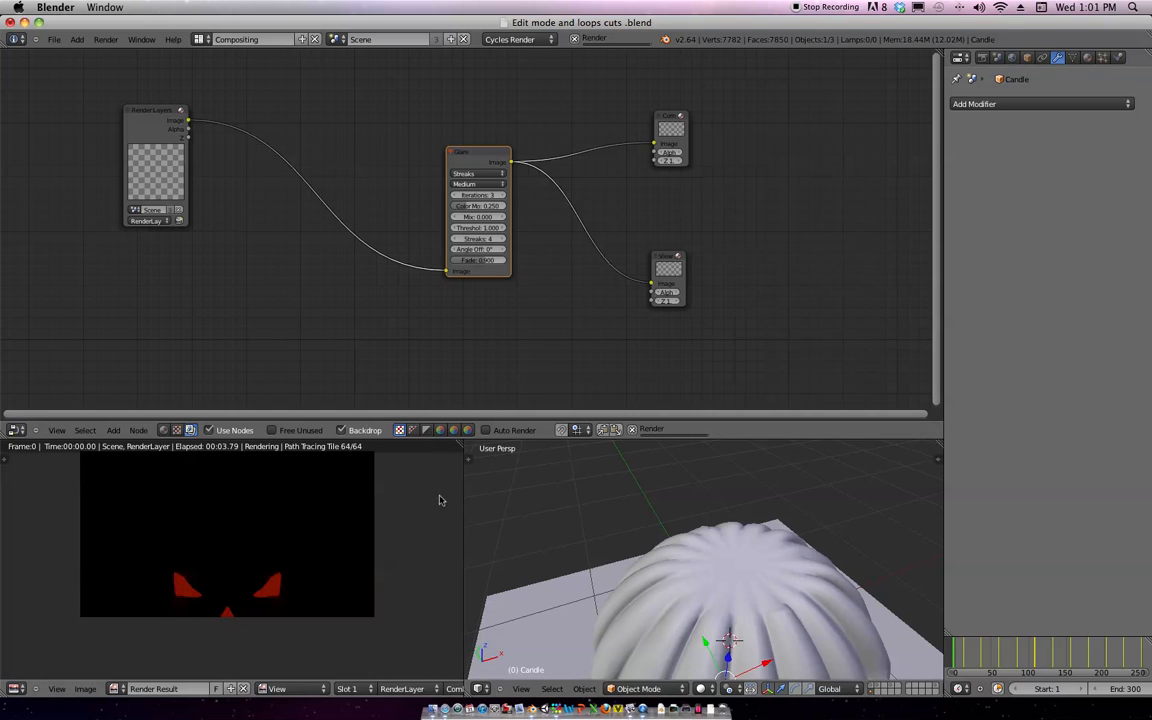
click(586, 517)
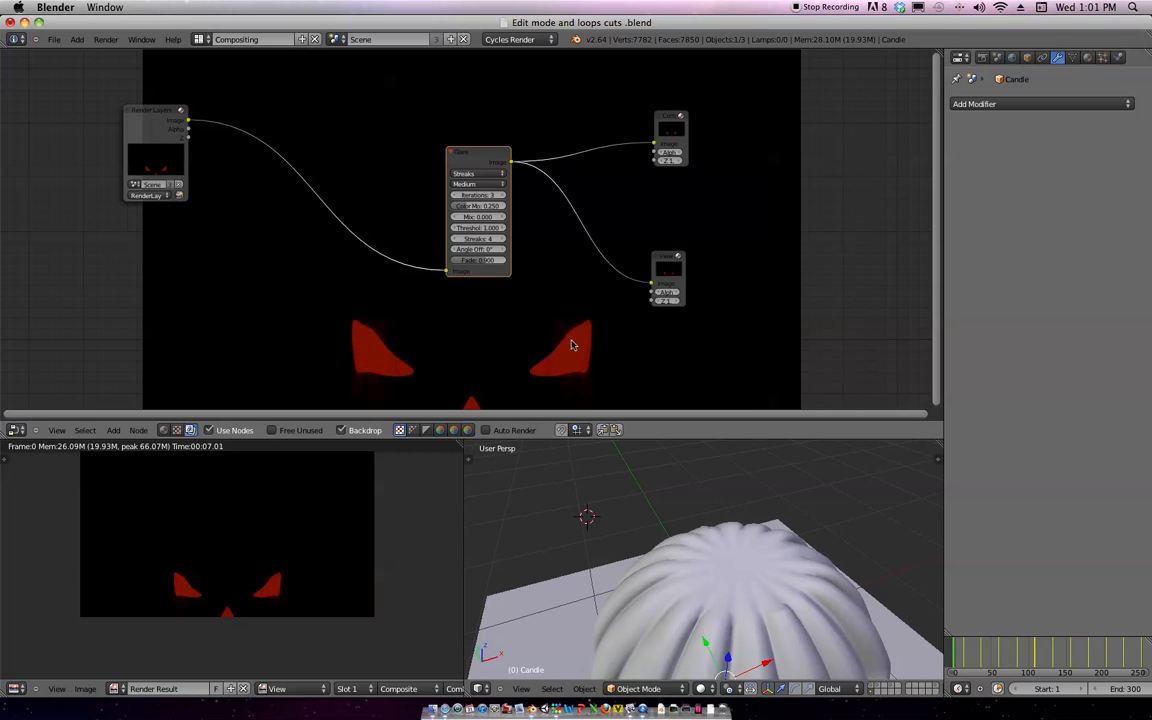
middle_drag(633, 498, 665, 533)
scroll(648, 460, down, 12)
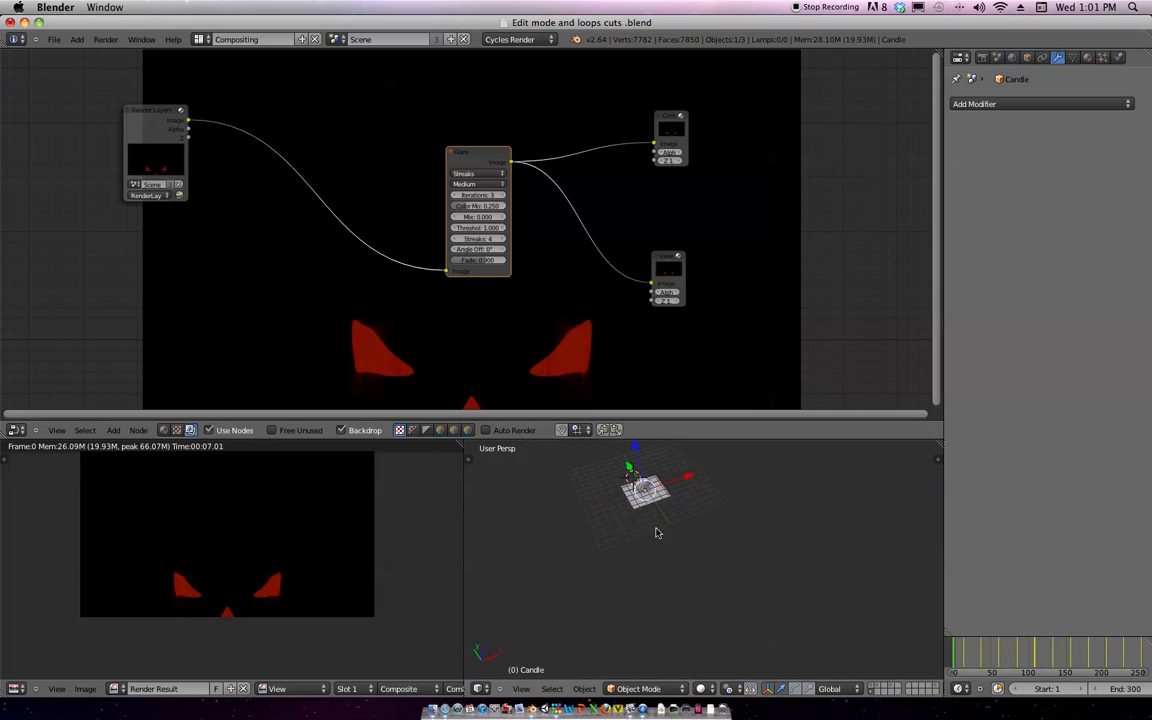
key(shift+space)
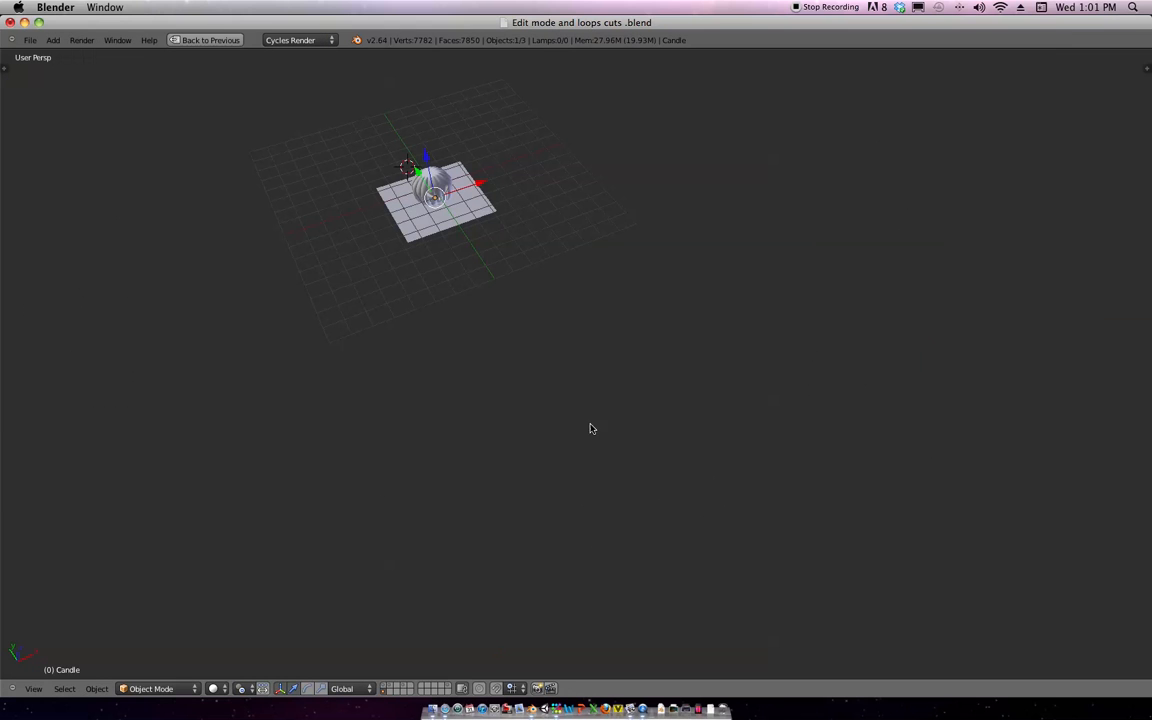
middle_drag(362, 257, 531, 268)
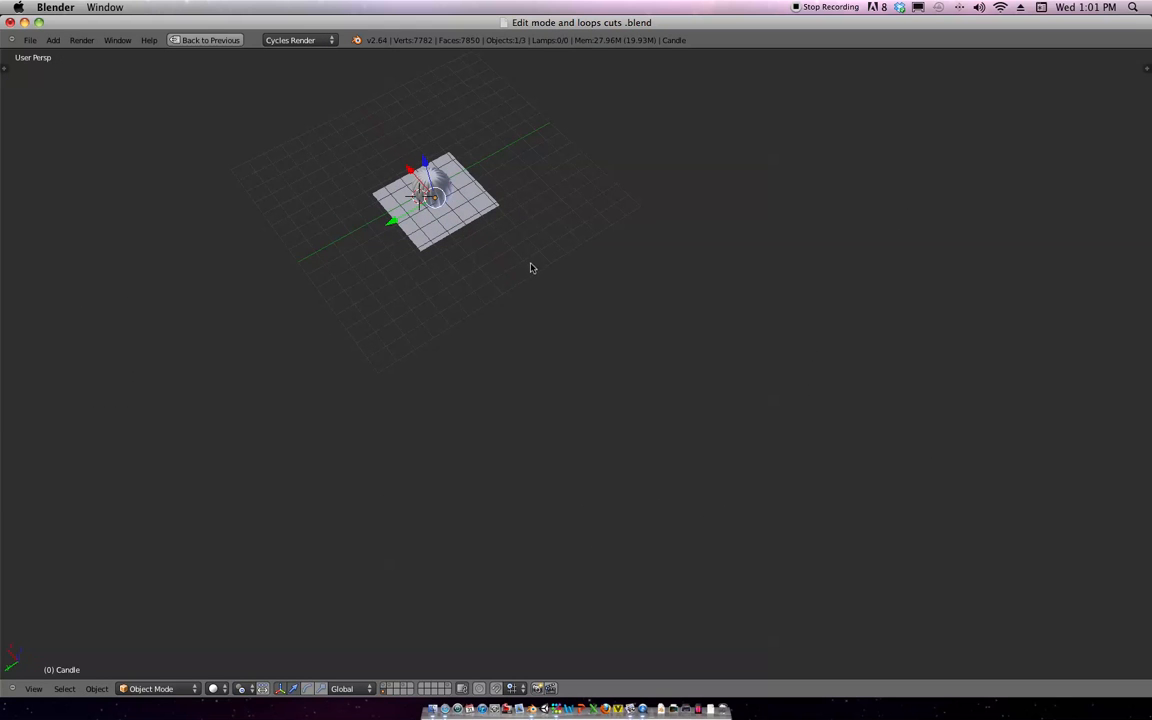
key(shift+space)
key(shift+space)
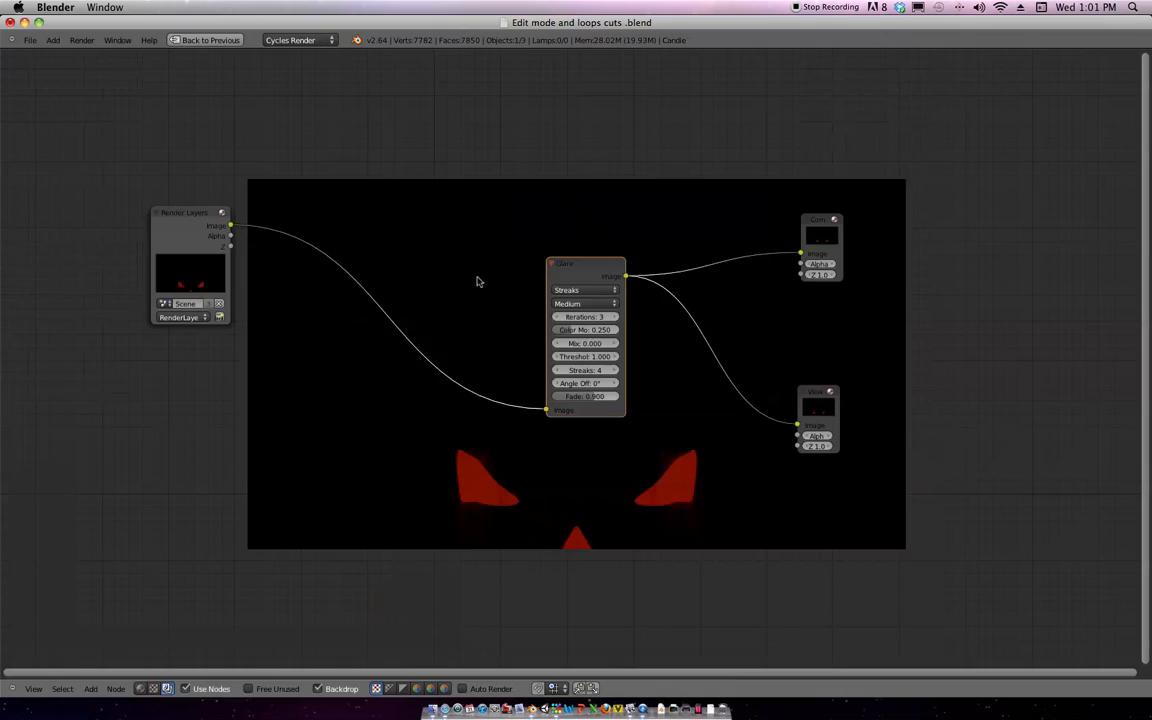
key(shift+space)
Return to the Default layout, show the scene in wireframe and add a second camera at the pumpkin
key(ctrl+Right)
key(ctrl+Right)
key(ctrl+Left)
key(z)
middle_drag(548, 362, 722, 272)
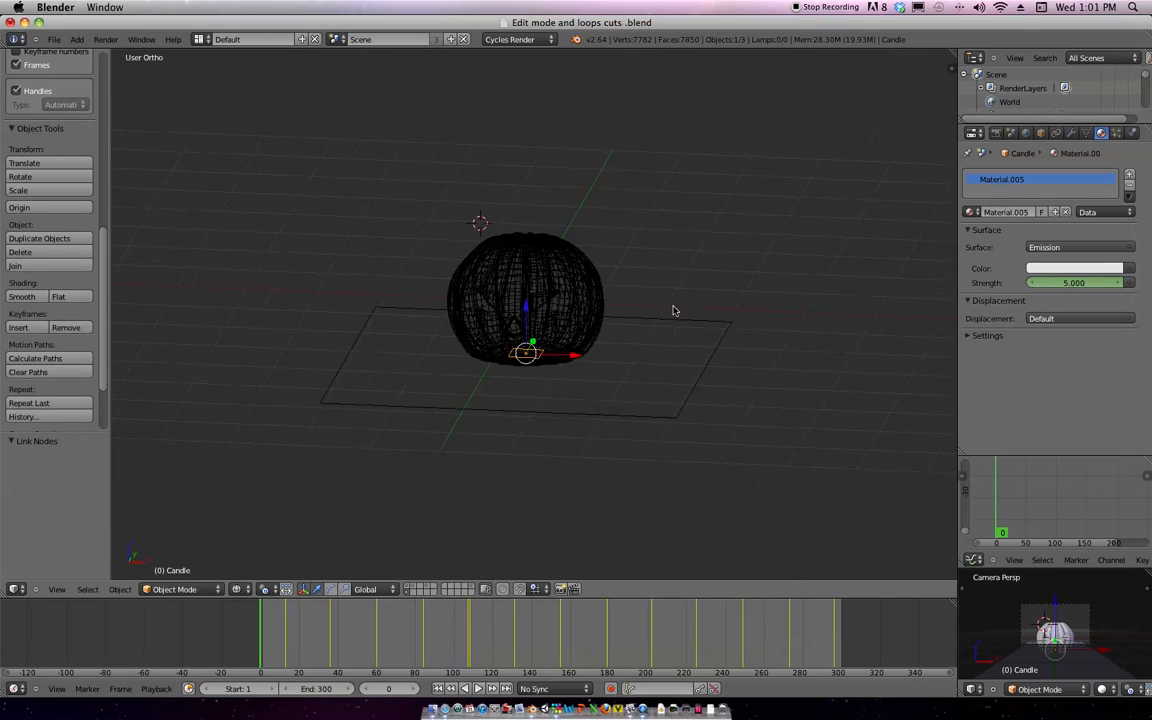
scroll(678, 319, down, 2)
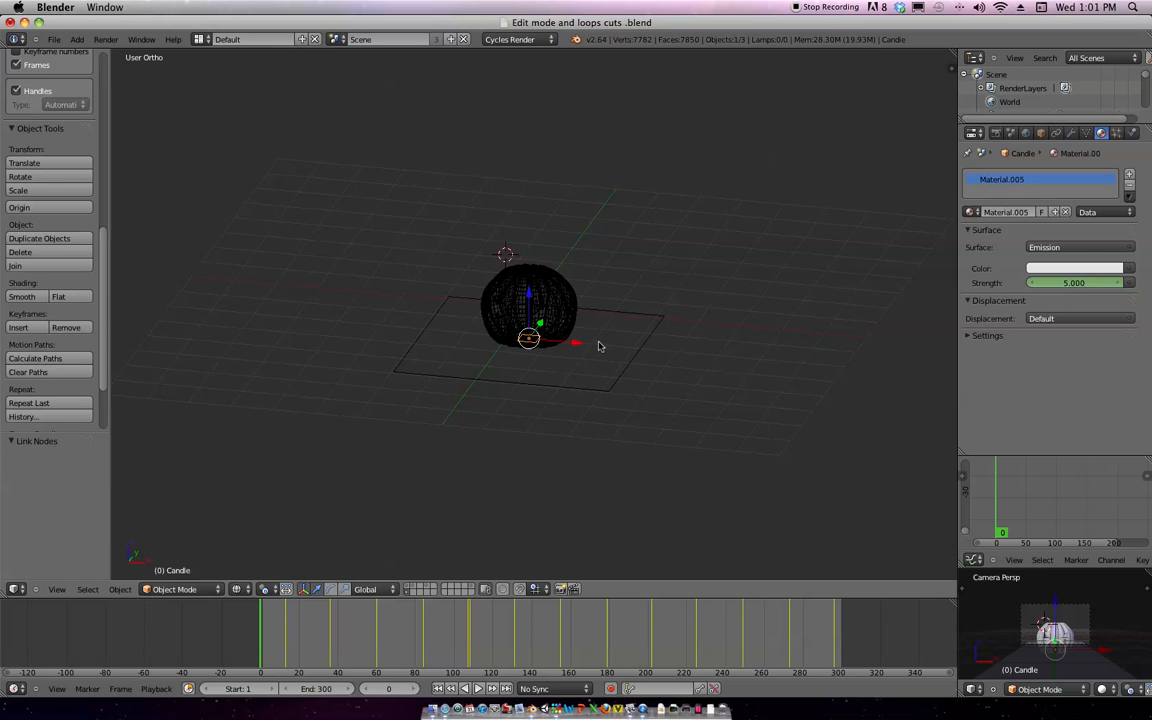
scroll(600, 344, up, 3)
key(shift+a)
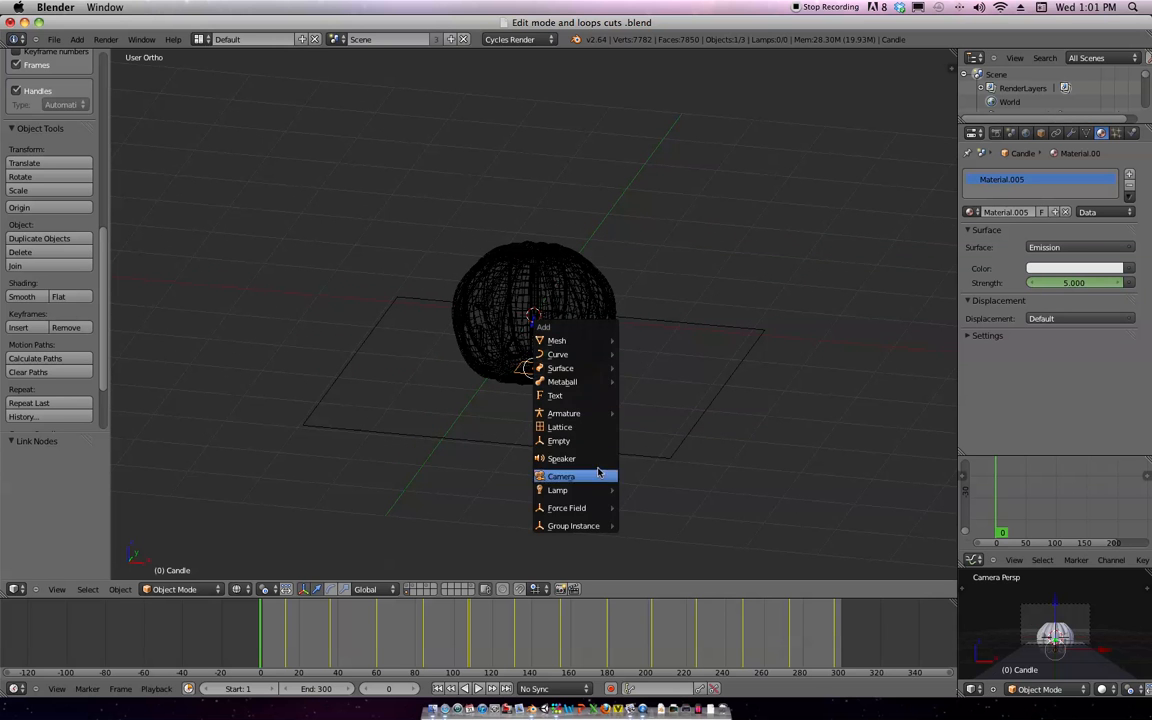
click(561, 476)
Clear the new camera's rotation and location
scroll(635, 399, down, 2)
middle_drag(627, 399, 621, 397)
key(alt+r)
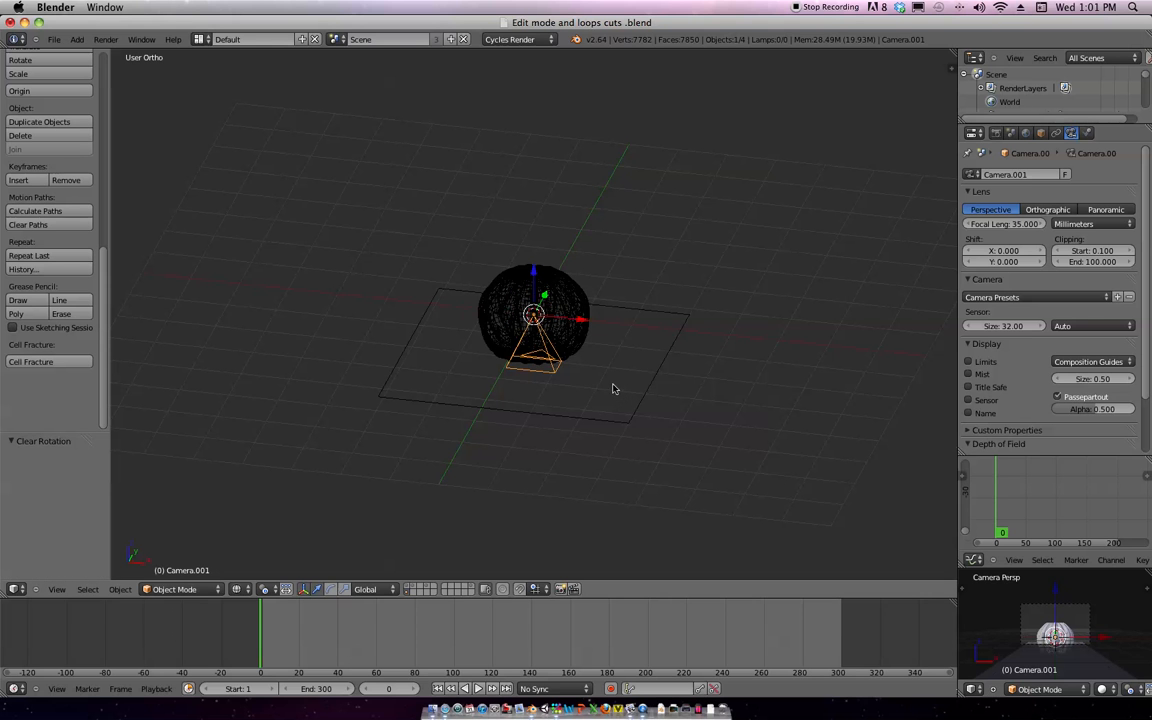
middle_drag(597, 375, 590, 388)
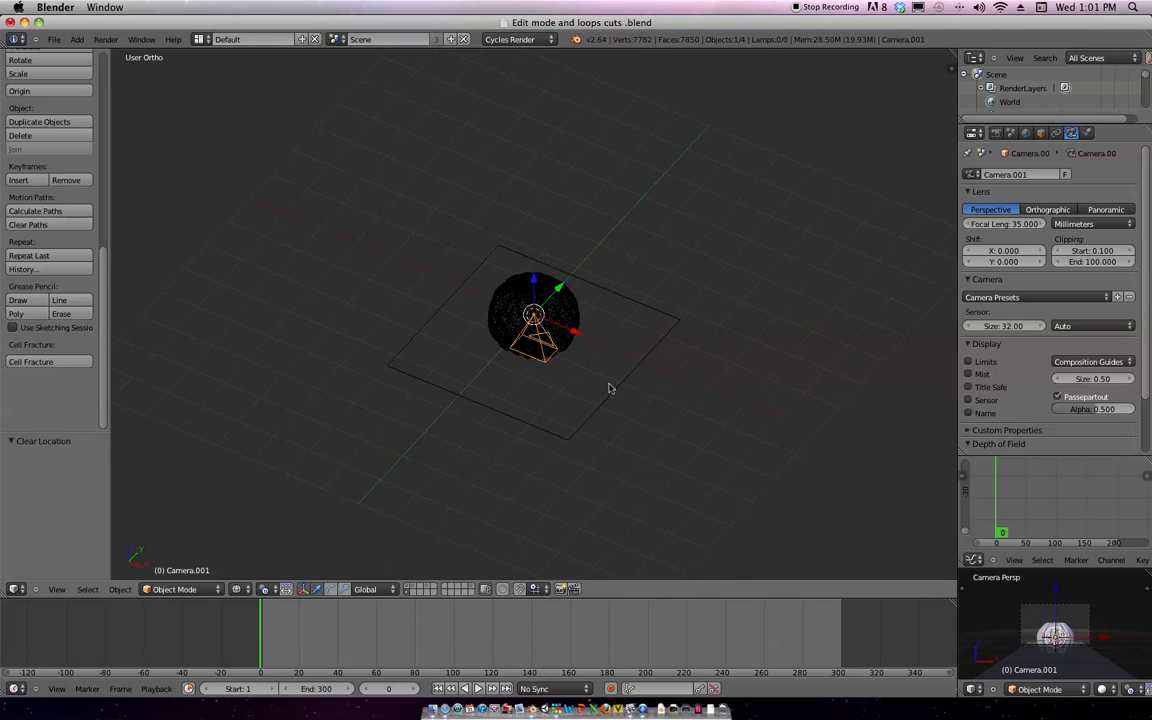
Move the new camera about 8.3 units in negative Y and rotate it 90° about X to face the pumpkin
key(g)
key(y)
click(425, 500)
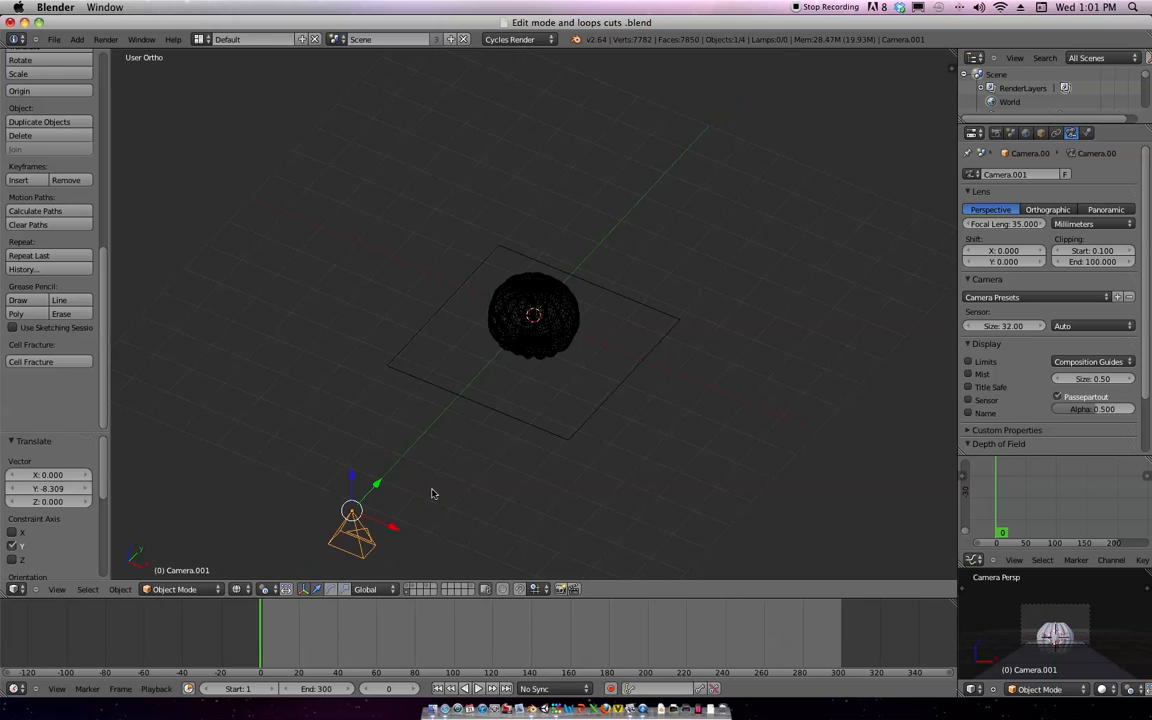
text(rx90)
key(Return)
middle_drag(457, 465, 480, 462)
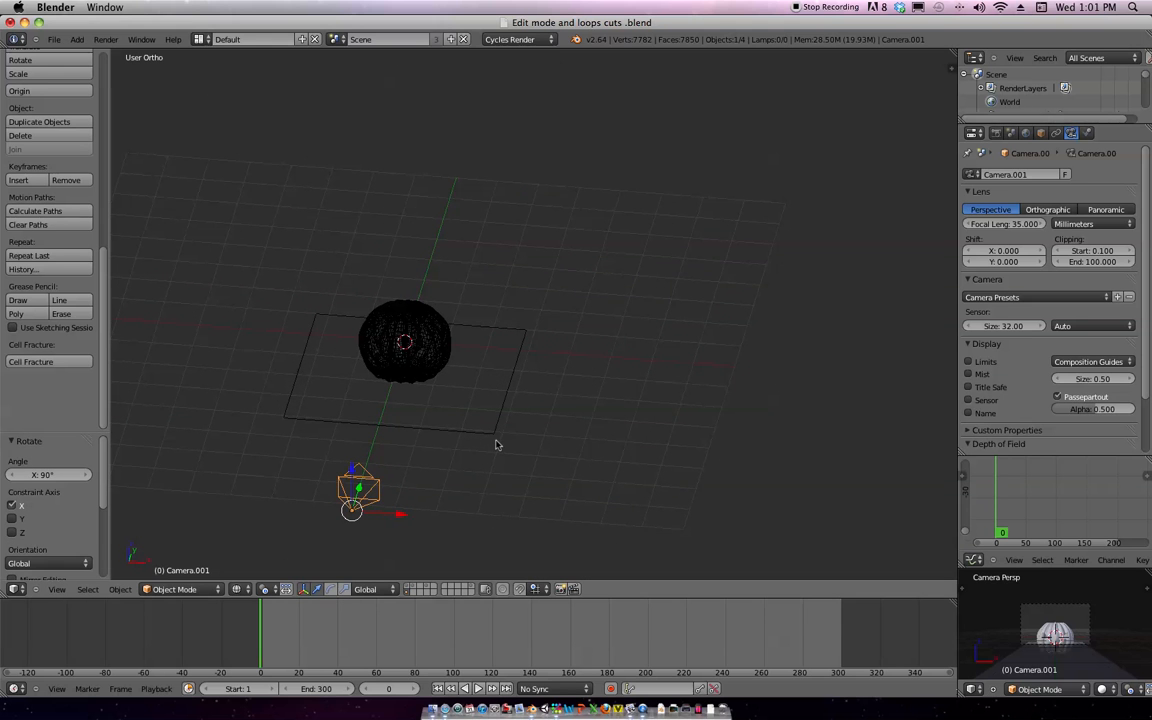
Make the new camera the active one and move it about 3 units along Y so the pumpkin fills more of the frame
key(ctrl+KP_0)
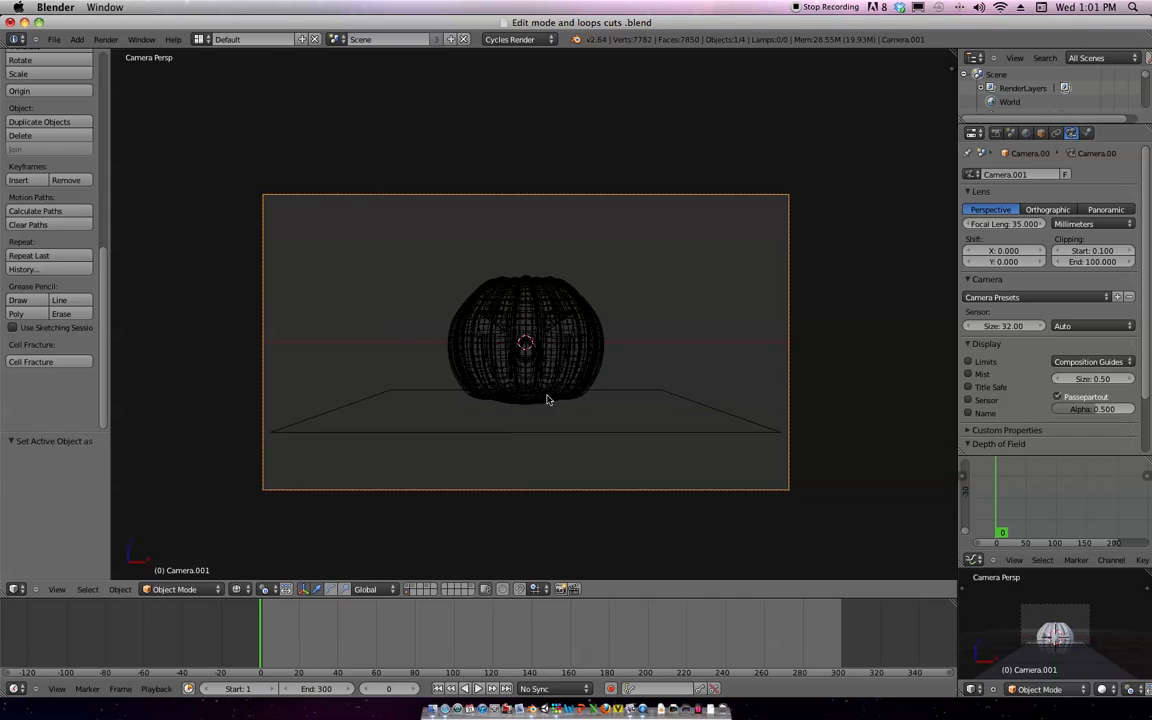
key(g)
key(y)
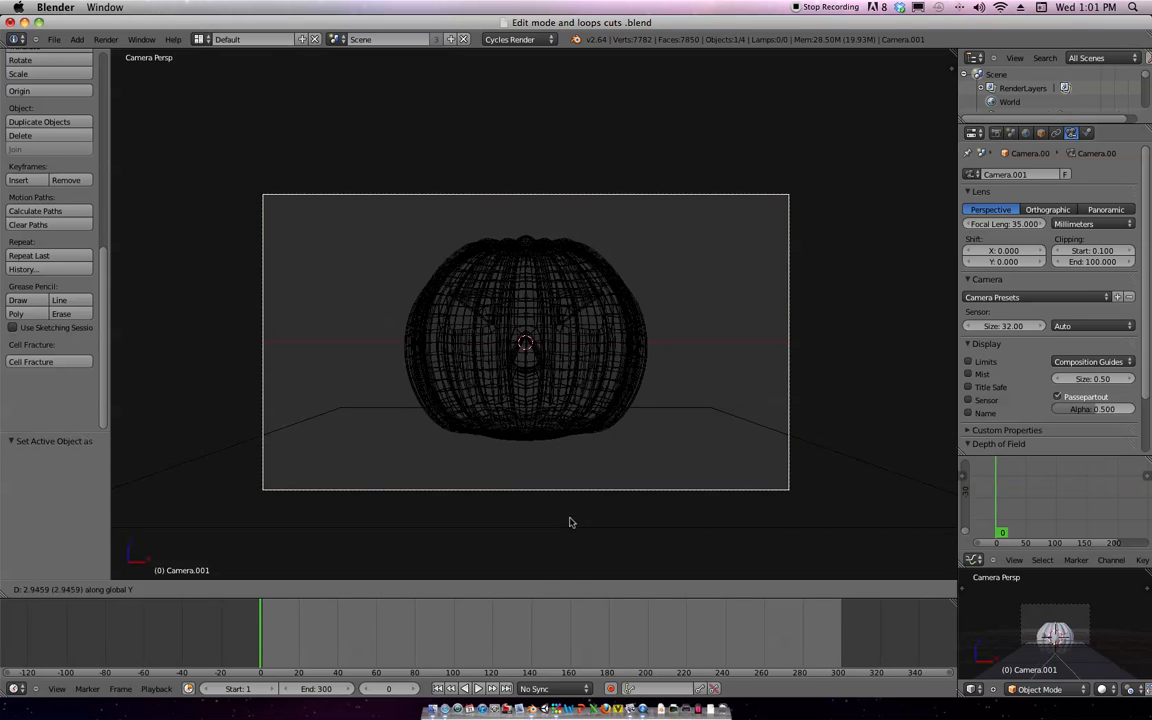
click(600, 518)
key(ctrl+KP_0)
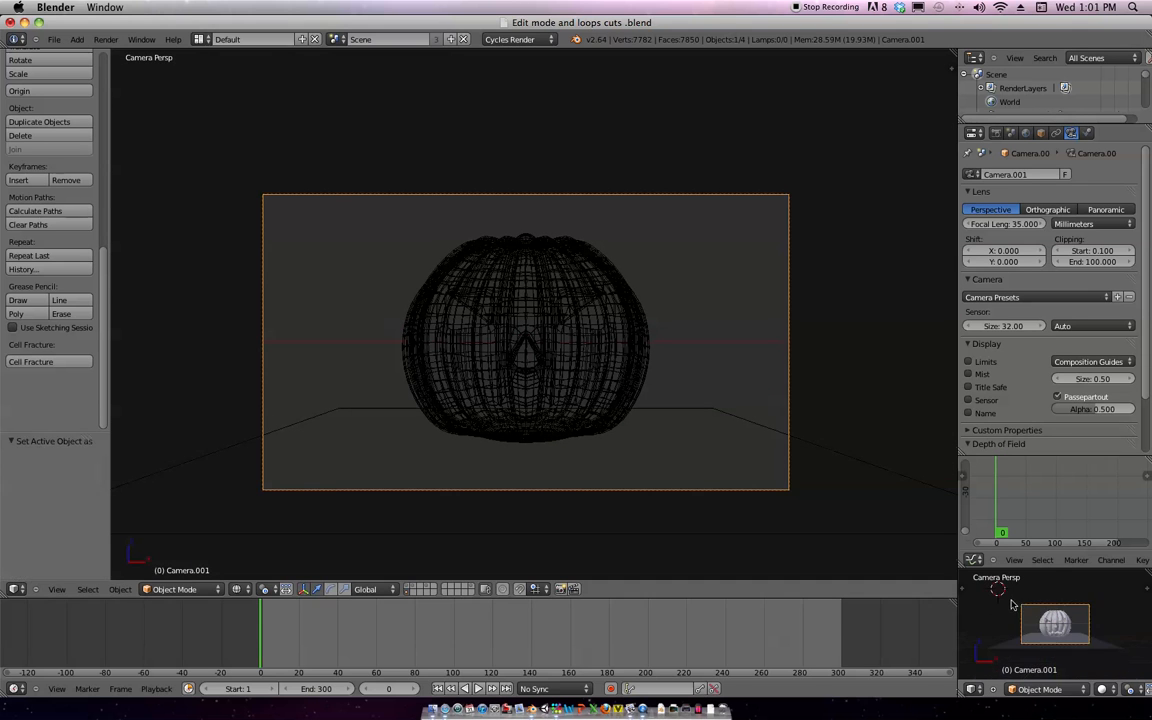
key(Home)
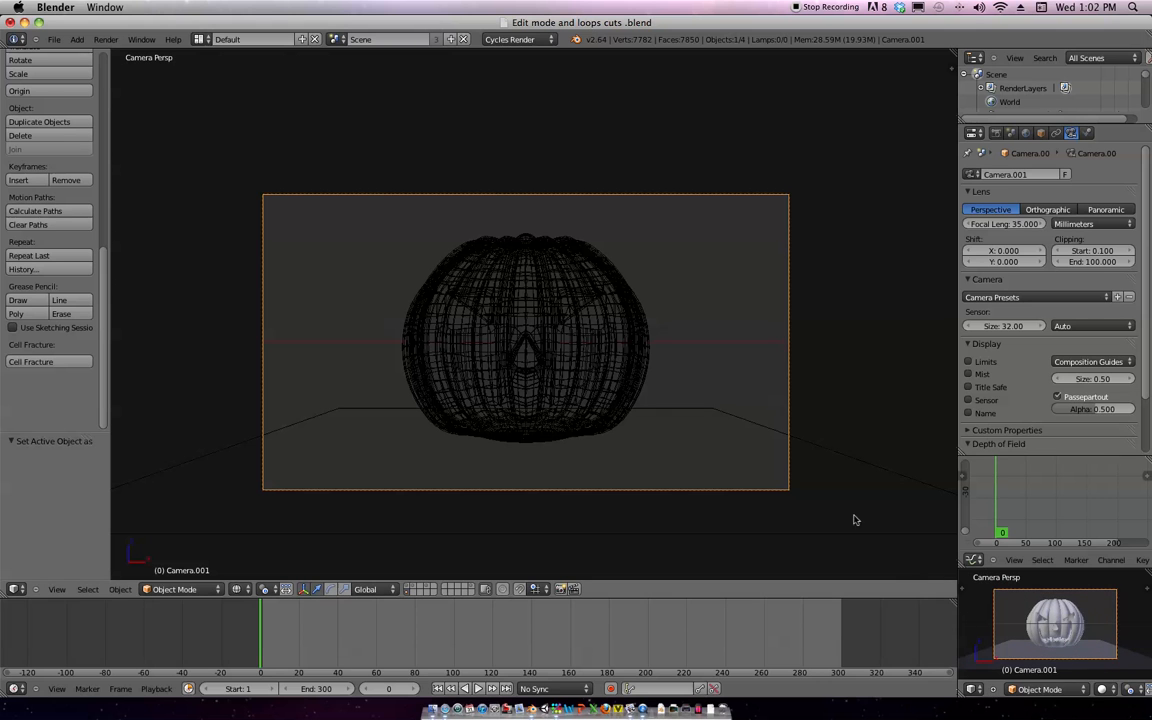
Switch to the Compositing layout and render frame 0 from the new camera
key(ctrl+Left)
key(ctrl+Left)
key(ctrl+Right)
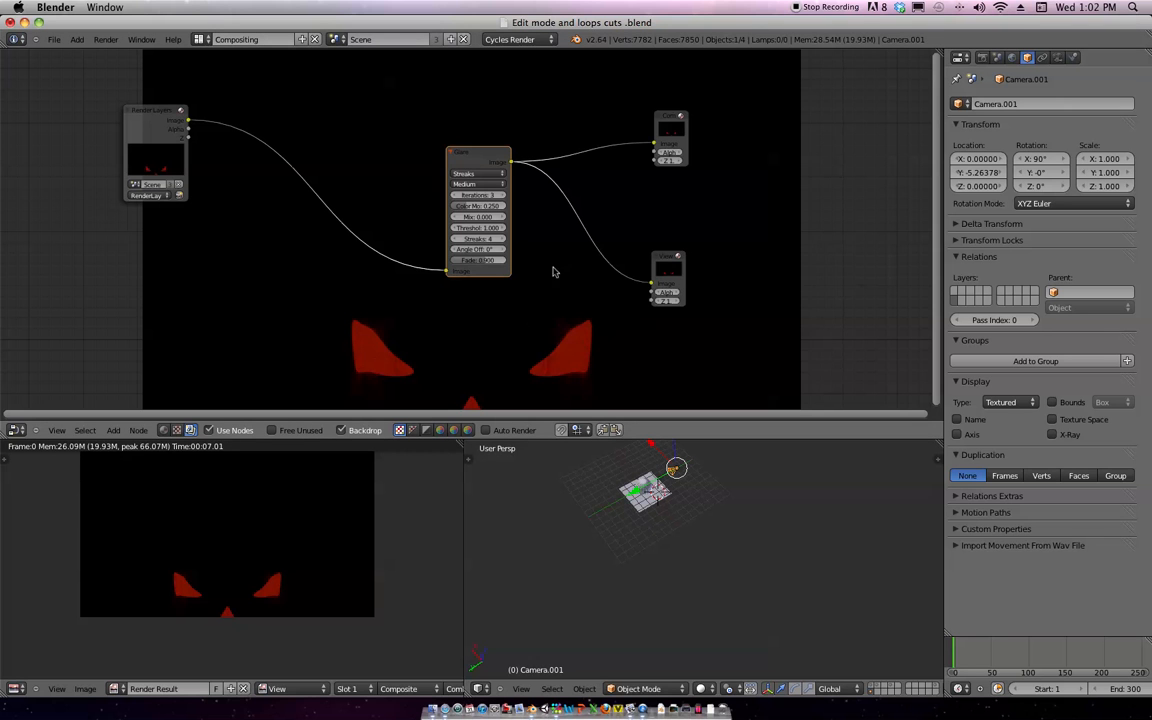
key(F12)
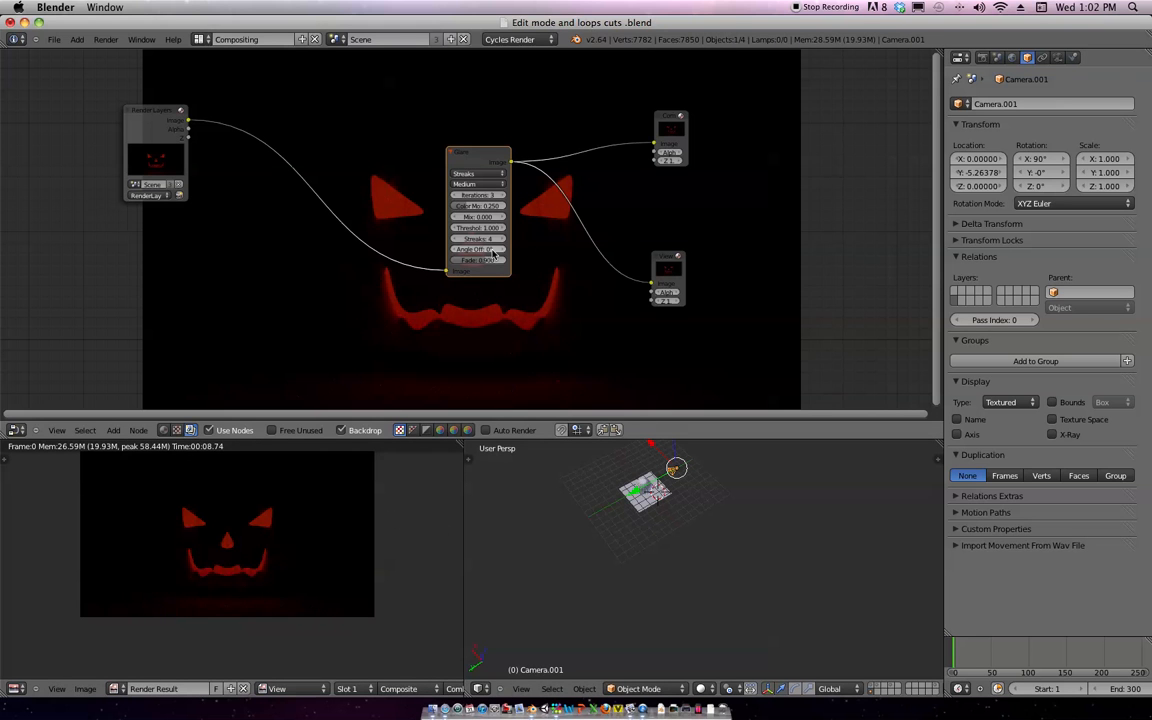
Lower the Glare node's threshold to 0.1
click(455, 230)
click(455, 230)
click(455, 230)
click(455, 230)
click(455, 230)
click(455, 230)
click(455, 230)
click(455, 230)
Hide the pumpkin in the 3D view and select the candle inside it
scroll(751, 498, up, 10)
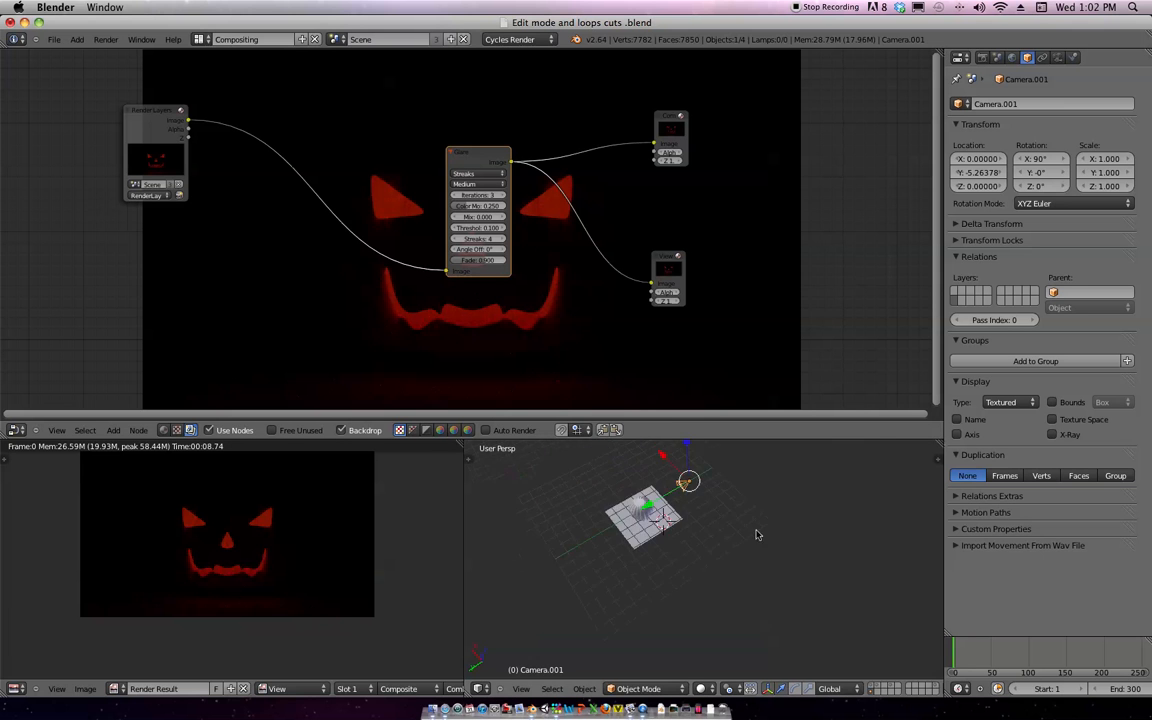
middle_drag(769, 599, 840, 650)
right_click(595, 492)
middle_drag(648, 501, 823, 494)
middle_drag(716, 490, 755, 494)
key(x)
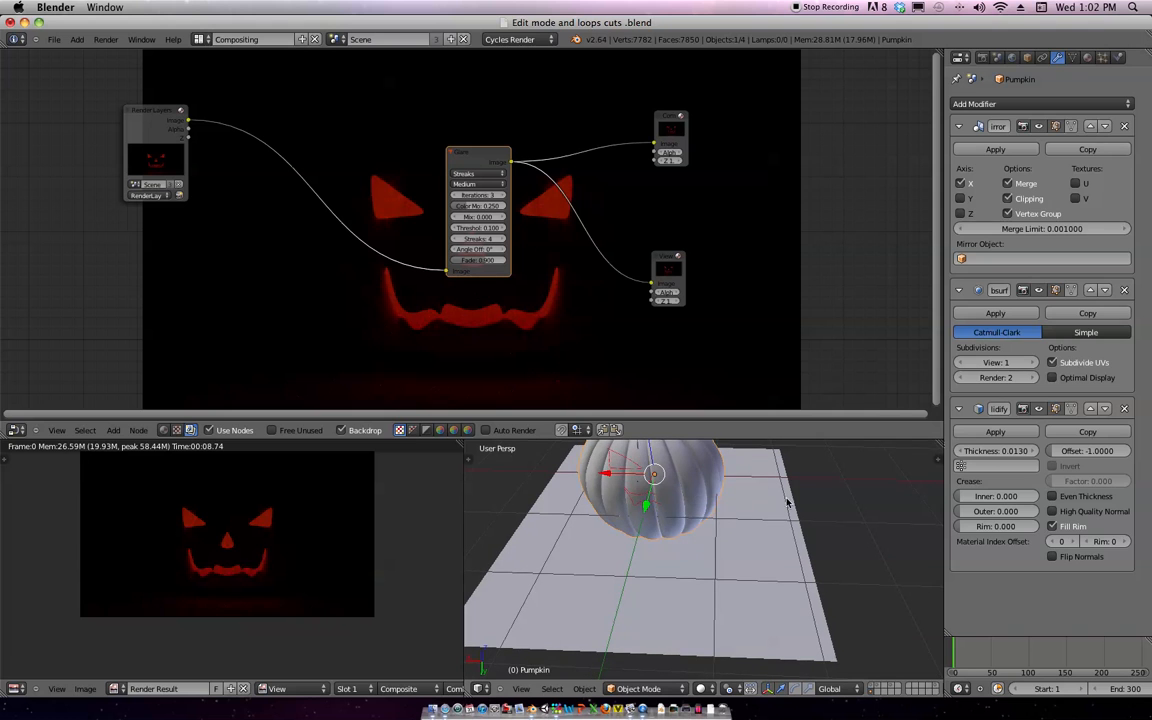
key(h)
right_click(665, 521)
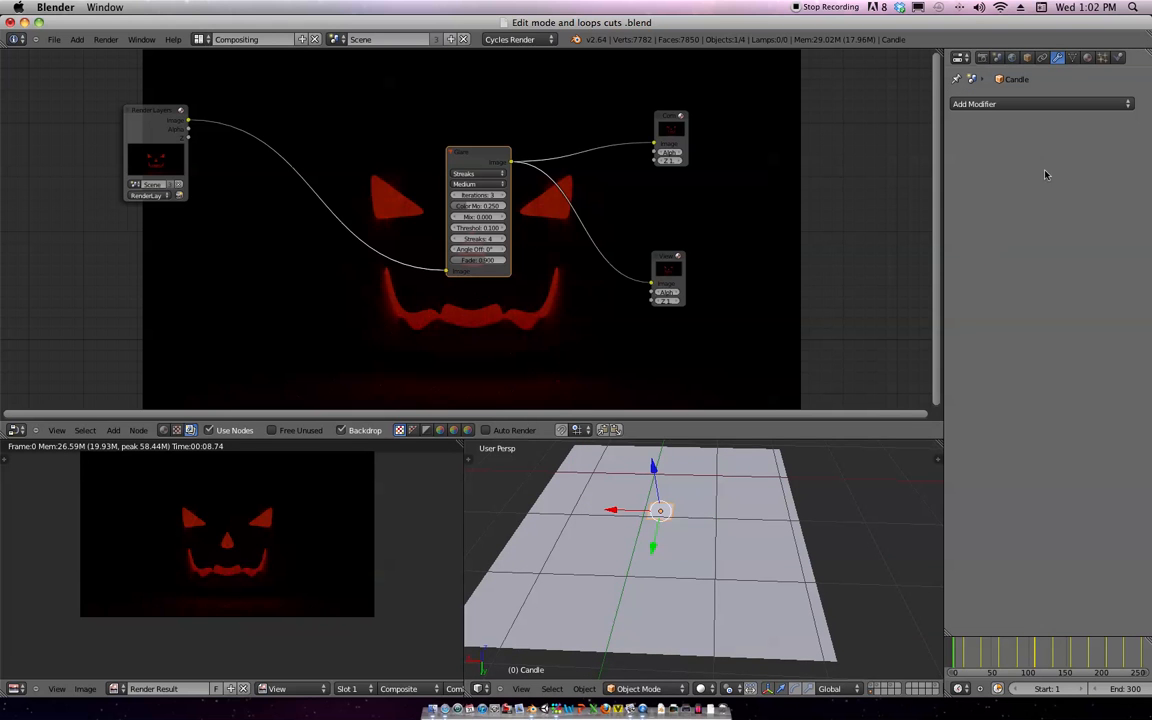
Set the emission strength of the candle's material to 15 and keyframe it at frame 0
click(1087, 57)
click(1070, 233)
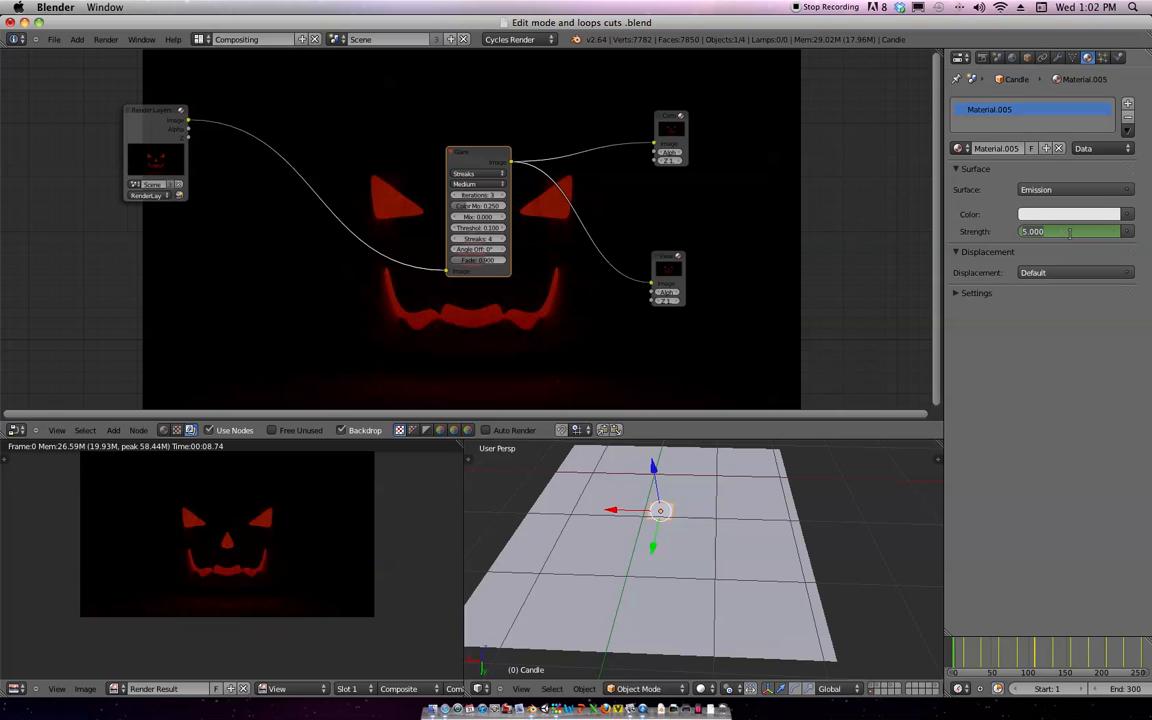
text(10)
key(Return)
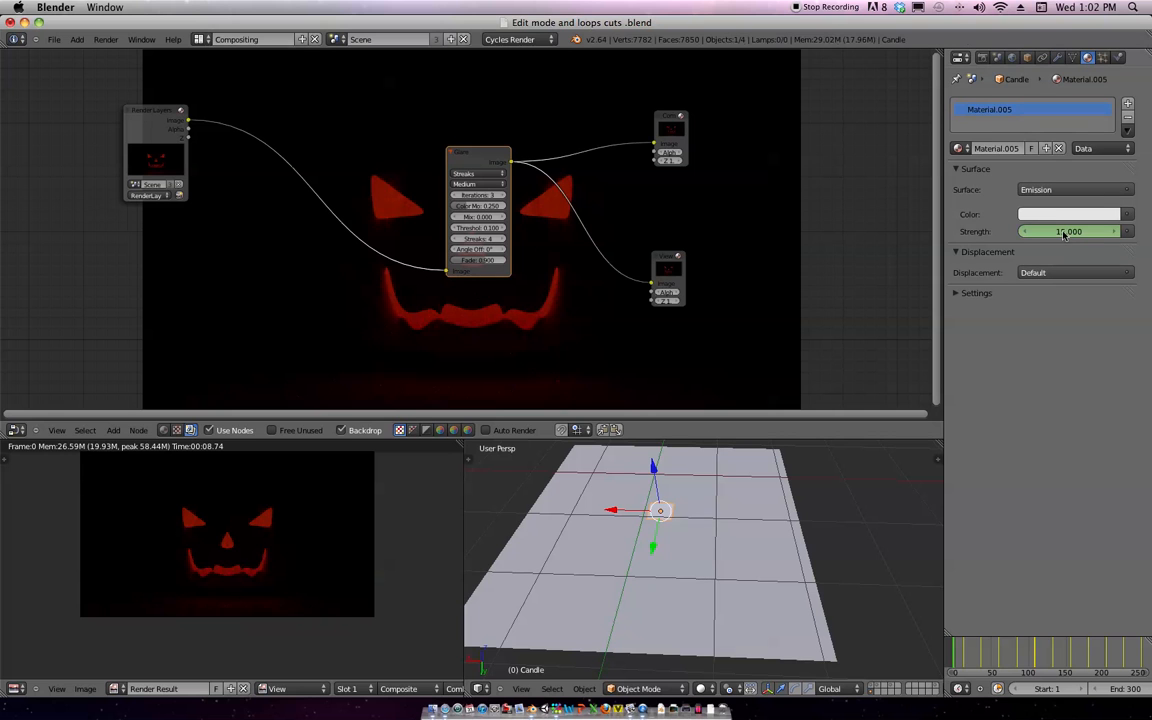
key(i)
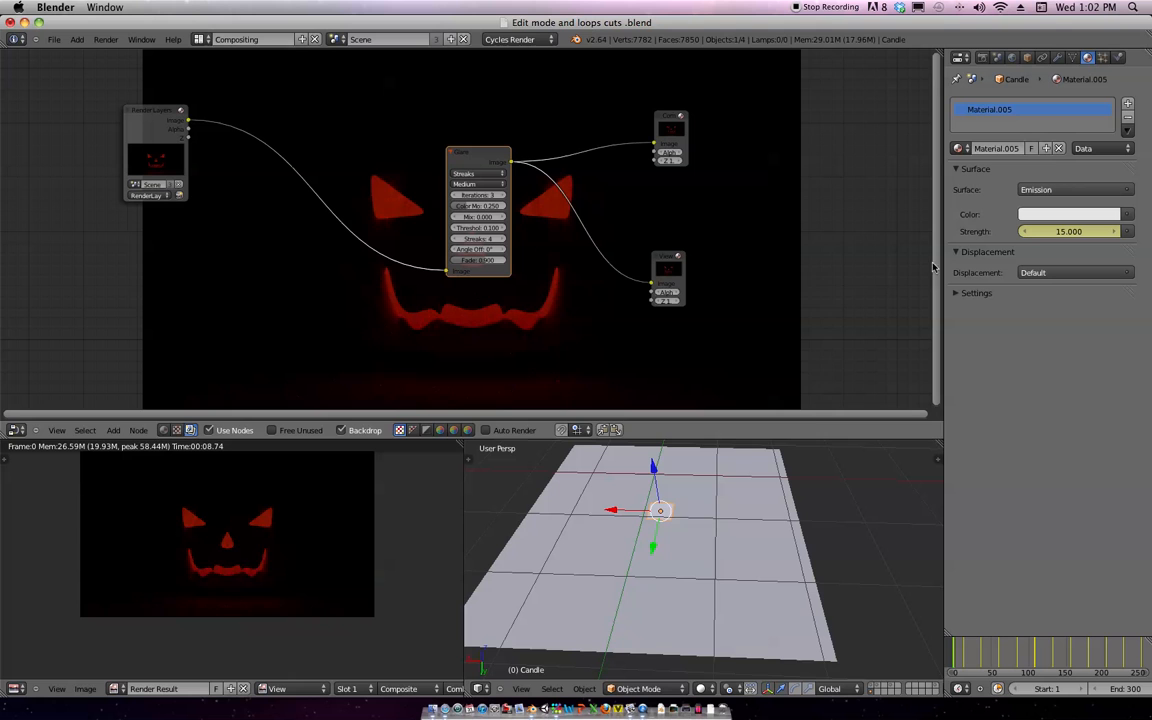
Render the brighter candle and set the Glare node's threshold to 0.2 and its angle offset to 45°
key(F12)
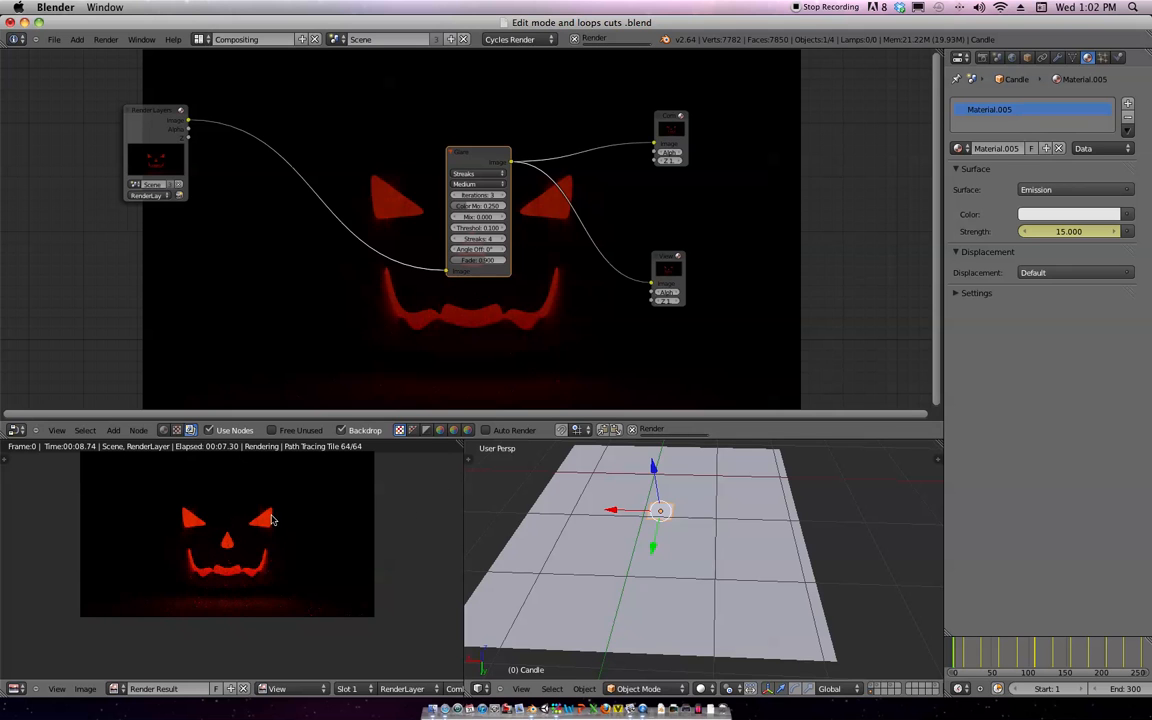
drag(480, 156, 596, 224)
click(620, 298)
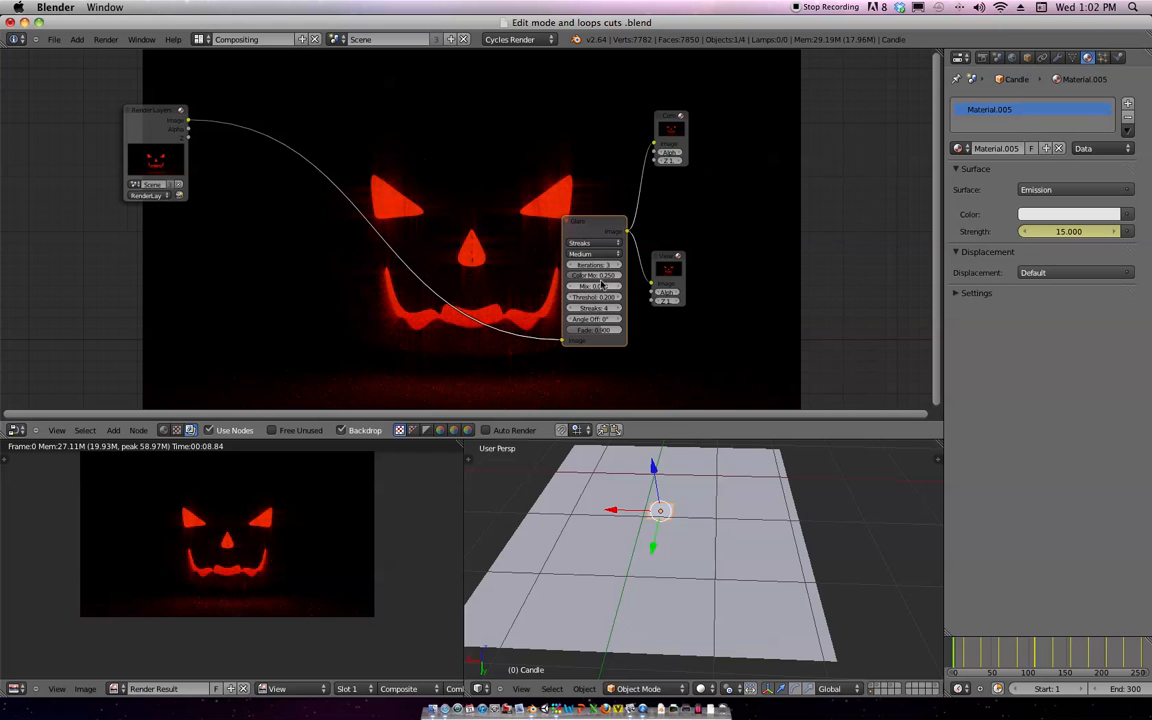
drag(591, 320, 601, 319)
drag(606, 229, 590, 195)
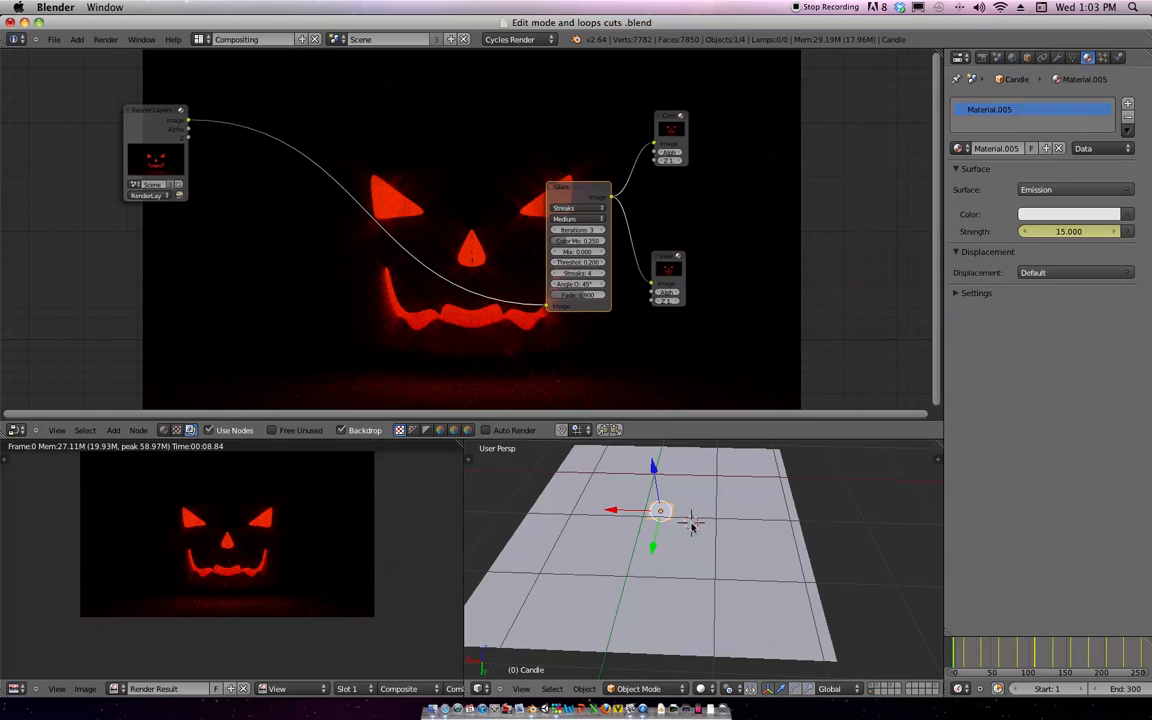
Unhide the pumpkin and rotate it about Z in the camera view so its face turns partly to the side
key(alt+h)
right_click(675, 491)
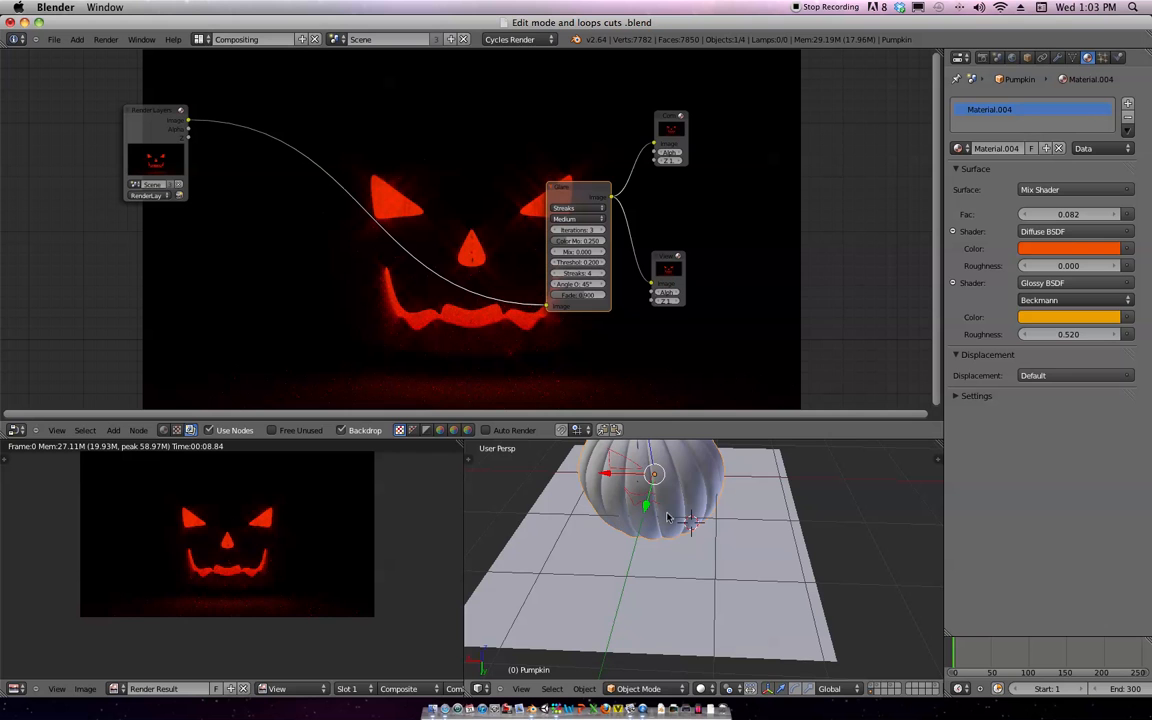
key(KP_0)
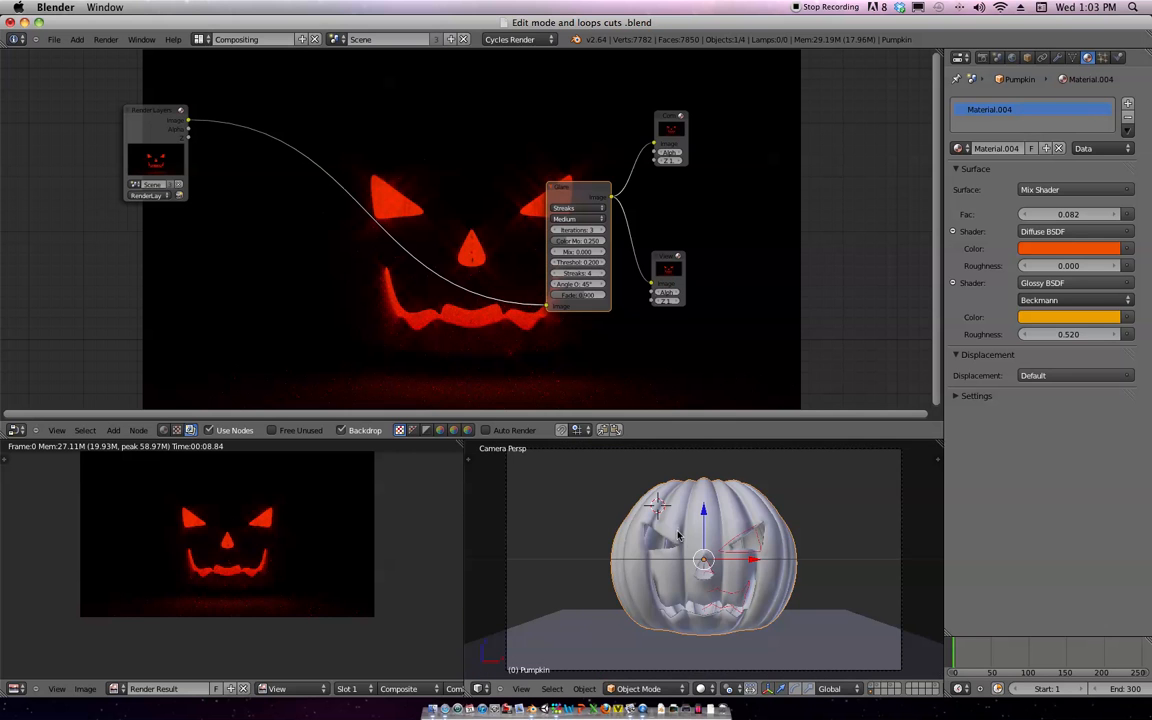
key(r)
key(z)
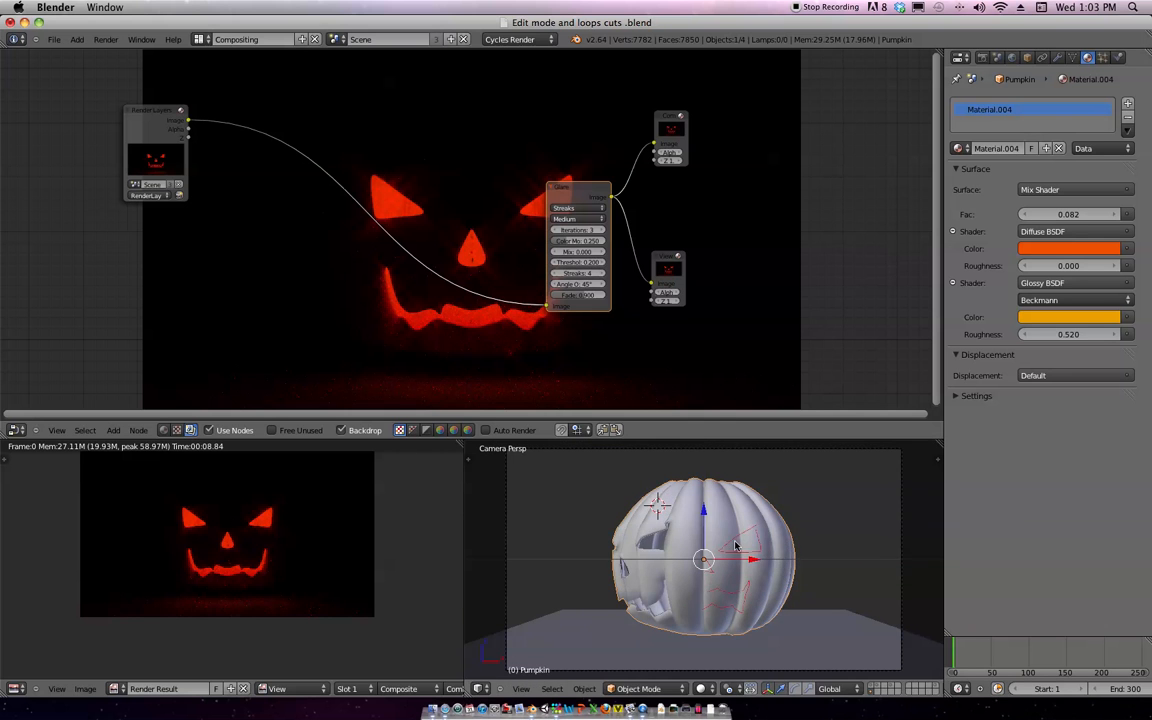
click(728, 532)
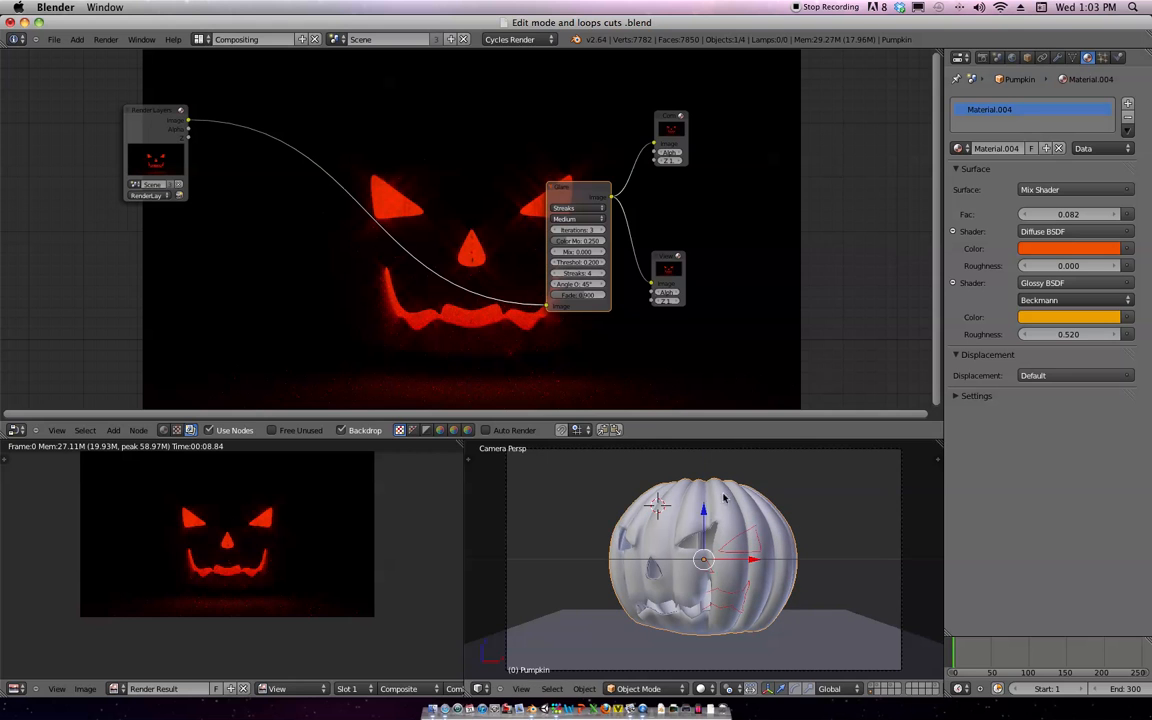
Render the turned pumpkin and inspect the composited glare in a maximized image view
key(F12)
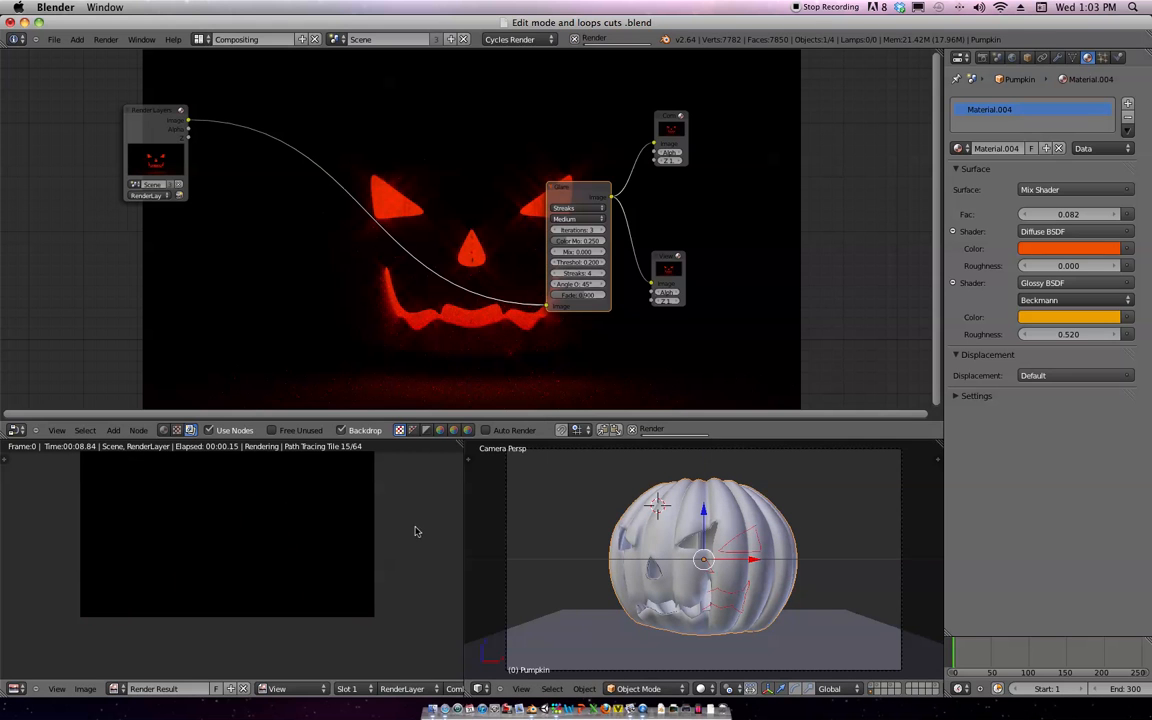
click(984, 58)
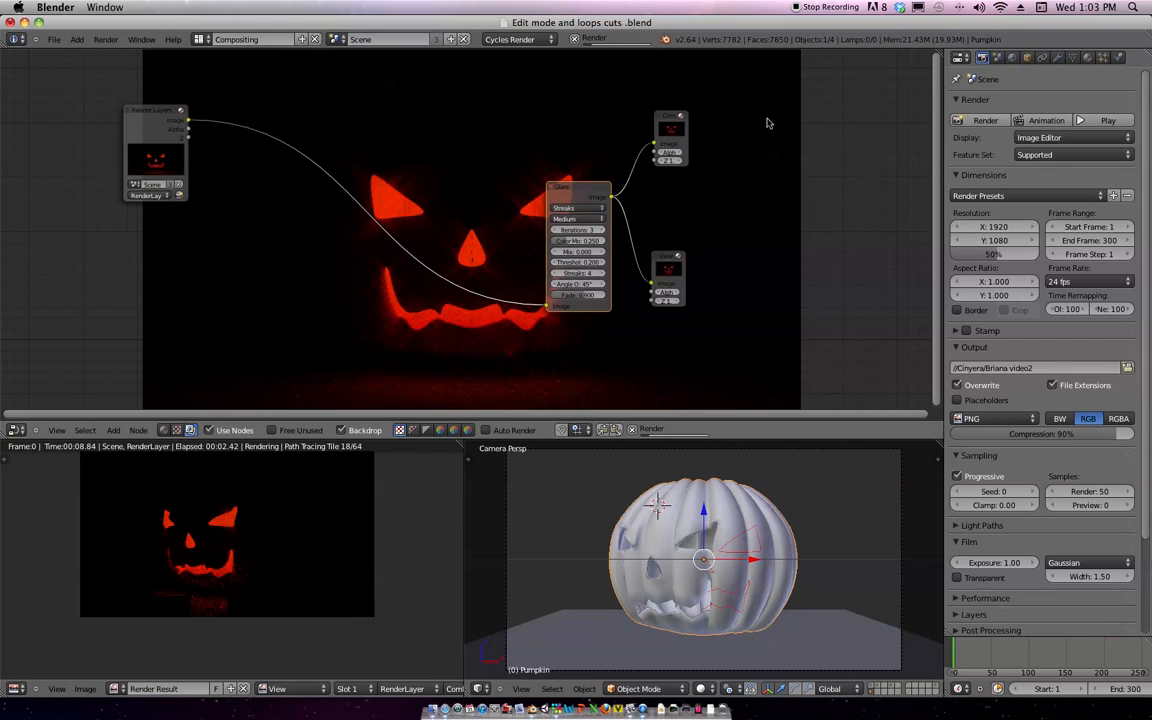
scroll(965, 372, down, 3)
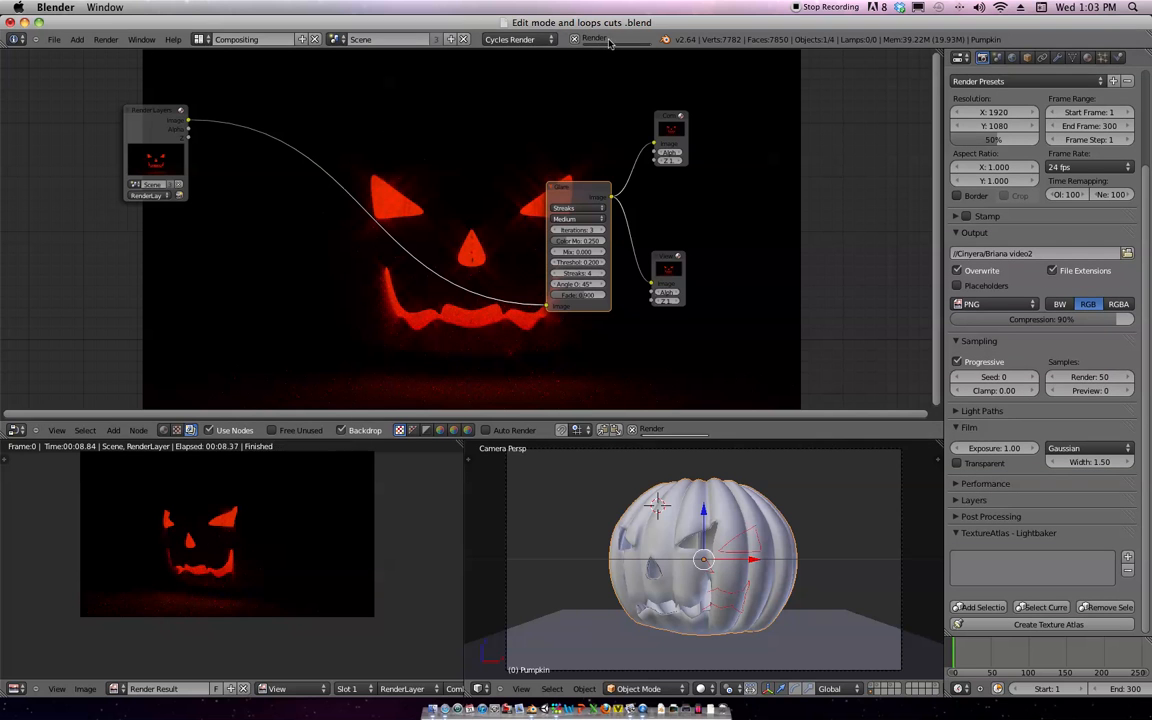
drag(155, 112, 293, 114)
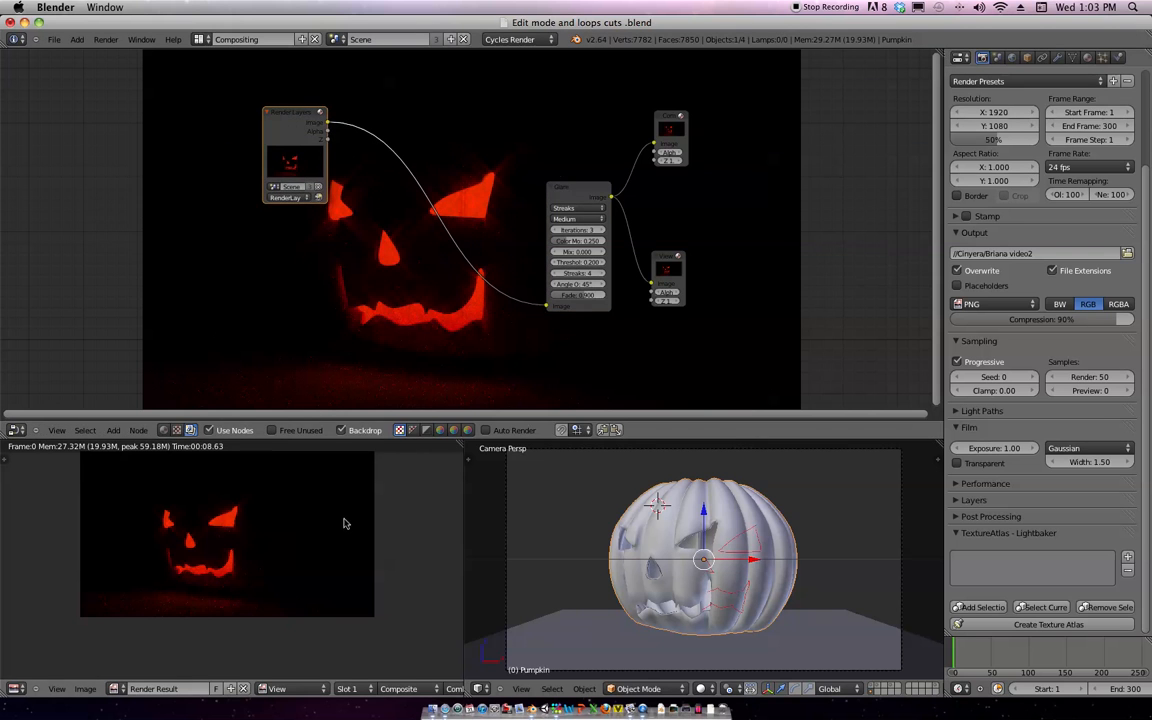
key(ctrl+Up)
scroll(570, 375, up, 5)
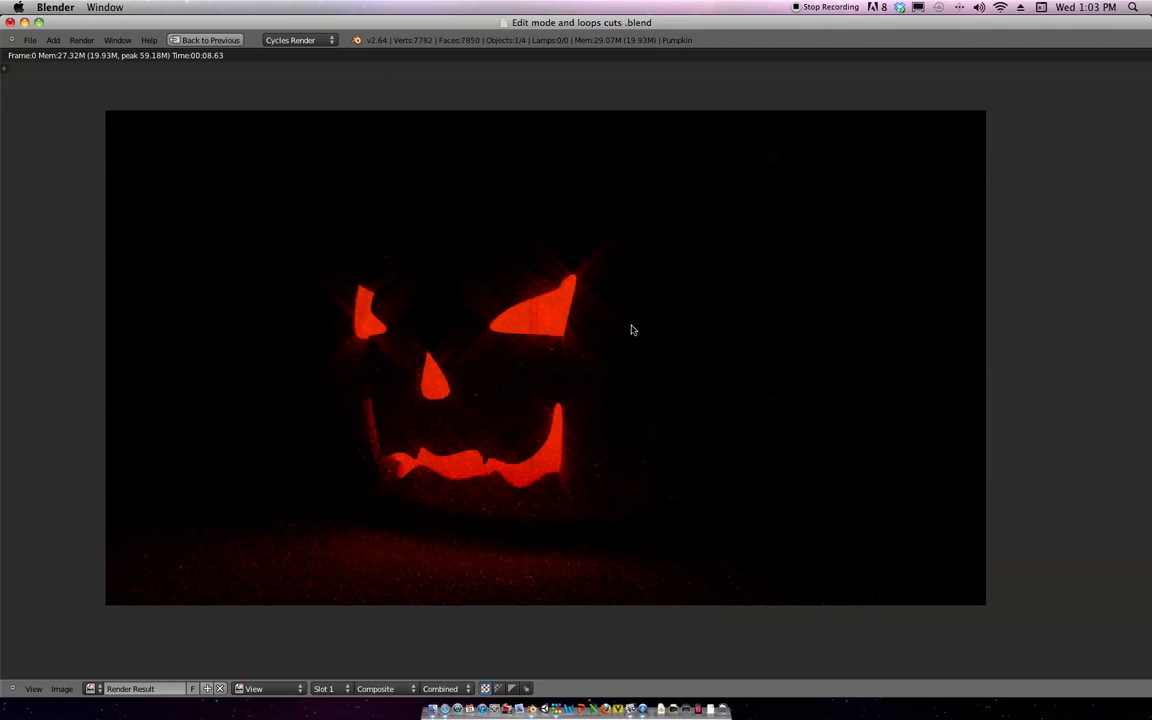
key(ctrl+Up)
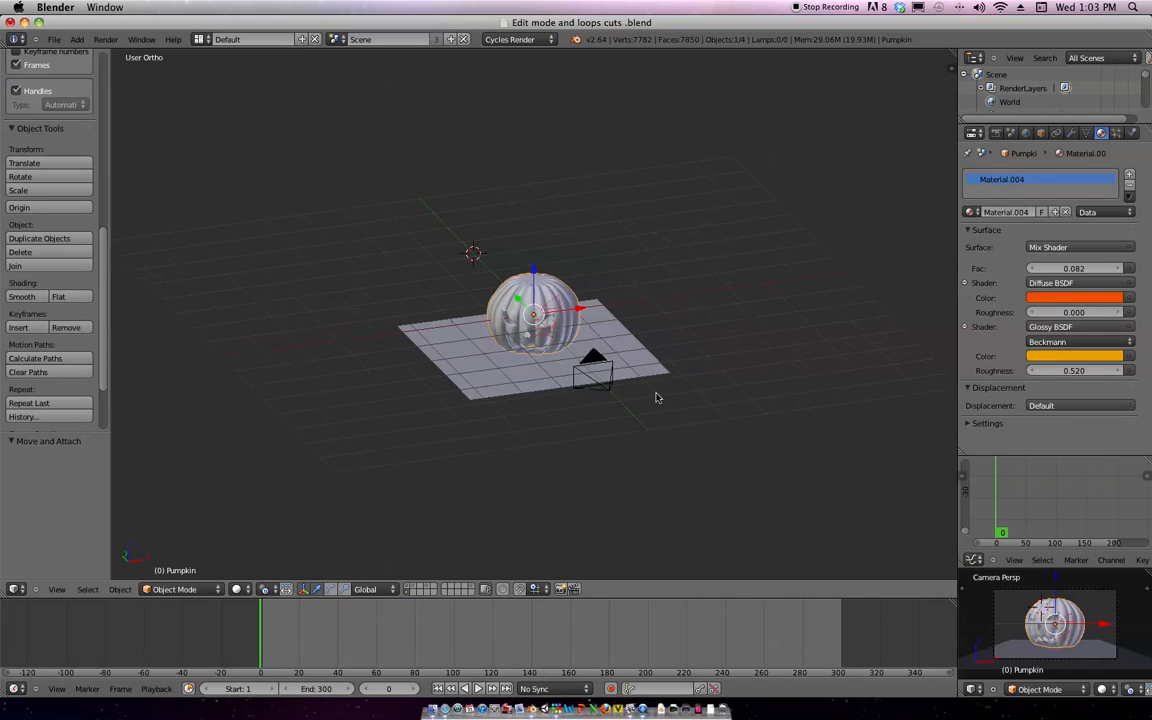
In the Default layout, place the 3D cursor beside the pumpkin and add a mesh plane there
scroll(575, 442, up, 3)
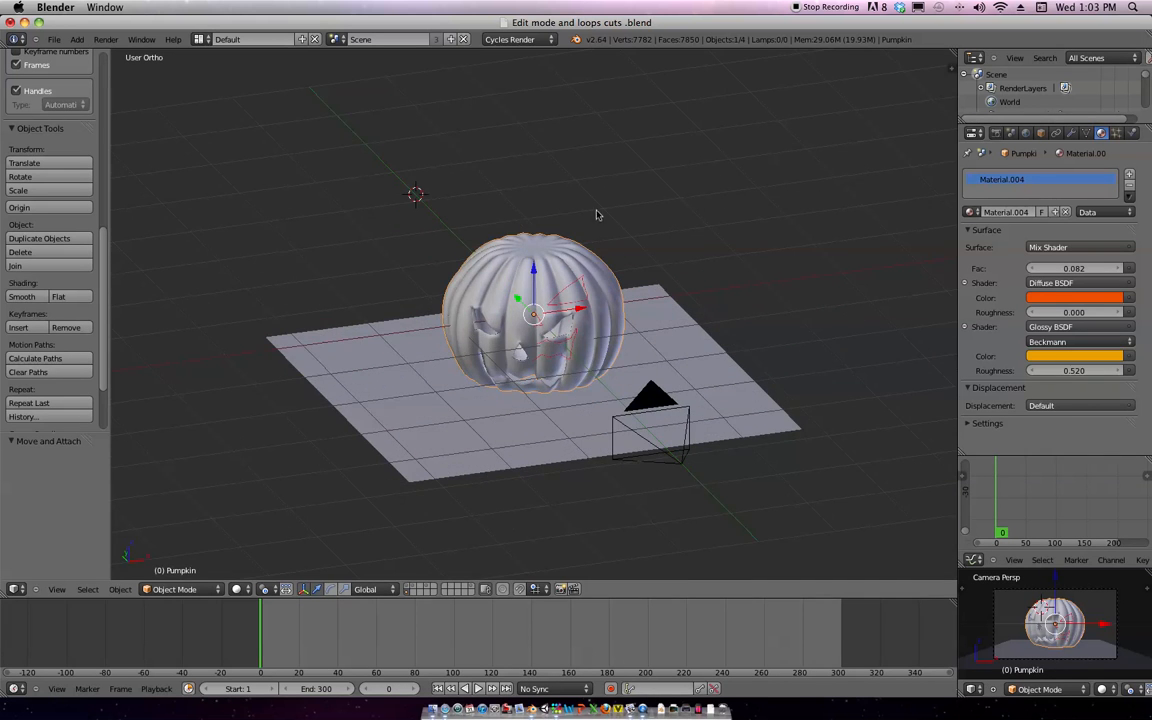
scroll(615, 222, down, 3)
middle_drag(710, 165, 702, 336)
middle_drag(641, 373, 650, 327)
key(shift+a)
mouse_move(630, 192)
middle_drag(630, 192, 656, 275)
key(shift+a)
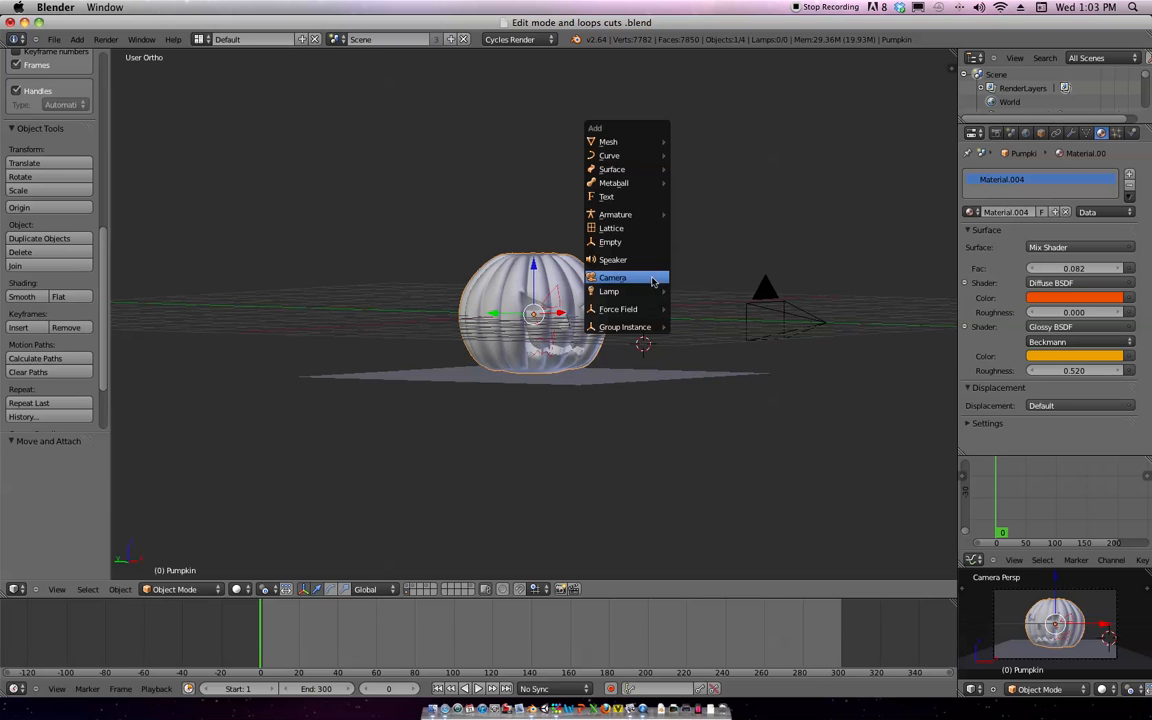
mouse_move(640, 142)
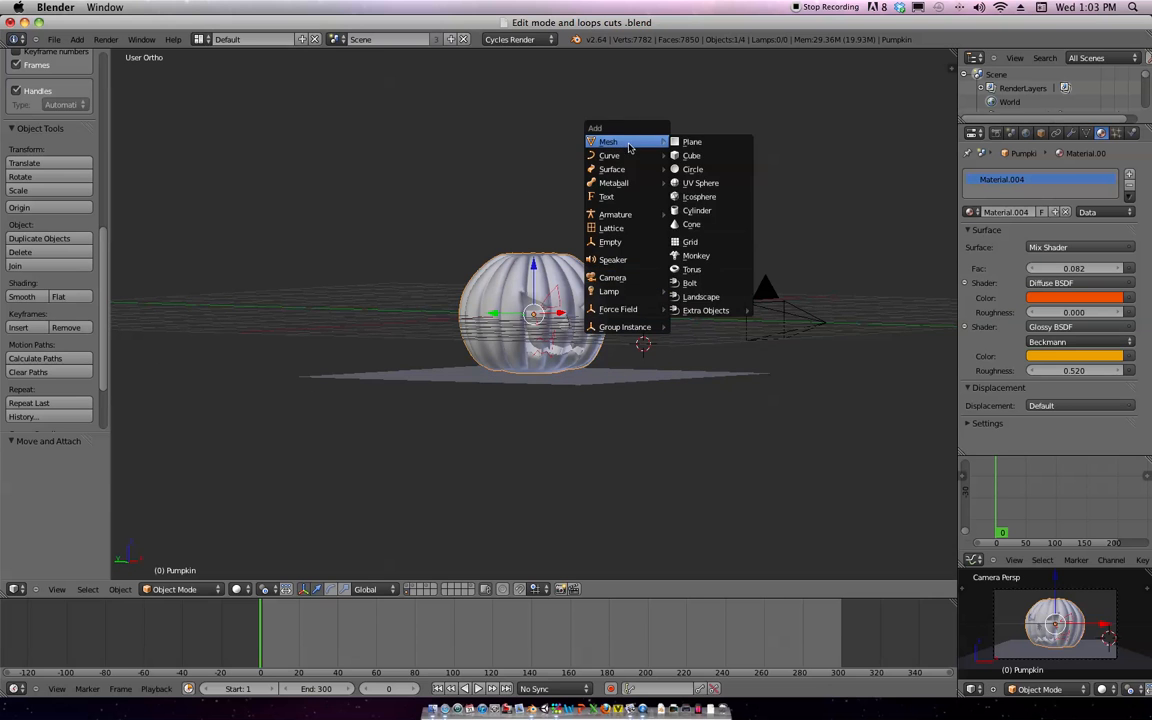
click(693, 142)
Rotate the plane 90° about Y to stand upright and raise it about 0.4 units along Z
middle_drag(722, 188, 700, 432)
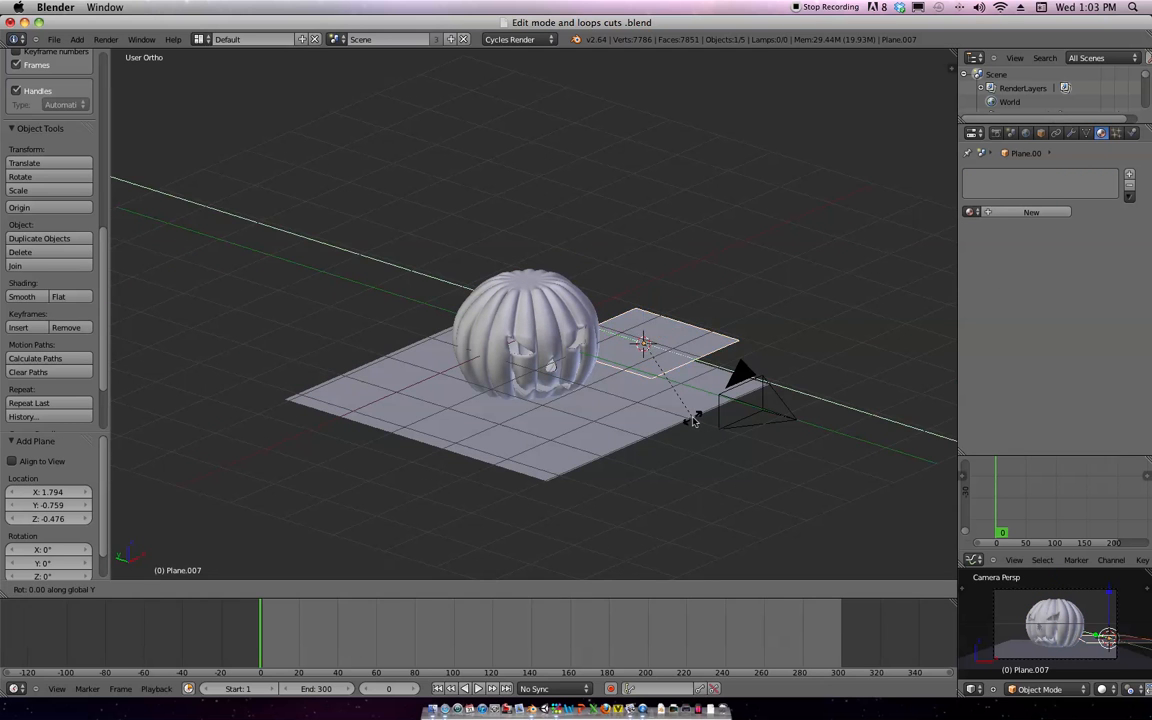
text(ry90)
key(Return)
key(g)
key(z)
click(752, 385)
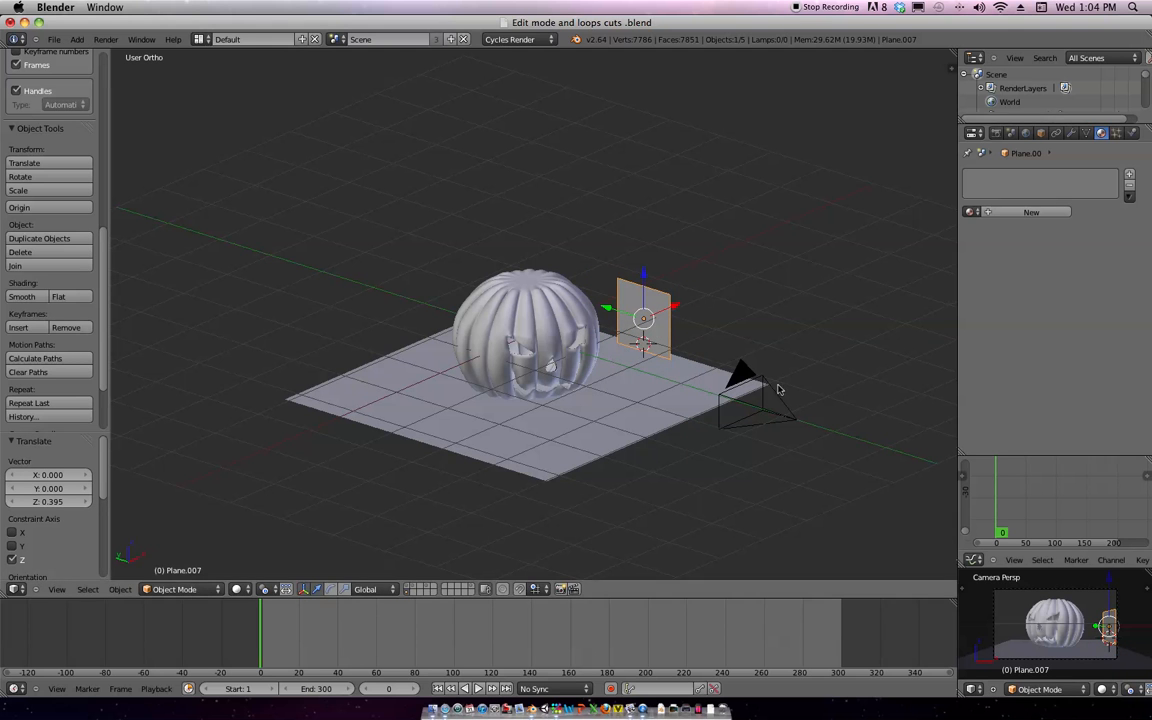
Move the plane about 0.6 units along X, just outside the camera frame
key(KP_0)
key(g)
key(x)
click(755, 398)
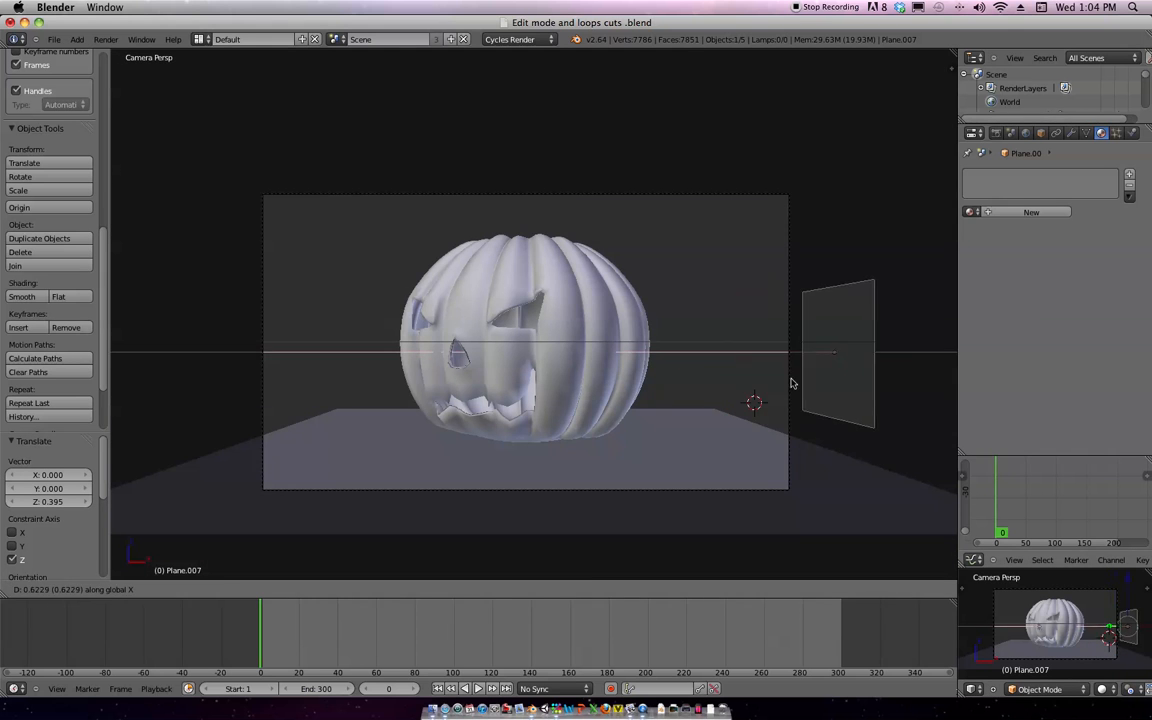
Give the side plane a new material with an Emission surface
click(1032, 212)
click(1078, 248)
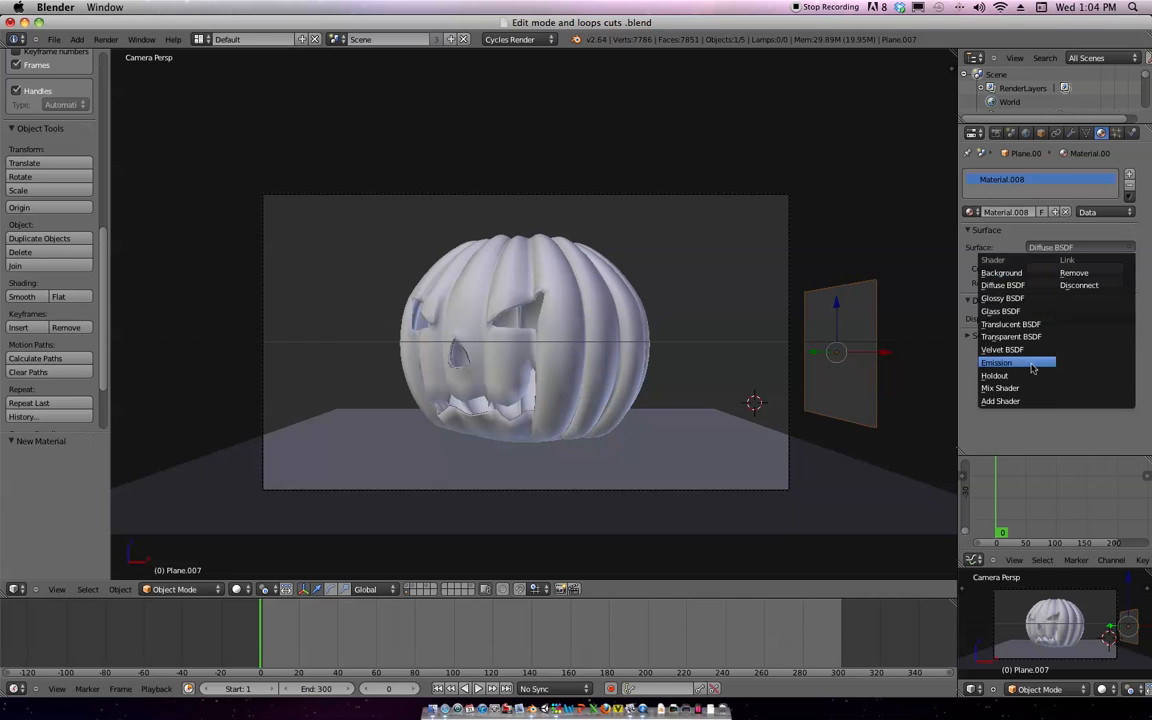
click(1030, 362)
Move the plane about 1.06 units along negative Y and rotate it about -27° around Z to face the pumpkin
key(g)
key(y)
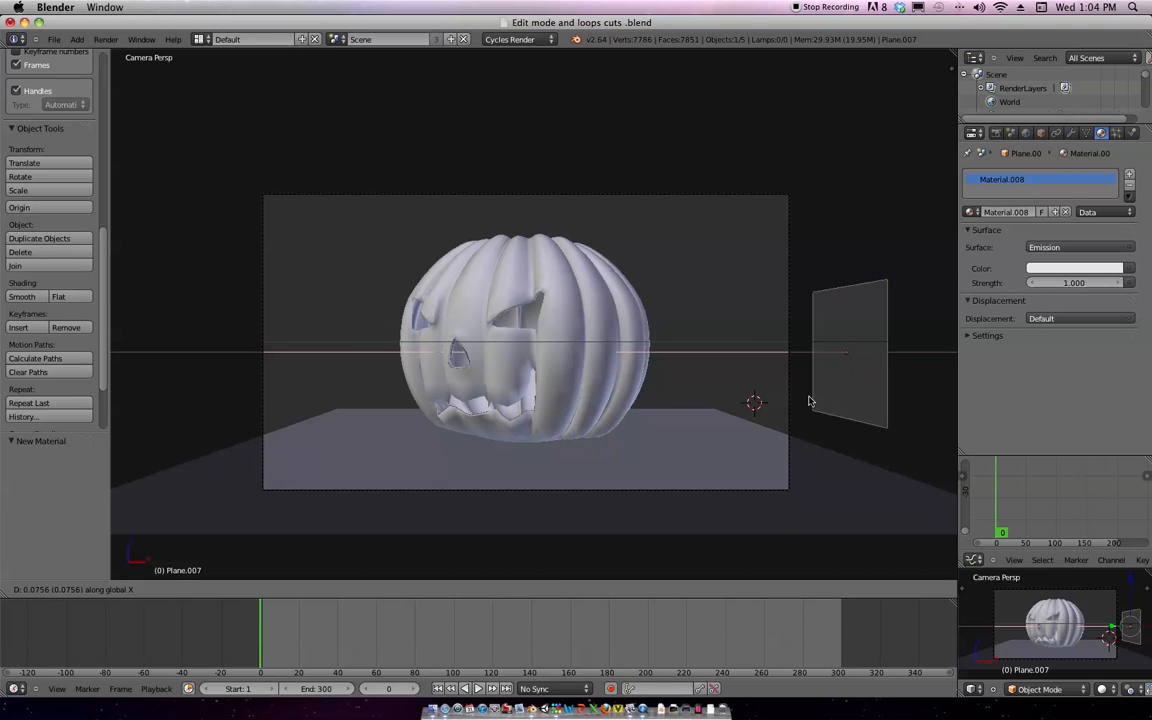
click(907, 340)
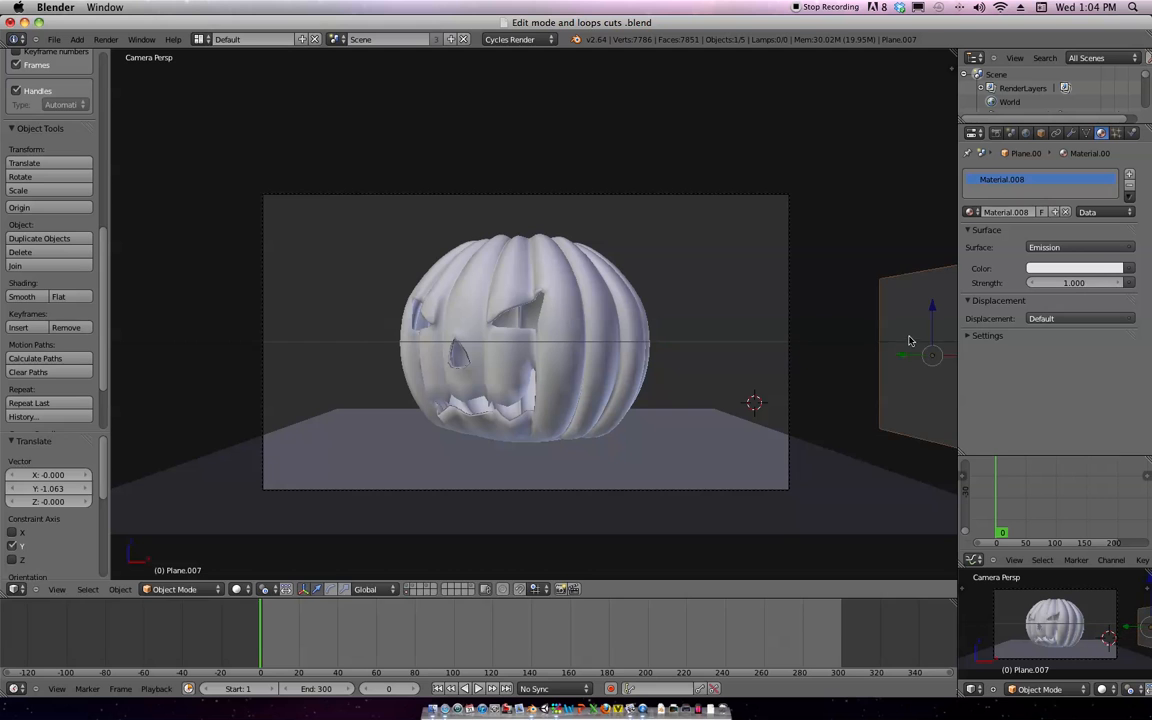
key(r)
key(z)
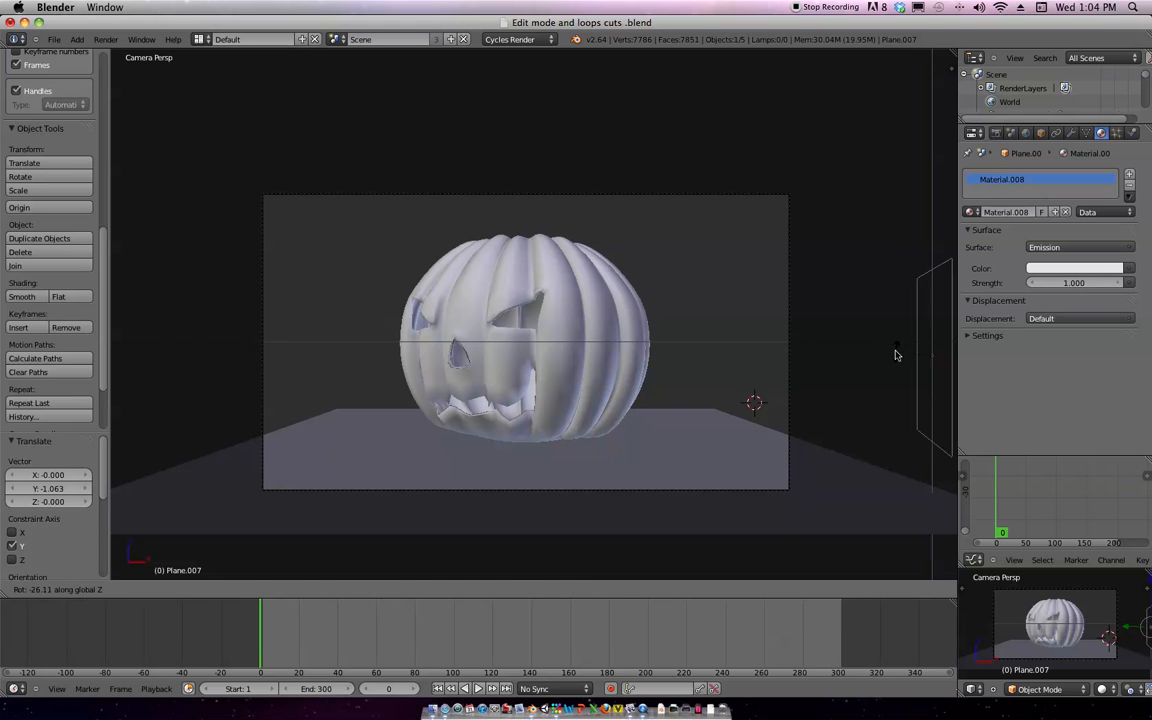
click(940, 350)
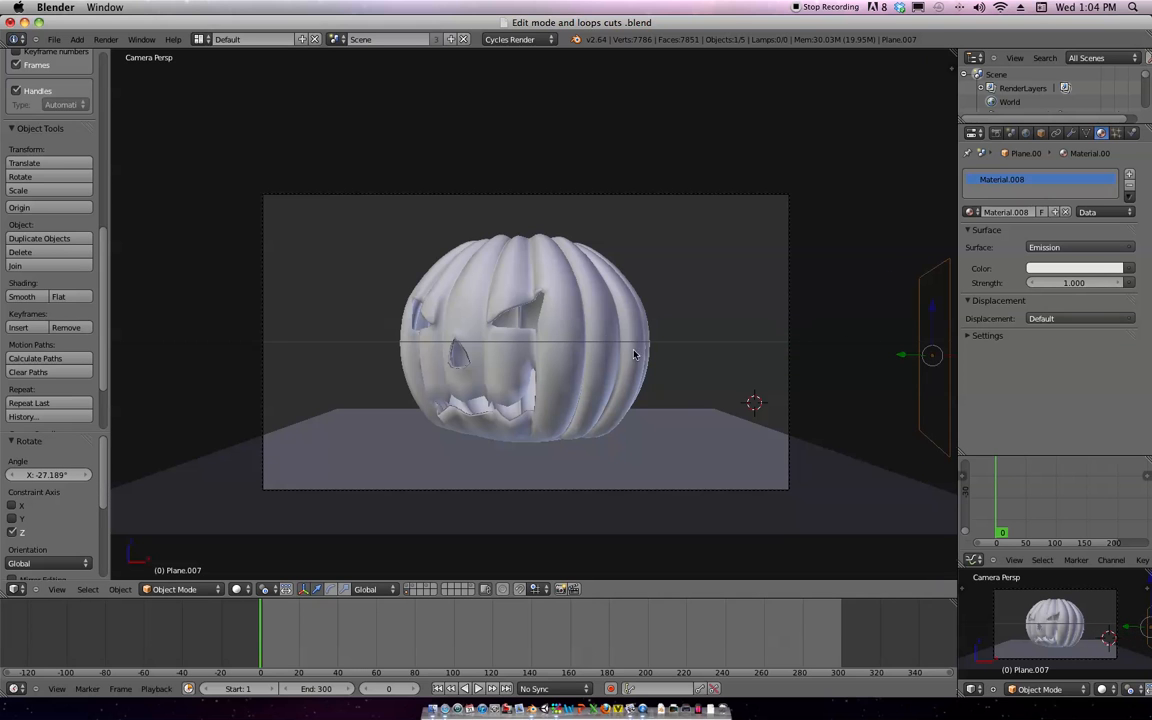
Preview the scene in Rendered shading and lower the emissive plane about 0.15 units along Z
click(241, 589)
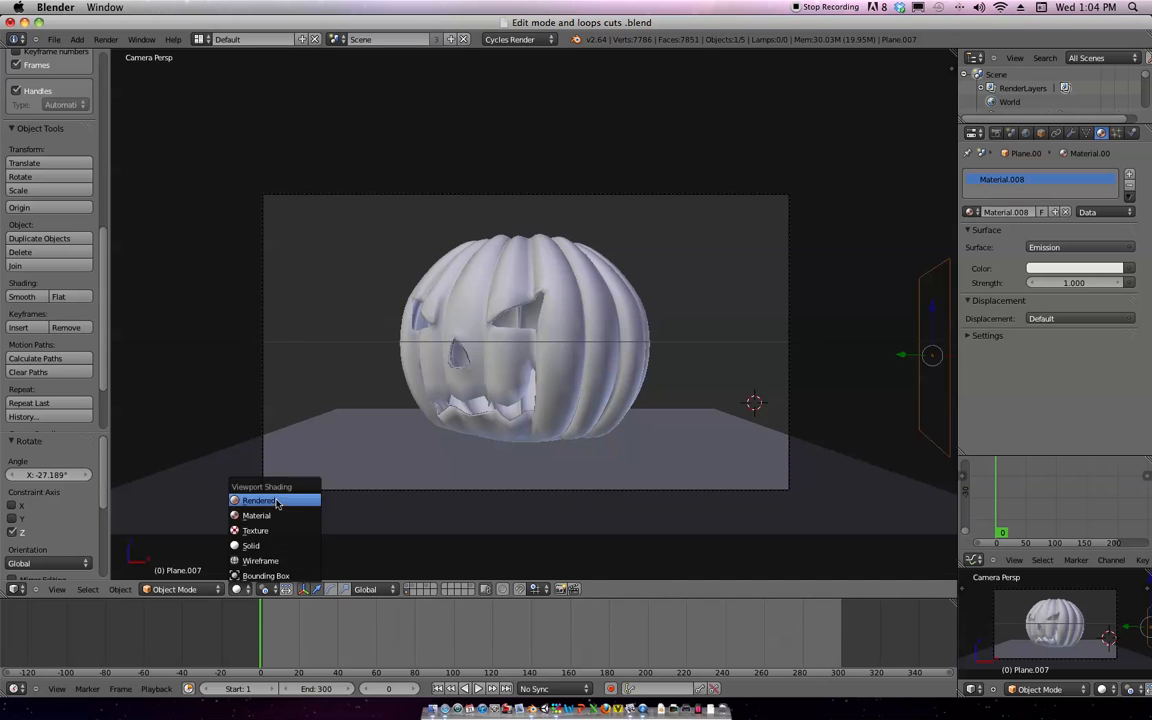
click(255, 499)
key(g)
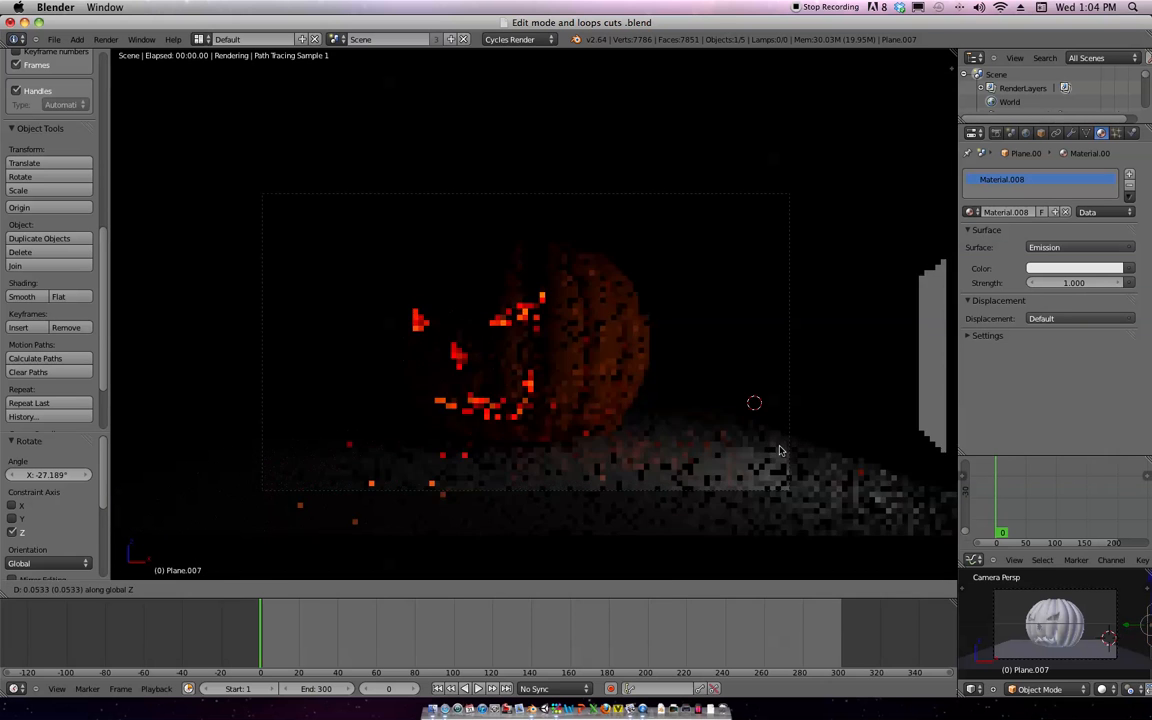
key(z)
click(779, 437)
key(g)
key(z)
click(788, 477)
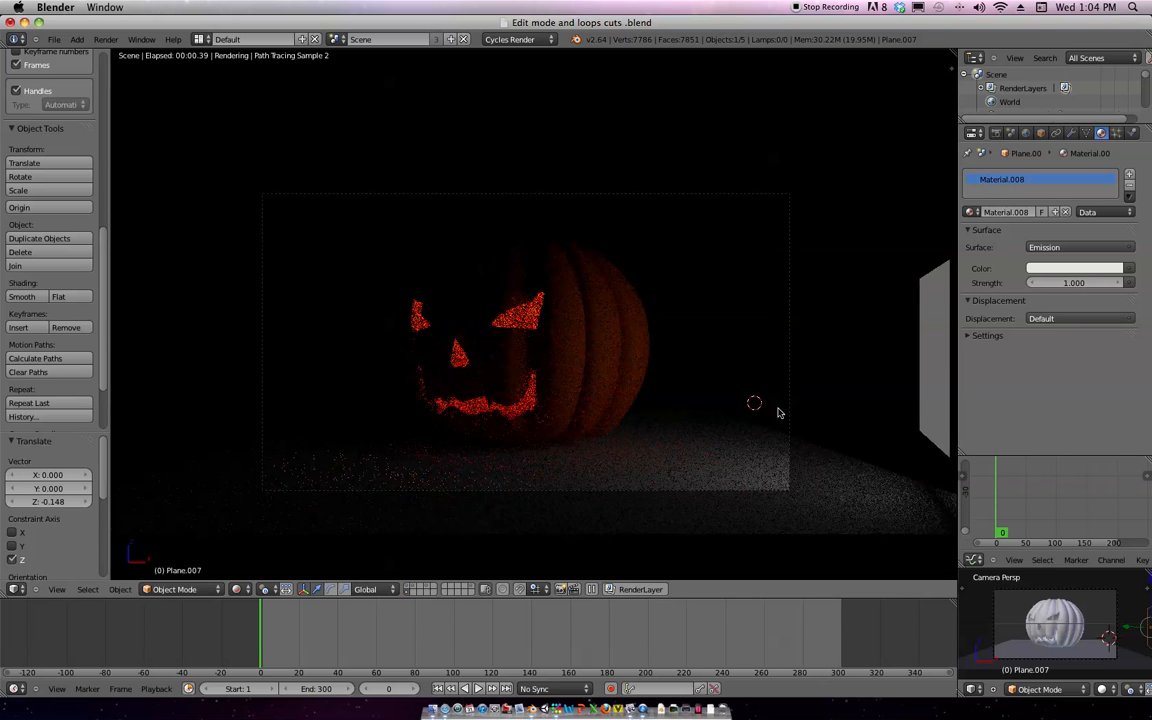
Rotate the emissive plane about another -31° around Z and return to the camera view
scroll(766, 424, down, 3)
middle_drag(774, 360, 751, 434)
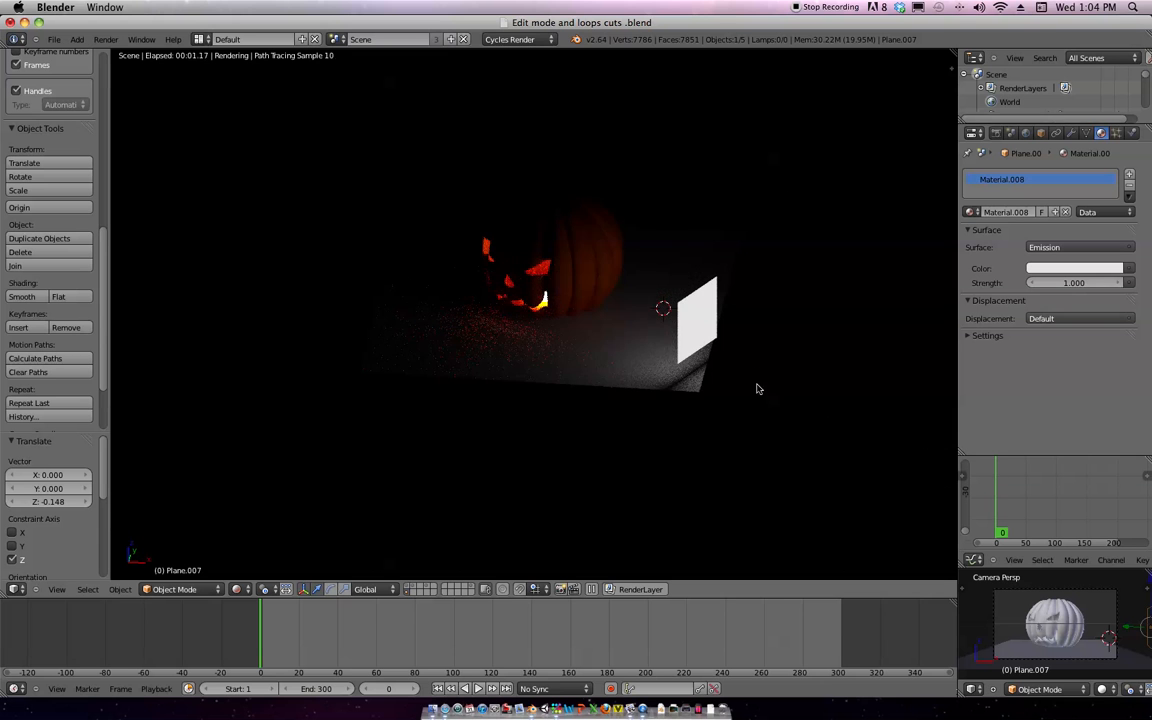
middle_drag(757, 389, 766, 357)
key(r)
key(z)
click(668, 517)
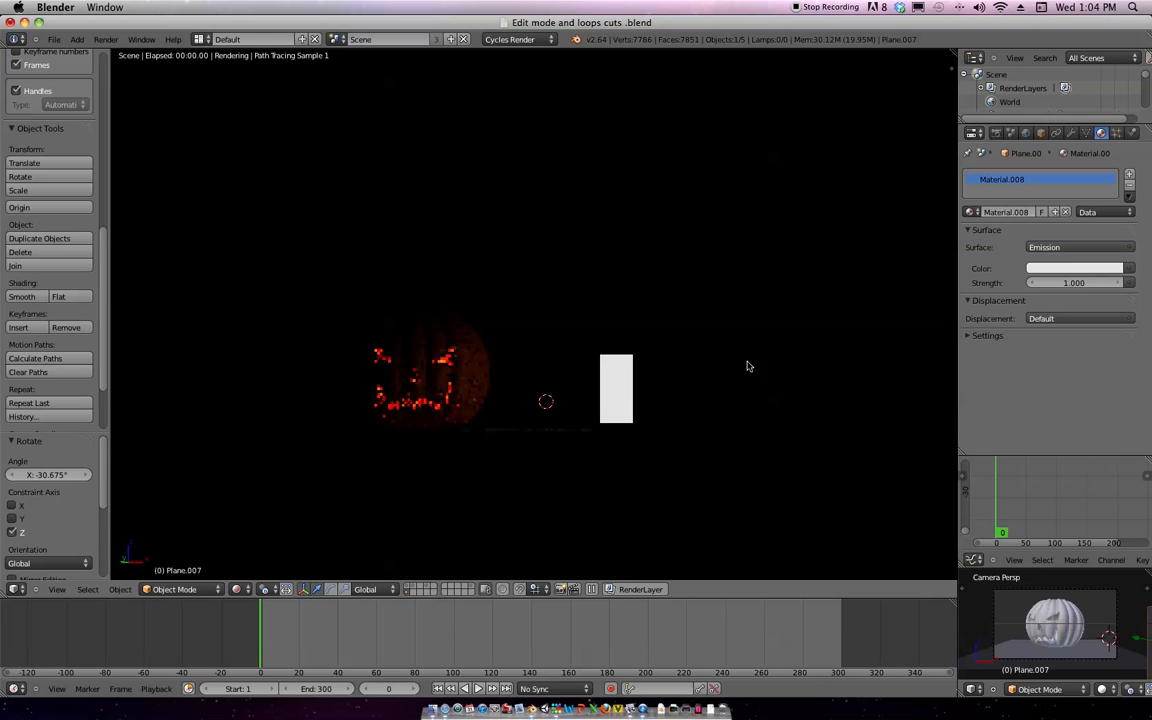
key(KP_0)
scroll(602, 427, up, 5)
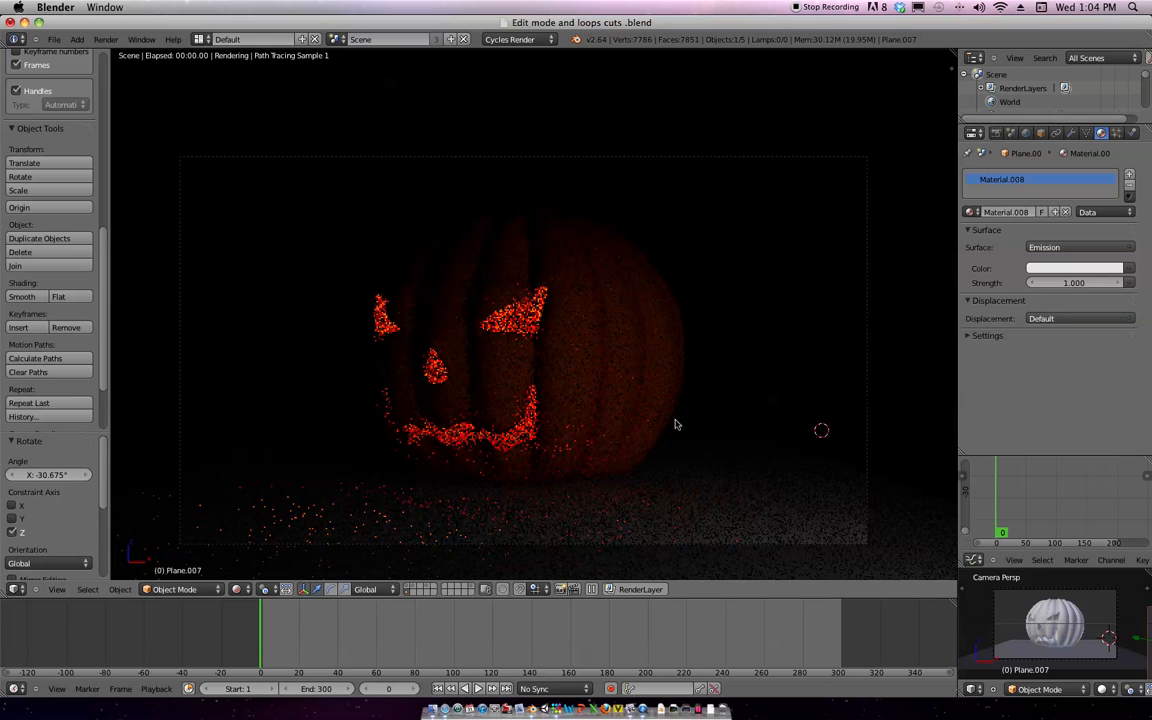
Set the plane's emission strength to 3
click(1066, 288)
text(3)
key(Return)
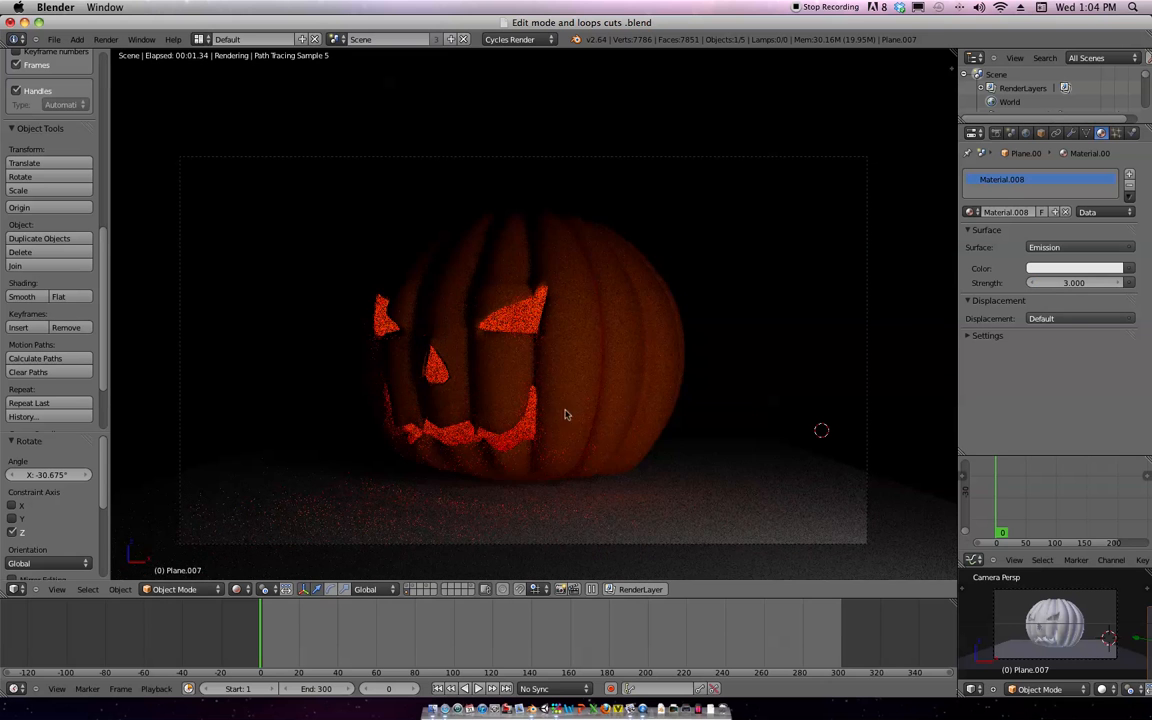
Rotate the pumpkin about 12° around Z so the carved face turns more toward the camera
right_click(567, 385)
key(r)
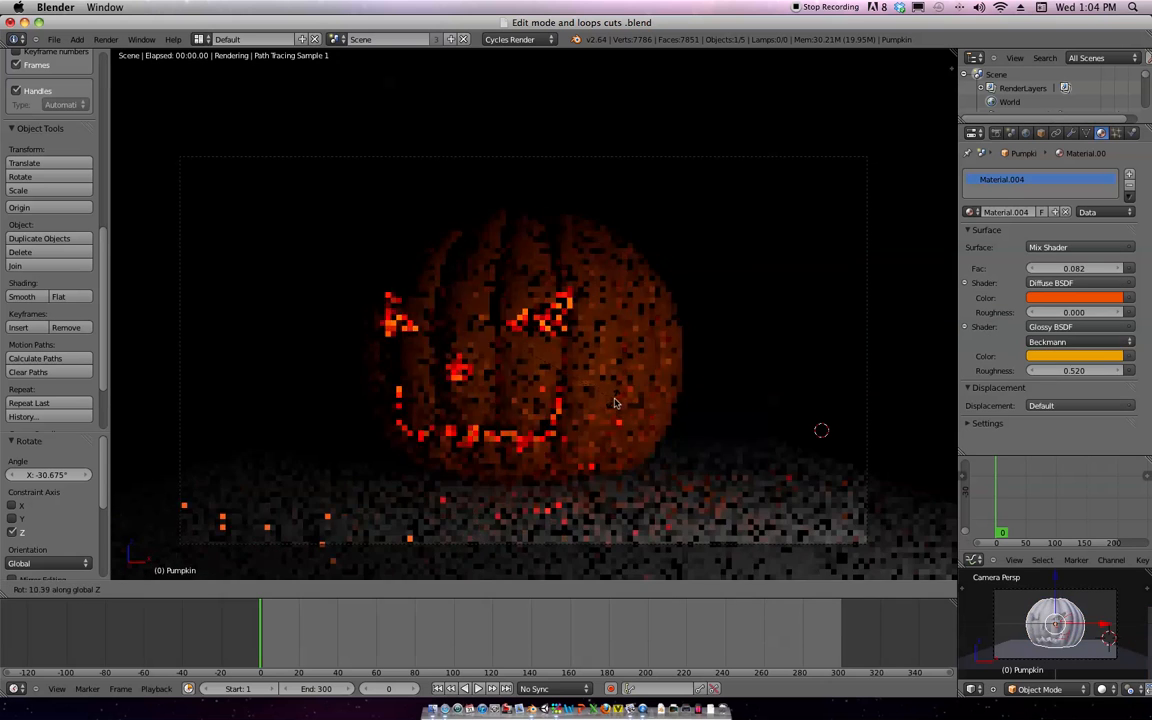
click(725, 412)
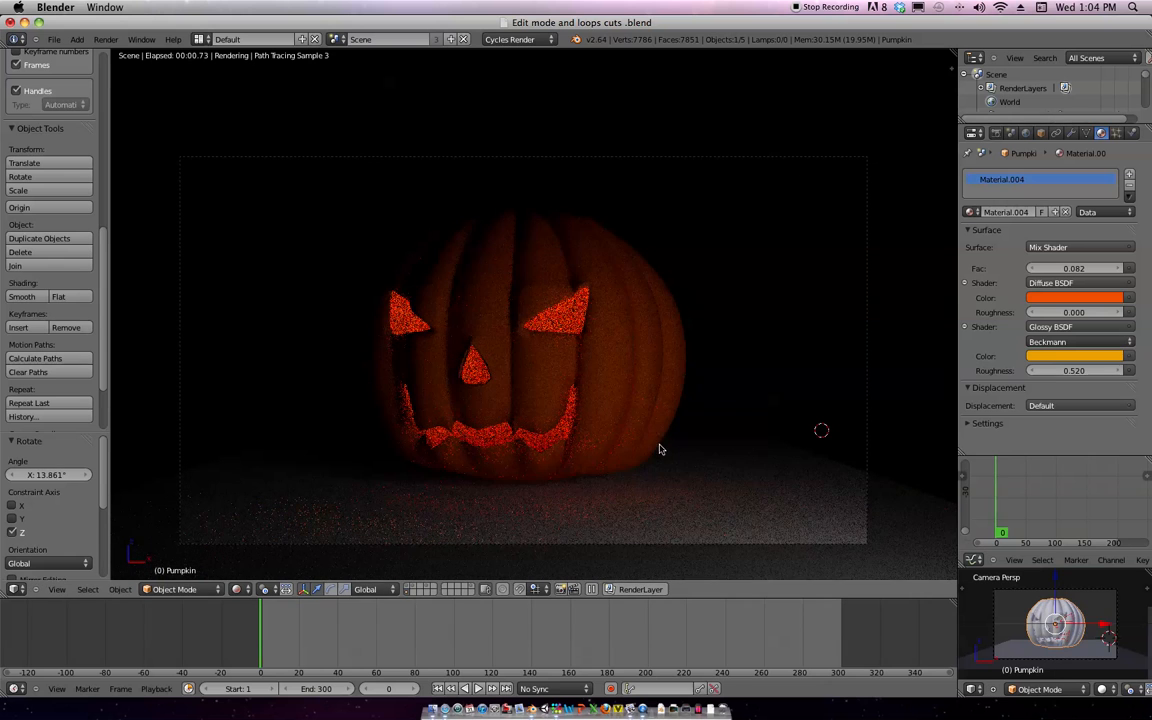
key(r)
click(653, 386)
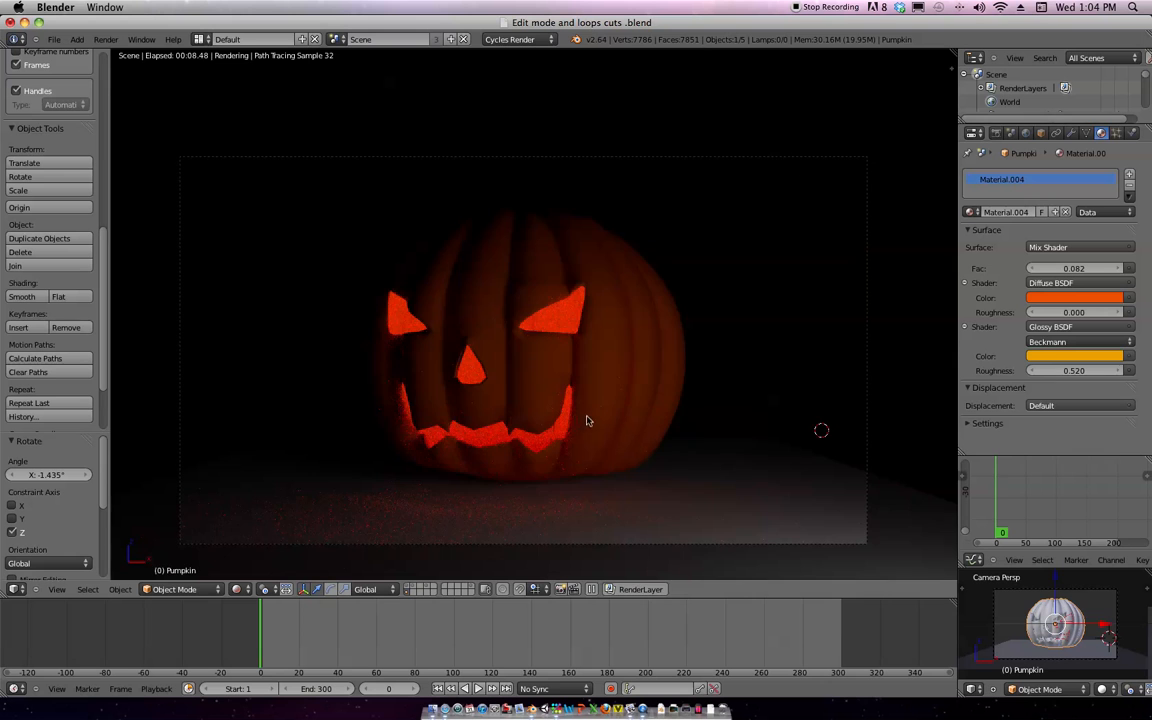
Return to solid shading outside the camera view and hide the camera, light plane and floor
key(shift+z)
key(KP_0)
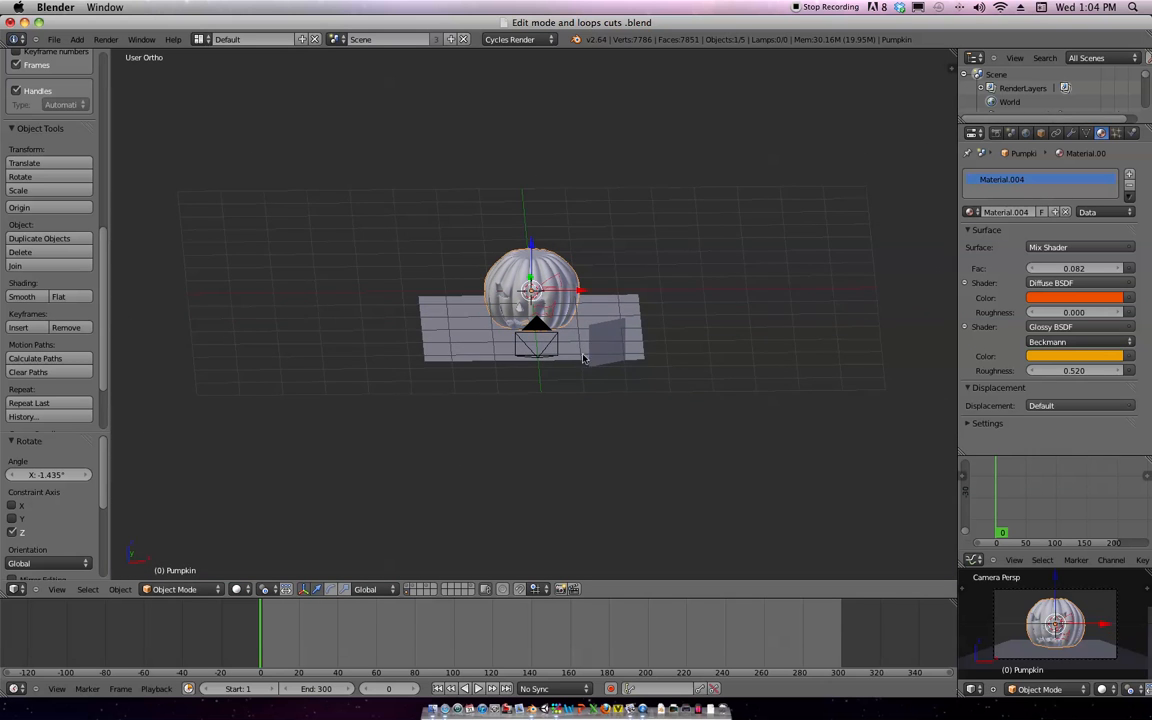
right_click(536, 332)
key(h)
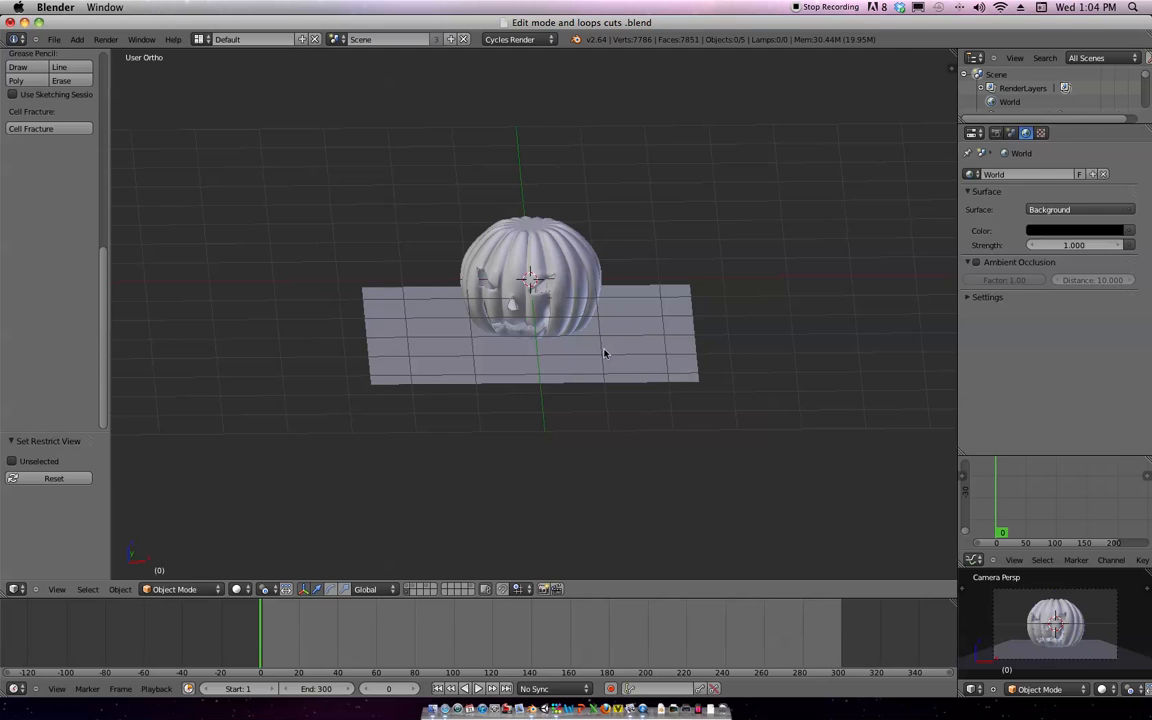
right_click(608, 352)
key(h)
key(KP_1)
Add a Bezier curve and move it about 1.36 units down along Z, below the pumpkin
key(shift+a)
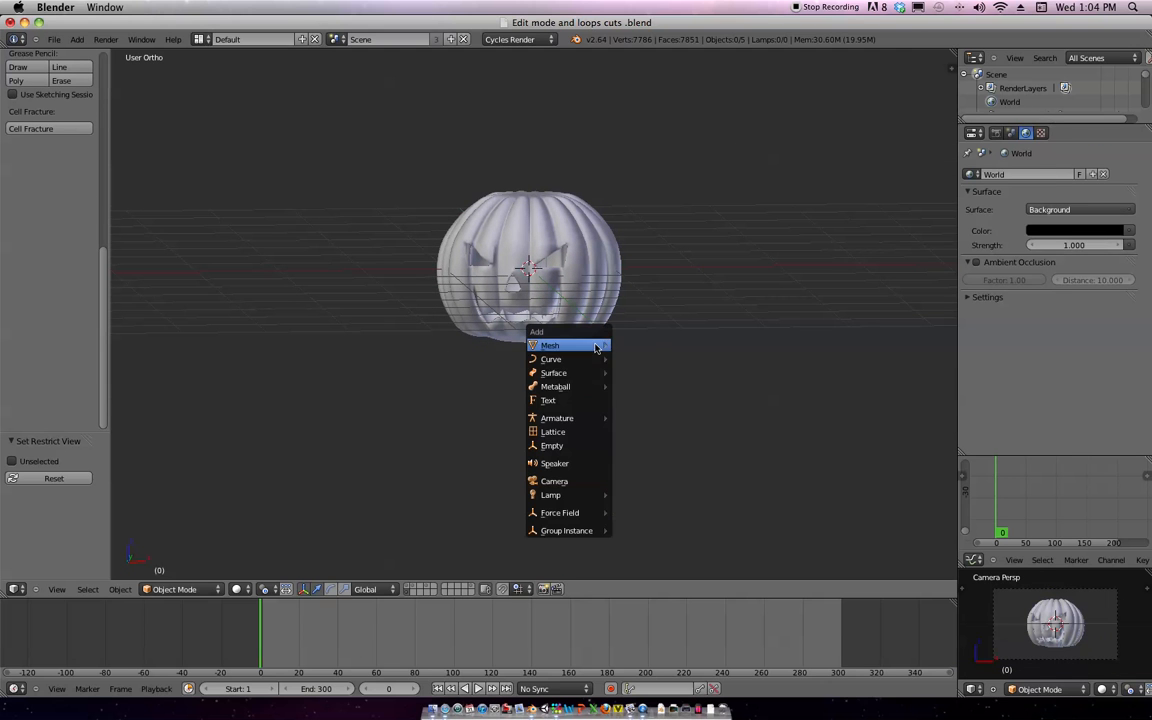
mouse_move(590, 359)
click(655, 360)
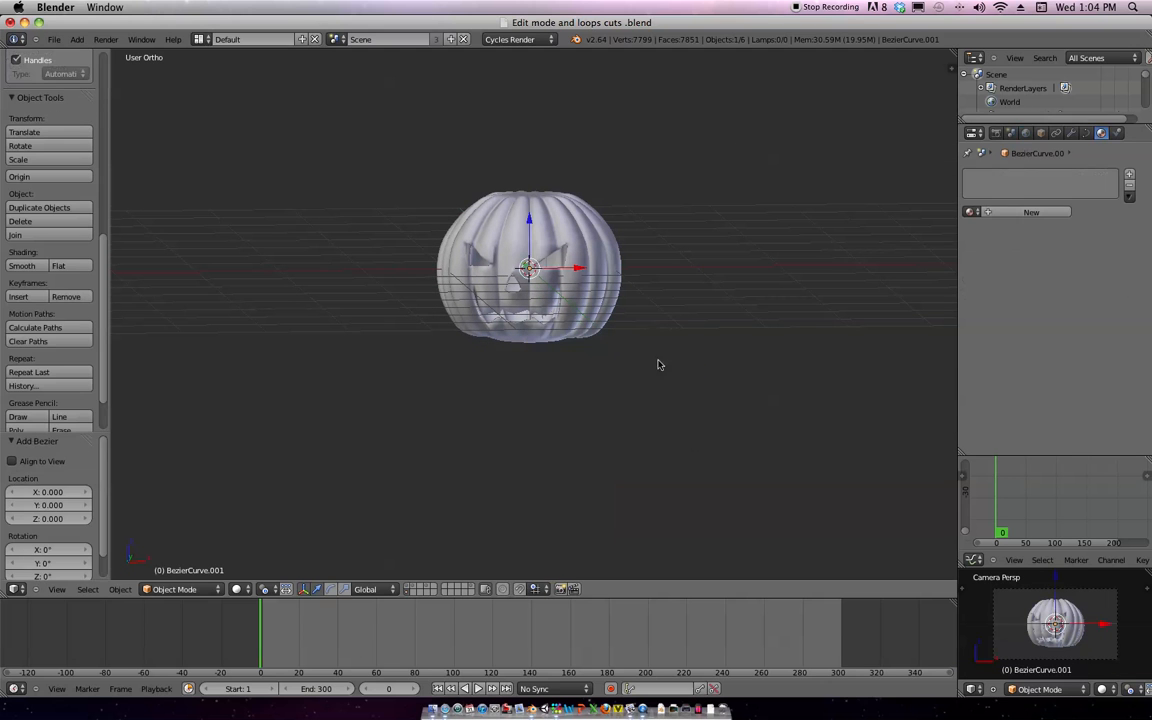
key(g)
key(z)
click(645, 394)
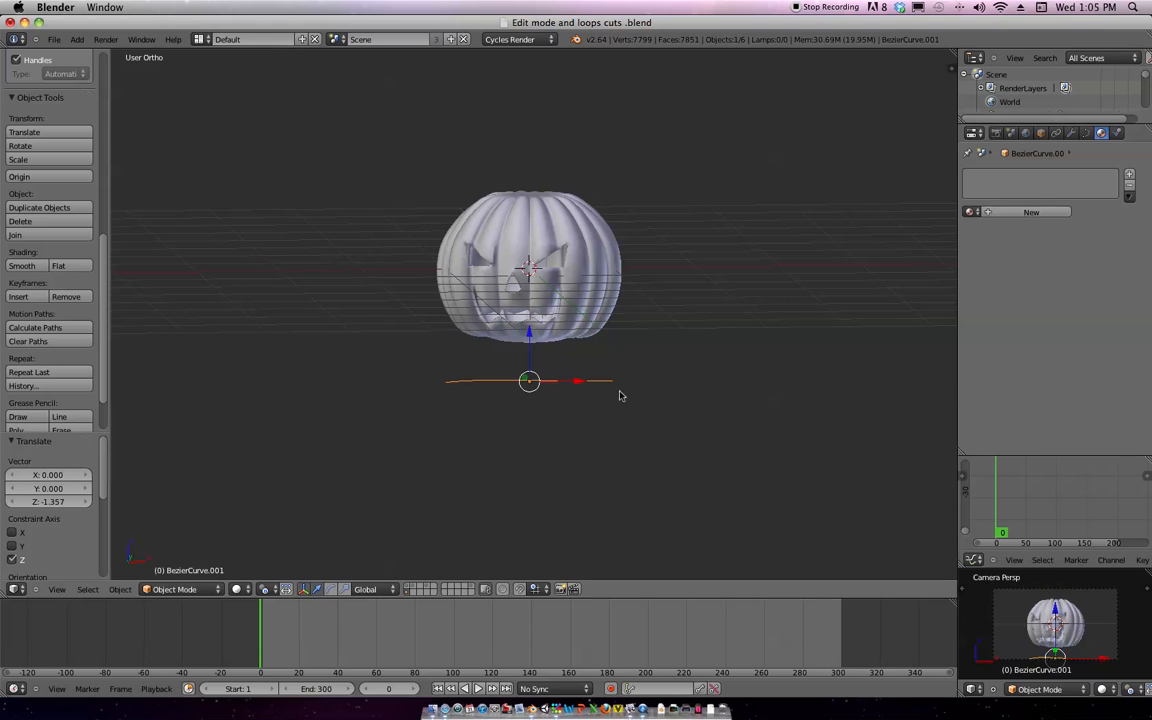
Turn the curve into a round tube with Full fill, a bevel depth of about 0.052 and bevel resolution 7
click(1087, 134)
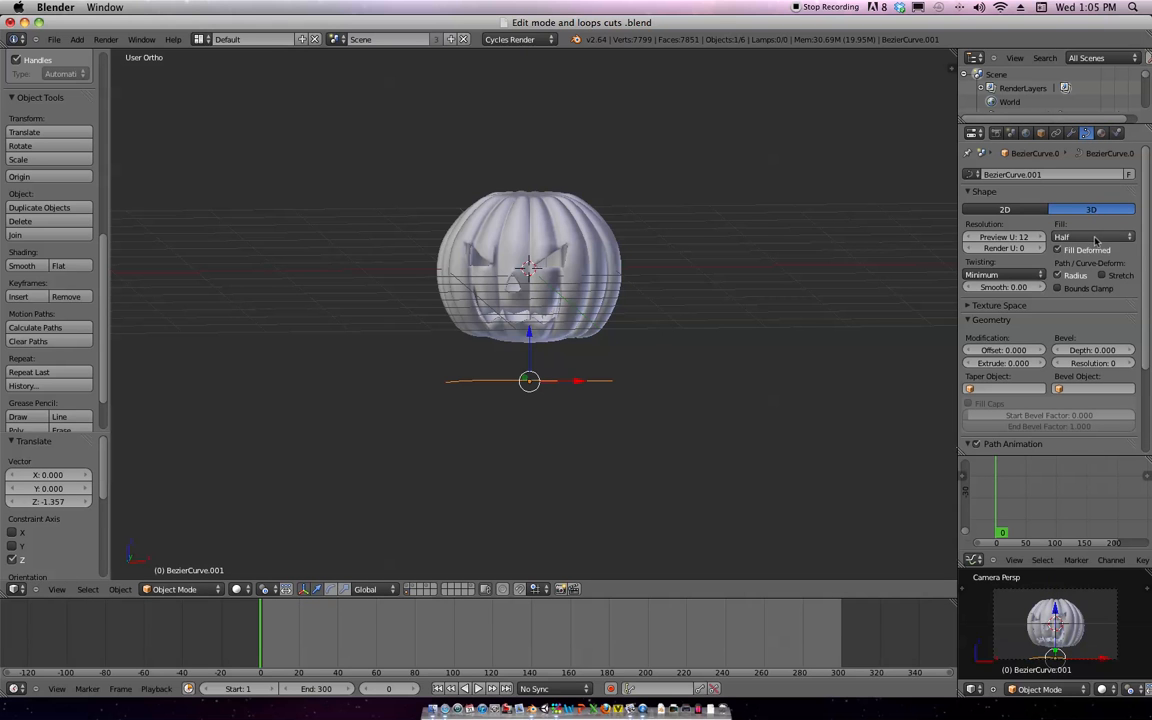
click(1092, 237)
click(1088, 226)
drag(1092, 350, 1090, 354)
click(1131, 364)
click(1131, 364)
click(1132, 365)
click(1132, 365)
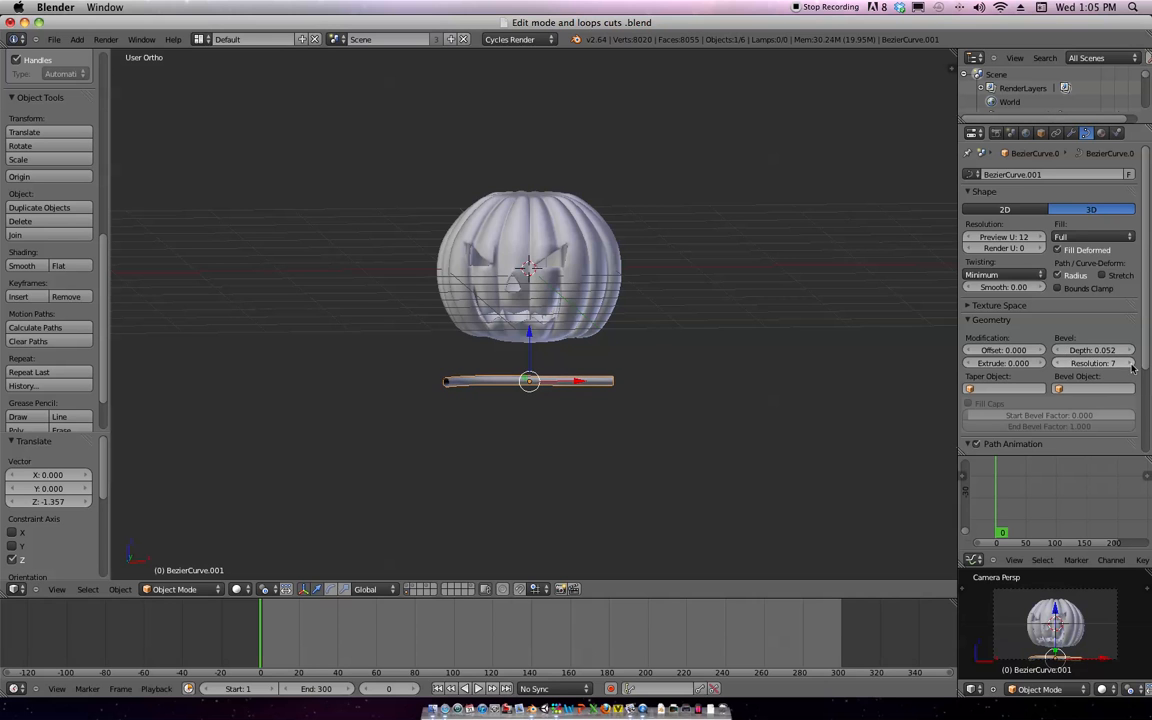
In Edit Mode, move the curve's start point to the pumpkin's lower side and pull its other end outward
middle_drag(930, 365, 676, 373)
key(Tab)
scroll(676, 373, down, 1)
right_click(443, 387)
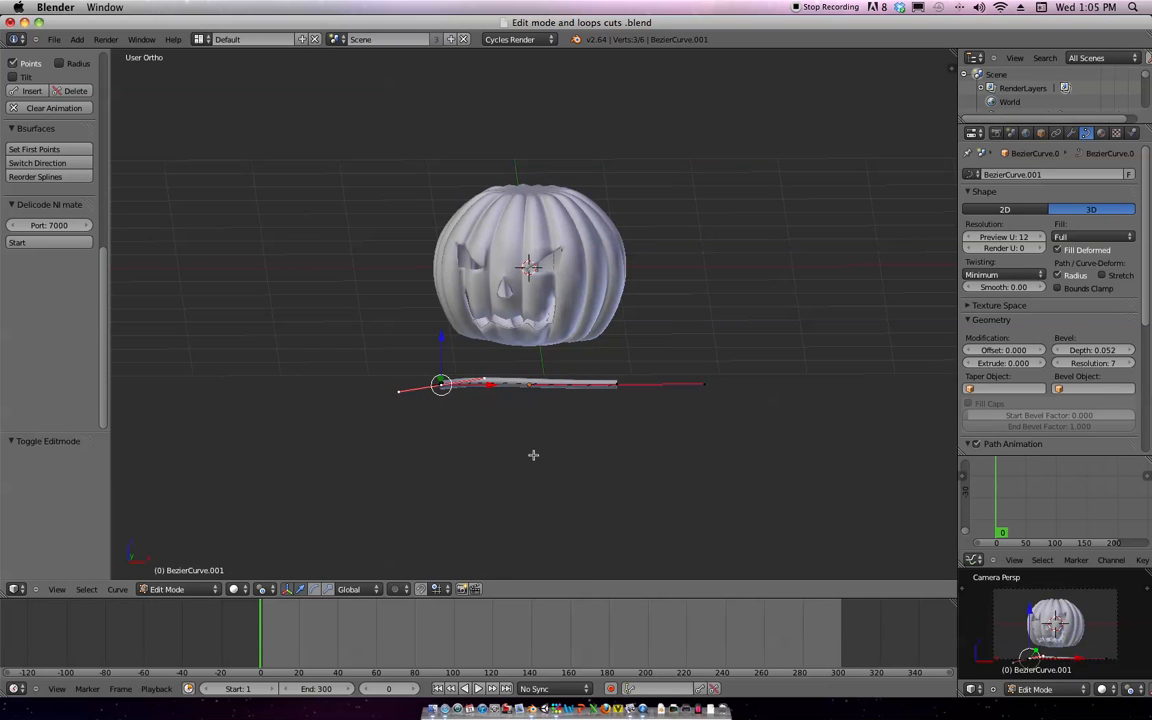
key(g)
click(677, 401)
right_click(611, 390)
key(g)
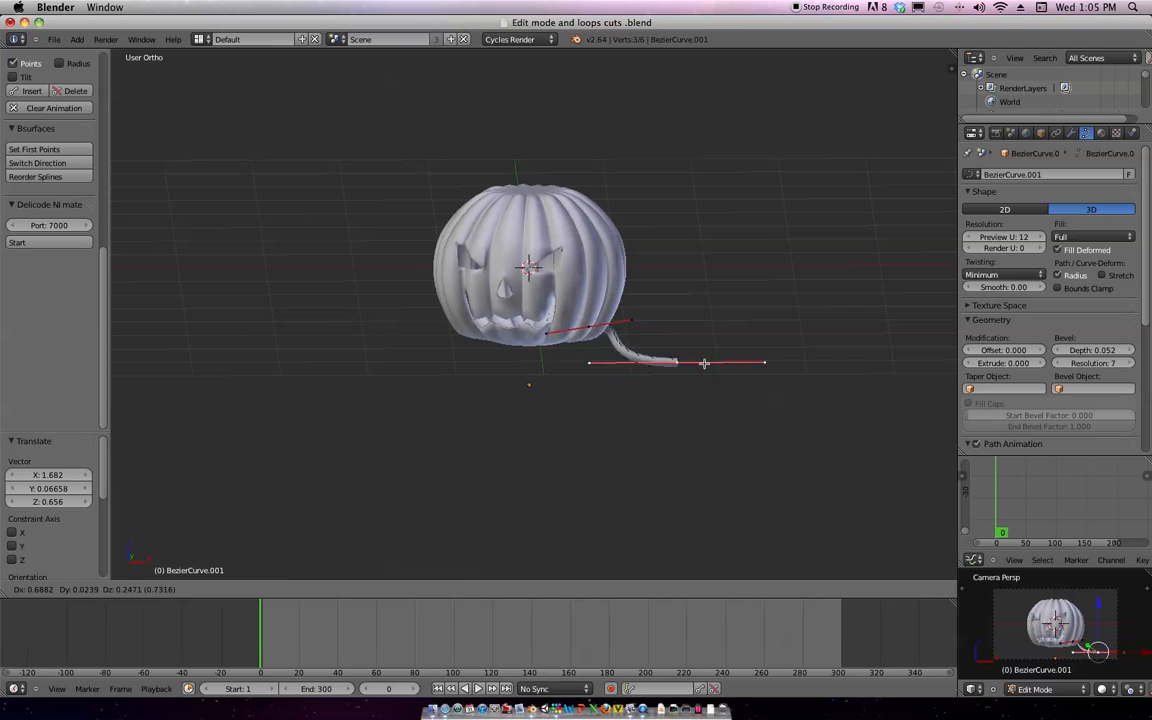
click(752, 363)
Raise the outer end's handle and its control point so the vine curves upward
right_click(800, 369)
key(g)
click(810, 306)
right_click(712, 373)
key(g)
click(717, 336)
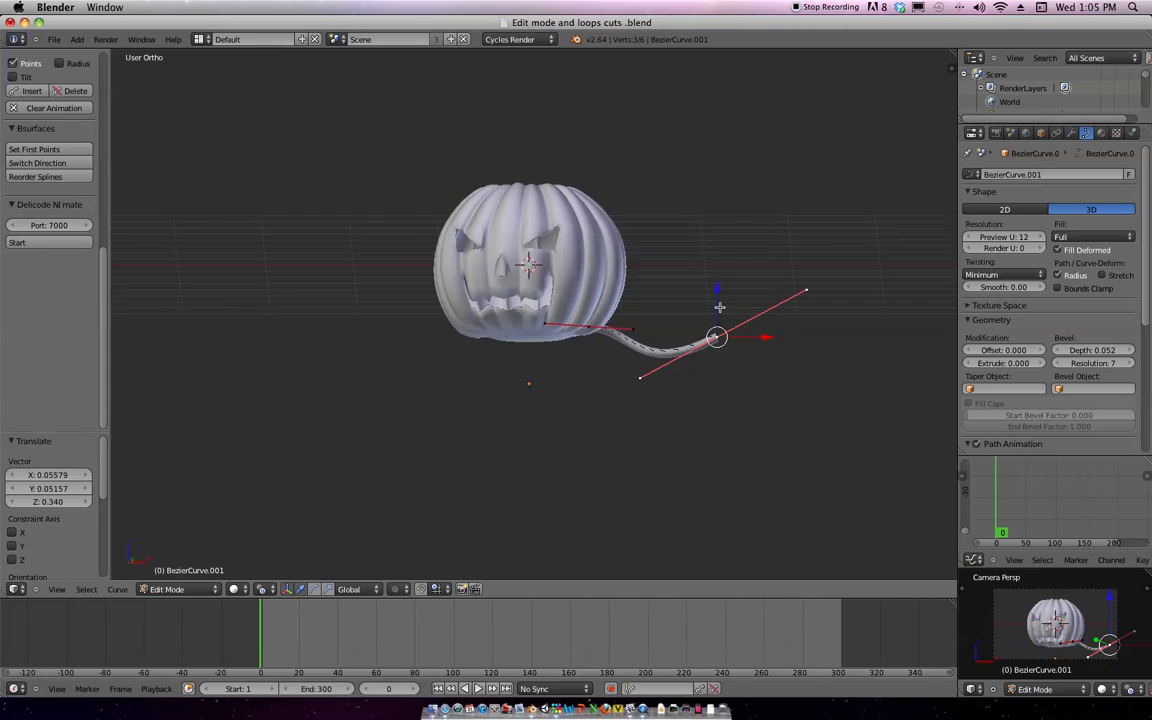
In the camera view, move the vine's outer end closer to the pumpkin and tilt the handles into an upright bend
key(KP_0)
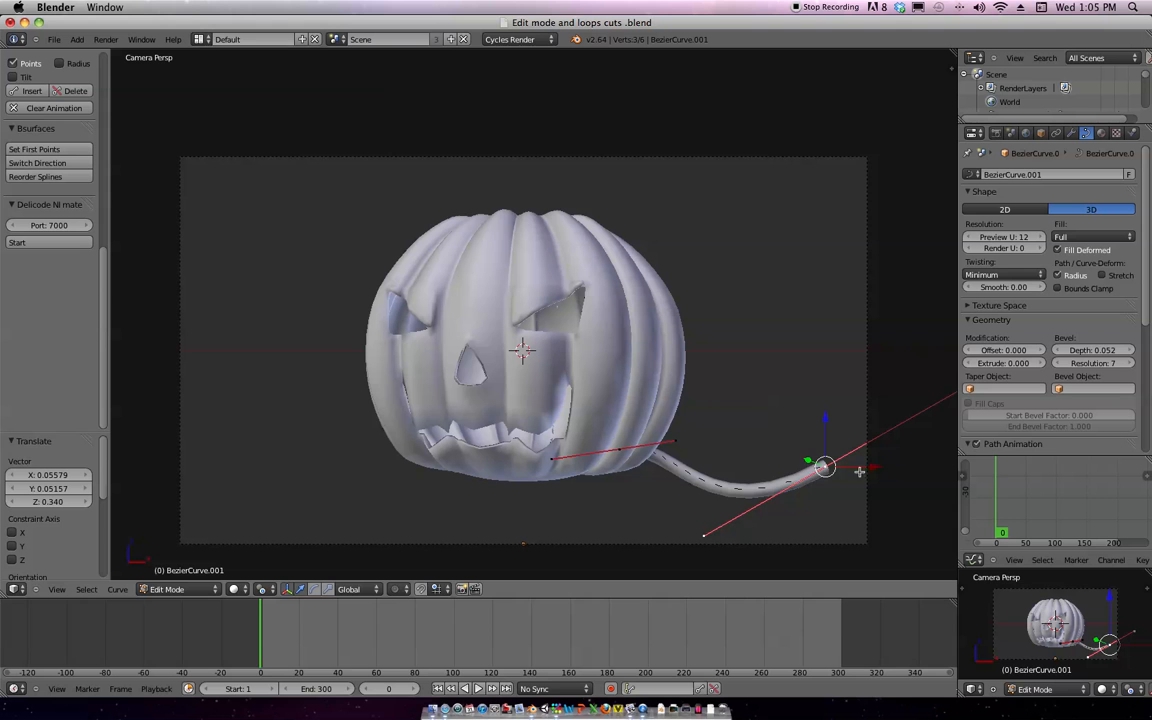
key(g)
click(763, 435)
key(ctrl+z)
key(g)
key(Escape)
key(g)
click(739, 427)
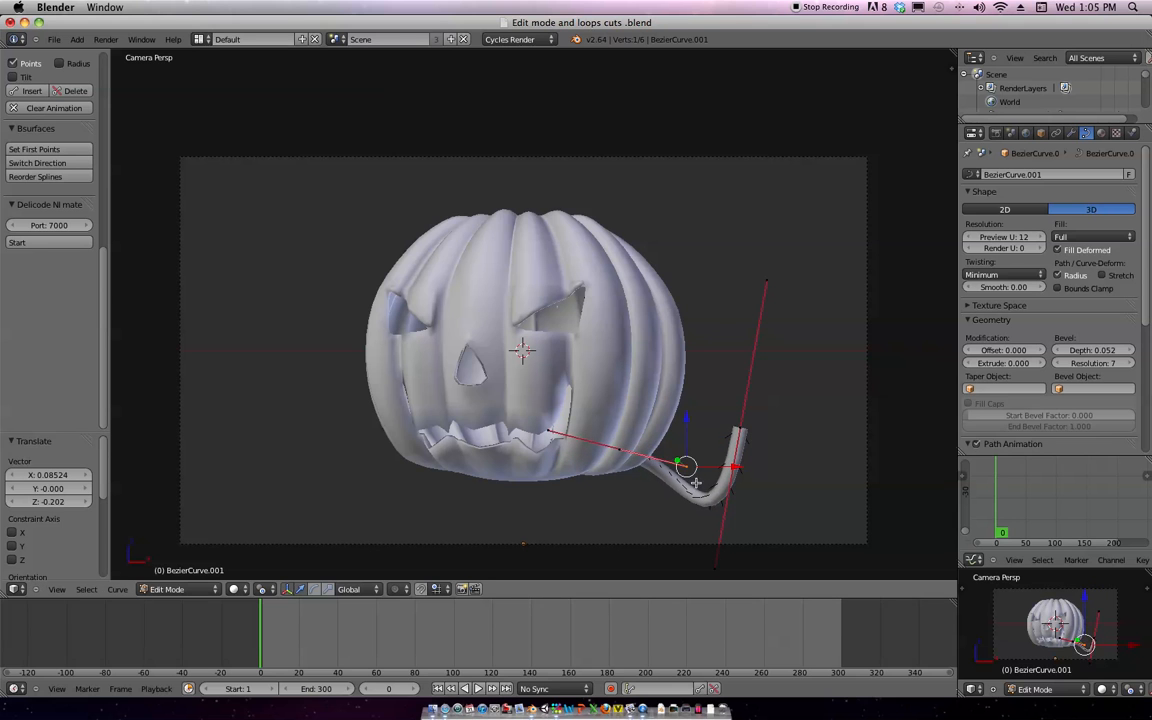
Extend the vine with a new control point above its end and adjust the point's position and handles
ctrl+click(744, 310)
right_click(748, 264)
key(g)
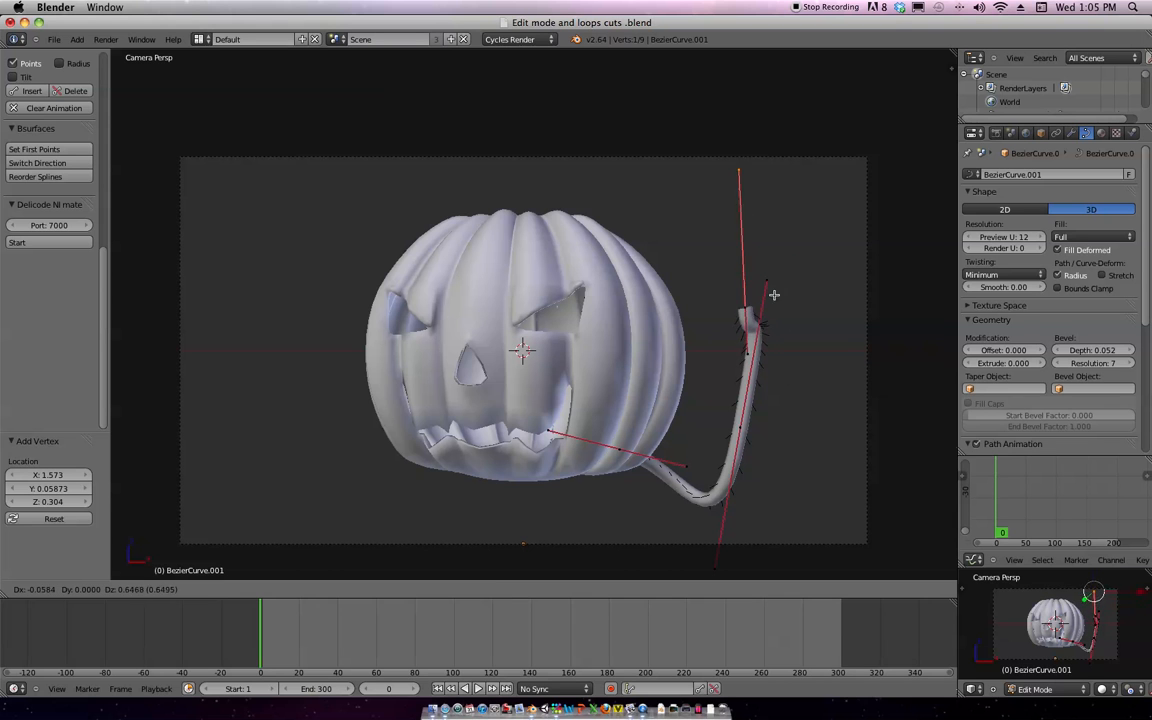
click(765, 350)
right_click(743, 309)
key(g)
click(705, 333)
right_click(719, 377)
key(g)
click(702, 437)
Move the vine's end point outward and down near the frame's lower corner, adjusting its handles to form an arch
right_click(714, 334)
key(g)
click(823, 391)
right_click(828, 314)
key(g)
click(846, 505)
right_click(834, 380)
key(g)
click(852, 492)
right_click(814, 414)
key(g)
click(922, 434)
right_click(855, 480)
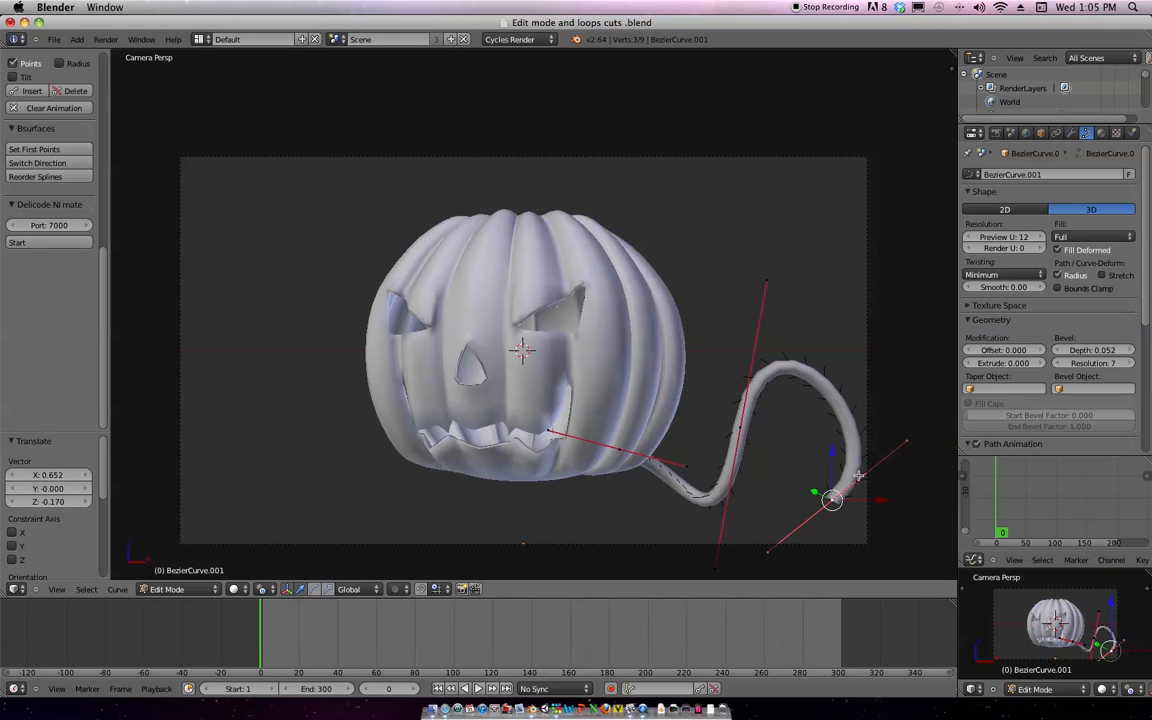
key(g)
click(860, 509)
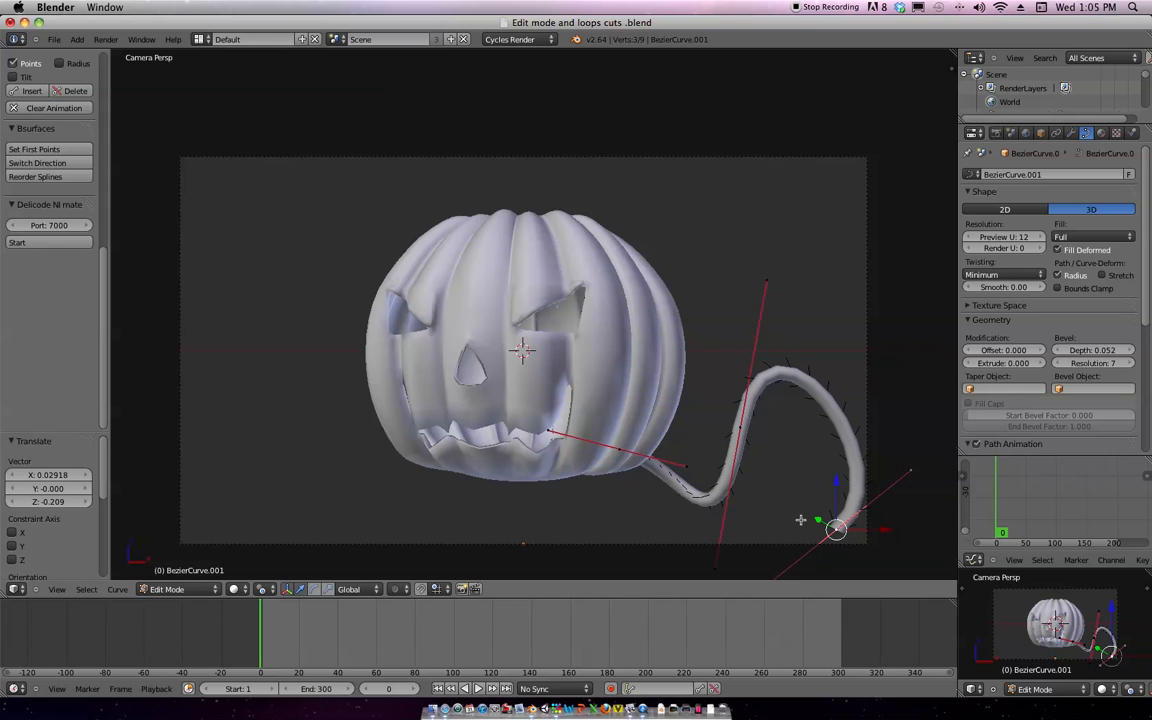
Extrude the vine's end back toward the pumpkin and position its point and handles to curl it into a loop
key(e)
click(715, 470)
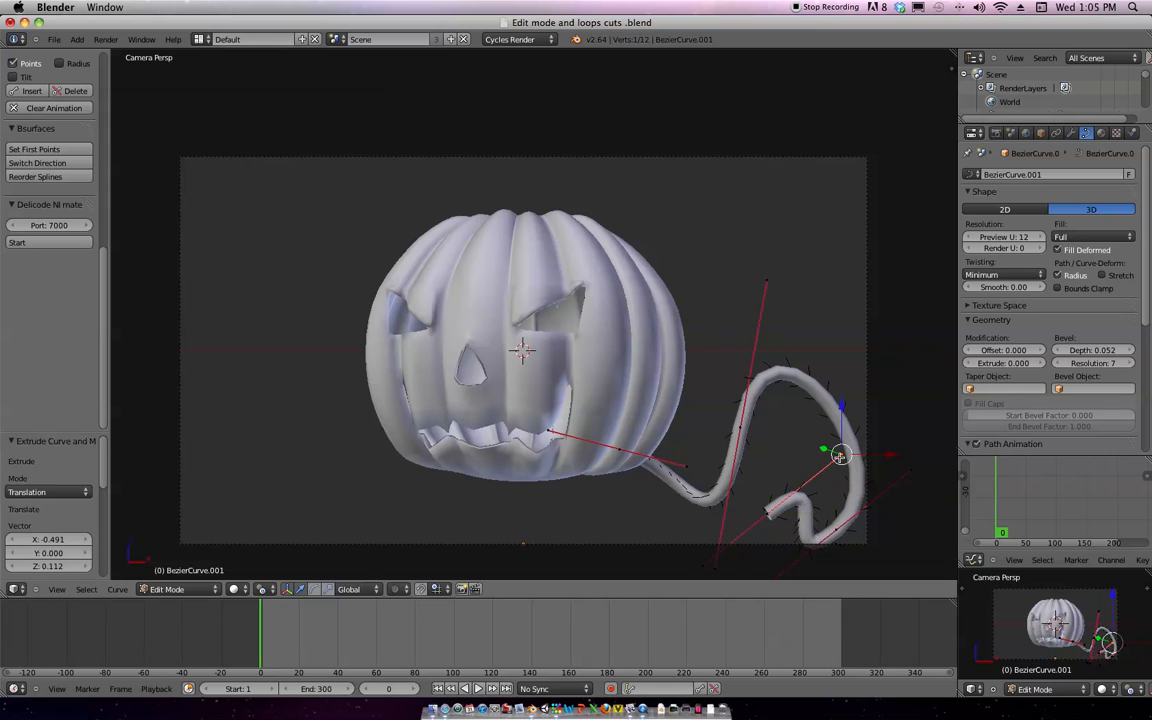
key(g)
click(735, 532)
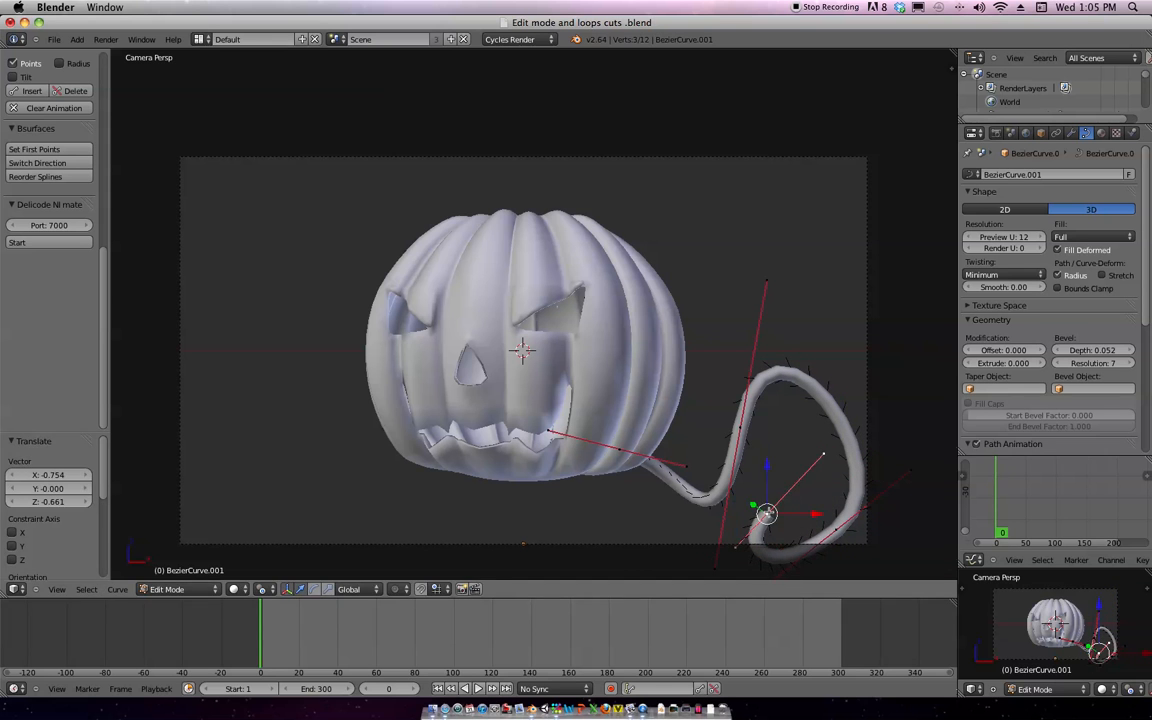
right_click(769, 511)
key(g)
click(763, 473)
key(g)
click(781, 460)
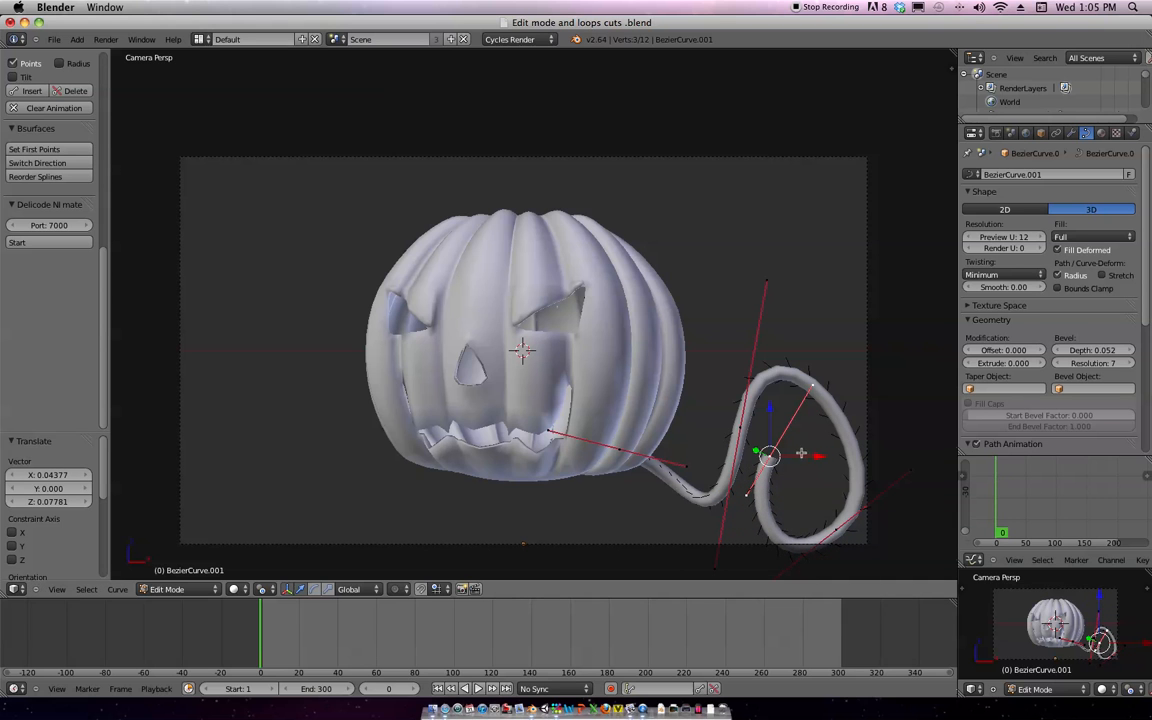
Extend the vine with a new control point above its loop and reposition the neighbouring control point and handles in depth
ctrl+click(848, 337)
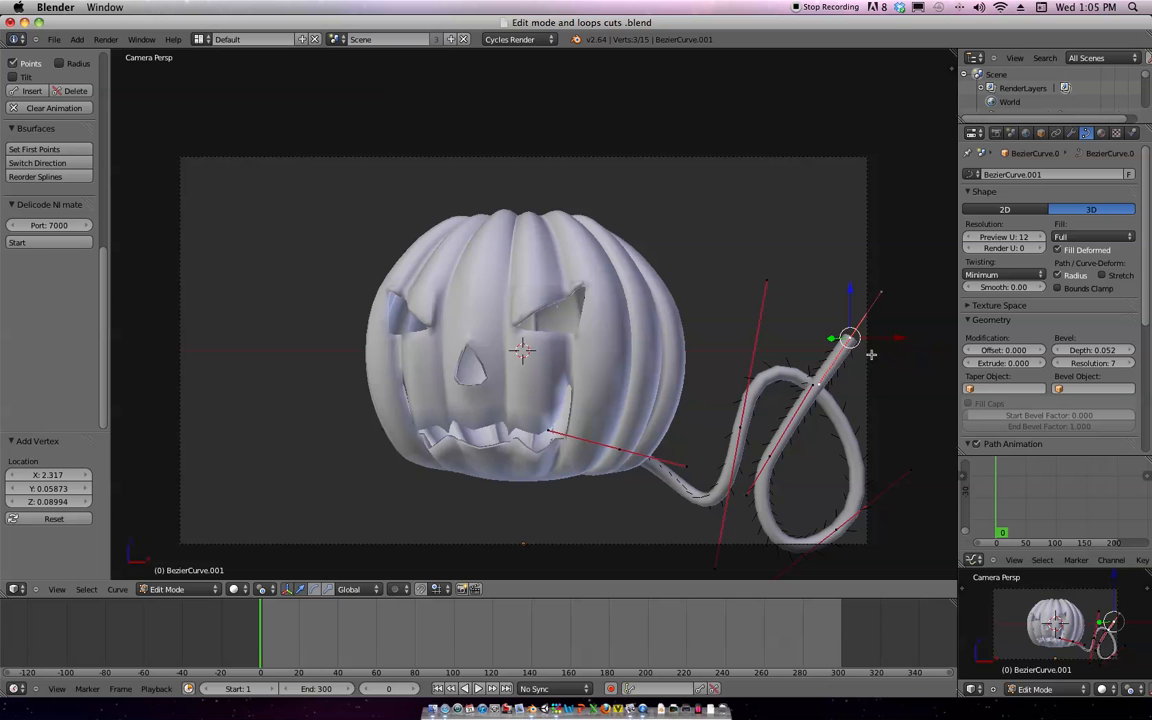
middle_drag(826, 371, 771, 389)
right_click(761, 349)
key(g)
click(812, 388)
key(g)
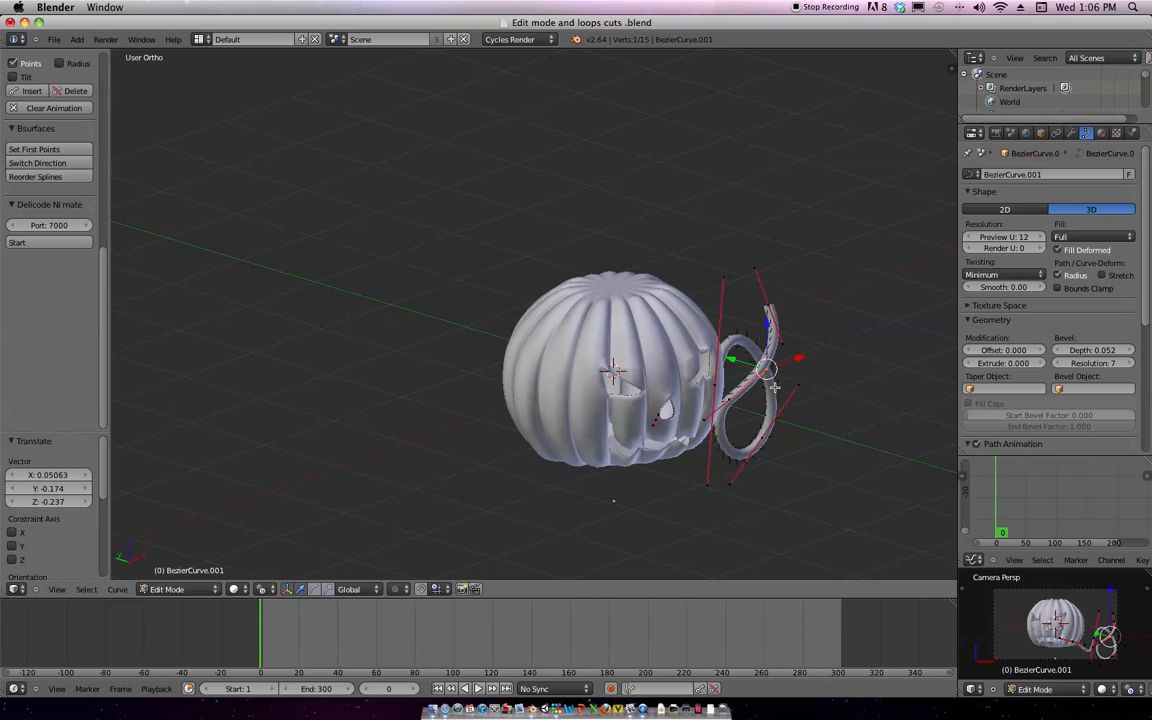
click(794, 345)
right_click(786, 345)
key(g)
click(818, 342)
Move the vine's new end to give the tip a backward bend, finish editing, and return to the camera view
right_click(771, 306)
middle_drag(775, 308, 687, 338)
key(g)
click(802, 403)
shift+middle_drag(725, 387, 771, 342)
scroll(771, 342, up, 2)
key(Tab)
key(KP_0)
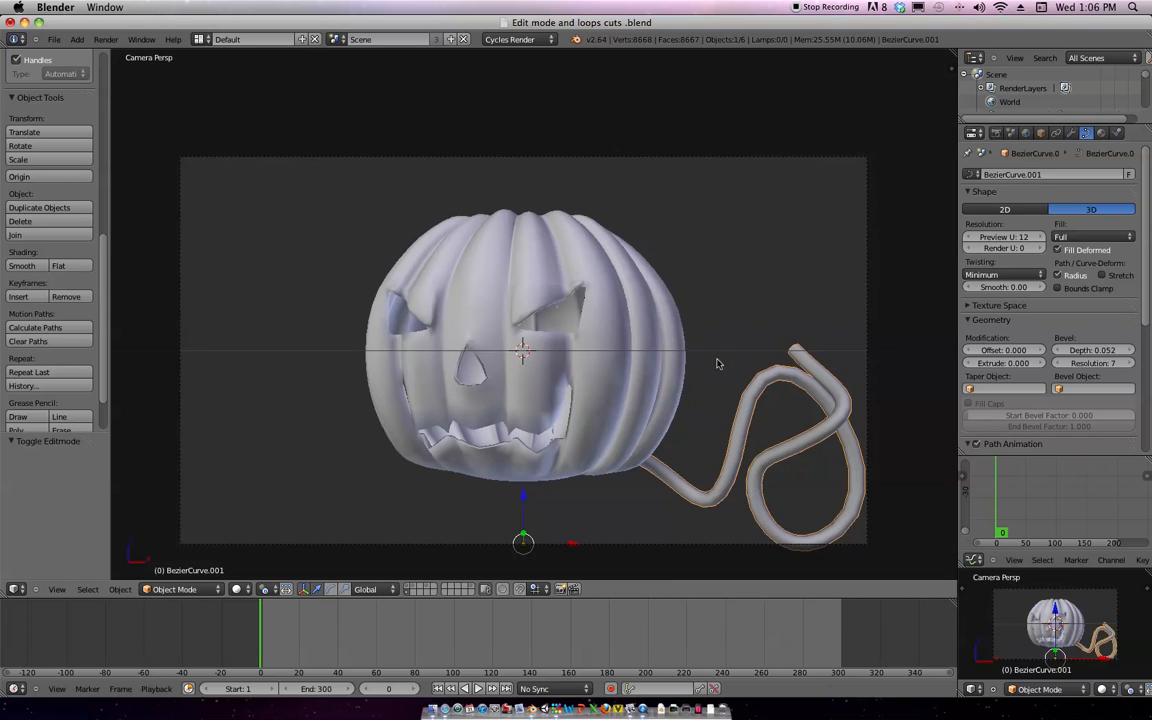
scroll(797, 320, down, 2)
scroll(795, 322, up, 1)
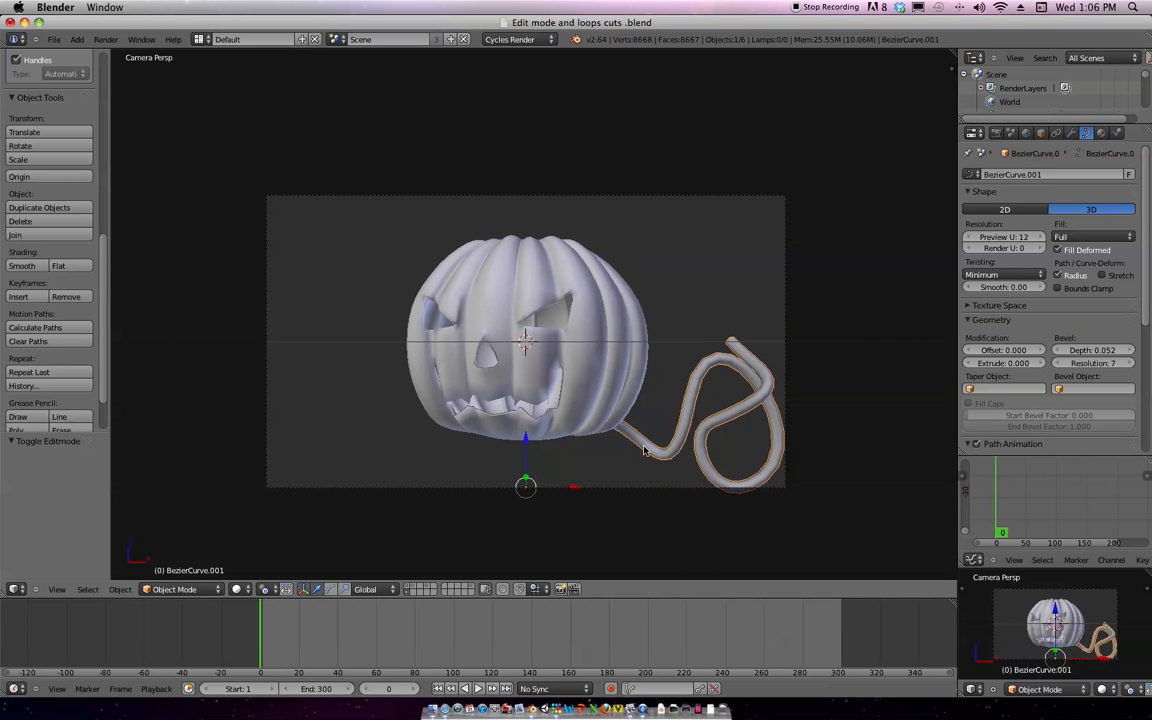
Duplicate the vine and place the copy on the opposite side of the pumpkin
scroll(645, 449, down, 1)
key(shift+d)
click(462, 373)
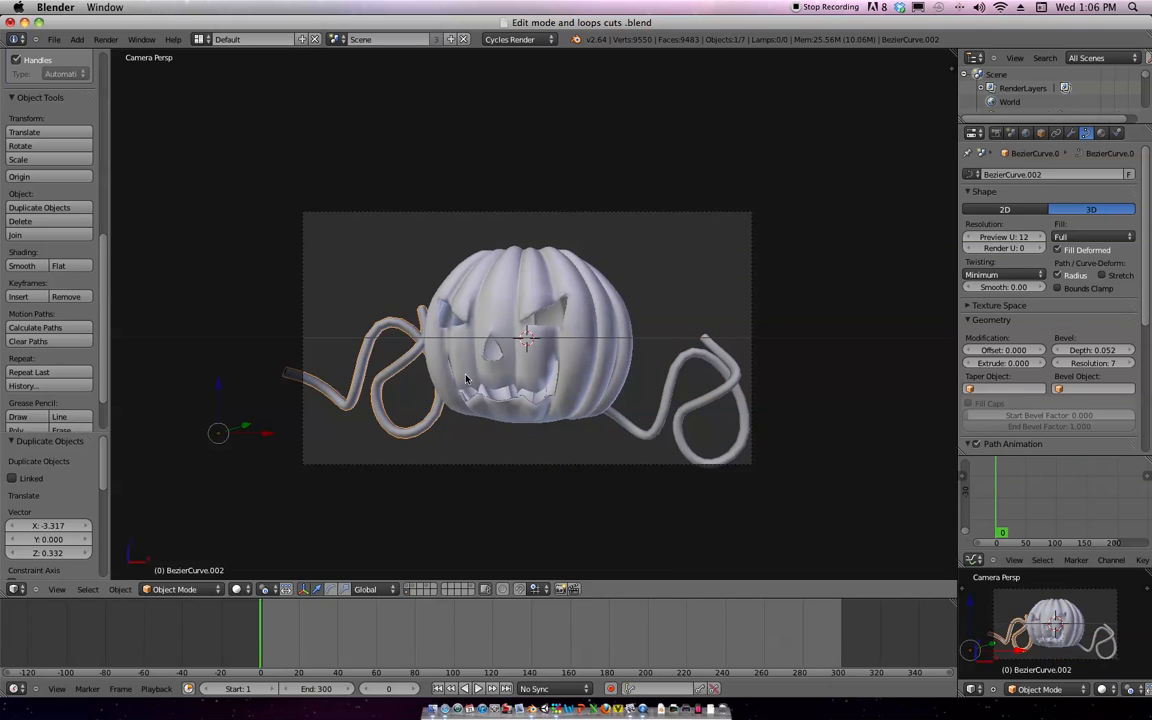
key(g)
click(545, 394)
Rotate the copied vine about the Z axis, set its origin to its geometry, and turn it about Z so its curl faces outward
key(r)
key(z)
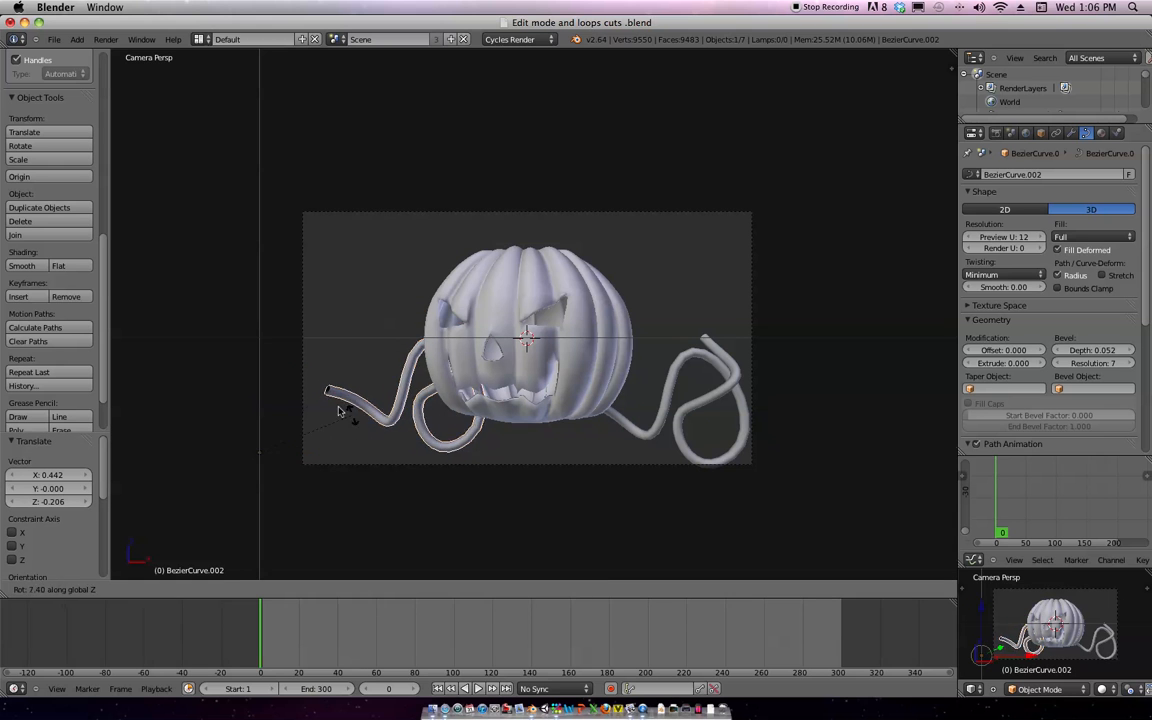
click(419, 416)
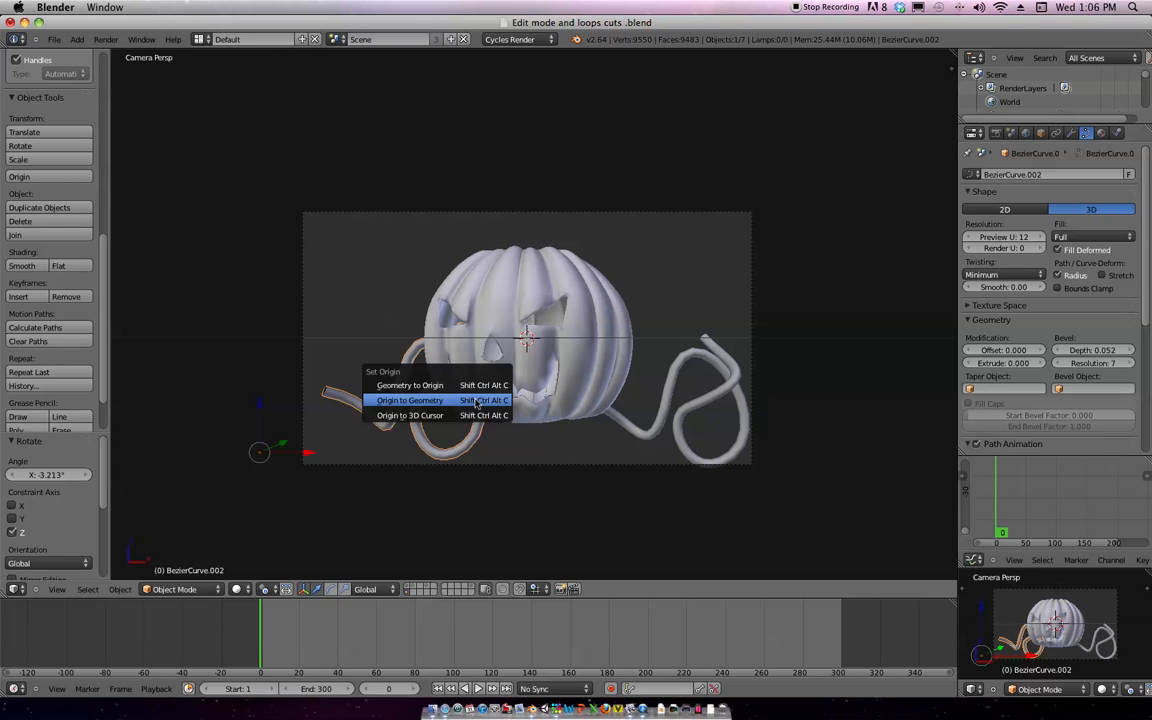
click(477, 402)
key(r)
key(z)
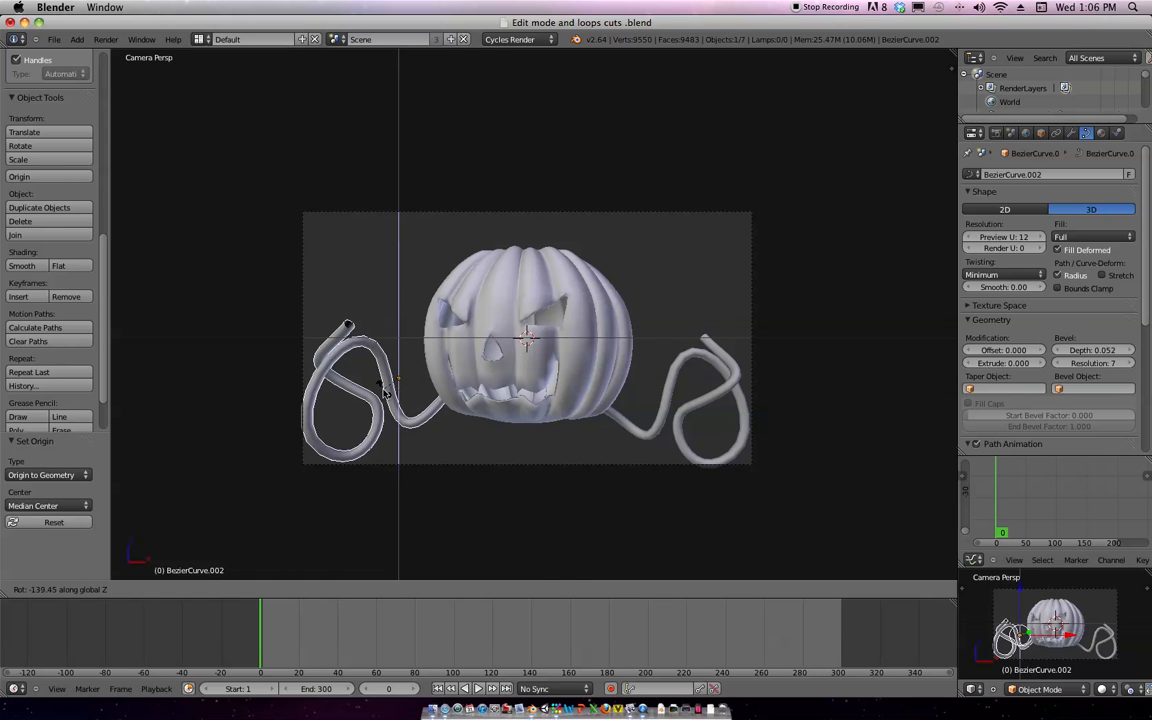
click(476, 380)
Edit the copied vine, moving the control point nearest the pumpkin and its handle down to flatten the upright arch
shift+middle_drag(476, 378, 500, 378)
key(Tab)
right_click(412, 381)
key(g)
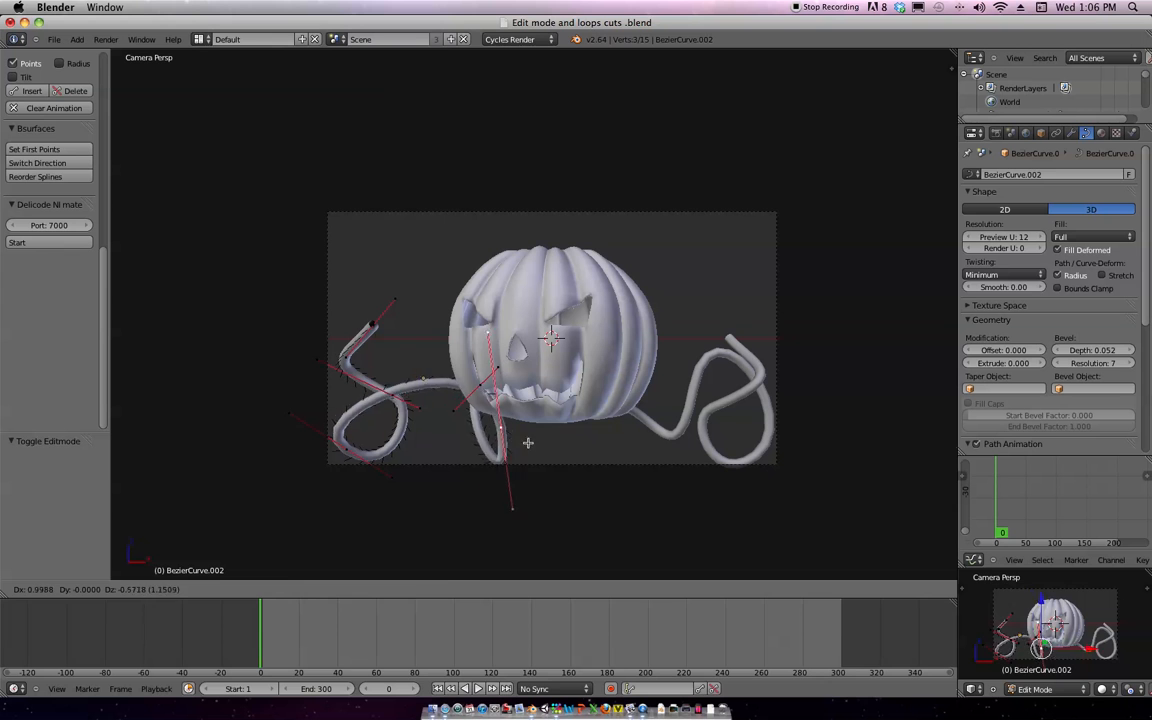
click(536, 450)
key(g)
click(514, 428)
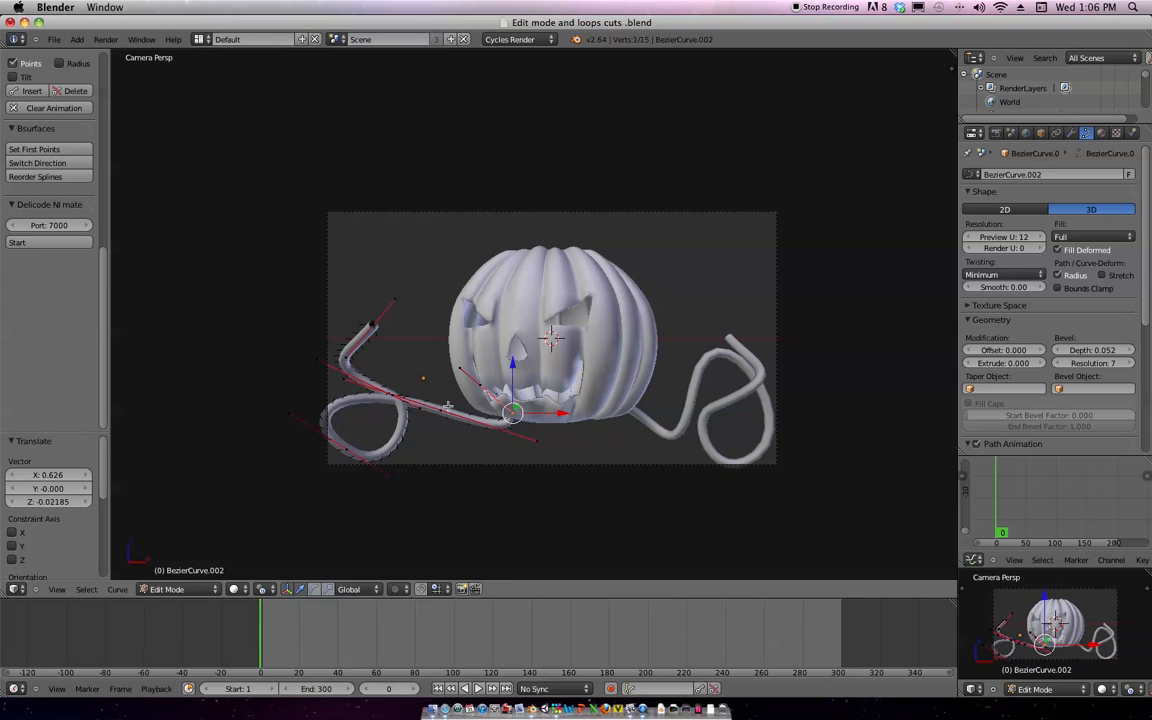
right_click(441, 411)
key(g)
click(486, 440)
Move the handle of the copied vine's bend below its tip inward toward the pumpkin
right_click(414, 409)
key(g)
click(432, 399)
right_click(398, 388)
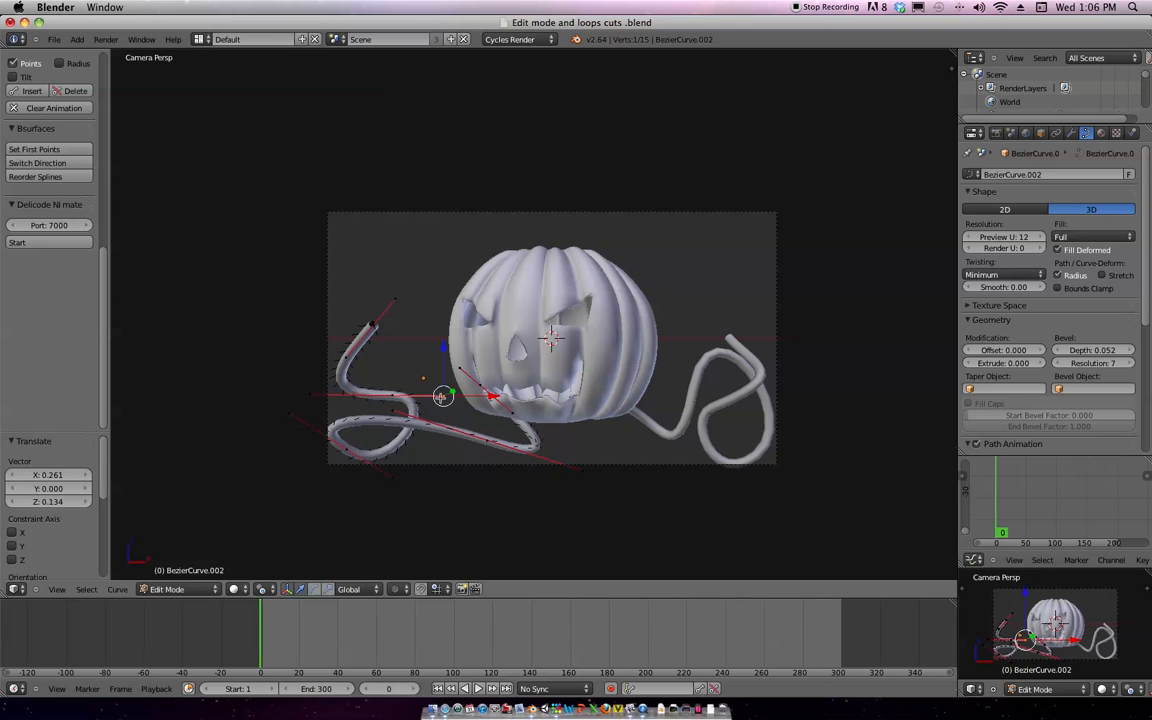
key(g)
click(460, 401)
Move the copied vine's outer end point across beneath the pumpkin to its far side and lengthen its handle upward
right_click(405, 346)
key(g)
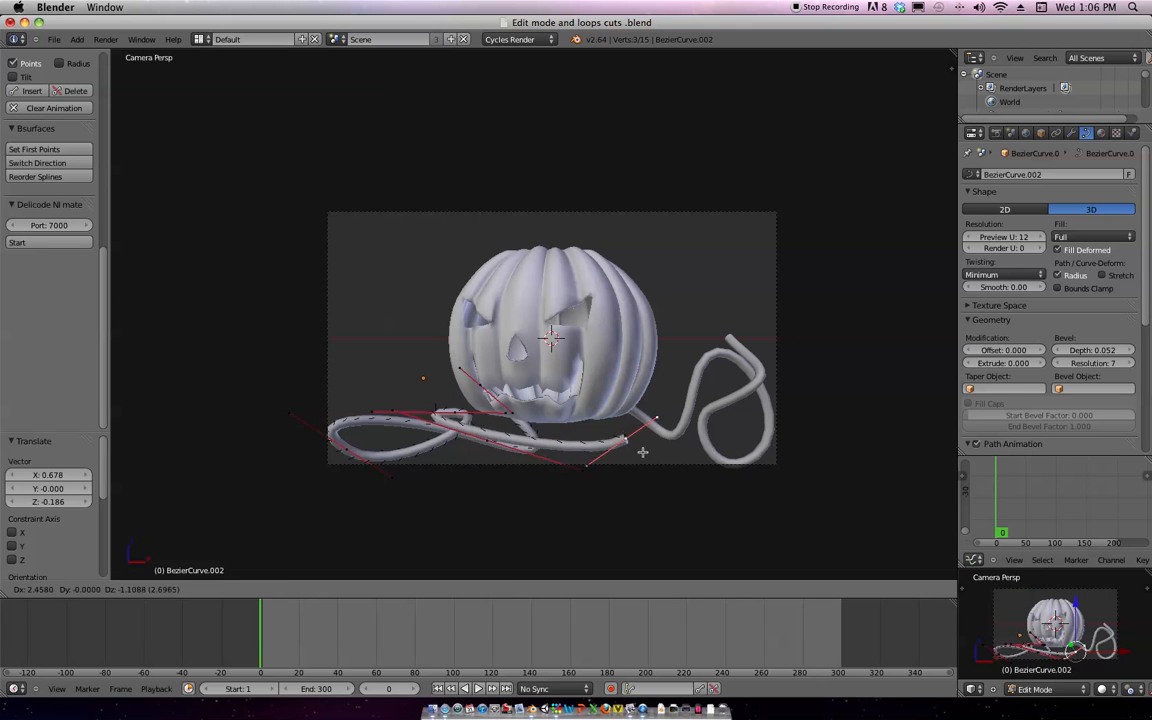
click(612, 456)
right_click(624, 428)
key(g)
click(692, 328)
right_click(595, 447)
key(g)
click(659, 449)
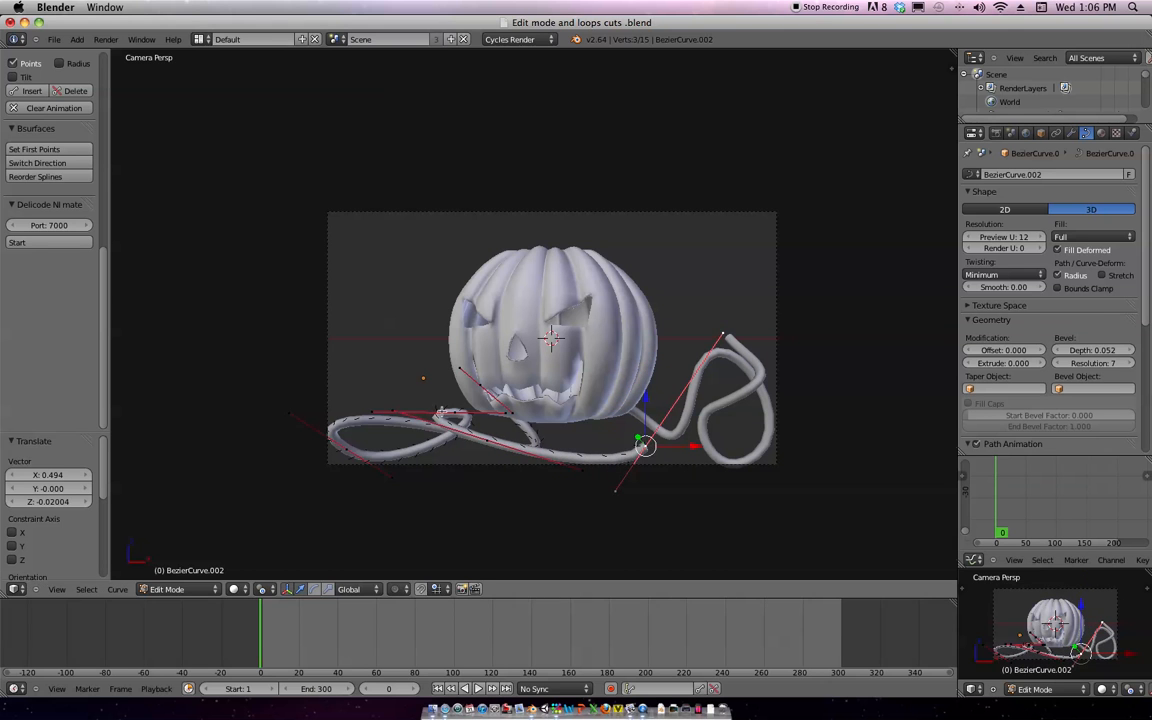
Pull the handle of the copied vine's next-to-last point outward past the frame's edge to widen the bend
right_click(424, 391)
key(g)
click(313, 379)
key(g)
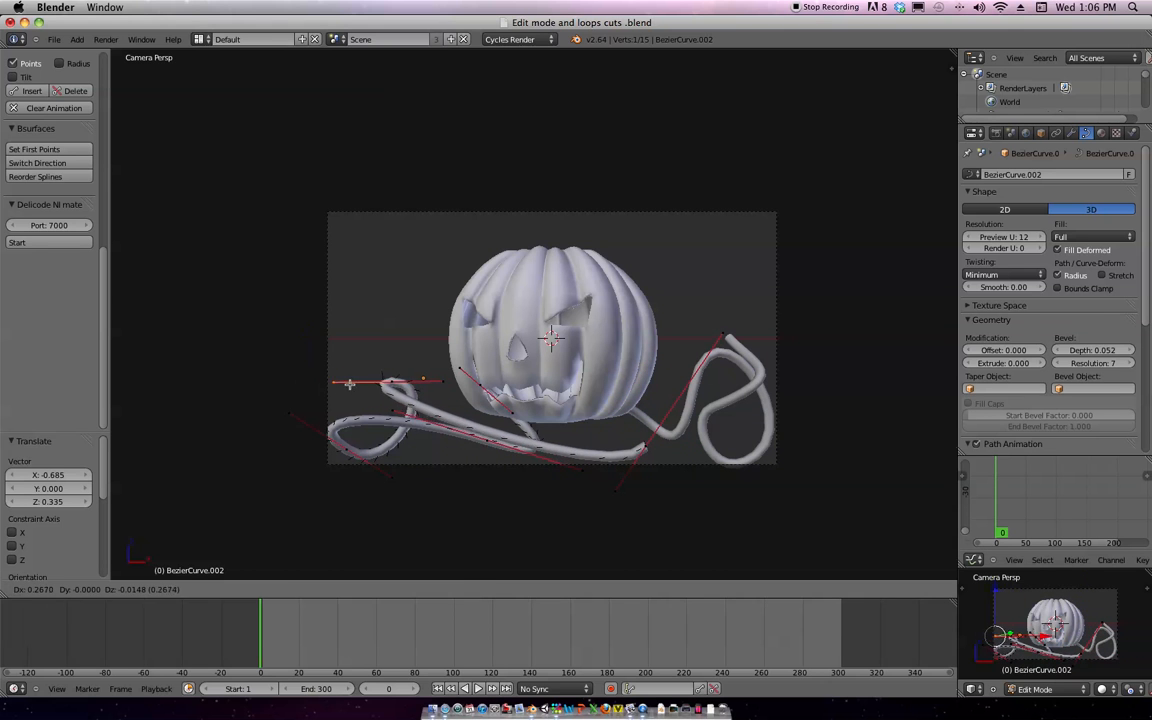
click(268, 384)
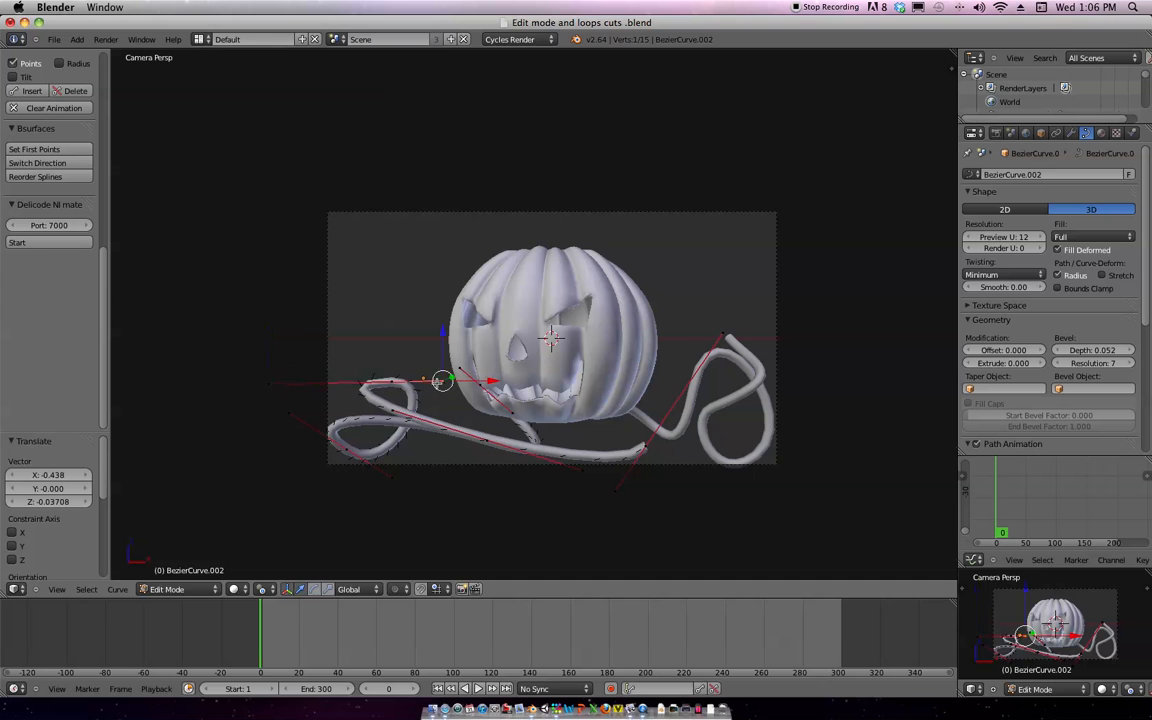
Lower the copied vine's next-to-last point to the ground, adjust its handles into a flat loop, and finish editing
right_click(435, 381)
key(g)
click(371, 408)
right_click(410, 385)
key(g)
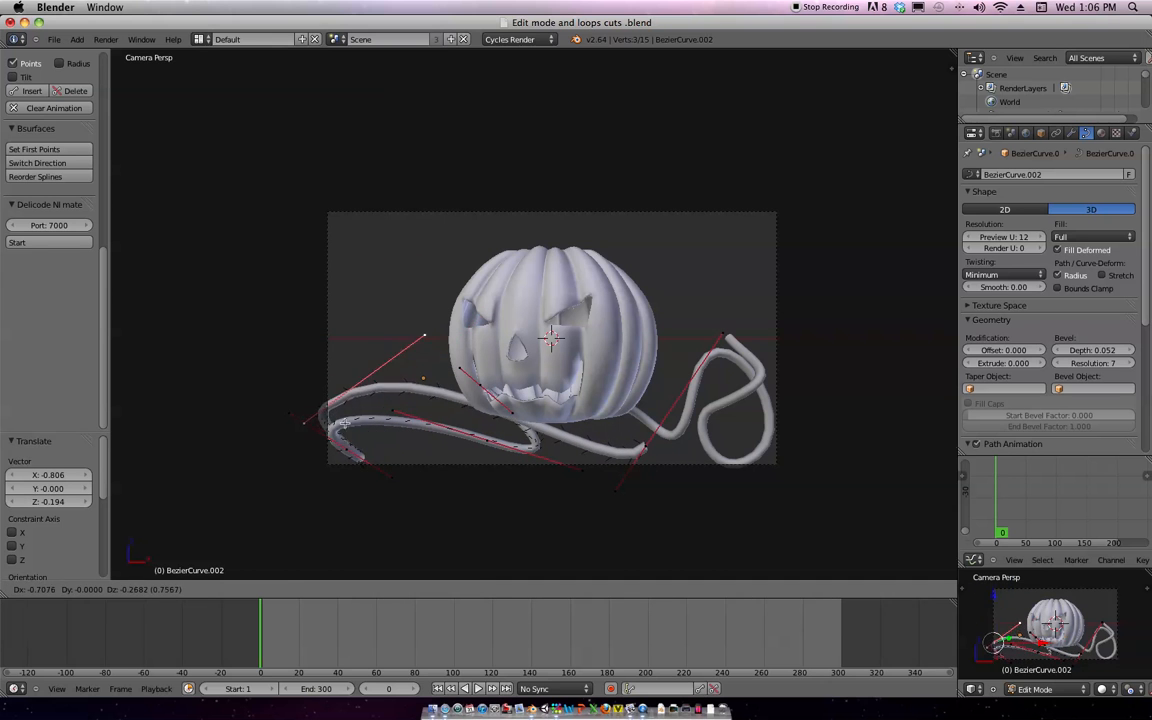
click(433, 462)
right_click(505, 385)
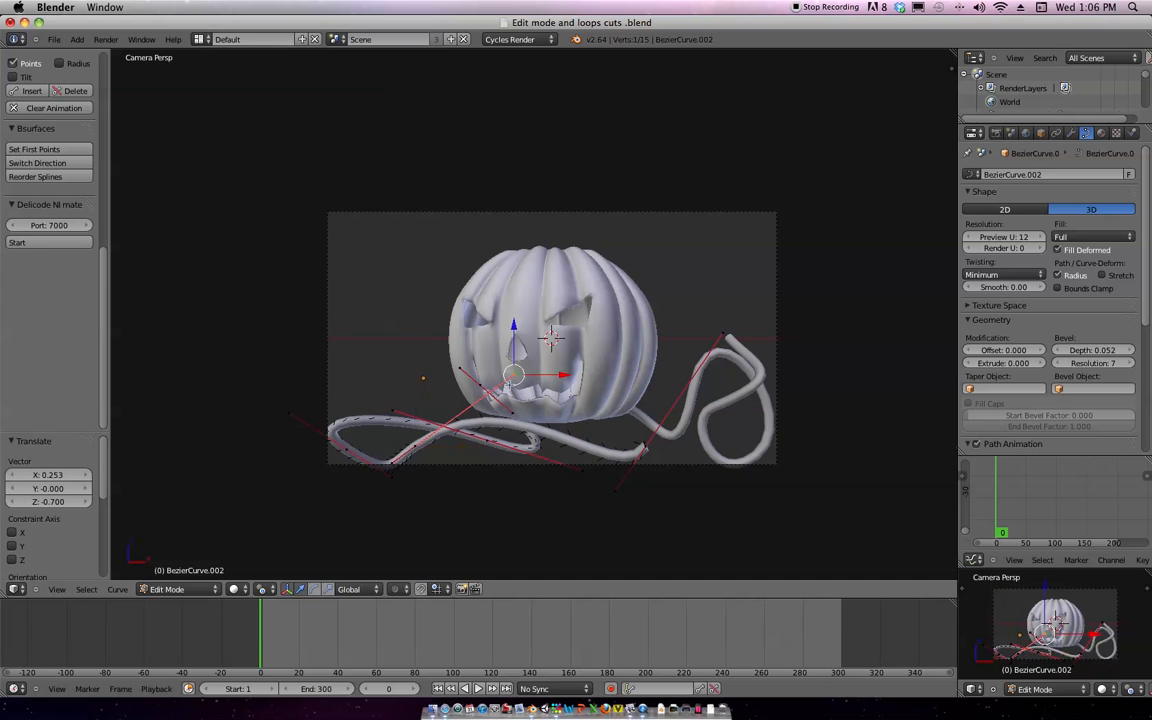
key(g)
click(507, 381)
key(Tab)
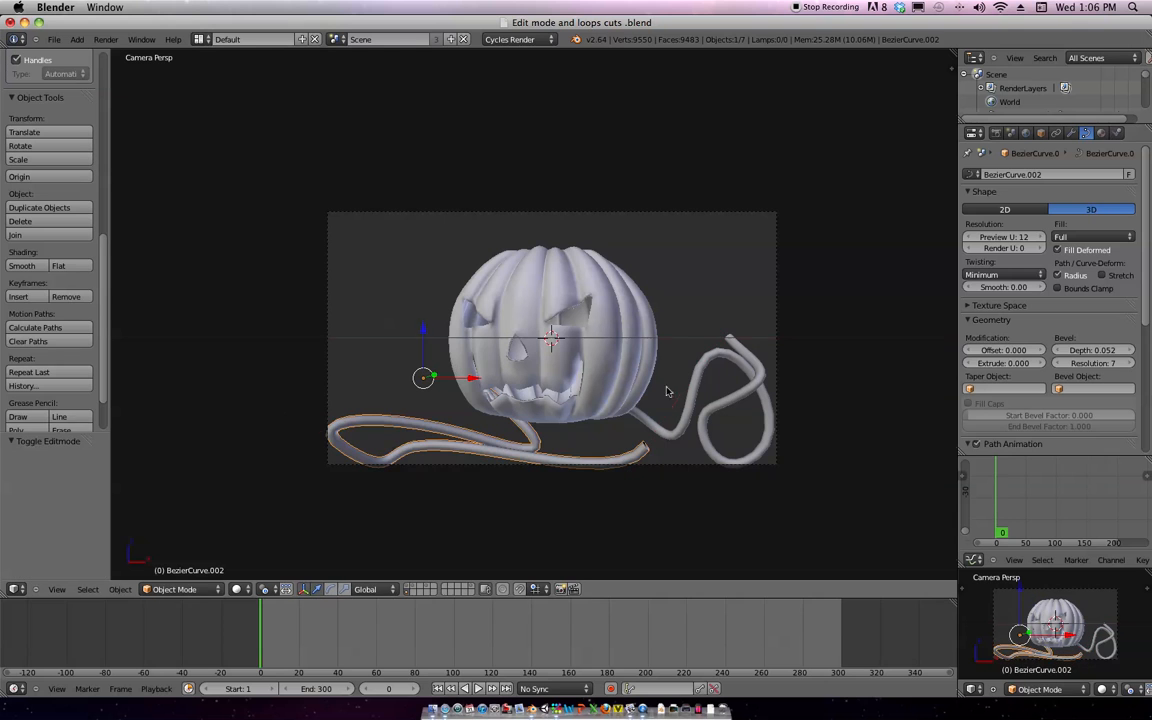
Give the copied vine a new Diffuse BSDF material named Leaf with a dark green color
click(1101, 133)
click(1020, 210)
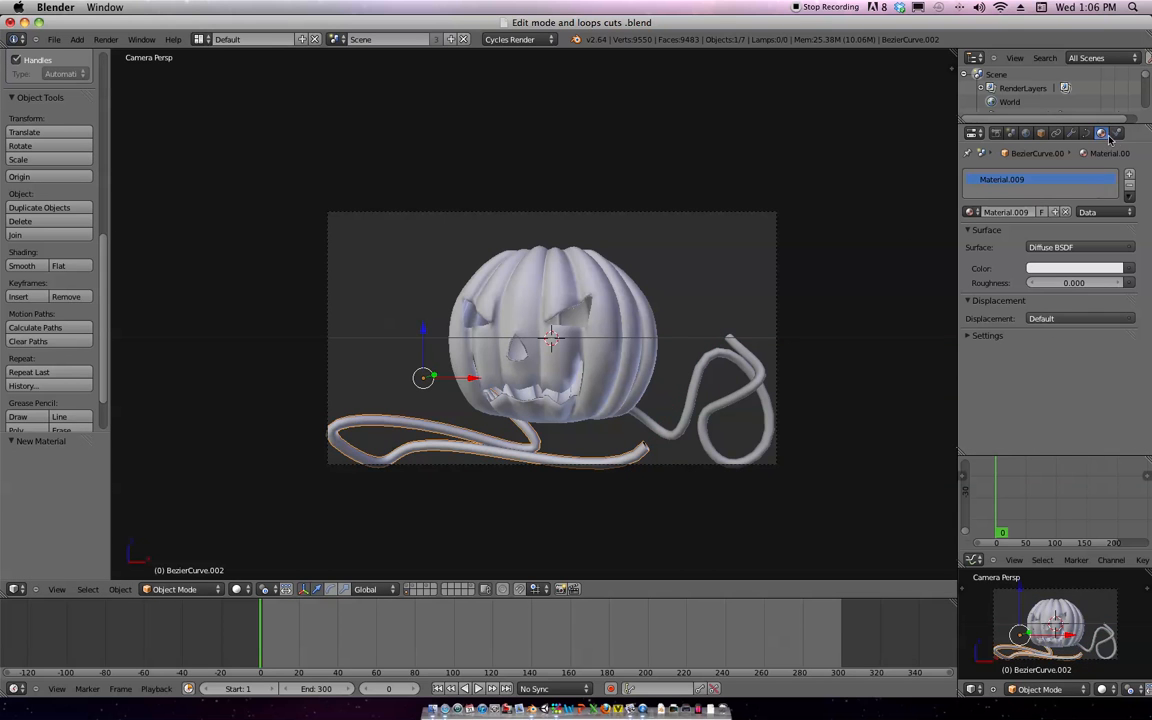
click(1044, 272)
drag(1048, 167, 989, 111)
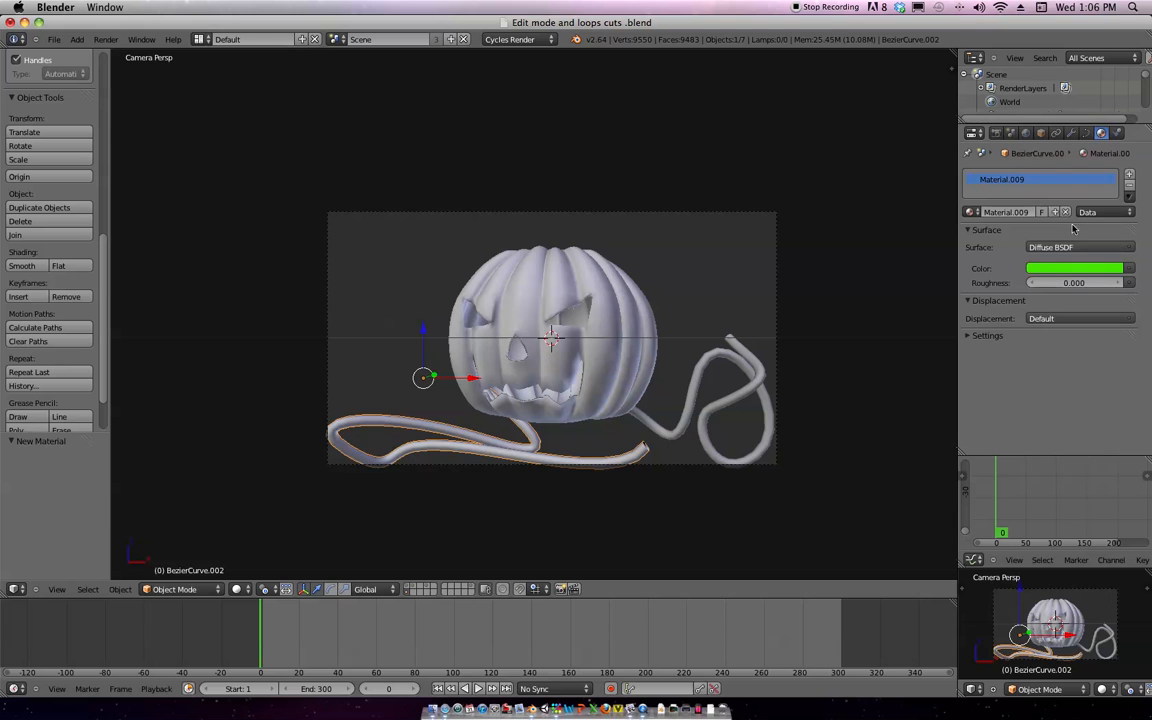
click(1066, 270)
drag(1118, 128, 1116, 140)
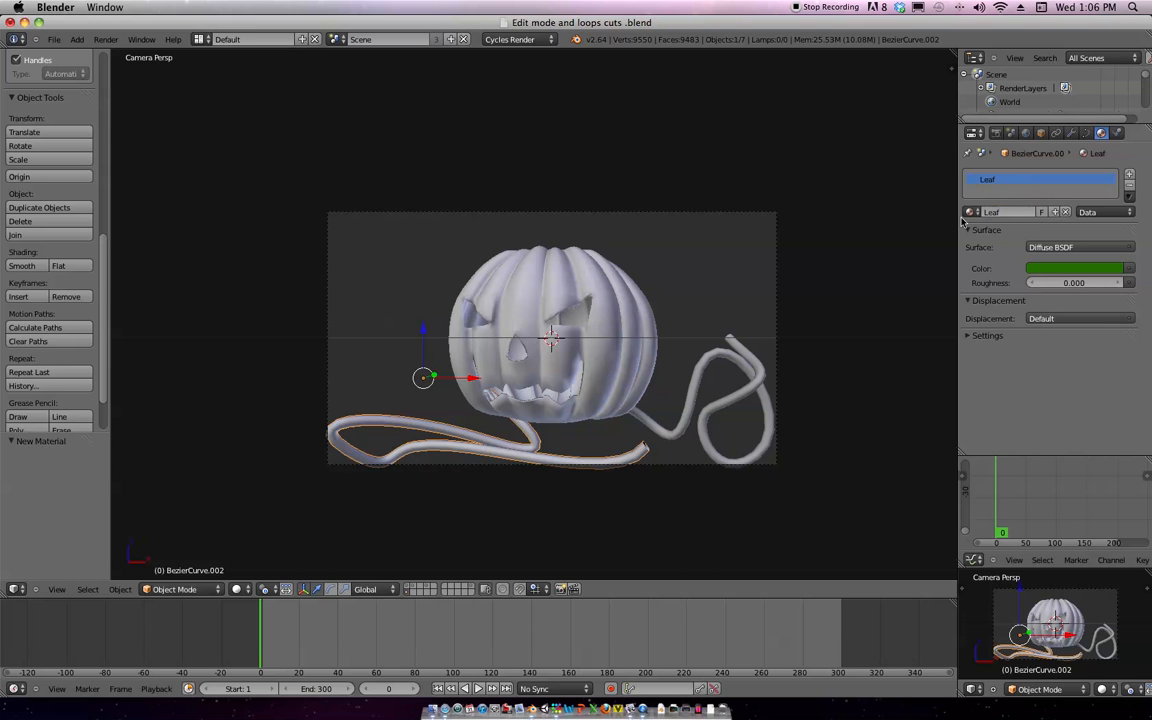
Assign the existing Leaf material to the original vine
right_click(706, 392)
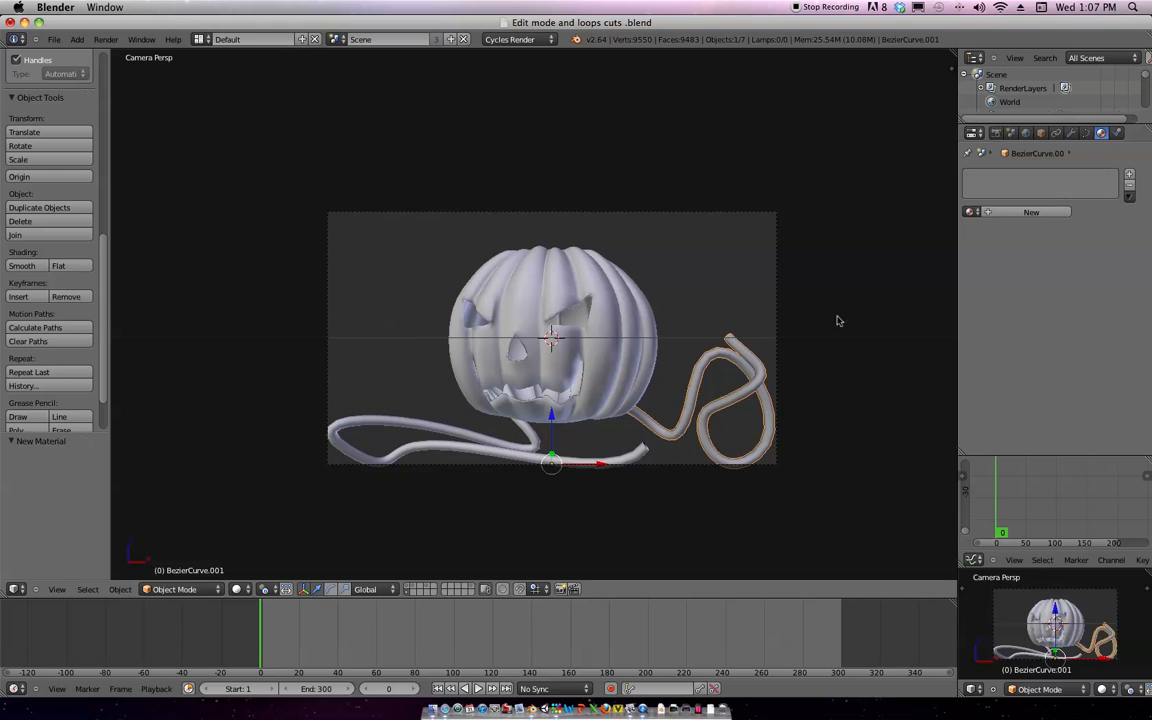
click(970, 212)
click(990, 232)
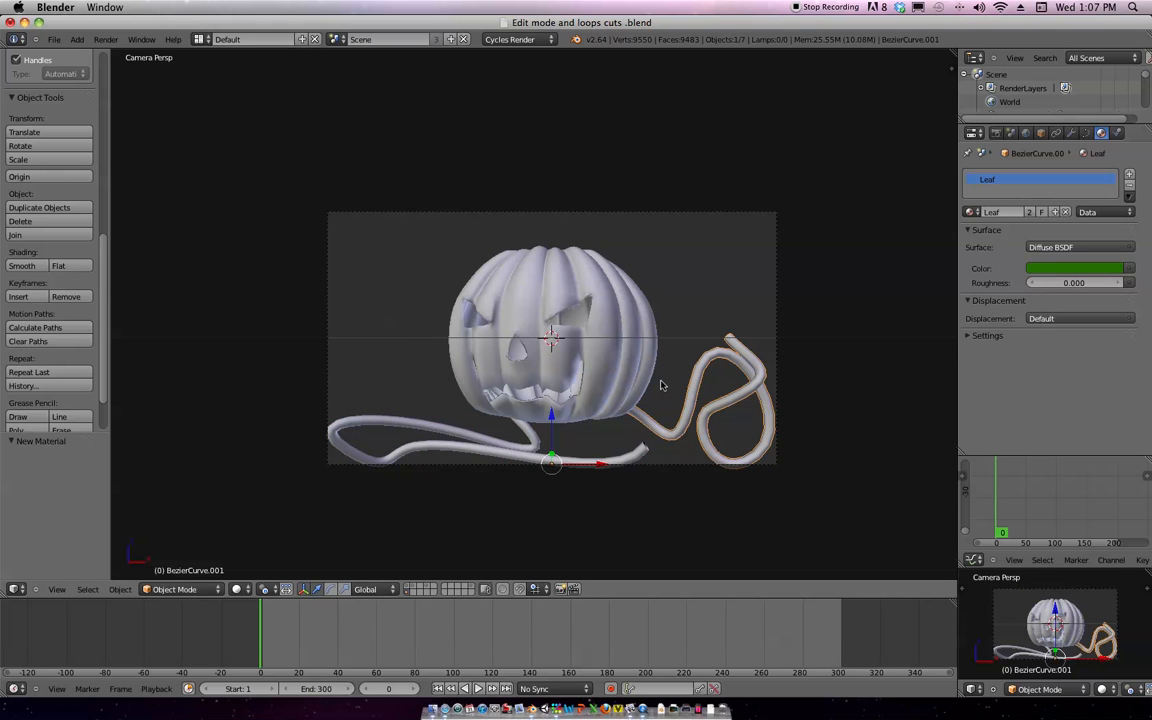
Switch the viewport to rendered shading and unhide all hidden objects
click(236, 589)
click(252, 499)
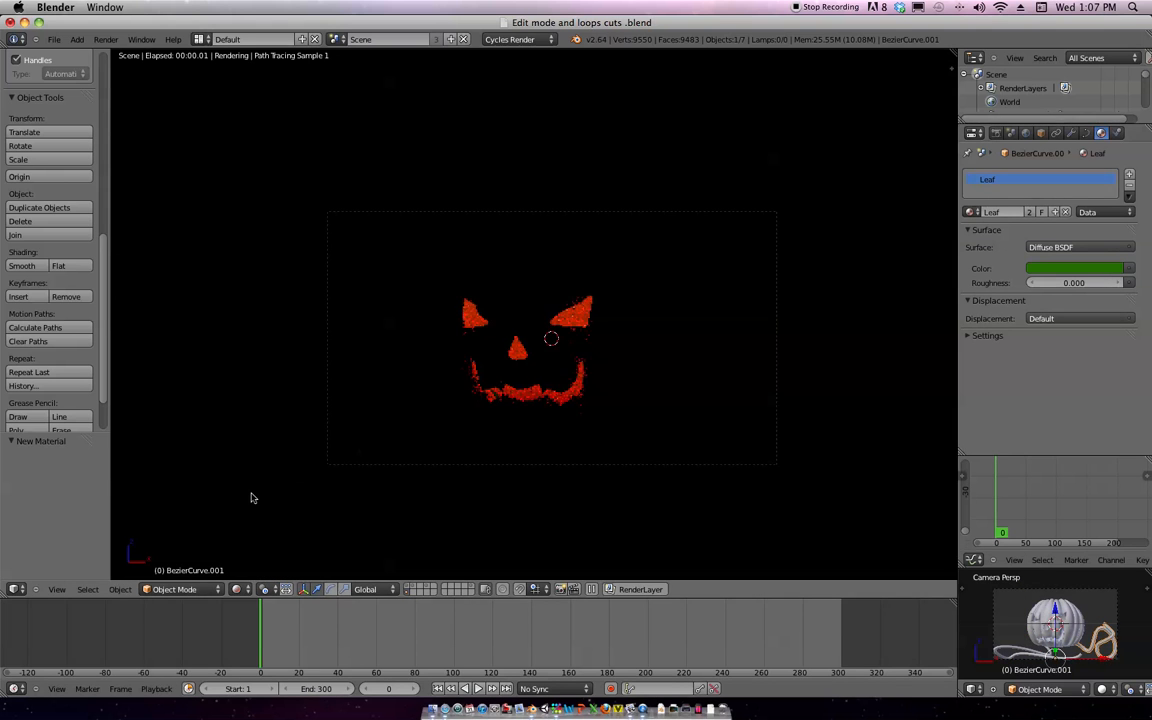
key(alt+h)
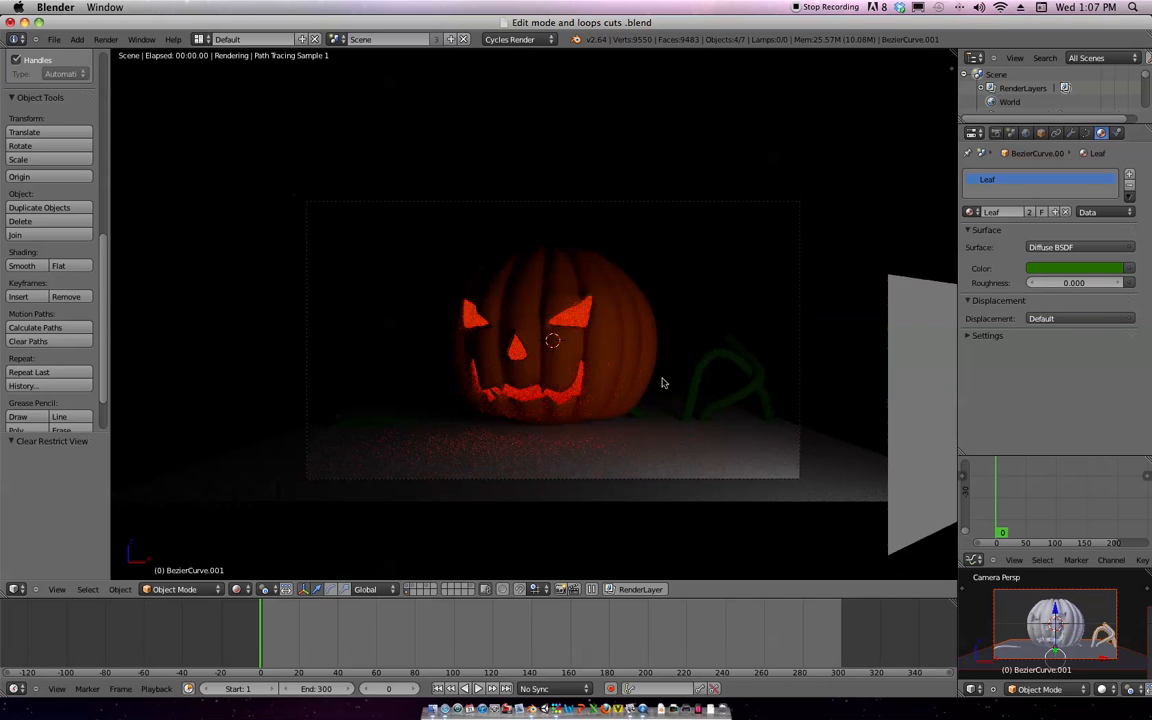
scroll(675, 371, up, 2)
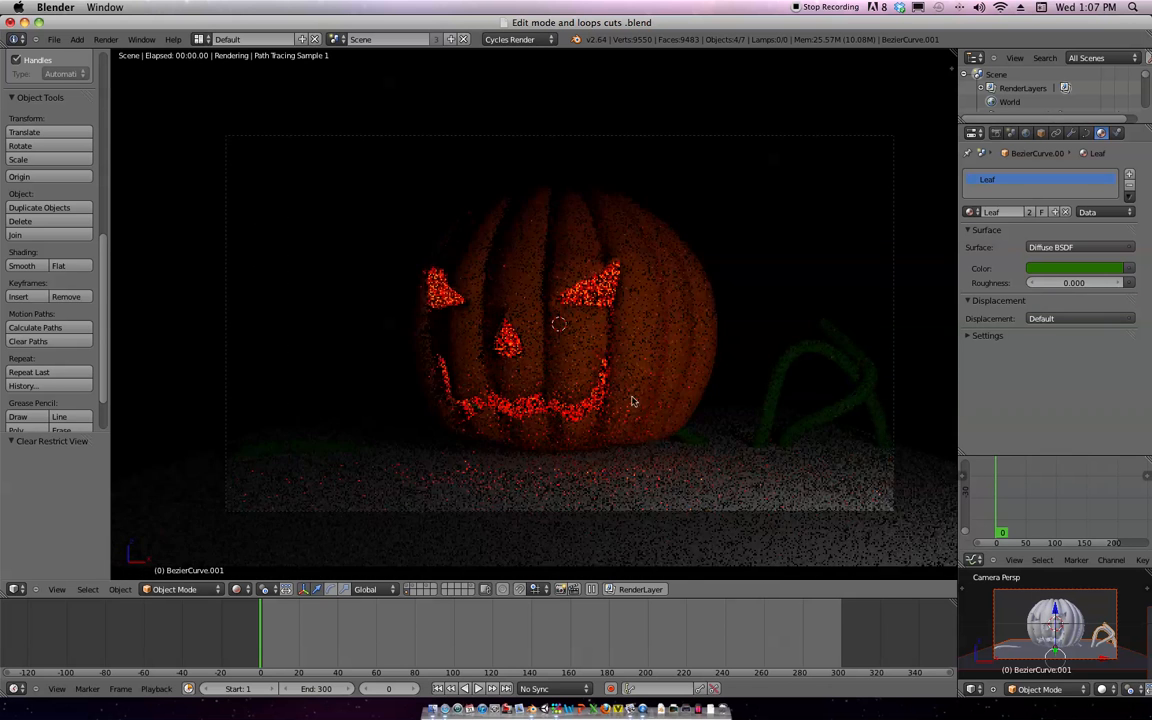
Raise the copied vine along the Z axis above the ground plane and show the scene in solid shading
right_click(288, 450)
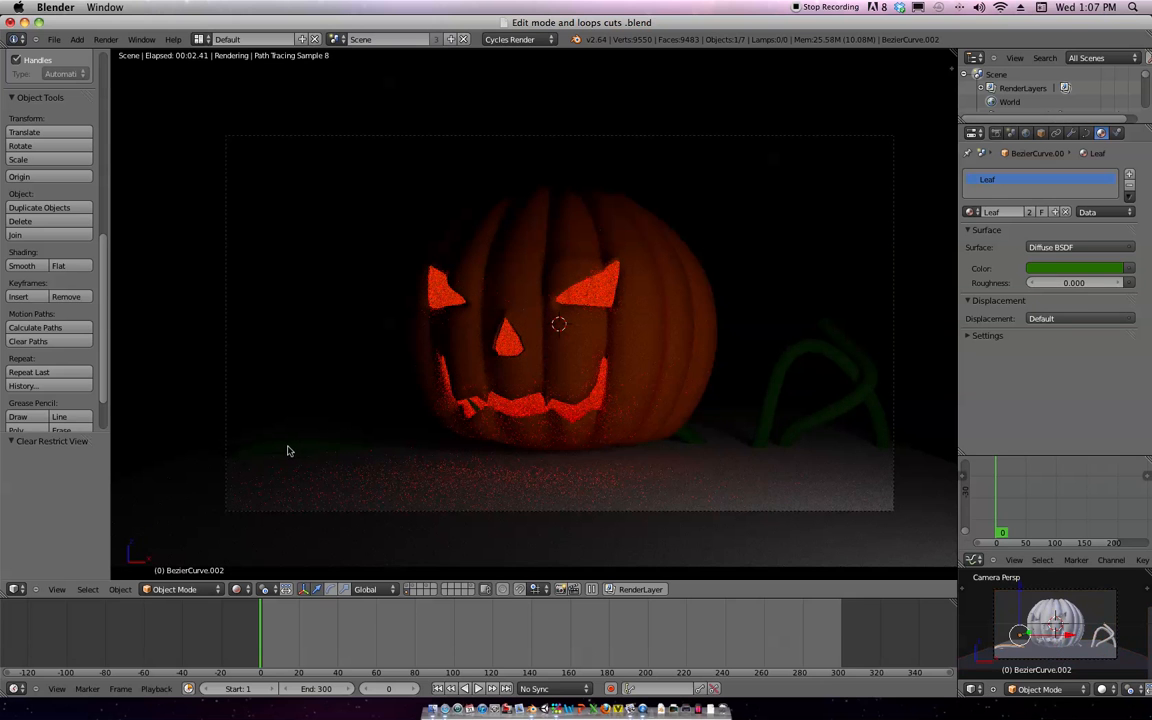
key(g)
key(z)
click(478, 525)
key(g)
key(z)
click(506, 483)
key(z)
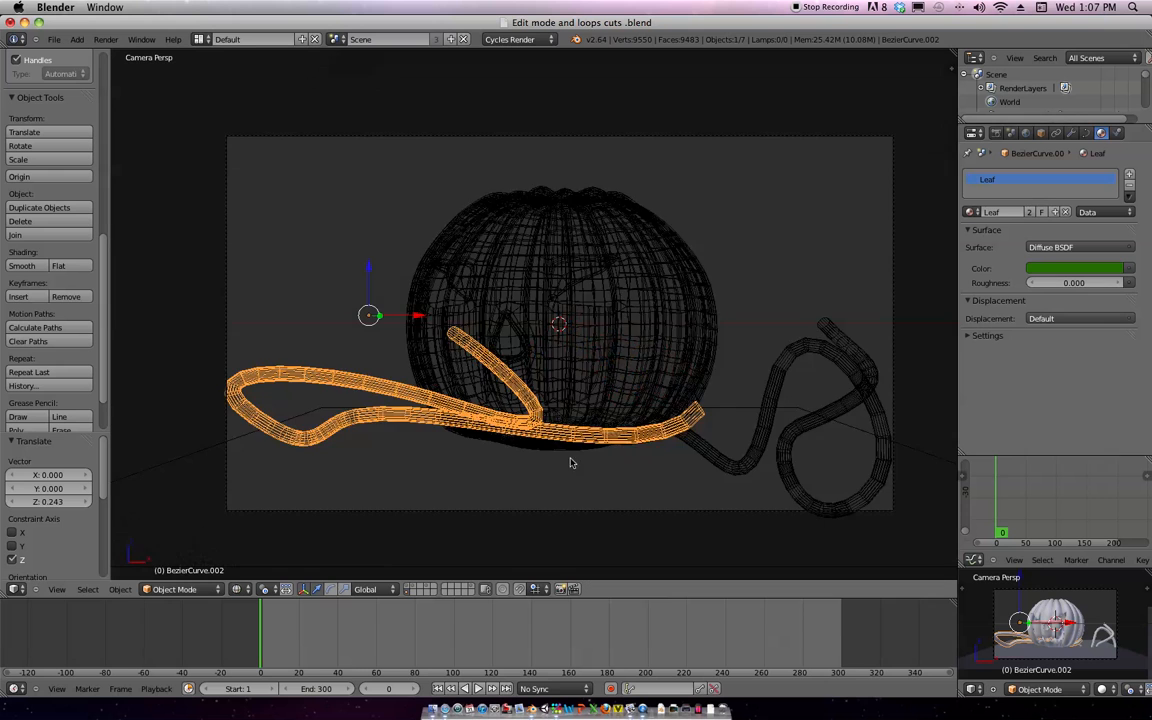
key(z)
Scale down the copied vine and move it so its end meets the base of the pumpkin's side
key(Tab)
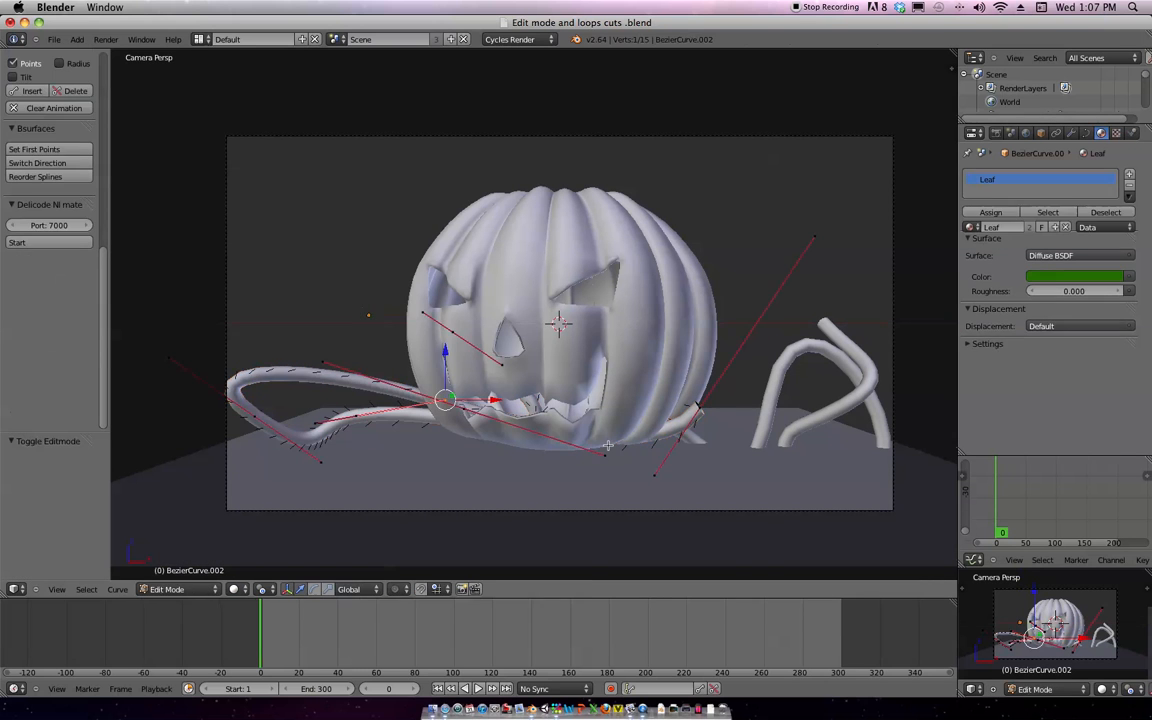
key(Tab)
key(s)
click(588, 400)
key(g)
click(504, 455)
key(g)
click(540, 471)
key(g)
click(548, 465)
Preview the vines and pumpkin in rendered shading, and return to solid shading
click(236, 589)
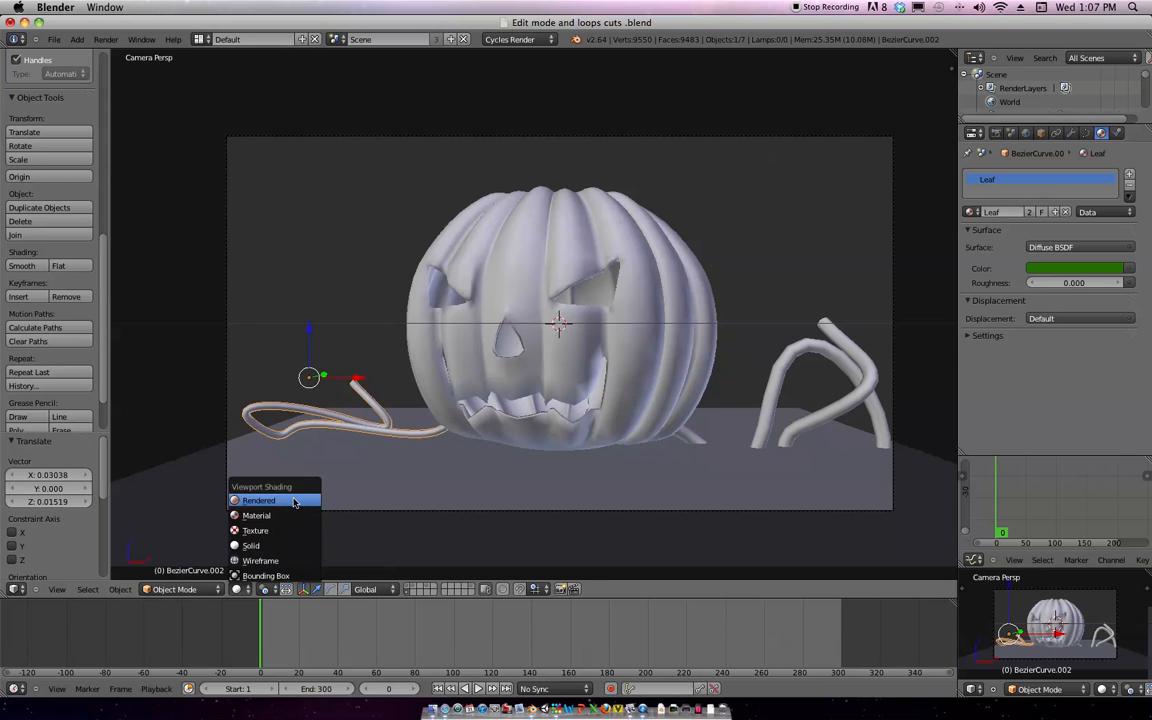
click(294, 502)
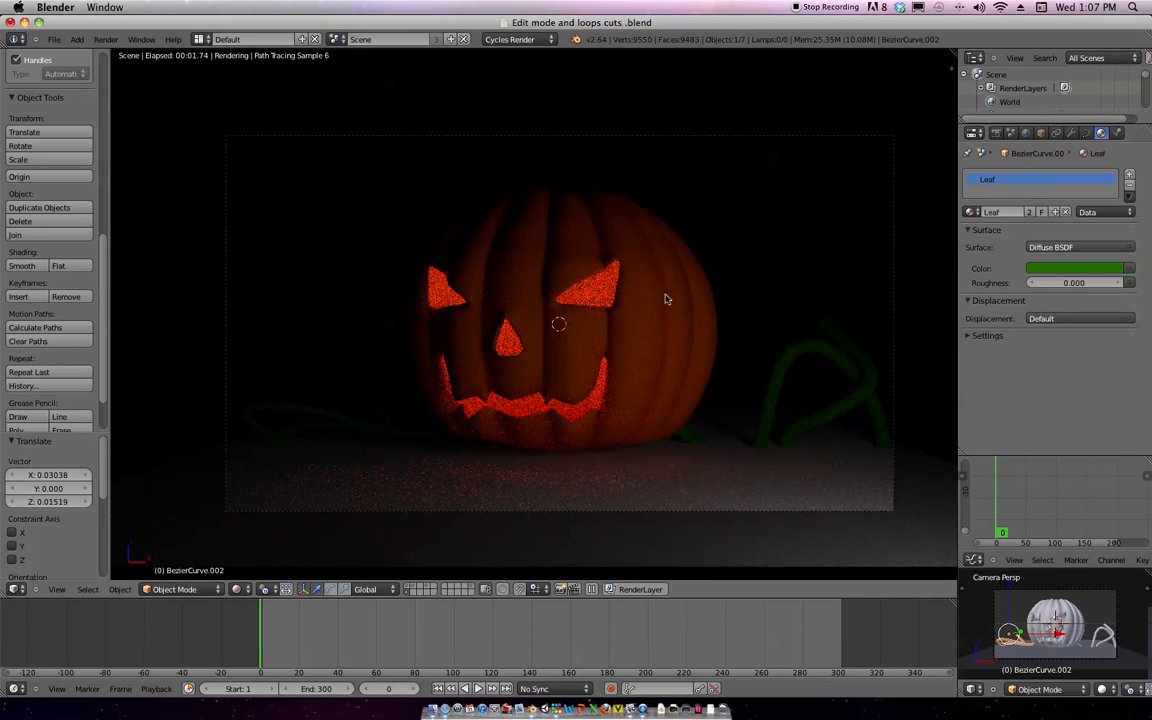
key(z)
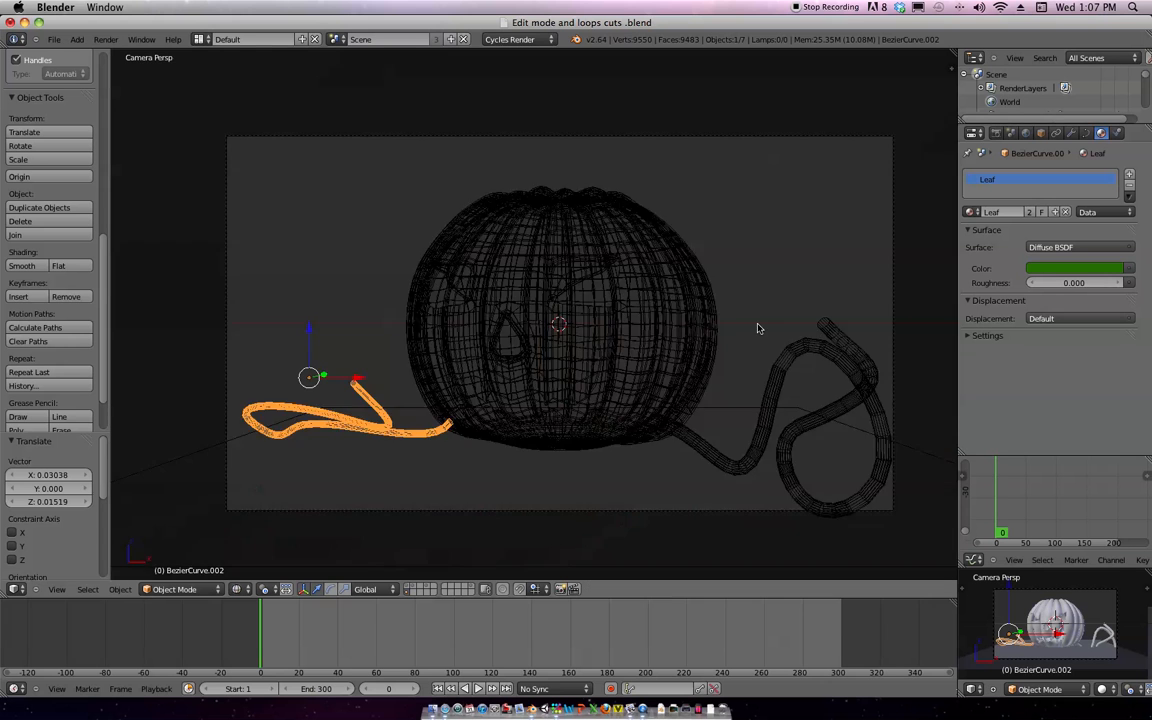
key(z)
Duplicate the emissive light plane, clear its rotation, rotate it 90 degrees about X, and move it near the pumpkin
middle_drag(746, 314, 363, 343)
right_click(388, 379)
key(shift+d)
click(789, 367)
middle_drag(789, 367, 730, 350)
key(alt+r)
text(rx90)
key(Return)
key(g)
click(864, 366)
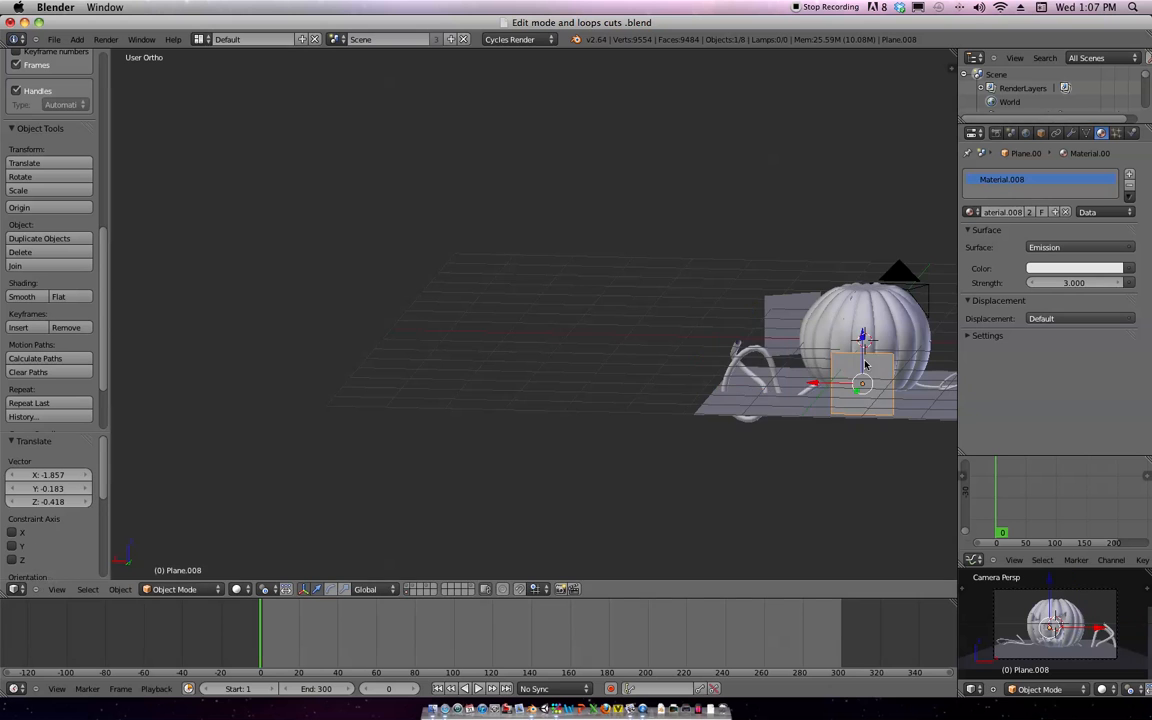
In the wireframe camera view, centre the duplicated emissive plane on the pumpkin and scale it up by about 2
key(KP_0)
key(z)
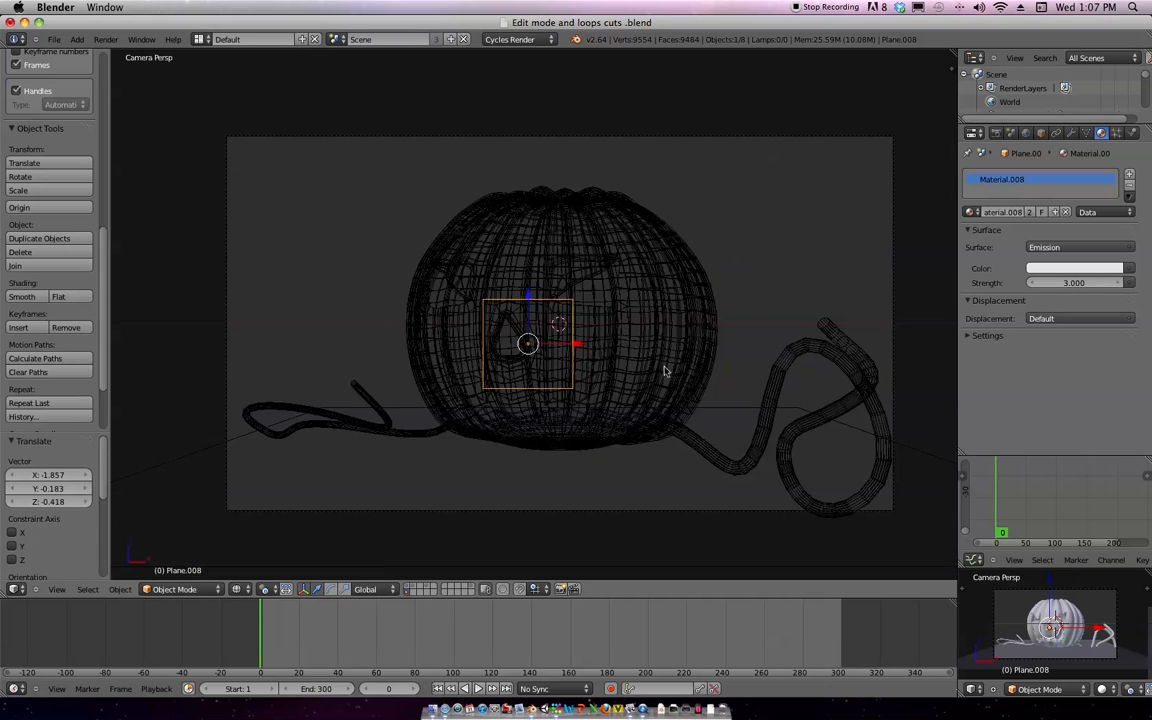
key(g)
click(656, 368)
key(s)
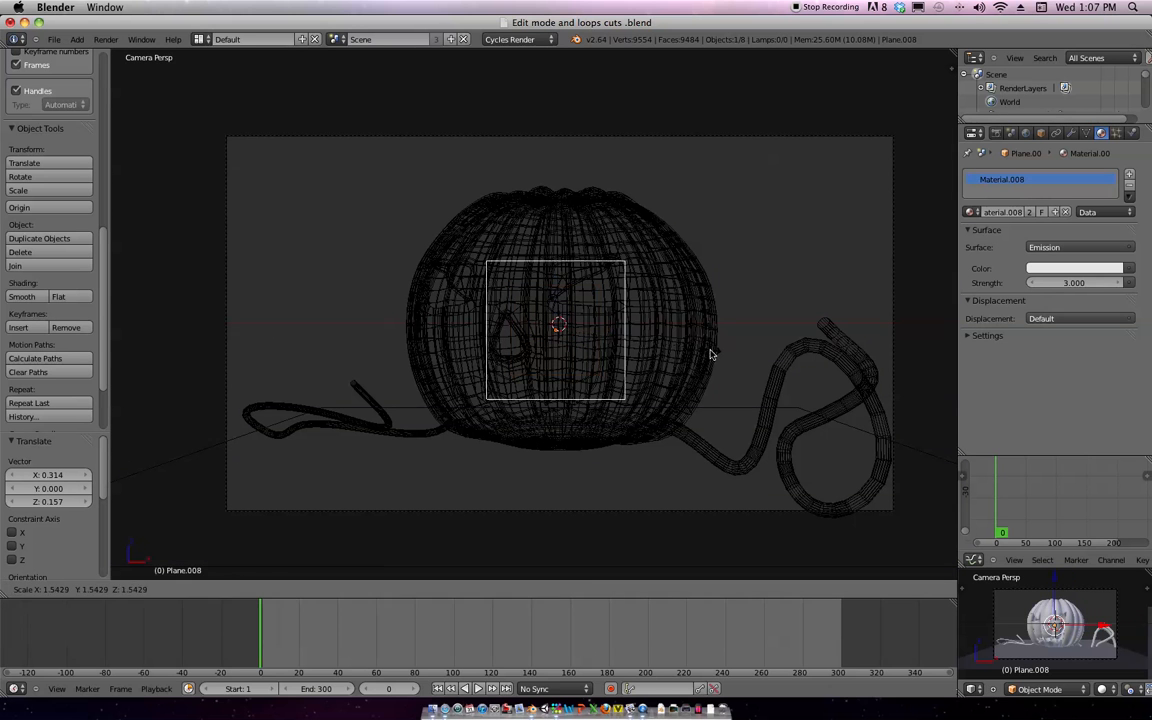
click(755, 345)
scroll(728, 342, down, 1)
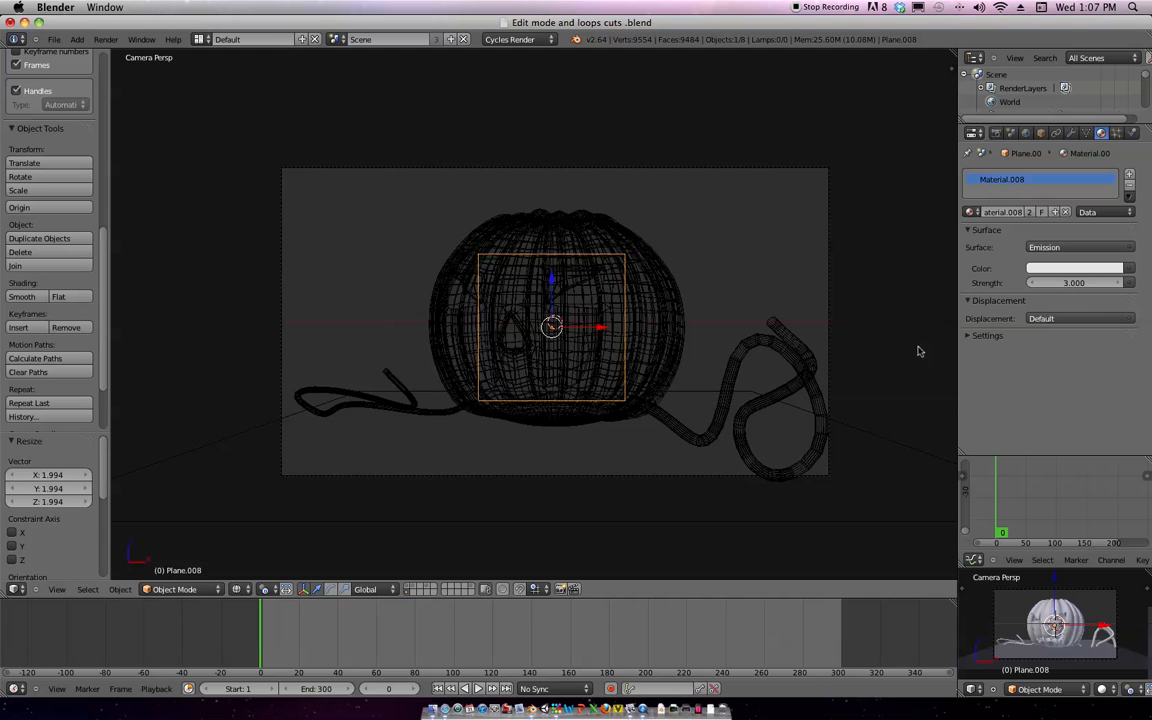
Preview the pumpkin lighting in rendered shading through the camera, and return to wireframe
key(z)
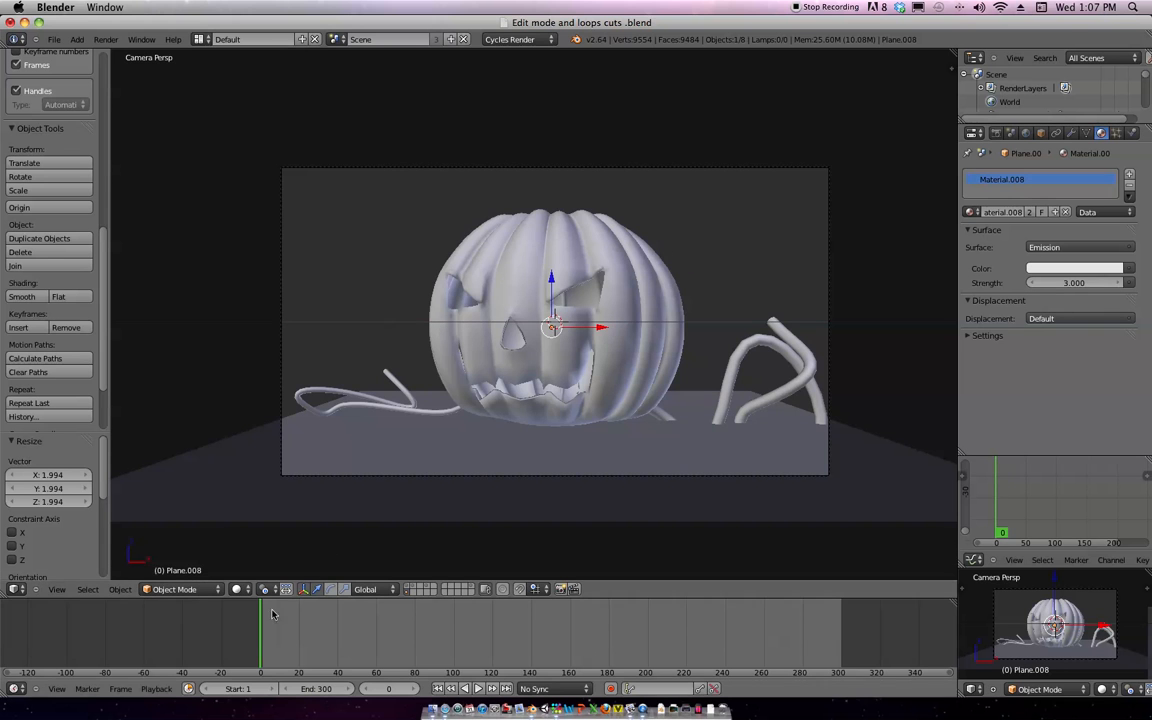
click(236, 589)
click(252, 490)
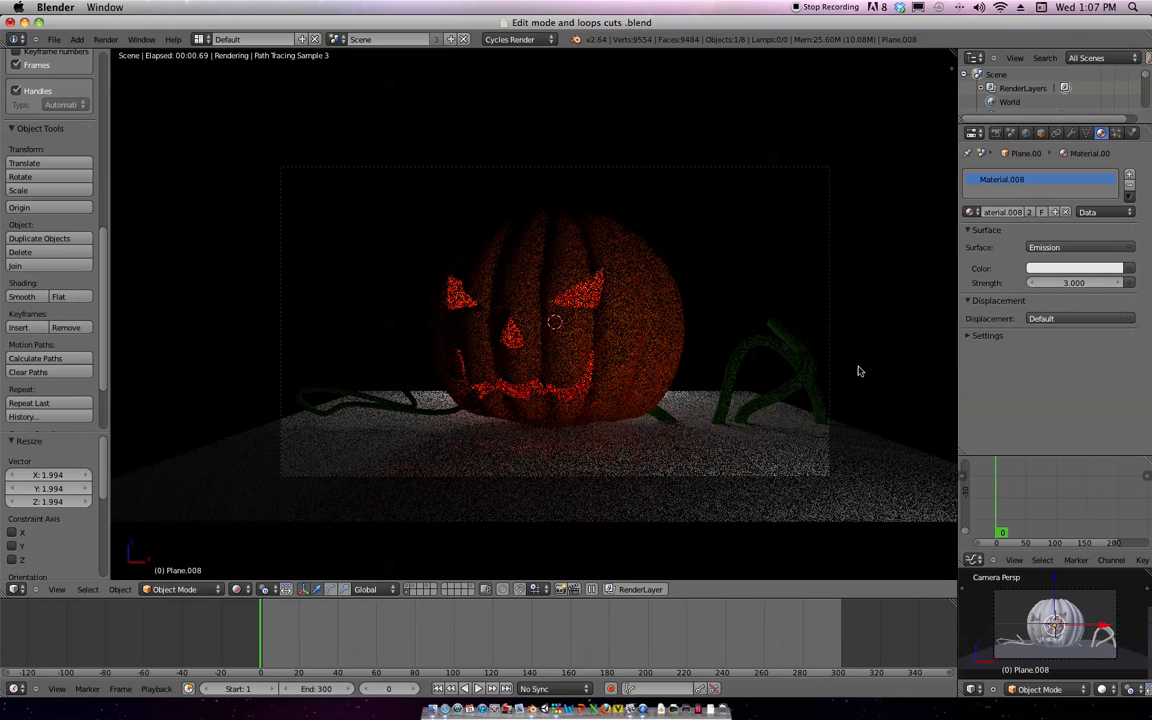
right_click(390, 411)
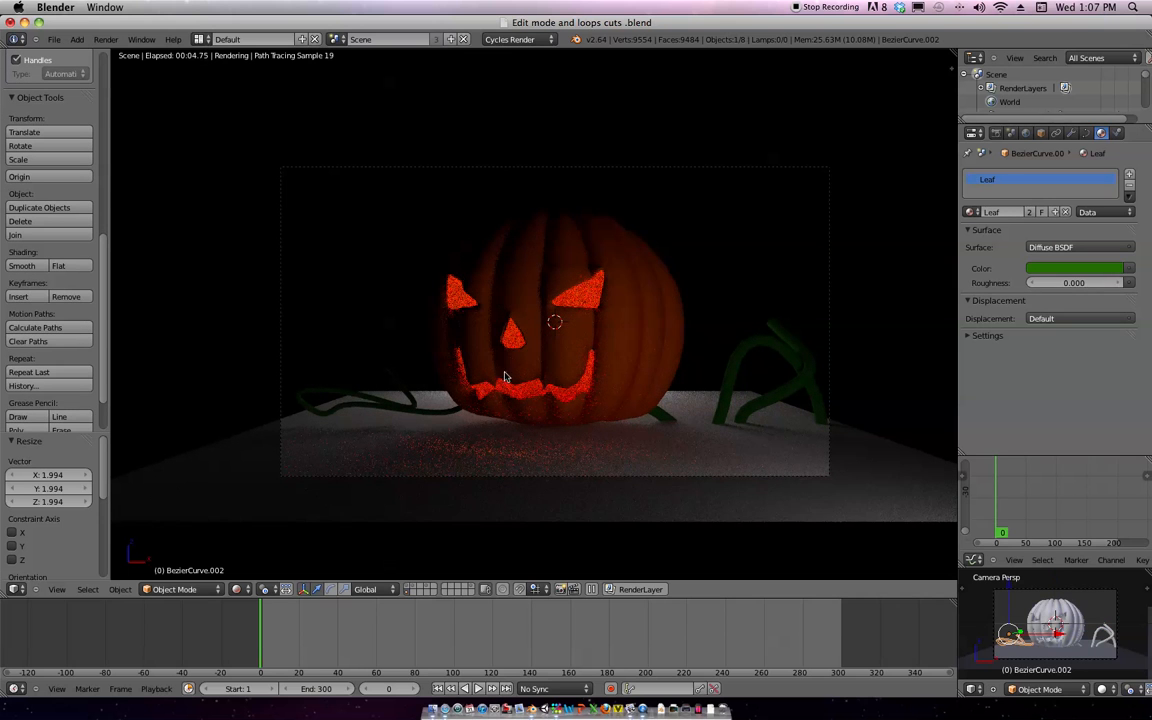
key(z)
Hide the pumpkin and raise the large emissive plane about 2.5 units along the Z axis
right_click(559, 331)
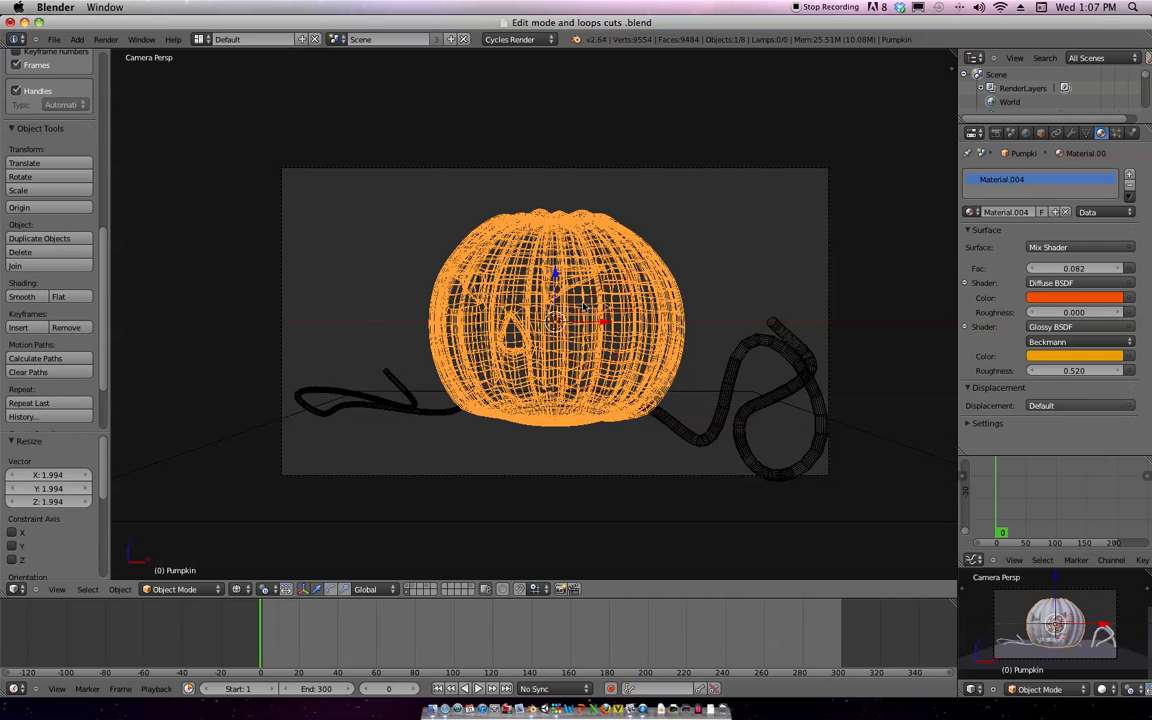
key(h)
right_click(630, 329)
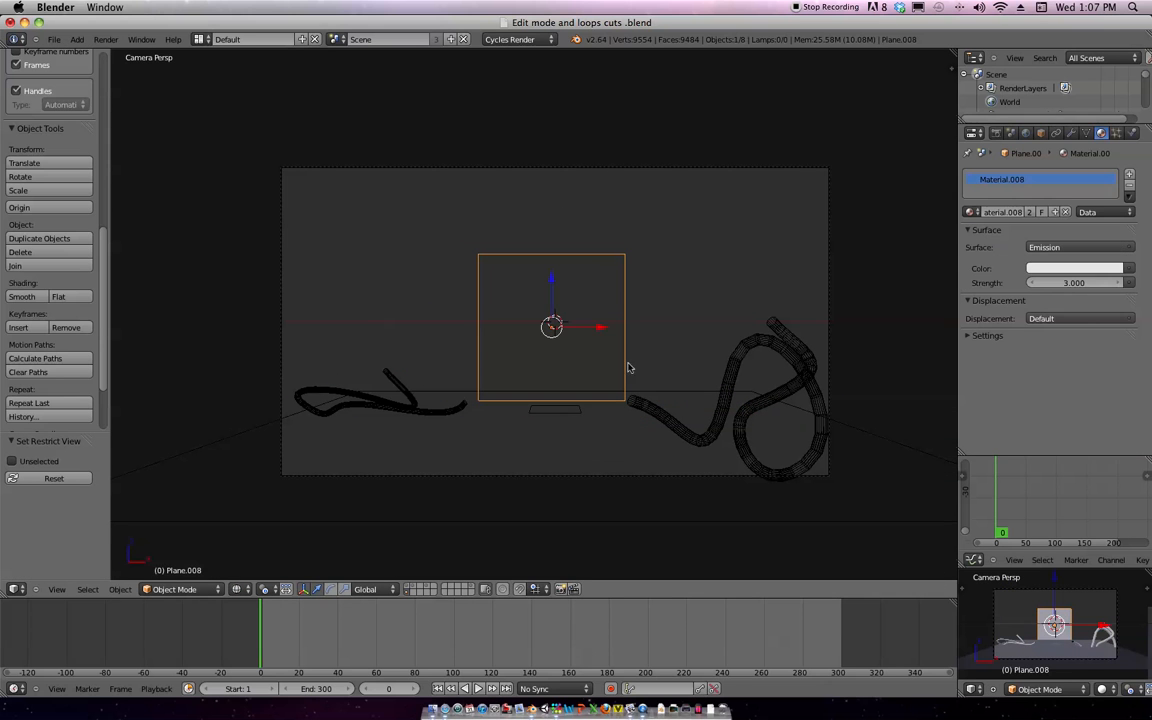
key(g)
key(z)
click(653, 290)
Tilt the raised emissive plane about the X axis in solid shading, and unhide the pumpkin
key(r)
key(x)
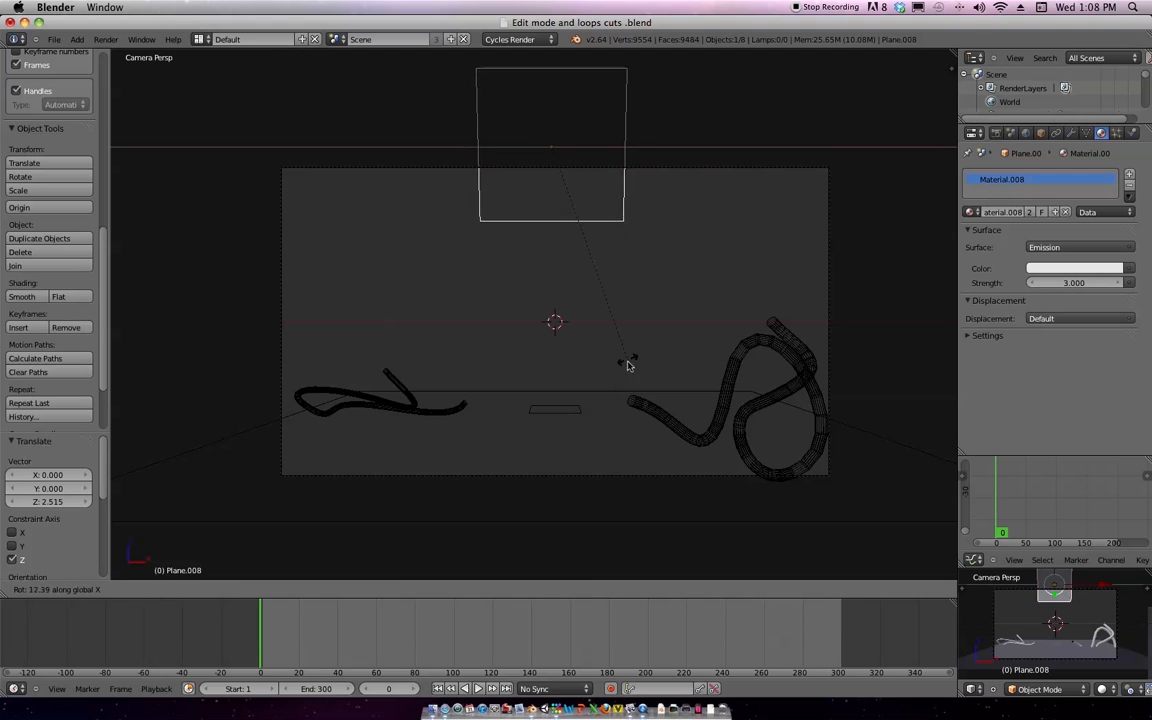
click(650, 391)
key(shift+z)
key(r)
key(x)
click(604, 430)
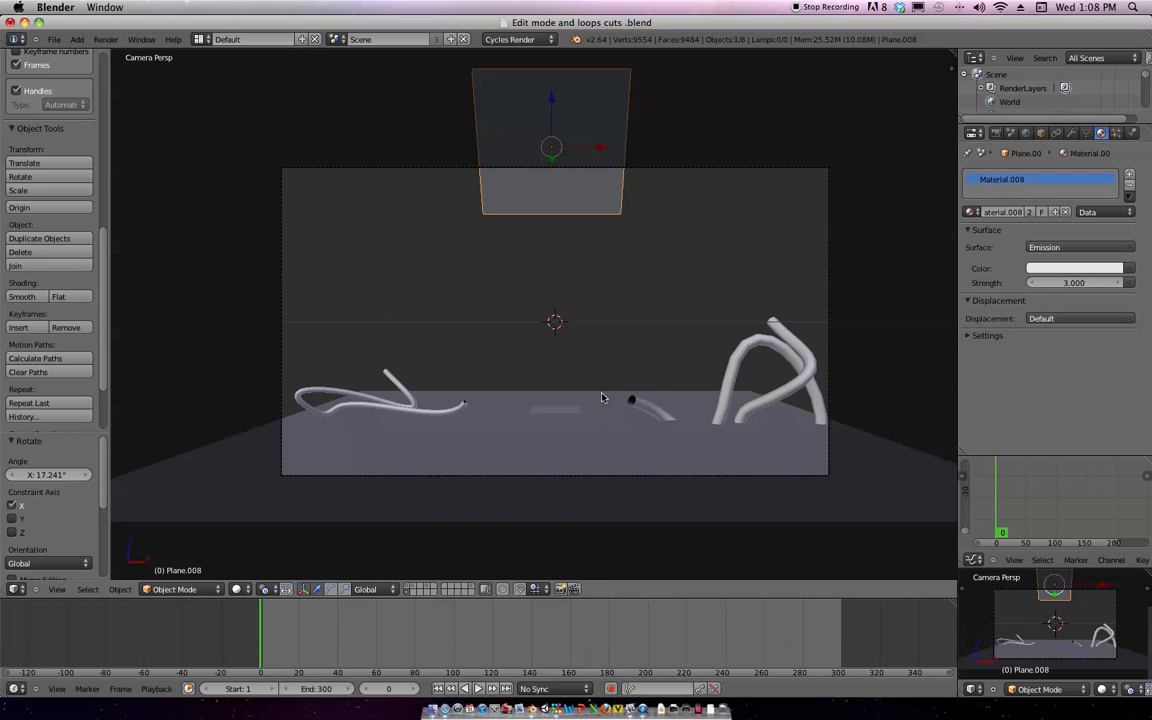
key(alt+h)
Raise the emissive plane about 0.94 more along Z, out of the camera frame, and scale it by about 2.09 along X
right_click(605, 198)
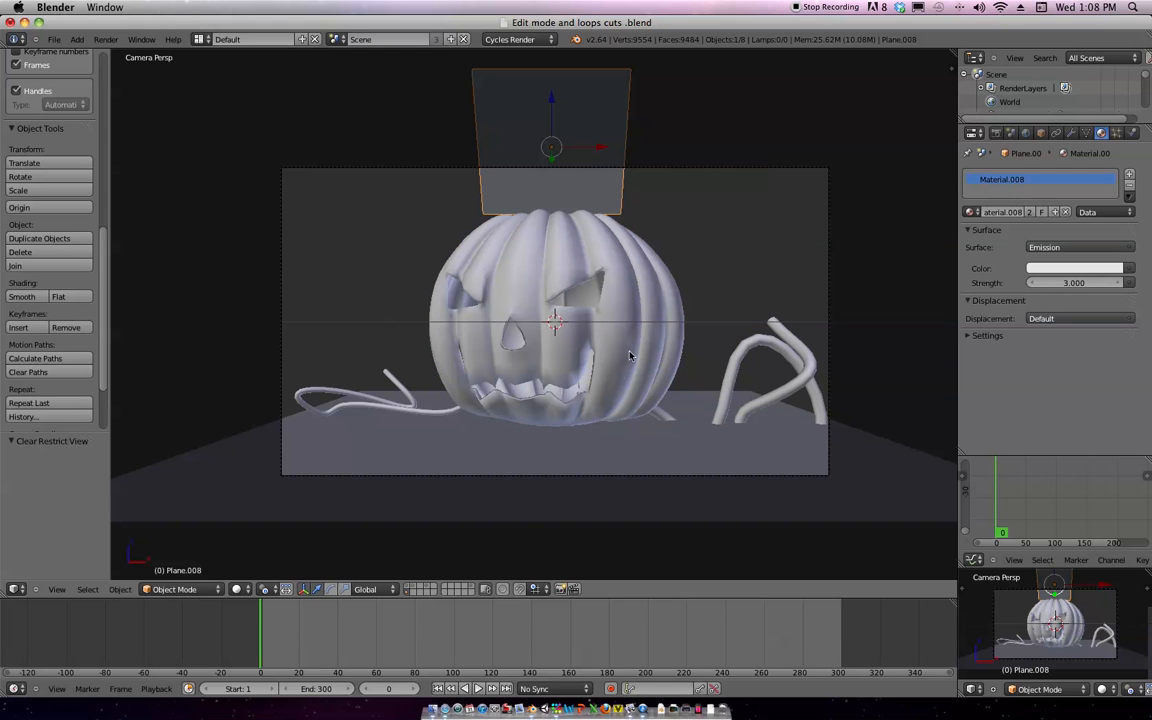
key(g)
key(z)
click(570, 281)
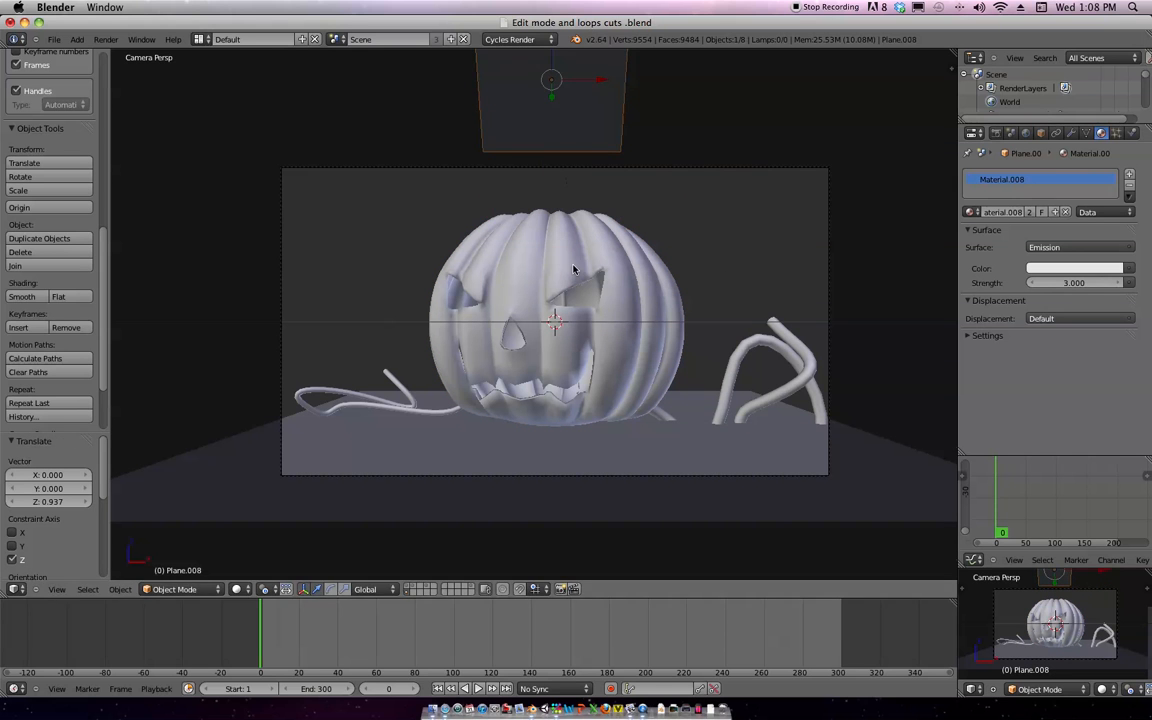
key(s)
key(x)
click(892, 249)
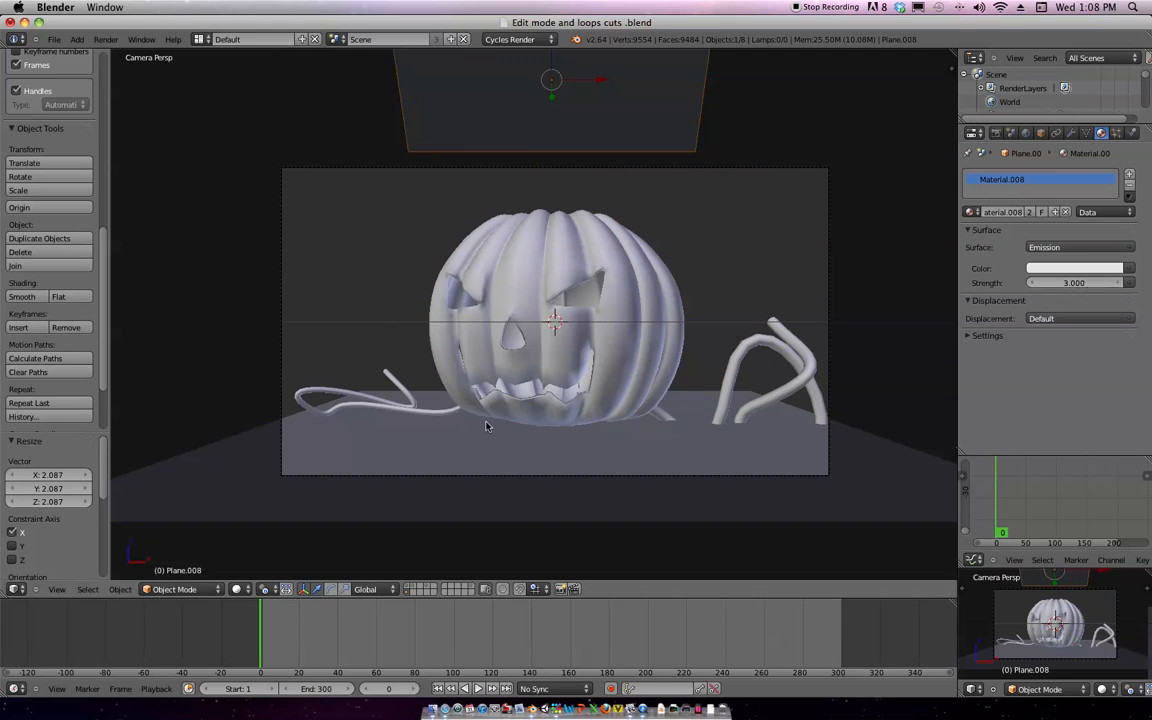
Preview the overhead lighting in rendered shading with a closer camera view, and return to solid shading
click(237, 589)
click(265, 501)
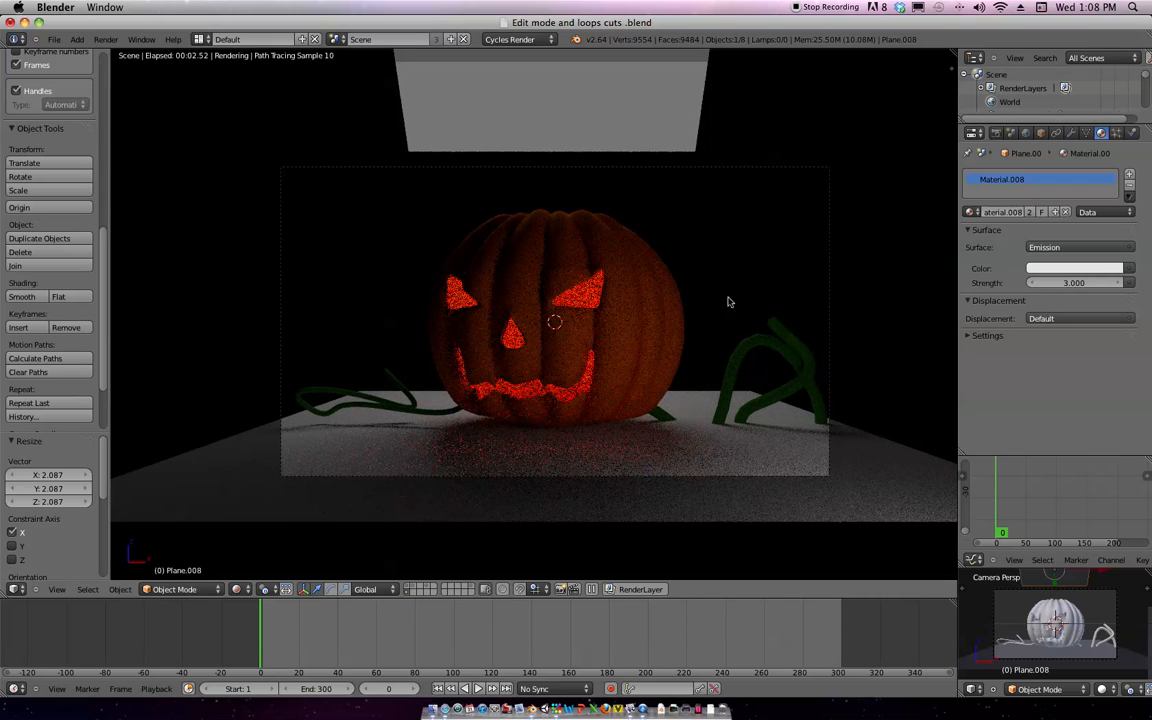
scroll(660, 415, up, 2)
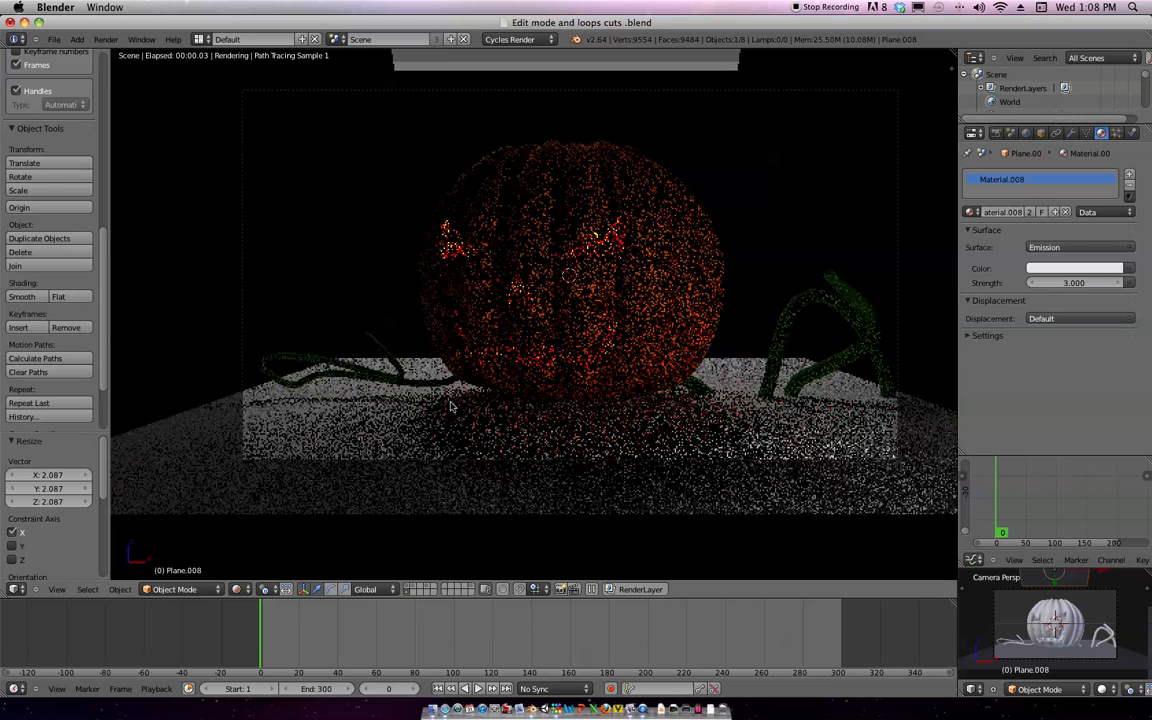
key(shift+z)
Edit the thin vine's curve, moving its control points and handles so its lower strand runs along the ground
right_click(422, 395)
key(Tab)
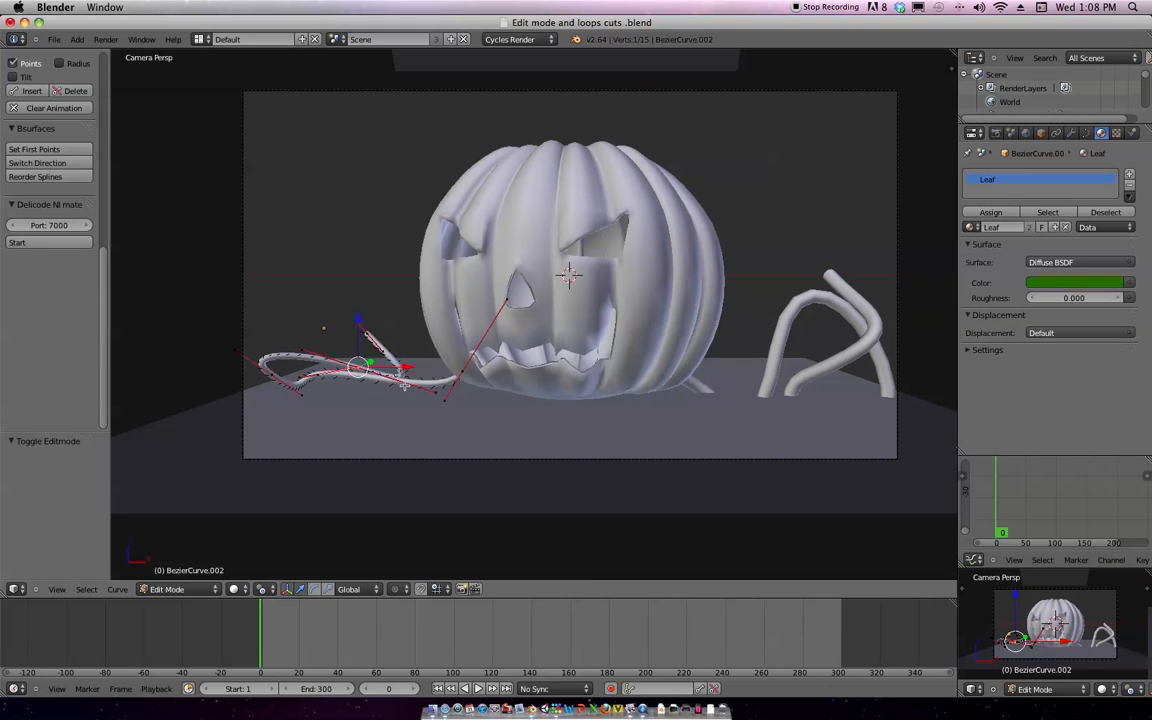
key(g)
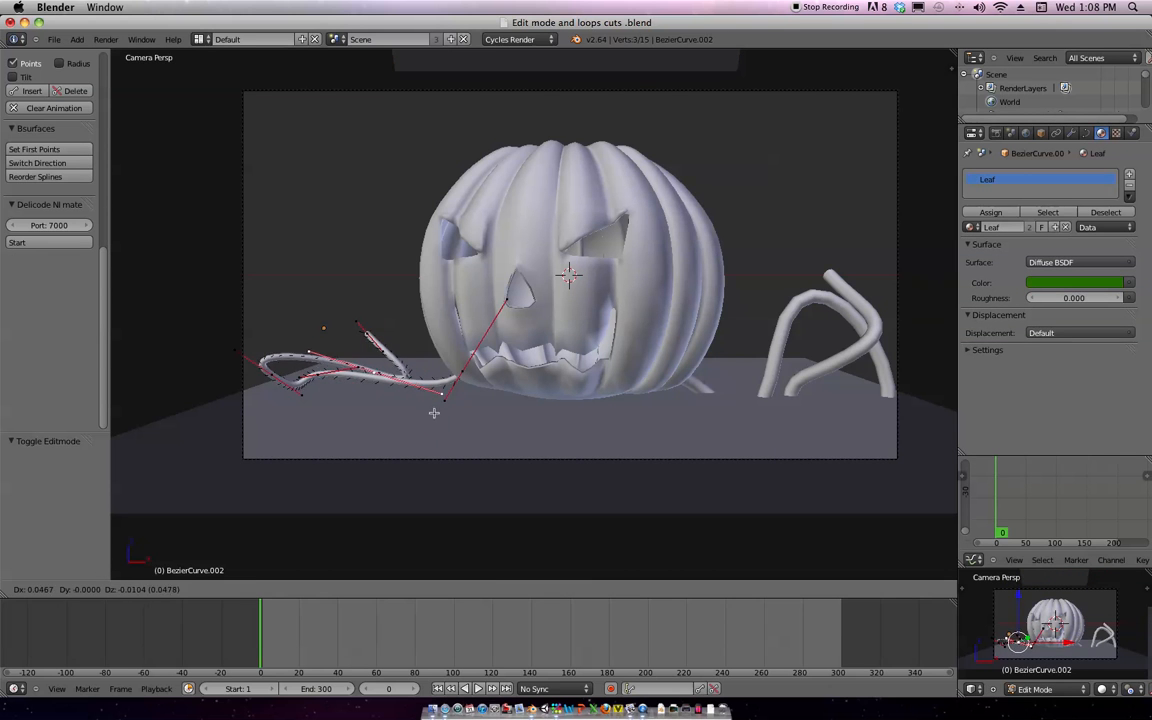
click(372, 405)
key(g)
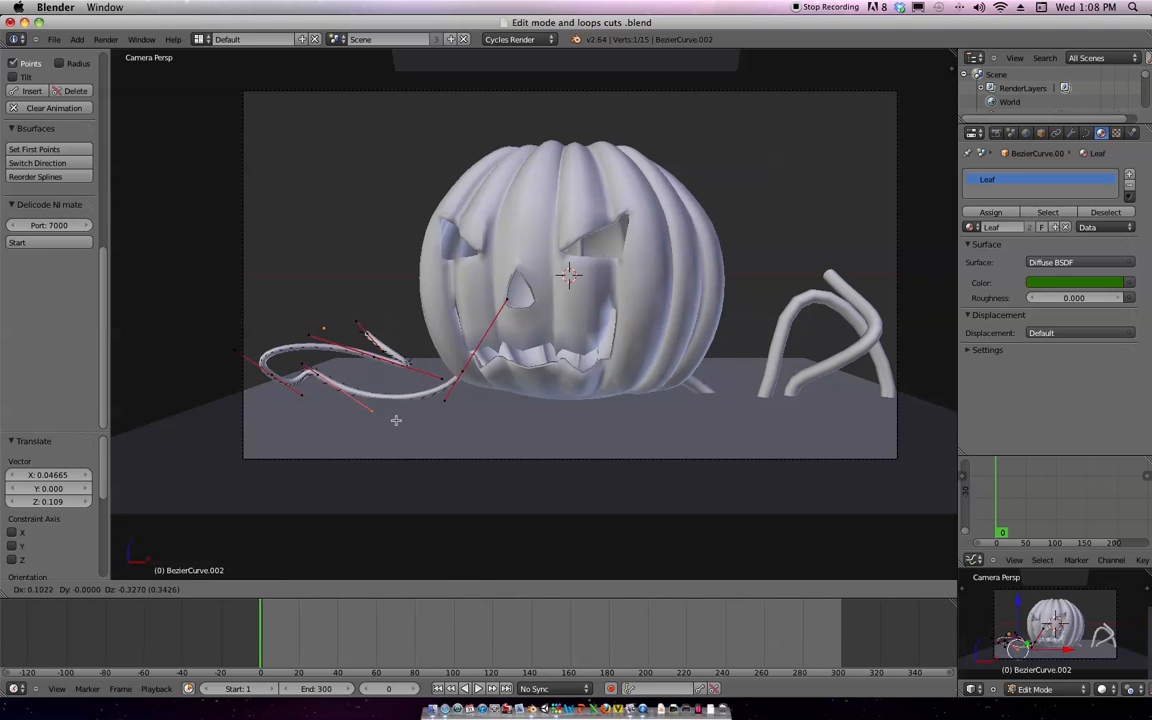
click(340, 390)
key(g)
click(323, 391)
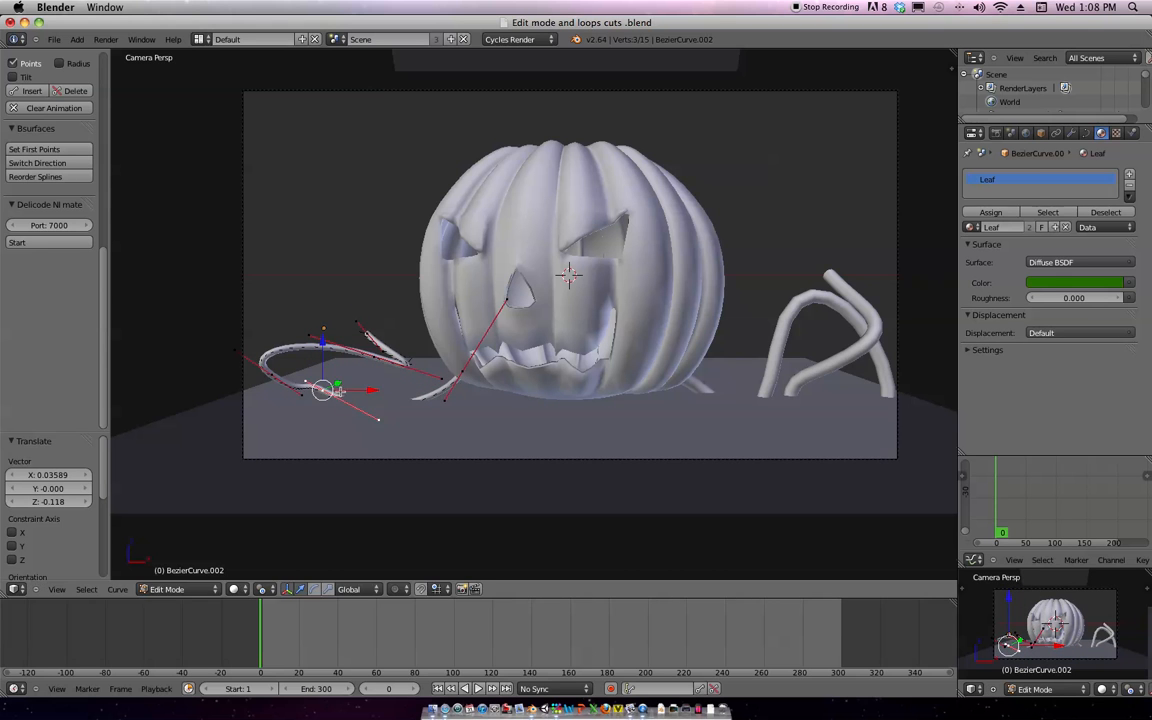
key(g)
click(370, 398)
key(g)
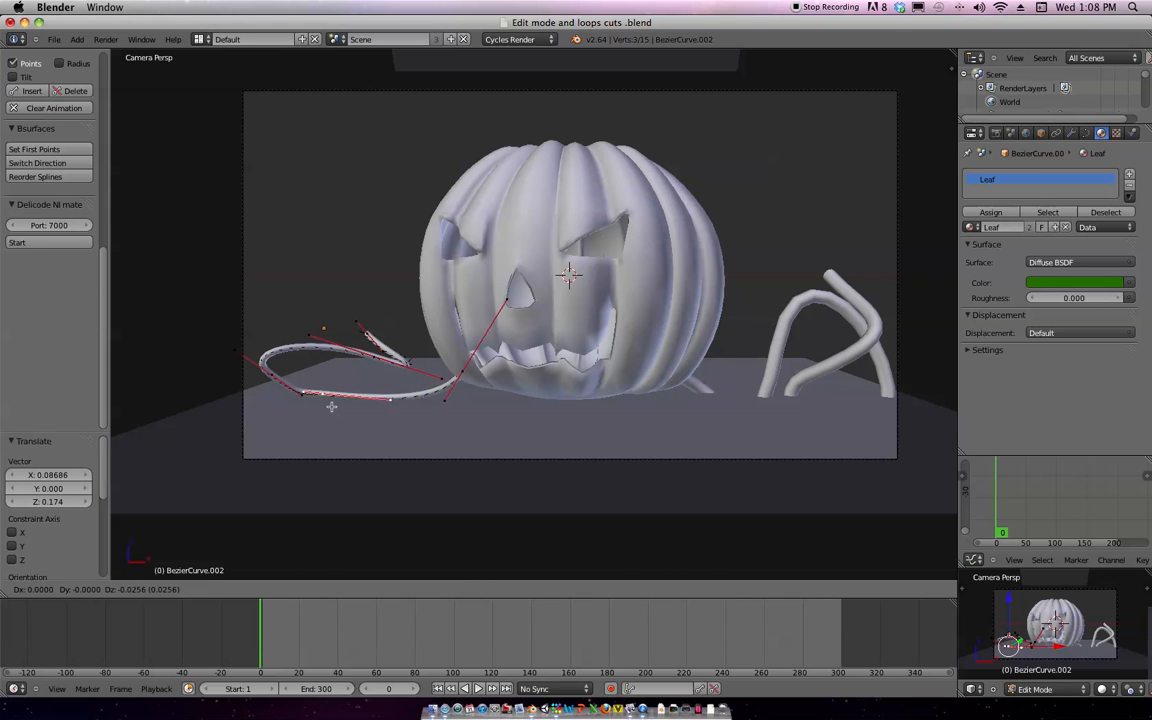
click(335, 403)
Fine-tune the handle and control point at the thin vine's lower outer bend
right_click(307, 401)
key(g)
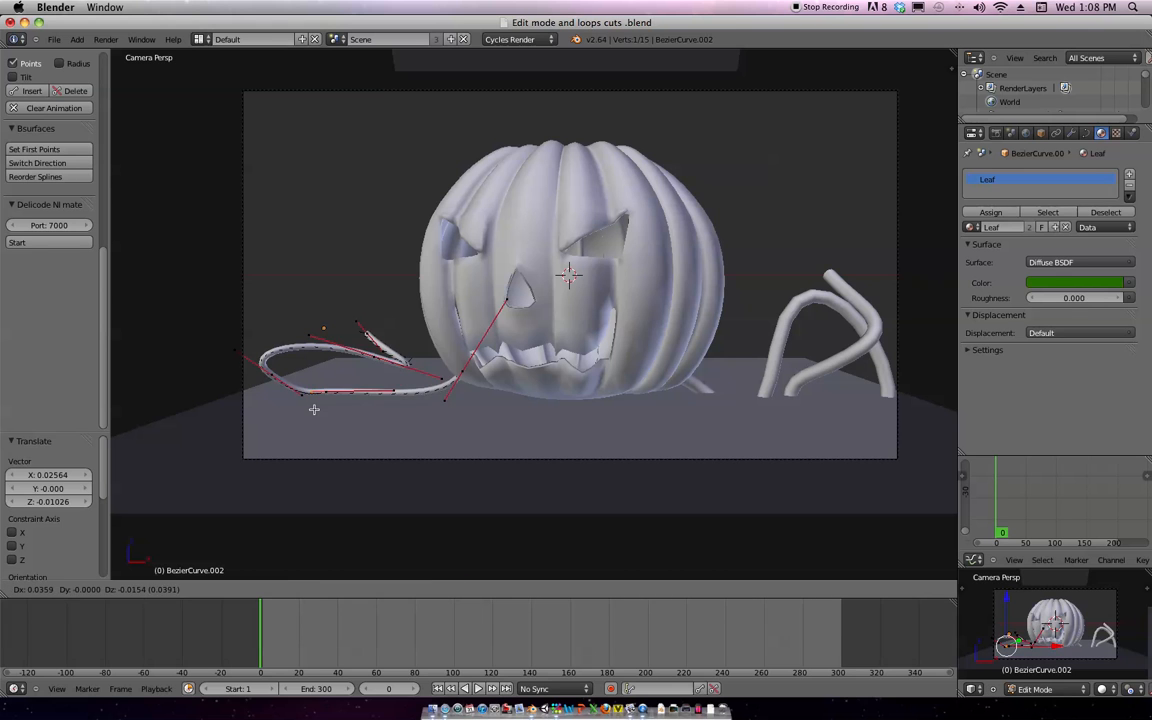
click(304, 410)
key(g)
click(301, 393)
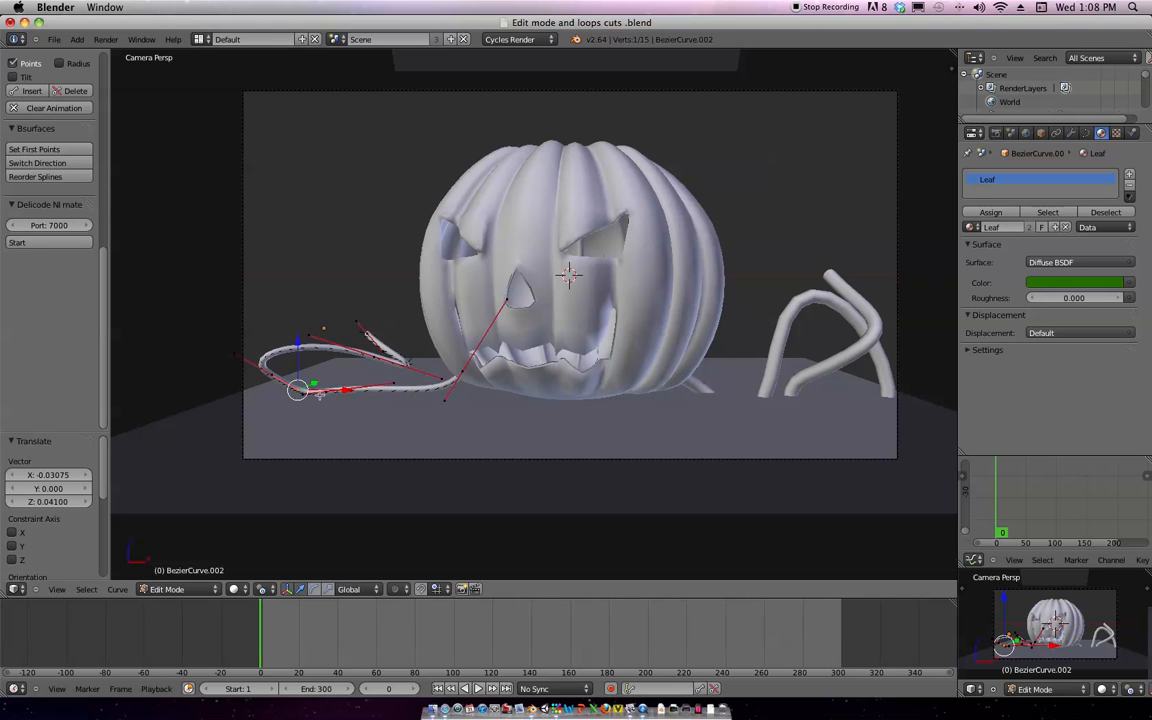
right_click(325, 395)
key(g)
click(333, 403)
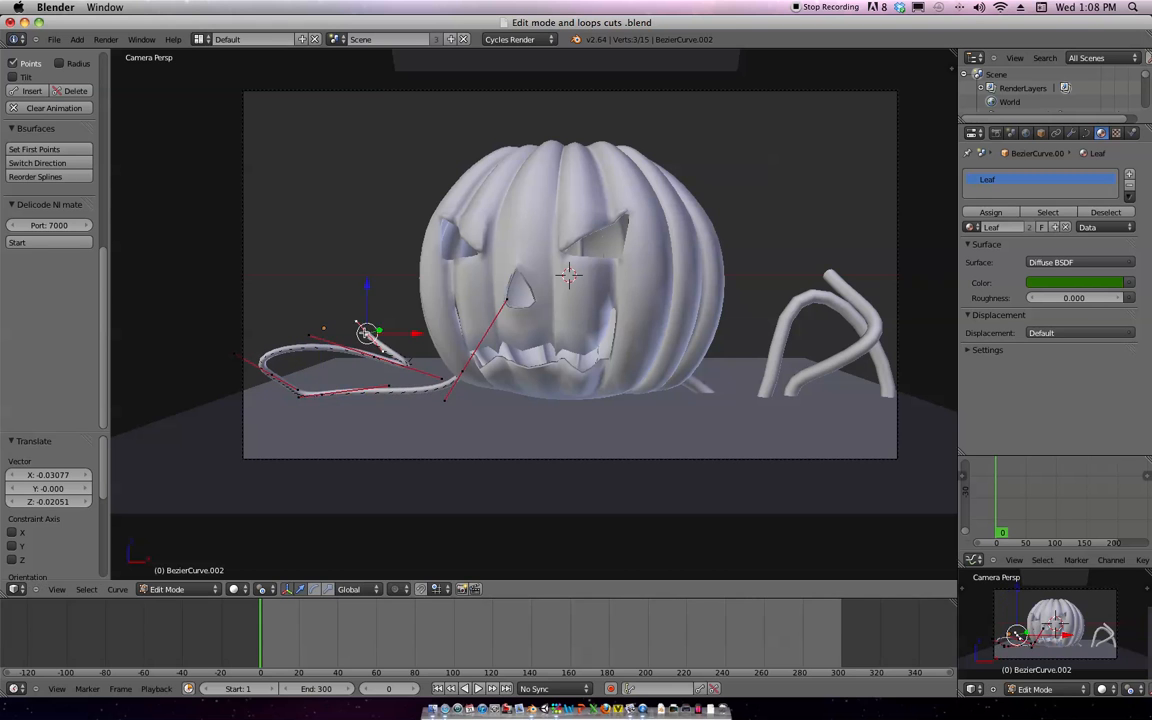
Raise the thin vine's free tip about 0.62 along Z and about 0.22 outward along X, and finish editing the curve
key(g)
click(343, 256)
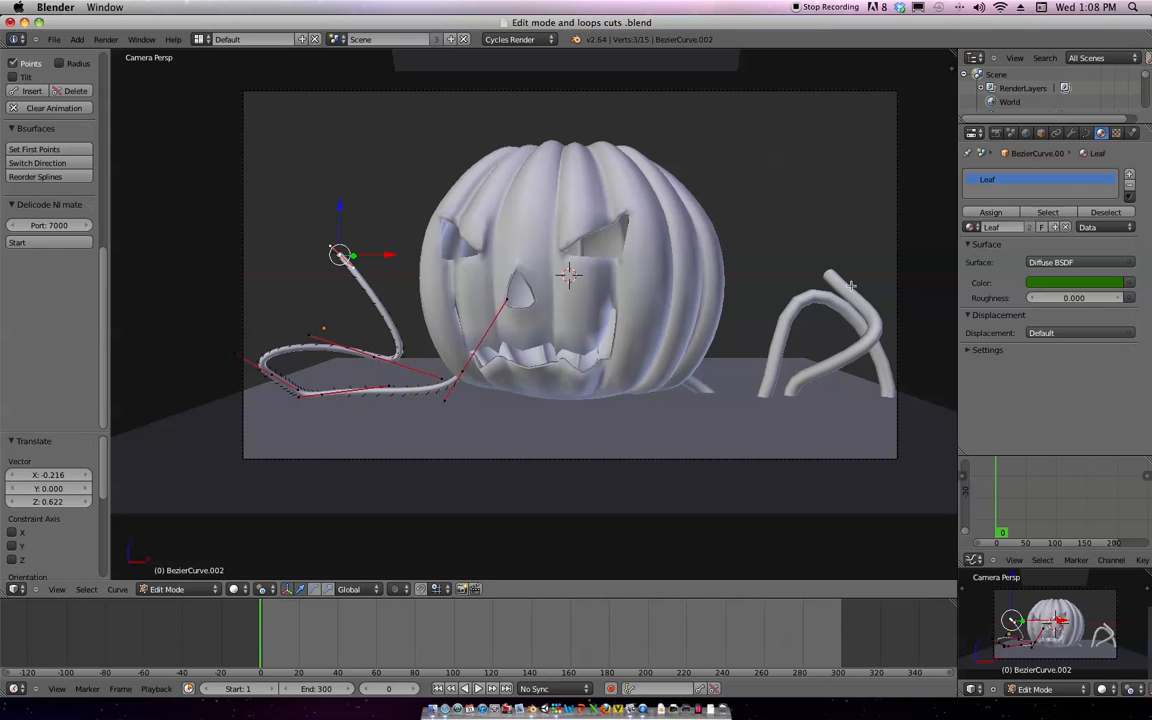
key(Tab)
Duplicate the thin vine, place the copy beside the original, and rotate it about the Z axis
middle_drag(677, 367, 591, 448)
key(shift+d)
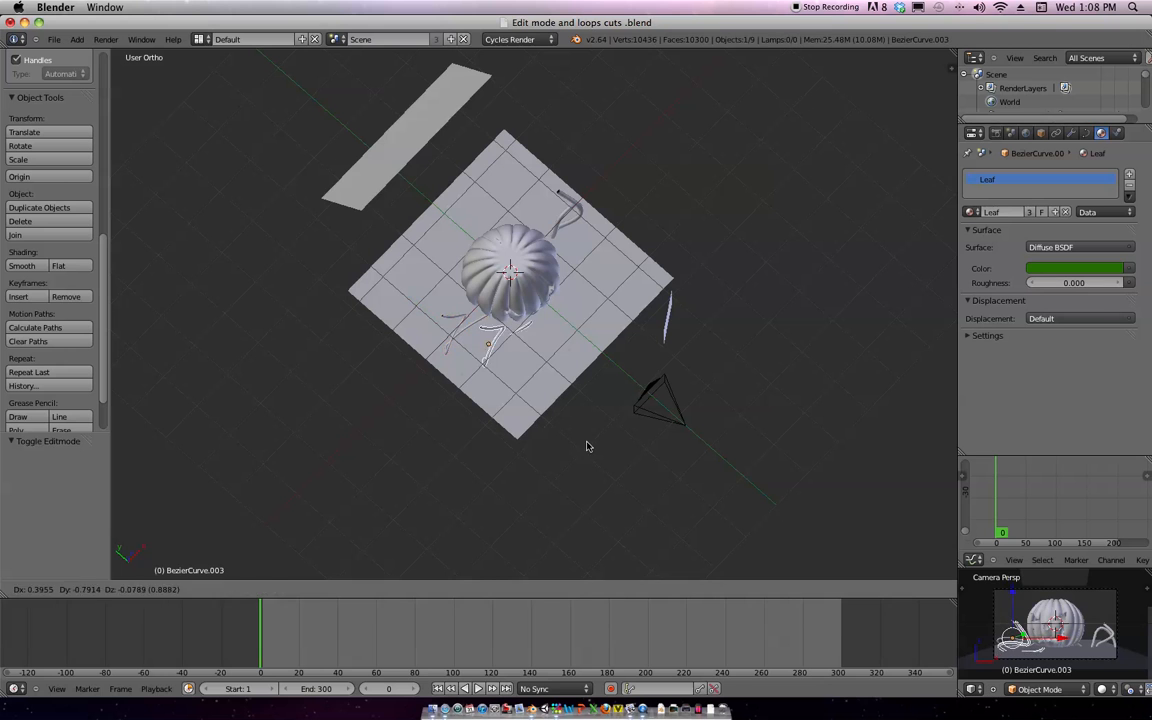
click(589, 465)
key(r)
key(z)
click(612, 408)
Adjust the copied vine's height along Z and shift it in the camera view so it meets the pumpkin's base
middle_drag(609, 404, 612, 391)
key(KP_0)
key(g)
key(z)
click(585, 420)
key(g)
click(594, 417)
Edit the copied vine's curve and reposition the handle at its free tip
key(Tab)
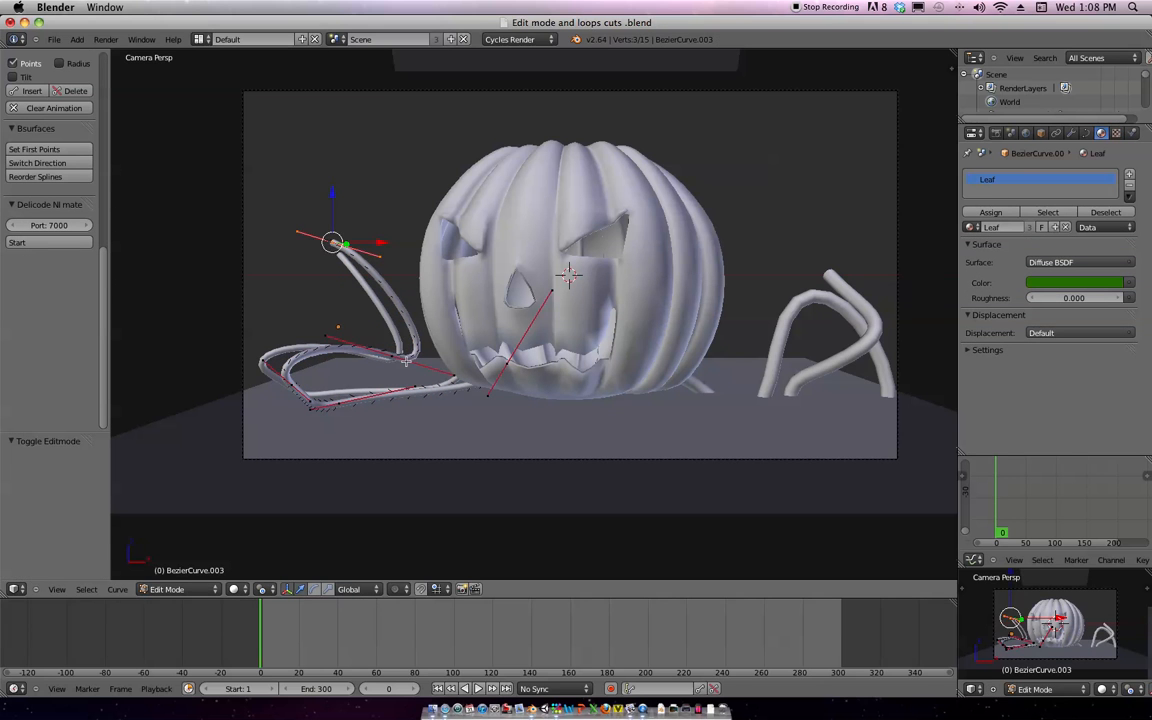
key(g)
click(411, 362)
right_click(380, 256)
key(g)
click(286, 318)
Move the copied vine's free tip and its handle down to the ground in front of the pumpkin's base
right_click(336, 243)
key(g)
click(456, 364)
right_click(474, 342)
key(g)
click(467, 431)
right_click(429, 358)
key(g)
click(455, 431)
Reshape the copied vine's two outer bends, straightening the lower bend's handles vertically and adjusting the upper bend's handle
right_click(289, 305)
key(g)
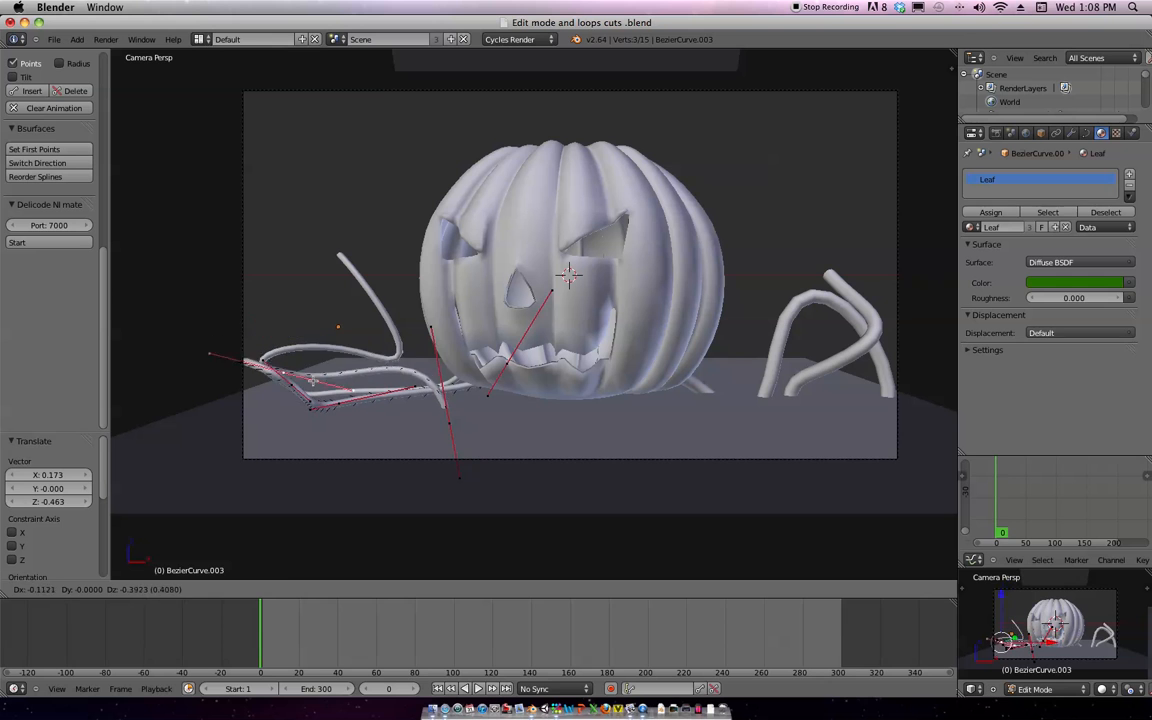
click(291, 385)
right_click(286, 411)
key(g)
click(284, 372)
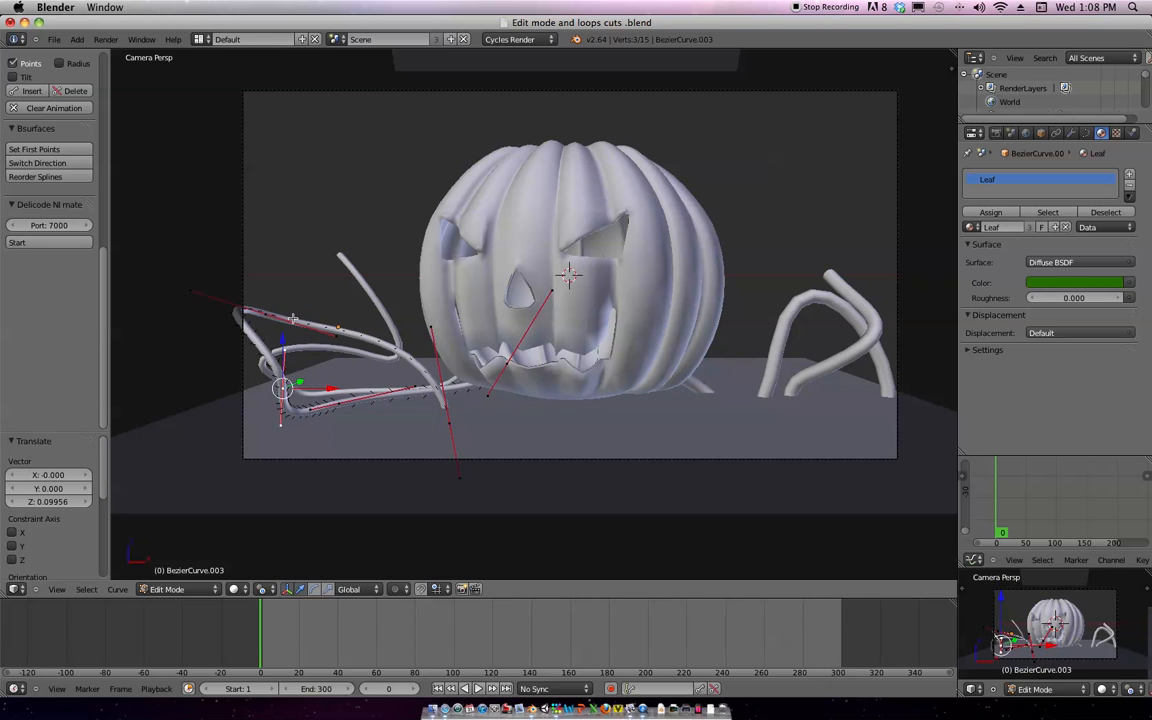
right_click(288, 312)
key(g)
click(293, 294)
Reangle the copied vine's tip and move it up beside the first vine's raised end, then leave curve editing
right_click(449, 418)
key(g)
click(479, 385)
key(g)
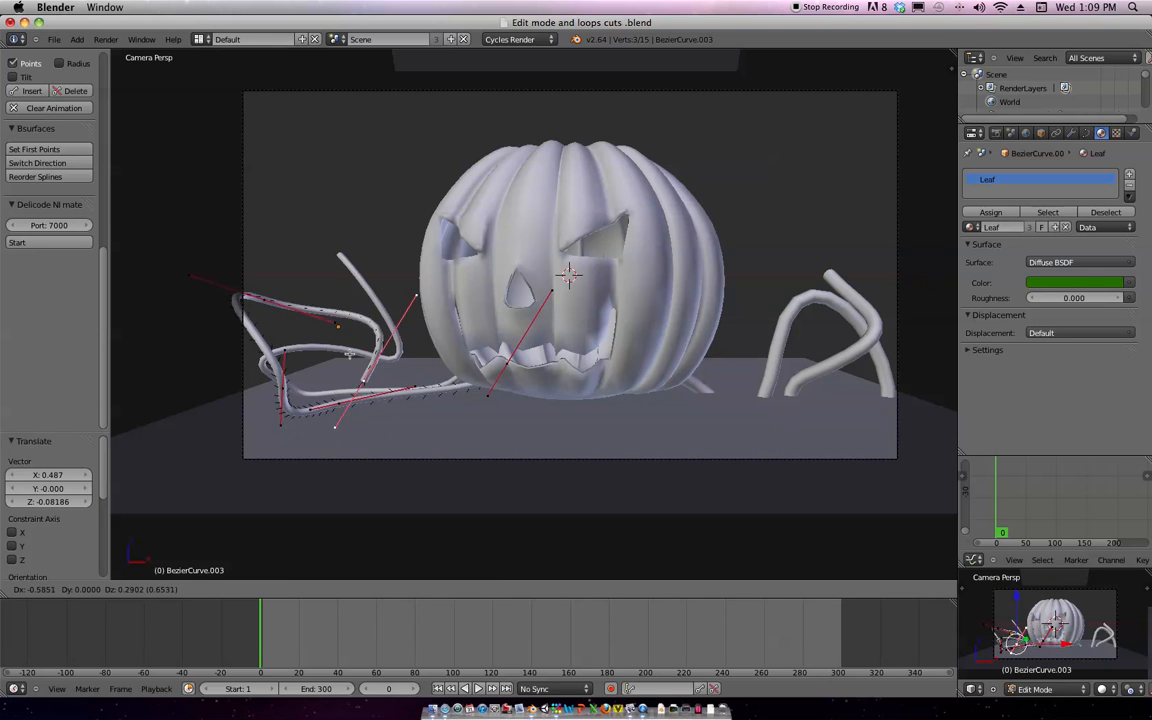
click(344, 361)
key(Tab)
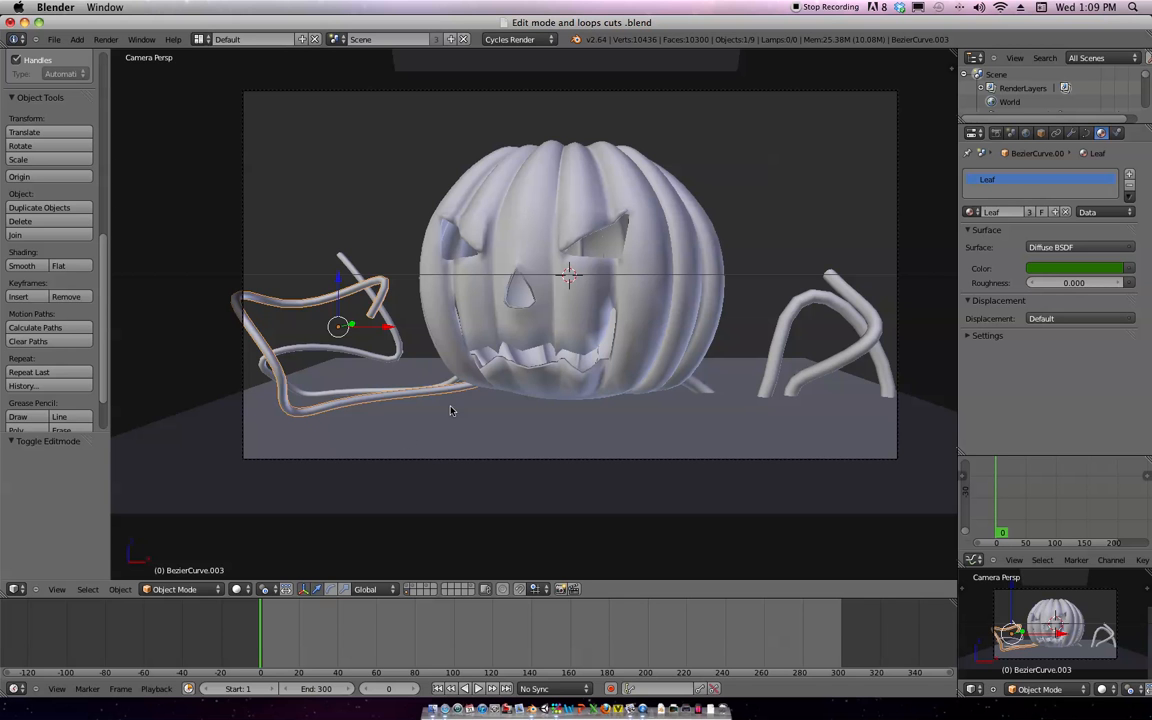
Preview the pumpkin and all three vines in rendered shading through the camera
click(236, 589)
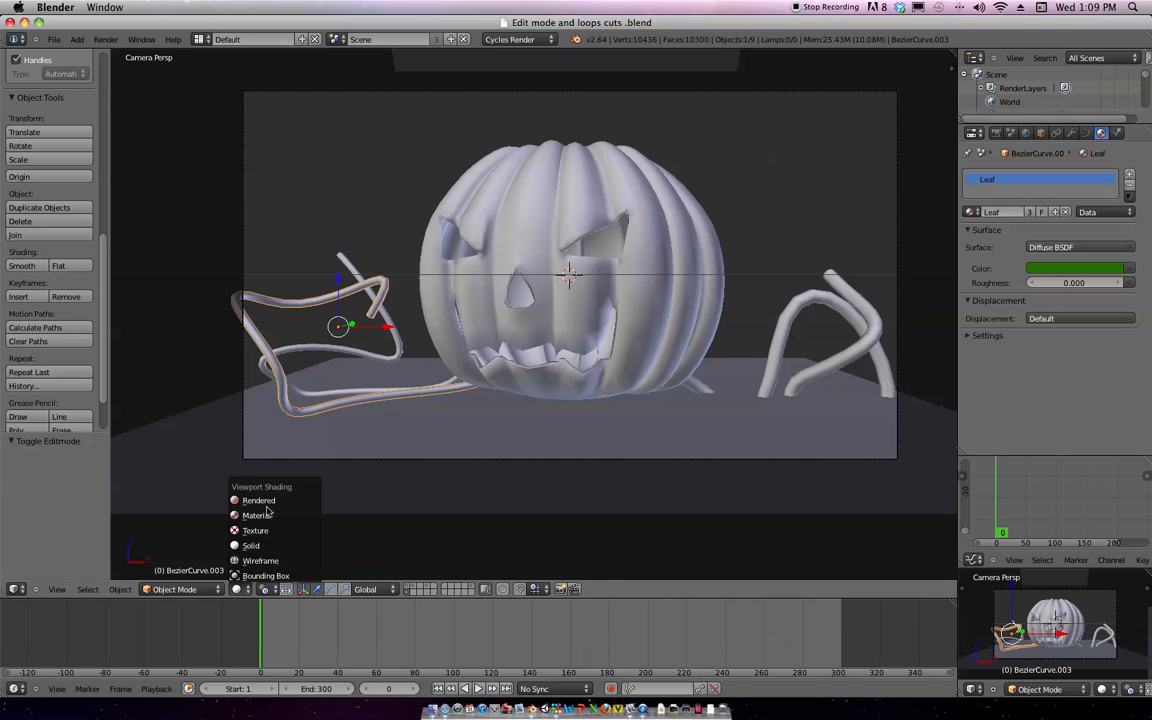
click(255, 494)
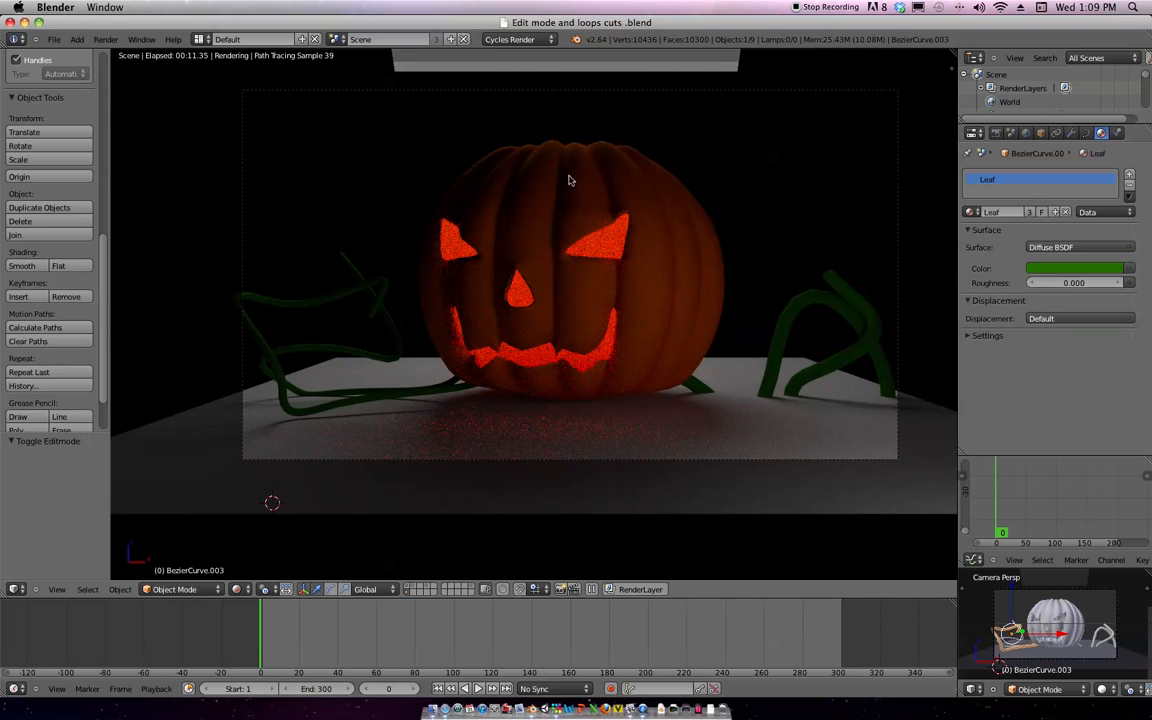
key(Tab)
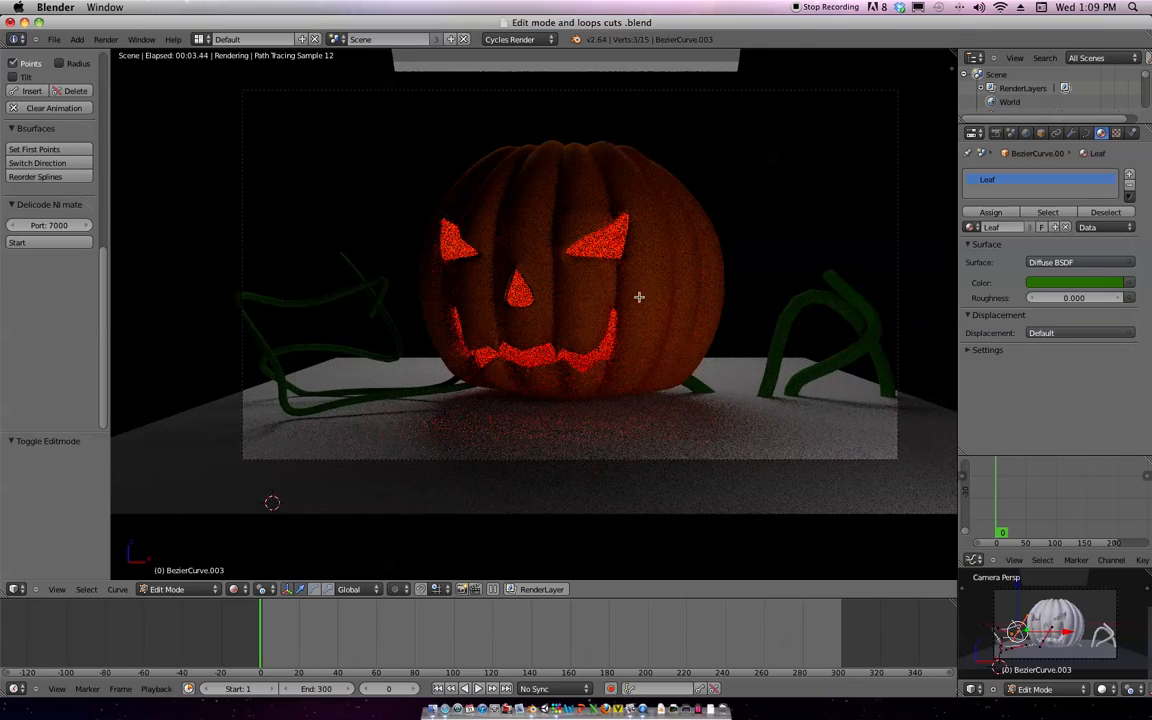
key(Tab)
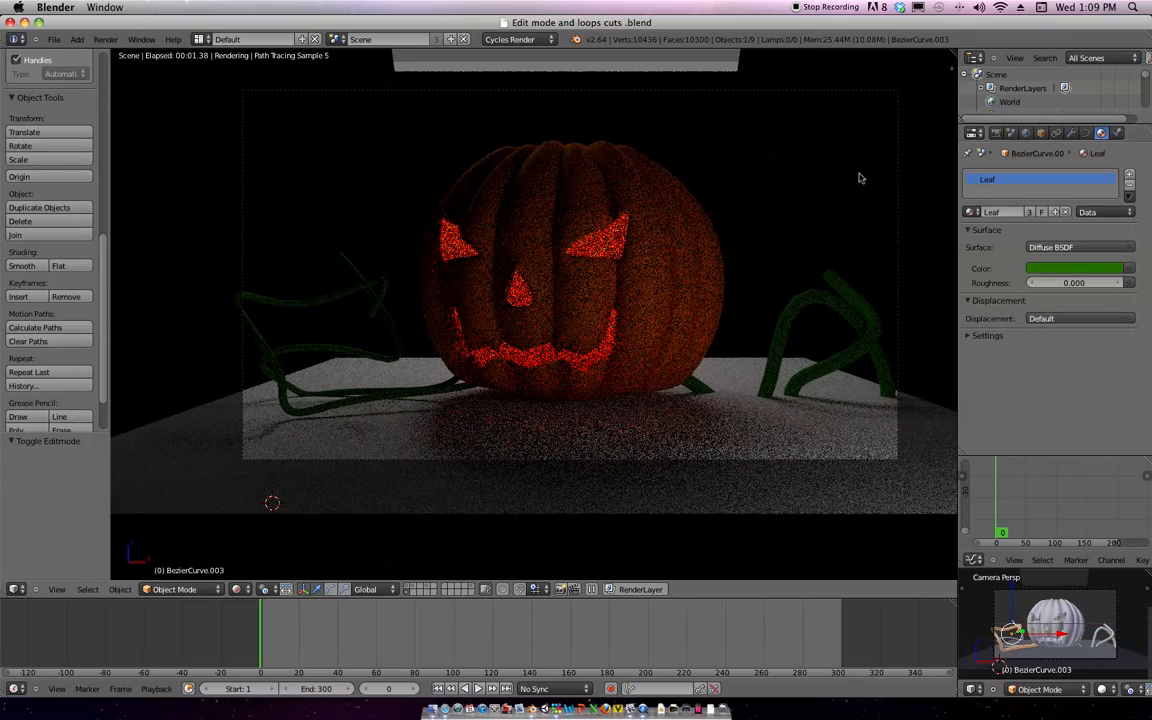
Switch to the Compositing screen layout and render the camera view with the three vines
click(995, 132)
scroll(1080, 365, down, 6)
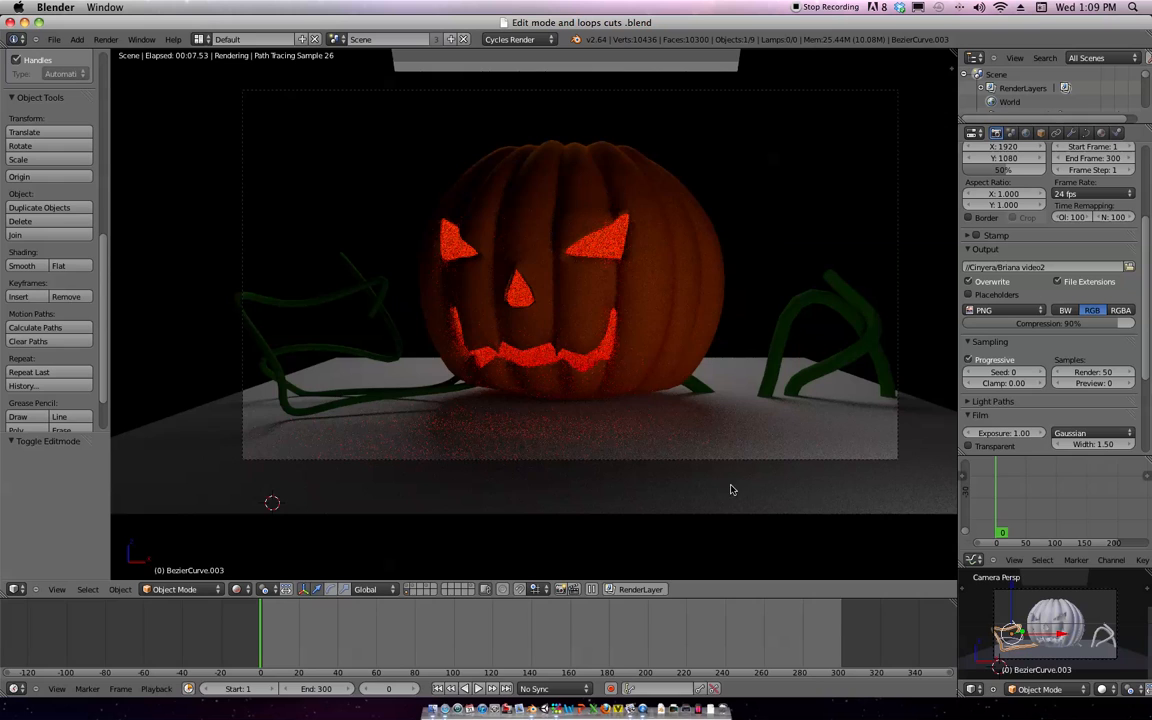
key(ctrl+Left)
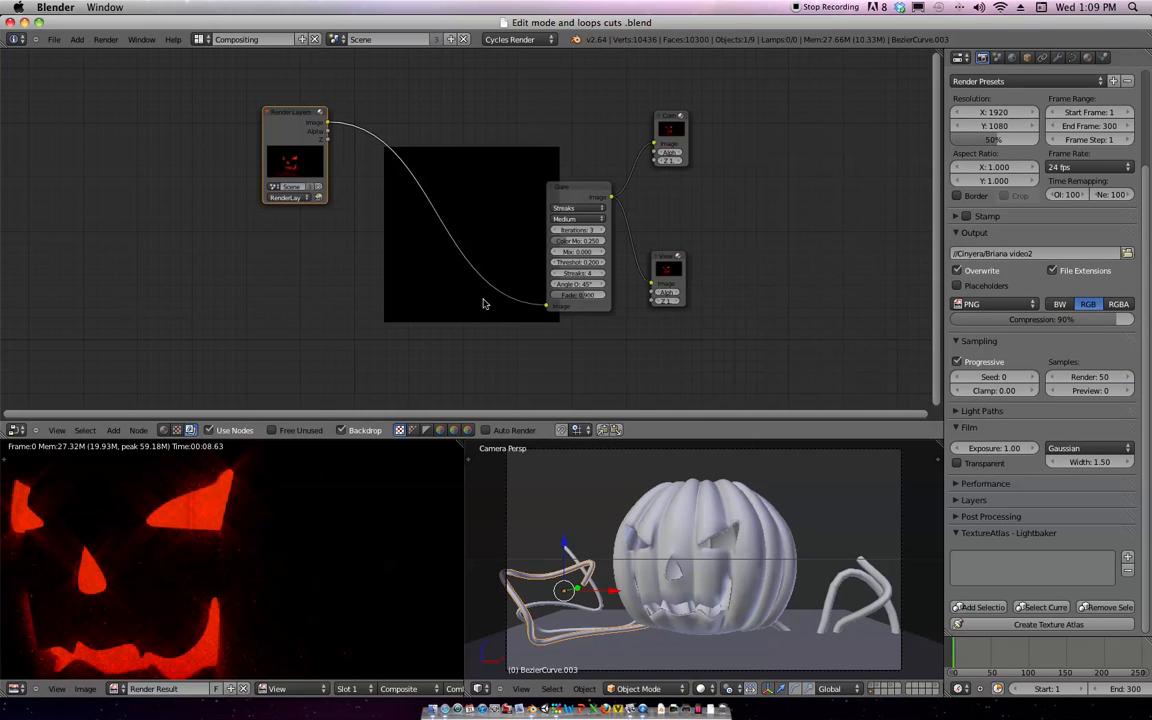
key(ctrl+Right)
key(ctrl+Left)
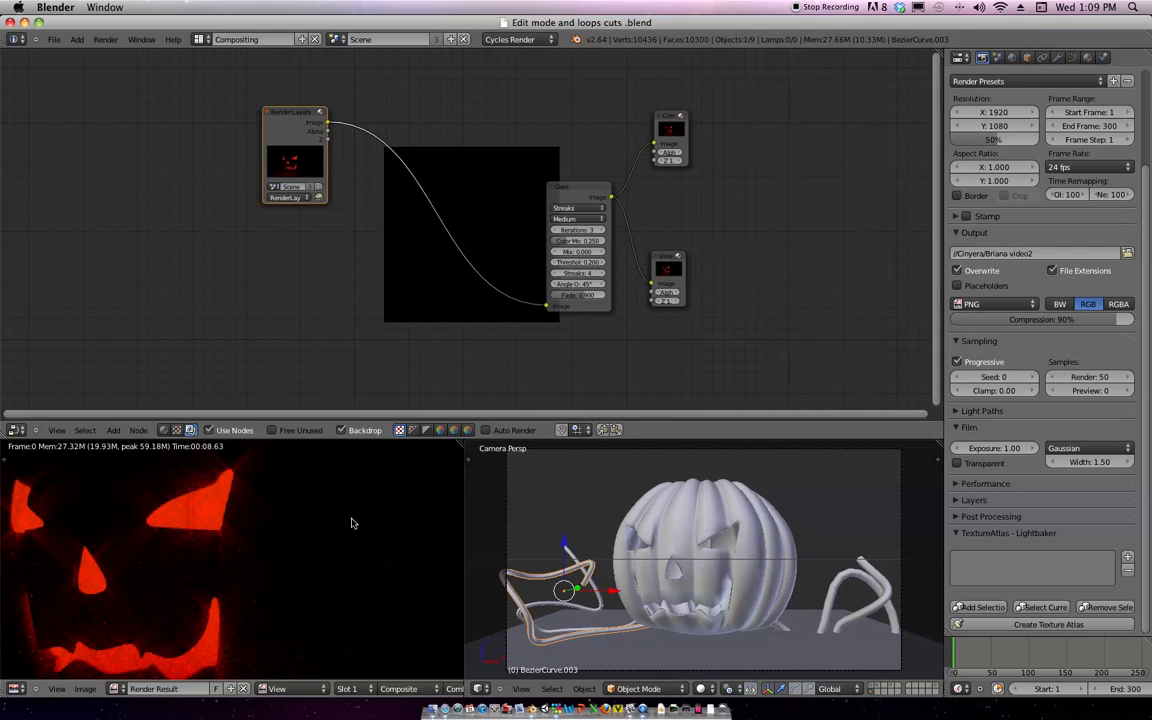
key(F12)
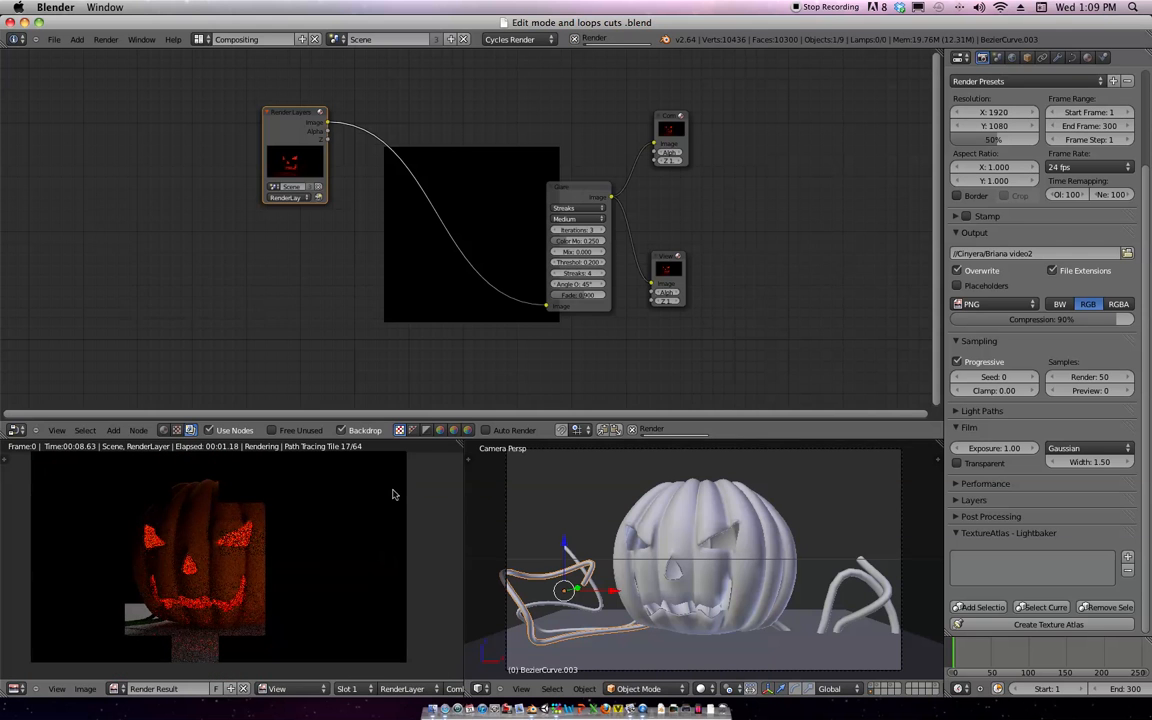
scroll(990, 150, up, 5)
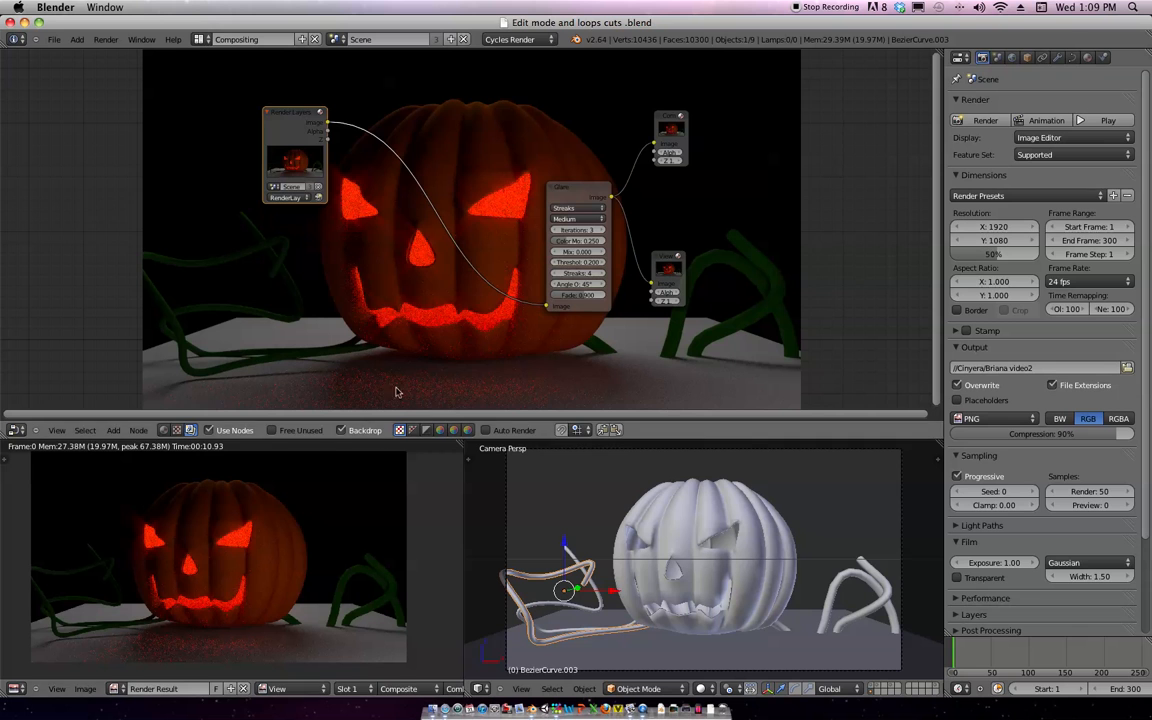
Change the Glare node to Fog Glow with mix 0.020 and threshold 0.104, and reposition it between the render layer and output nodes
drag(580, 192, 520, 187)
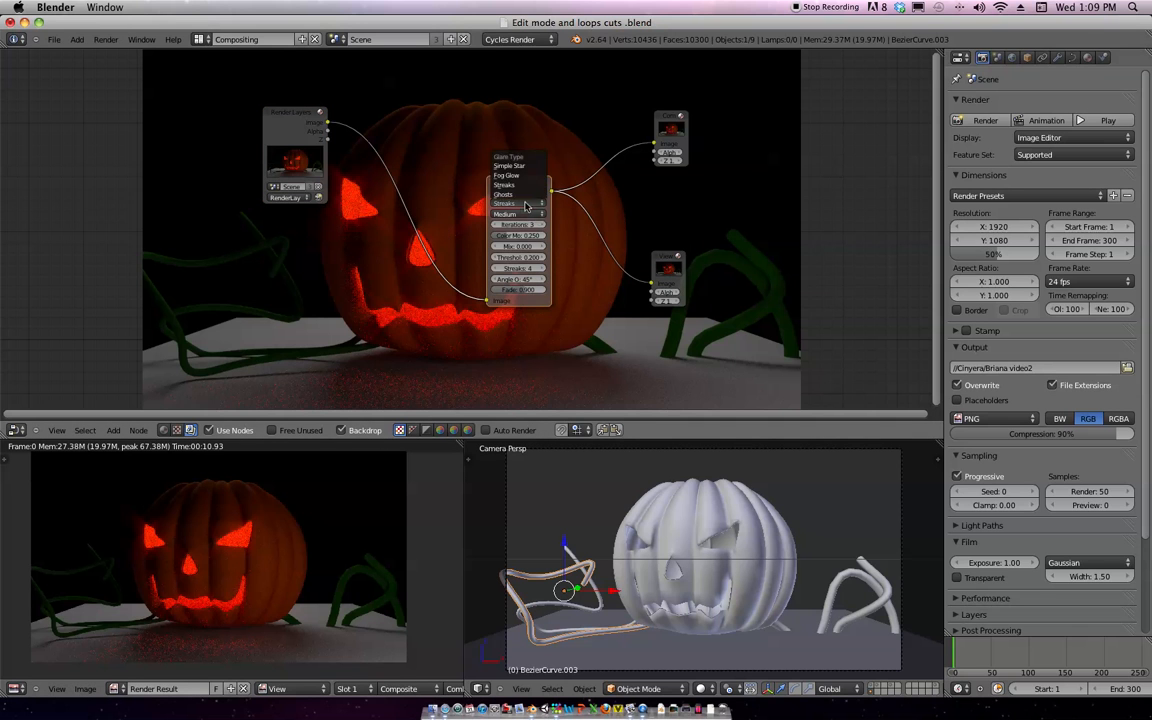
click(525, 204)
click(515, 215)
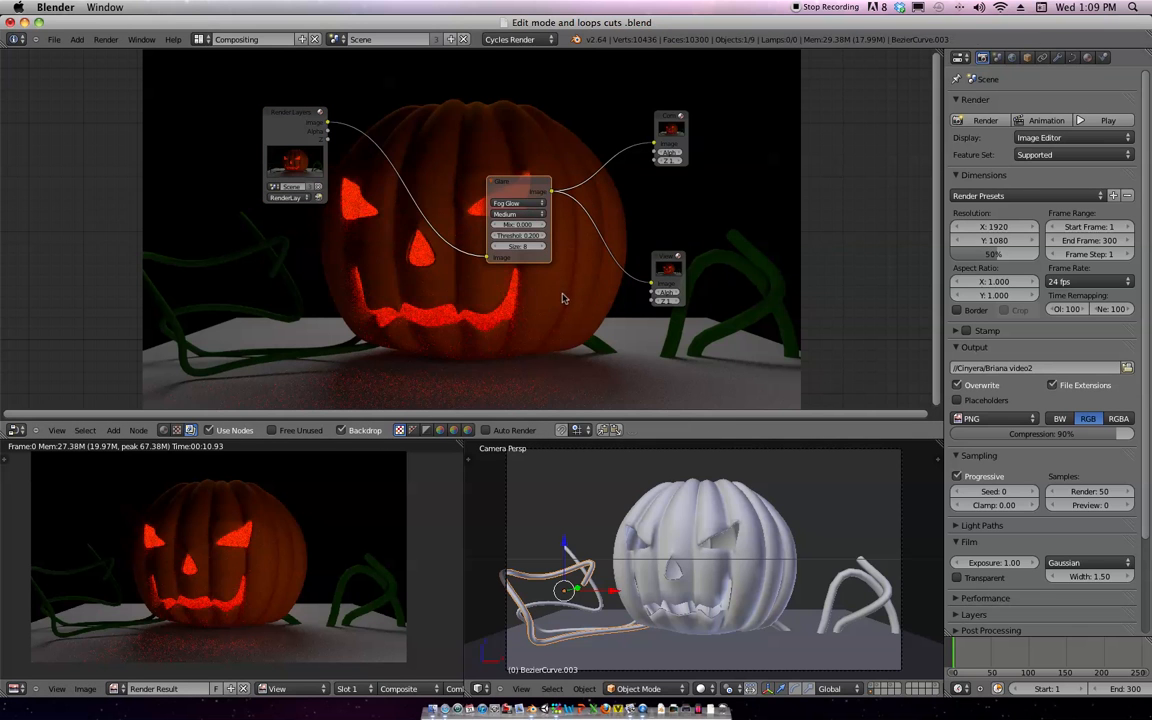
drag(536, 189, 578, 213)
mouse_move(568, 260)
mouse_down()
mouse_move(540, 260)
mouse_move(586, 263)
mouse_move(581, 251)
mouse_move(547, 252)
mouse_up()
click(585, 260)
drag(563, 206, 576, 139)
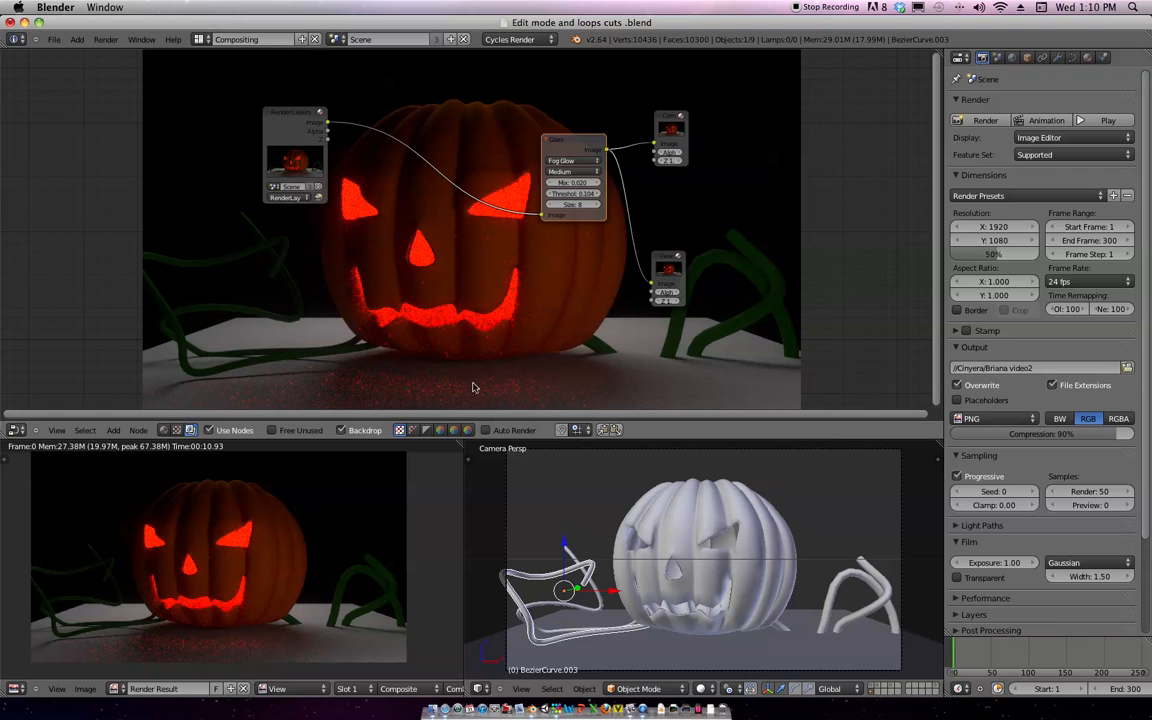
Select the ground plane and set the render samples to 200
right_click(664, 670)
right_click(626, 651)
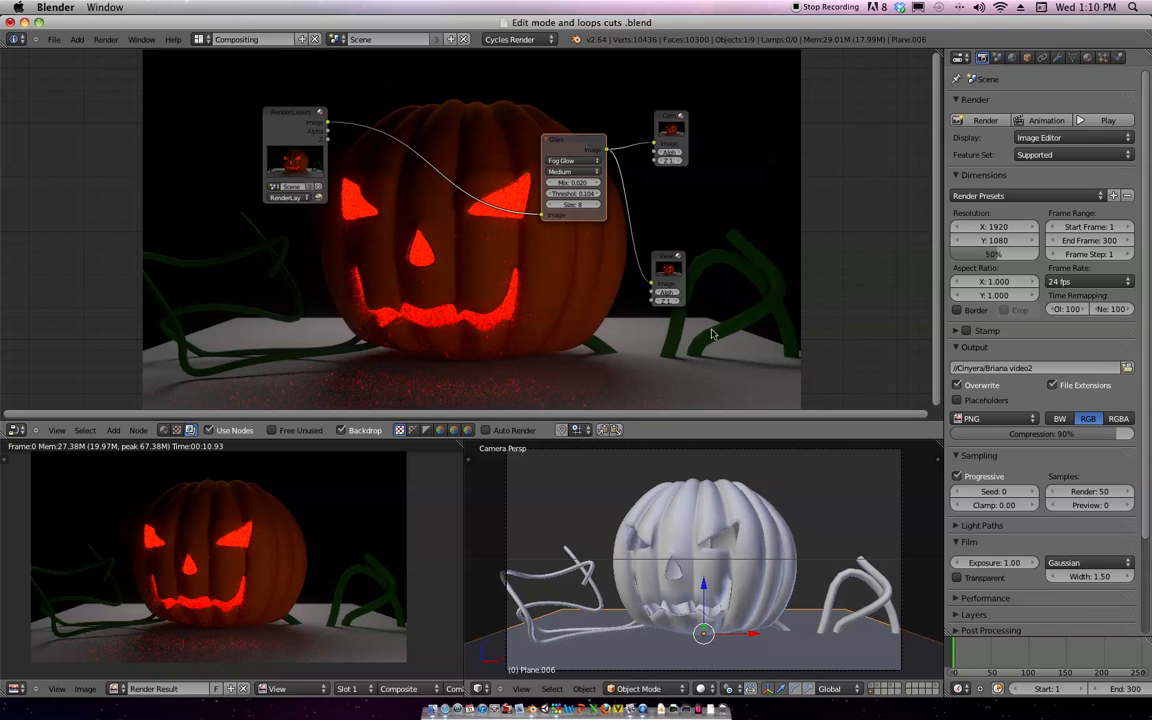
click(1094, 487)
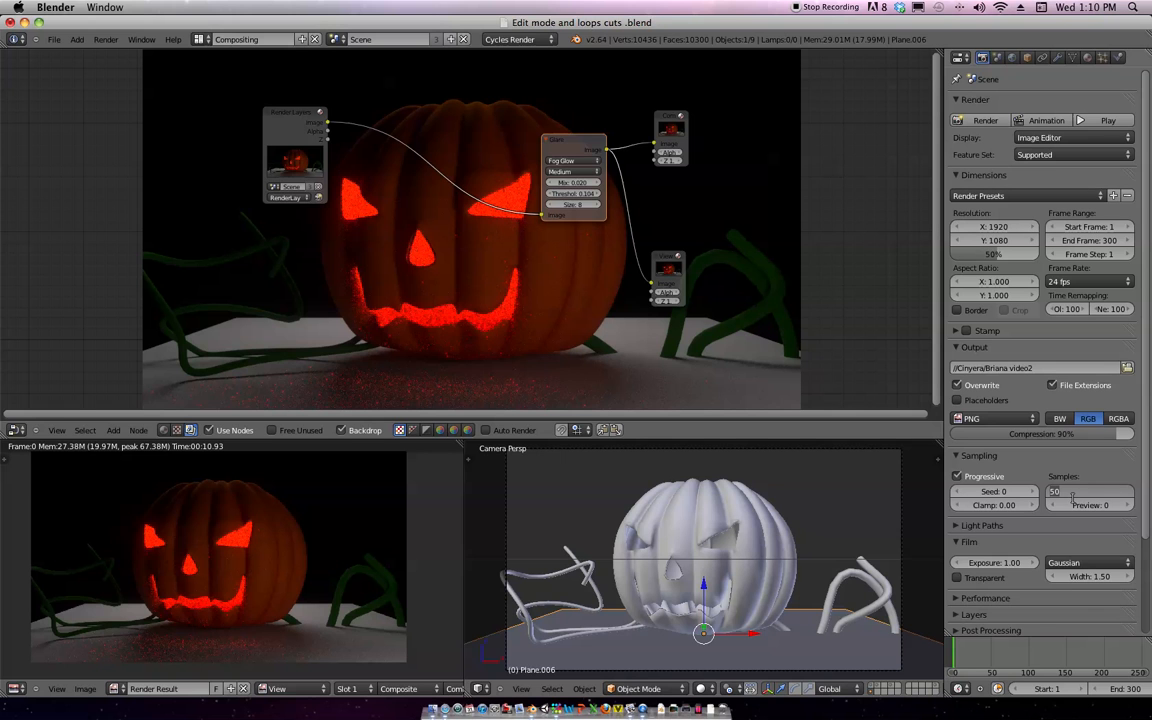
text(200)
key(Return)
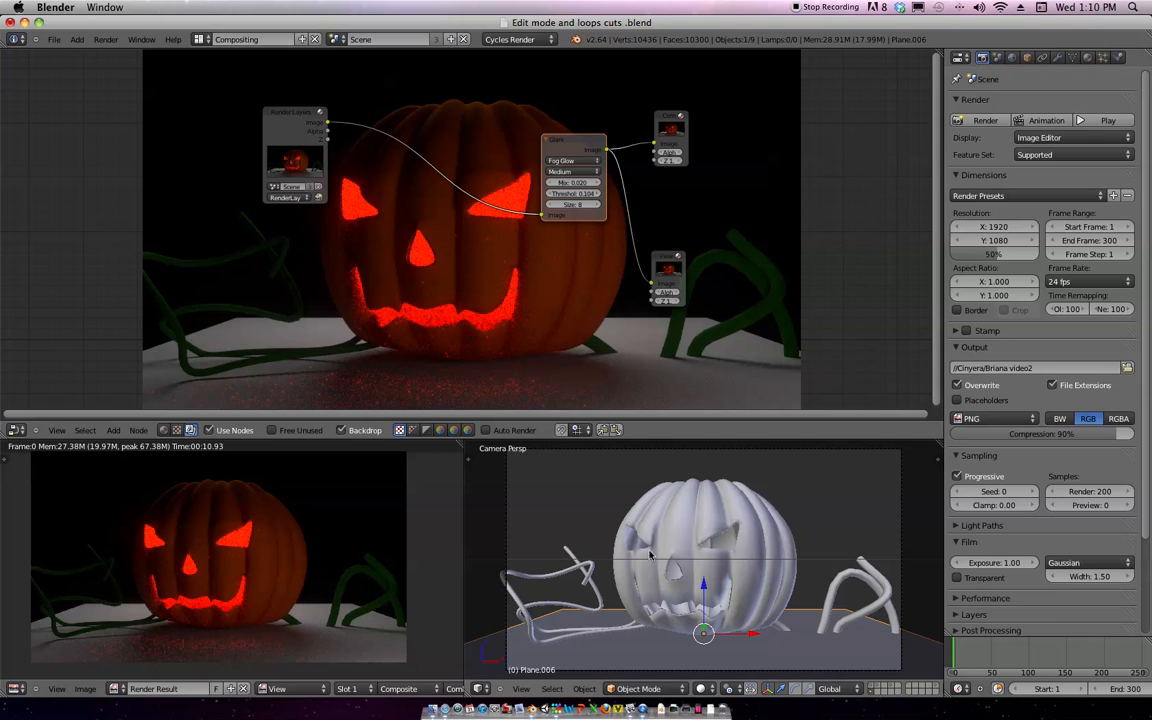
Preview the scene in rendered shading in the small camera viewport to check the noise level
click(611, 530)
click(702, 688)
click(722, 600)
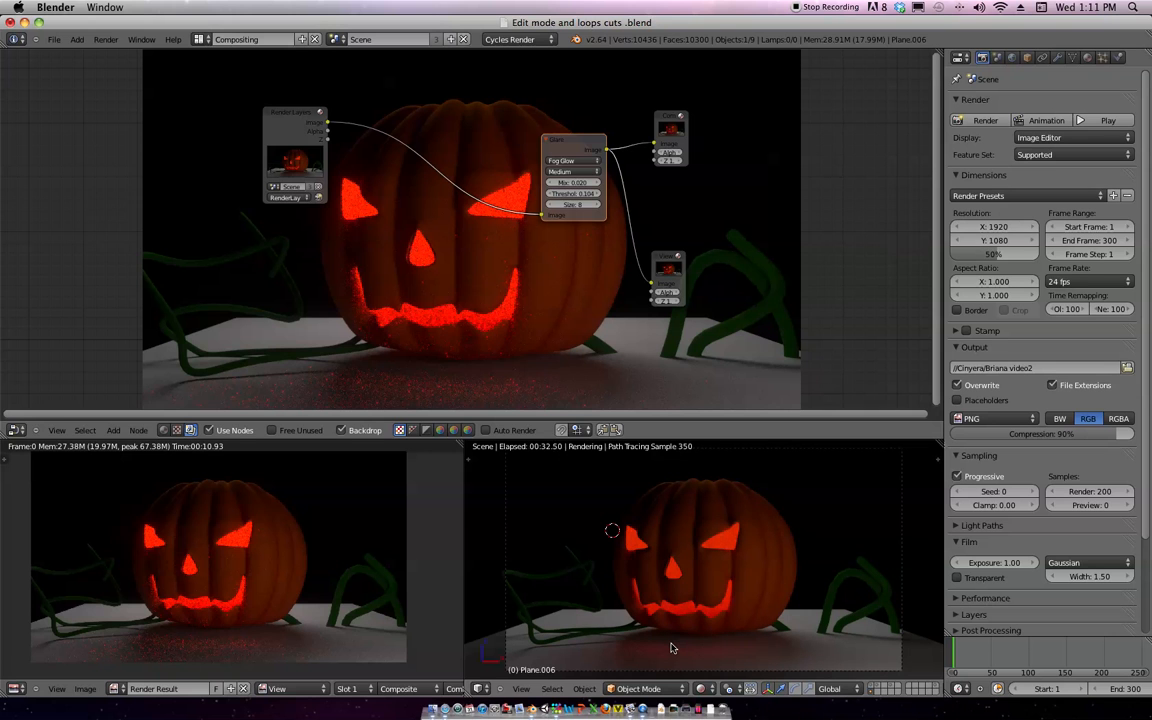
Set the render samples to 3000
click(1097, 492)
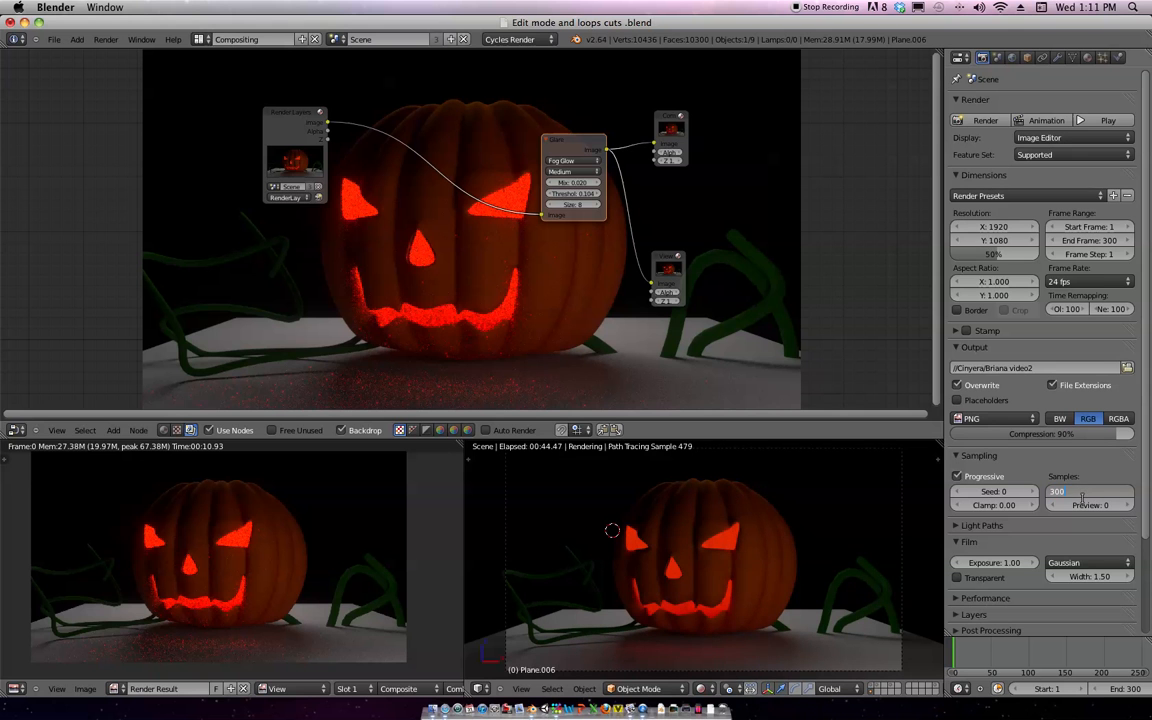
text(3000)
key(Return)
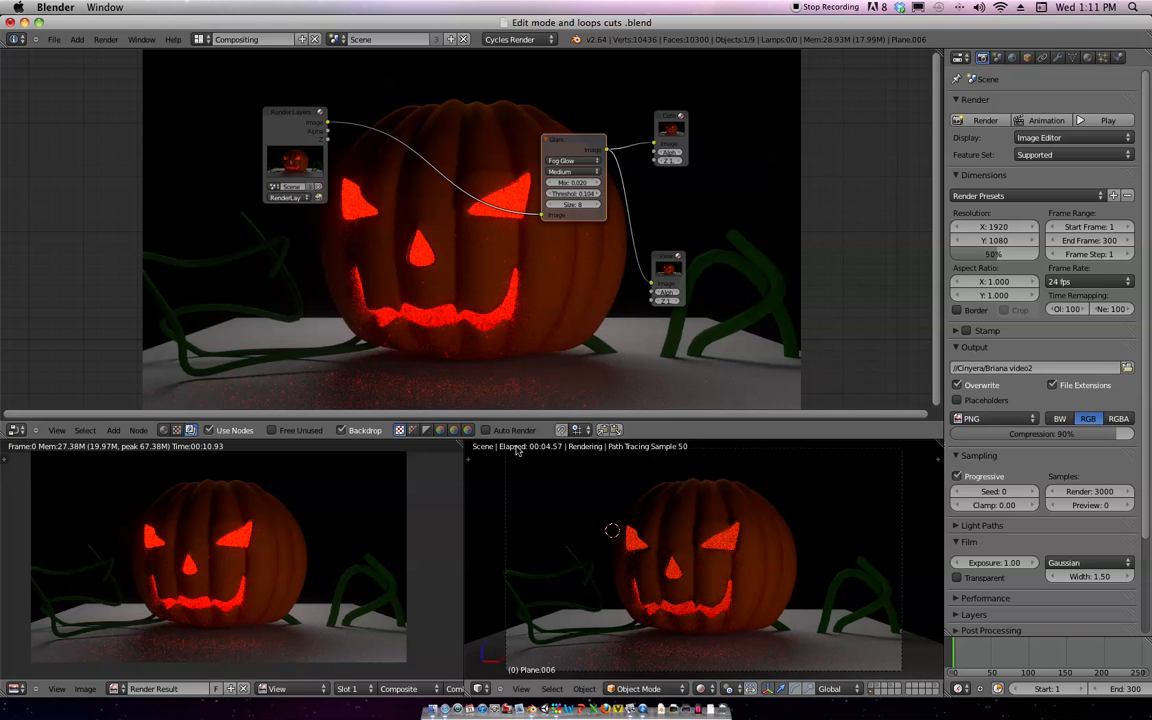
End the rendered preview, return to the Default screen layout with the tool shelf hidden, and start rendering the camera view
key(z)
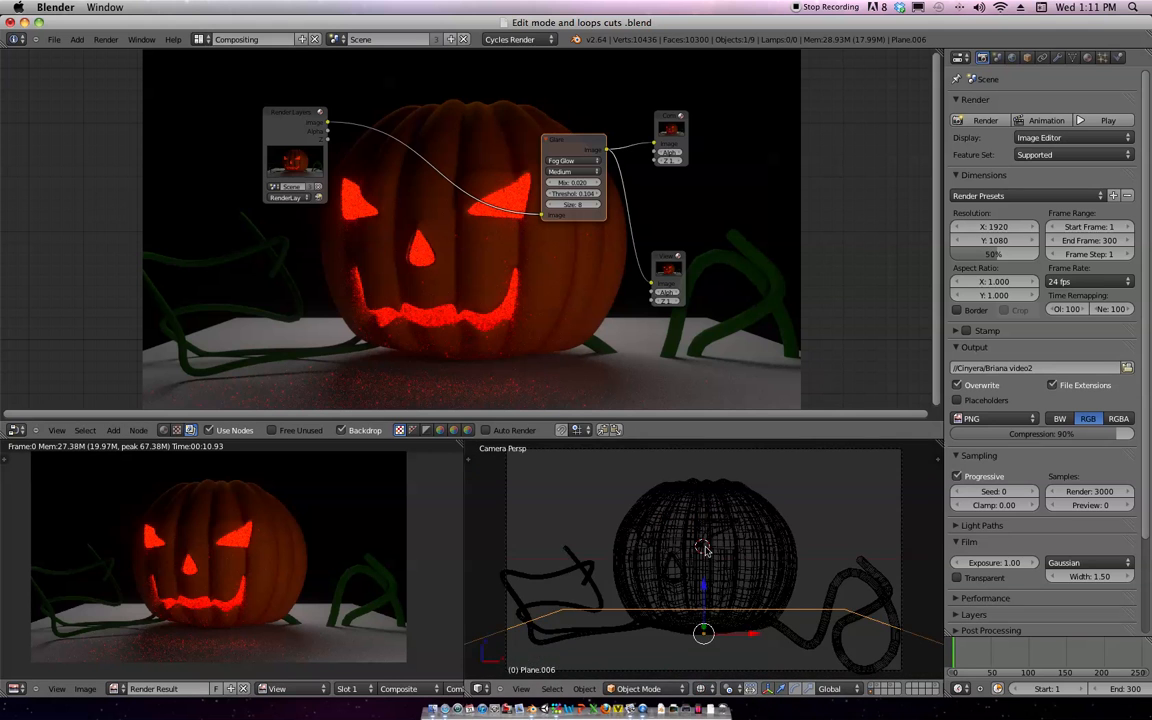
key(ctrl+Right)
key(z)
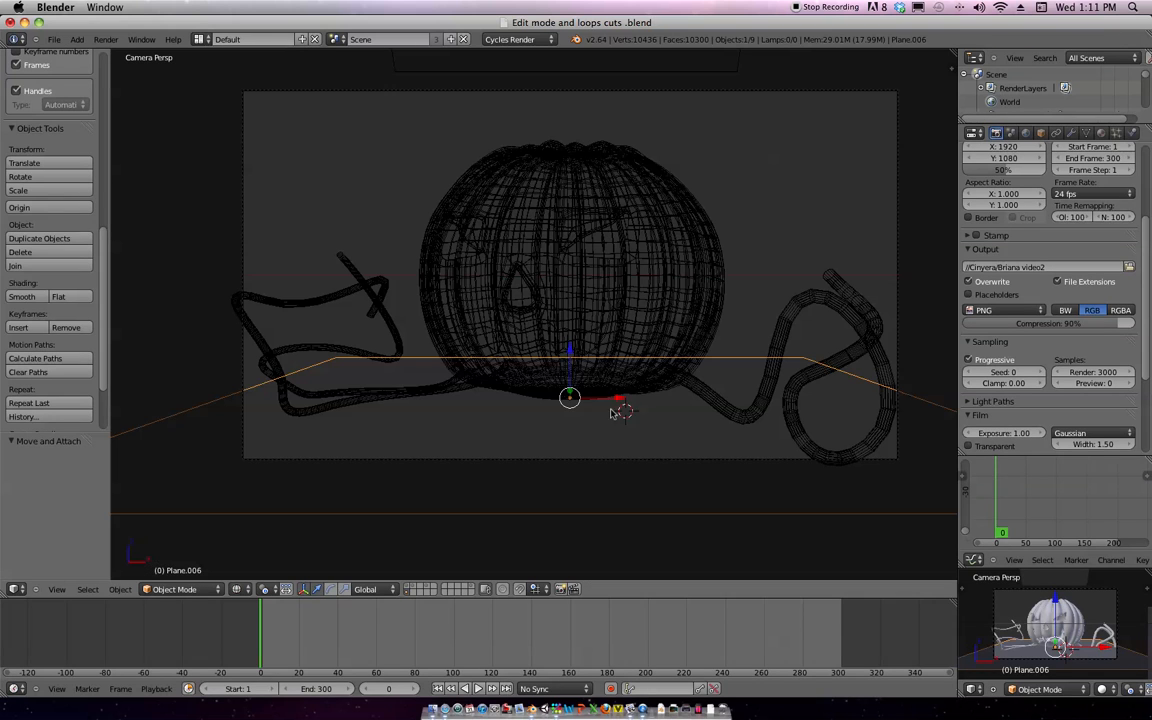
key(t)
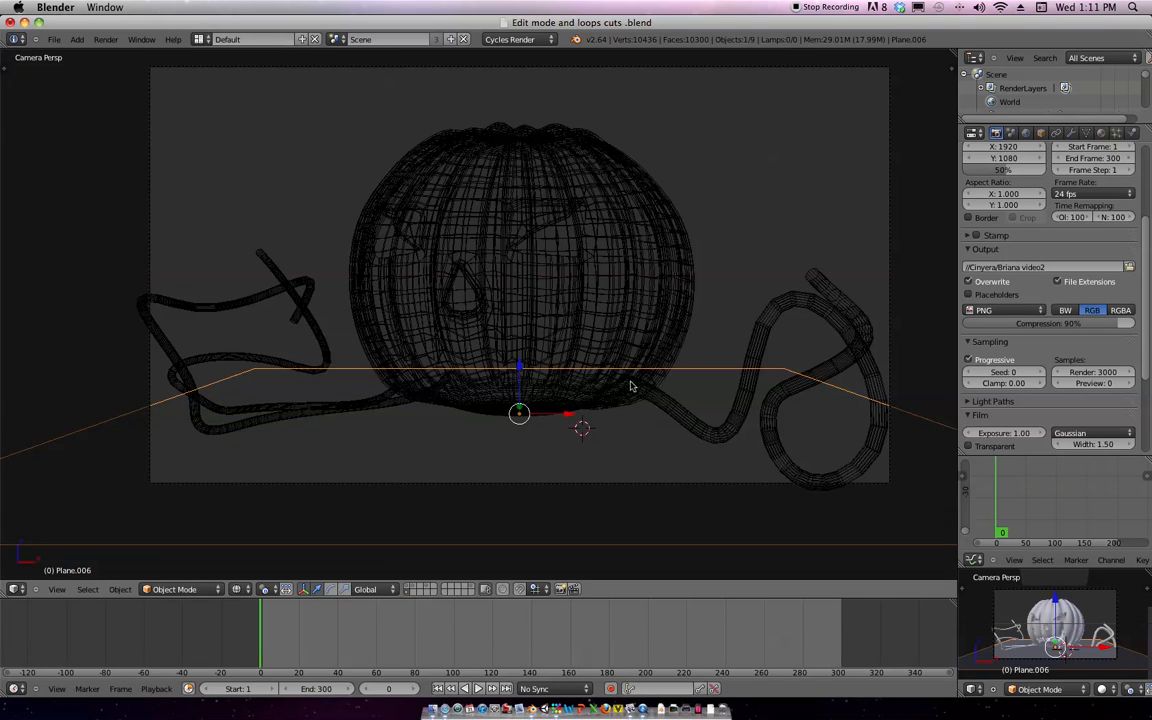
key(F12)
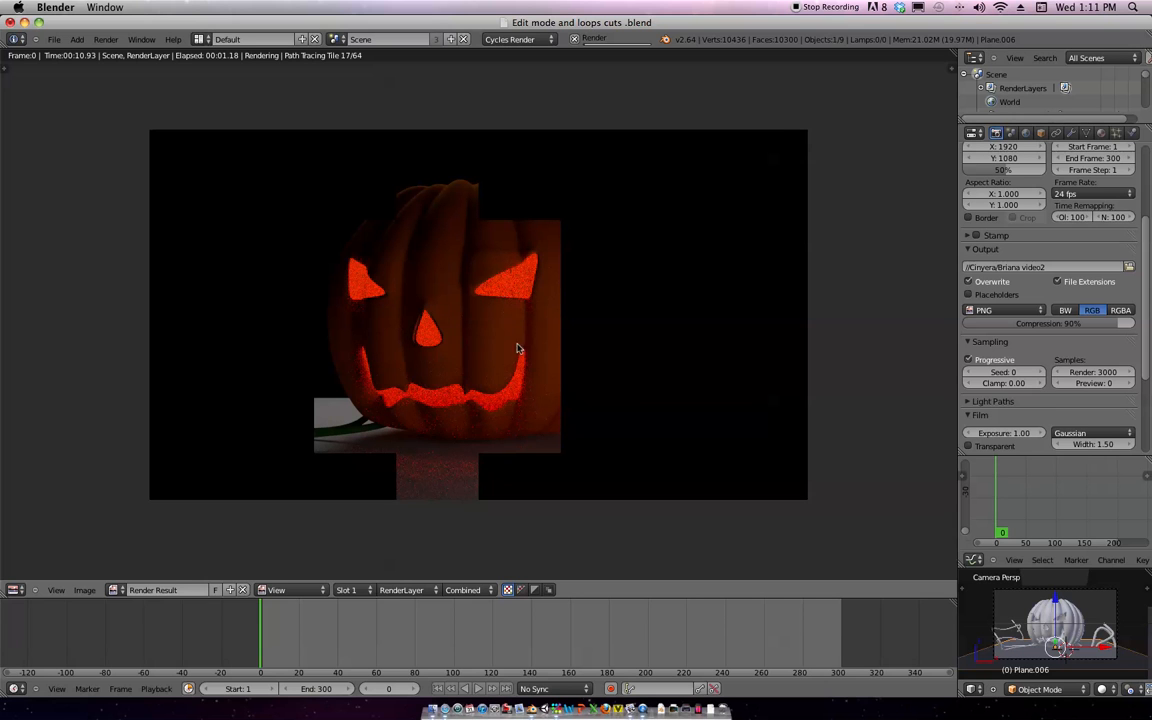
Select the pumpkin, review its Mirror, Subdivision Surface and Solidify modifiers, and cancel the running render
click(1071, 132)
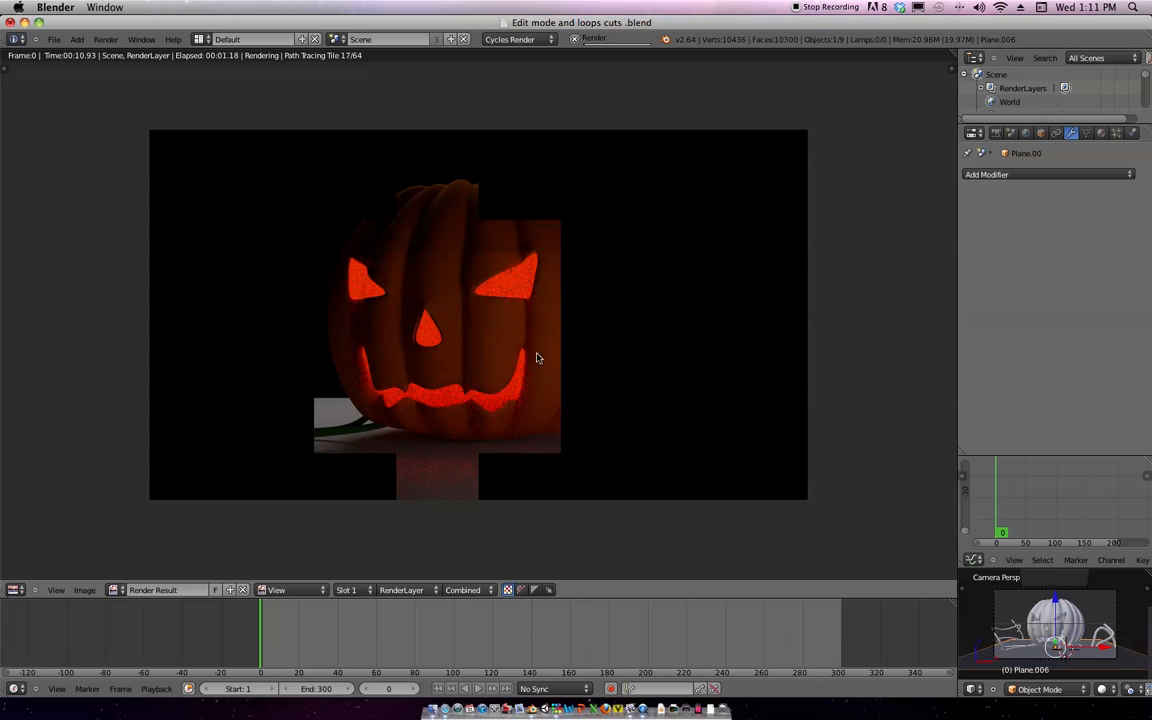
right_click(1053, 614)
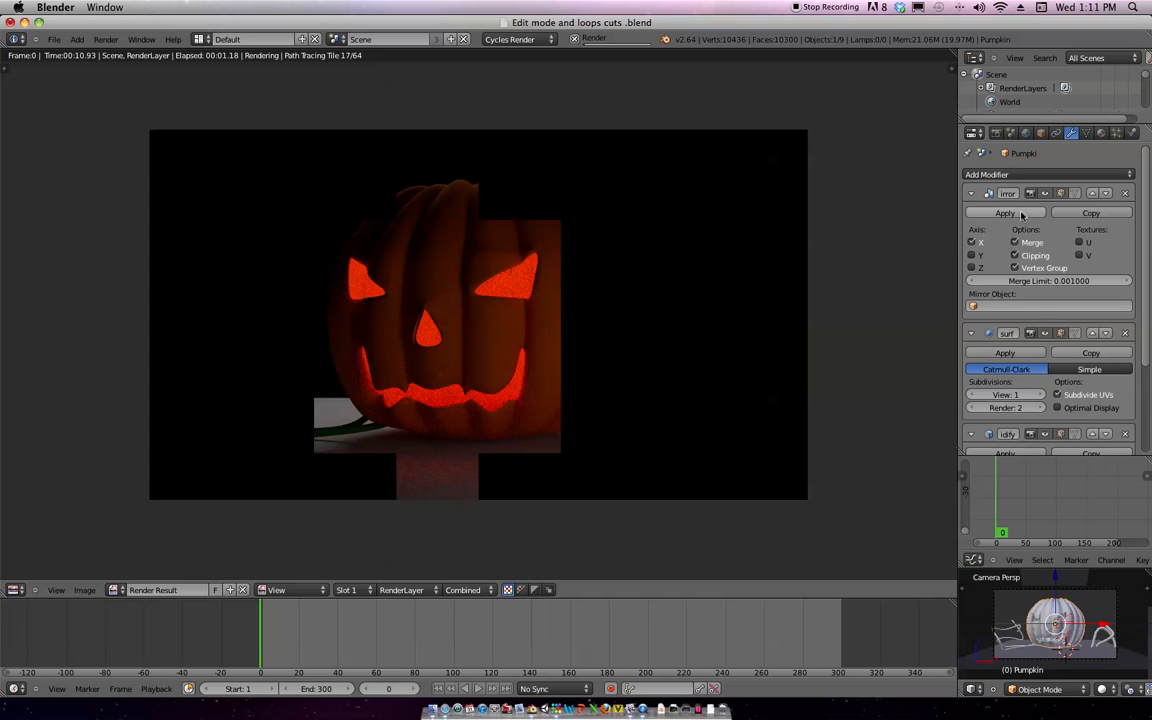
scroll(1040, 343, down, 5)
scroll(1020, 280, up, 4)
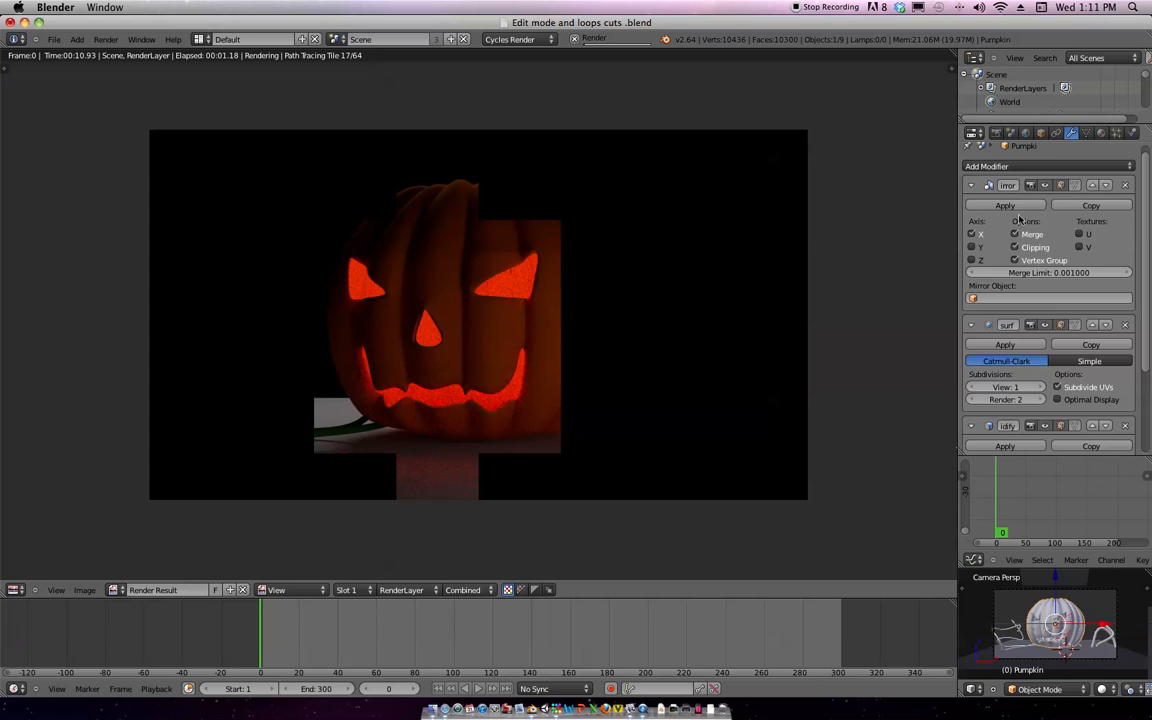
scroll(1006, 205, down, 3)
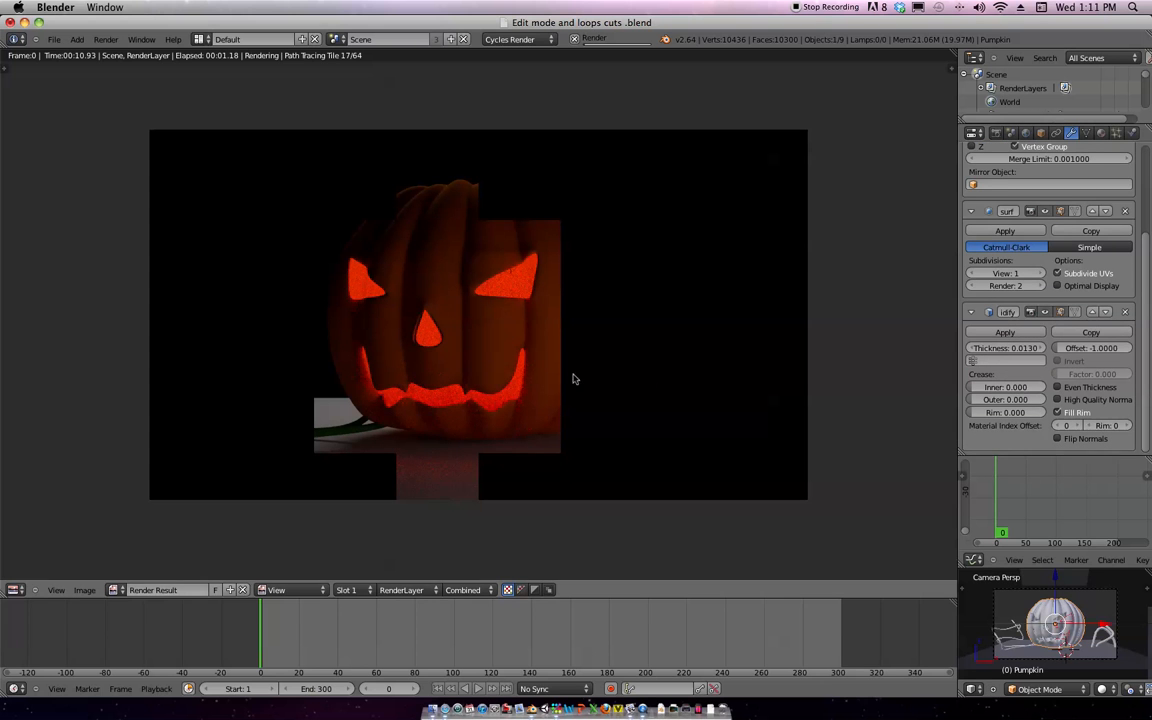
key(Escape)
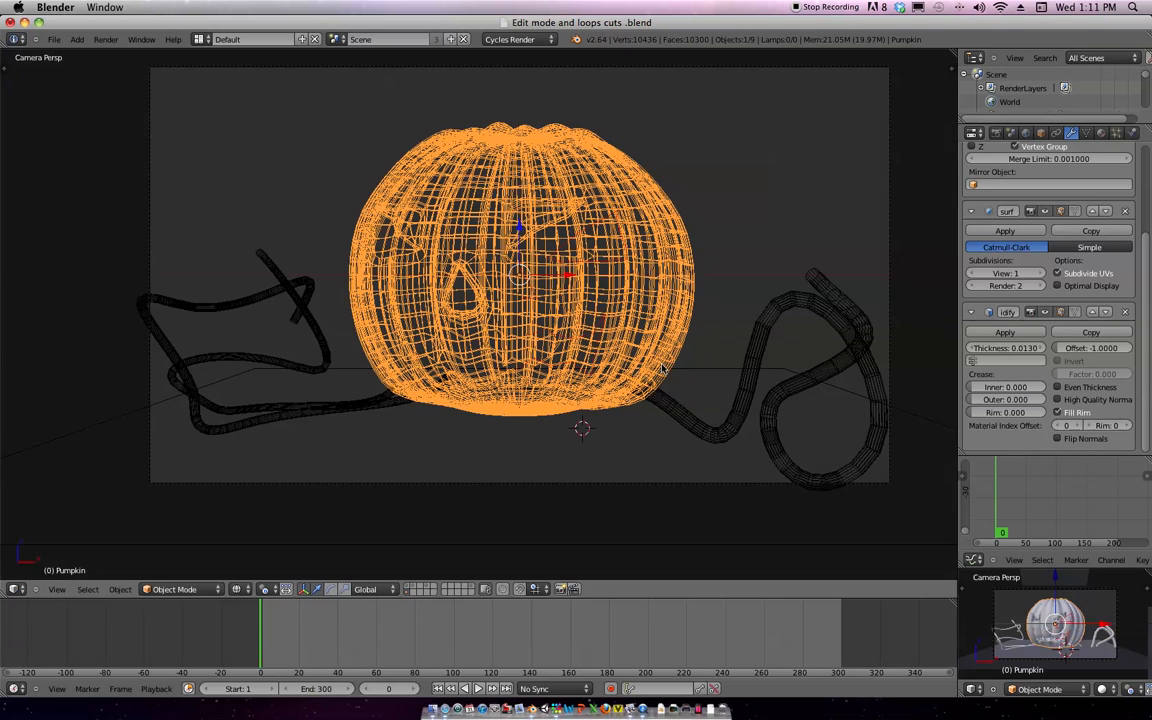
Try applying the pumpkin's Solidify modifier ahead of the others, check it in solid shading, and undo it
click(1005, 333)
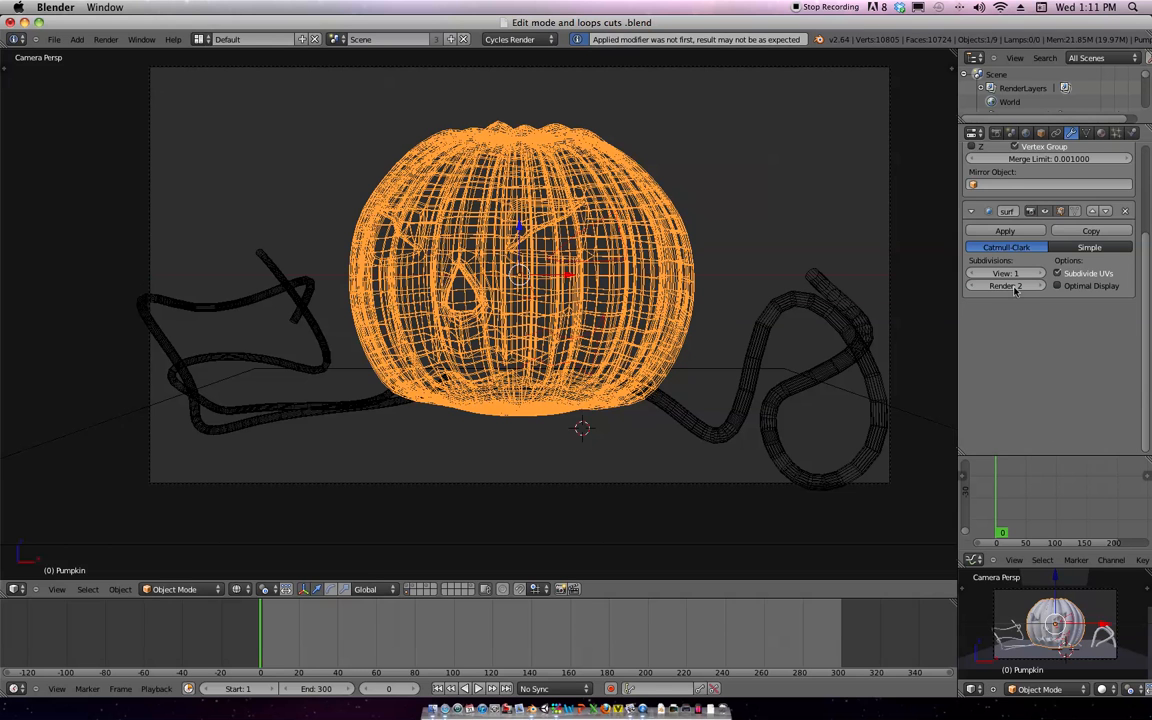
key(z)
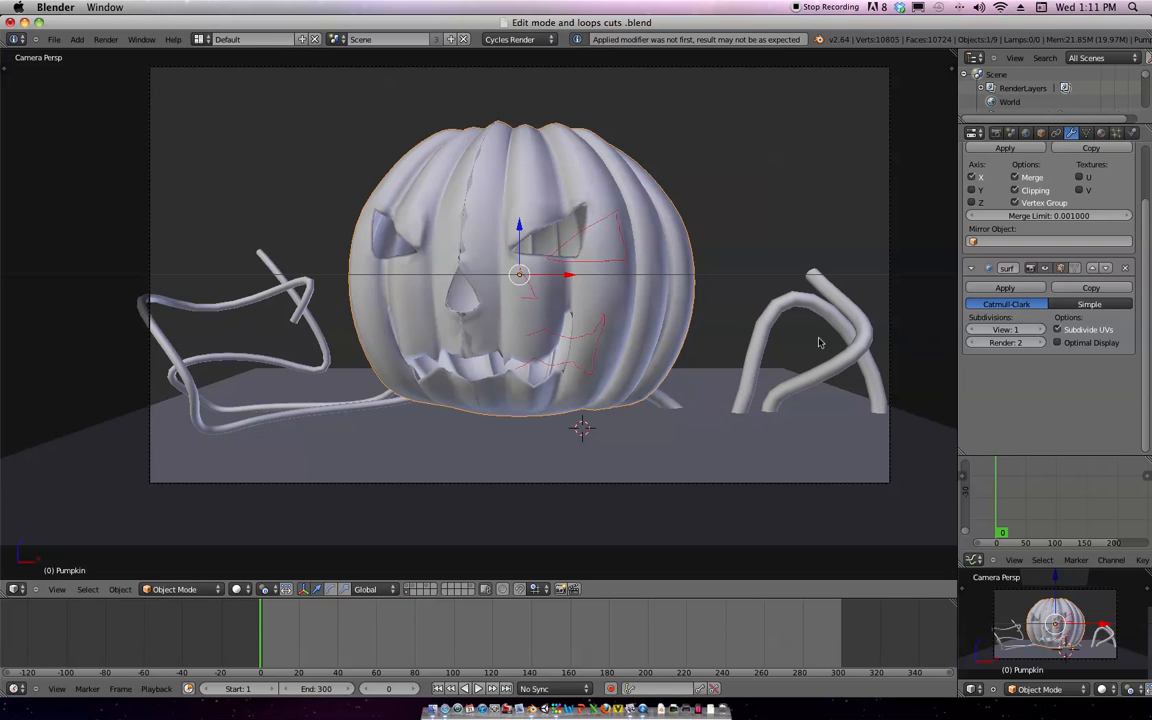
key(ctrl+z)
scroll(1076, 365, down, 1)
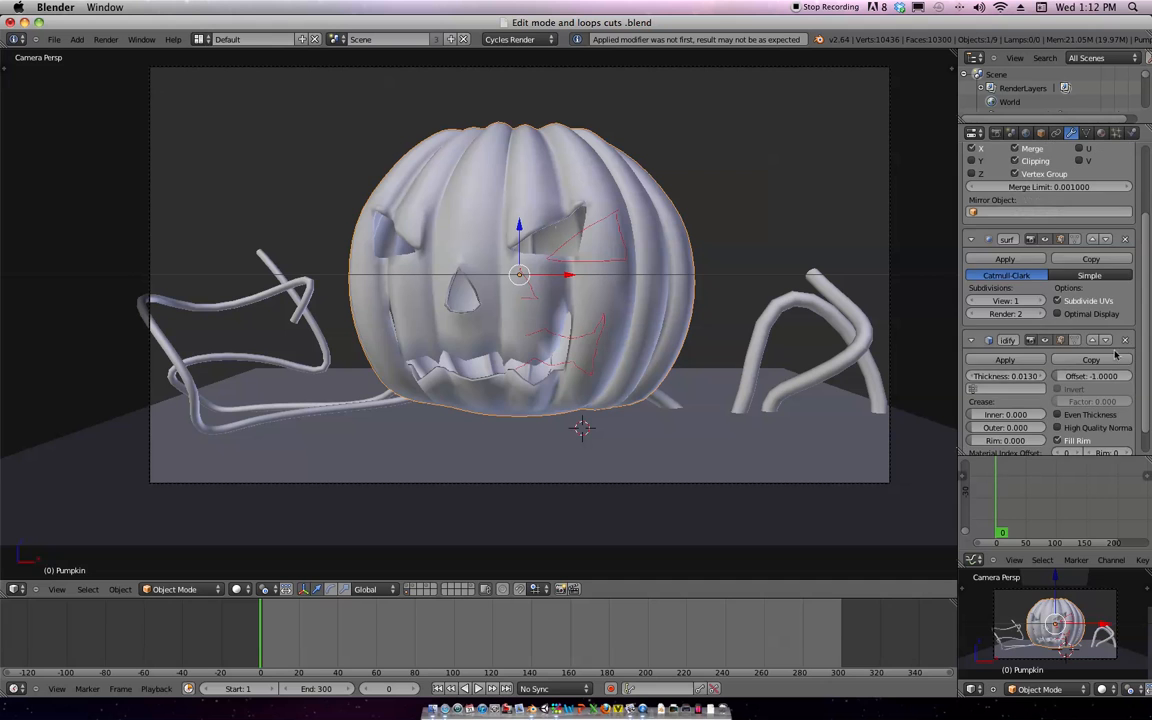
key(ctrl+z)
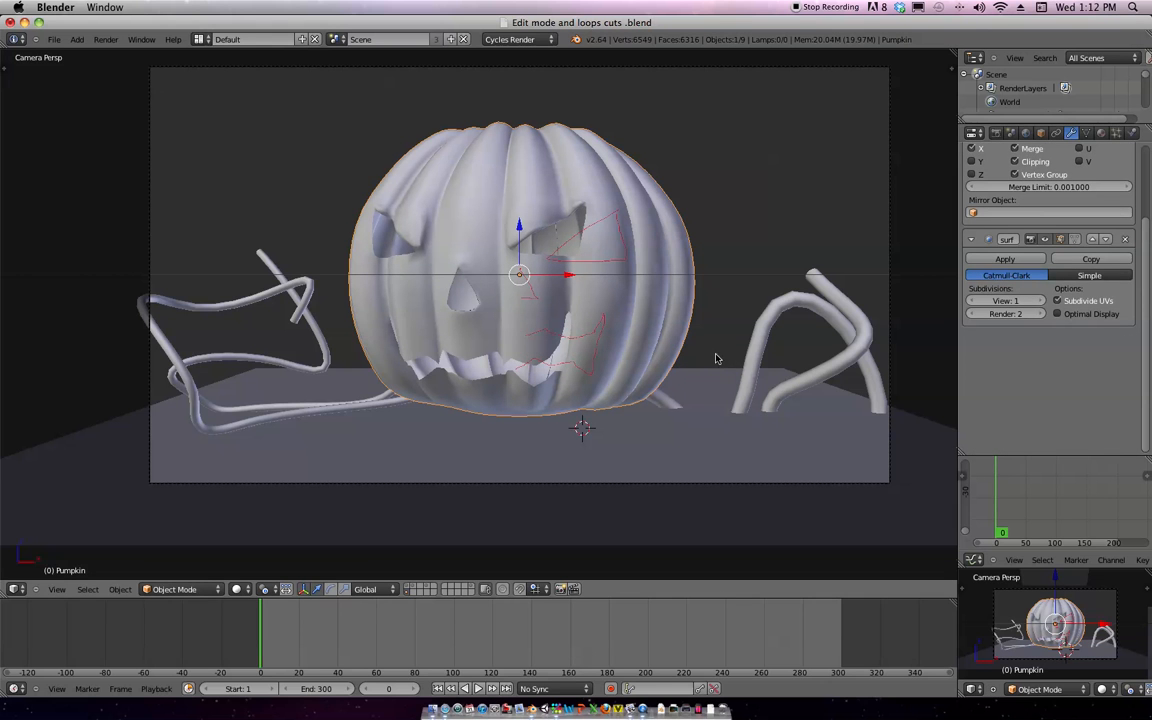
Apply the pumpkin's Mirror modifier followed by its Solidify modifier, keeping Subdivision Surface live
scroll(1012, 285, up, 3)
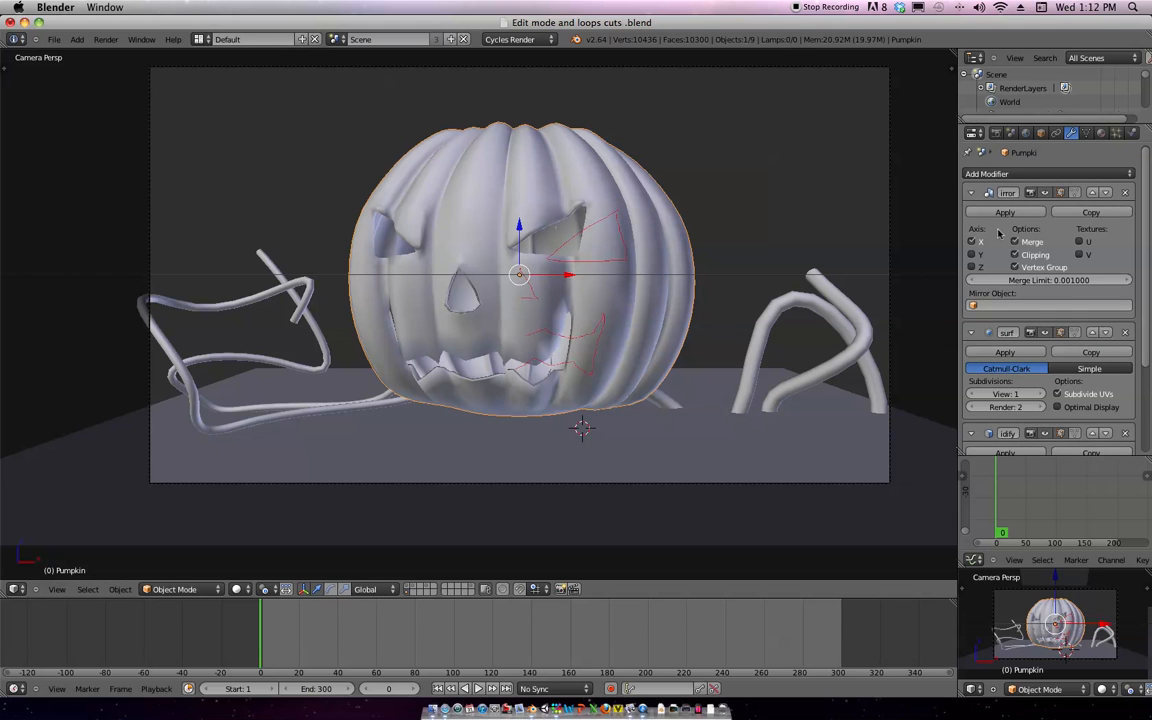
click(1005, 213)
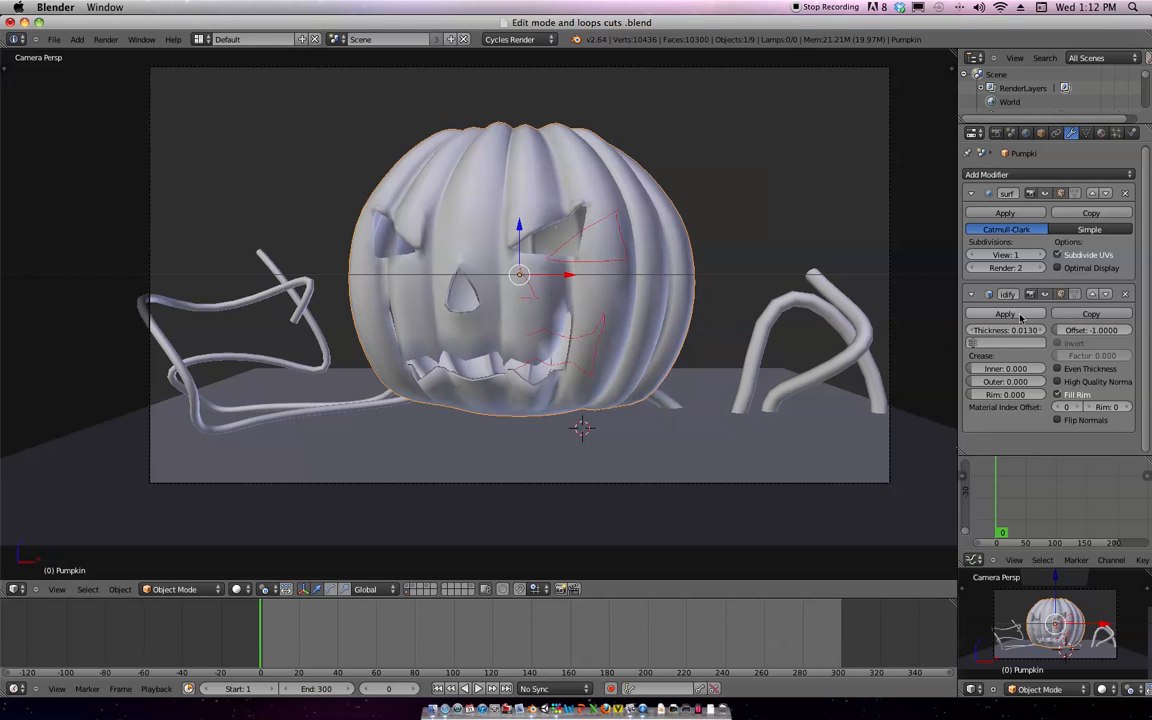
click(1016, 316)
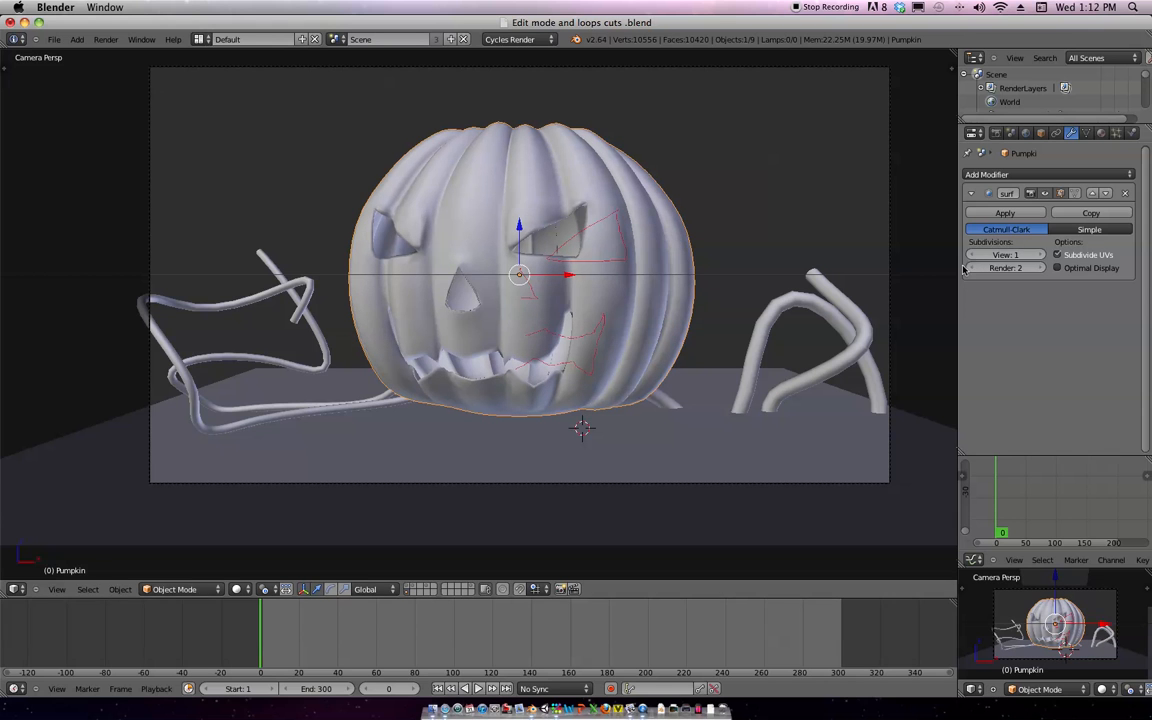
Set the pumpkin's viewport subdivisions to 2 and render the camera view
drag(986, 256, 1000, 257)
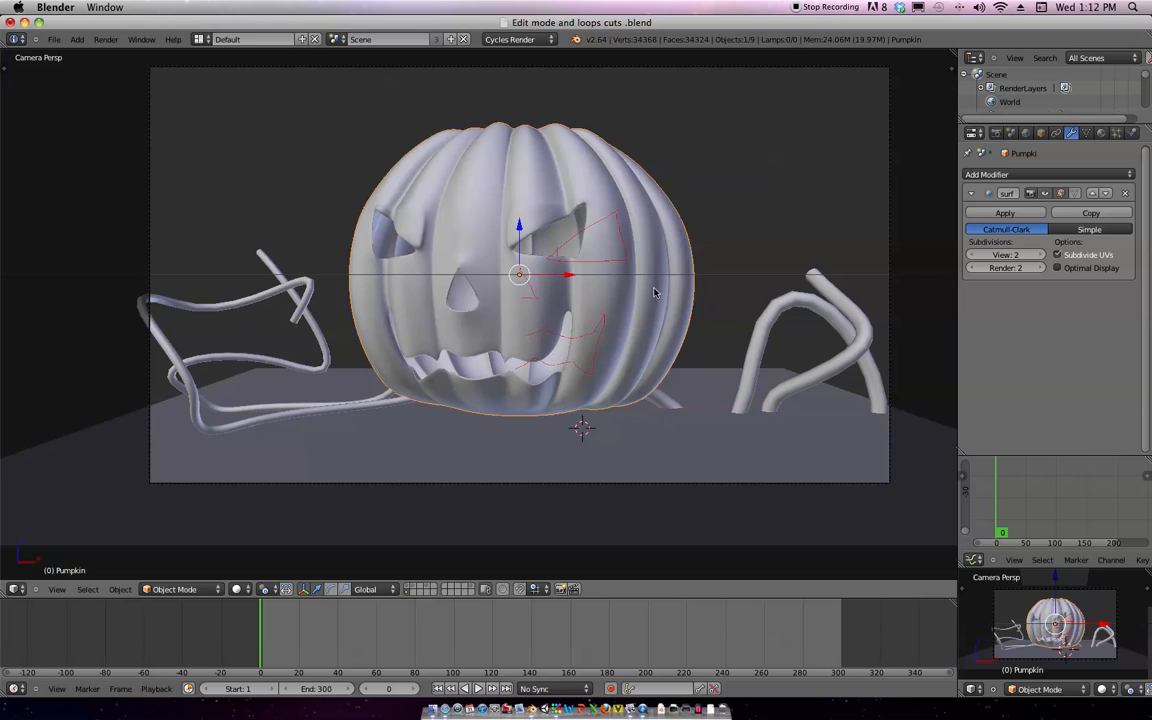
key(F12)
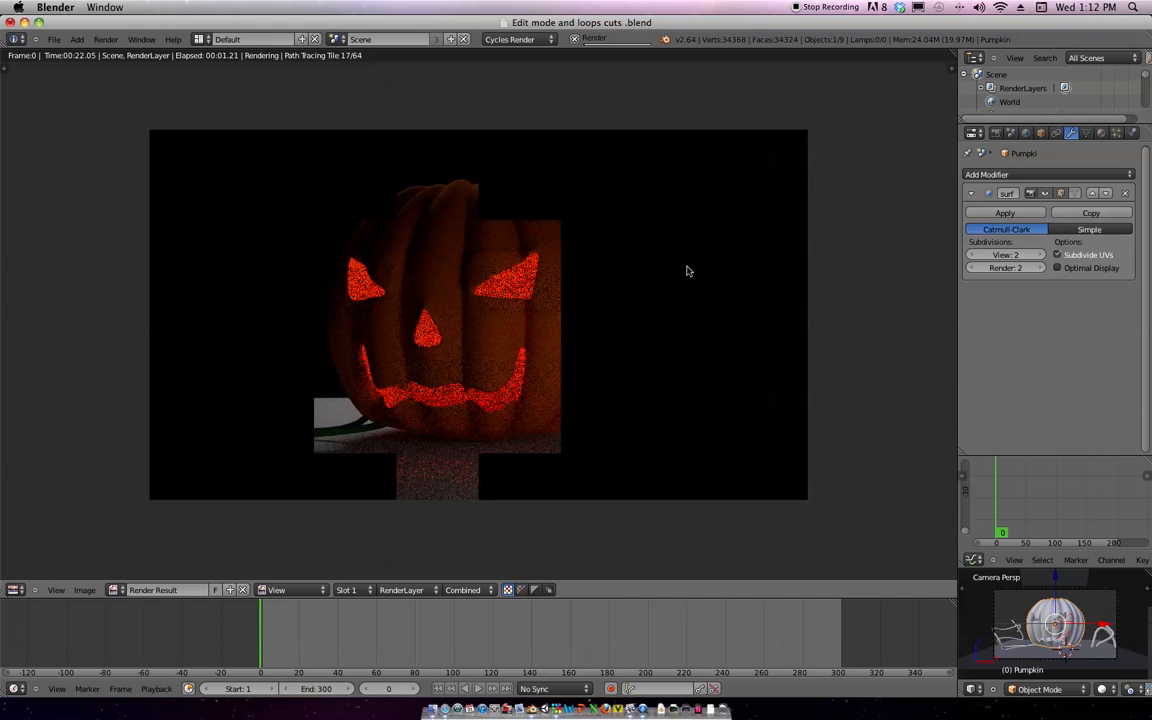